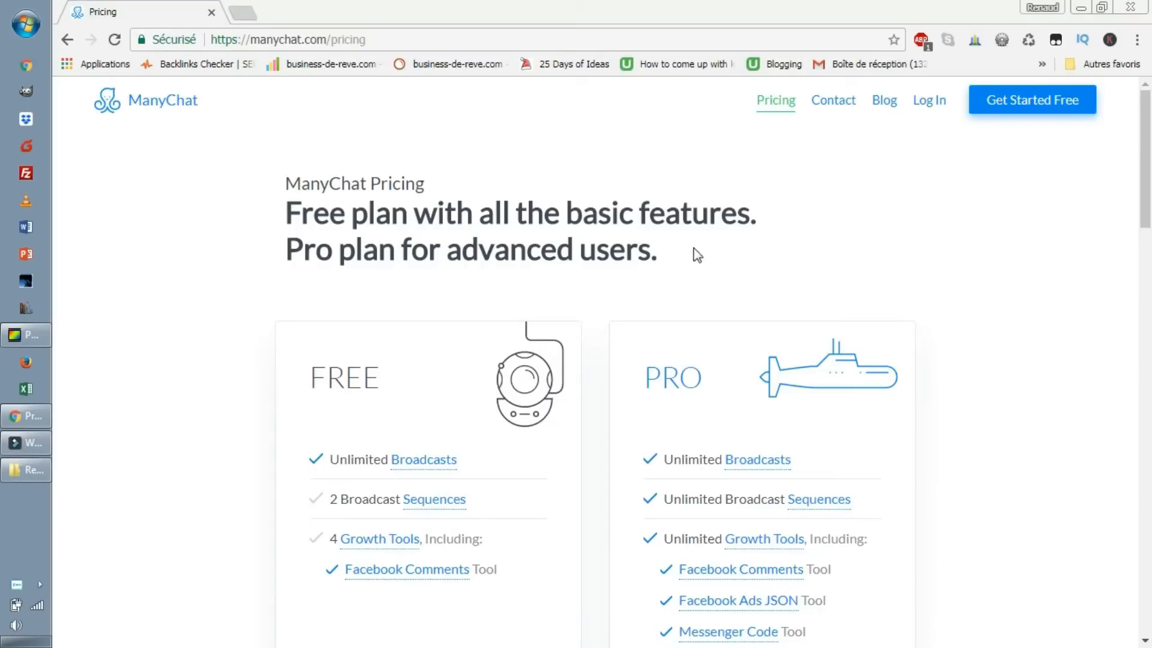
# - Review the free plan's broadcast, sequence and growth tool allowances on the ManyChat pricing page
pyautogui.moveTo(693, 248); pyautogui.dragTo(303, 204)
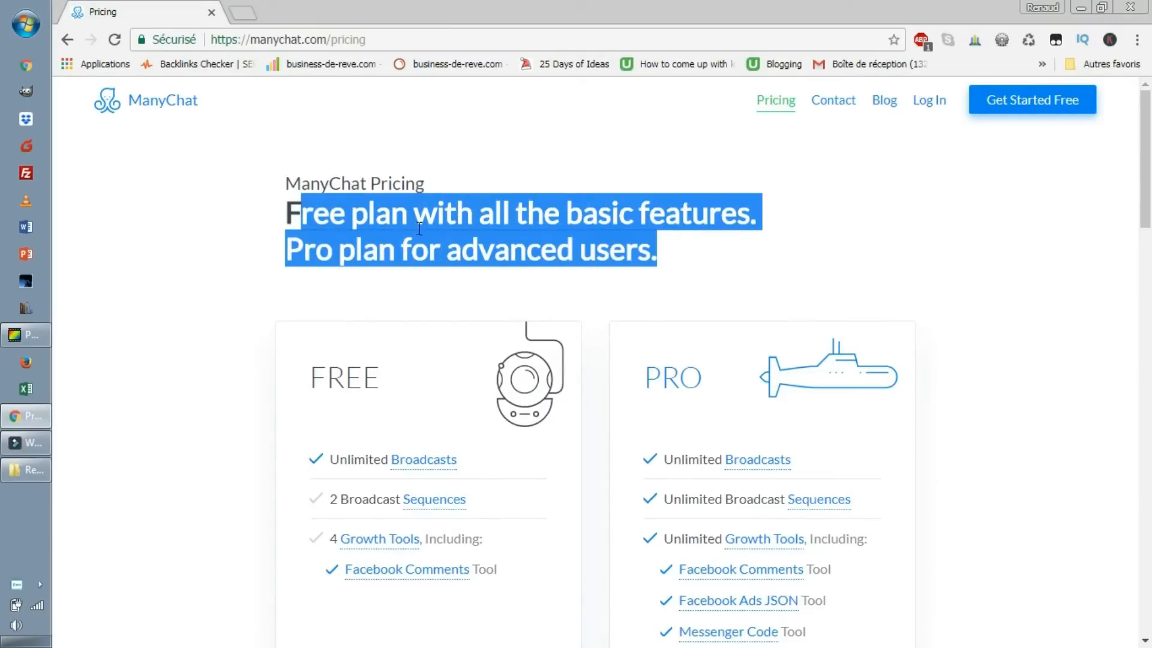
pyautogui.scroll(-3, 482, 246)
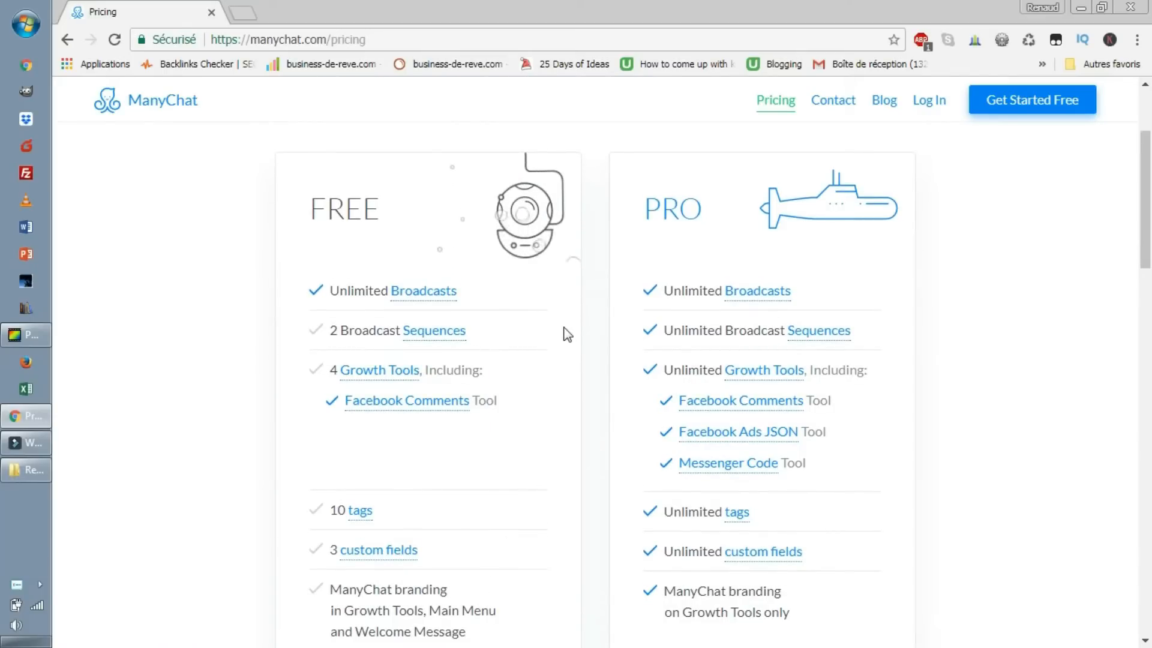
pyautogui.scroll(-1, 566, 334)
pyautogui.moveTo(396, 255)
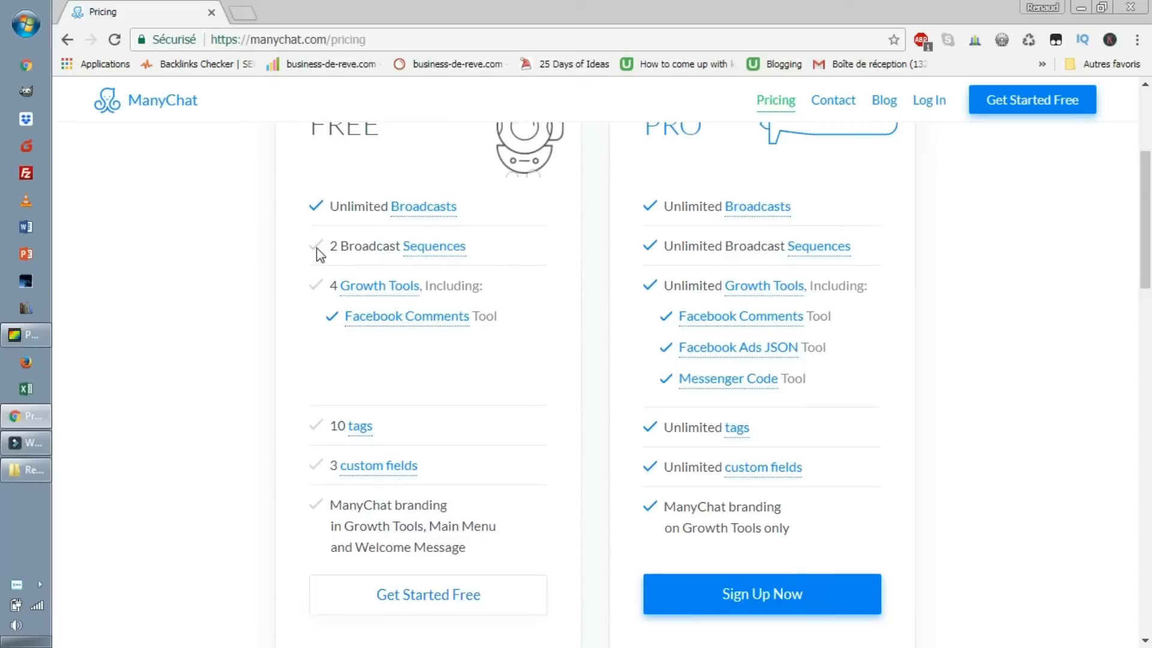
pyautogui.moveTo(314, 245); pyautogui.dragTo(396, 248)
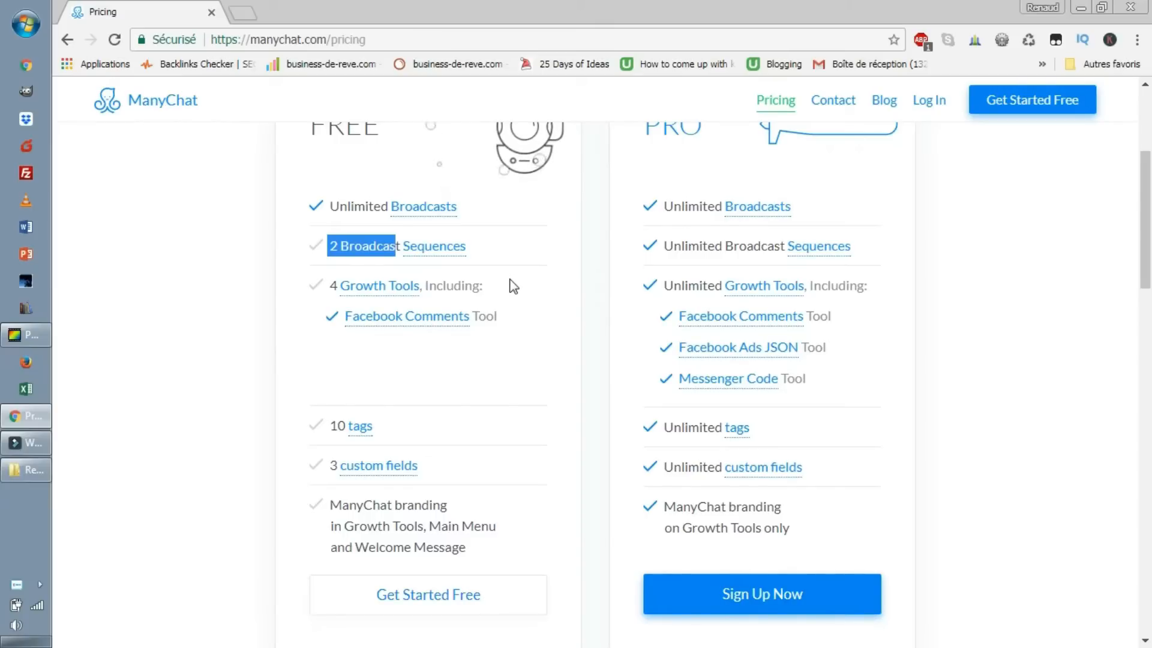
pyautogui.moveTo(507, 257)
pyautogui.mouseDown()
pyautogui.moveTo(329, 240)
pyautogui.moveTo(499, 248)
pyautogui.mouseUp()
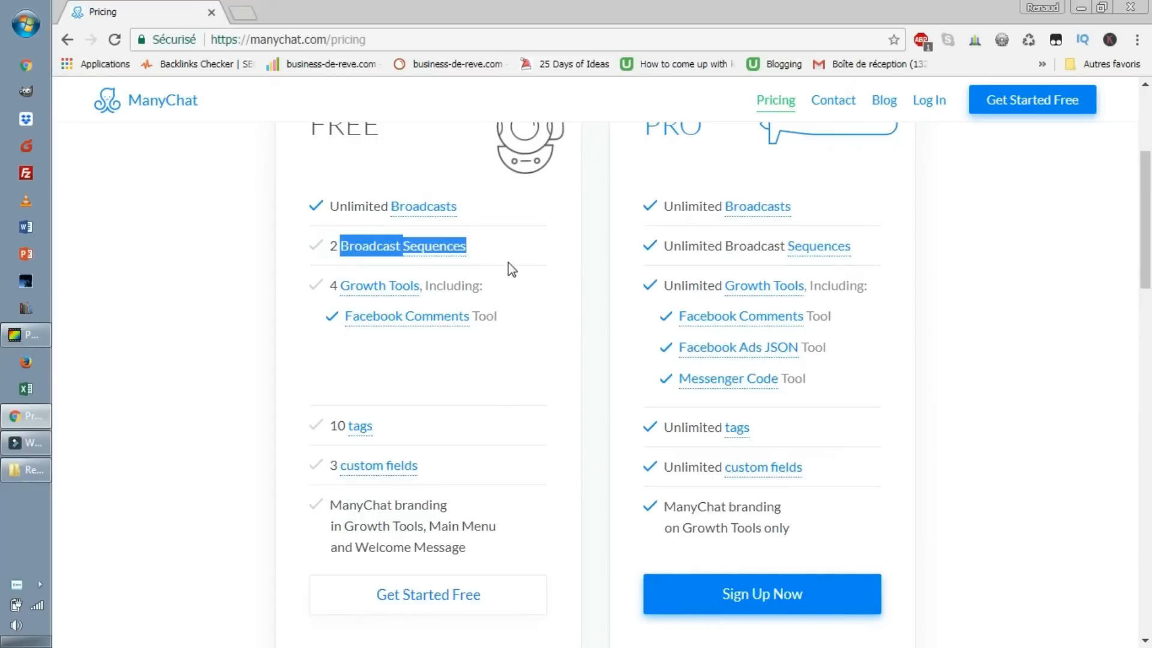
pyautogui.moveTo(501, 287); pyautogui.dragTo(442, 285)
pyautogui.moveTo(355, 293)
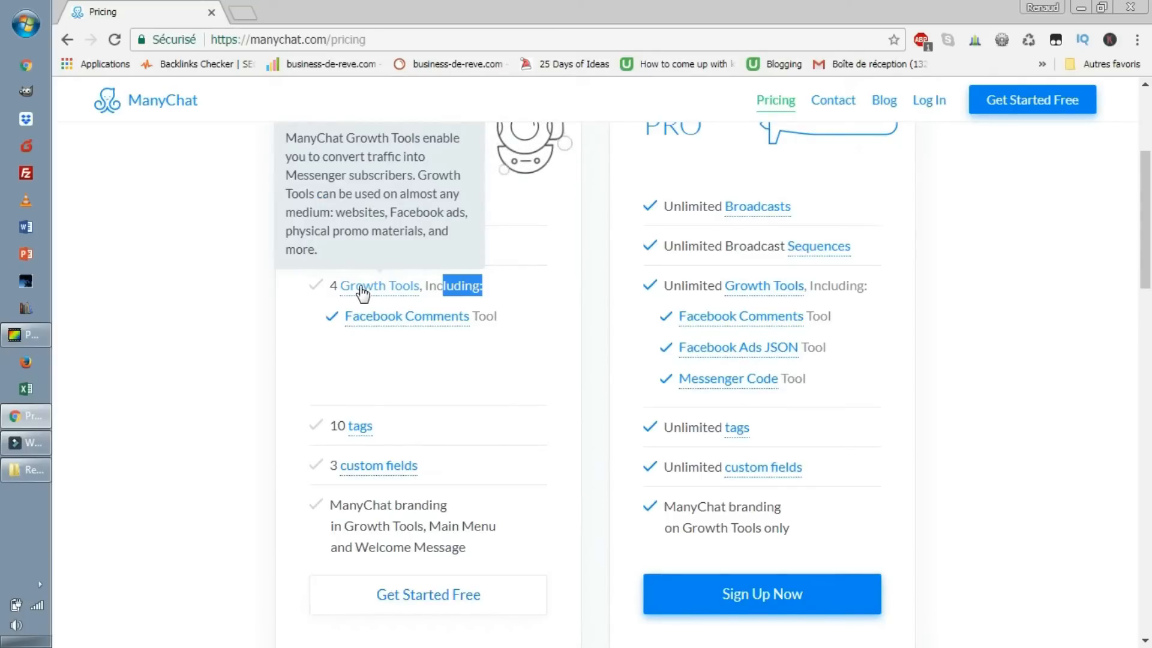
pyautogui.moveTo(519, 316); pyautogui.dragTo(333, 318)
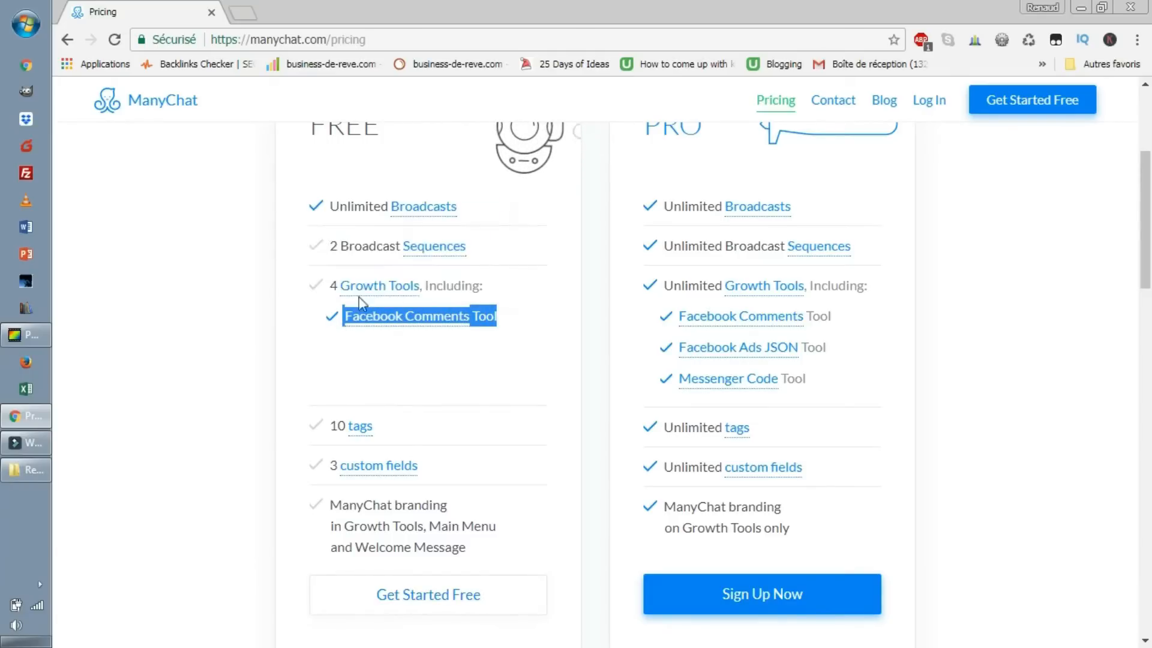
pyautogui.click(451, 360)
# - Examine the free plan's tag, custom field and branding limits and compare them with the Pro plan
pyautogui.moveTo(400, 425); pyautogui.dragTo(290, 430)
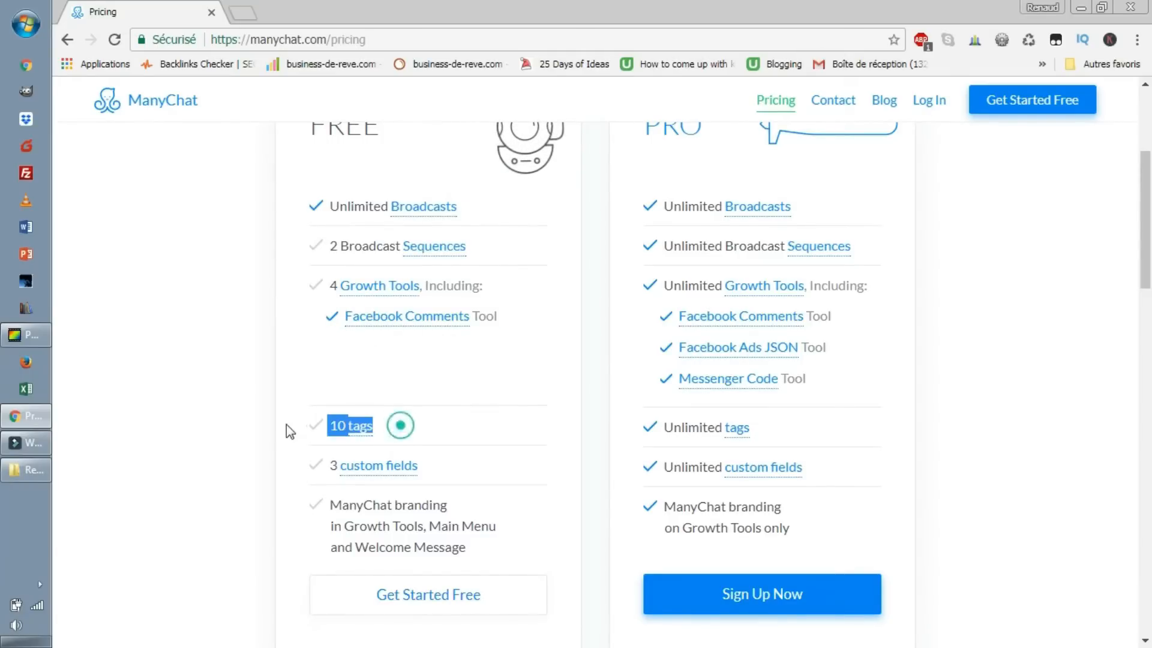
pyautogui.scroll(-2, 543, 459)
pyautogui.scroll(2, 522, 435)
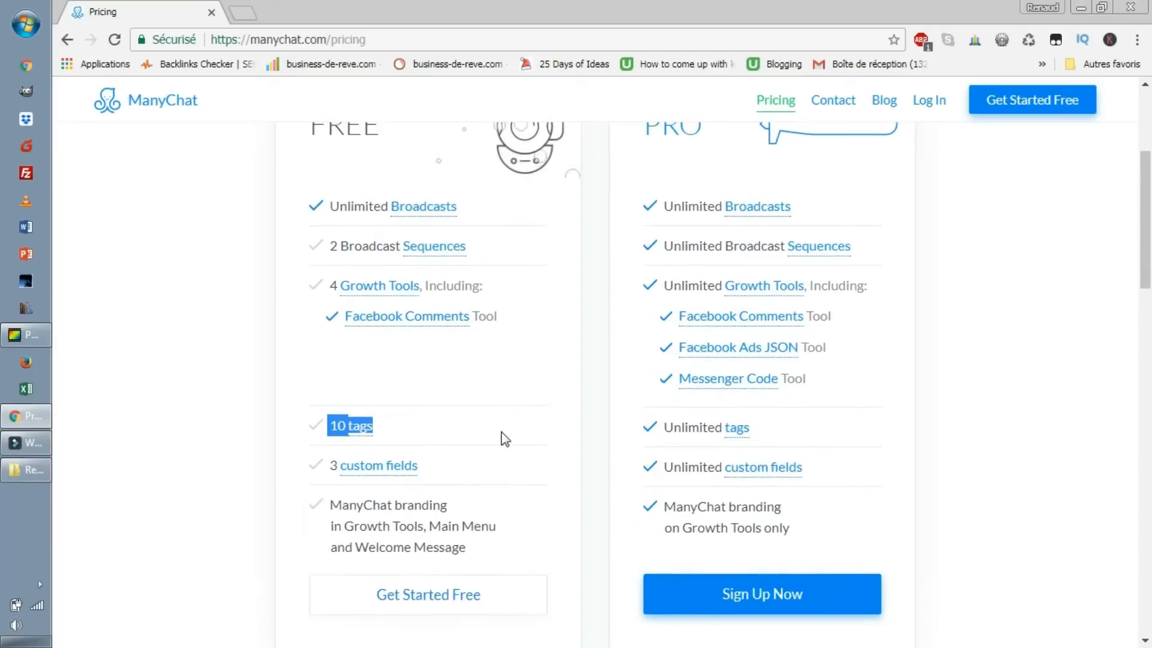
pyautogui.scroll(1, 466, 432)
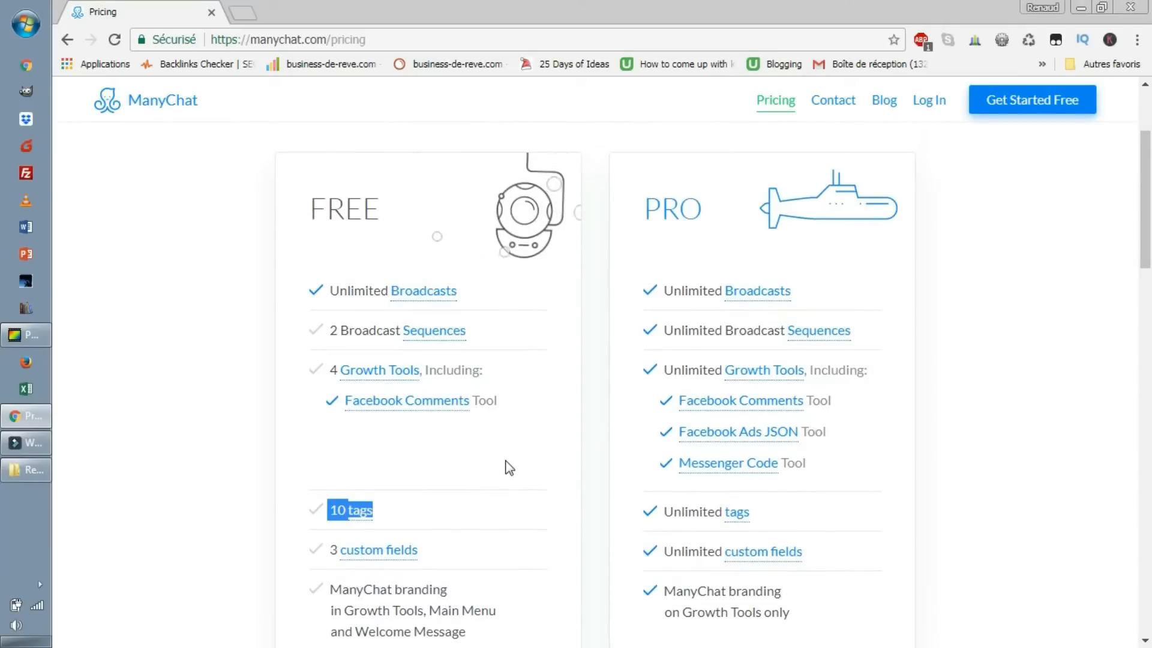
pyautogui.scroll(-3, 492, 501)
pyautogui.click(445, 391)
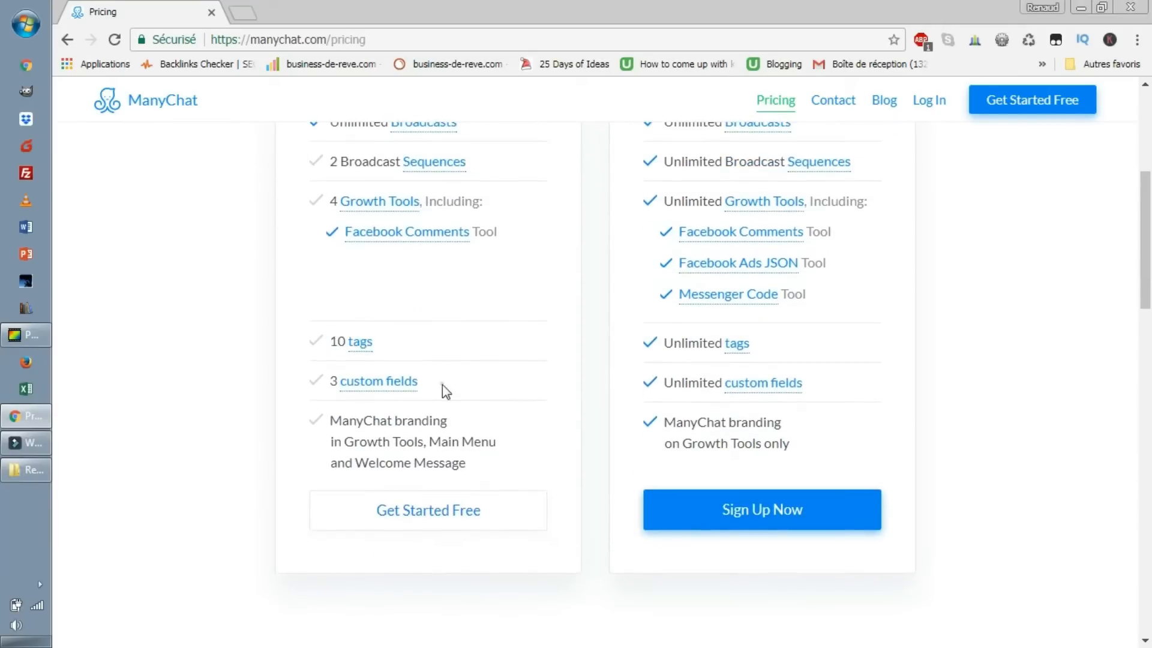
pyautogui.moveTo(446, 391); pyautogui.dragTo(316, 393)
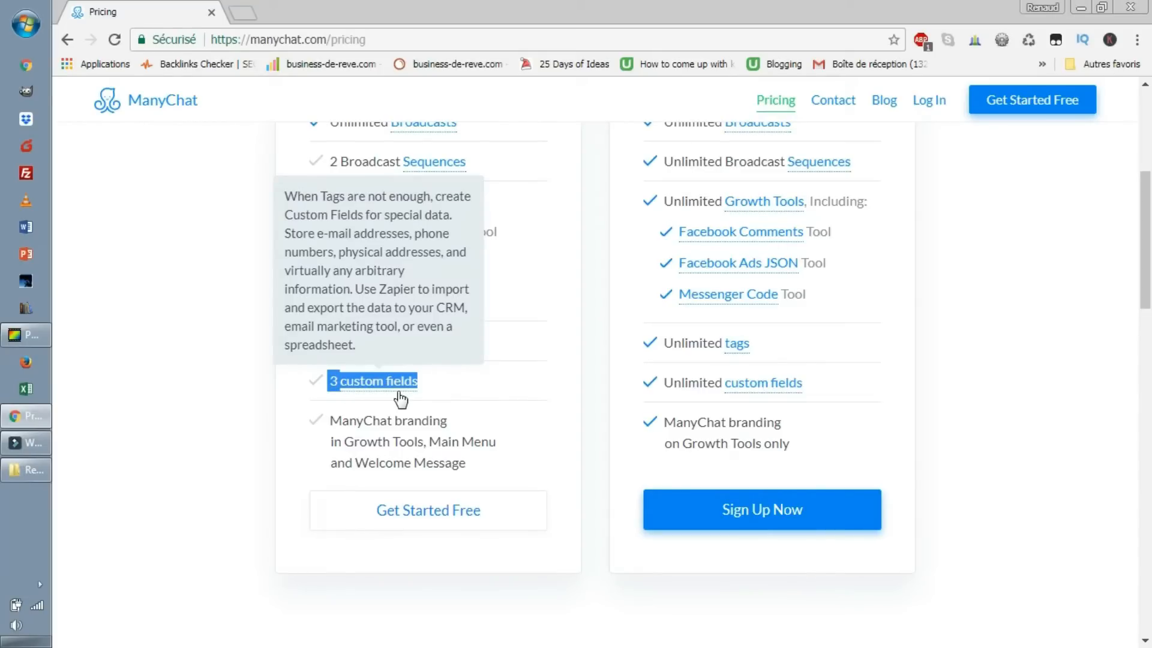
pyautogui.click(477, 387)
pyautogui.moveTo(483, 467); pyautogui.dragTo(390, 432)
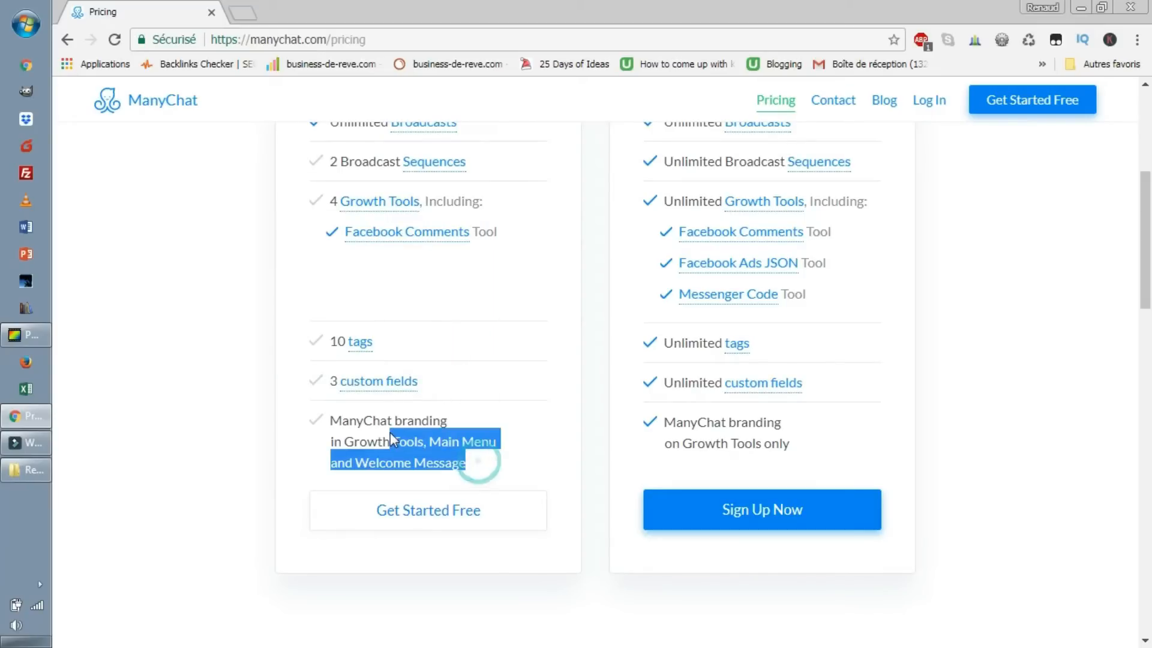
pyautogui.scroll(3, 423, 447)
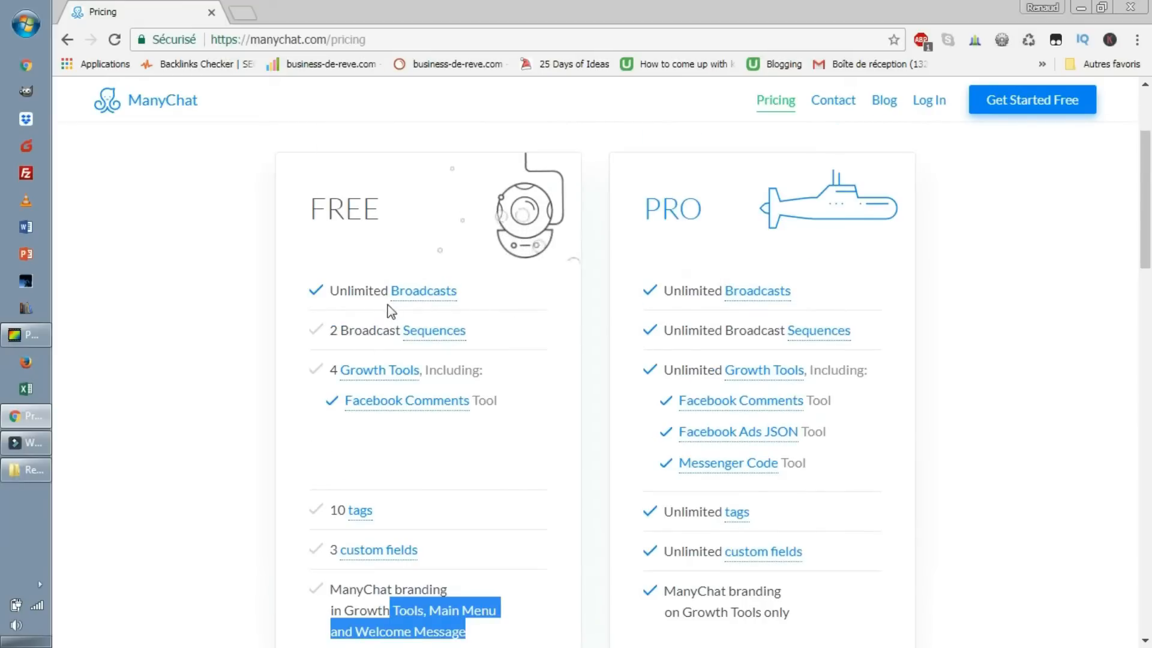
pyautogui.moveTo(419, 300)
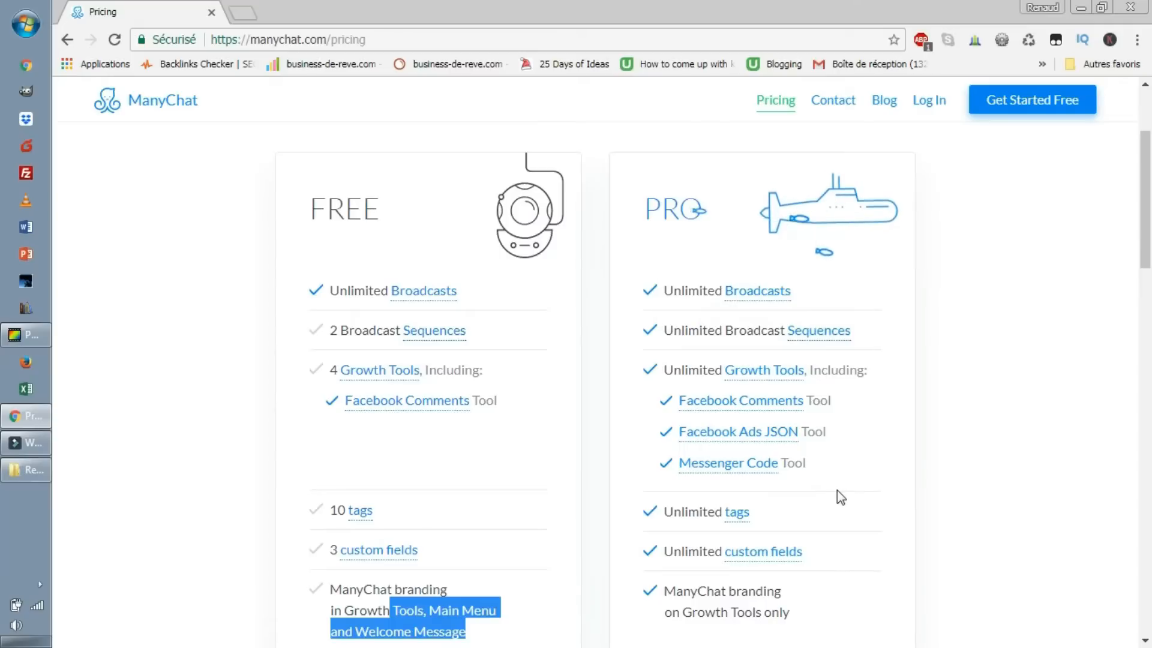
pyautogui.scroll(-1, 846, 489)
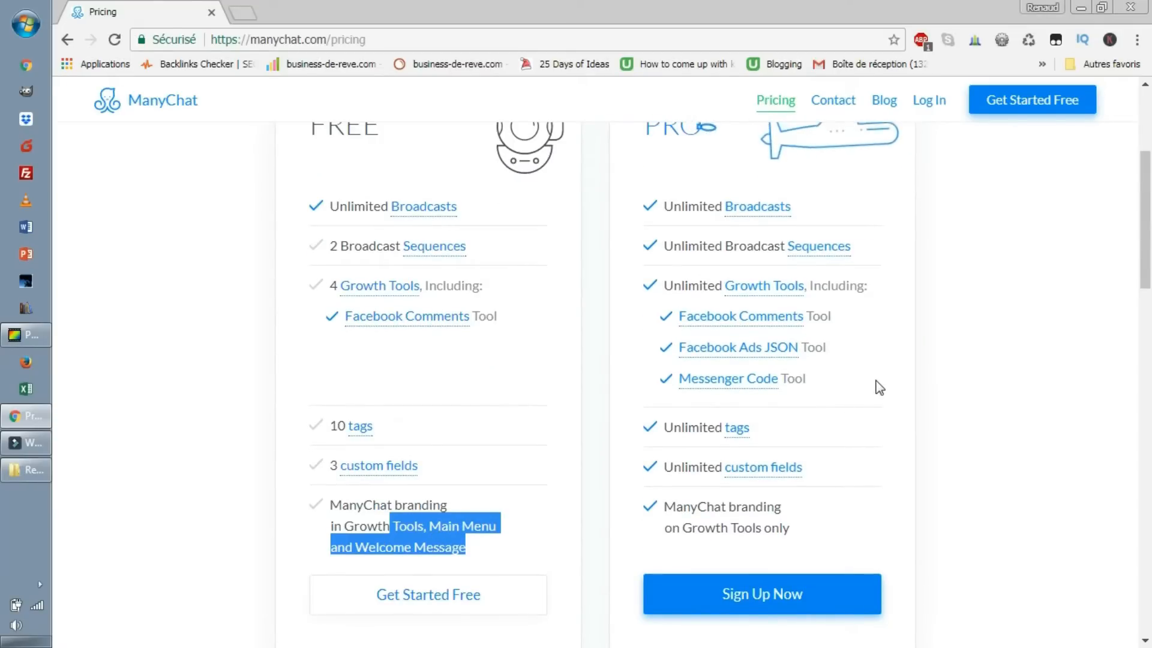
# - Examine the Pro plan's monthly price by subscriber count and compare it with the features of both plans
pyautogui.scroll(-5, 885, 366)
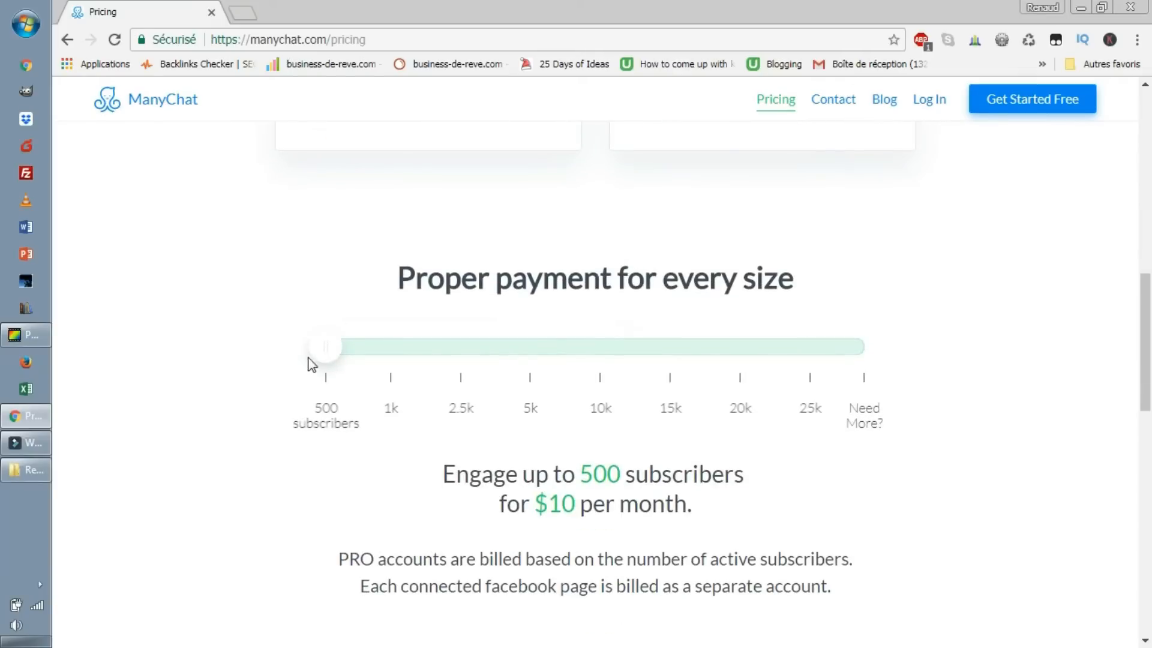
pyautogui.moveTo(322, 352); pyautogui.dragTo(204, 404)
pyautogui.moveTo(554, 474); pyautogui.dragTo(684, 477)
pyautogui.moveTo(505, 506); pyautogui.dragTo(637, 505)
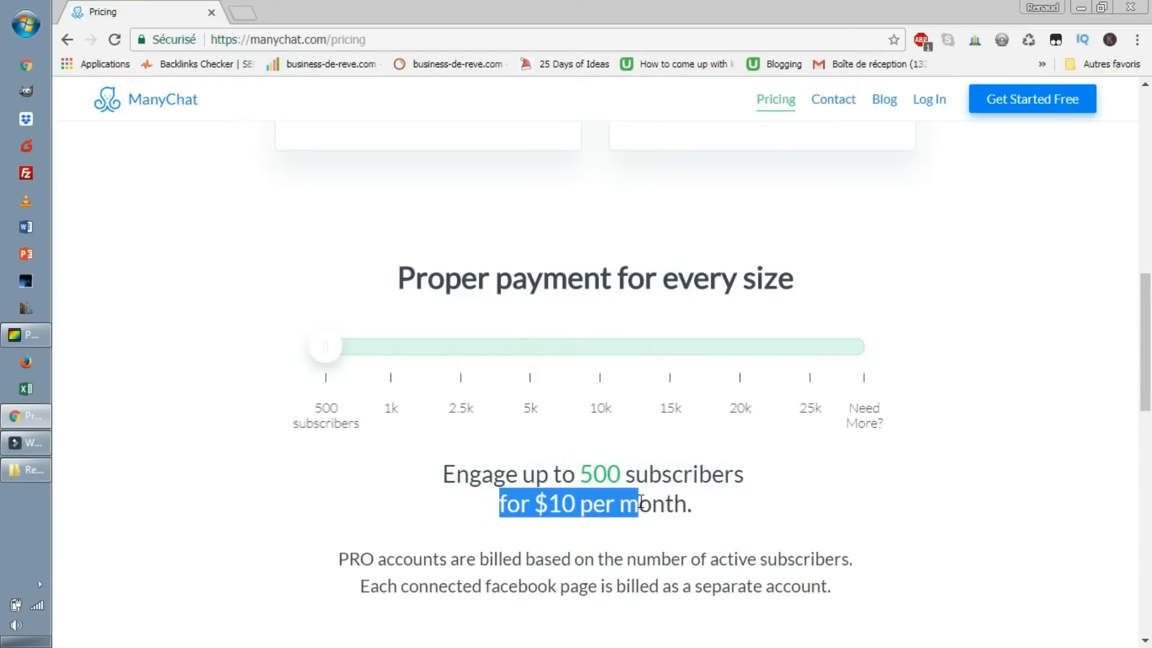
pyautogui.tripleClick(665, 509)
pyautogui.scroll(10, 585, 509)
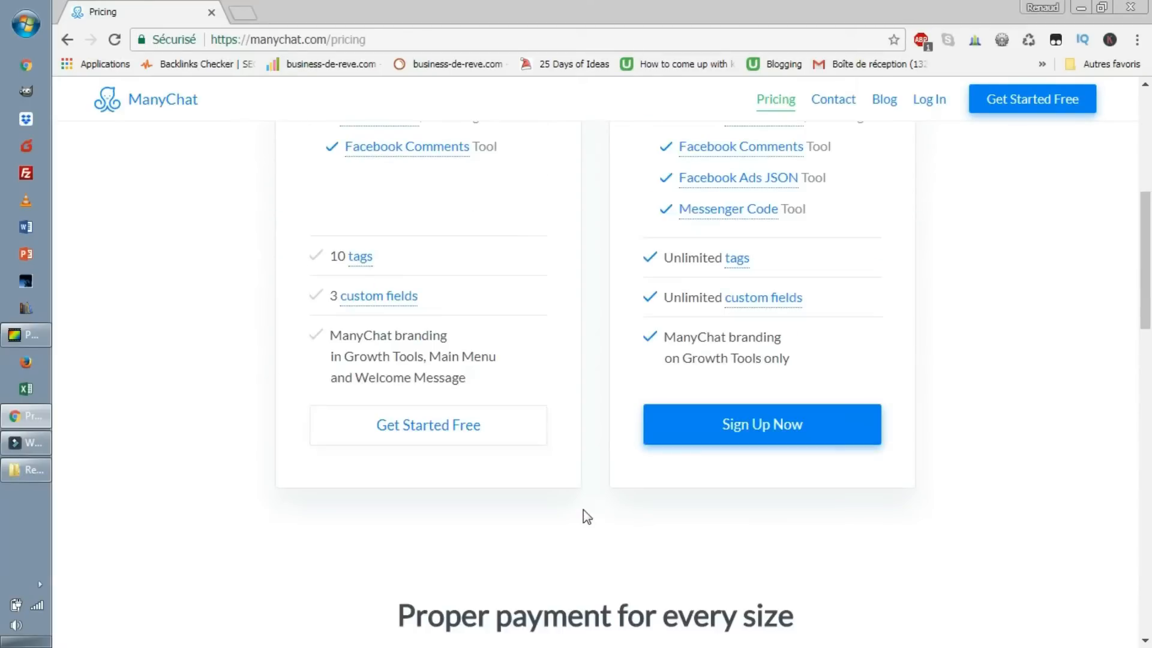
pyautogui.scroll(-6, 678, 493)
pyautogui.scroll(-5, 679, 493)
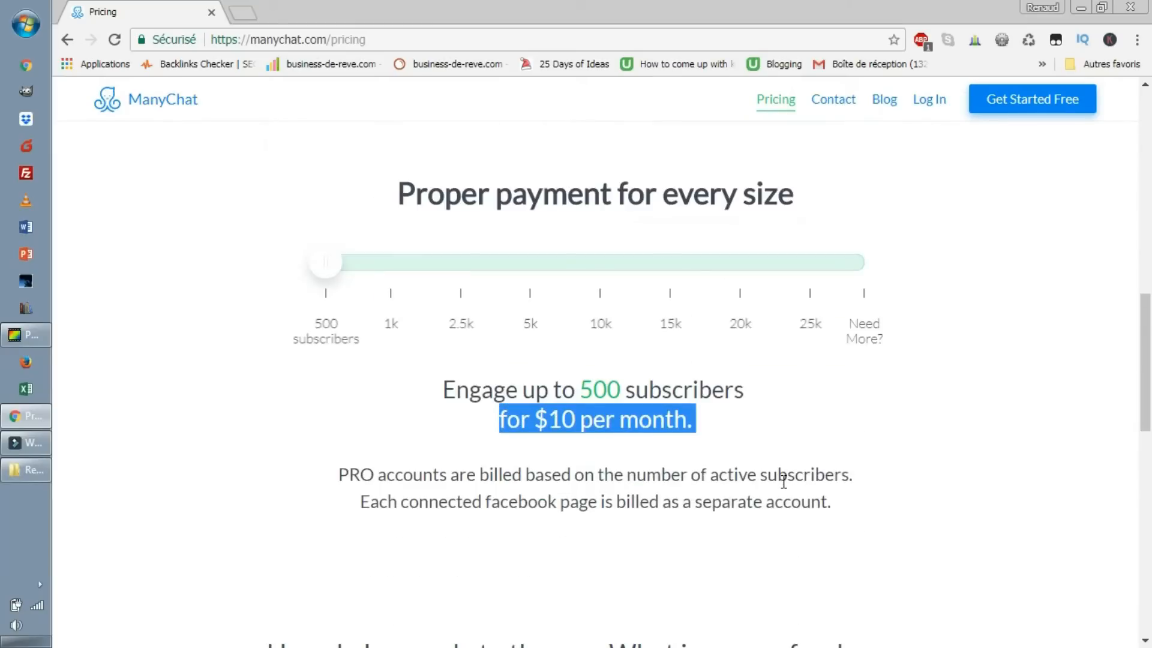
pyautogui.scroll(-6, 783, 480)
pyautogui.scroll(13, 785, 483)
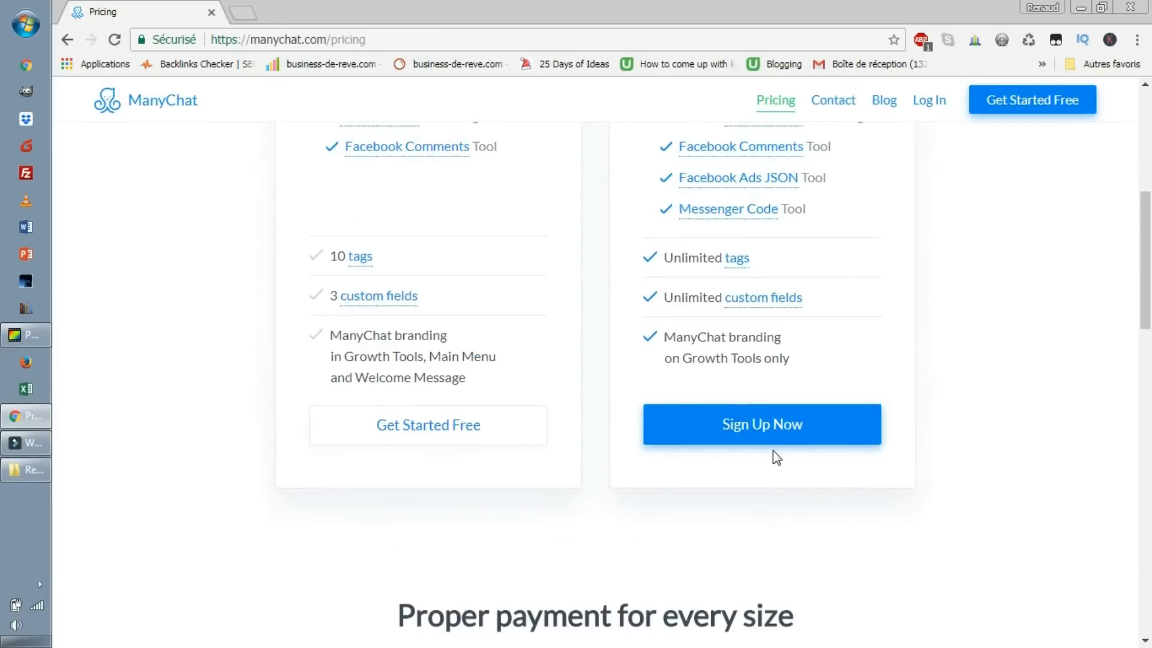
pyautogui.scroll(4, 779, 437)
pyautogui.scroll(-2, 783, 434)
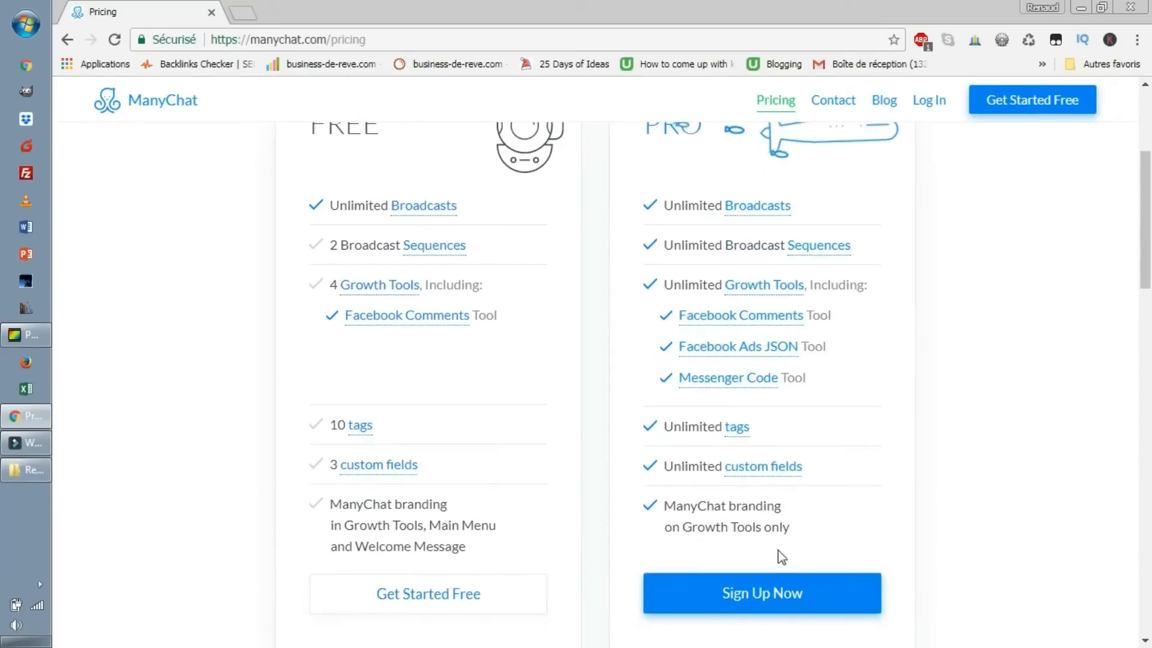
pyautogui.scroll(-6, 780, 605)
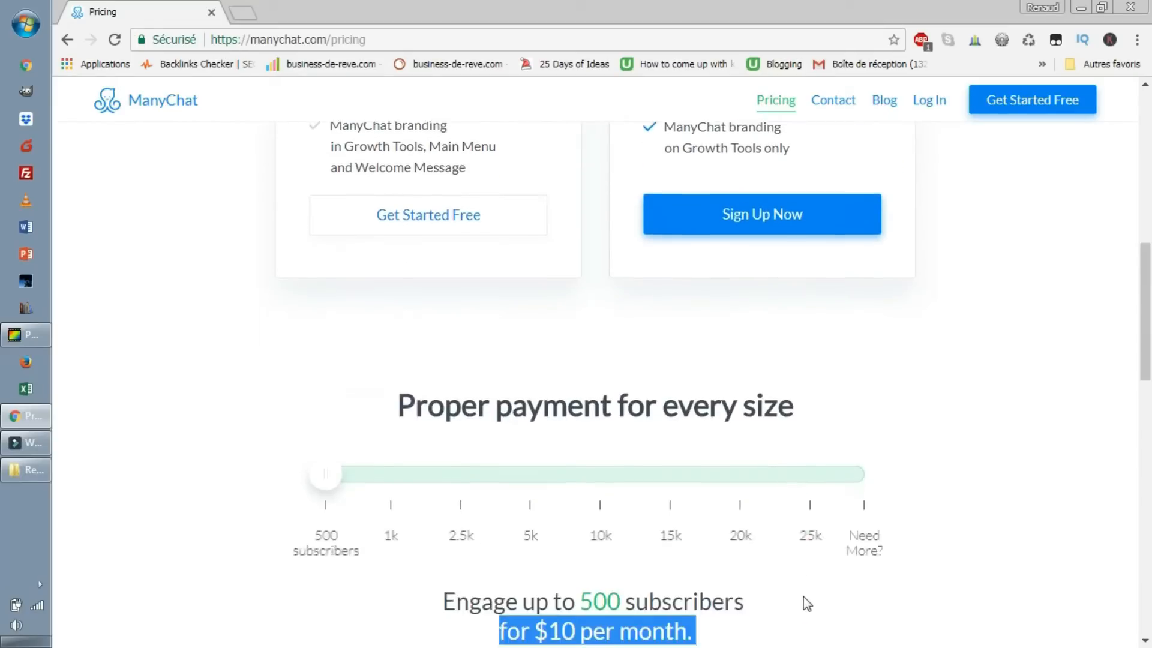
# - Start the sign-up from the Pro plan and sign in to ManyChat with the current Facebook profile
pyautogui.scroll(5, 798, 569)
pyautogui.click(783, 528)
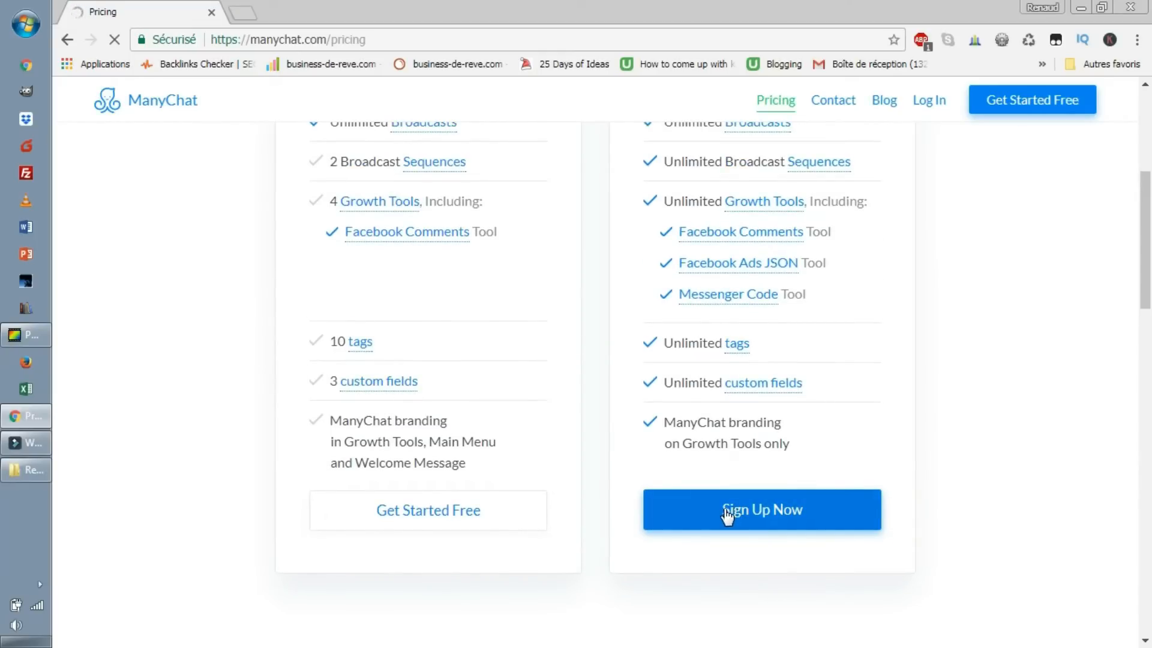
pyautogui.scroll(1, 758, 583)
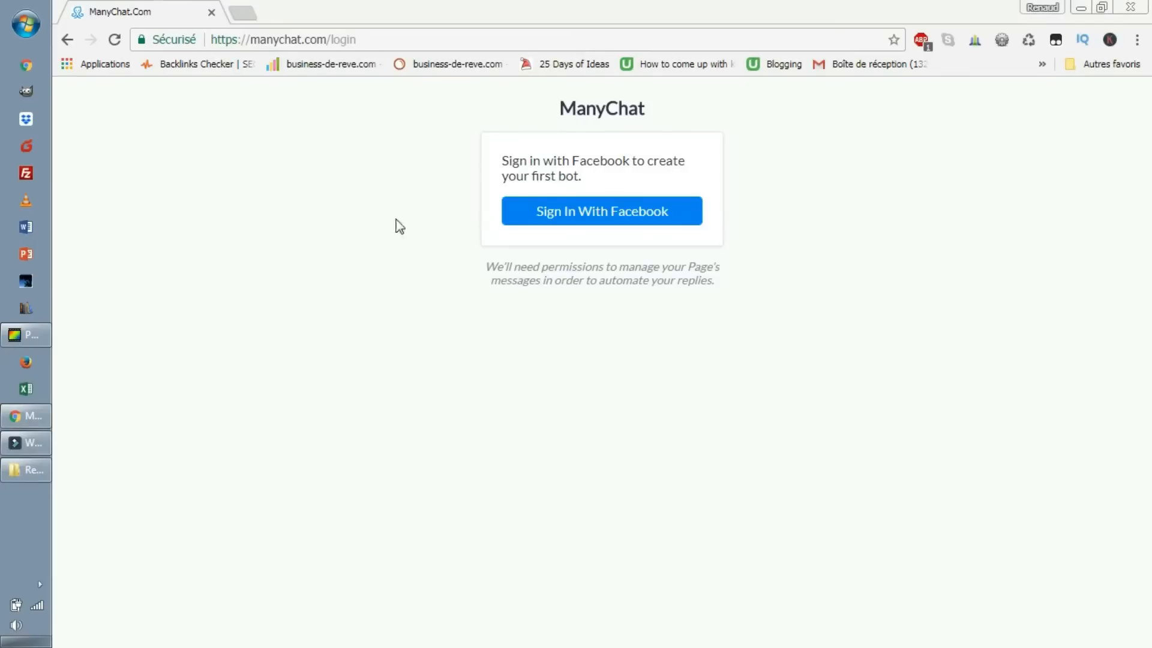
pyautogui.click(615, 211)
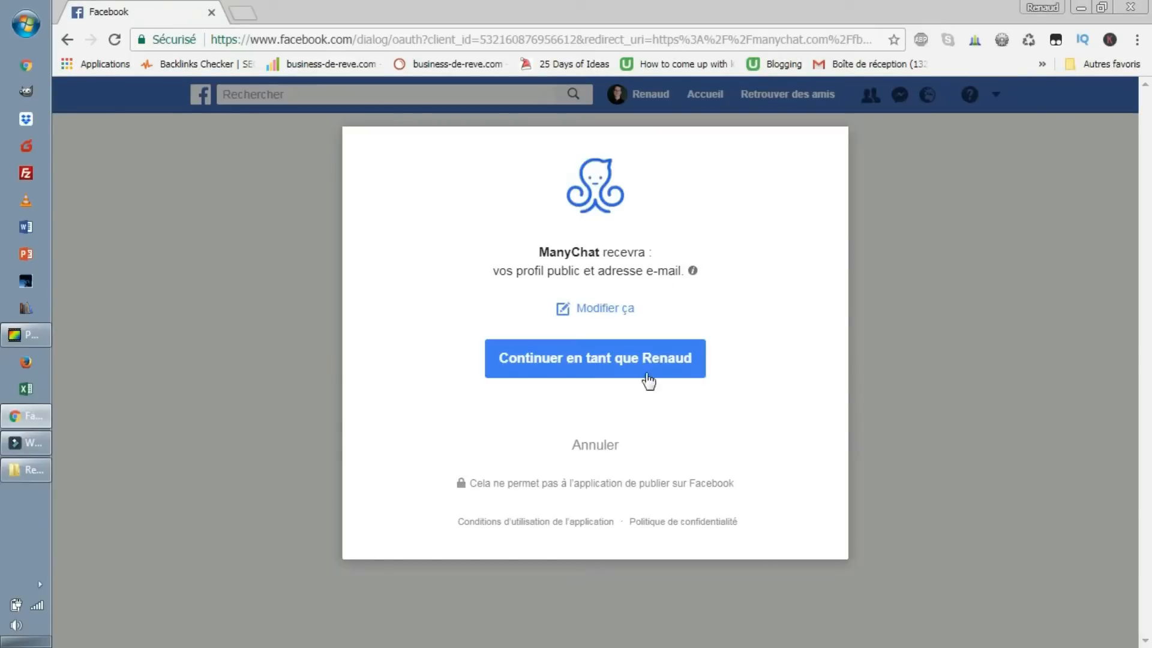
pyautogui.click(642, 364)
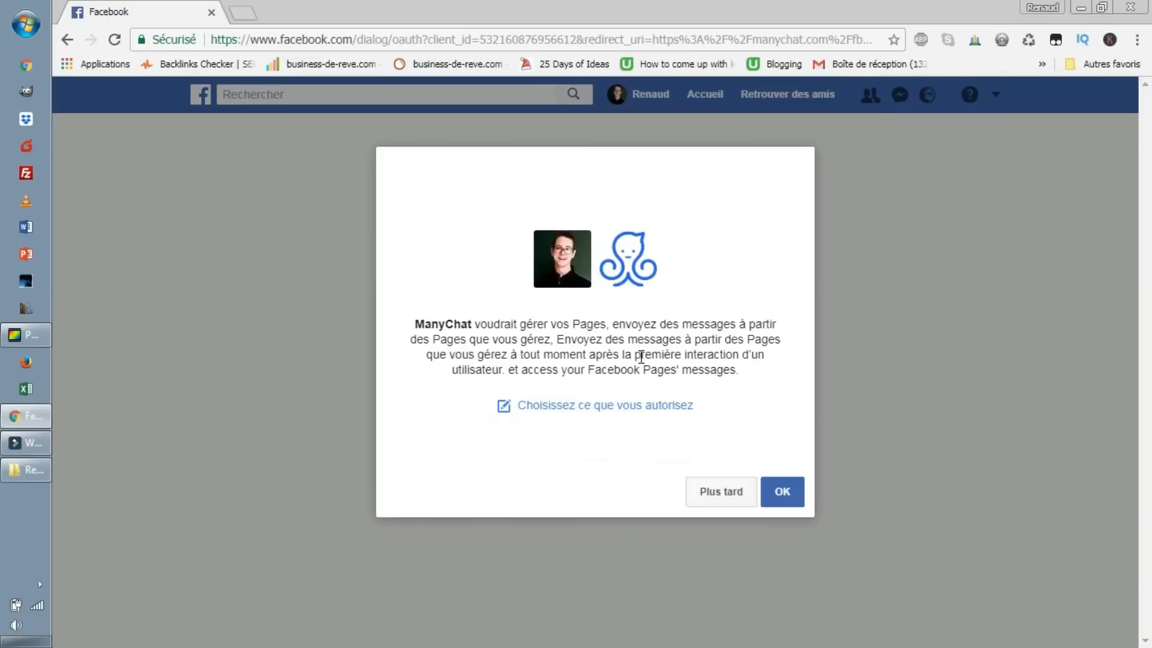
# - Review the permissions ManyChat requests for managing Pages and their messages, including the individual choices, and authorise them for all Pages
pyautogui.moveTo(512, 329); pyautogui.dragTo(580, 355)
pyautogui.click(570, 353)
pyautogui.doubleClick(561, 342)
pyautogui.click(603, 342)
pyautogui.moveTo(477, 365); pyautogui.dragTo(640, 356)
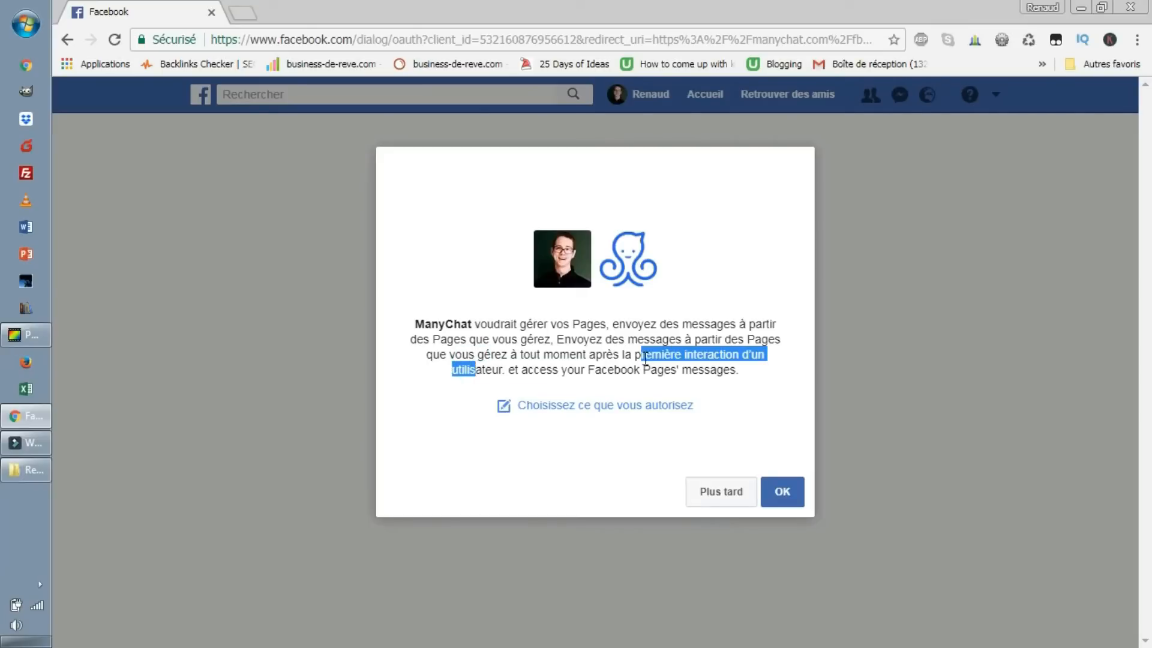
pyautogui.click(638, 406)
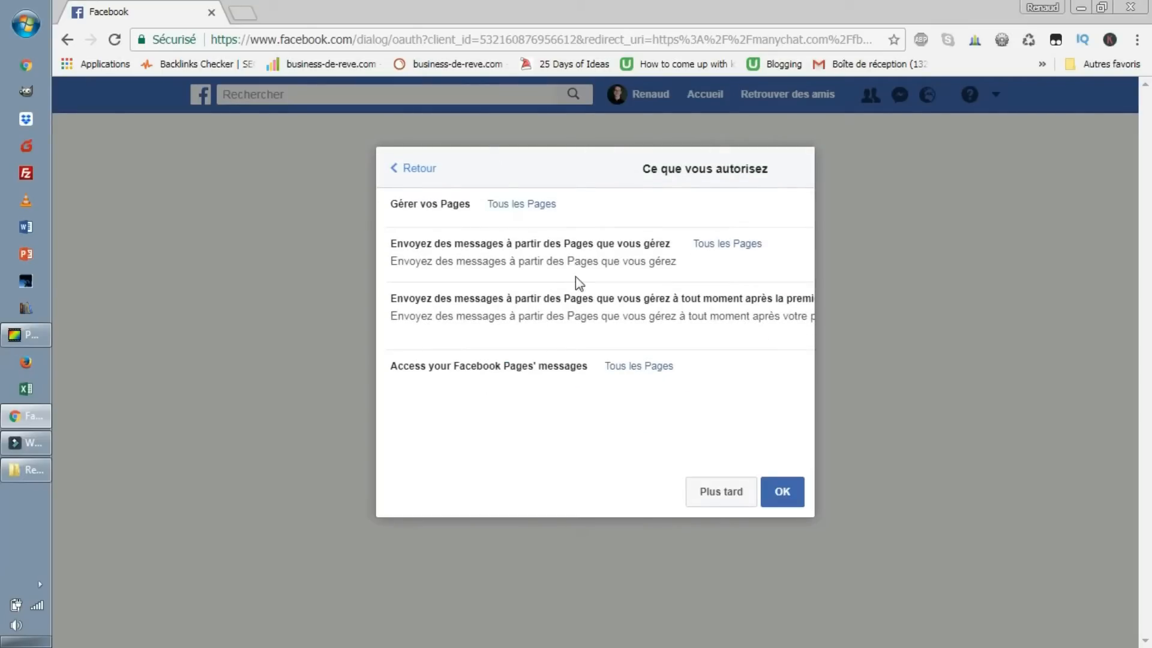
pyautogui.click(398, 179)
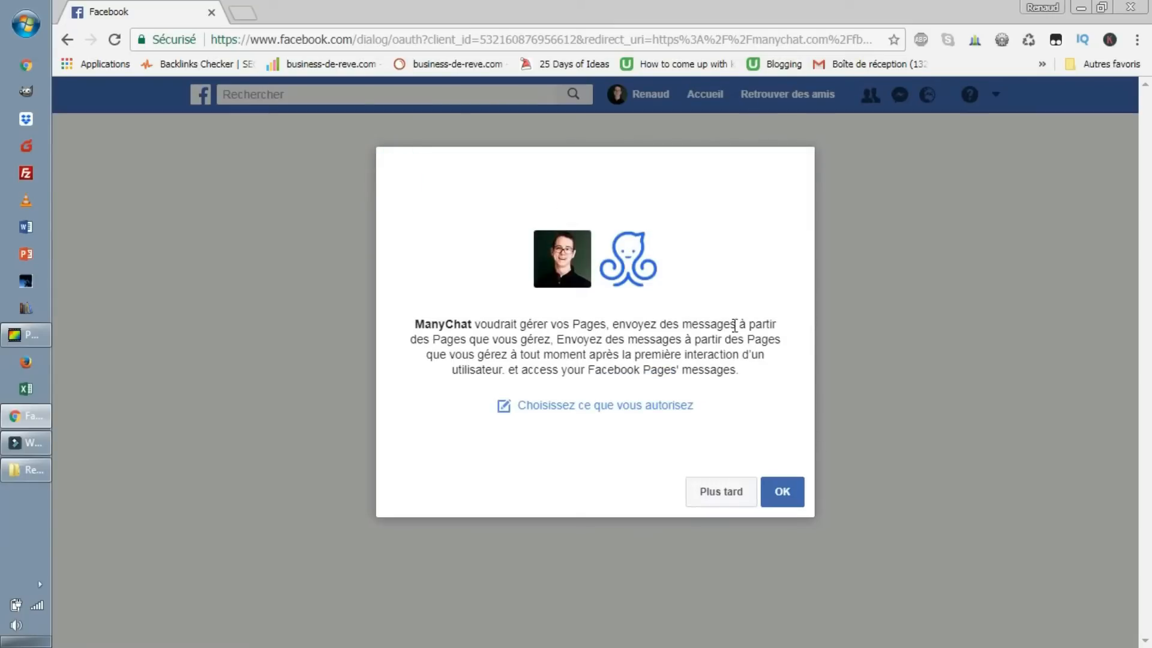
pyautogui.moveTo(733, 353); pyautogui.dragTo(553, 328)
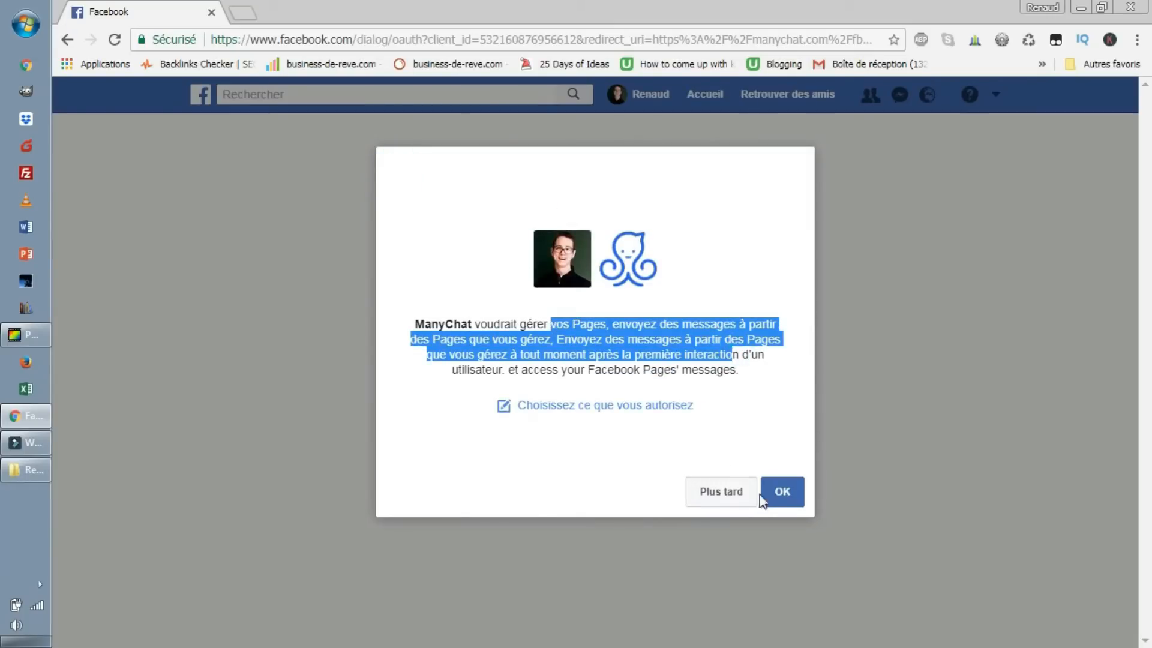
pyautogui.click(777, 498)
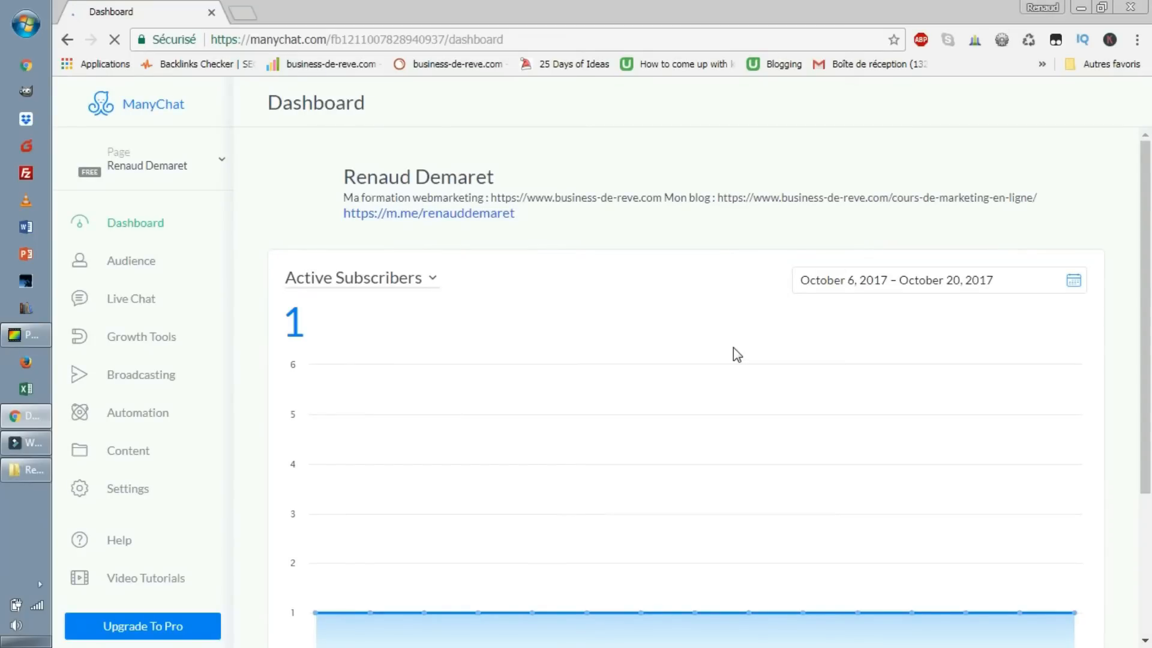
# - Look over the dashboard's active subscribers chart and subscription statistics for the connected Page
pyautogui.scroll(-3, 714, 372)
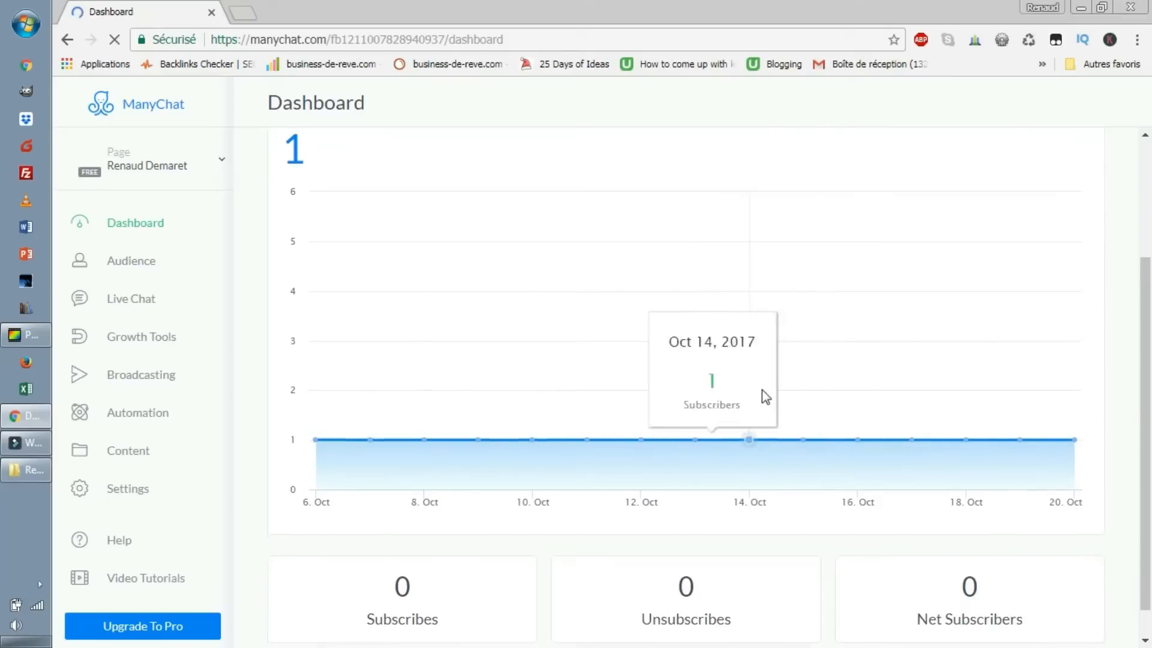
pyautogui.scroll(3, 766, 397)
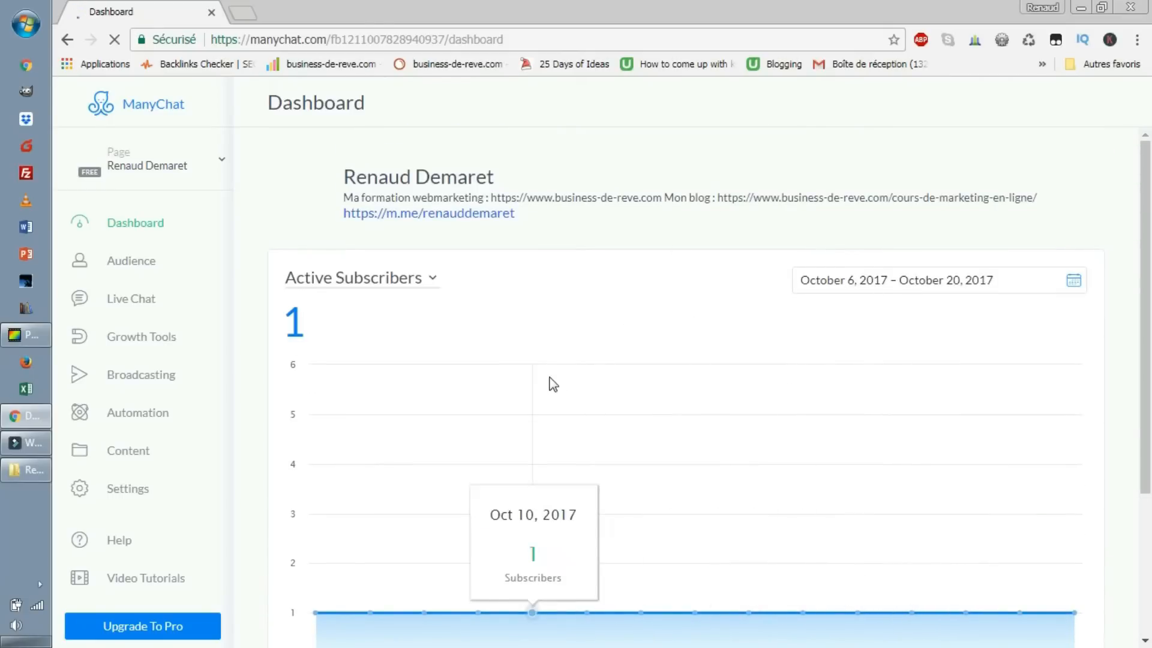
pyautogui.scroll(-2, 553, 384)
pyautogui.scroll(2, 582, 416)
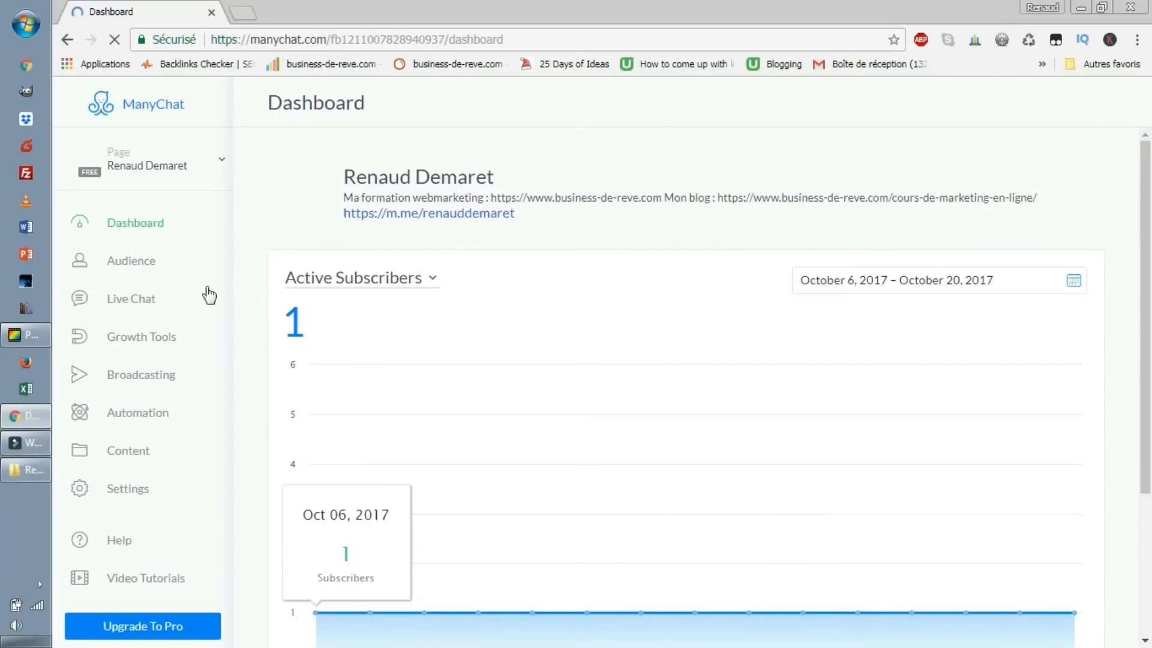
# - Examine the subscriber's profile in the Audience list, including tags, sequences, opt-in source and custom fields, and view their Live Chat conversation
pyautogui.click(146, 273)
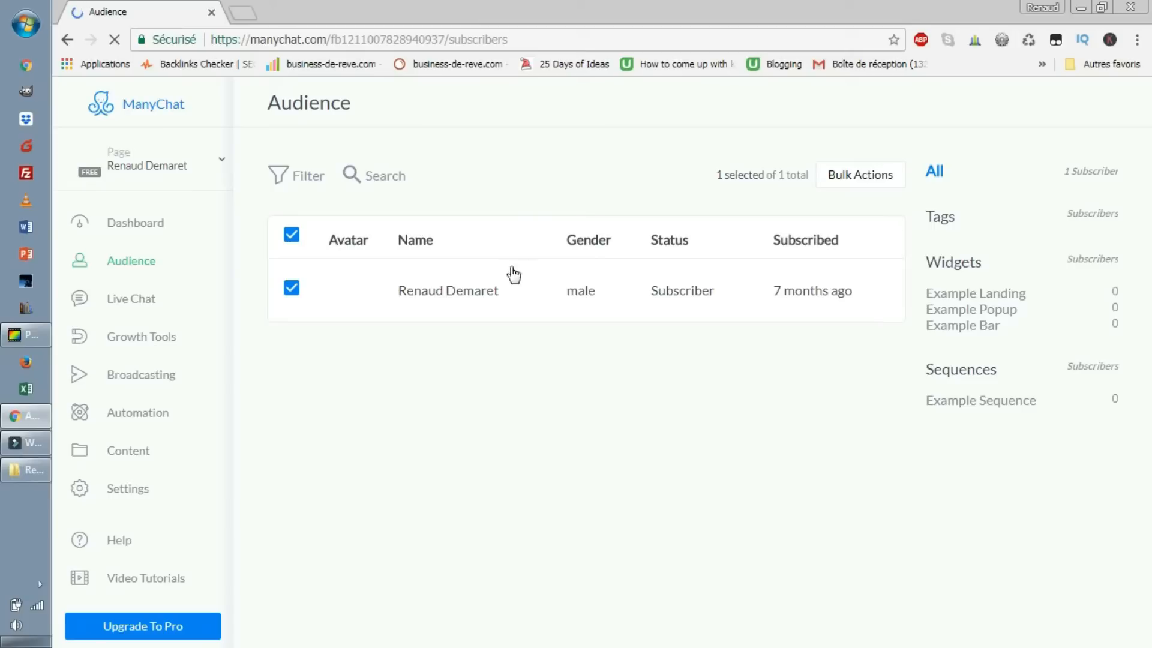
pyautogui.click(456, 307)
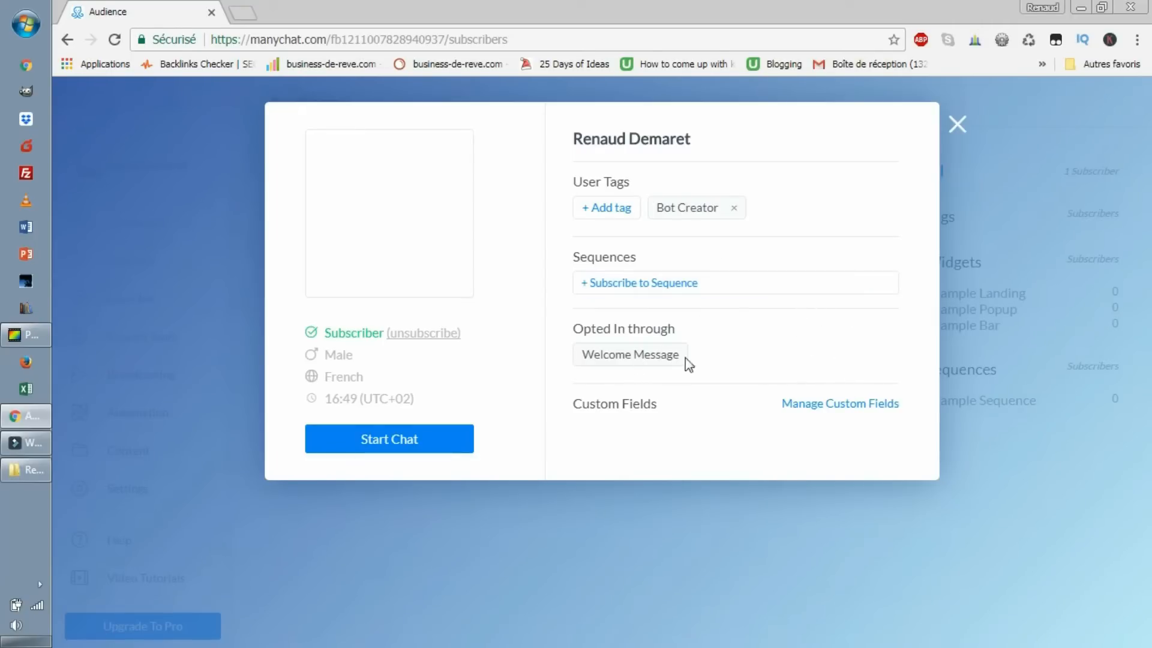
pyautogui.moveTo(680, 355); pyautogui.dragTo(661, 355)
pyautogui.moveTo(657, 404); pyautogui.dragTo(581, 404)
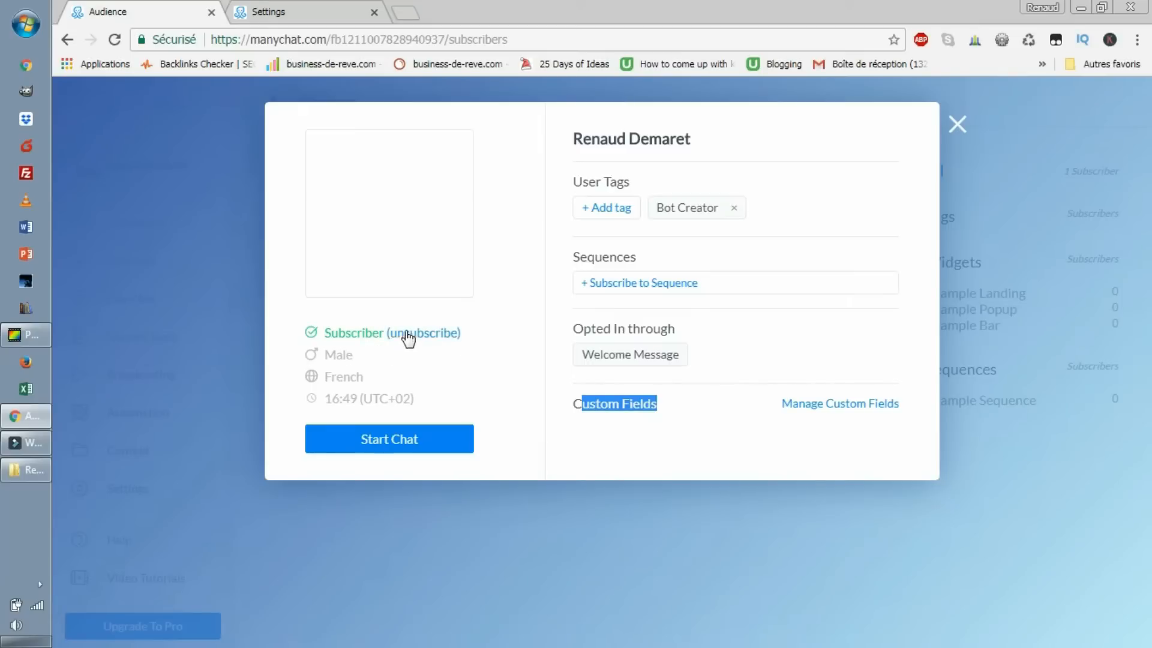
pyautogui.click(470, 343)
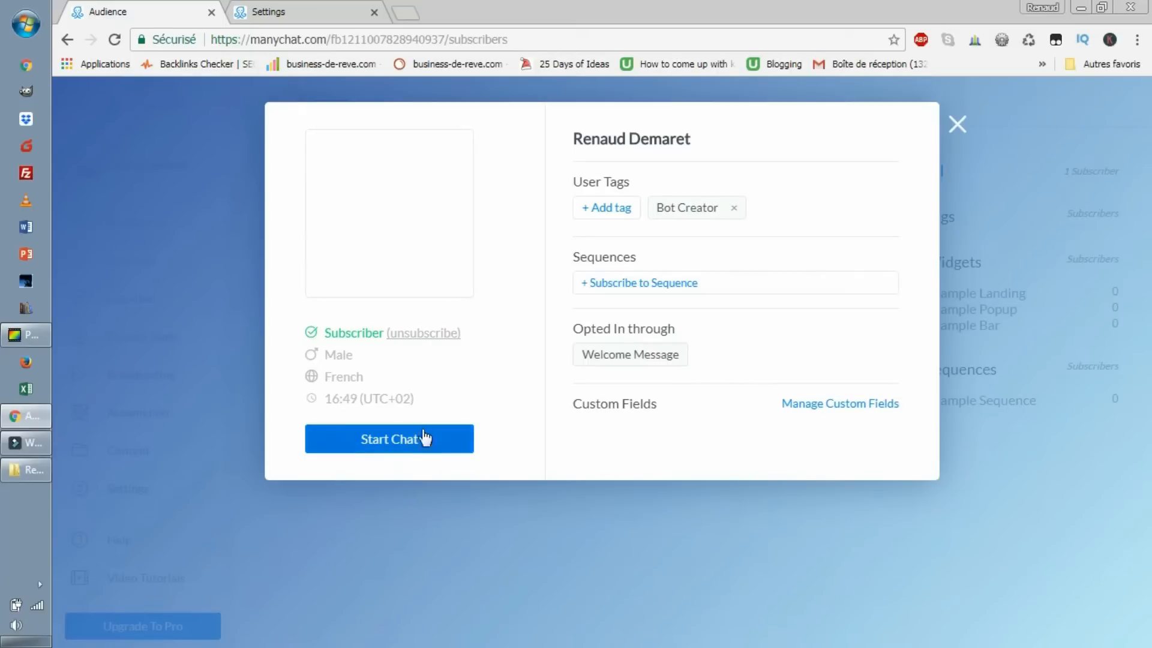
pyautogui.click(956, 126)
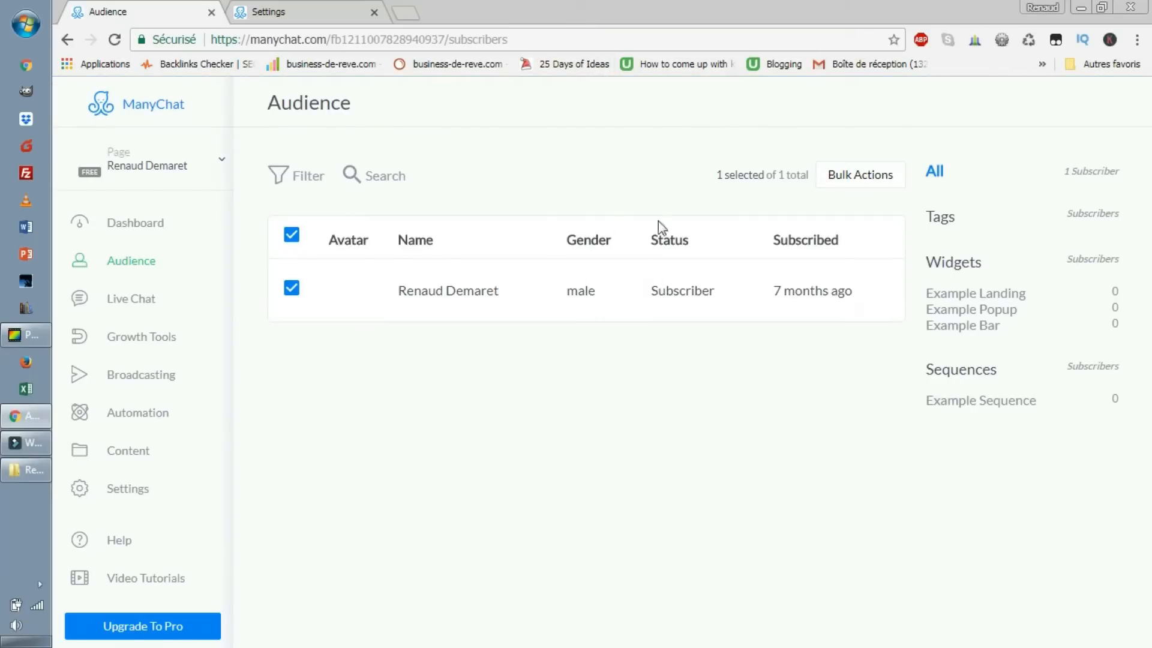
pyautogui.click(145, 307)
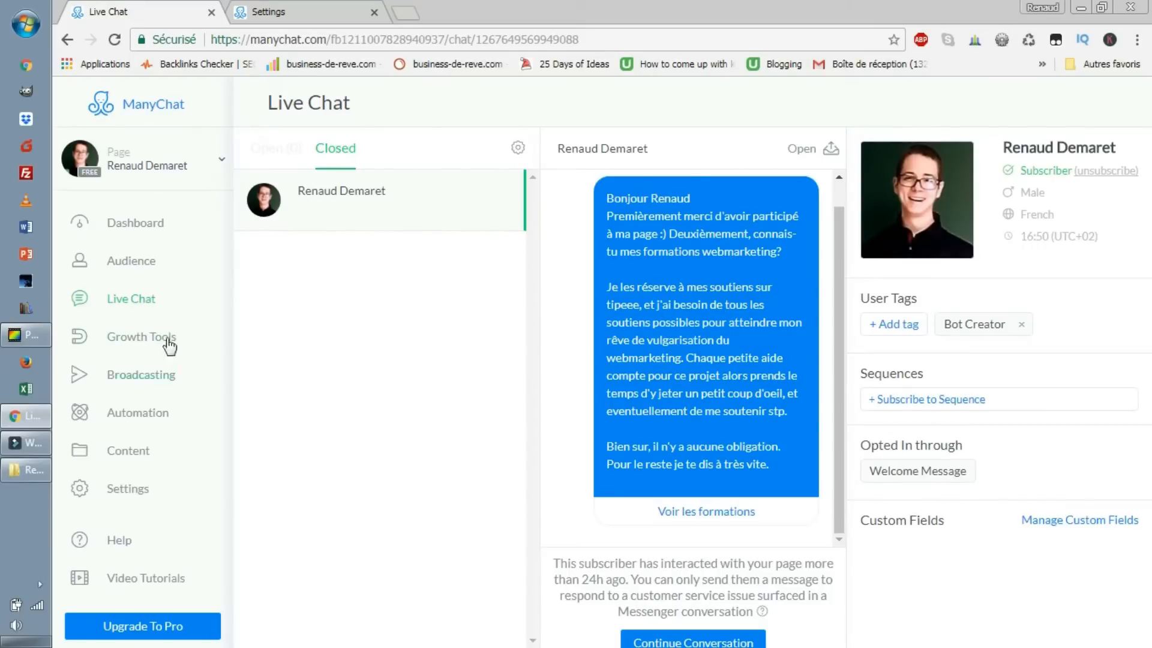
# - Review the Growth Tools list alongside the PhotoFiltre diagram manychat.bmp showing the two ways to use ManyChat, returning to the browser
pyautogui.click(143, 343)
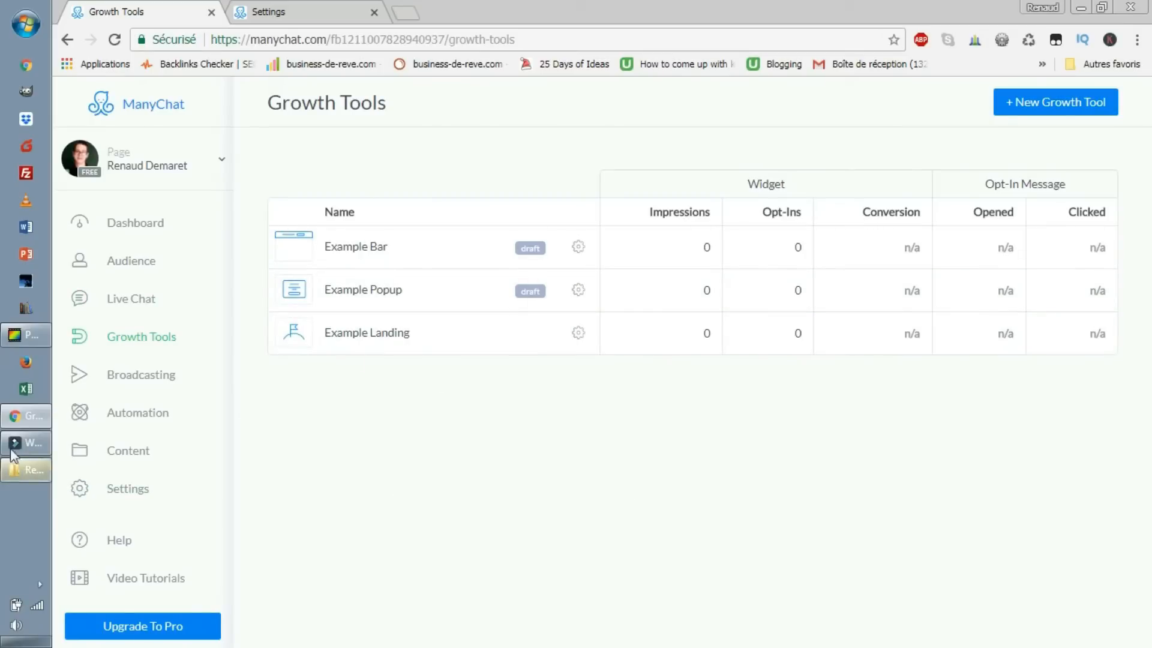
pyautogui.click(25, 334)
pyautogui.scroll(1, 351, 247)
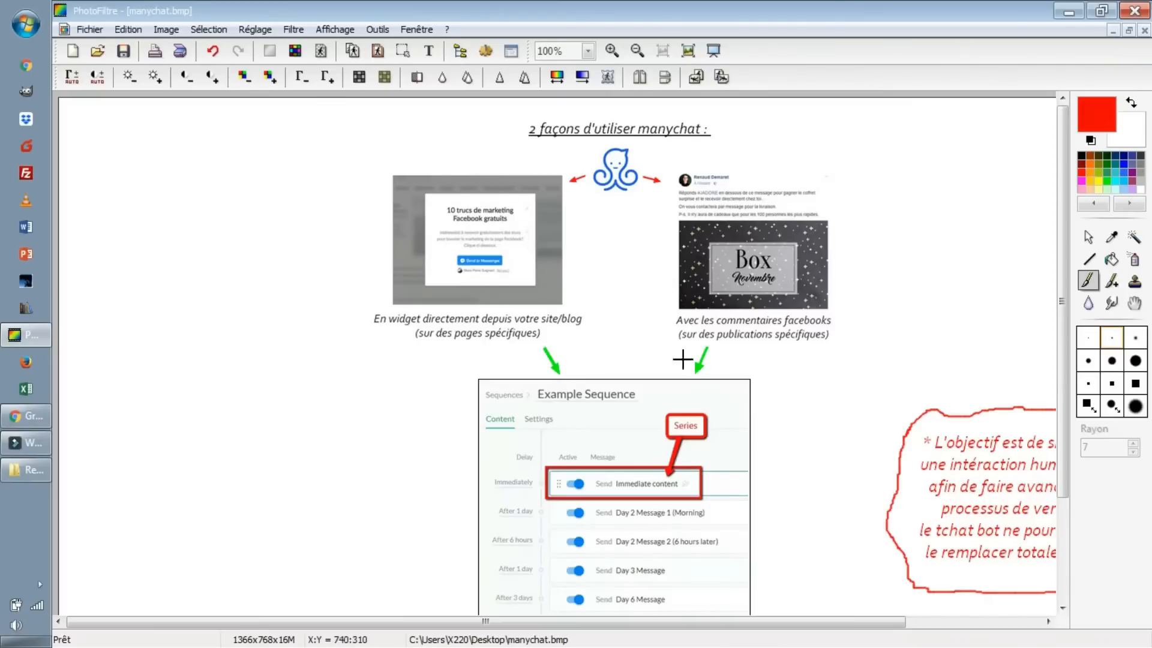
pyautogui.scroll(1, 734, 246)
pyautogui.scroll(-1, 736, 414)
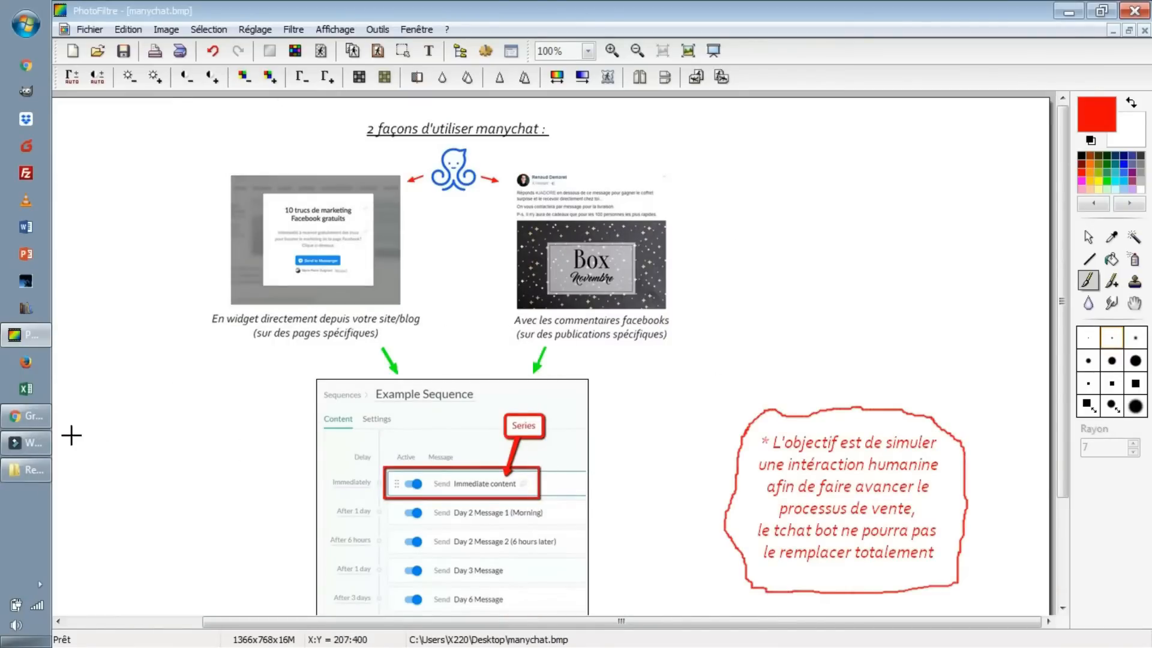
pyautogui.click(30, 417)
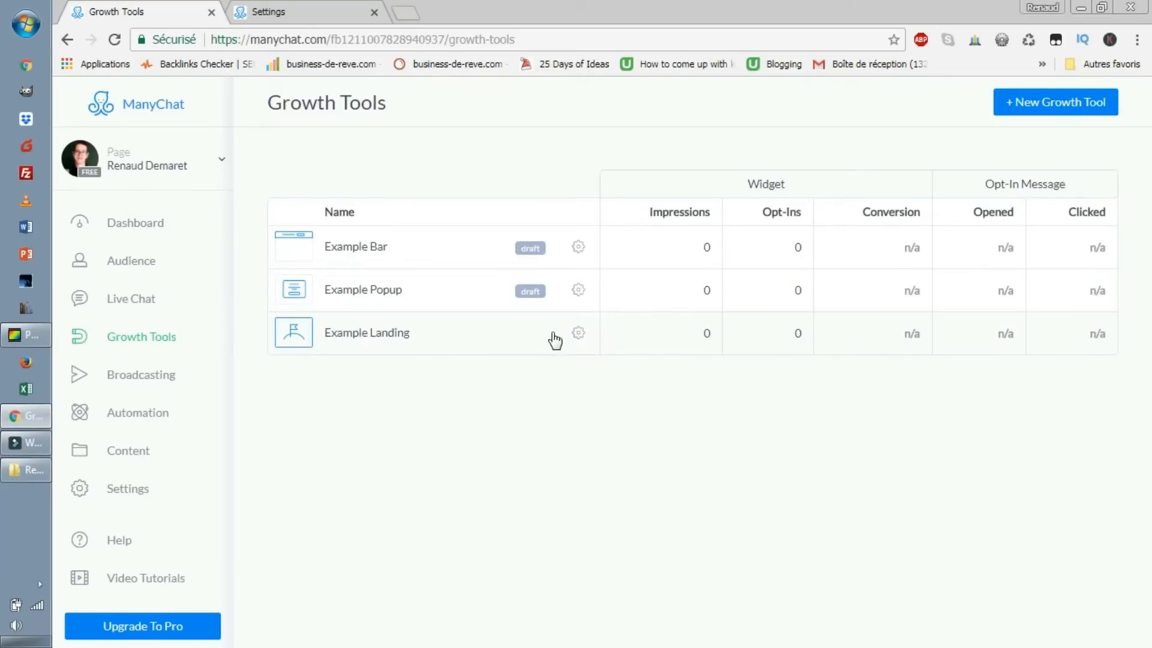
# - Check the management options of the Example Landing growth tool, open its editor and compare its desktop and mobile previews
pyautogui.click(577, 334)
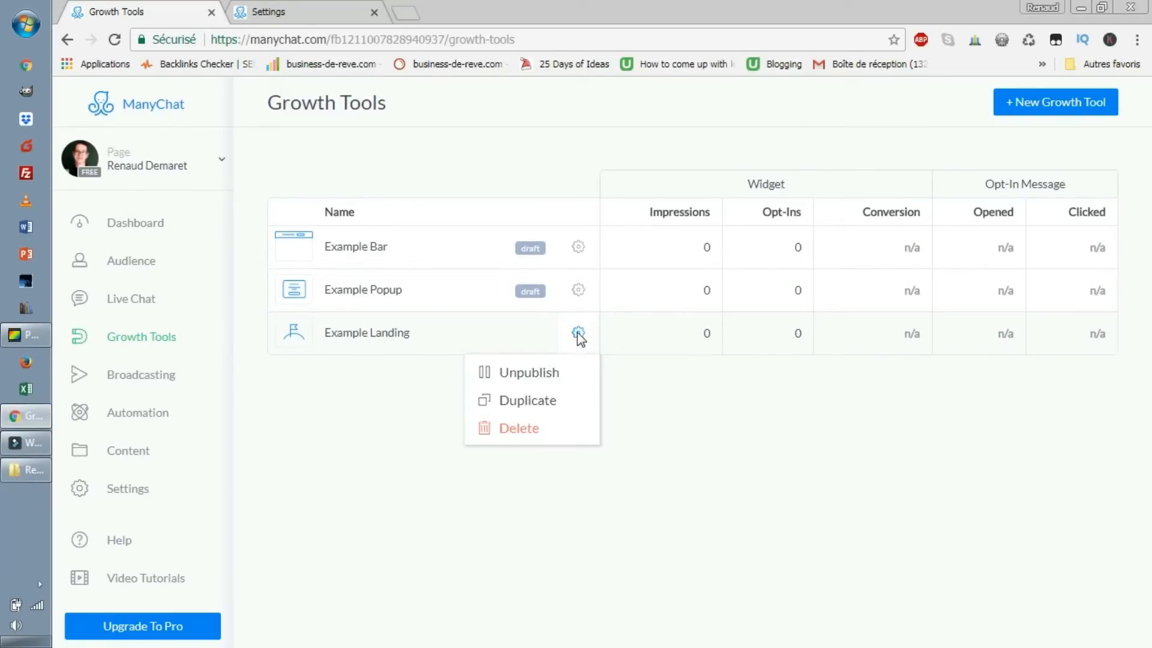
pyautogui.click(354, 340)
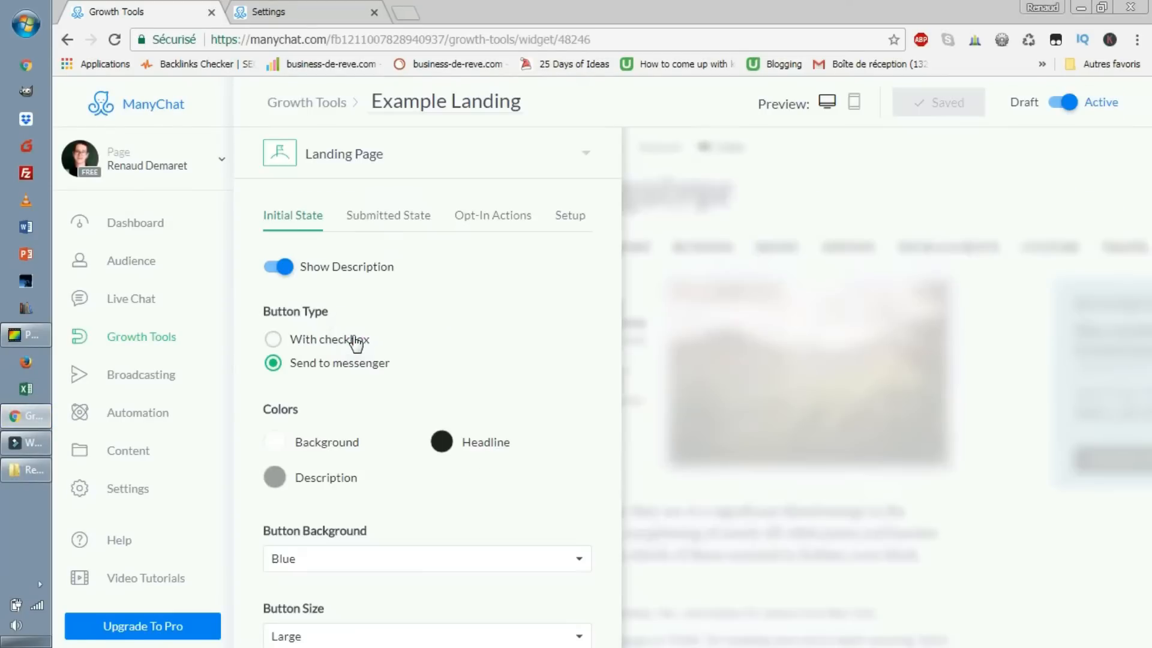
pyautogui.click(825, 100)
pyautogui.click(825, 100)
pyautogui.click(828, 103)
pyautogui.click(854, 103)
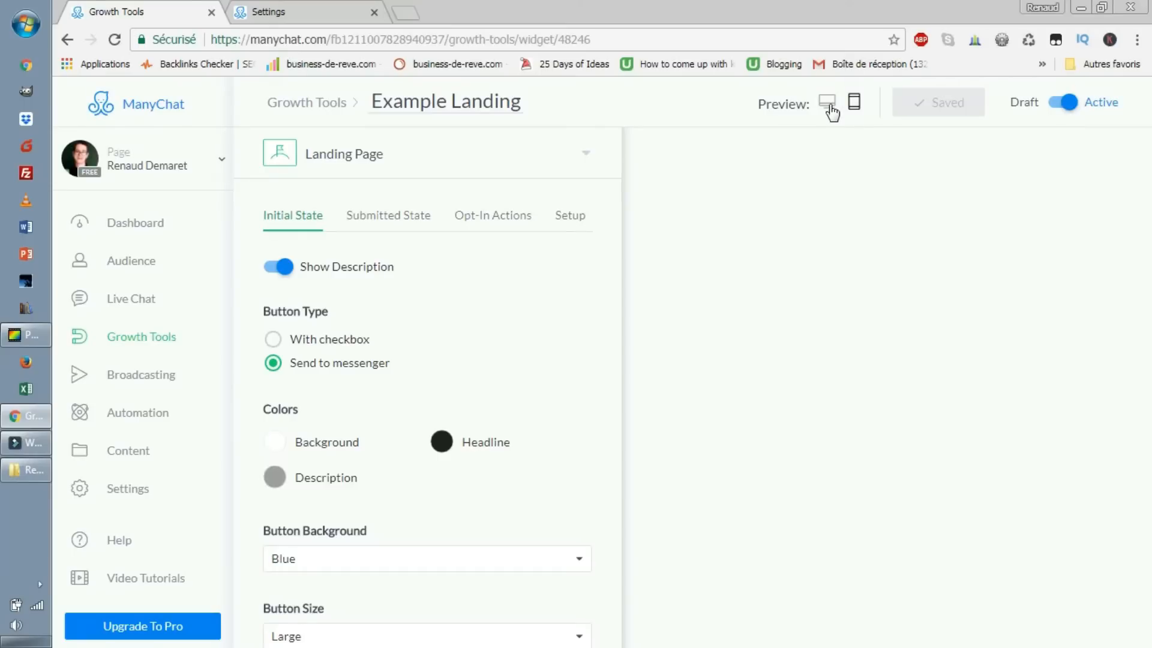
pyautogui.click(828, 103)
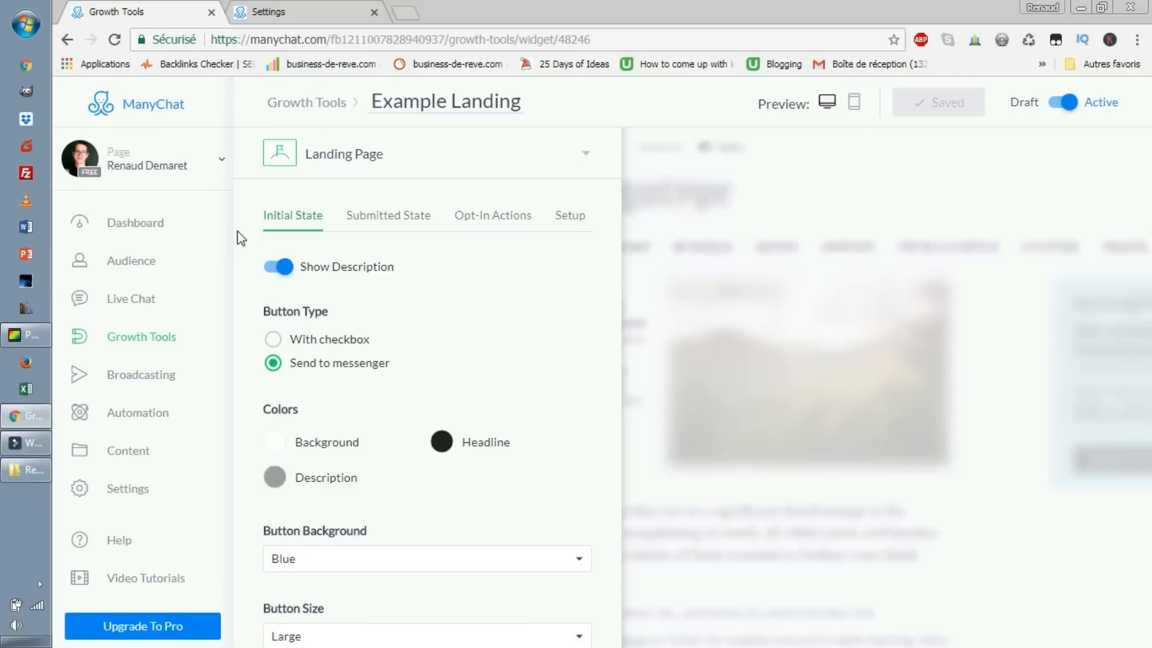
# - Look through the overlay, embeddable and other widget types available for the Example Landing growth tool, keeping Landing Page
pyautogui.click(587, 158)
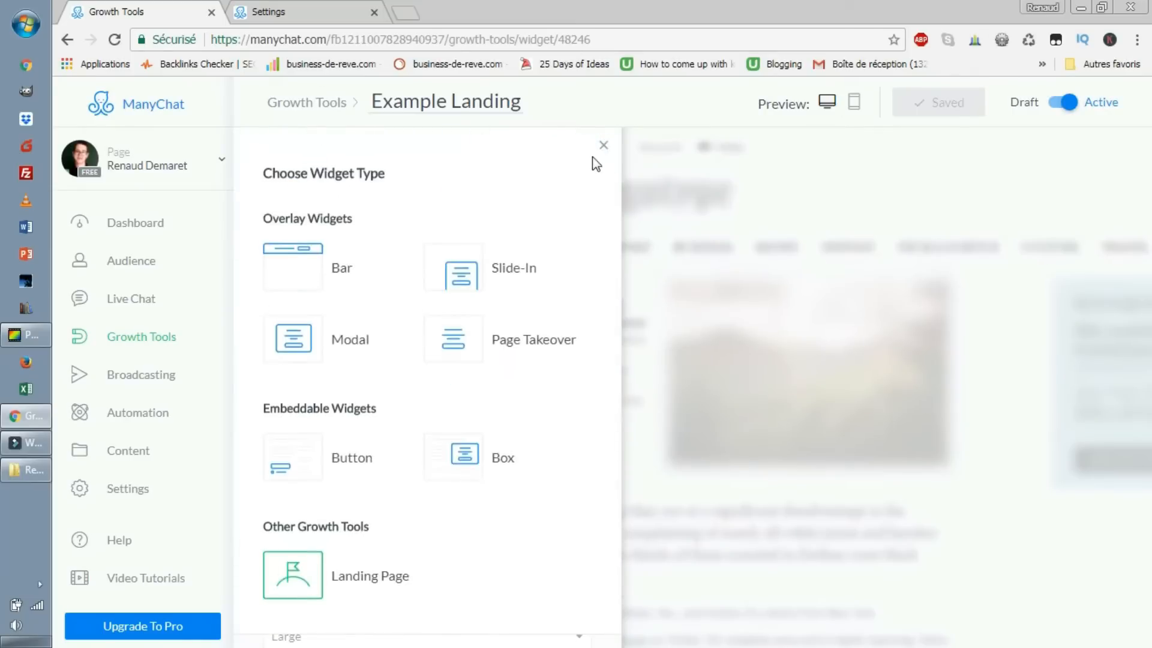
pyautogui.scroll(-2, 488, 424)
pyautogui.scroll(2, 607, 146)
pyautogui.scroll(-1, 603, 147)
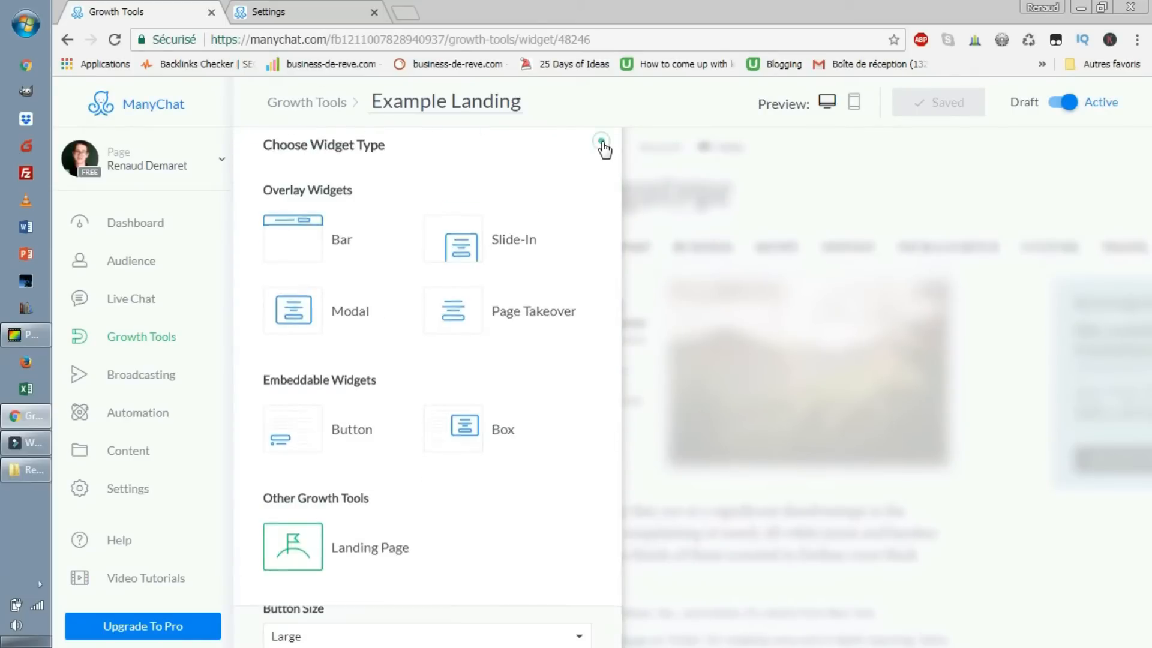
pyautogui.click(601, 144)
# - Look over the Broadcasting section's drafts, scheduled posts and history, and its Autoposting area
pyautogui.click(142, 375)
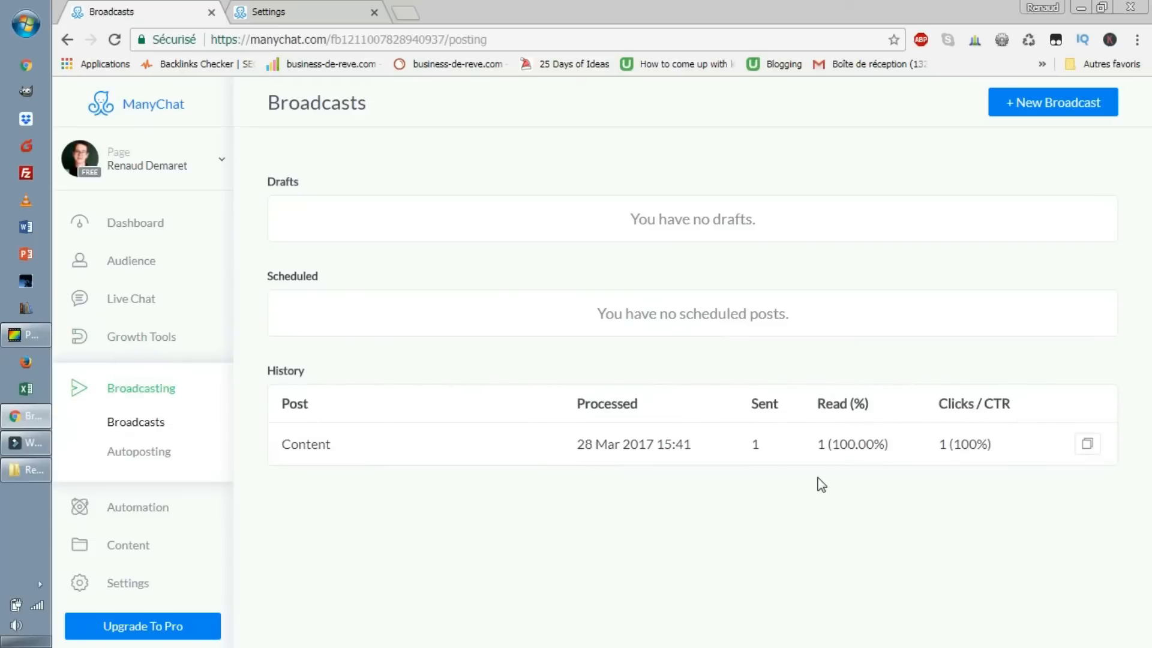
pyautogui.click(155, 455)
pyautogui.click(144, 425)
# - Create a new broadcast and enter "bonjour,blabla" as the text of its starting message, Post
pyautogui.click(1062, 114)
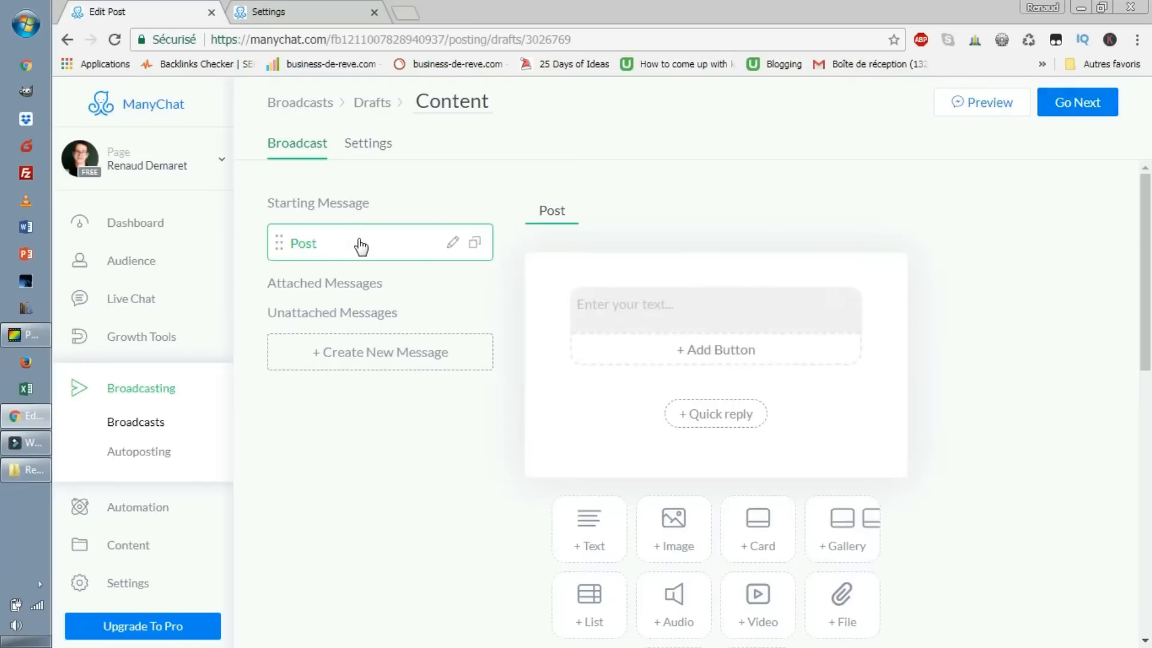
pyautogui.doubleClick(362, 245)
pyautogui.click(640, 301)
pyautogui.write('bonj')
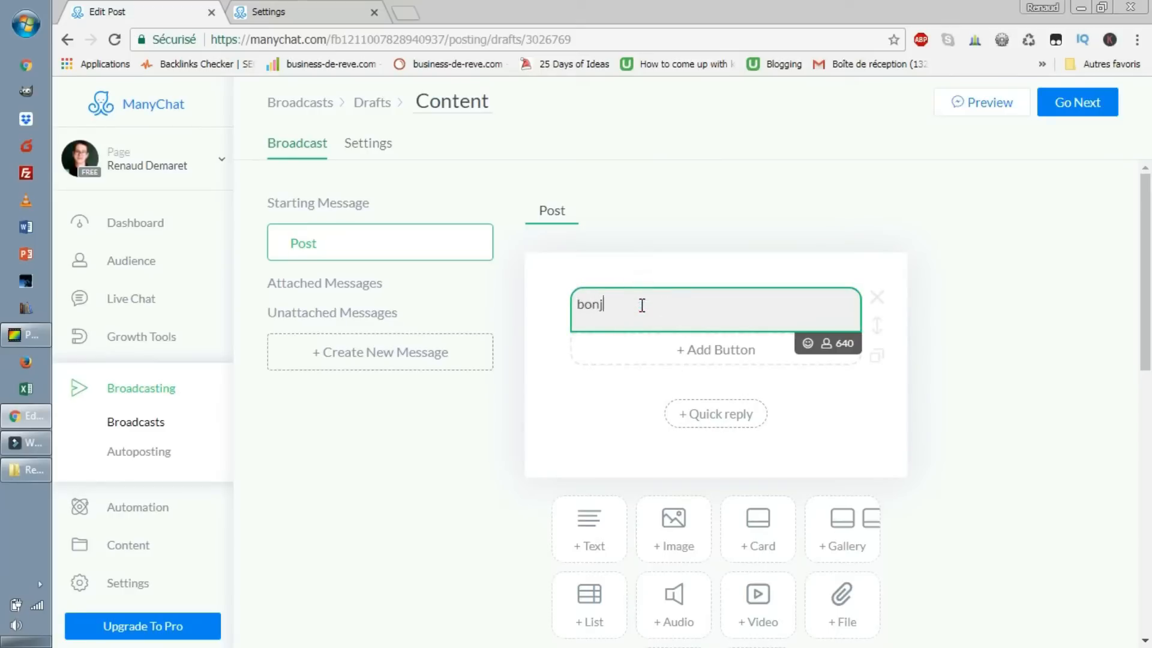
pyautogui.write('our,blabla')
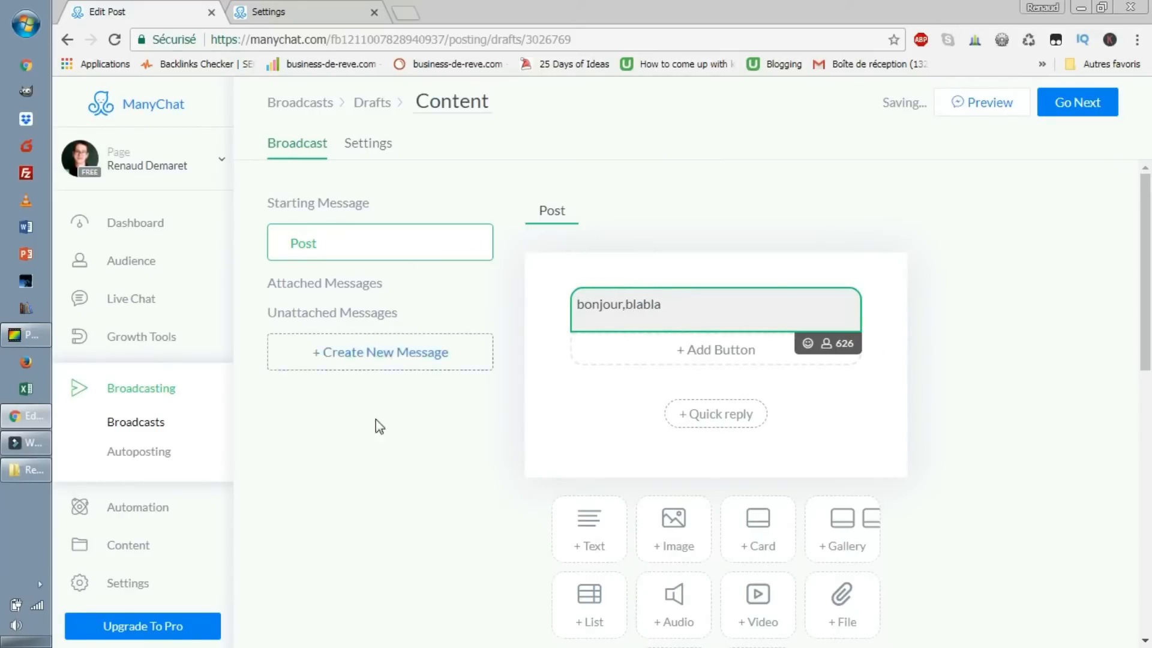
# - Review the content blocks available for the broadcast post and add a Video block below the text
pyautogui.scroll(-1, 636, 300)
pyautogui.scroll(-3, 630, 471)
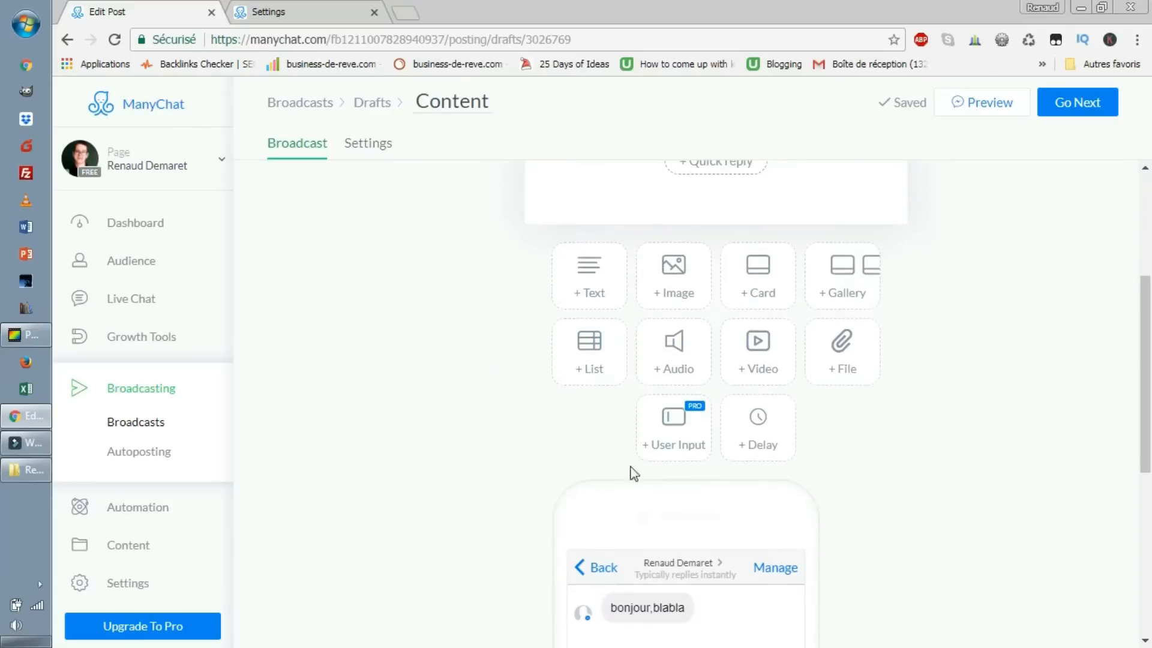
pyautogui.scroll(3, 732, 450)
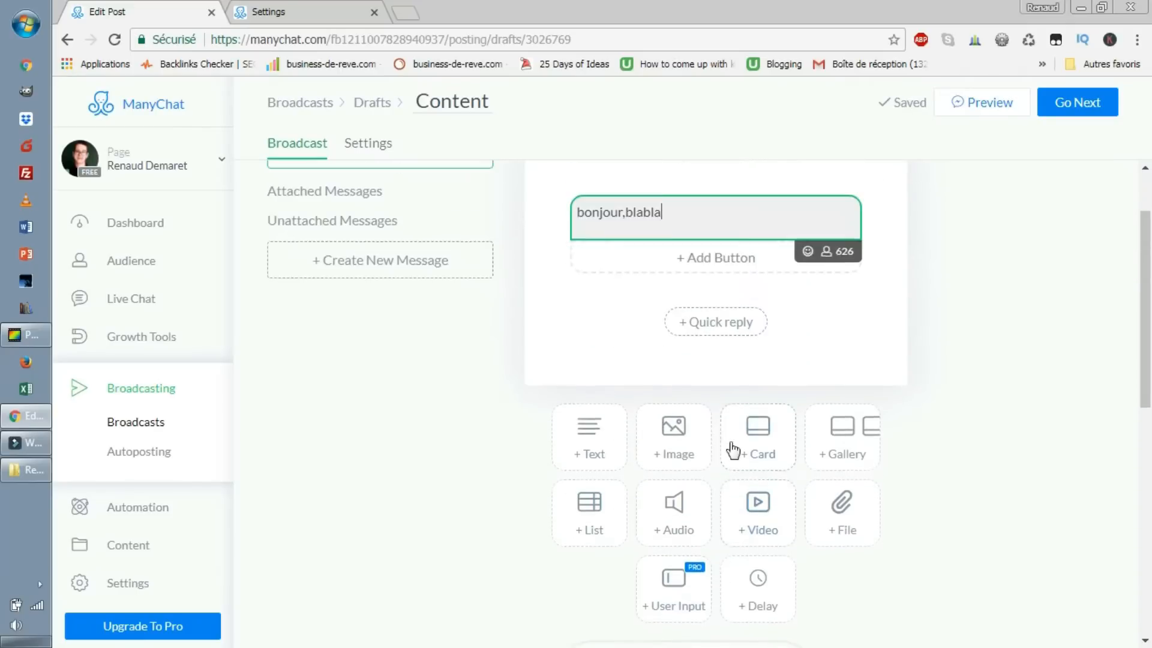
pyautogui.click(758, 524)
pyautogui.click(749, 517)
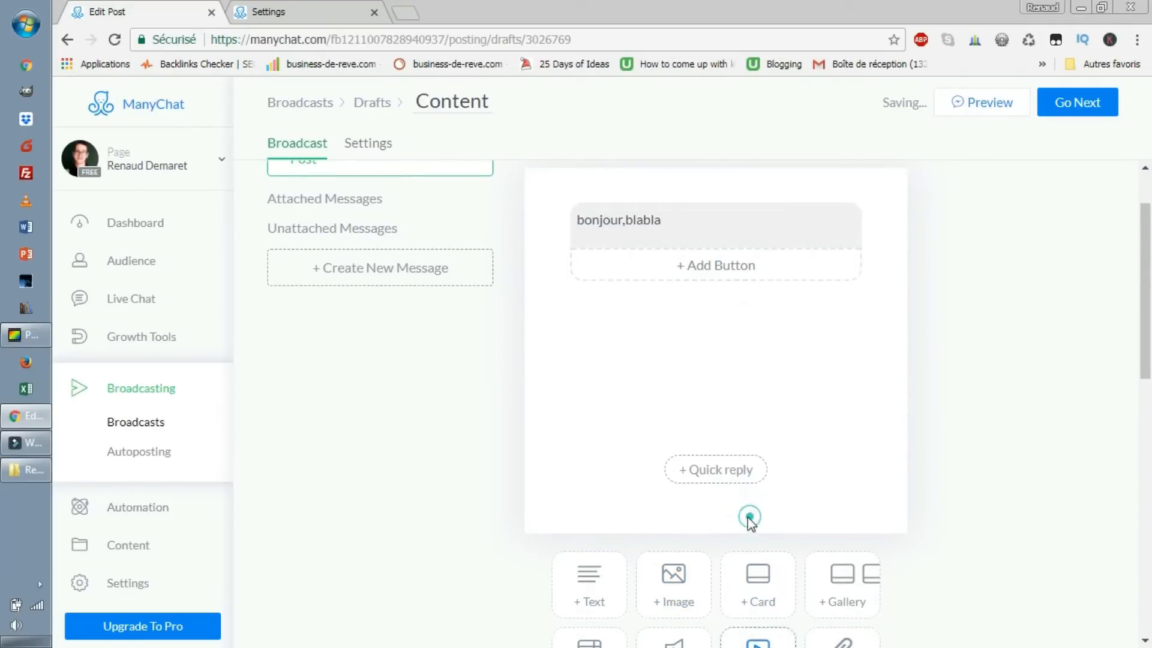
# - Add a Delay block after the video in the broadcast post and set its delay time to 15 seconds
pyautogui.scroll(-3, 846, 576)
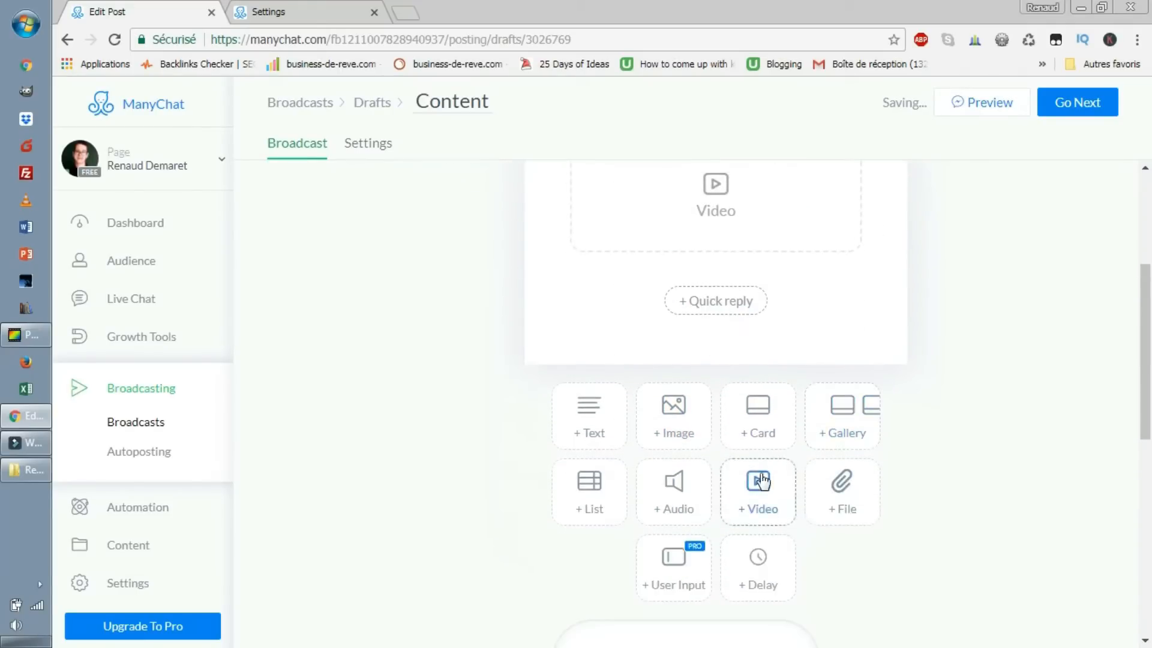
pyautogui.click(764, 579)
pyautogui.click(768, 570)
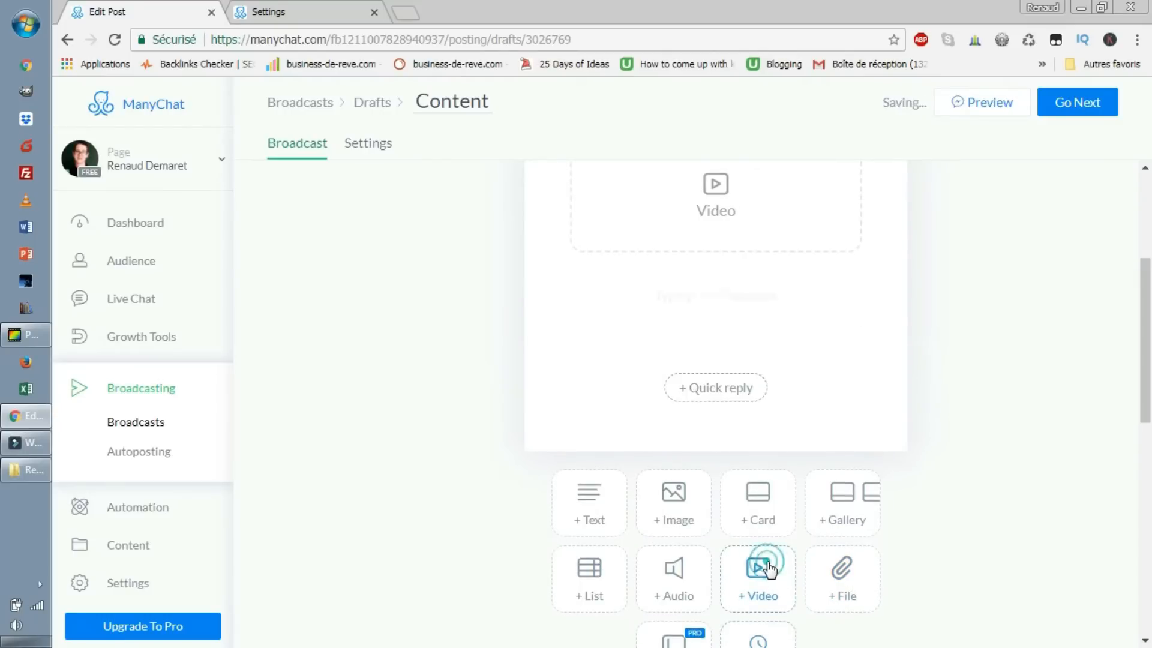
pyautogui.scroll(2, 840, 384)
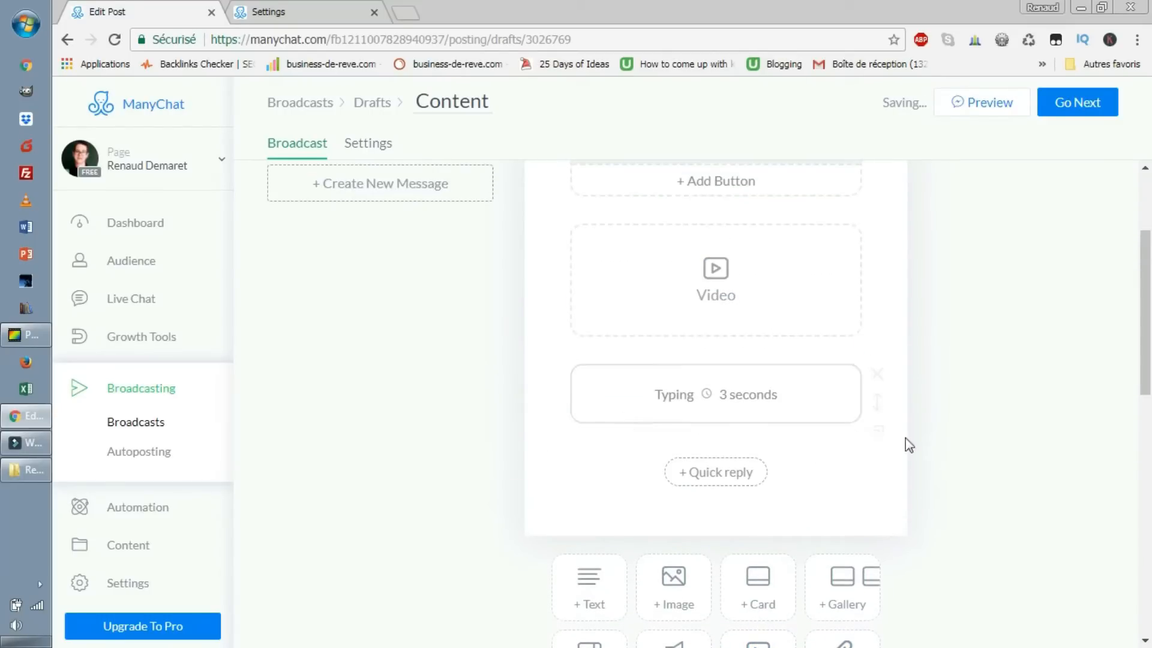
pyautogui.click(743, 394)
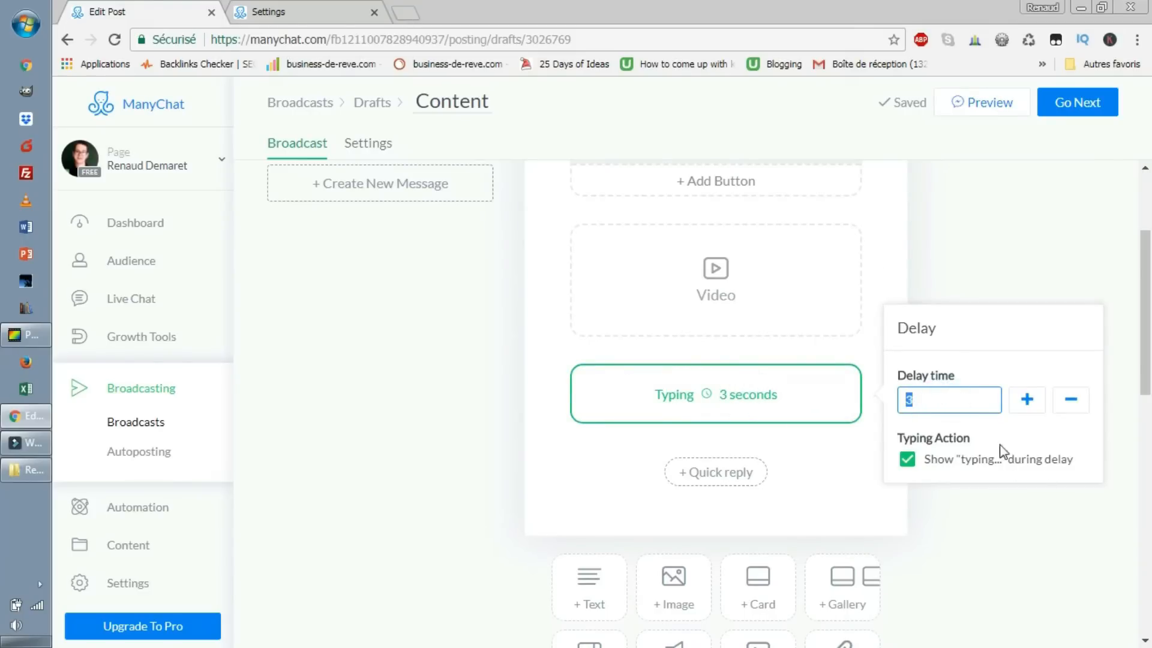
pyautogui.write('15')
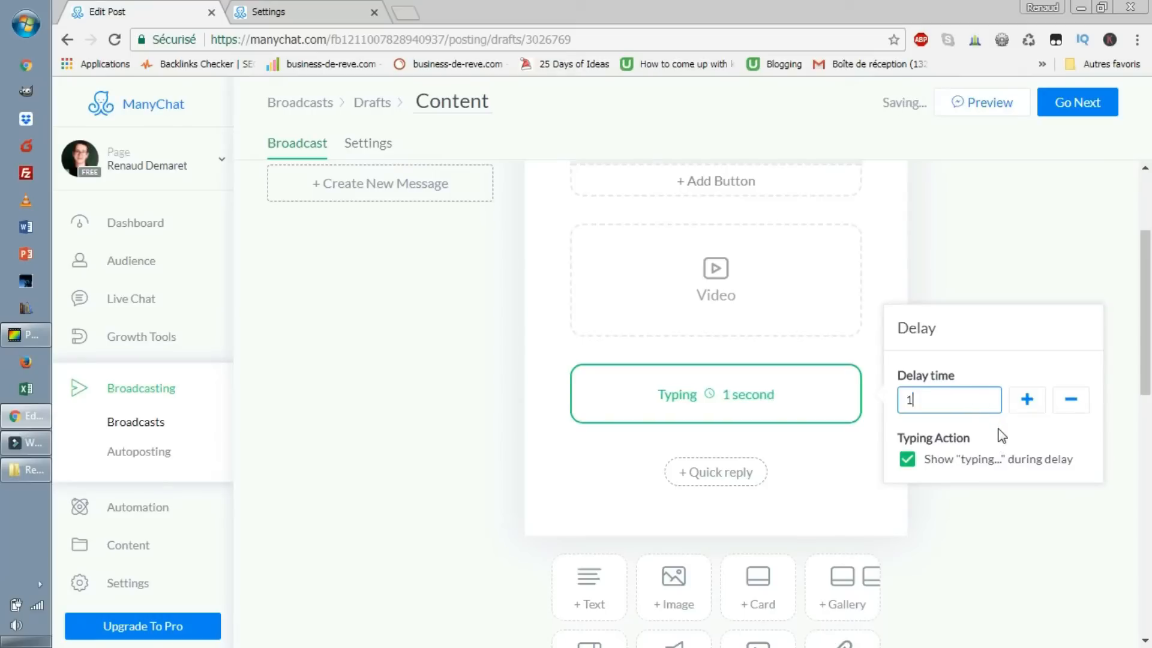
pyautogui.click(411, 470)
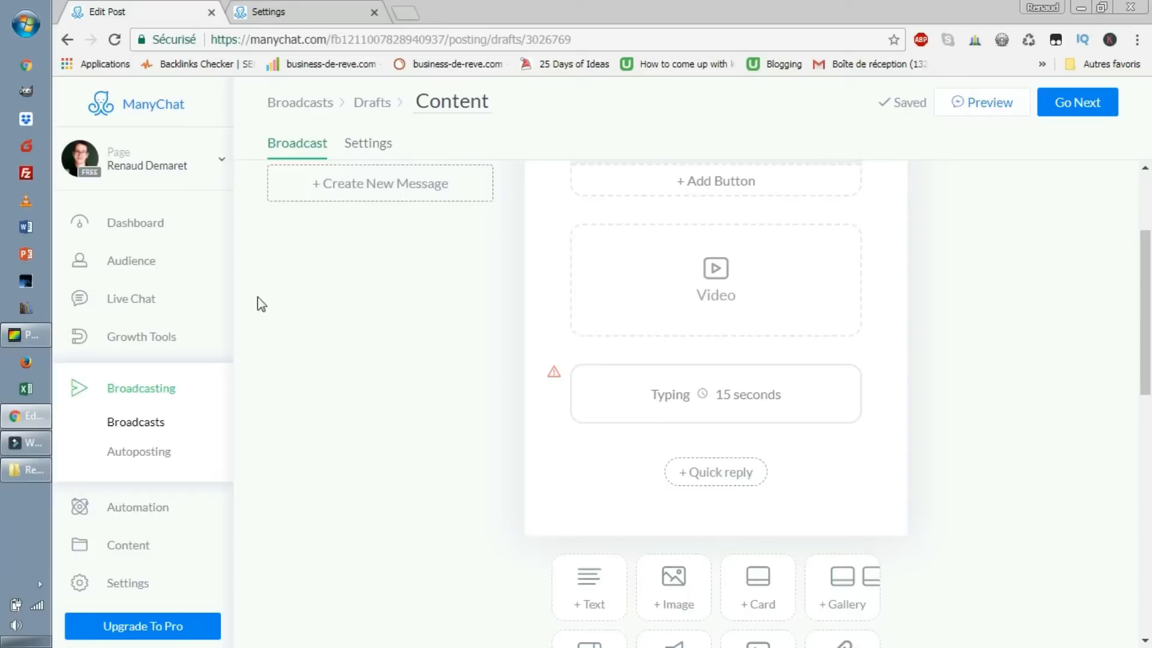
# - Look at the Autoposting channels page and return to the list of broadcast drafts, scheduled posts and history
pyautogui.scroll(-1, 497, 323)
pyautogui.click(130, 450)
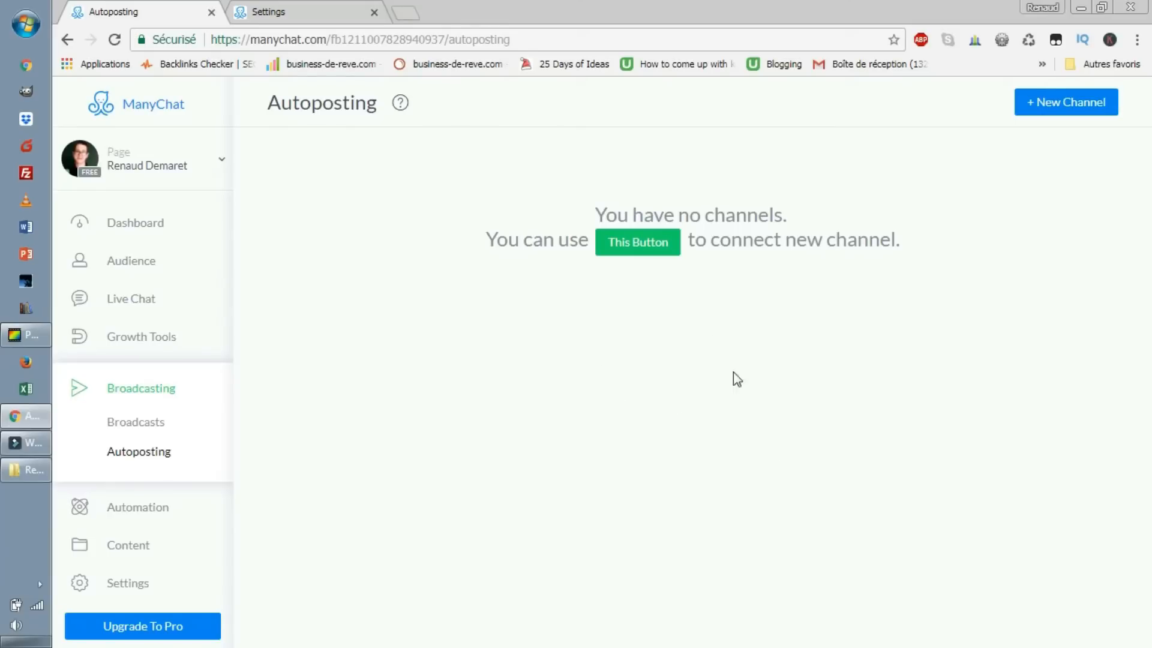
pyautogui.click(155, 426)
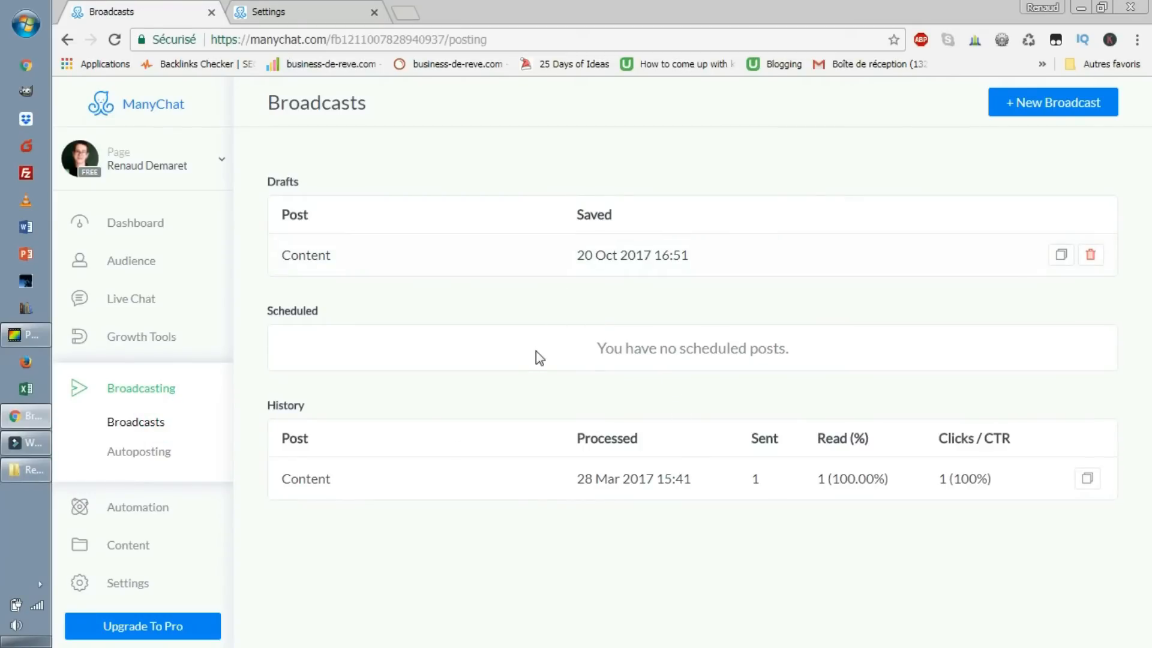
# - Examine the Automation section's Main Menu editor with its phone preview and the other automation entries available
pyautogui.click(139, 508)
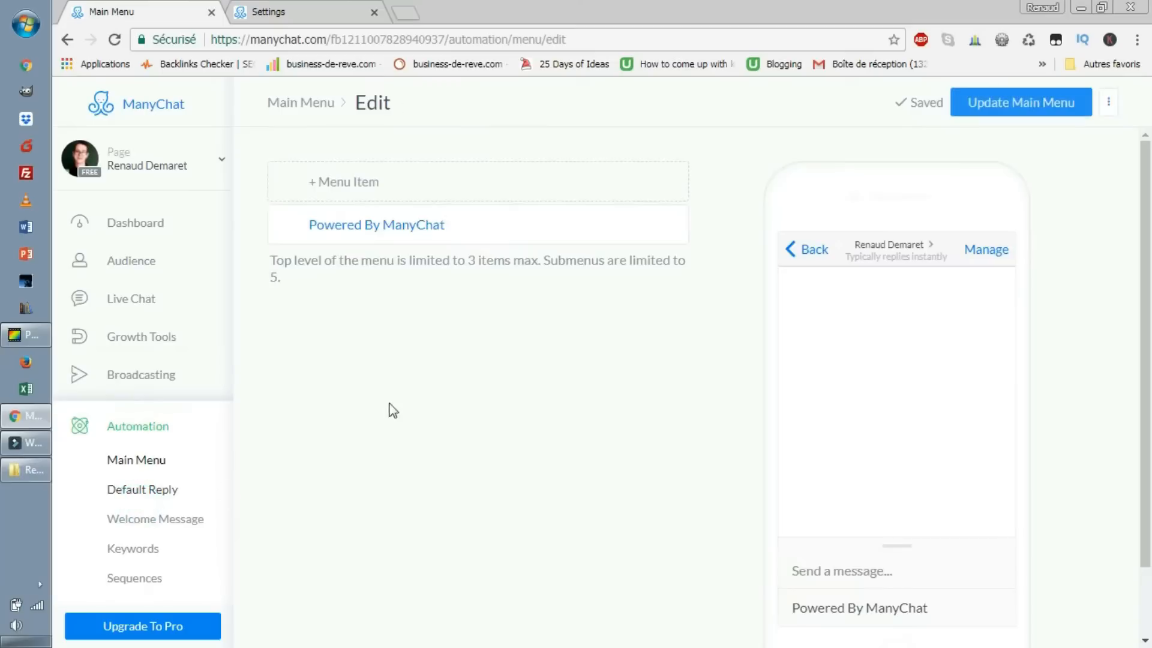
pyautogui.scroll(-2, 570, 420)
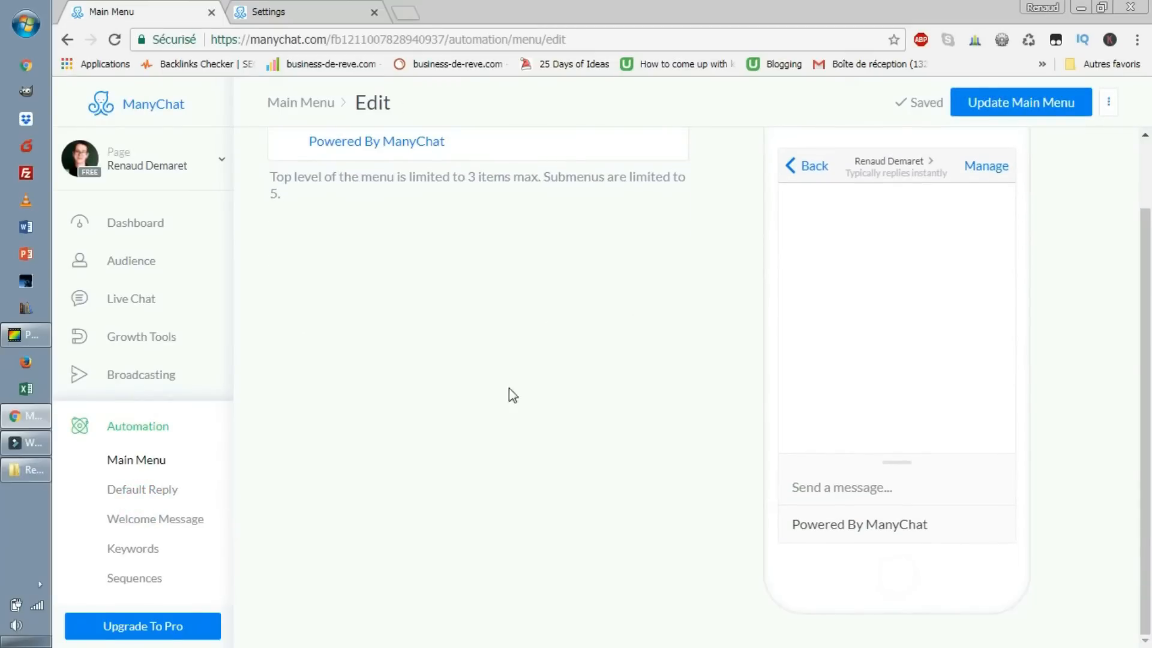
pyautogui.scroll(-2, 144, 444)
pyautogui.scroll(2, 168, 414)
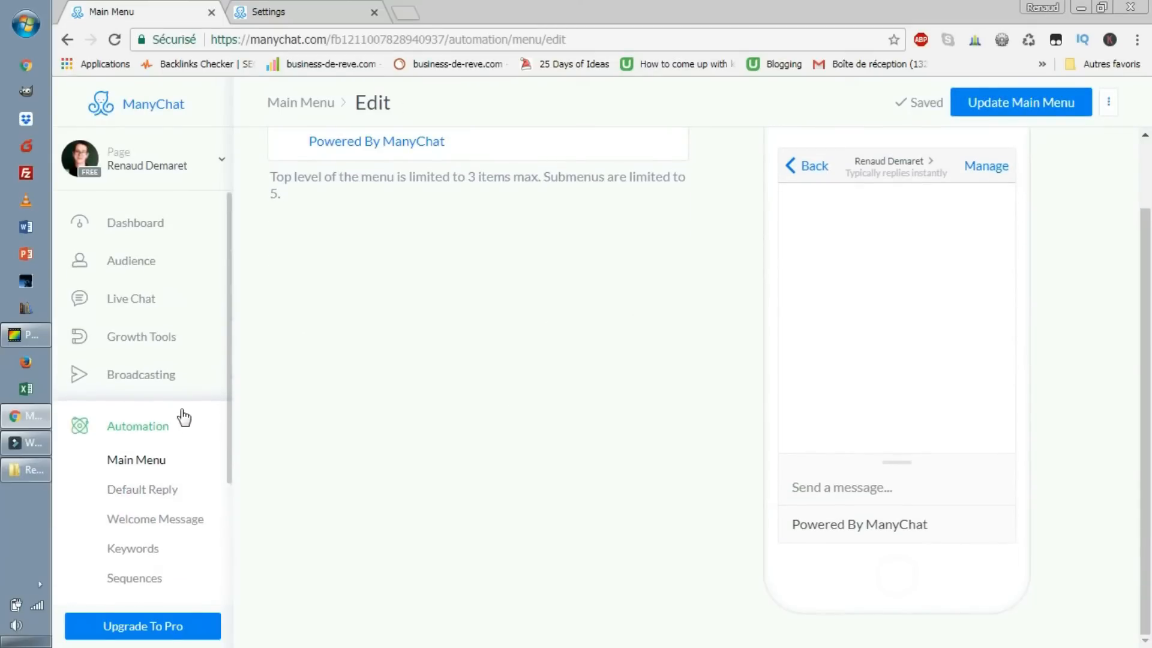
pyautogui.scroll(-2, 176, 515)
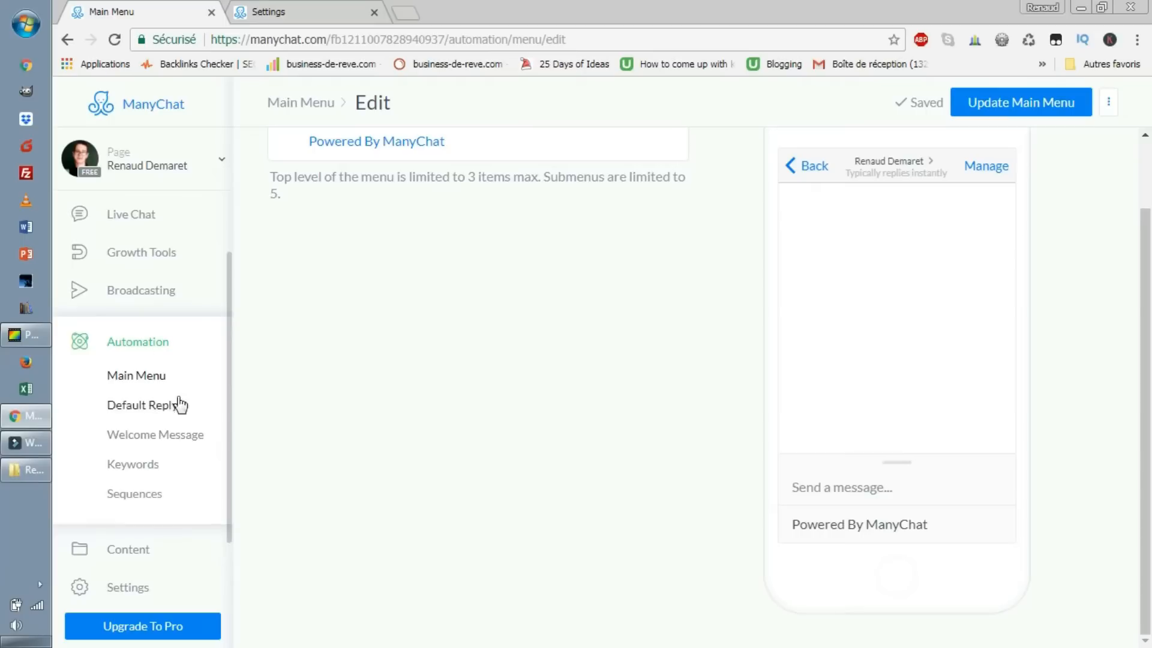
# - Open the Default Reply editor and examine its content blocks, briefly consulting the manychat.bmp diagram in PhotoFiltre before returning to ManyChat
pyautogui.scroll(2, 170, 420)
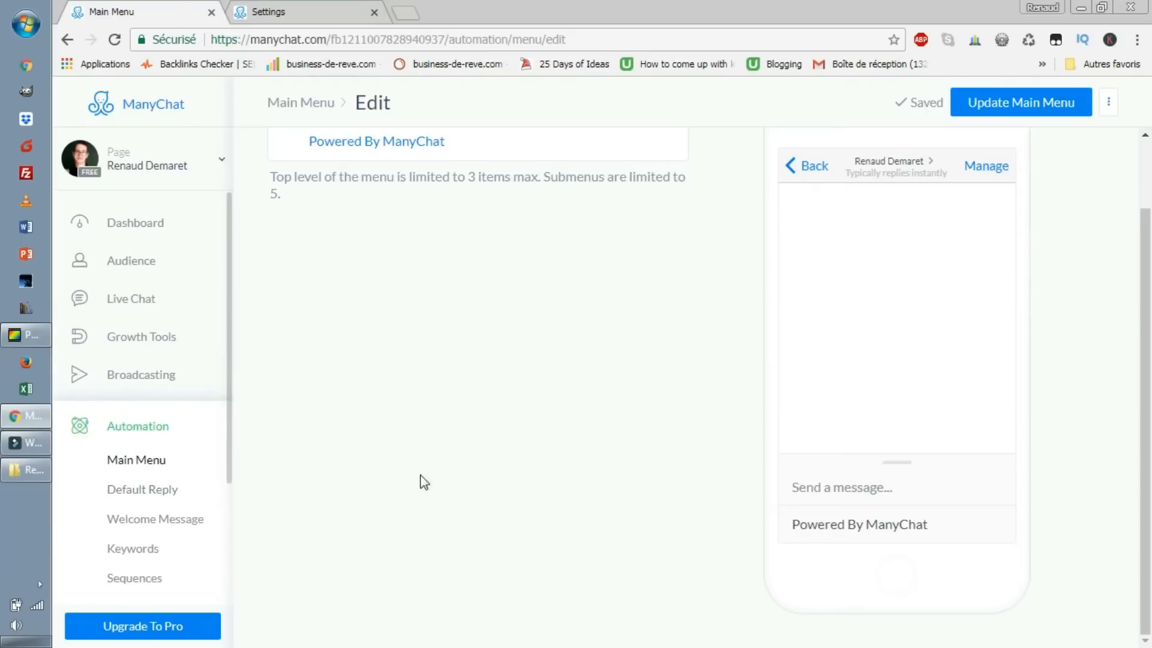
pyautogui.click(116, 488)
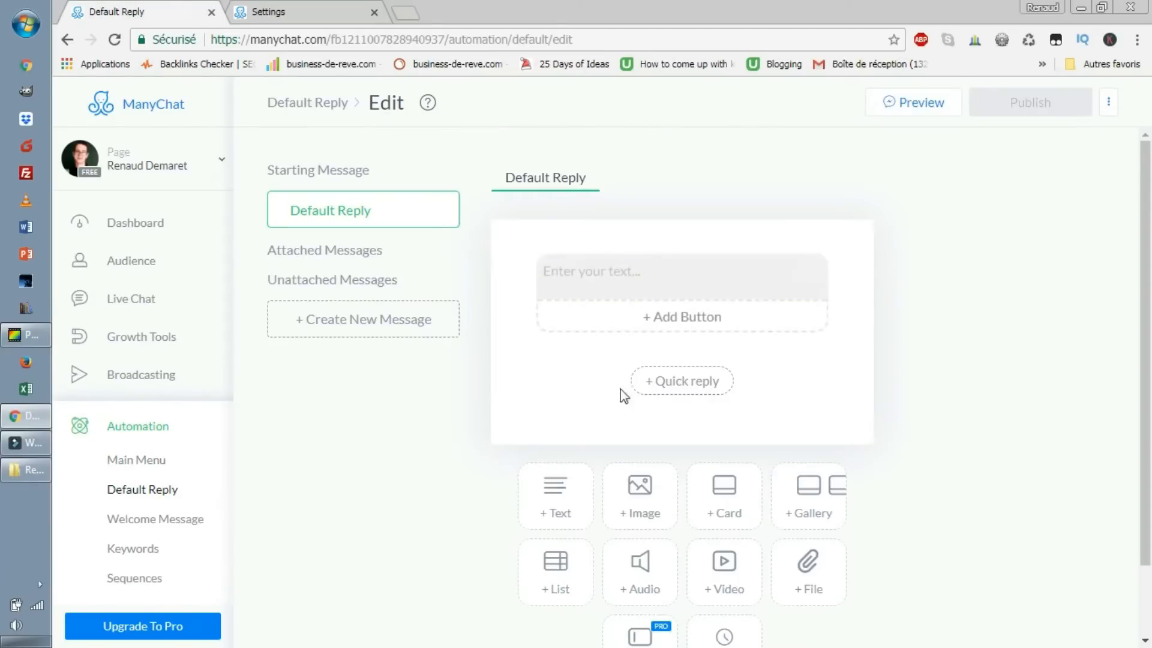
pyautogui.scroll(-1, 588, 352)
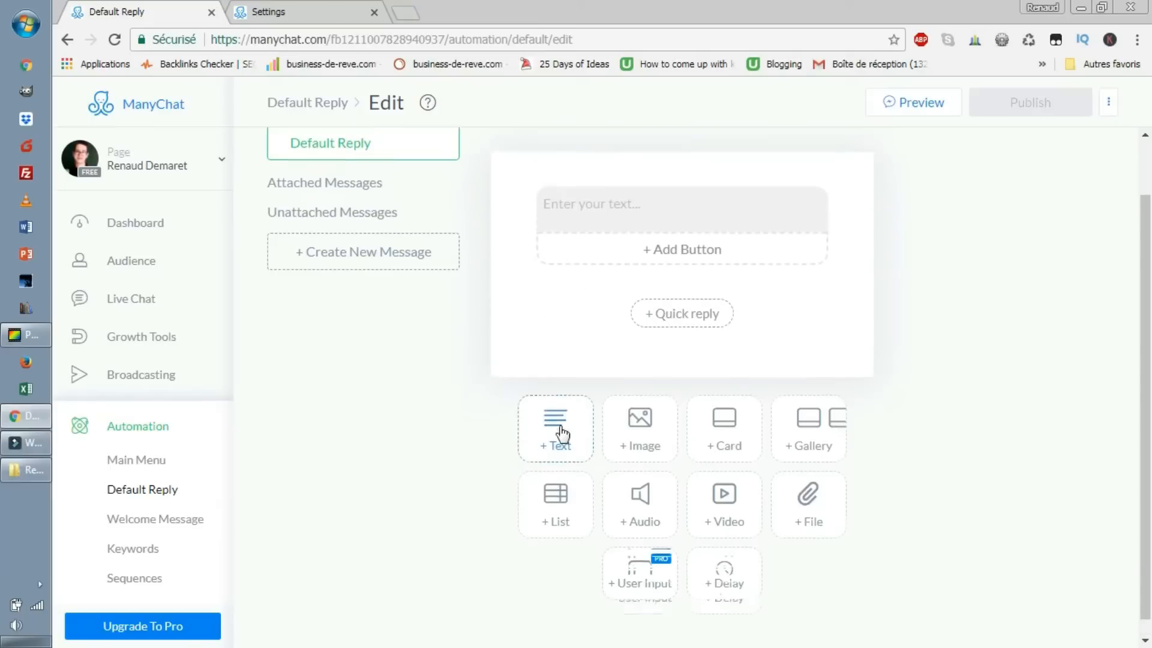
pyautogui.scroll(1, 562, 433)
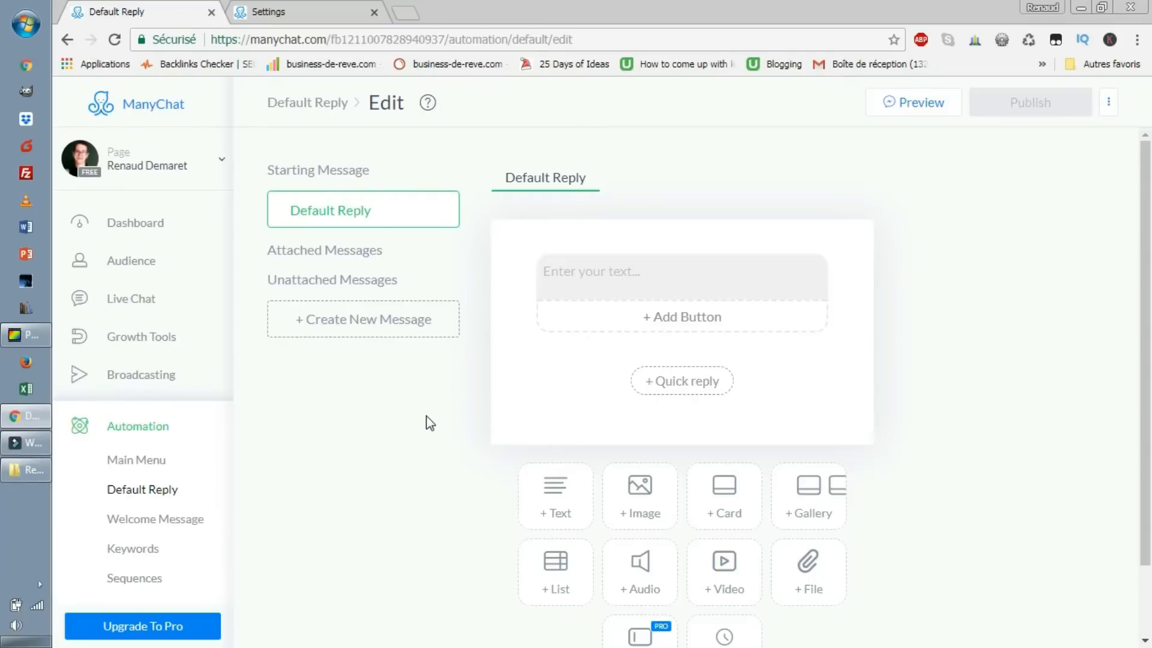
pyautogui.click(26, 335)
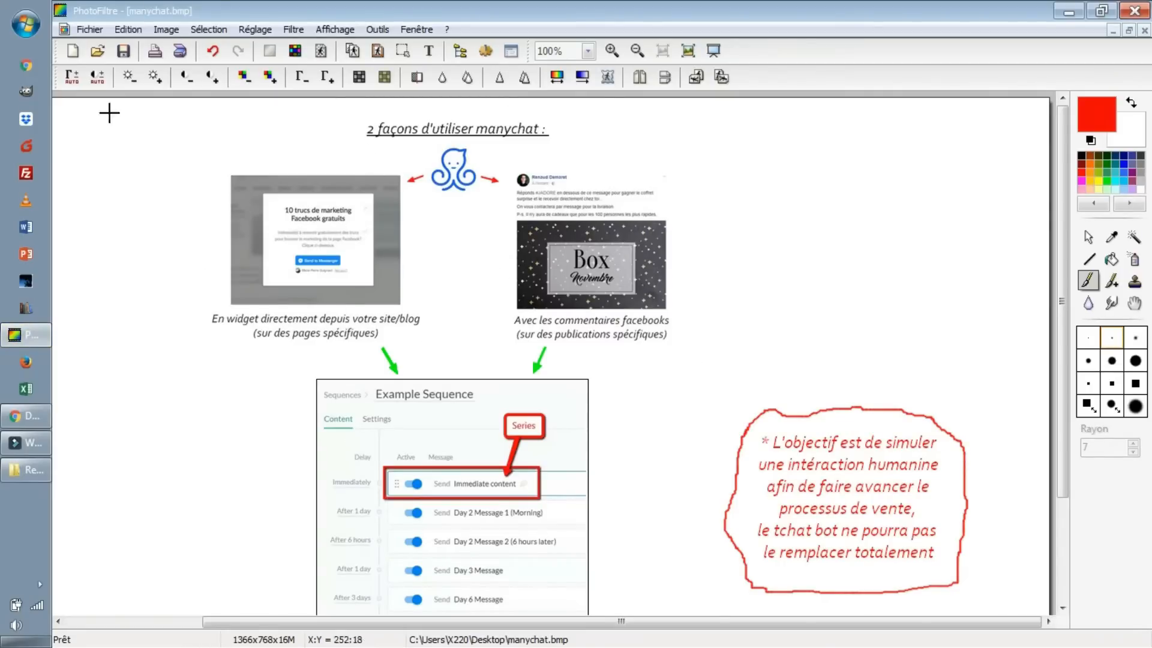
pyautogui.click(29, 414)
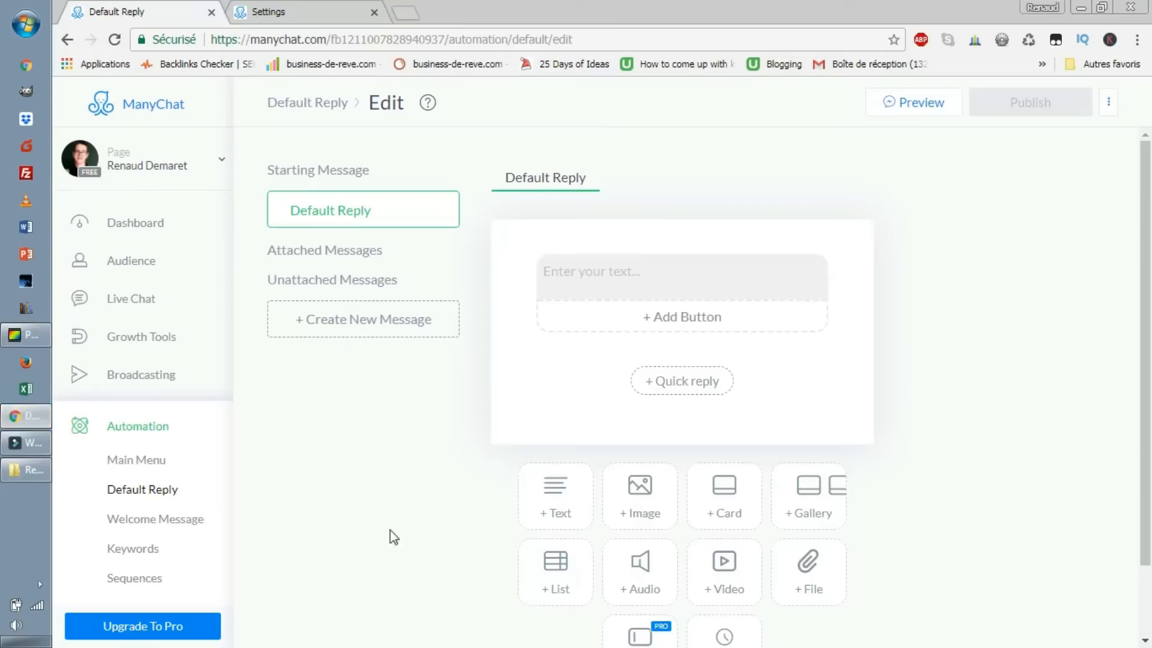
pyautogui.scroll(-2, 538, 360)
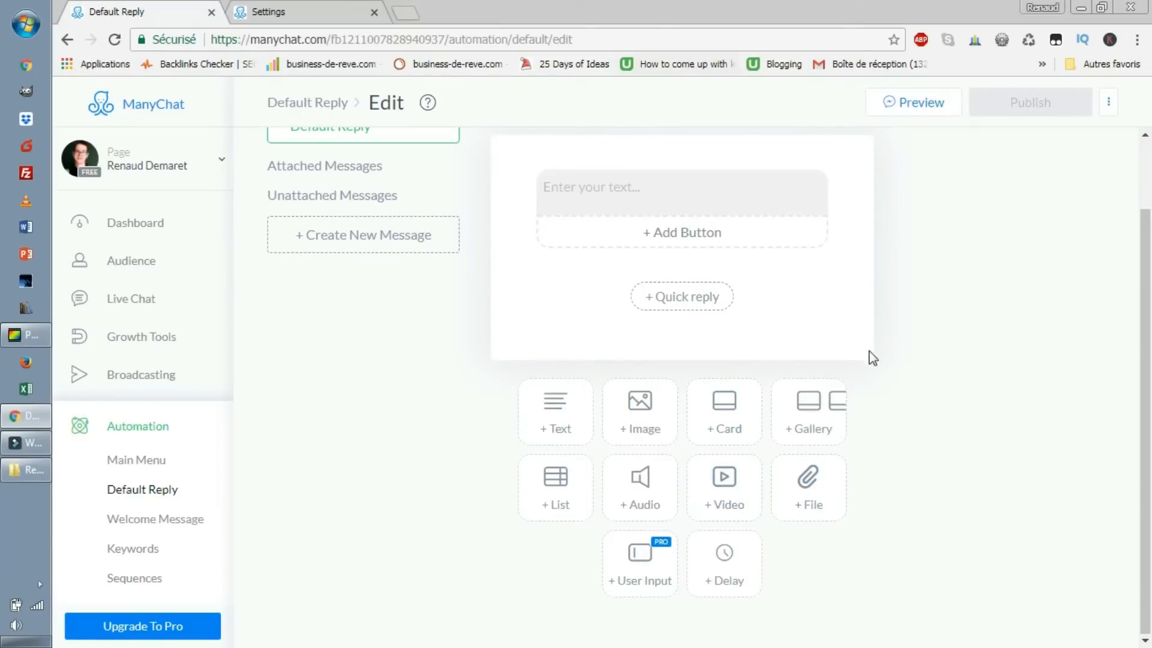
pyautogui.scroll(2, 660, 348)
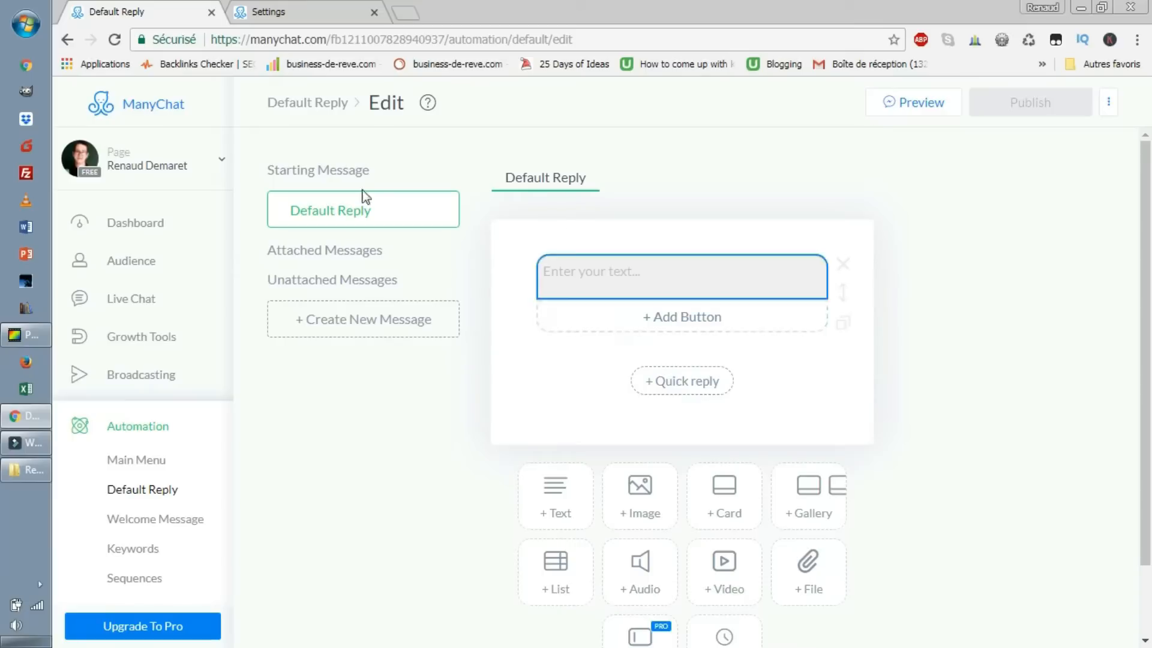
# - Read the automation Welcome Message and return to the Default Reply editor
pyautogui.scroll(-2, 567, 237)
pyautogui.click(139, 519)
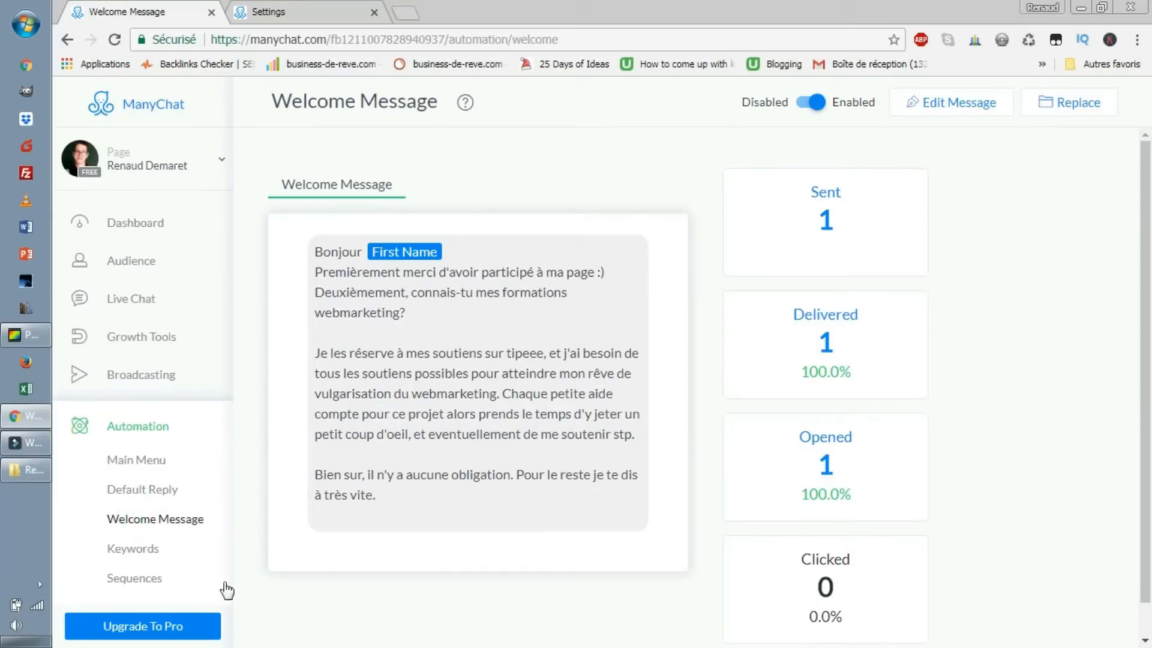
pyautogui.click(461, 354)
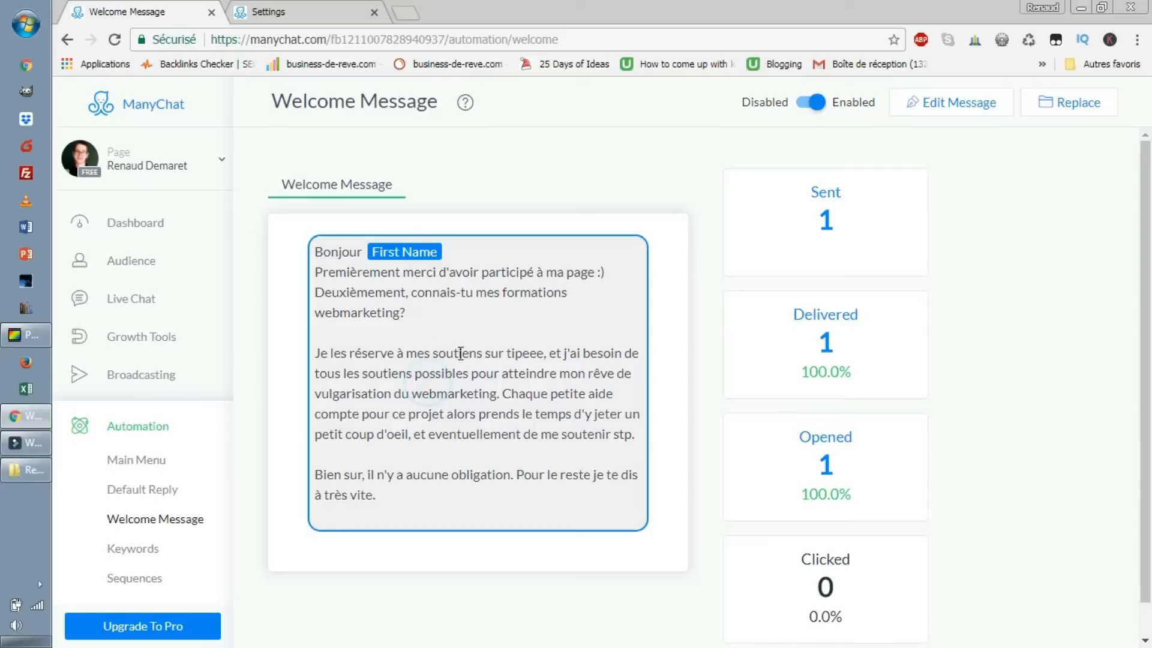
pyautogui.click(169, 497)
pyautogui.rightClick(169, 491)
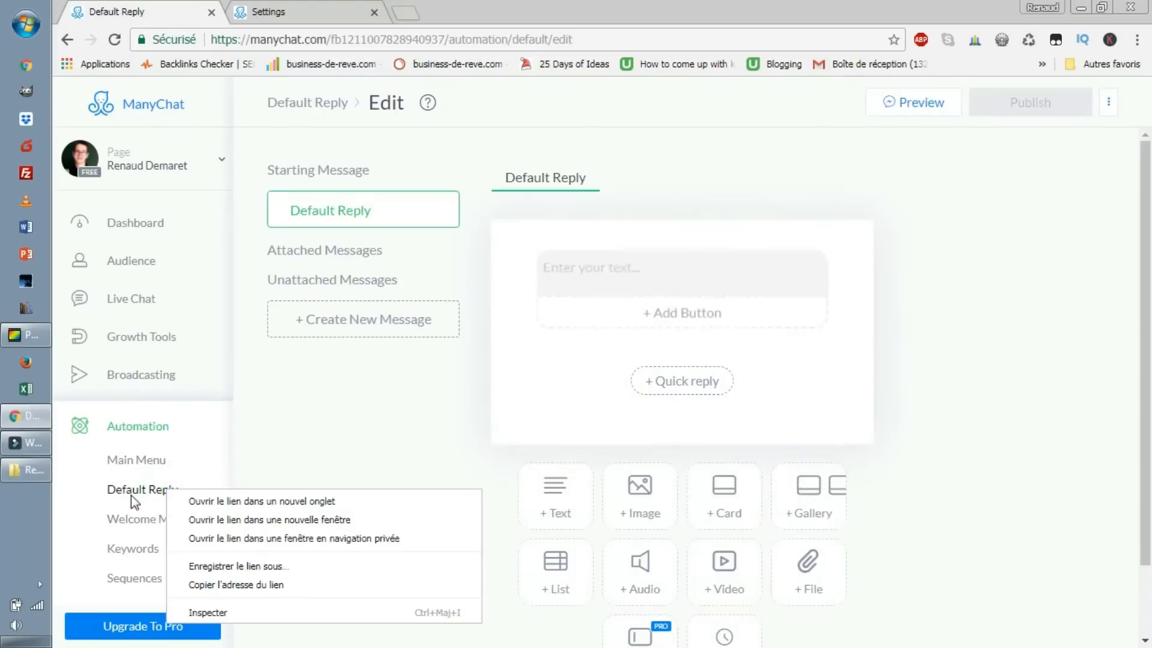
pyautogui.click(480, 385)
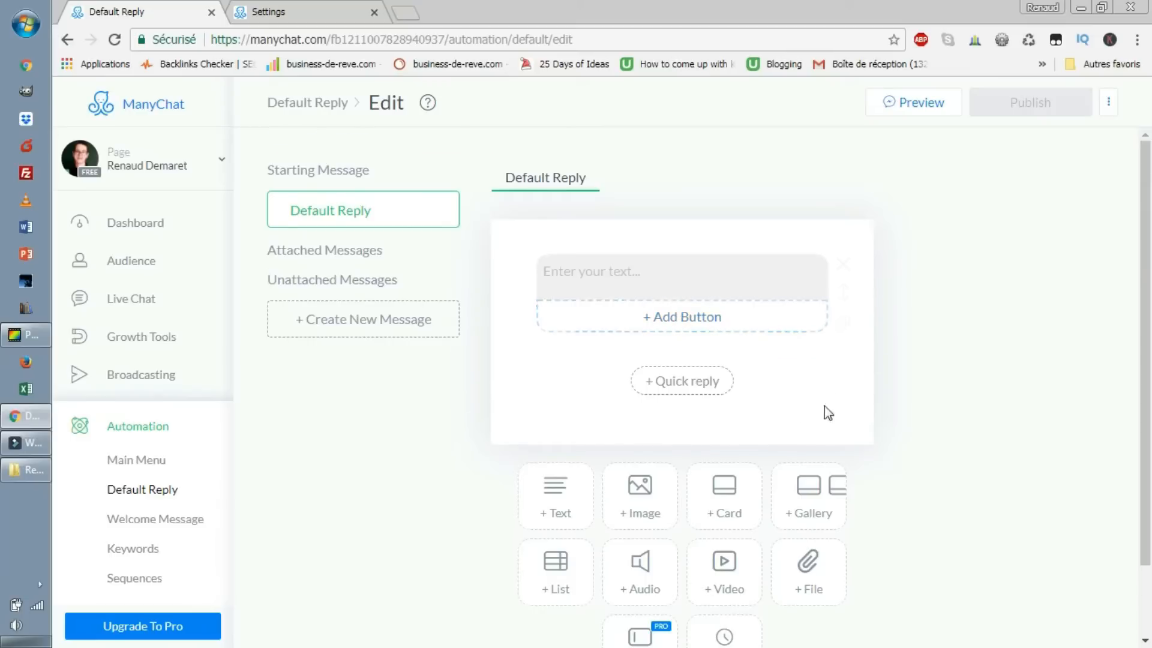
pyautogui.scroll(-2, 780, 396)
# - Review the Keywords rules and the additional actions available for the stop/unsubscribe rule without adding one
pyautogui.click(160, 548)
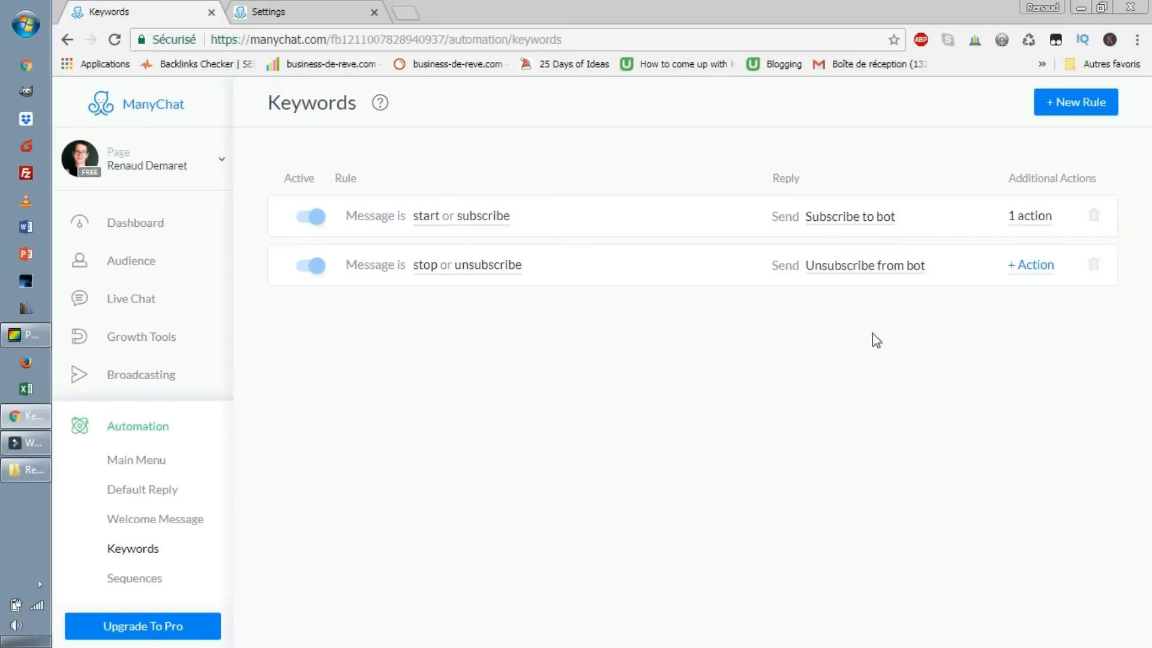
pyautogui.click(1025, 265)
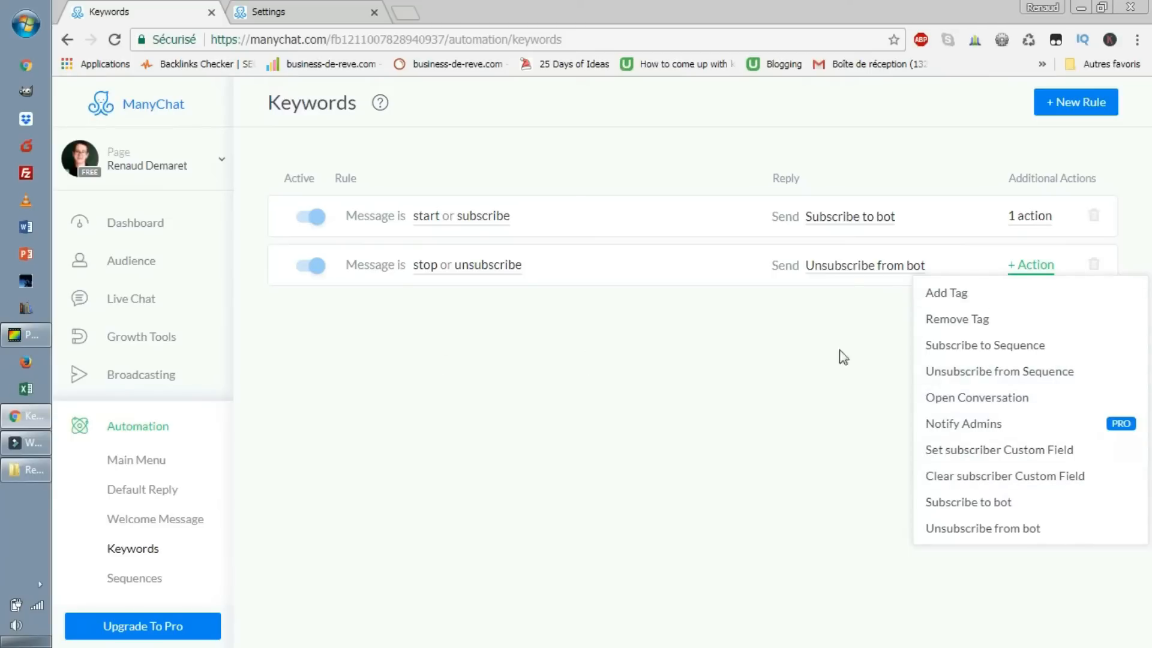
pyautogui.click(582, 452)
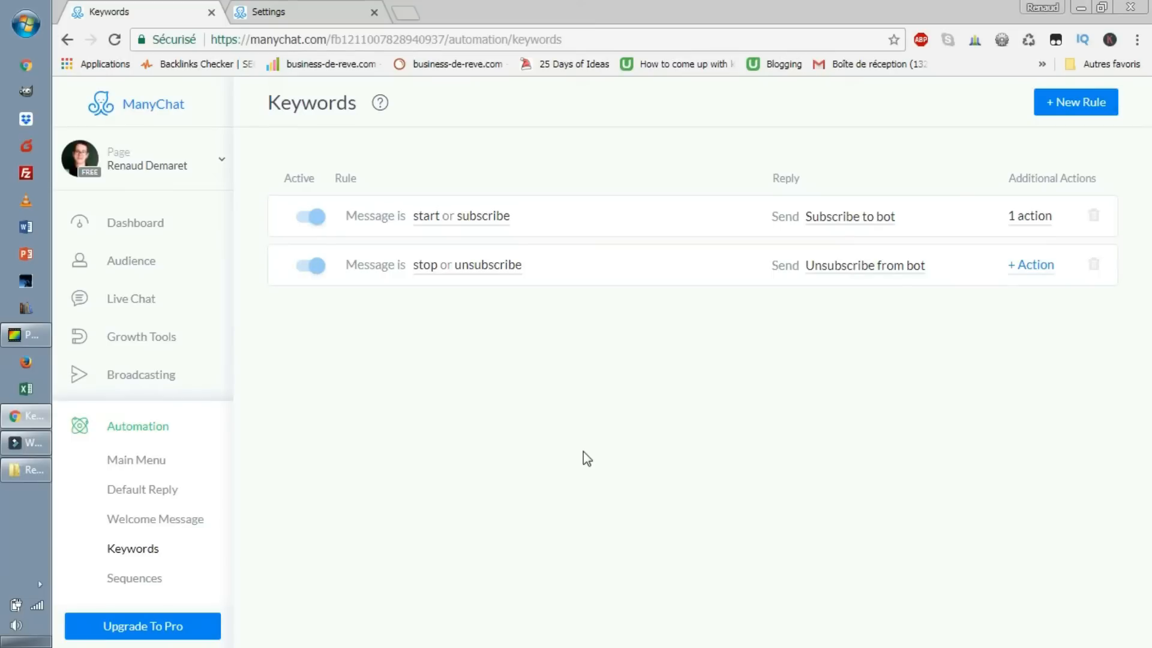
# - View the list of automation Sequences and switch to PhotoFiltre to consult the Example Sequence in the manychat.bmp diagram
pyautogui.scroll(-3, 175, 496)
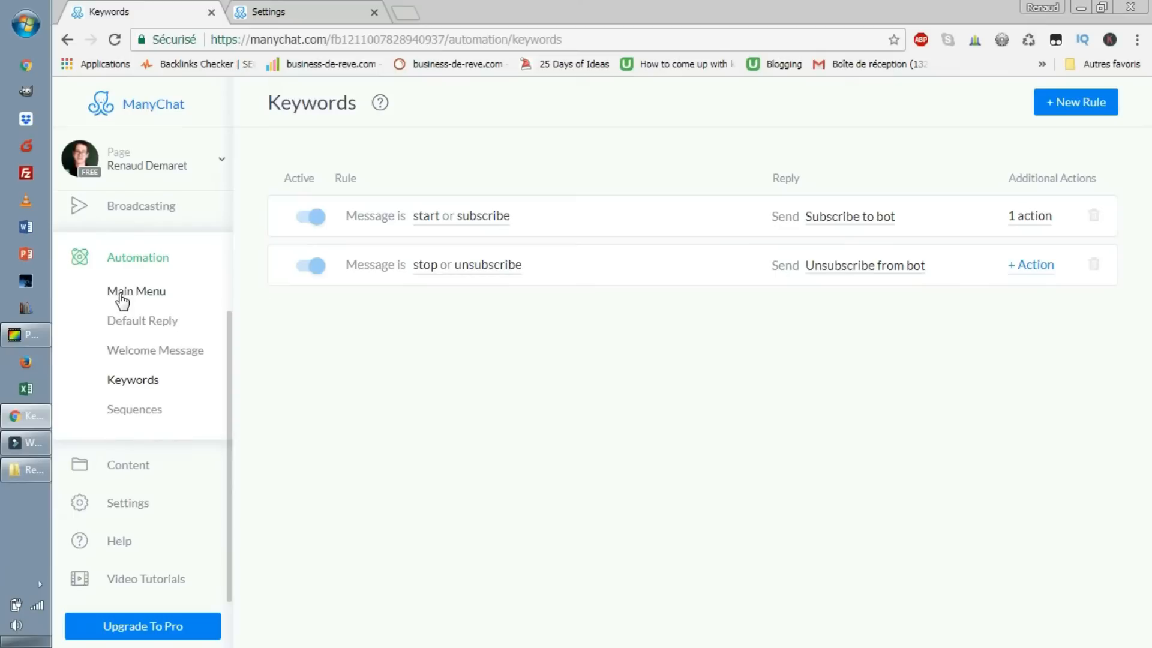
pyautogui.click(138, 411)
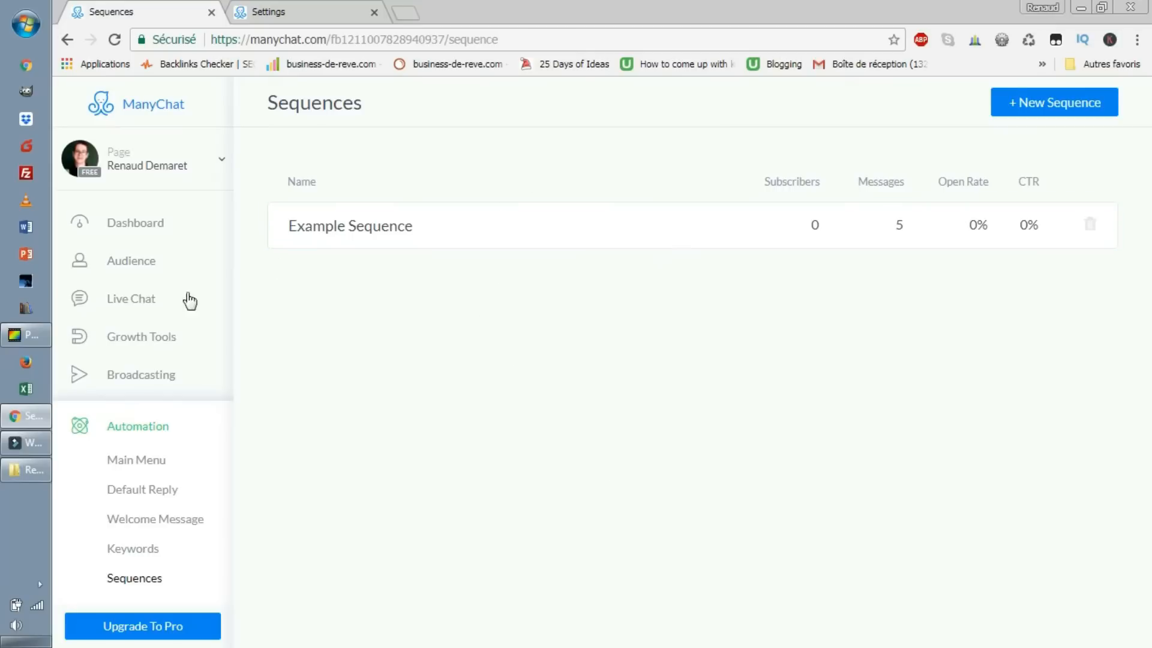
pyautogui.scroll(-3, 106, 318)
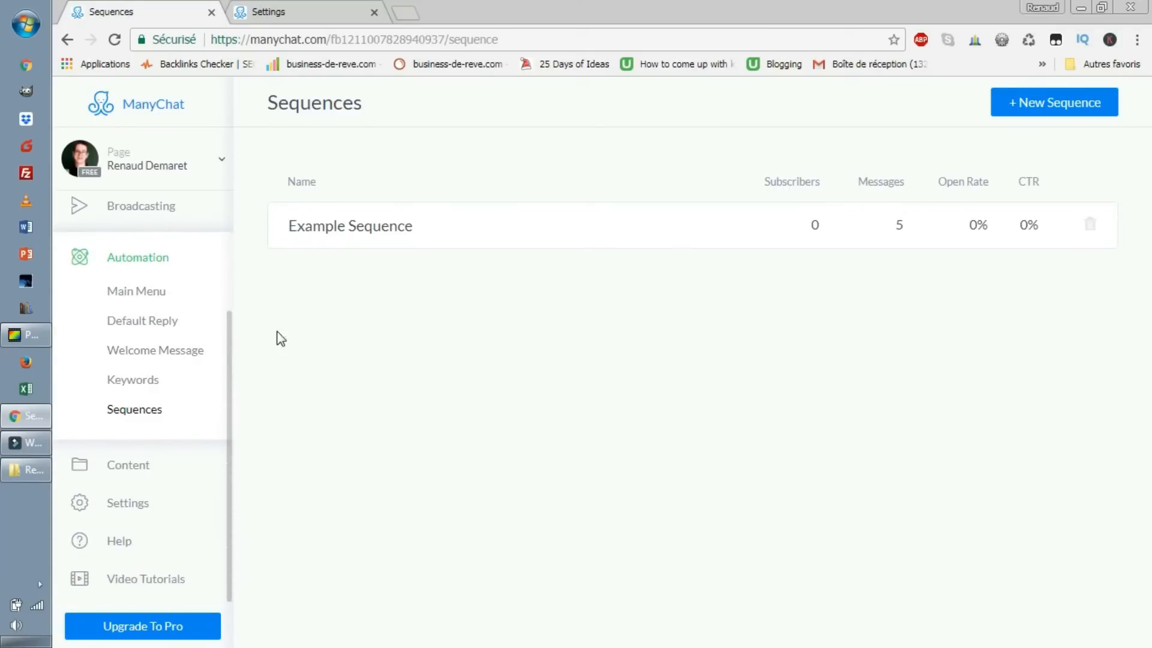
pyautogui.click(26, 336)
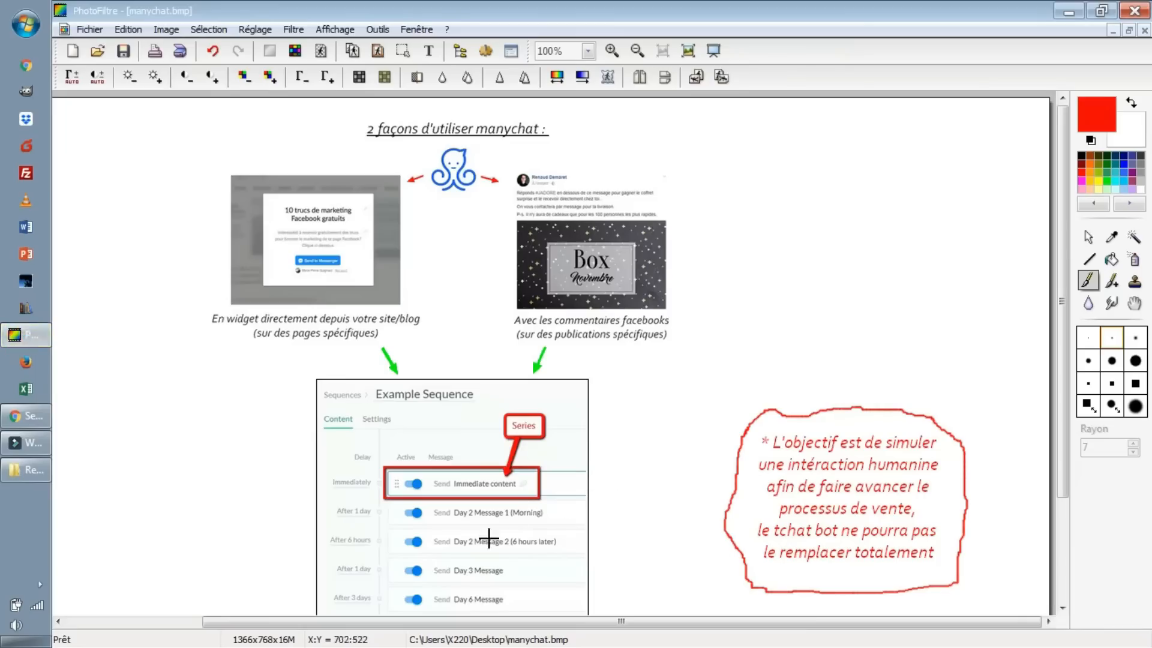
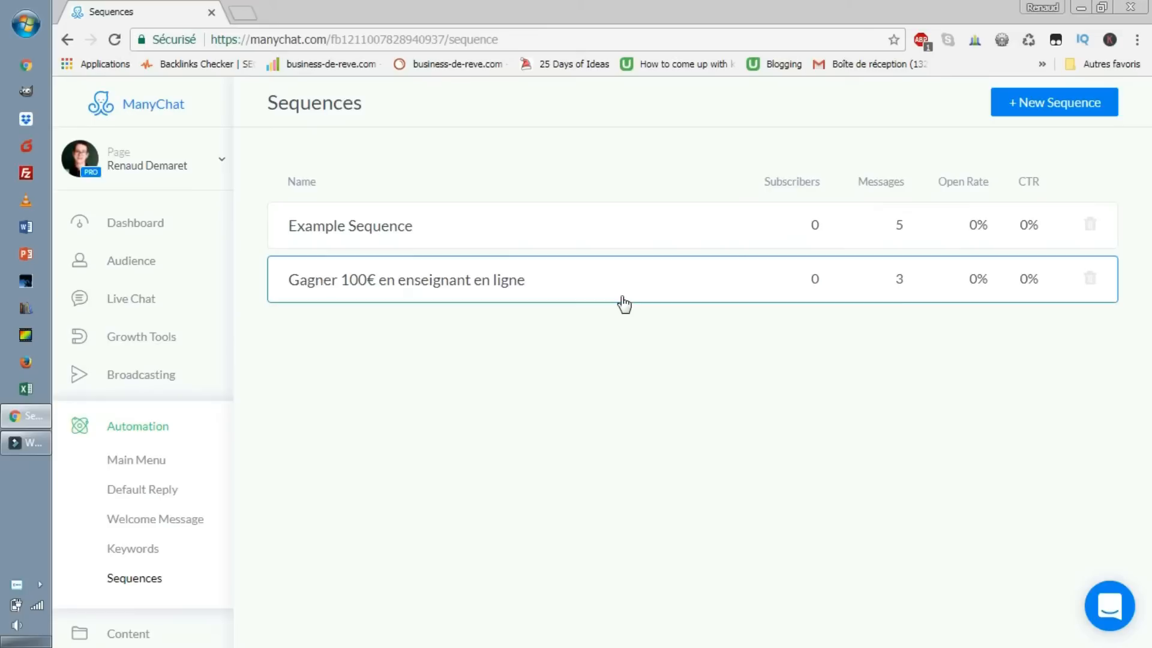
# - Open the sequence "Gagner 100€ en enseignant en ligne" in ManyChat and read through its Attraction message
pyautogui.click(530, 288)
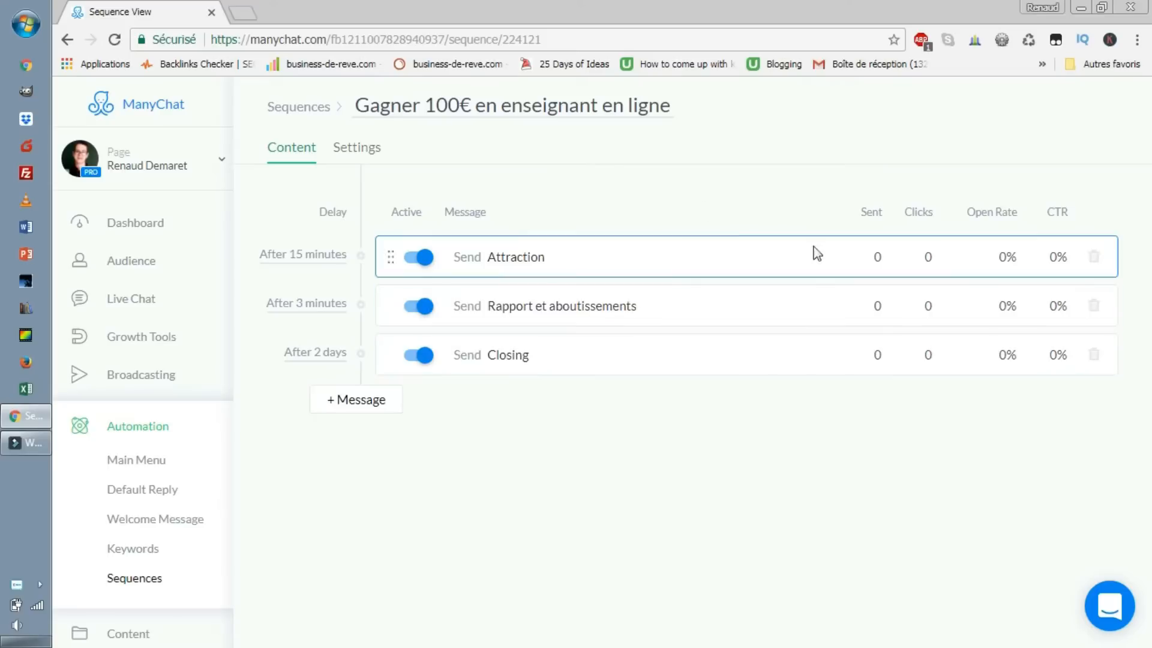
pyautogui.click(526, 264)
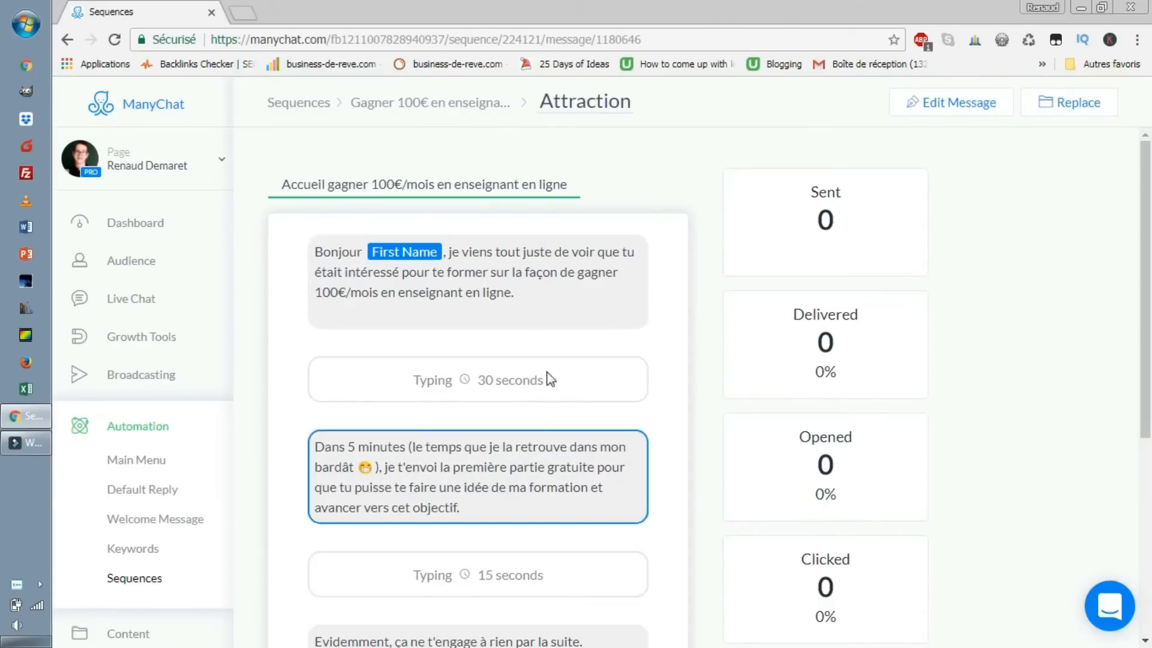
pyautogui.scroll(-5, 656, 387)
pyautogui.scroll(5, 658, 379)
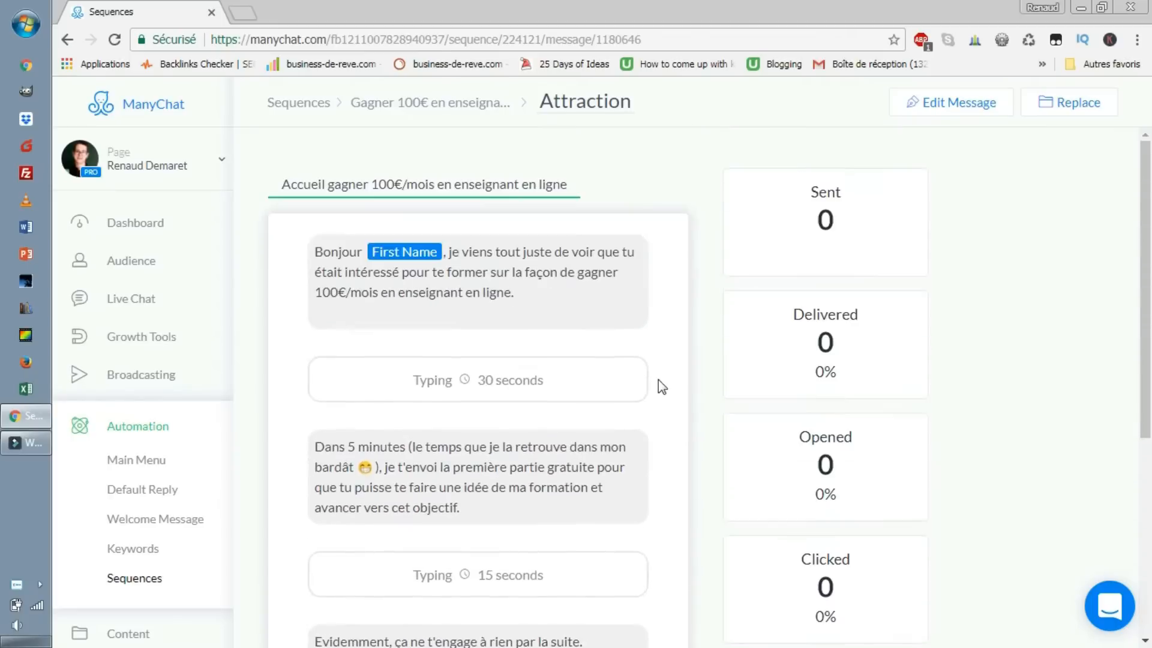
pyautogui.scroll(-5, 657, 379)
pyautogui.scroll(4, 660, 379)
pyautogui.scroll(-6, 622, 475)
pyautogui.scroll(5, 624, 456)
pyautogui.scroll(2, 622, 453)
# - Go back through the Sequences list and skim the "Rapport et aboutissements" message of the "Gagner 100€ en enseignant en ligne" sequence
pyautogui.click(147, 583)
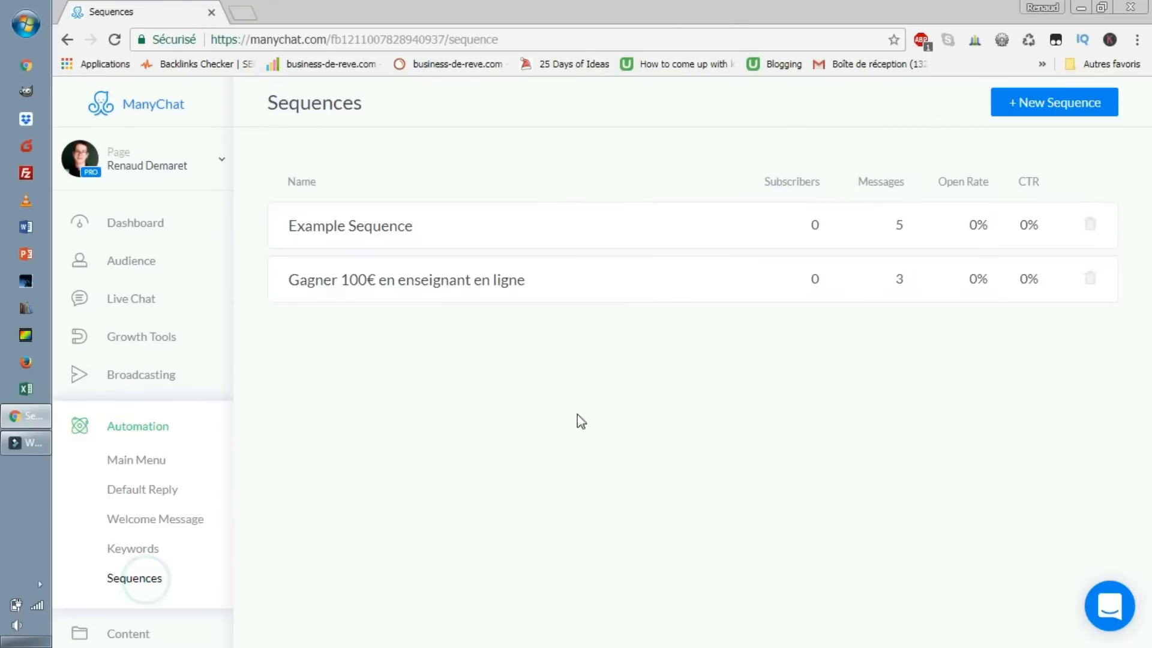
pyautogui.click(550, 282)
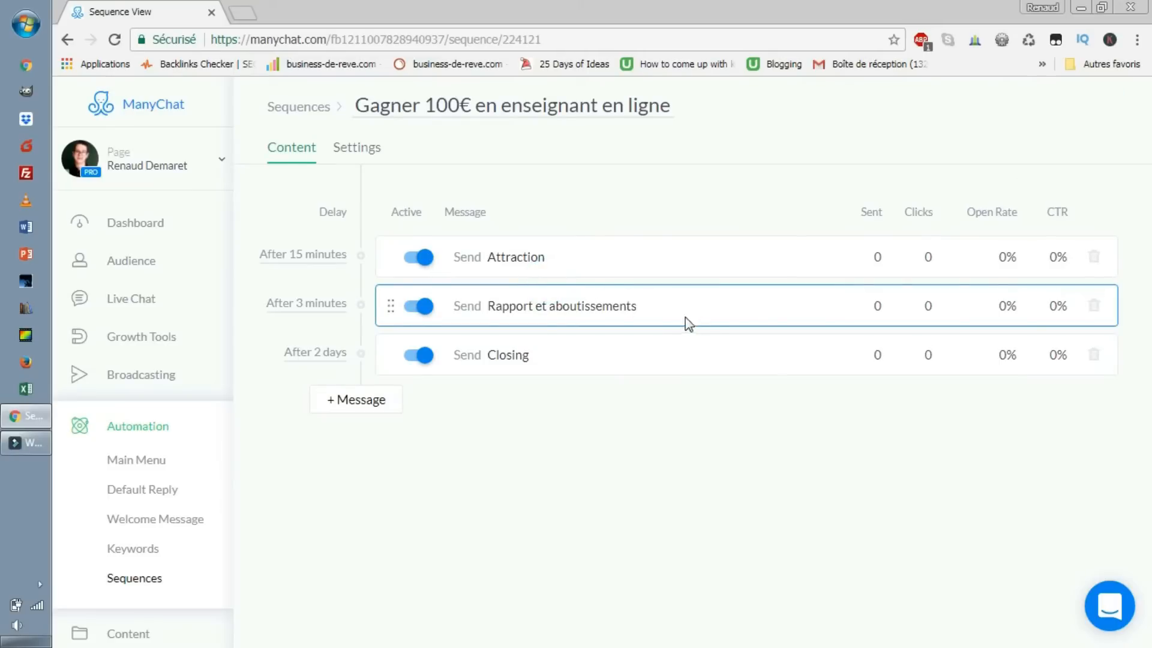
pyautogui.click(623, 307)
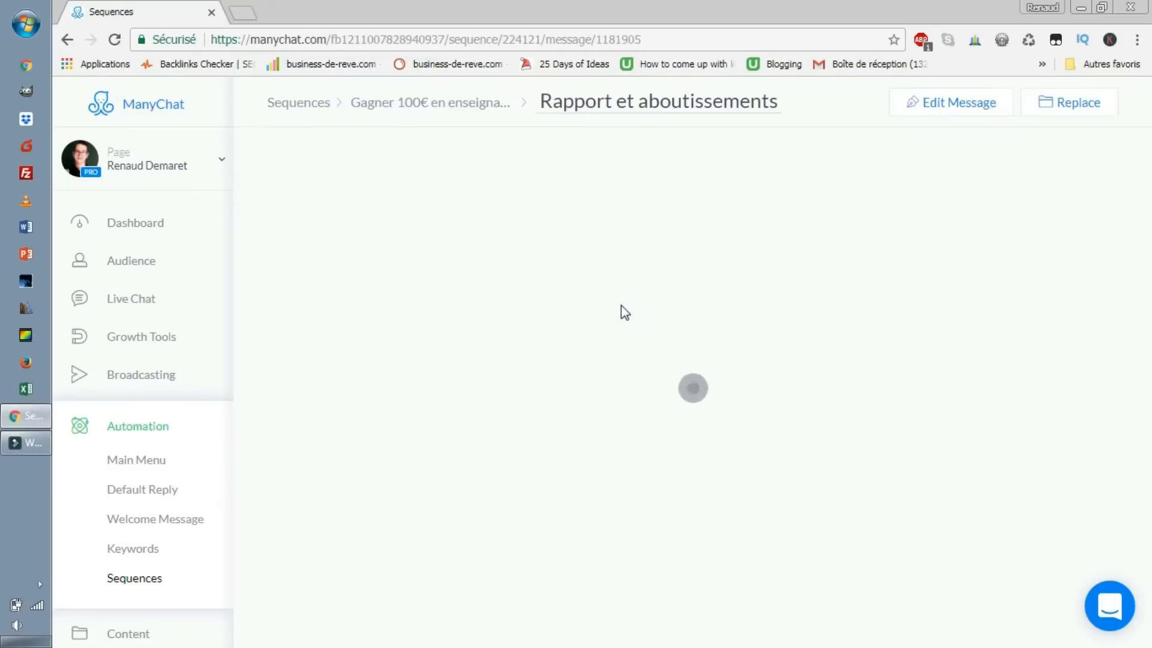
pyautogui.scroll(-15, 623, 311)
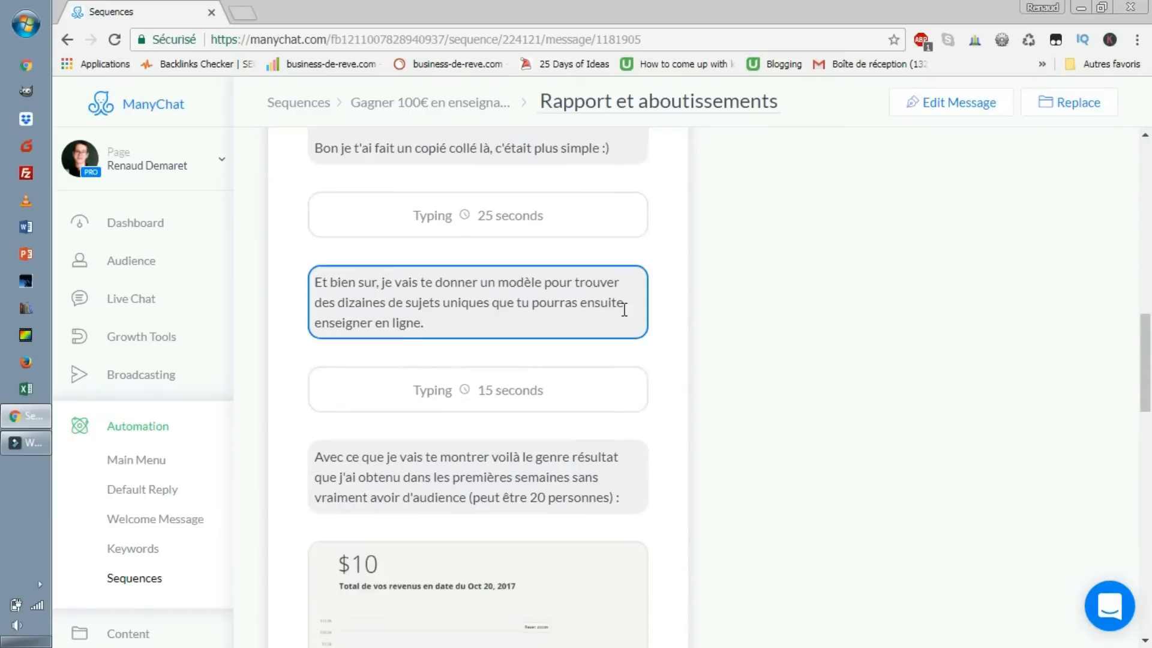
pyautogui.scroll(15, 623, 310)
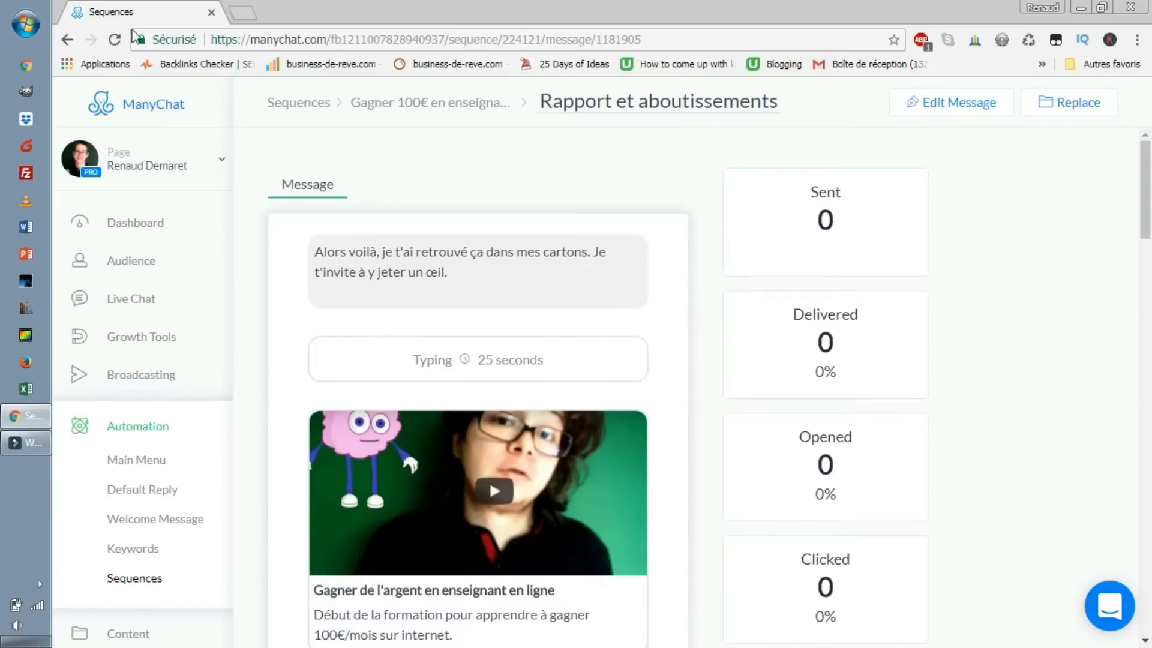
# - Reopen the "Gagner 100€ en enseignant en ligne" sequence and inspect its sending time settings and selectable days of the week
pyautogui.click(142, 585)
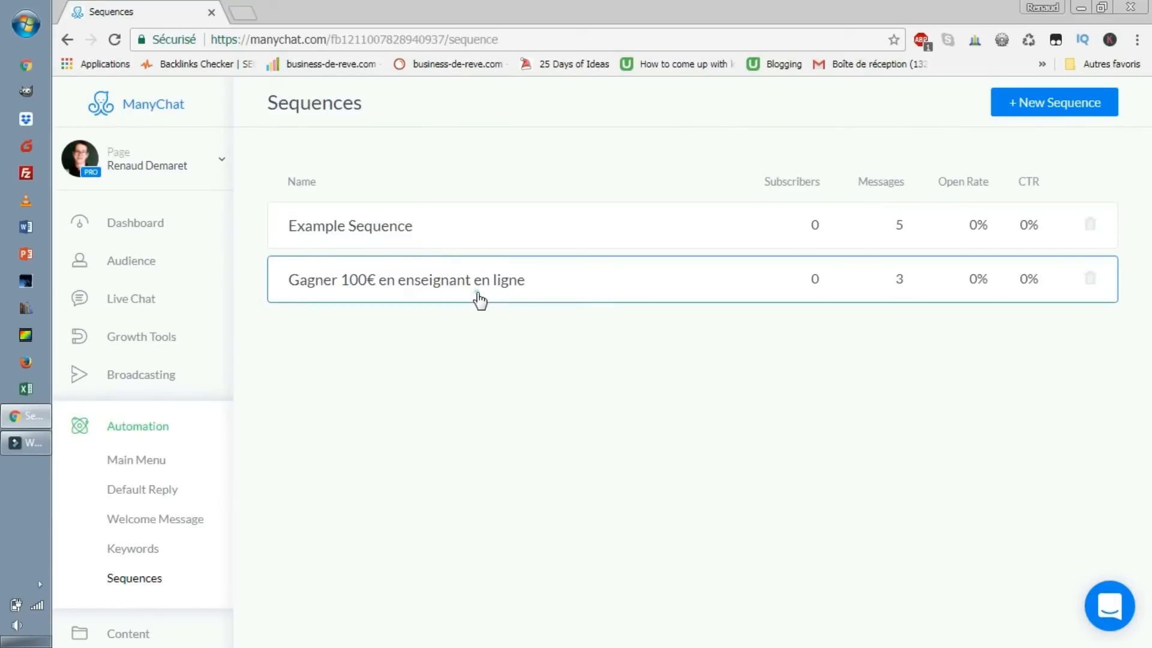
pyautogui.click(478, 300)
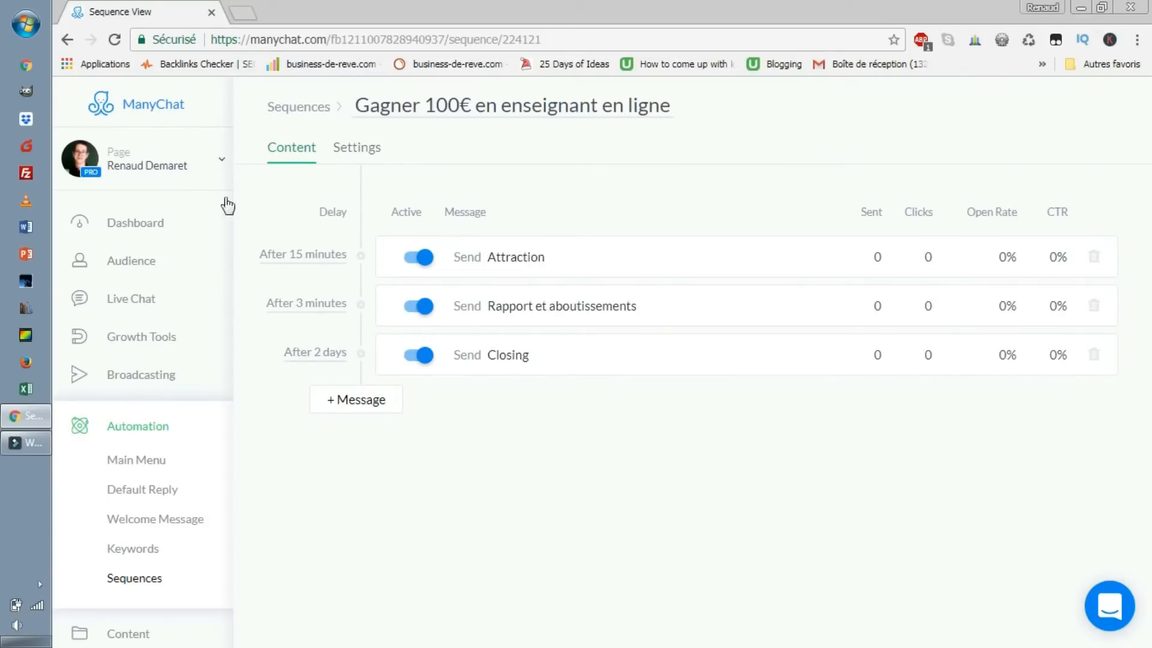
pyautogui.click(360, 156)
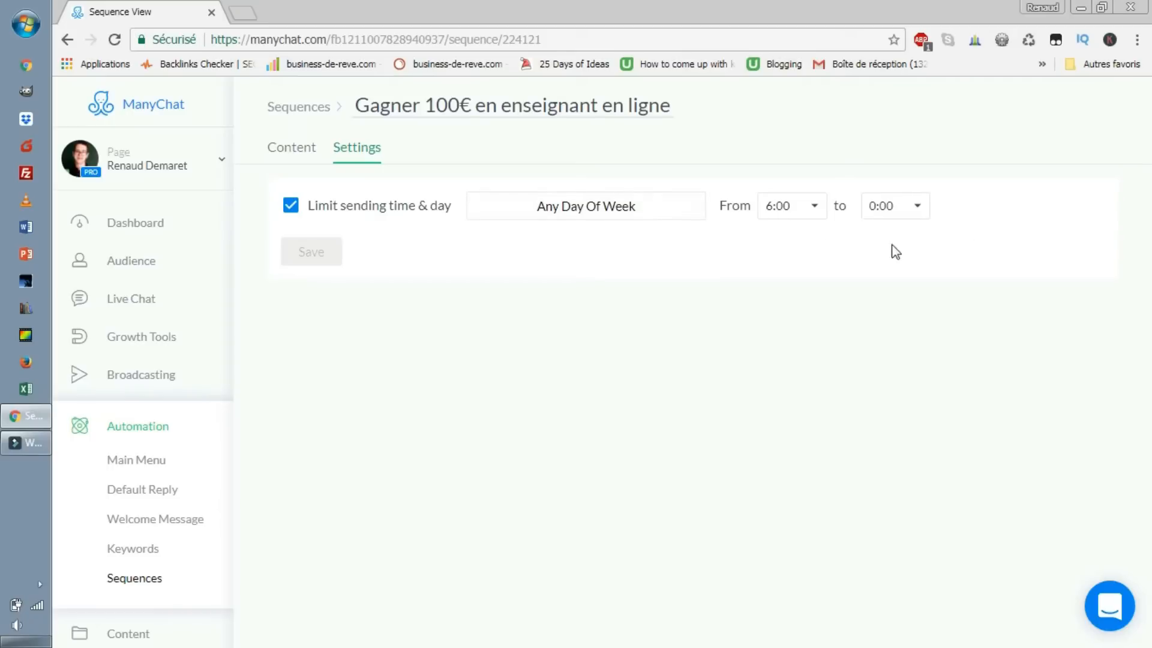
pyautogui.click(639, 214)
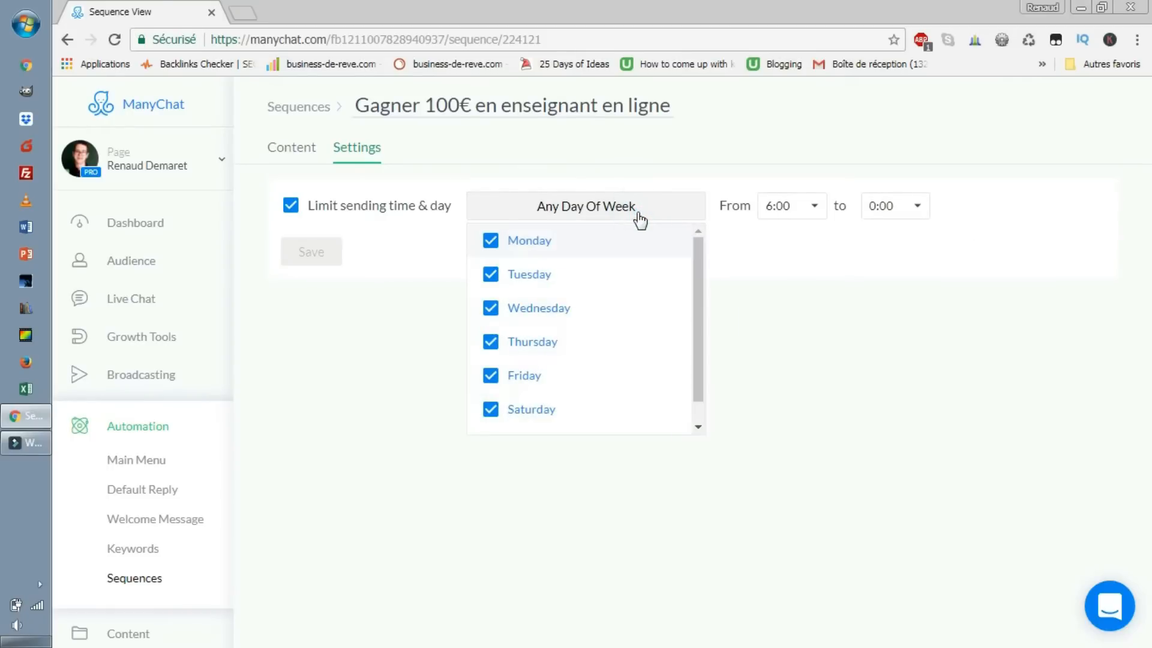
pyautogui.scroll(-2, 635, 412)
pyautogui.scroll(2, 627, 329)
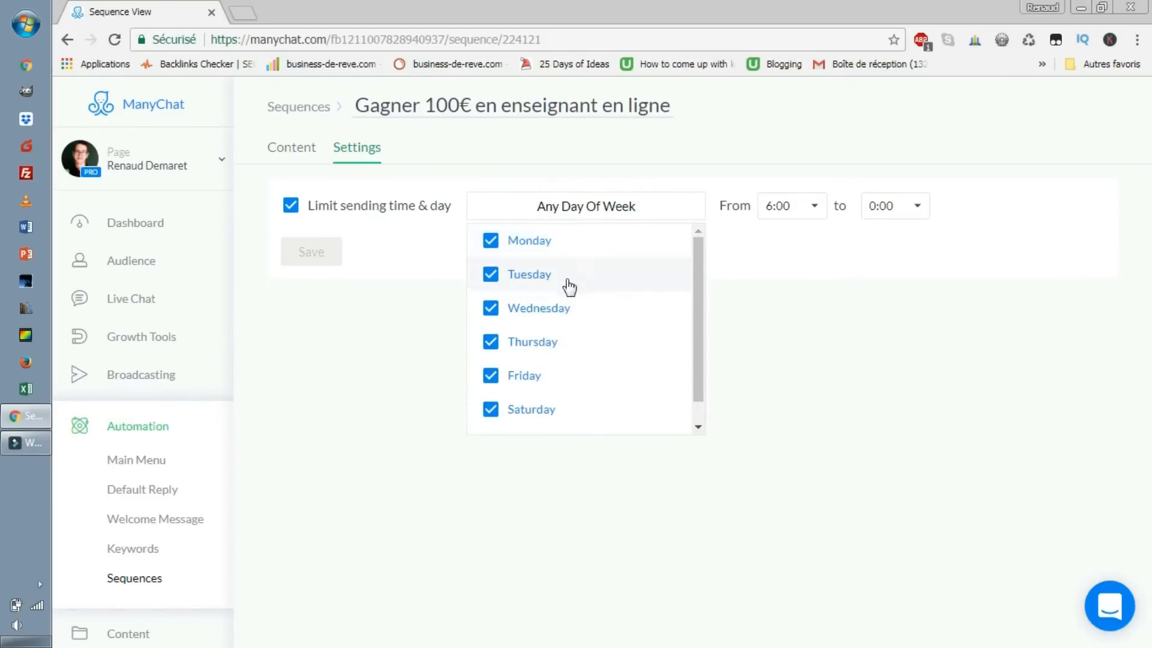
pyautogui.scroll(-1, 621, 352)
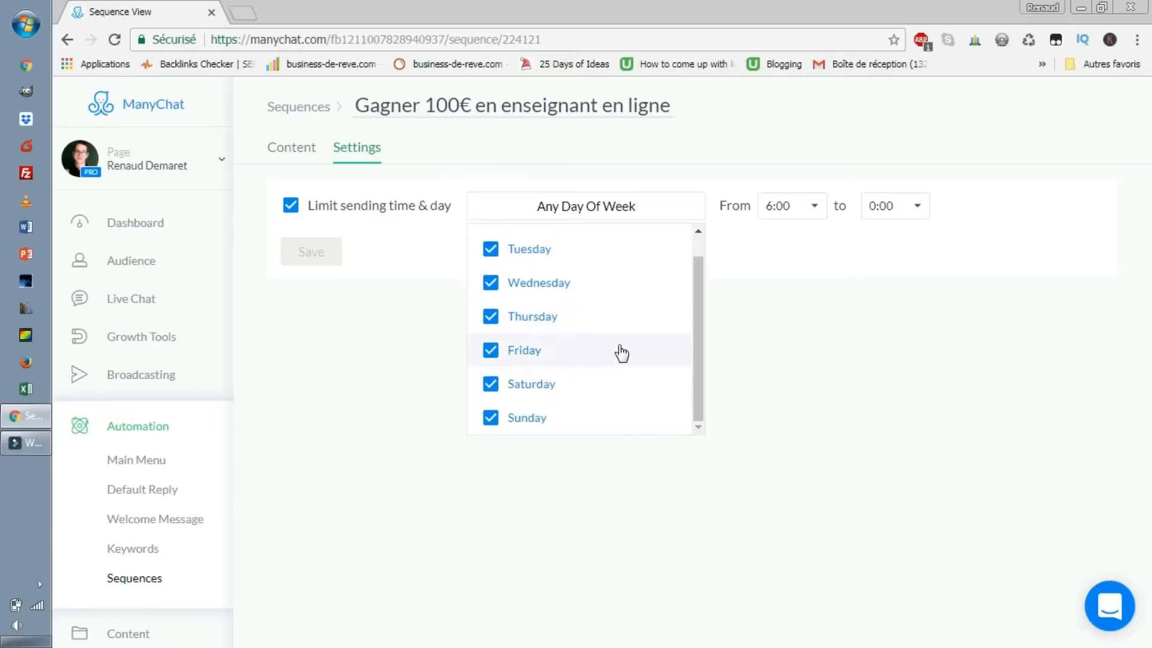
pyautogui.scroll(1, 622, 348)
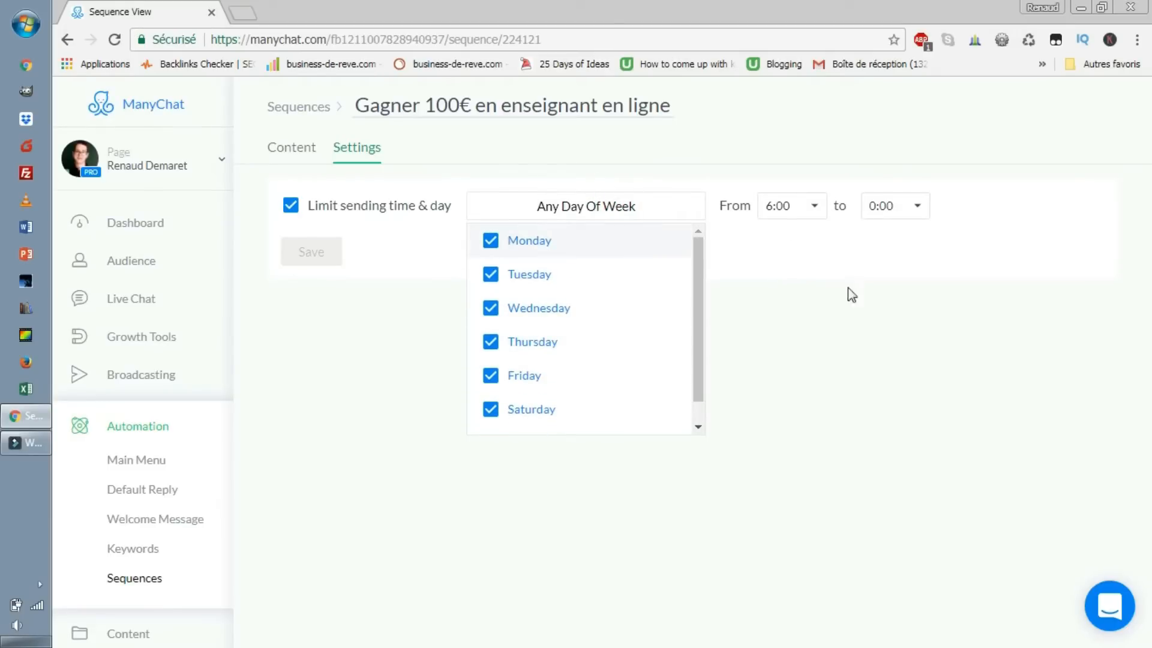
# - Inspect the start and end hour options of the sequence's sending time limit
pyautogui.click(788, 207)
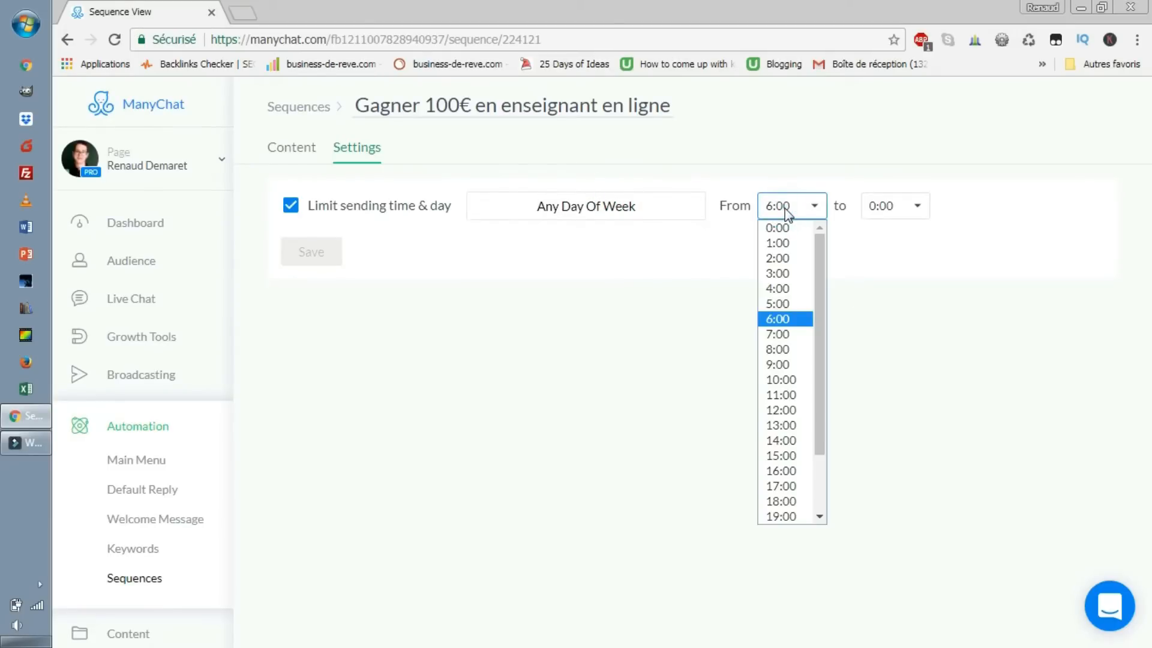
pyautogui.click(788, 207)
pyautogui.click(891, 207)
pyautogui.click(891, 207)
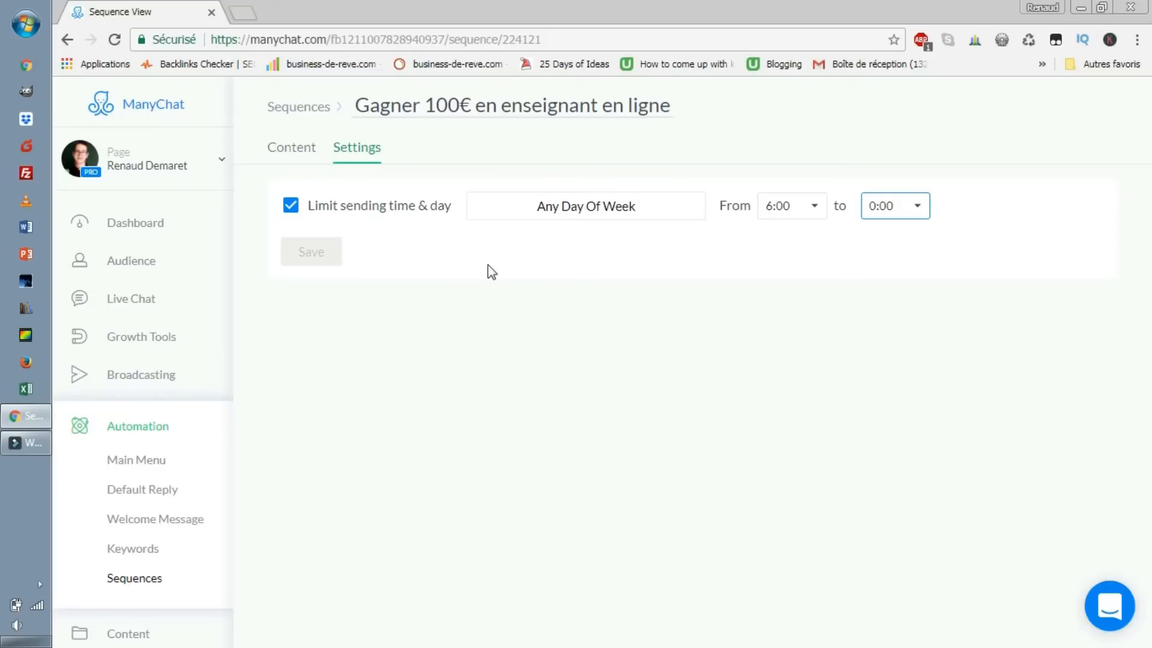
# - Return to the sequence's content and open the Attraction message for editing
pyautogui.click(306, 155)
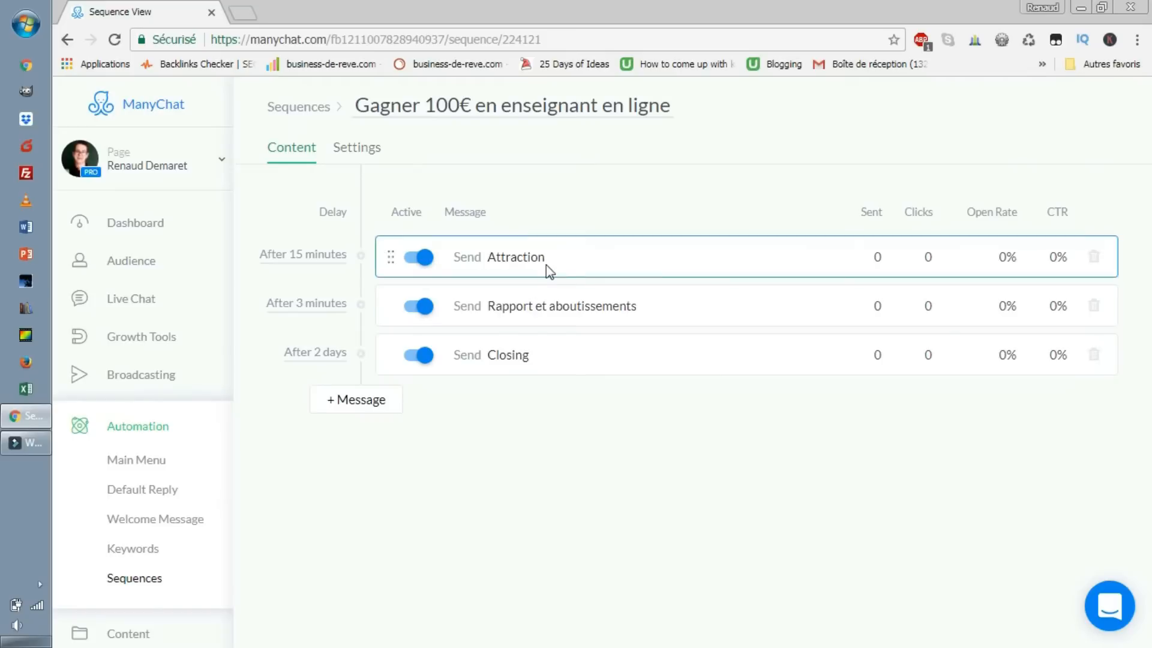
pyautogui.click(530, 259)
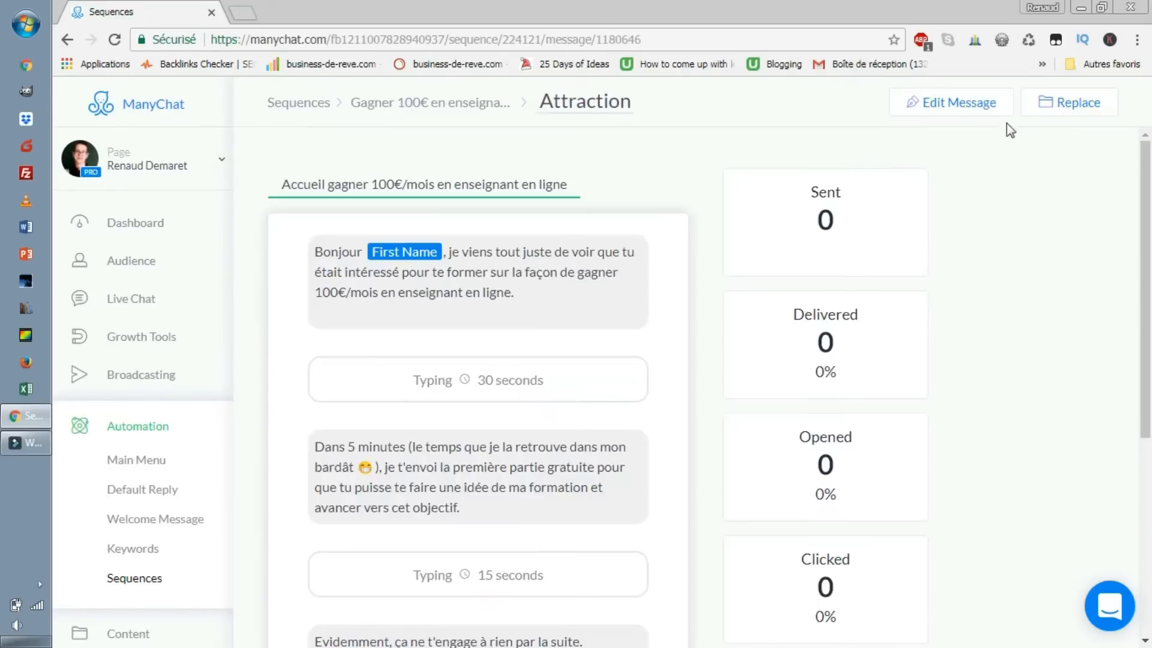
pyautogui.click(977, 107)
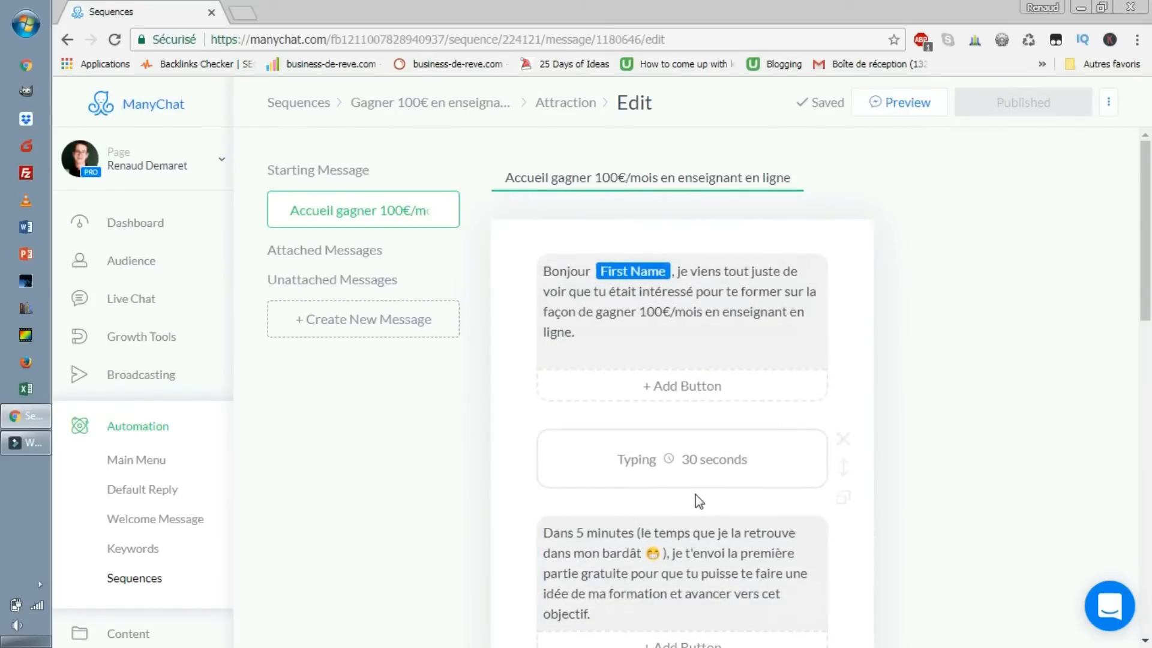
pyautogui.scroll(-2, 708, 492)
pyautogui.scroll(-6, 714, 489)
# - Load facebook.com in a new browser tab and return to the ManyChat message editor
pyautogui.click(244, 13)
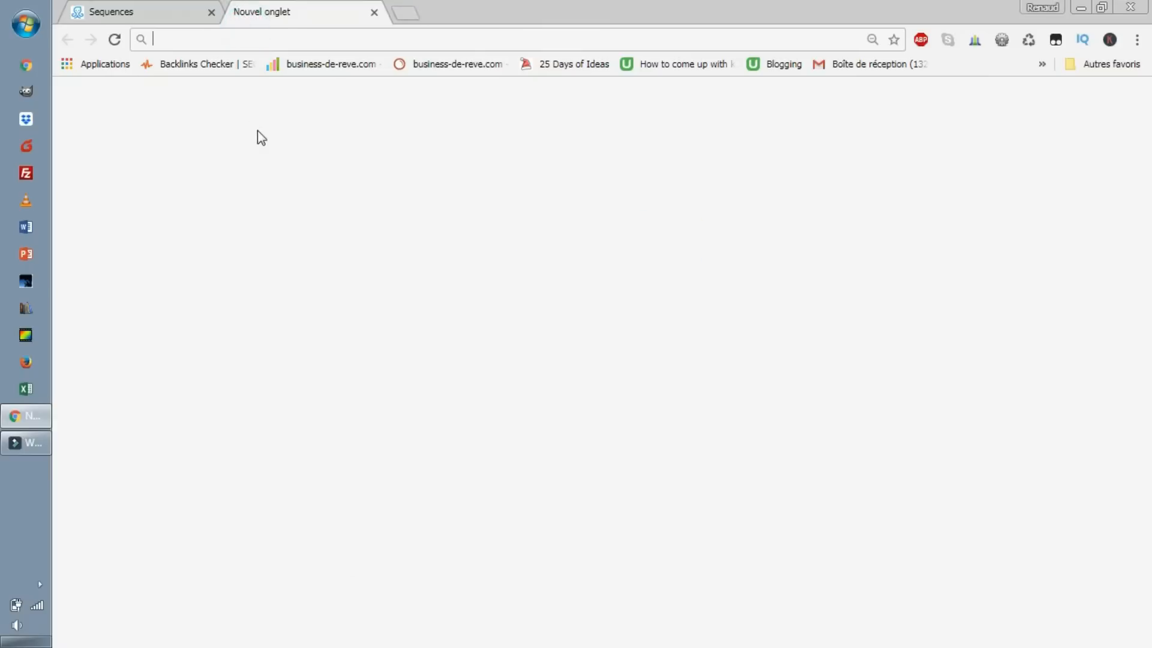
pyautogui.write('facebook.com')
pyautogui.press('Return')
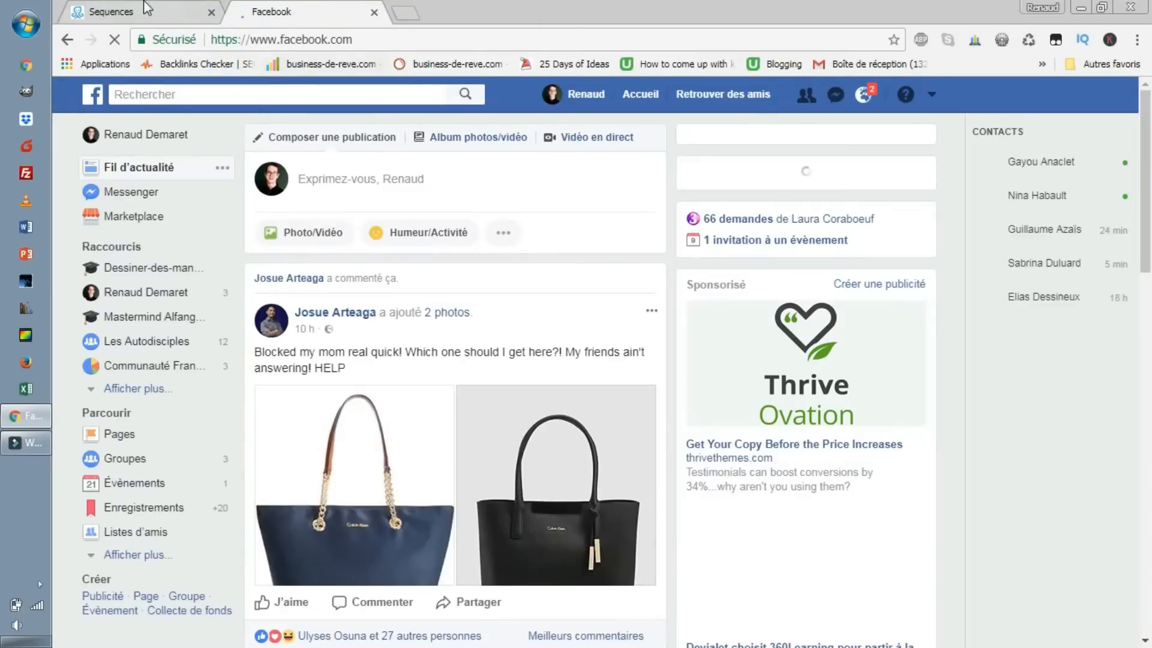
pyautogui.click(146, 8)
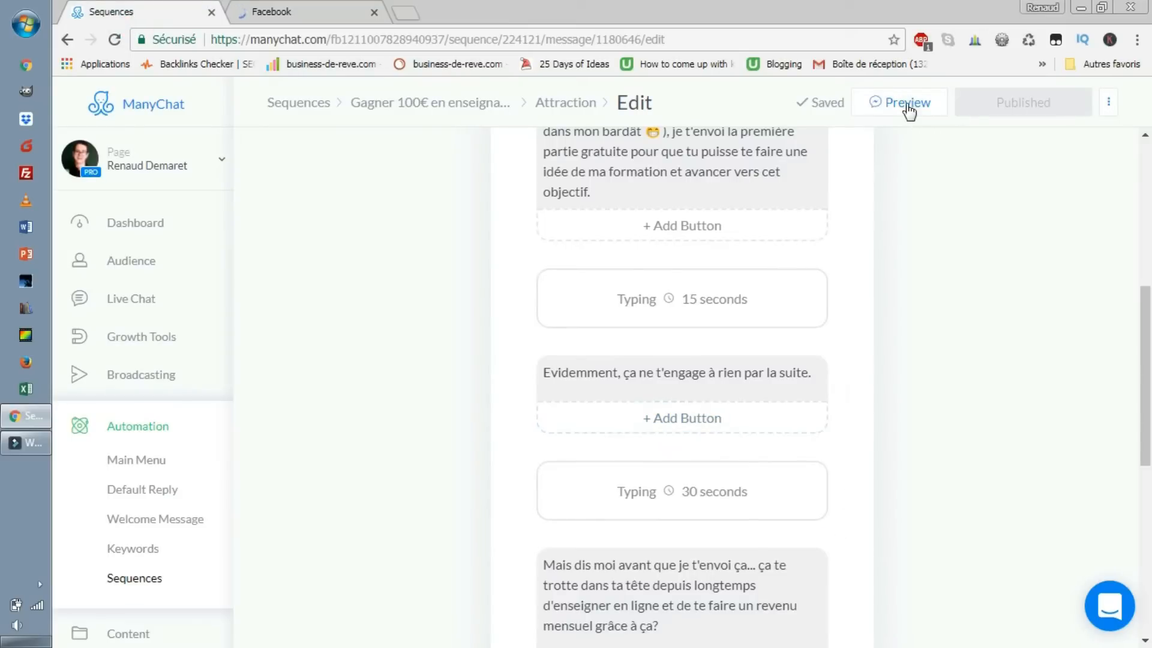
# - Review the Attraction message's text blocks, typing delays and available content blocks, returning to its opening greeting with the First Name field
pyautogui.scroll(5, 915, 236)
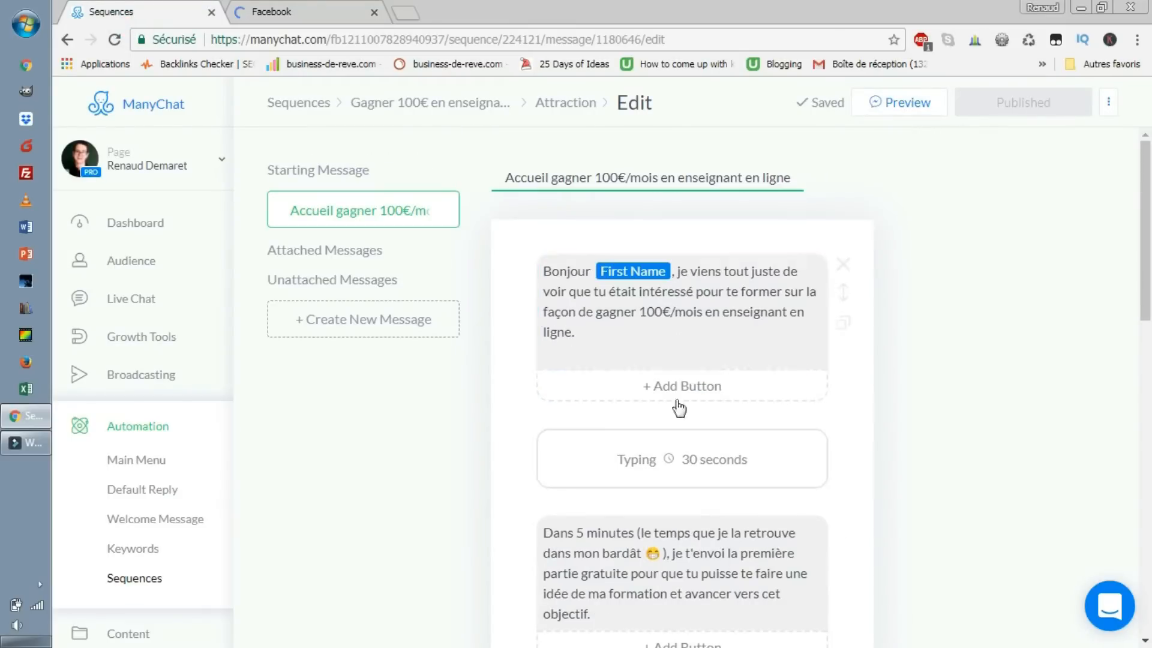
pyautogui.scroll(-10, 766, 347)
pyautogui.scroll(-5, 728, 291)
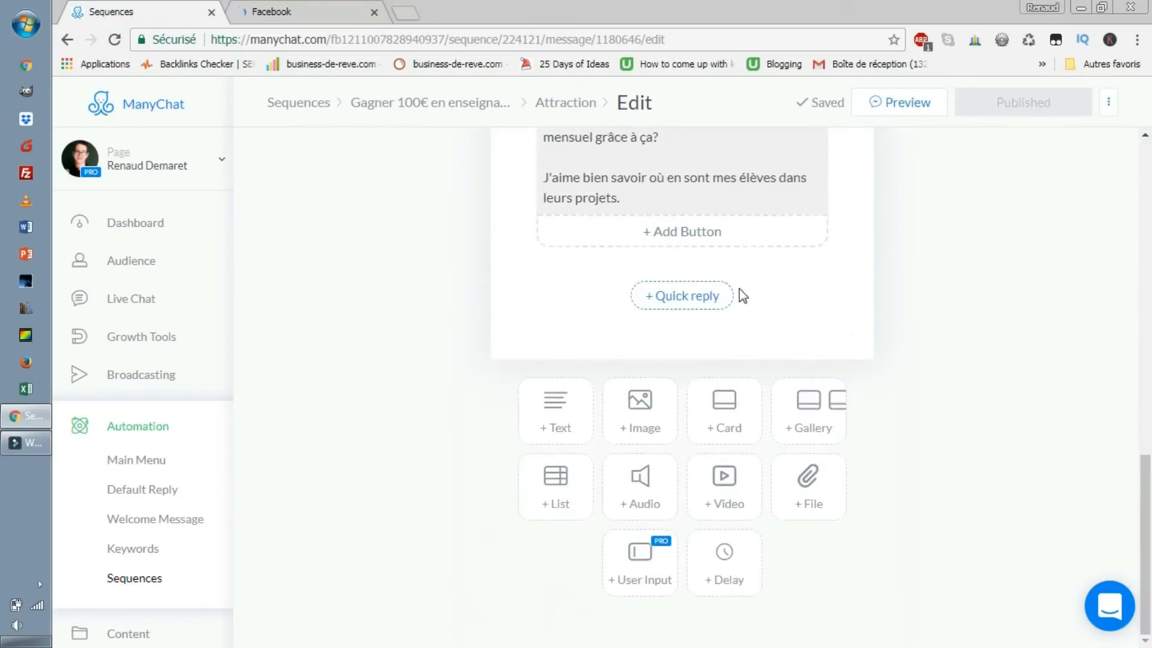
pyautogui.scroll(15, 848, 335)
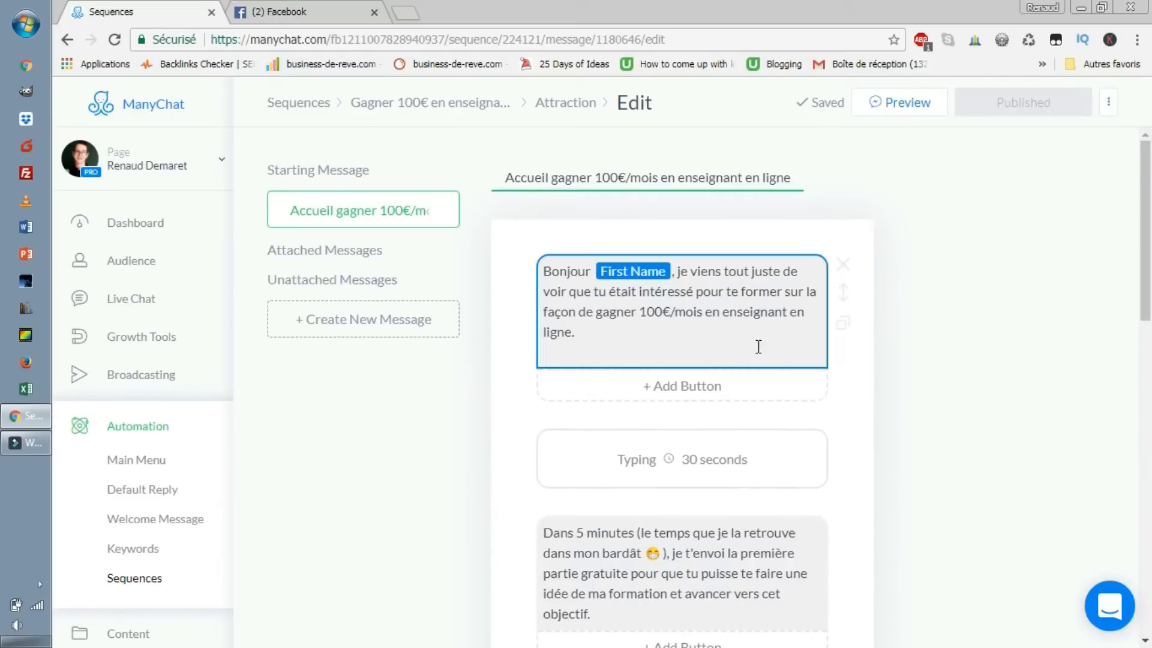
pyautogui.scroll(-10, 730, 452)
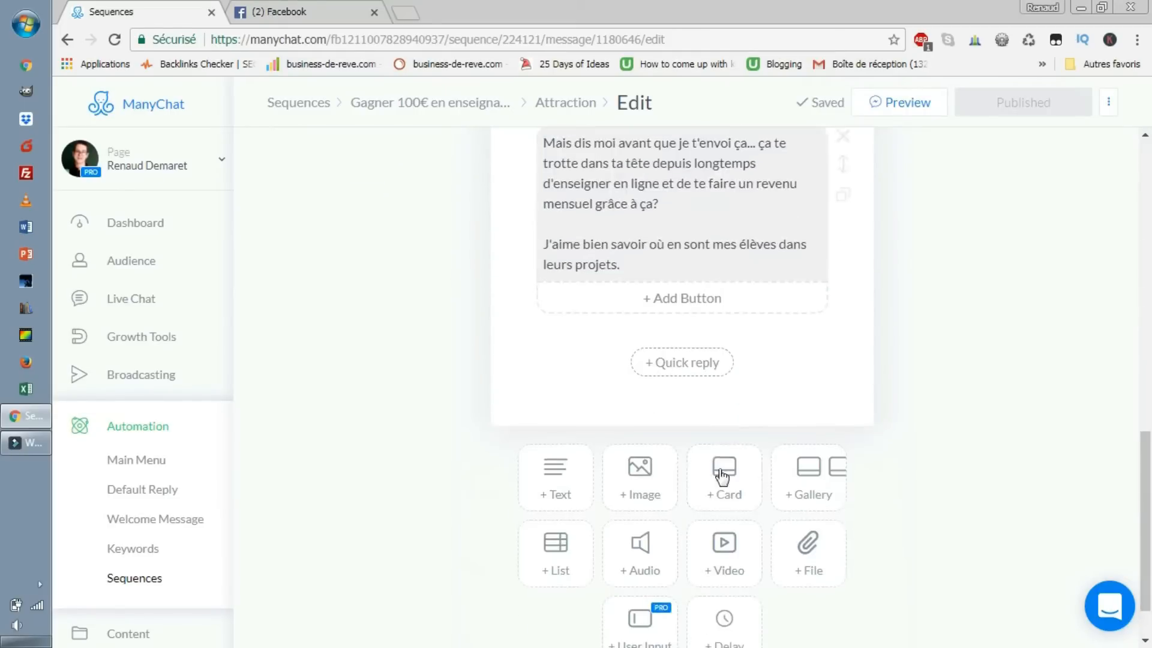
pyautogui.scroll(12, 727, 396)
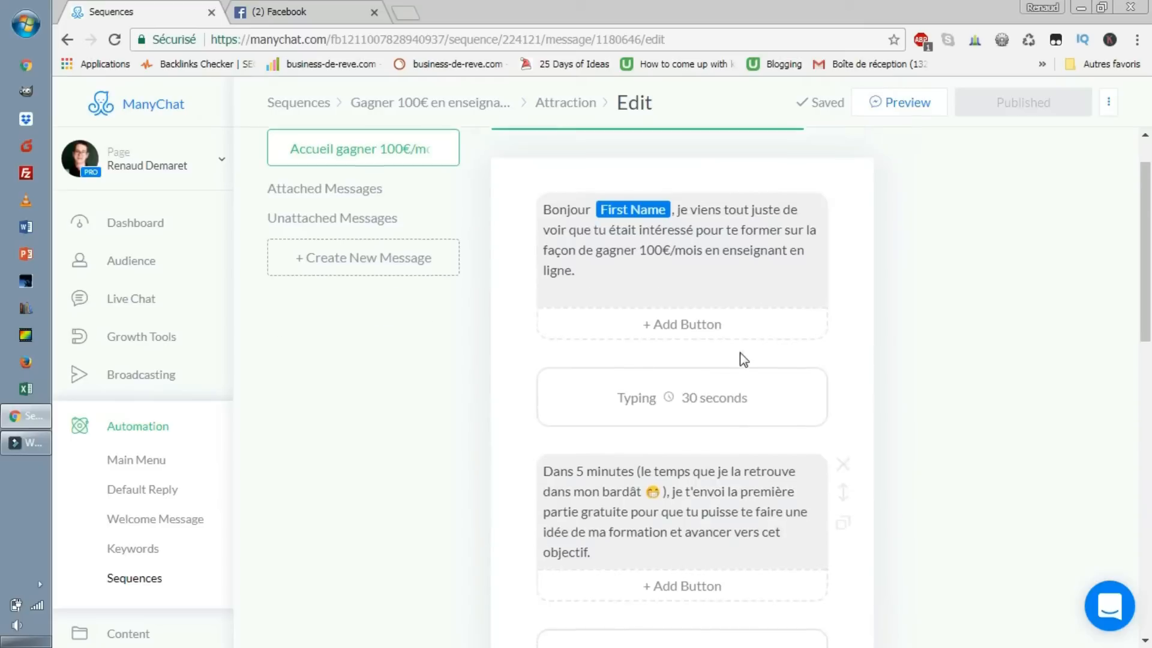
pyautogui.scroll(1, 743, 359)
pyautogui.click(679, 300)
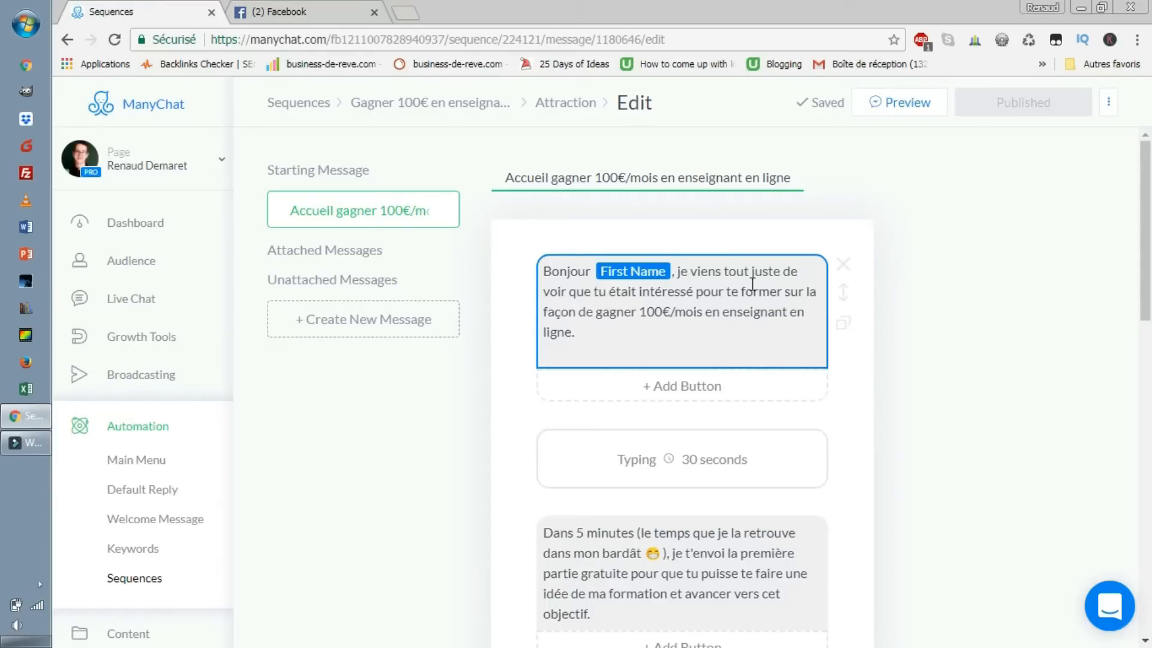
pyautogui.click(503, 376)
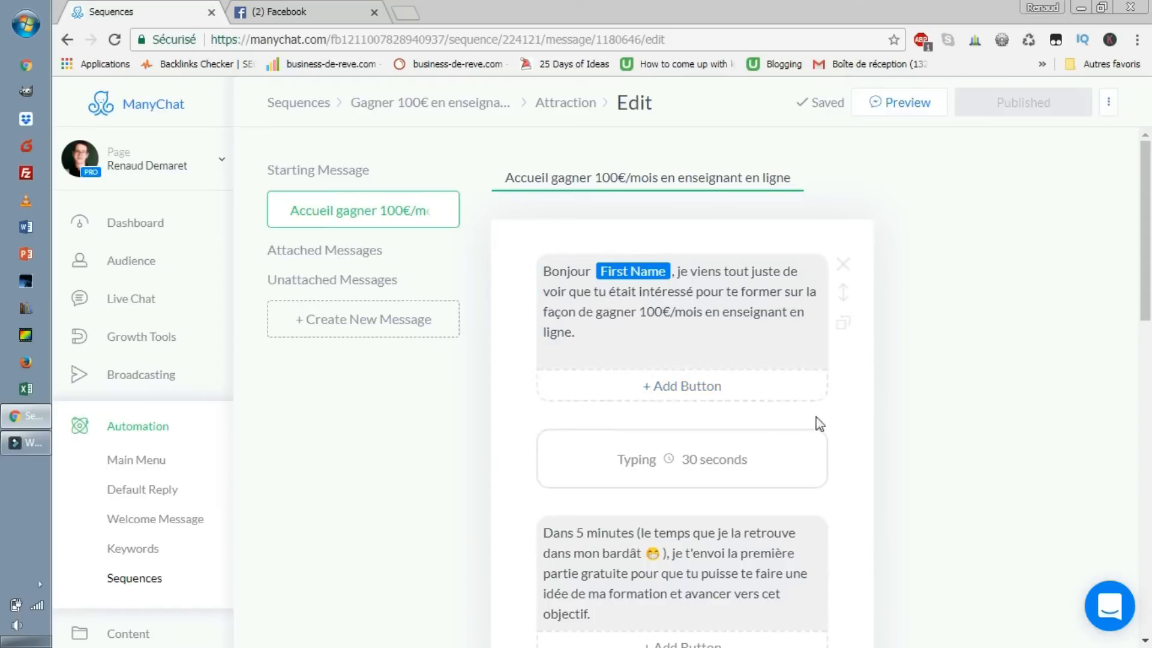
pyautogui.scroll(-2, 948, 336)
pyautogui.scroll(-2, 944, 300)
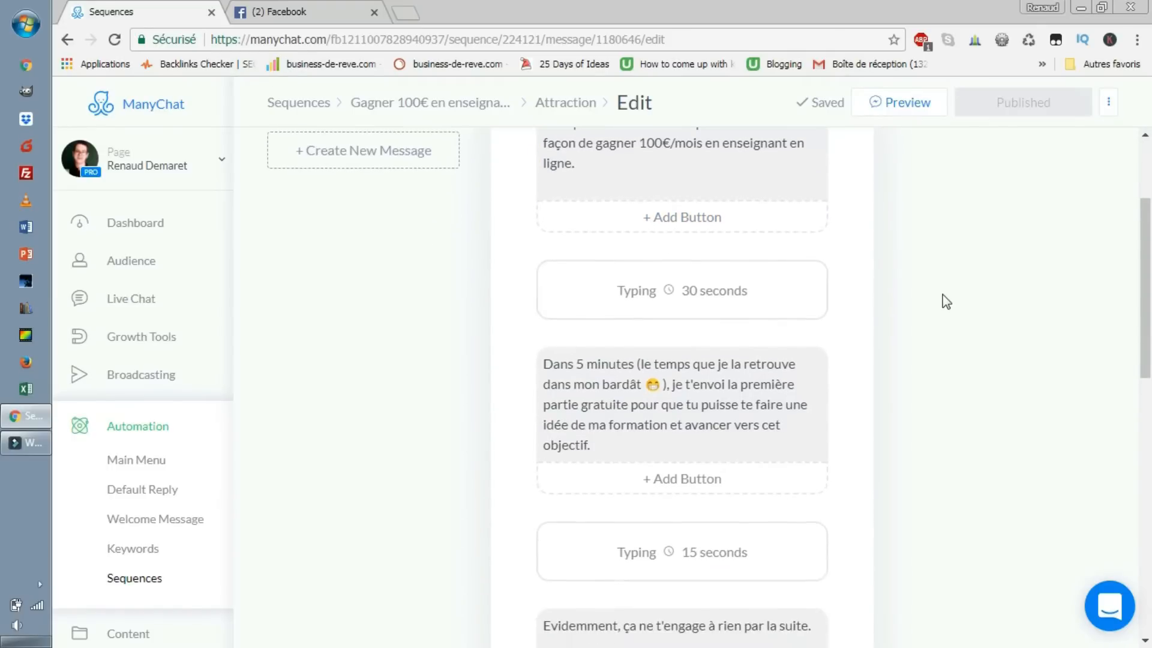
pyautogui.scroll(2, 943, 301)
pyautogui.click(687, 221)
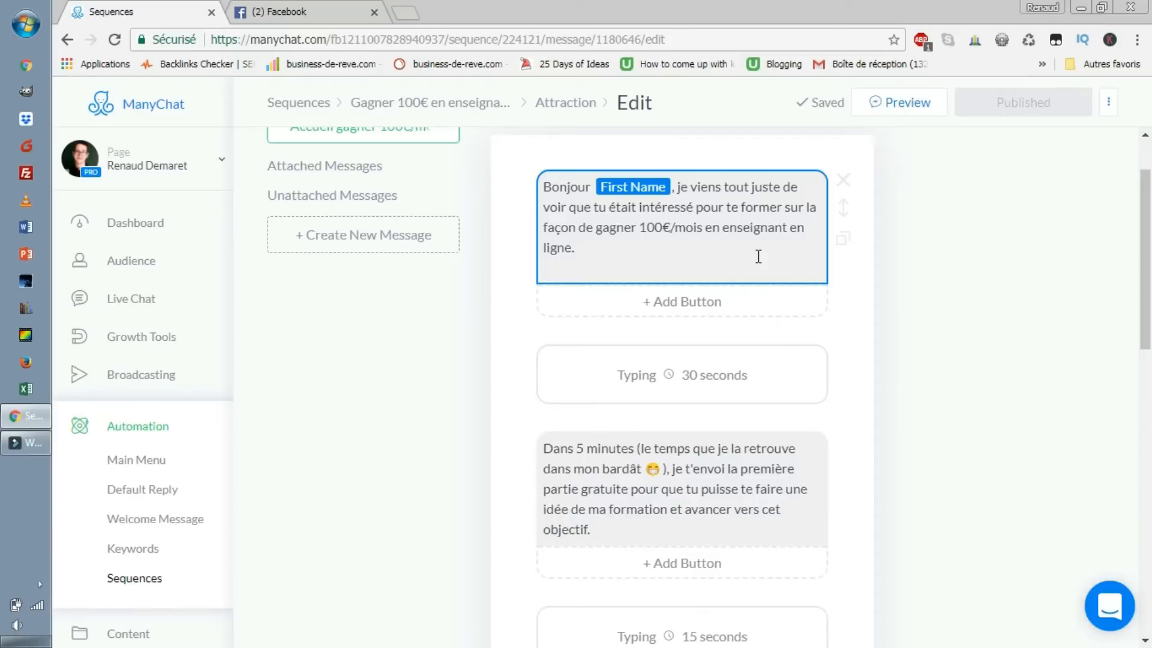
# - Open the page business-de-reve.com/gagner-100-euros-par-mois-sur-internet/ in a new browser tab
pyautogui.click(406, 13)
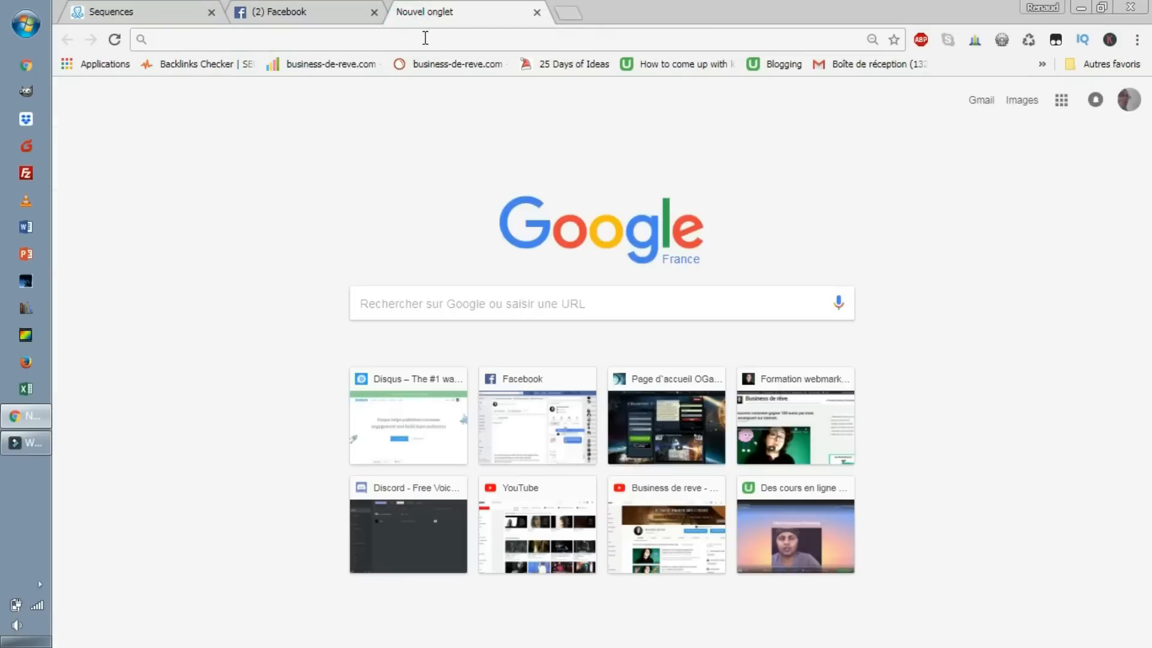
pyautogui.write('business-de-reve.com')
pyautogui.click(368, 40)
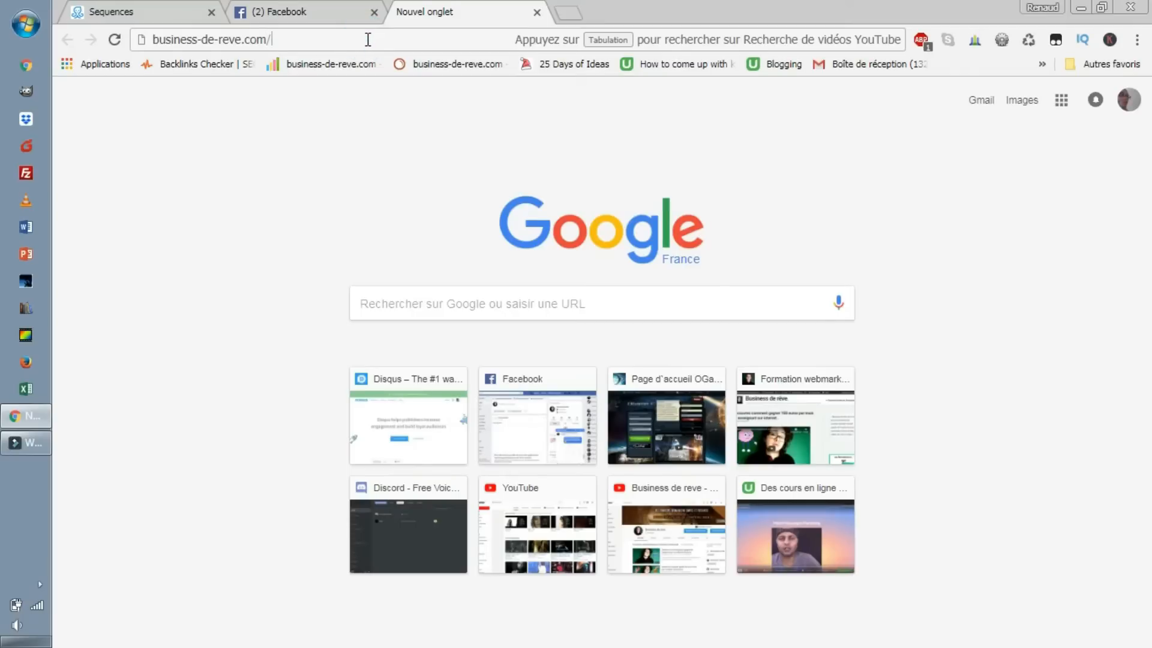
pyautogui.write('/ga')
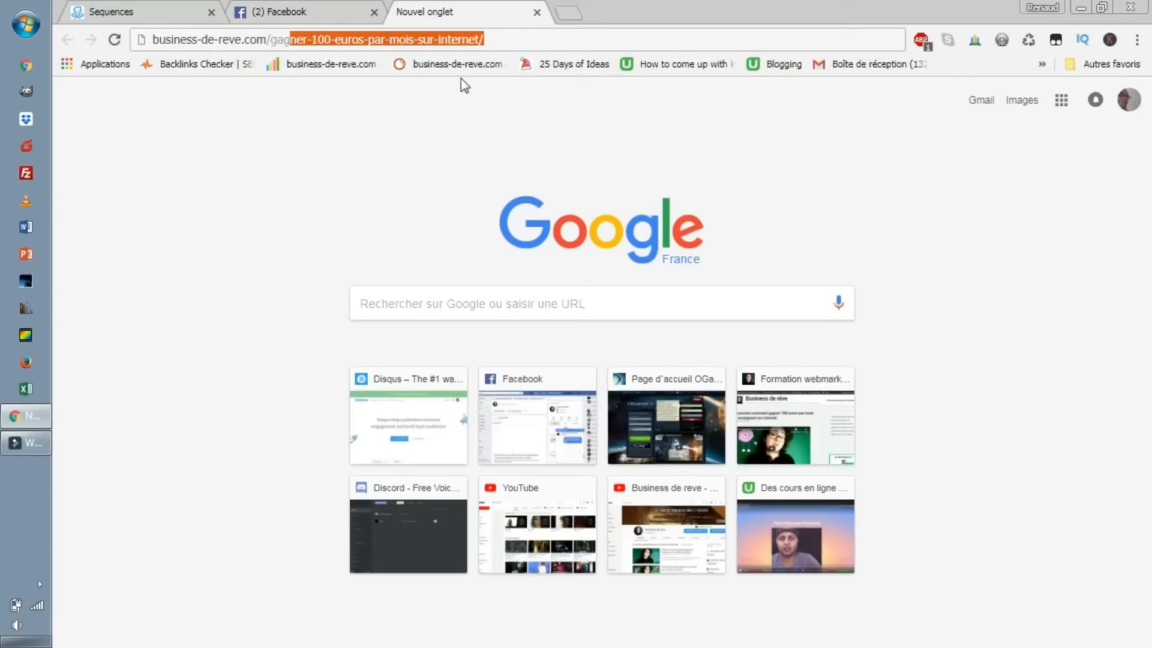
pyautogui.write('g')
pyautogui.press('Return')
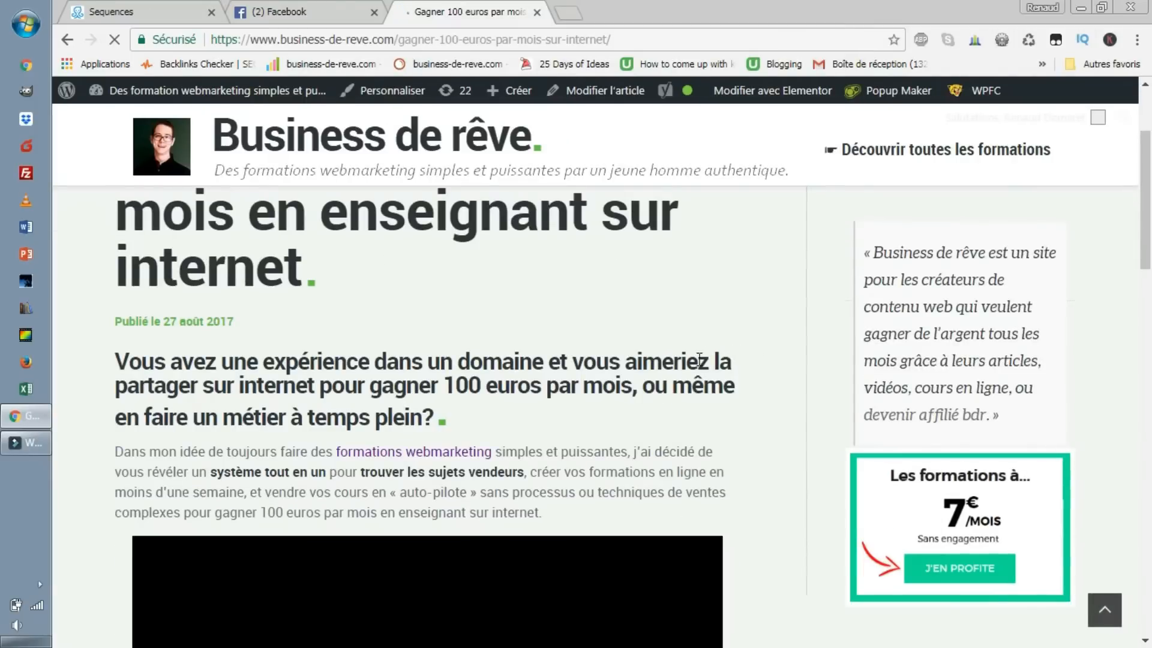
# - Skim the training sales page, including its video, benefits list and free access button for the first part
pyautogui.scroll(-14, 699, 359)
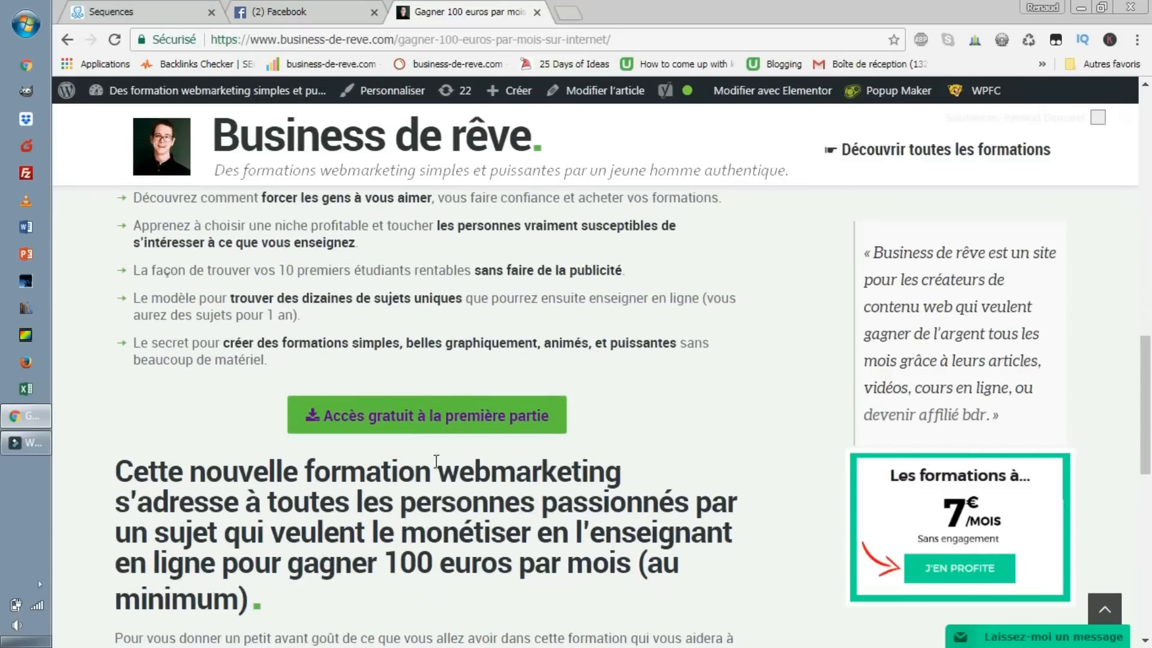
pyautogui.scroll(10, 674, 450)
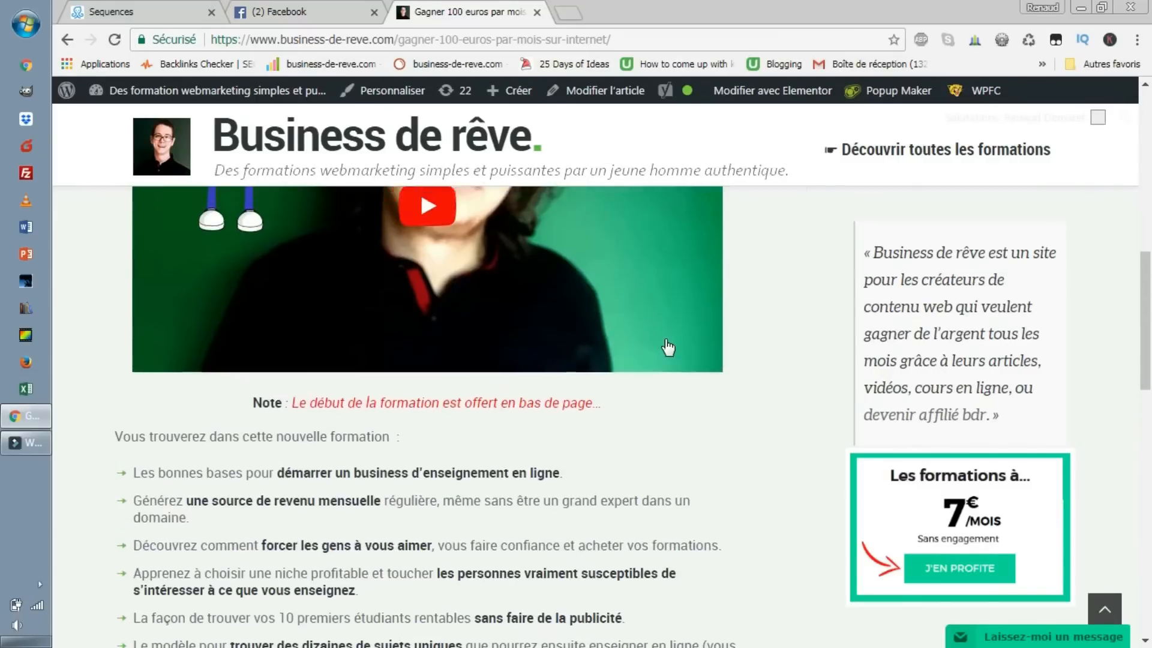
pyautogui.scroll(4, 537, 311)
pyautogui.scroll(-14, 419, 442)
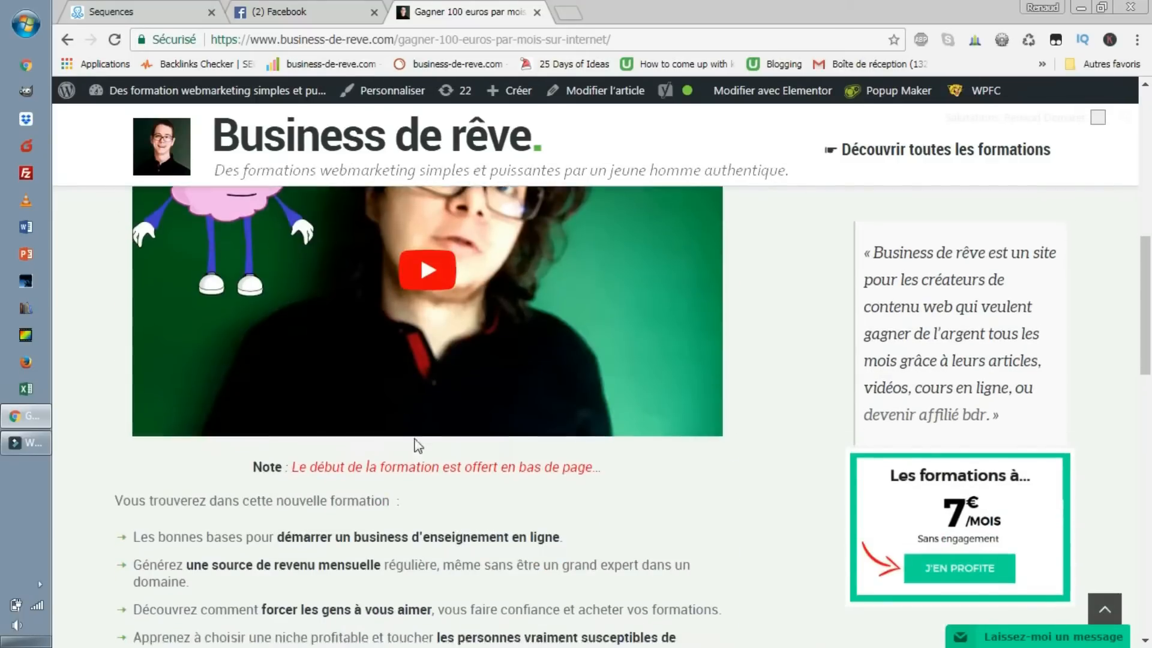
pyautogui.scroll(-4, 427, 445)
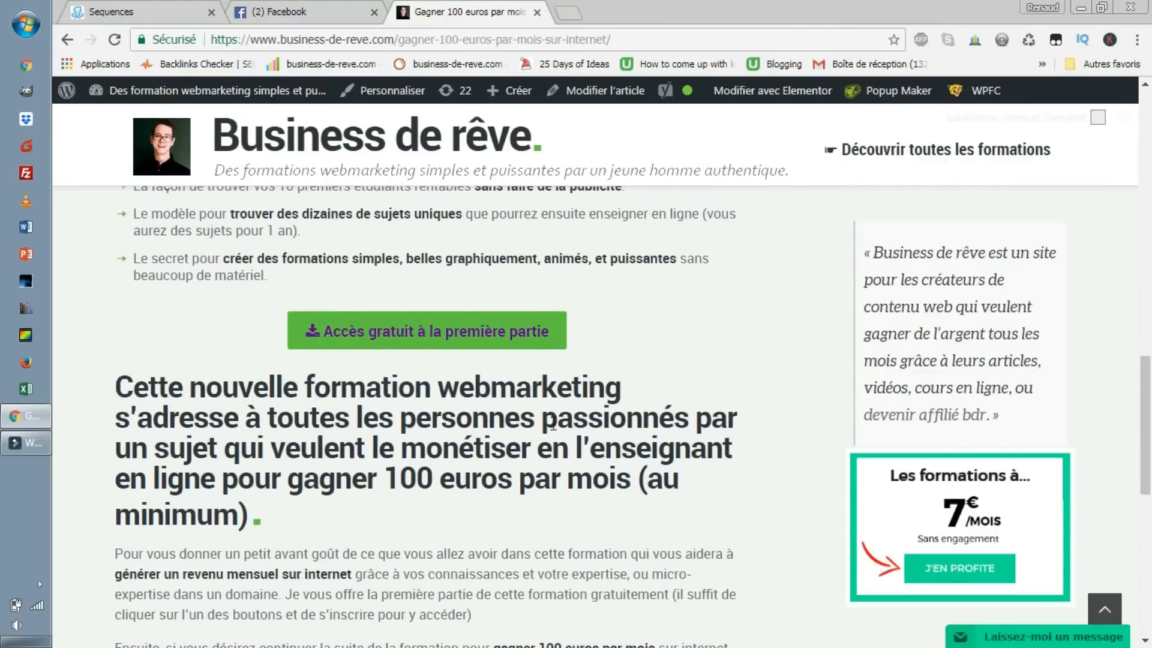
pyautogui.scroll(15, 553, 426)
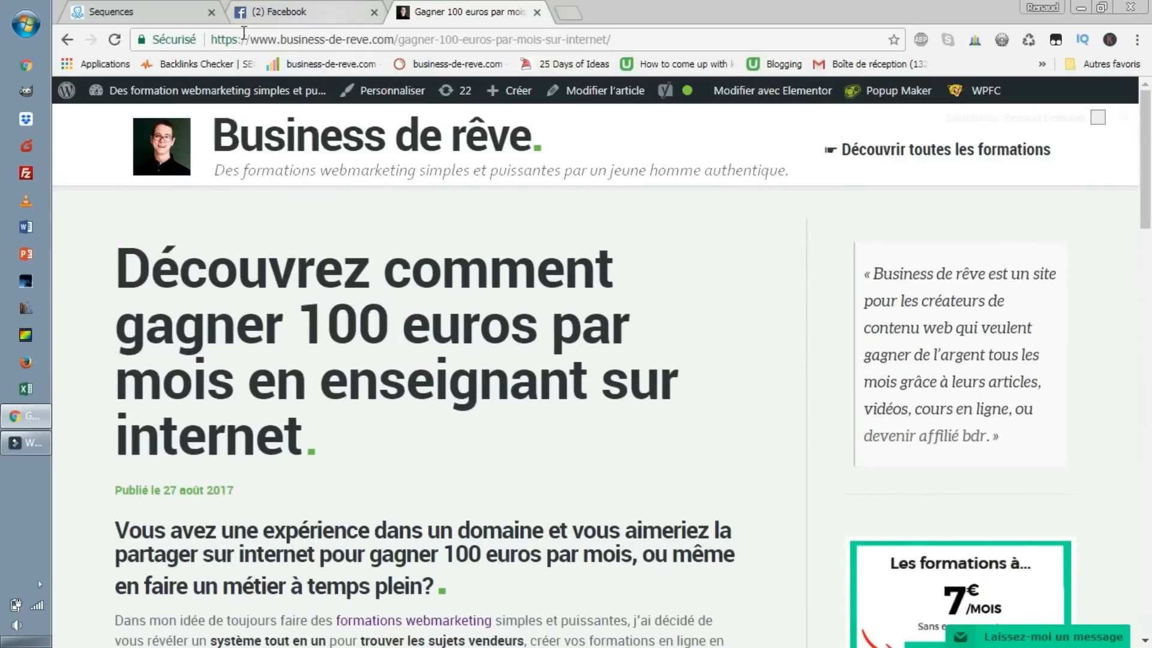
# - Switch back to the ManyChat editor and reread the Attraction message's texts and typing delays
pyautogui.click(141, 9)
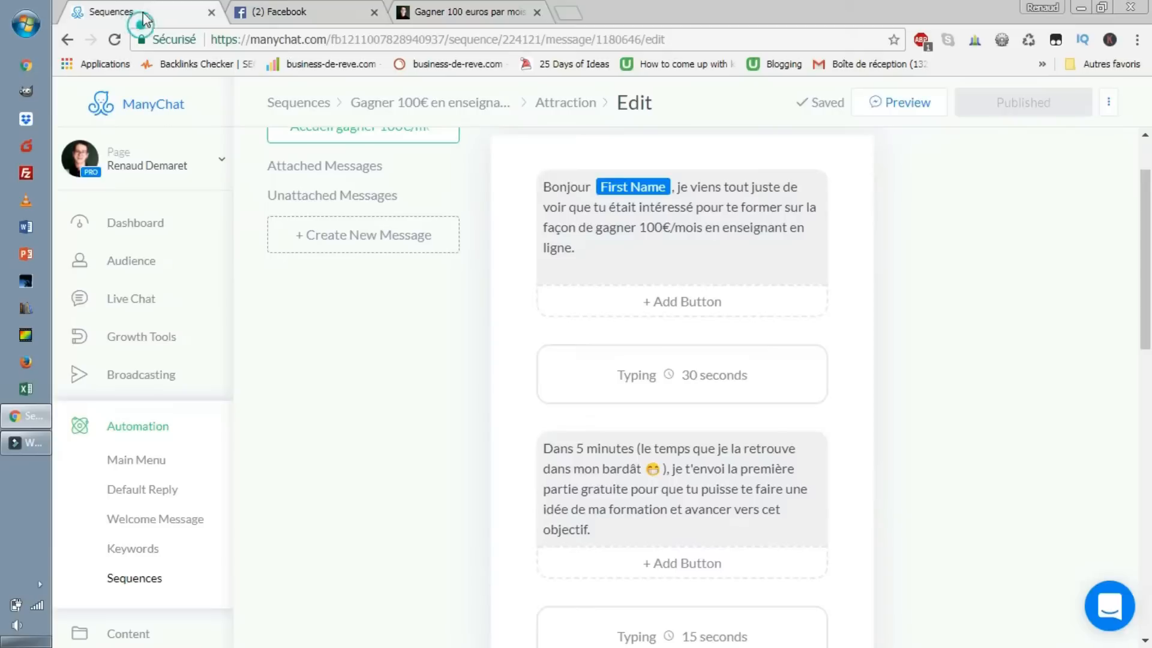
pyautogui.scroll(2, 792, 540)
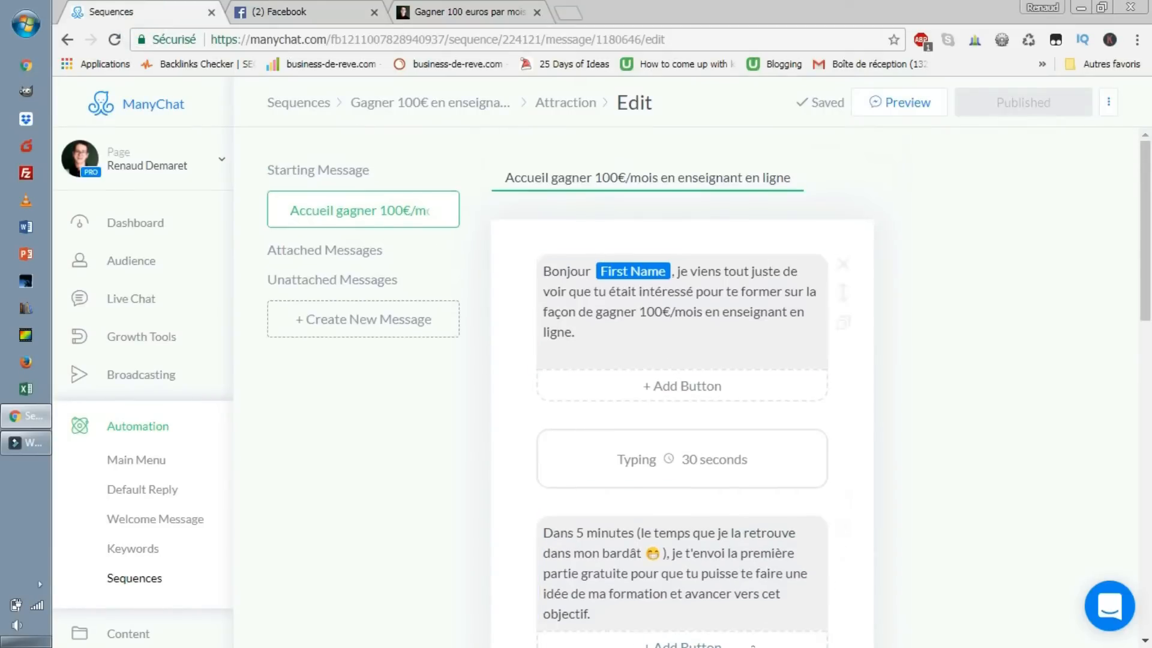
pyautogui.scroll(-8, 846, 474)
pyautogui.scroll(7, 808, 416)
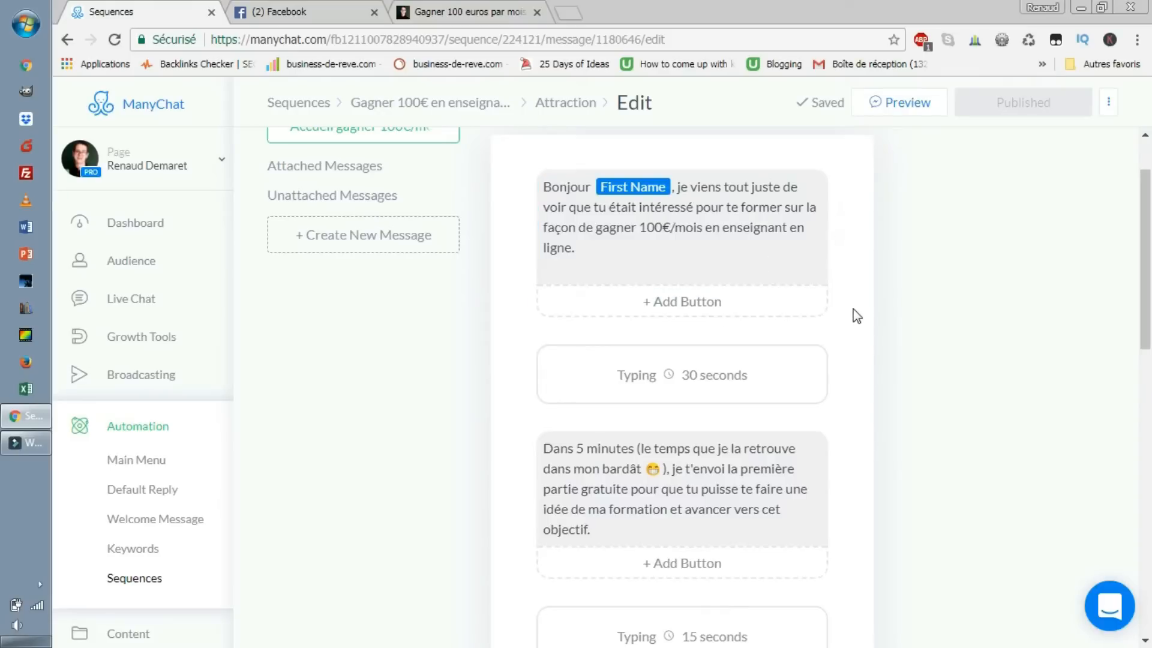
# - Add a delay block at the end of the Attraction message and set its delay time to 50 seconds
pyautogui.scroll(-1, 854, 314)
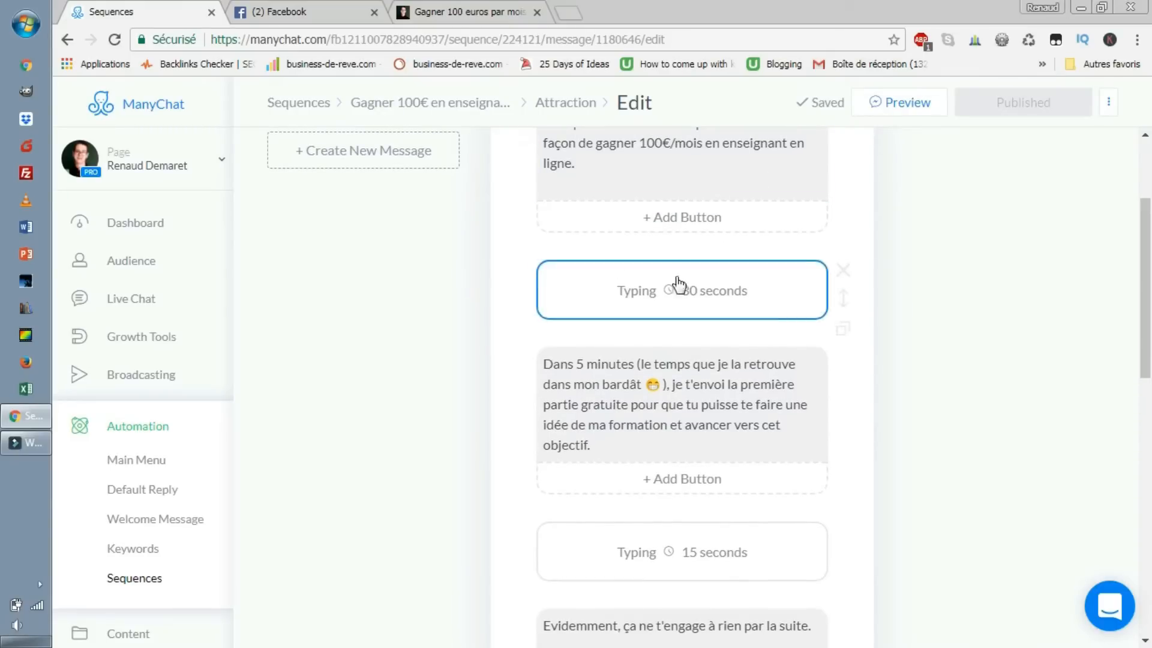
pyautogui.scroll(-1, 903, 460)
pyautogui.scroll(-5, 903, 459)
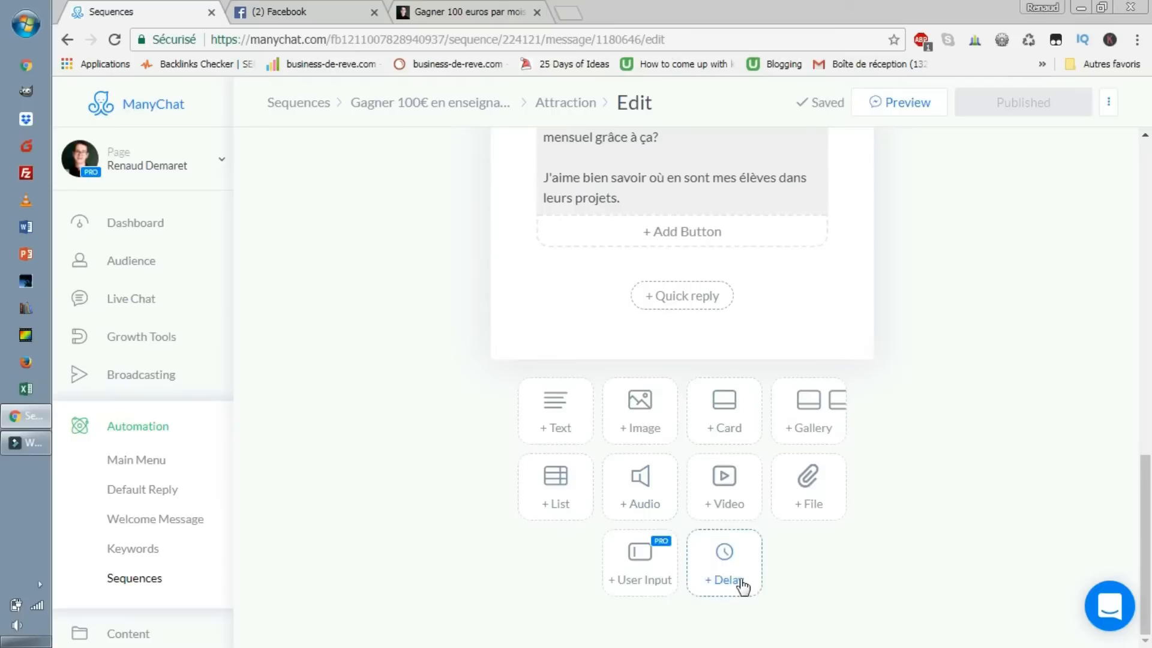
pyautogui.click(742, 585)
pyautogui.click(757, 319)
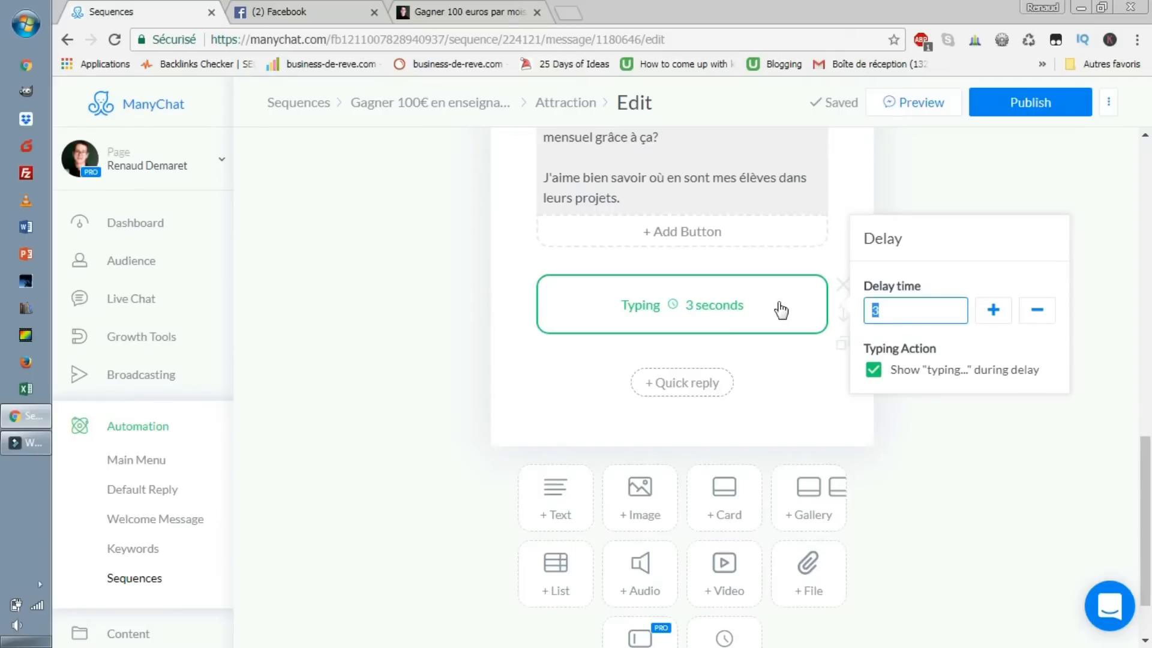
pyautogui.write('50')
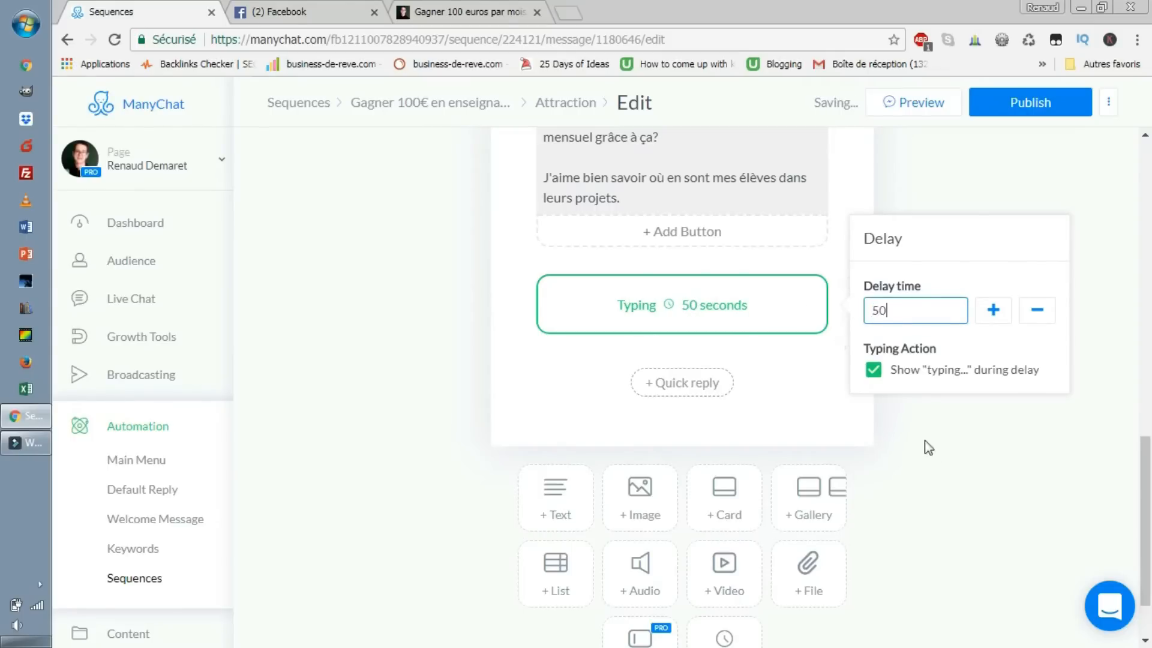
pyautogui.click(954, 459)
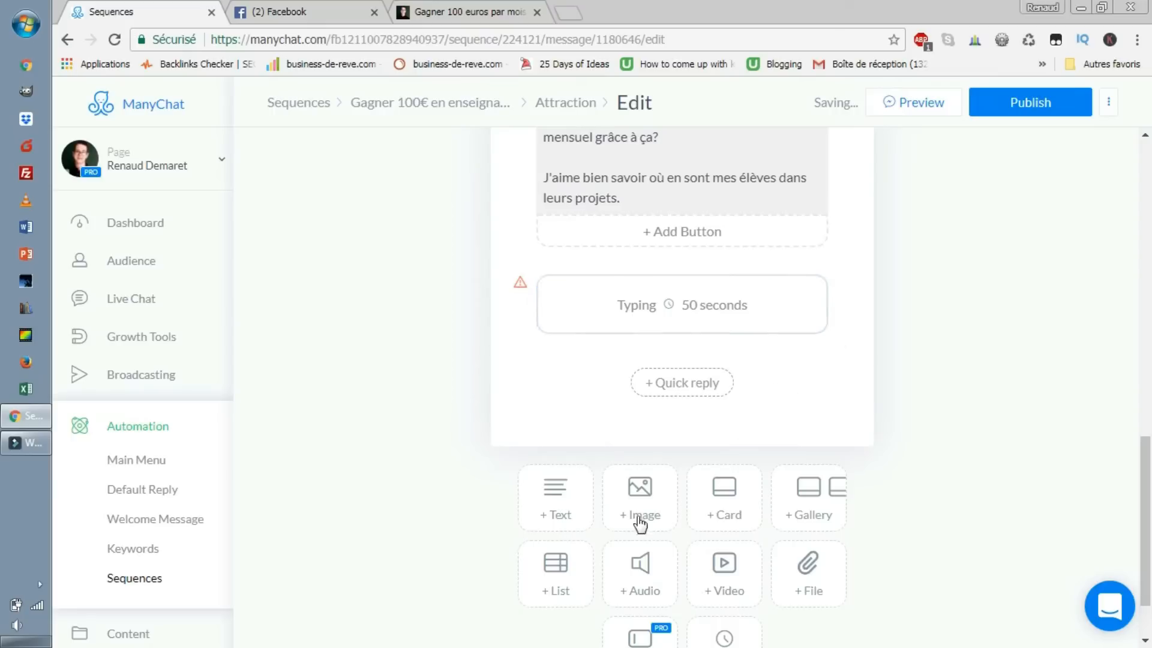
# - Add a text block after the 50-second typing delay and insert the Page Name variable in it
pyautogui.click(546, 510)
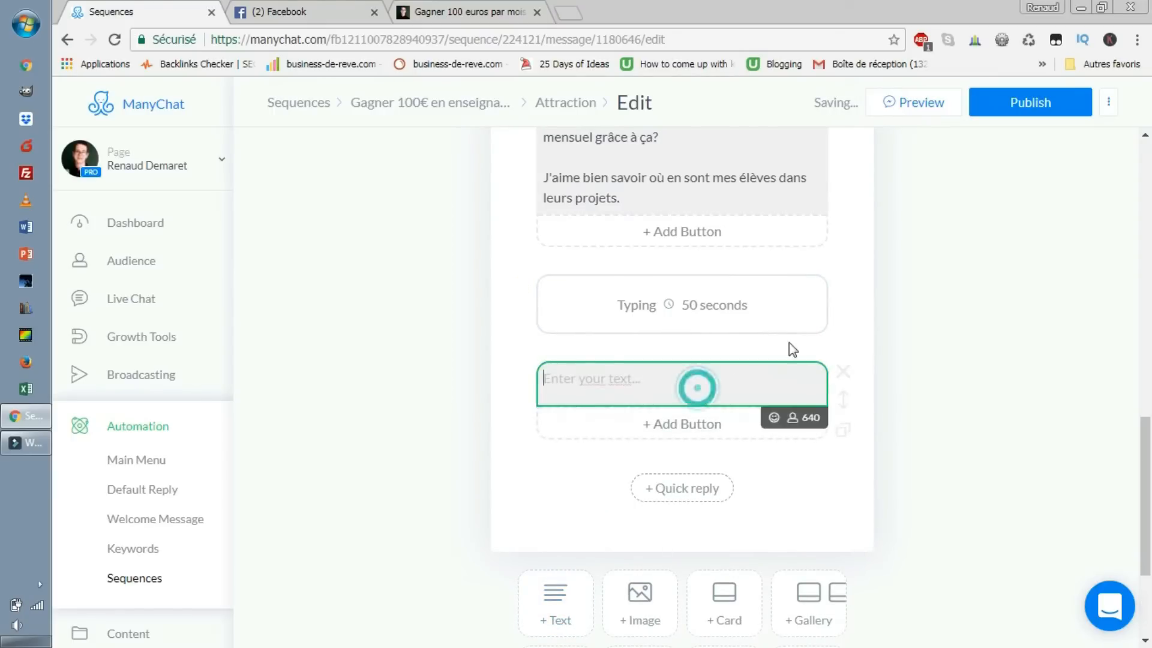
pyautogui.click(774, 420)
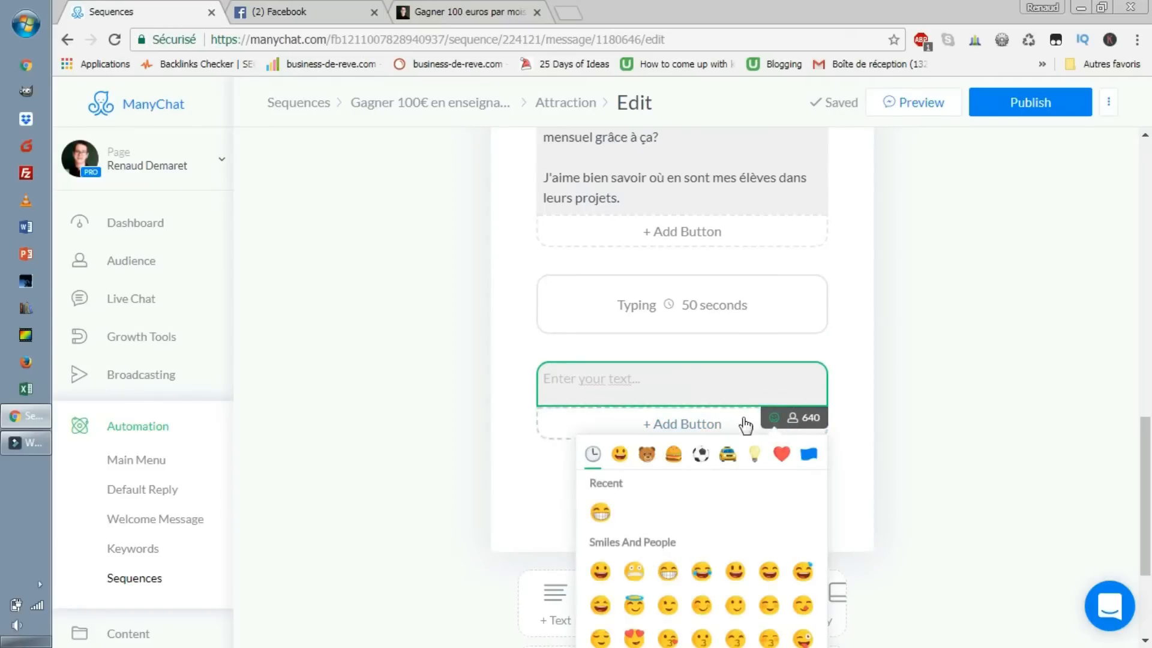
pyautogui.click(776, 419)
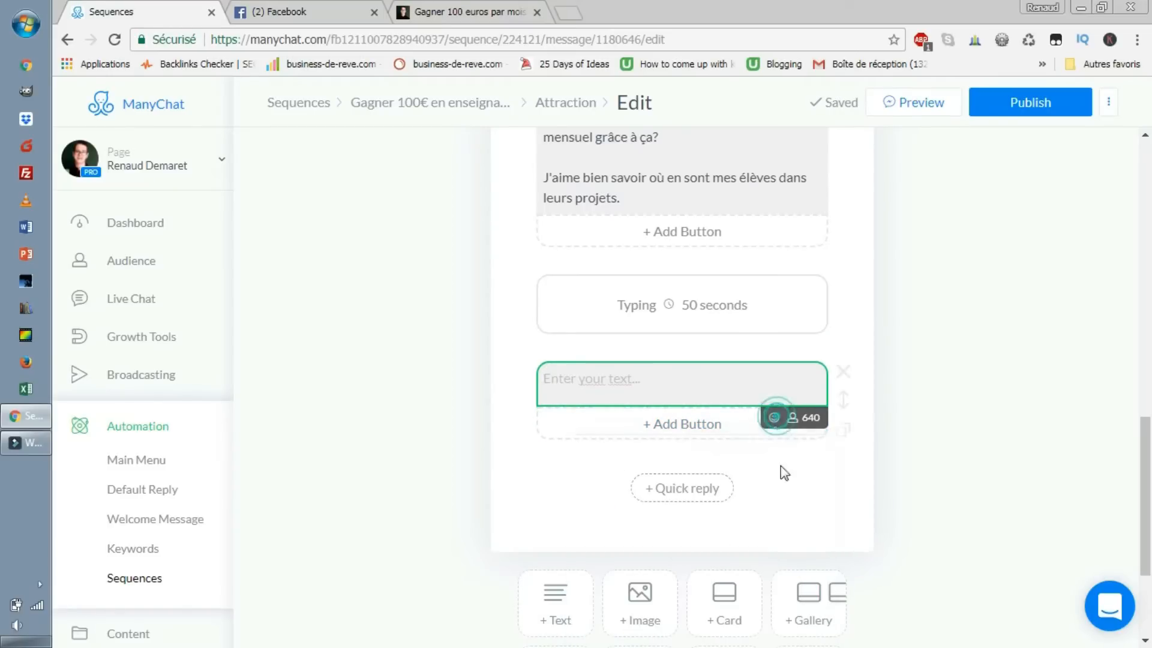
pyautogui.click(793, 420)
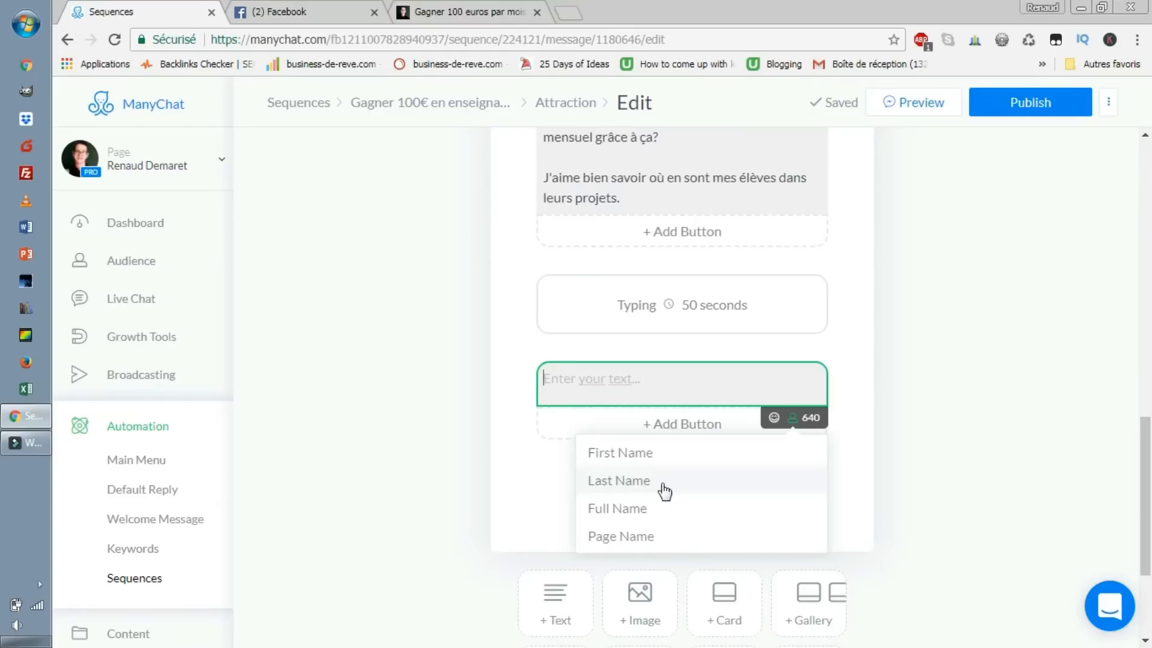
pyautogui.click(665, 536)
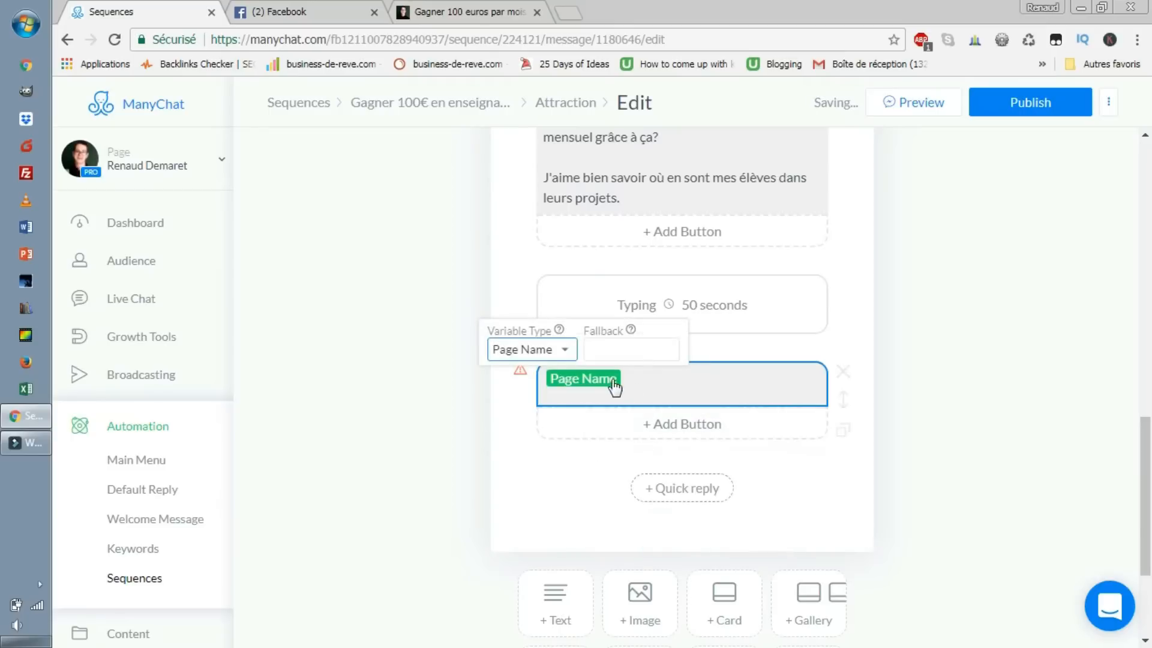
# - Remove the Page Name variable and delete the empty text block from the end of the message
pyautogui.click(564, 353)
pyautogui.click(709, 388)
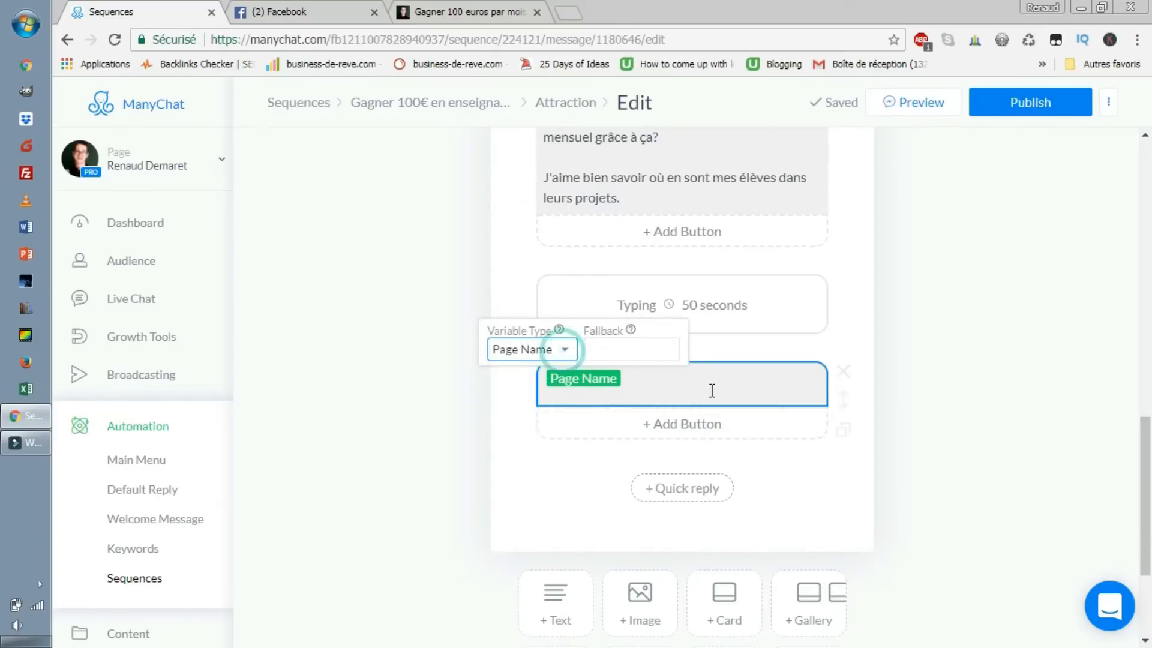
pyautogui.click(718, 390)
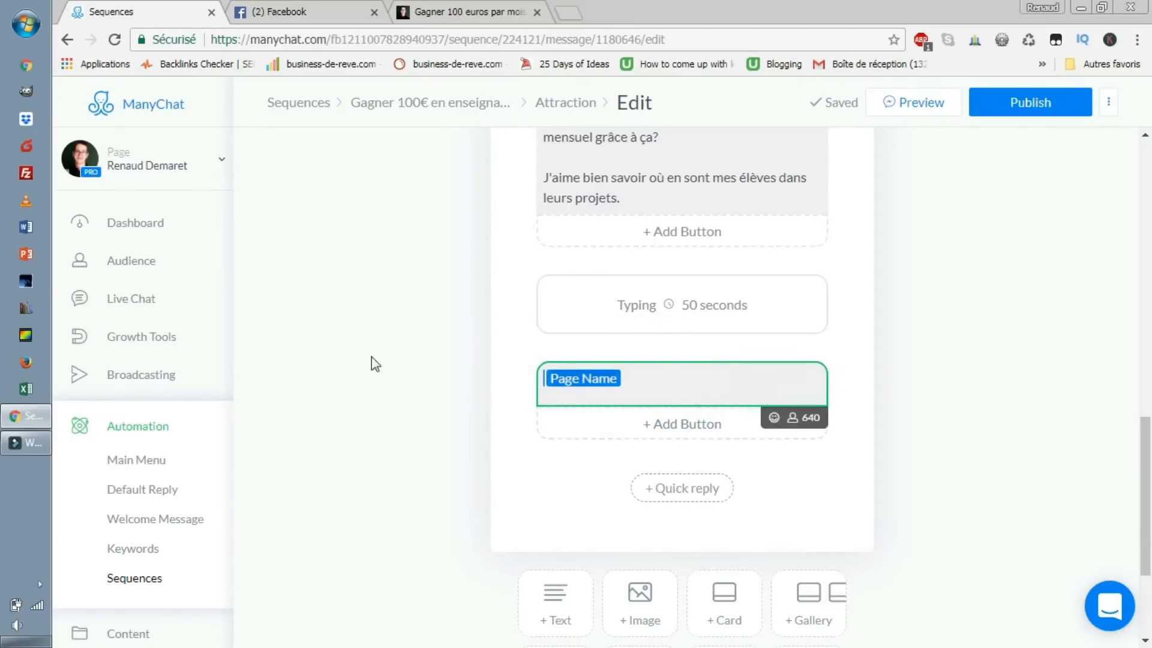
pyautogui.press('BackSpace')
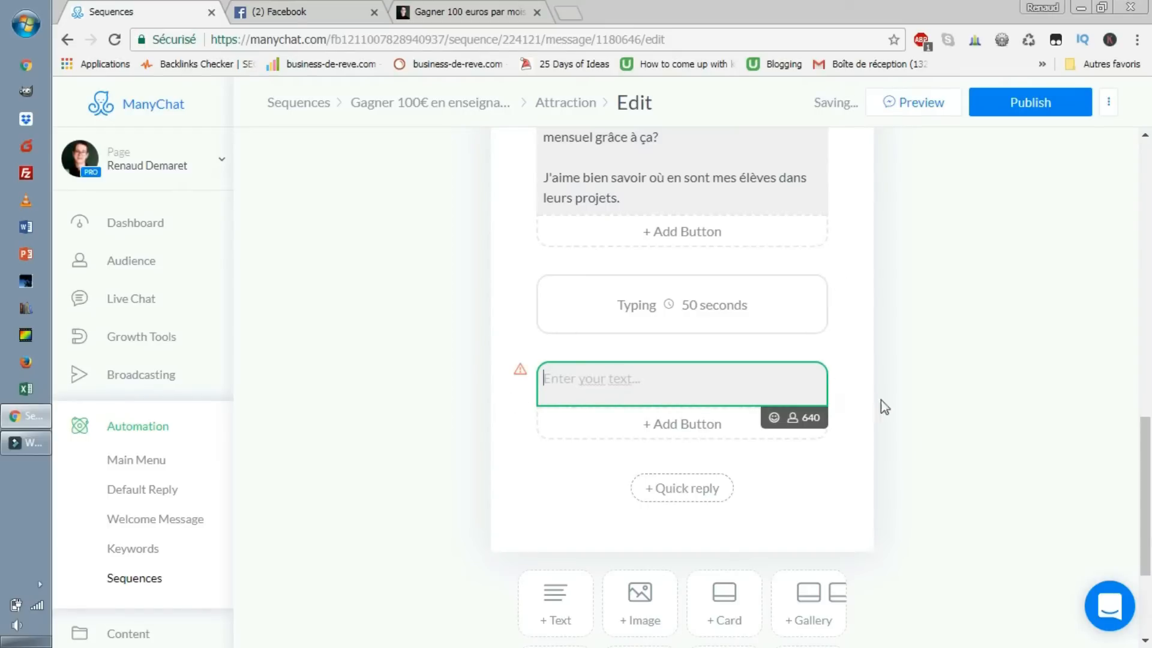
pyautogui.click(843, 372)
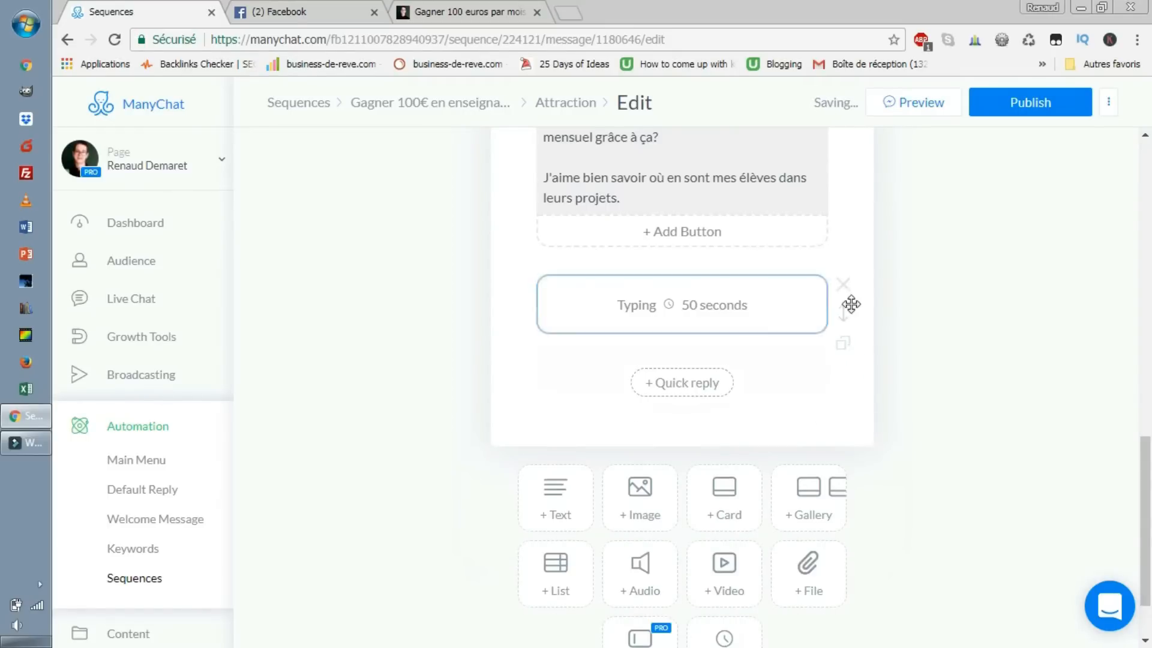
pyautogui.click(843, 285)
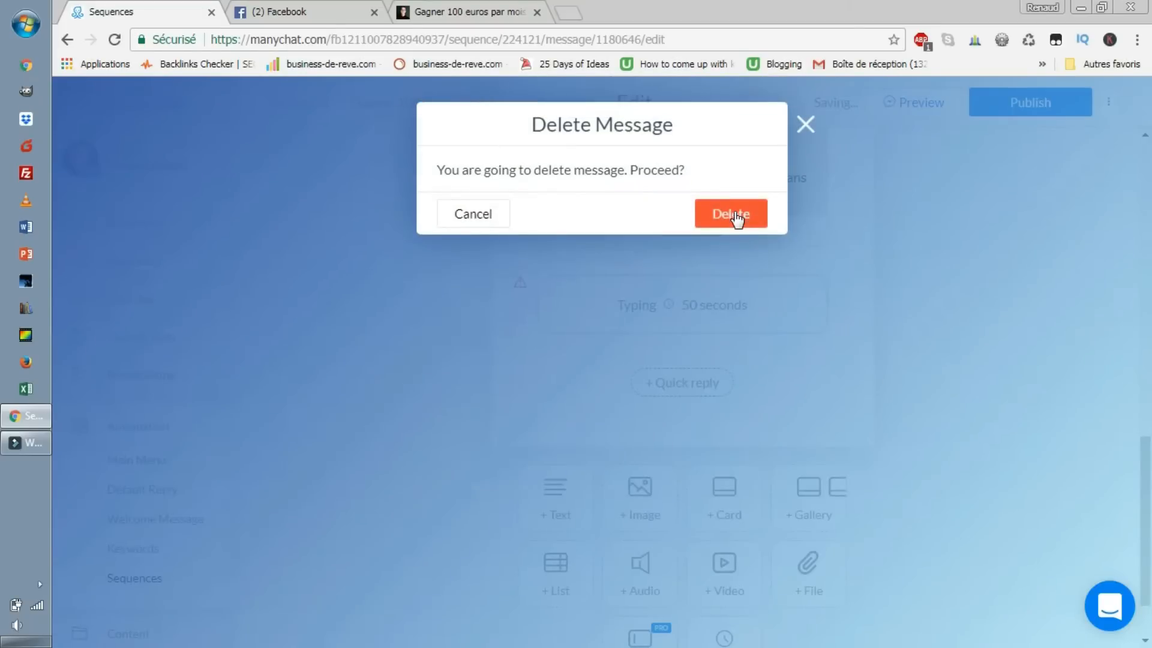
pyautogui.click(472, 214)
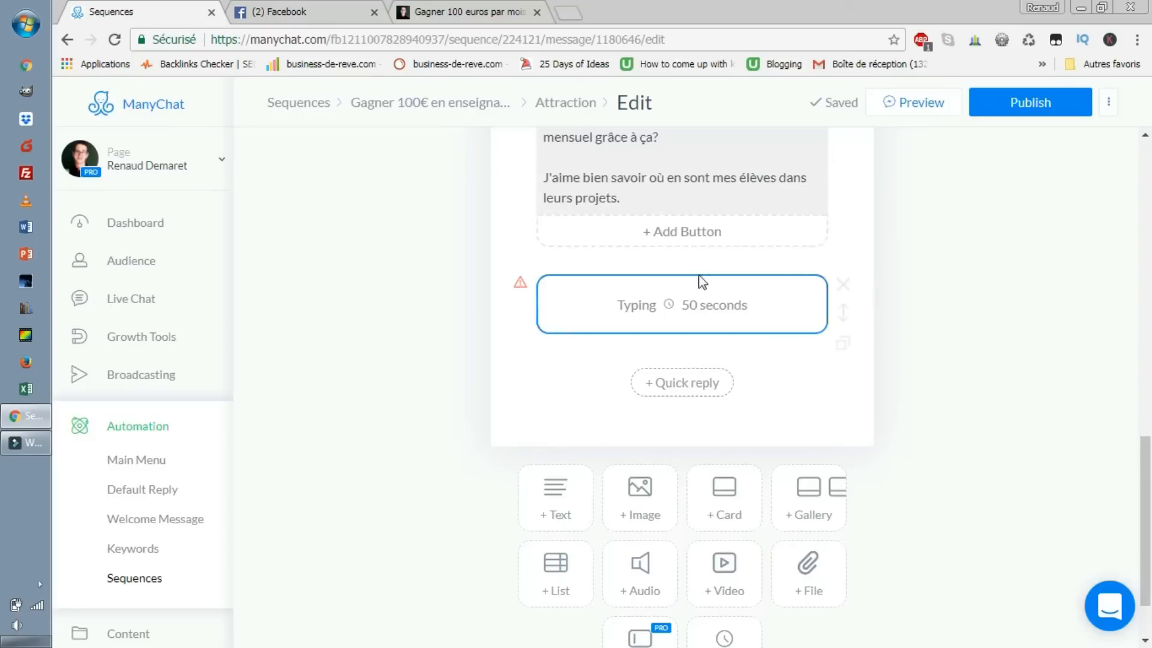
pyautogui.click(842, 287)
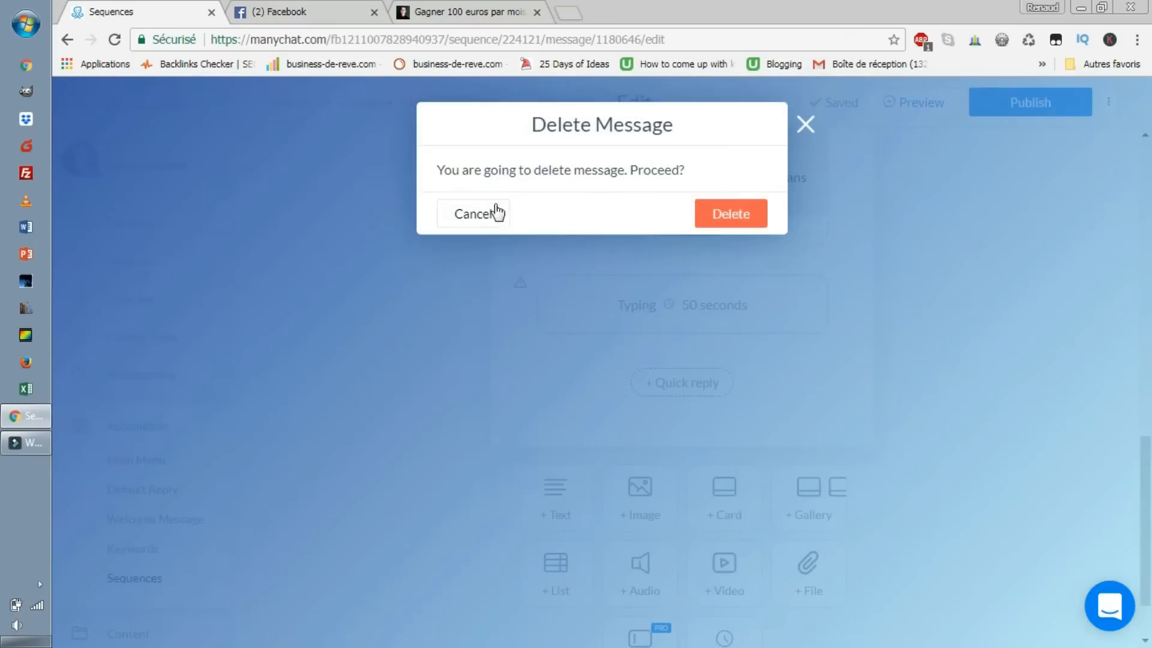
pyautogui.click(496, 213)
pyautogui.click(631, 309)
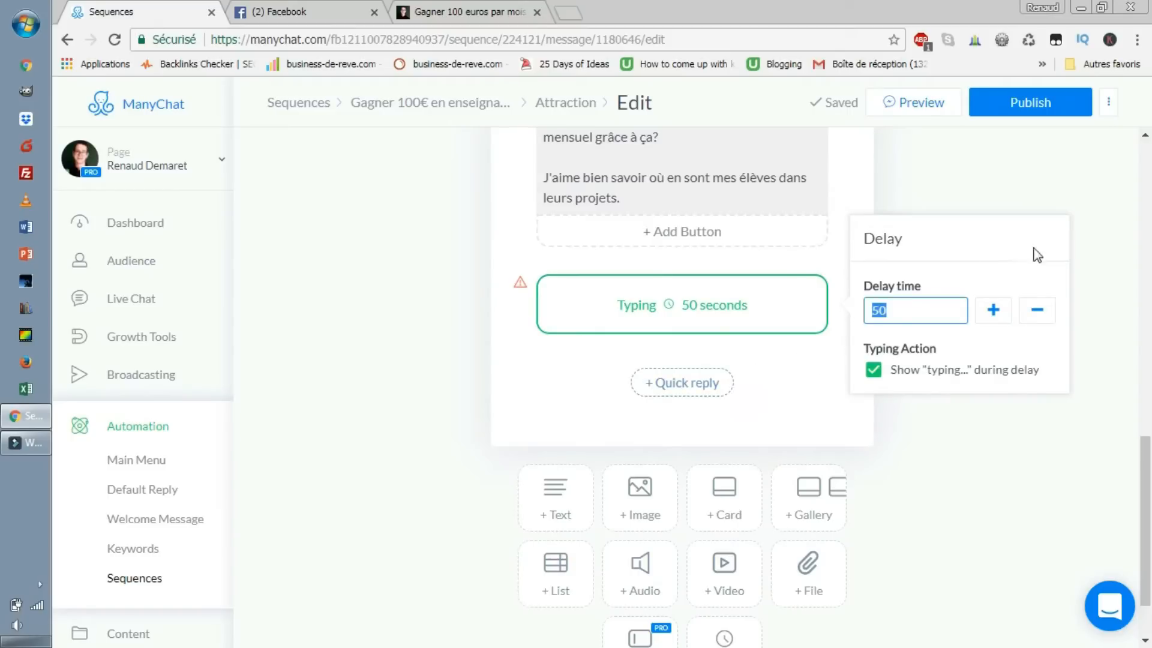
pyautogui.click(954, 475)
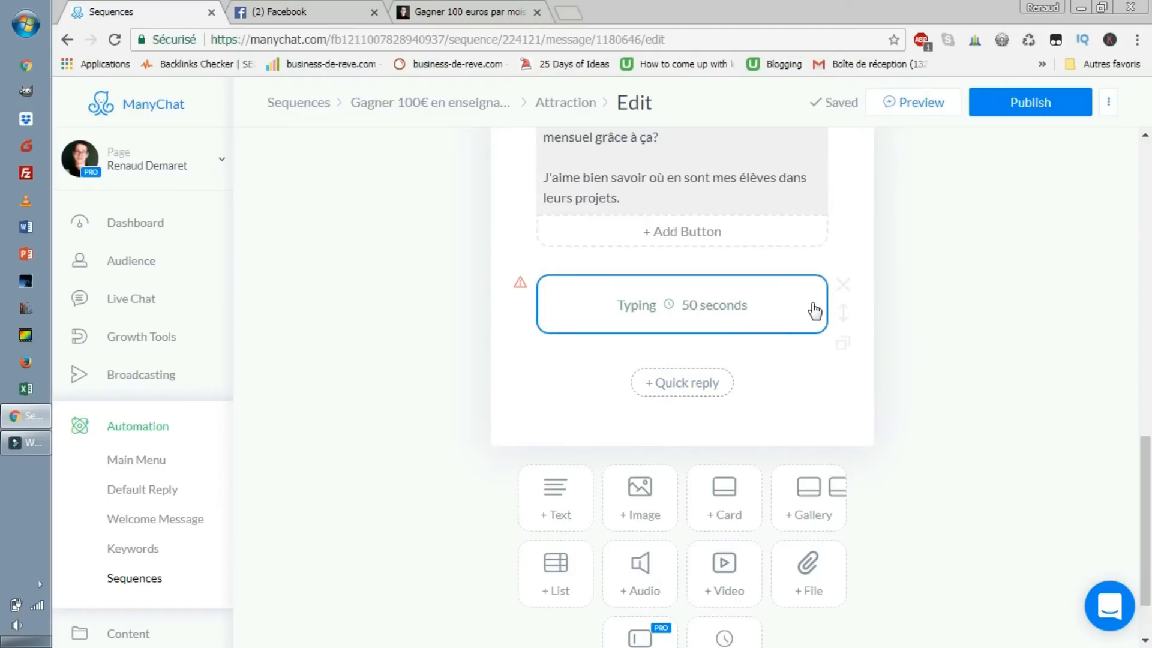
pyautogui.click(843, 285)
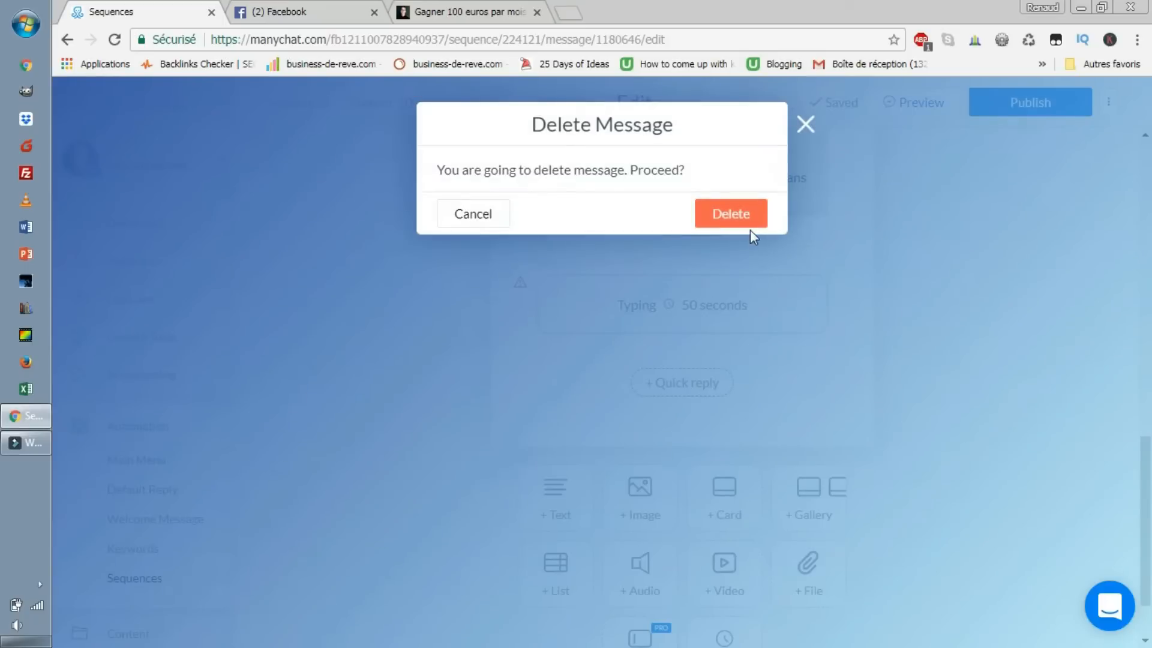
pyautogui.click(805, 127)
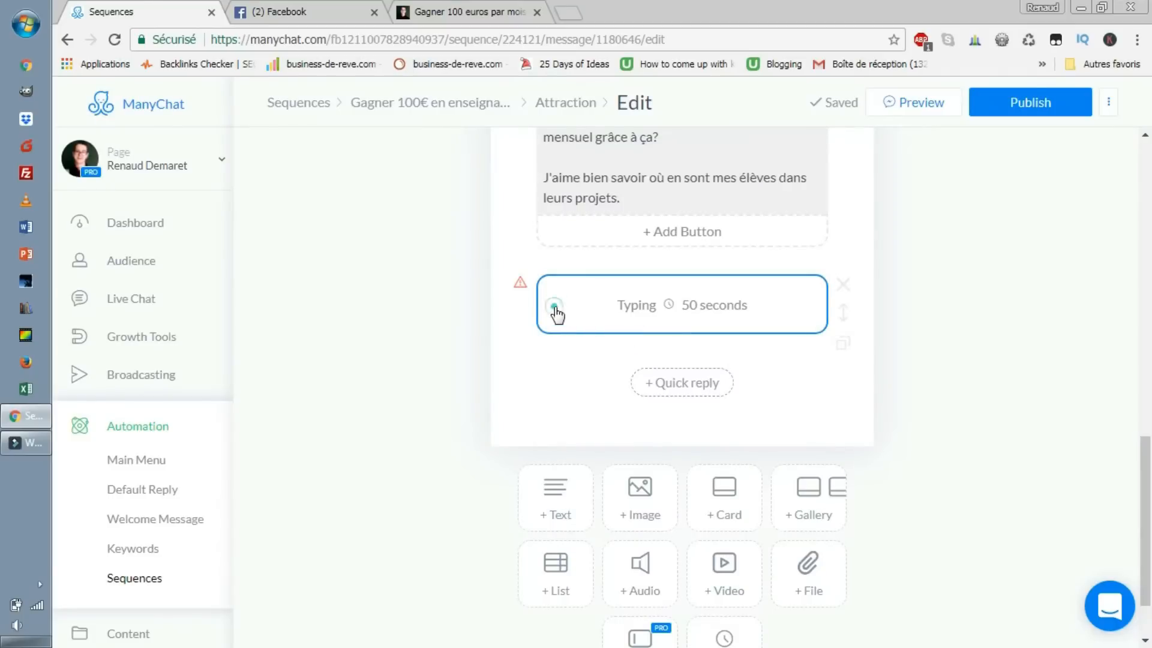
# - Reduce the delay time of the final typing block to 47 seconds
pyautogui.click(552, 310)
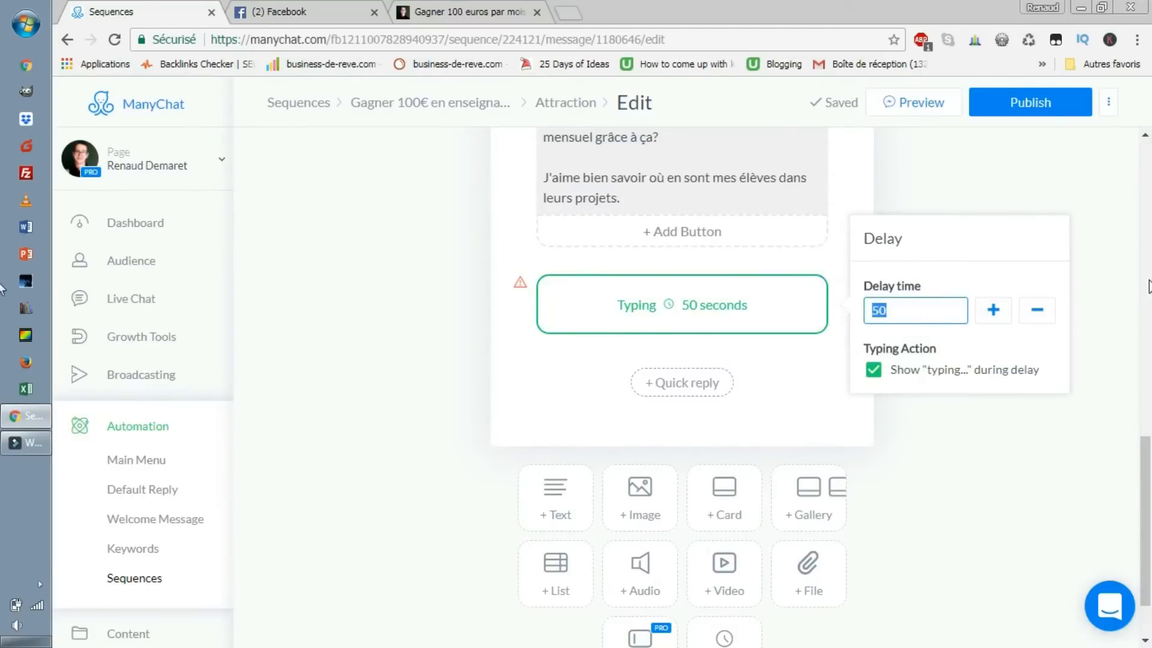
pyautogui.click(1039, 312)
pyautogui.click(1038, 312)
pyautogui.click(1039, 312)
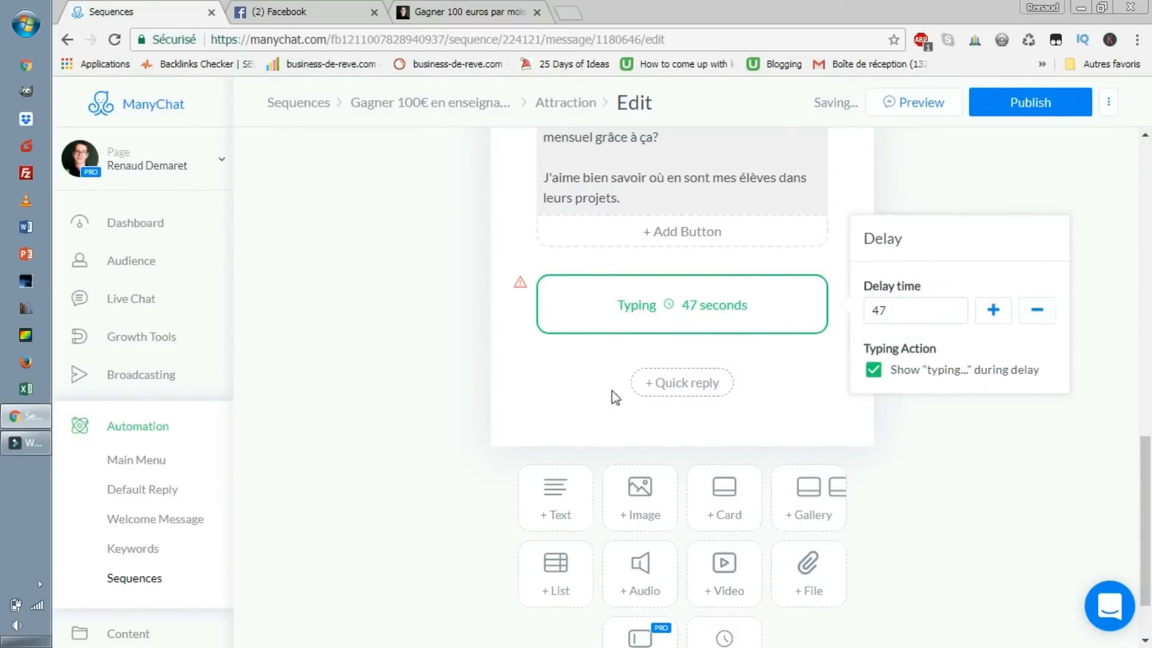
# - Delete the typing delay block at the end of the Attraction message
pyautogui.click(771, 360)
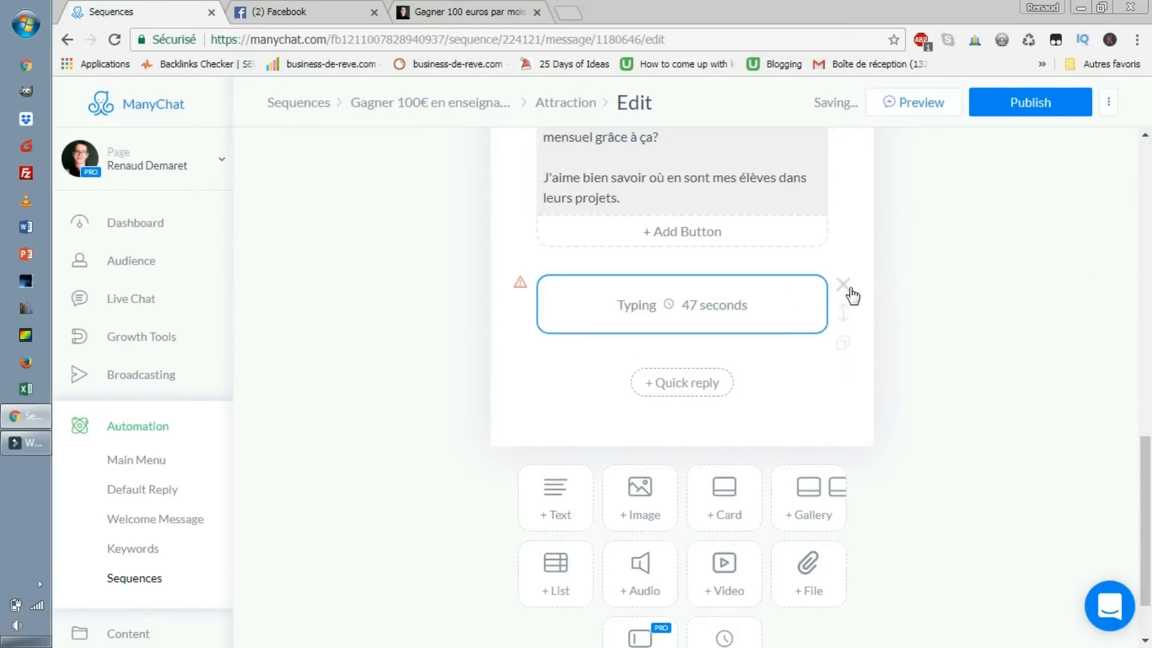
pyautogui.click(843, 285)
pyautogui.click(750, 219)
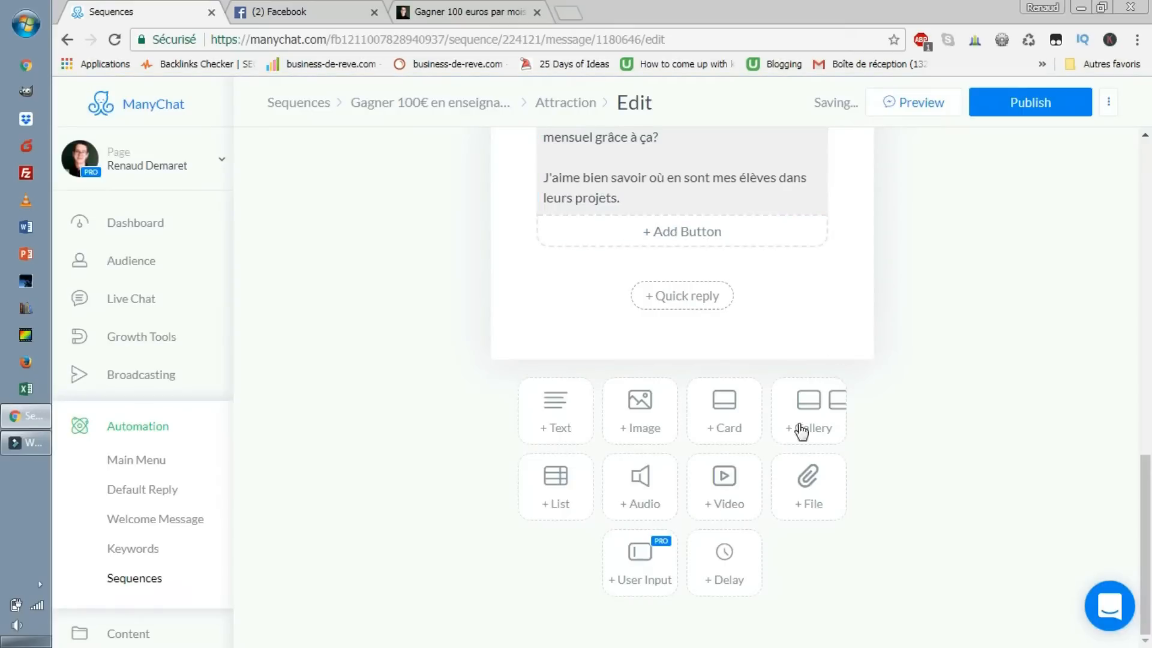
# - Add a video block, look at its file selection dialog without choosing a video, and remove the block
pyautogui.click(724, 501)
pyautogui.click(751, 334)
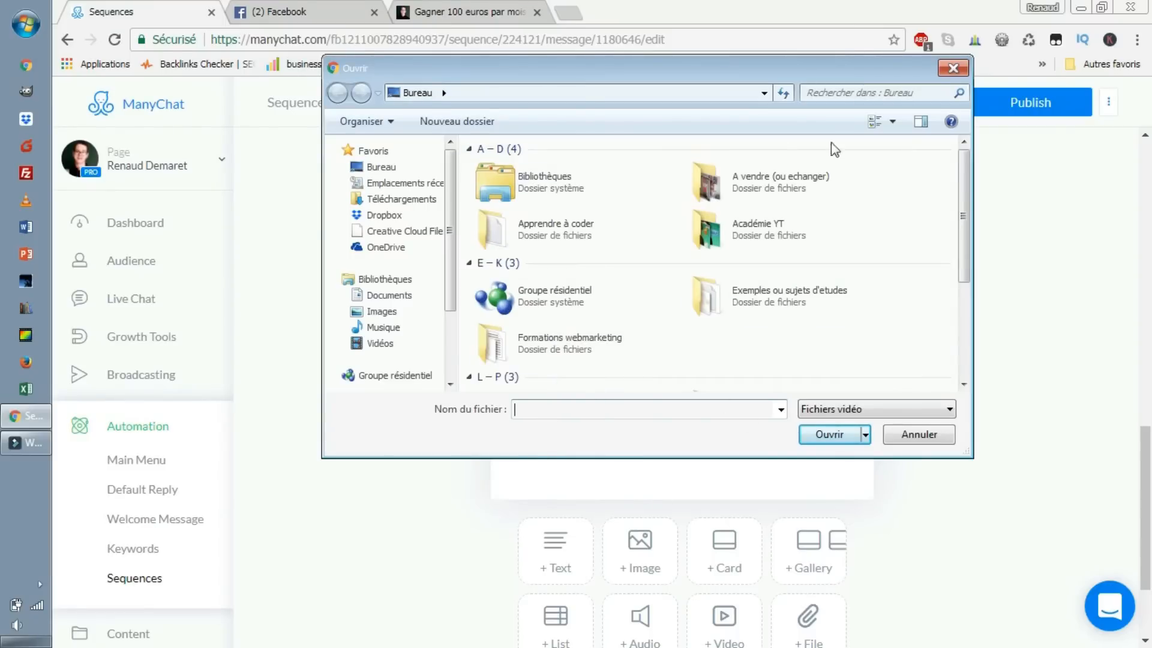
pyautogui.click(951, 68)
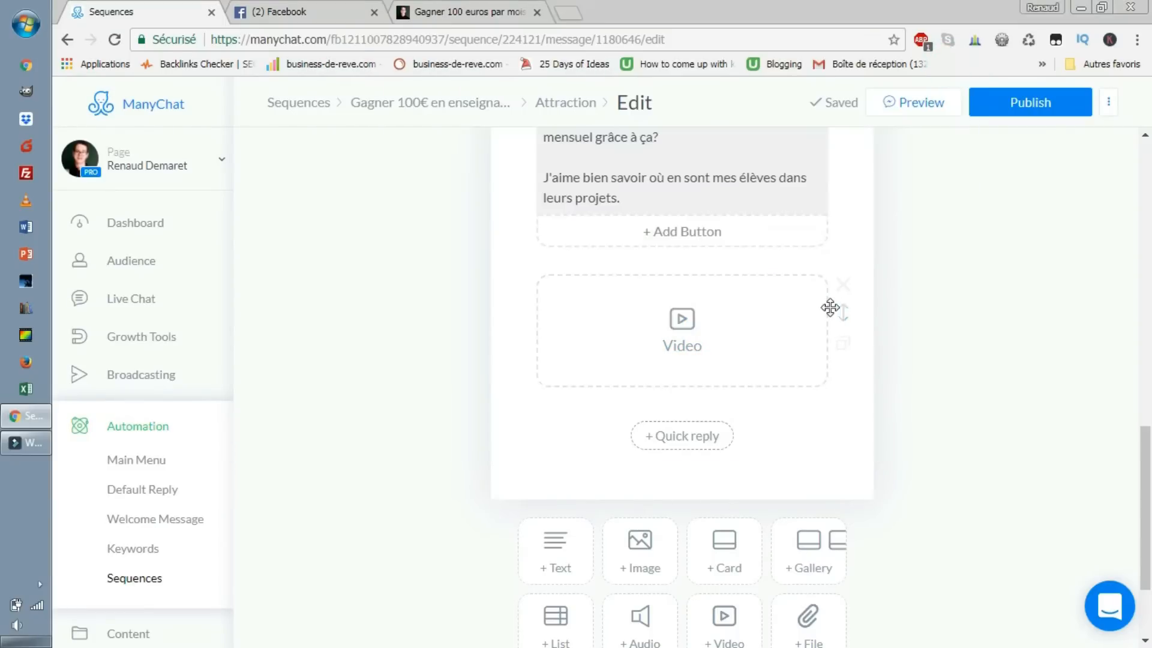
pyautogui.click(843, 290)
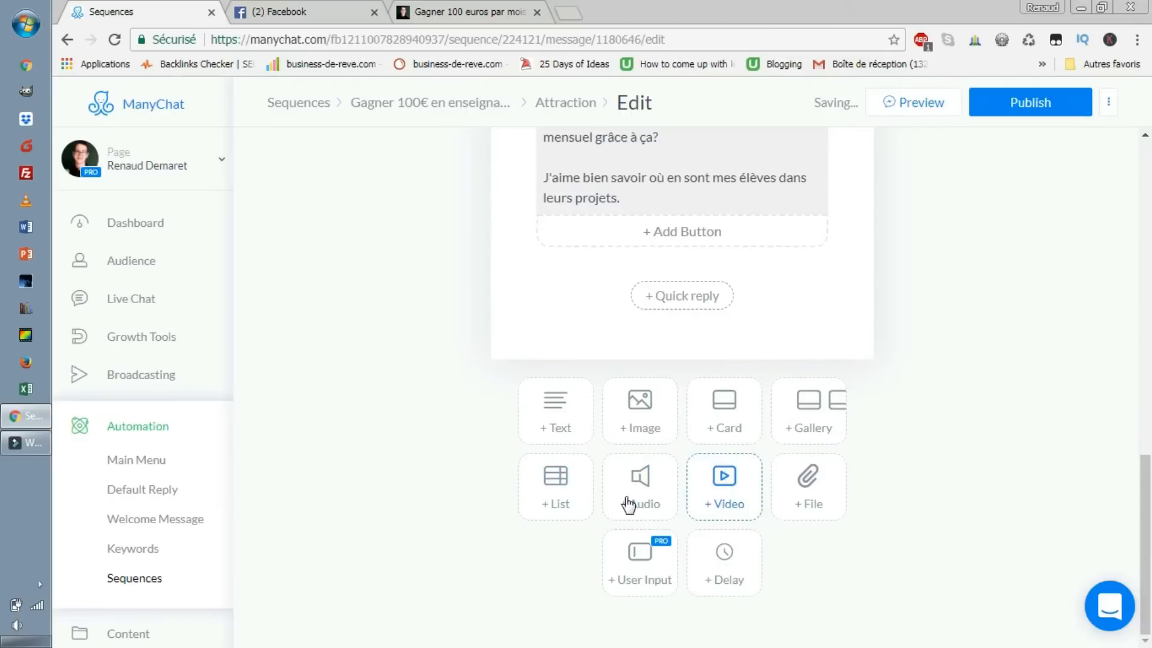
# - Add a file attachment block, look at its file selection dialog without choosing a file, and remove the block
pyautogui.click(817, 498)
pyautogui.click(727, 322)
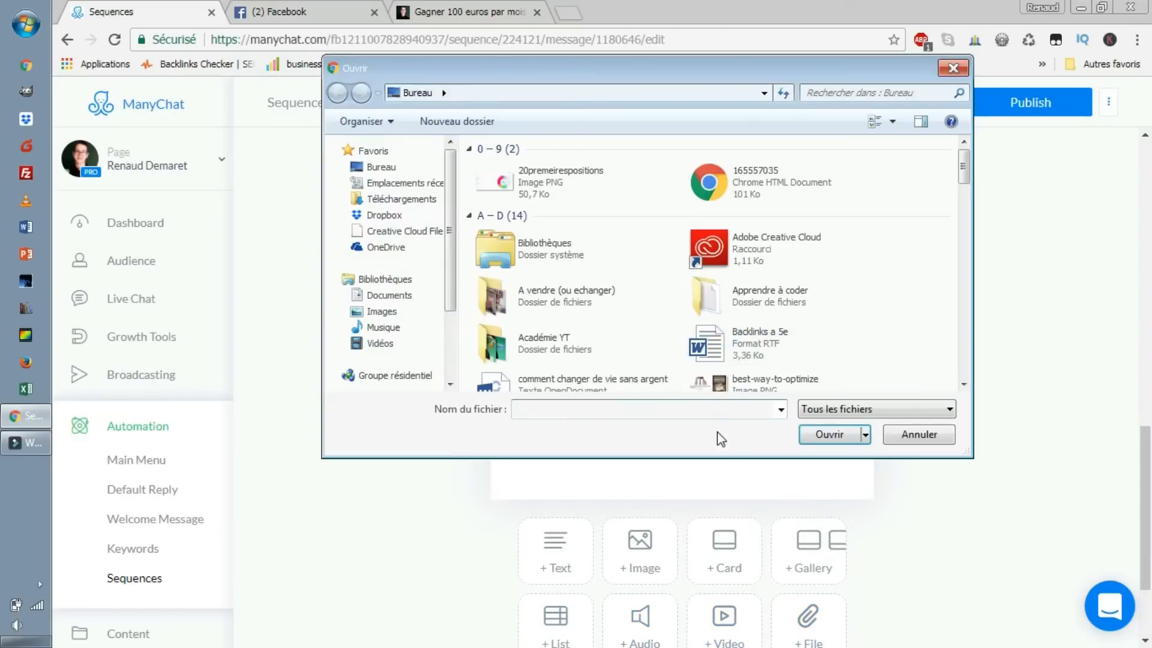
pyautogui.click(943, 433)
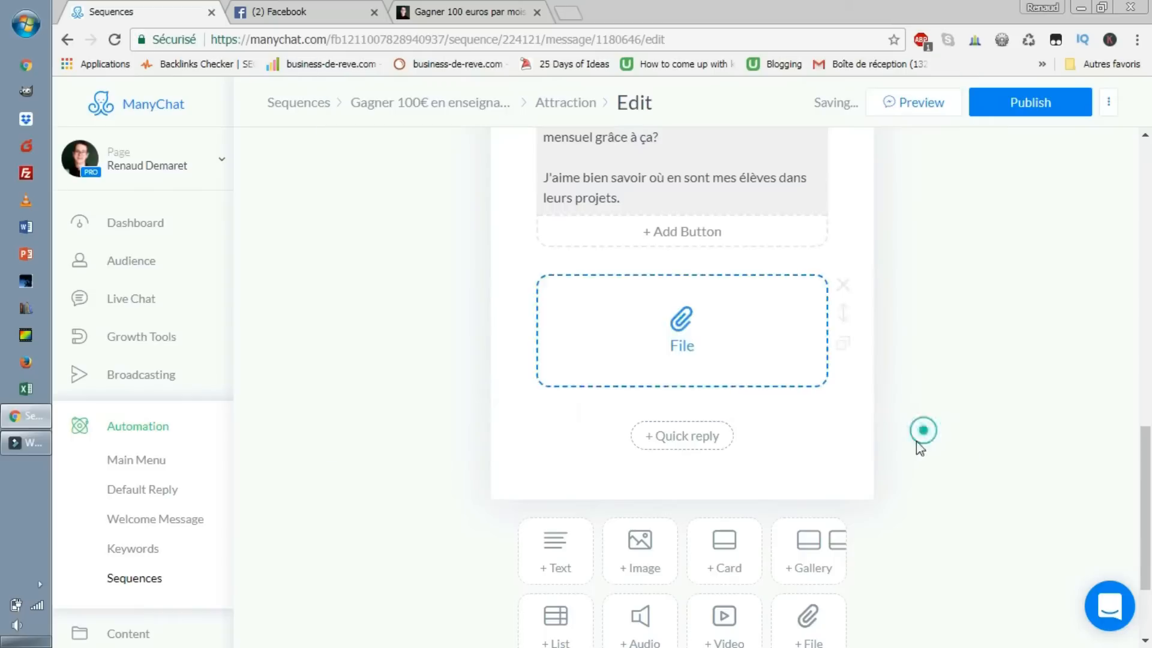
pyautogui.click(847, 289)
# - Add a gallery block at the end of the message and inspect its first card's image selection without choosing an image
pyautogui.click(812, 430)
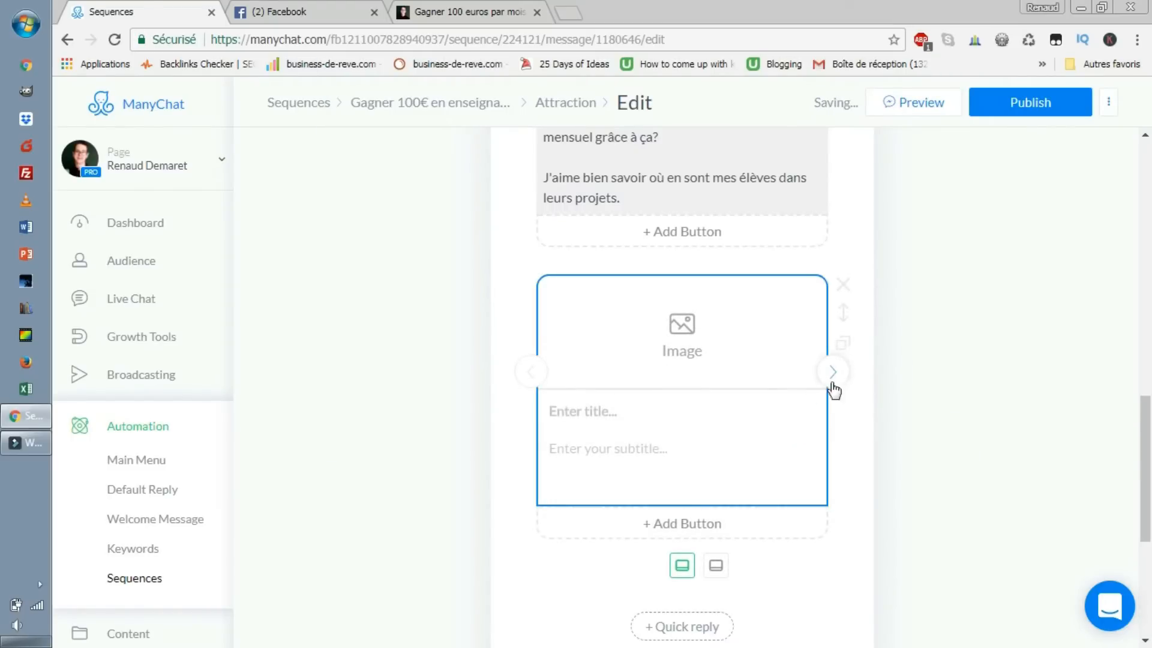
pyautogui.click(675, 356)
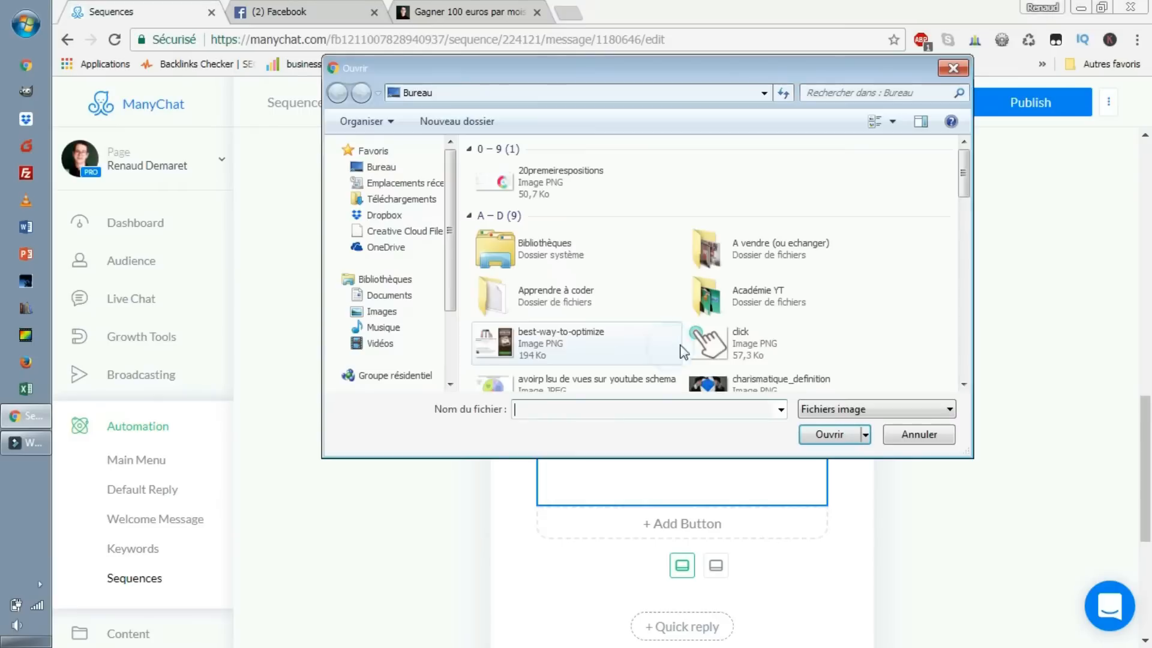
pyautogui.click(943, 435)
pyautogui.click(832, 372)
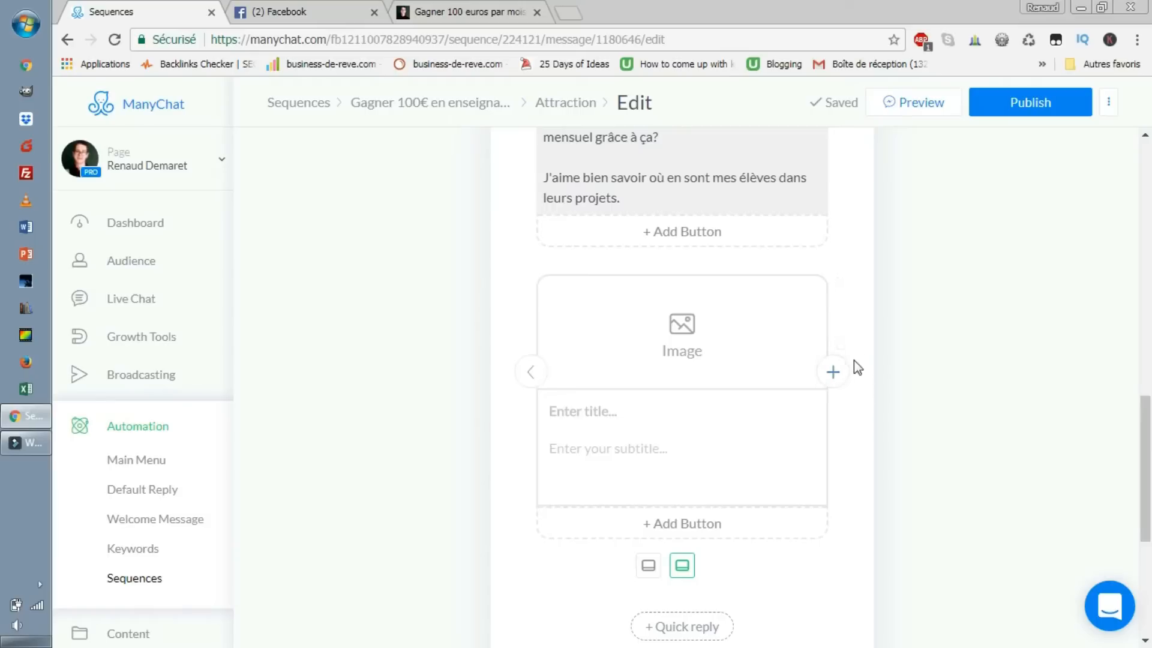
pyautogui.click(530, 372)
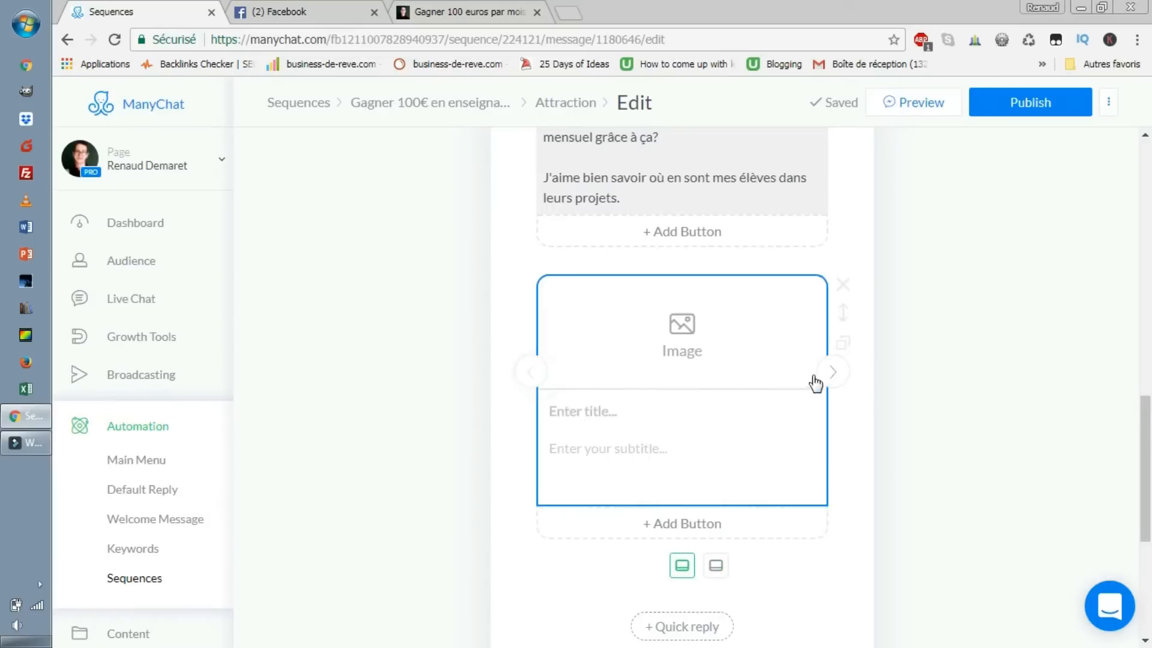
pyautogui.click(712, 329)
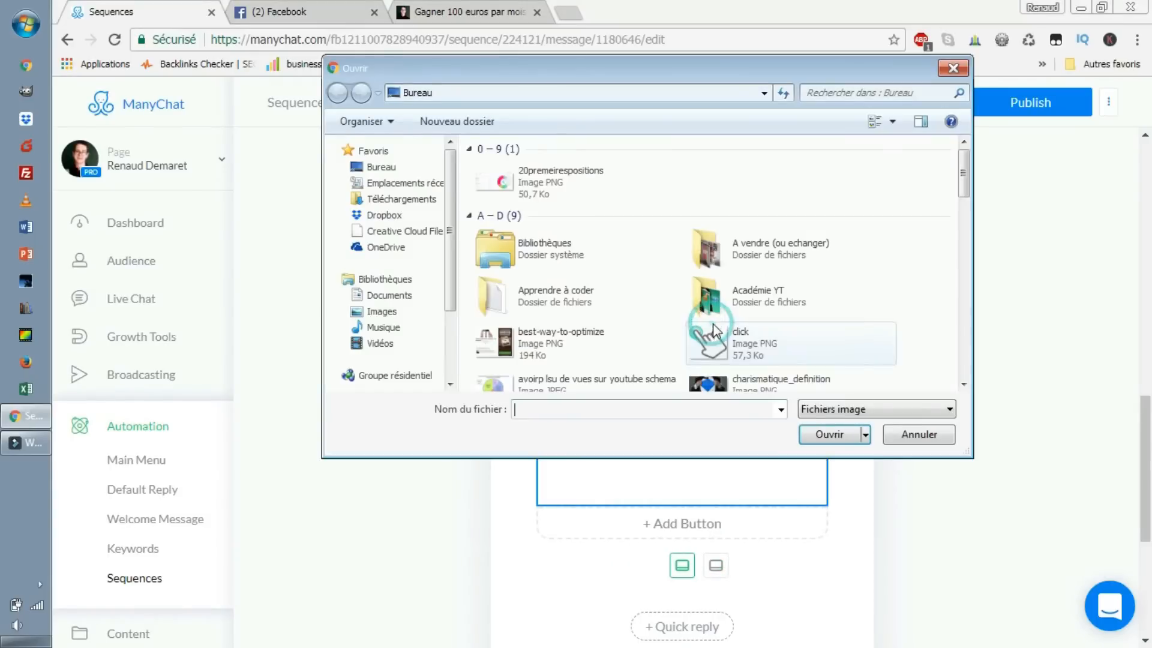
pyautogui.click(953, 442)
# - Check the second gallery card's image selection without choosing an image and add a third card to the gallery
pyautogui.click(834, 373)
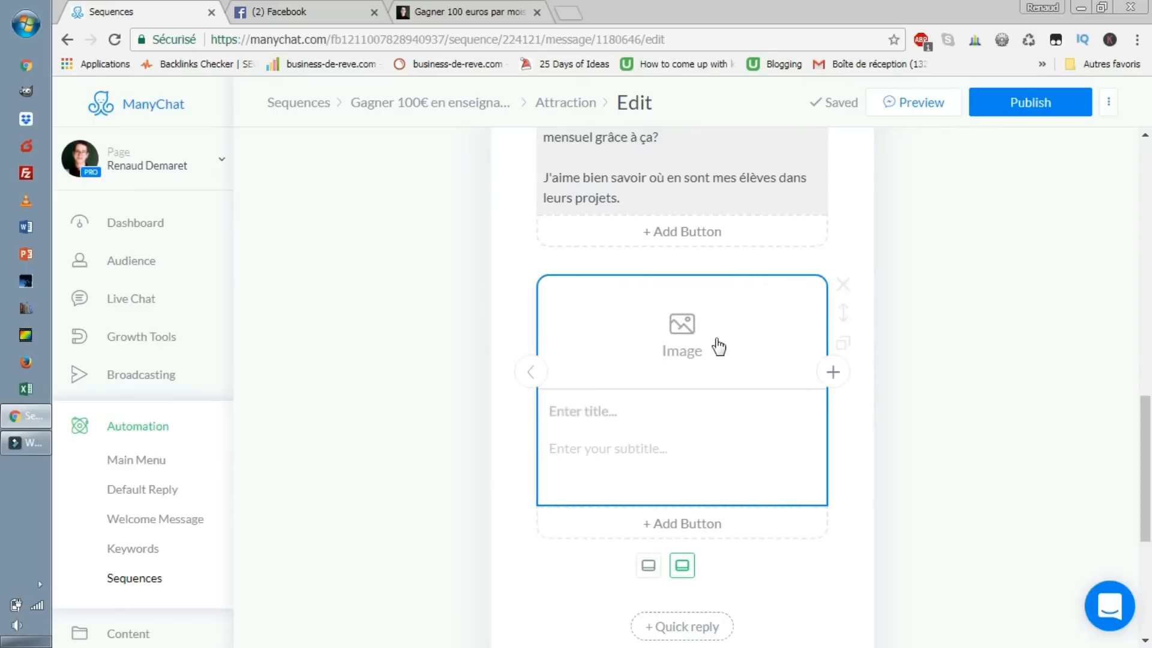
pyautogui.click(718, 346)
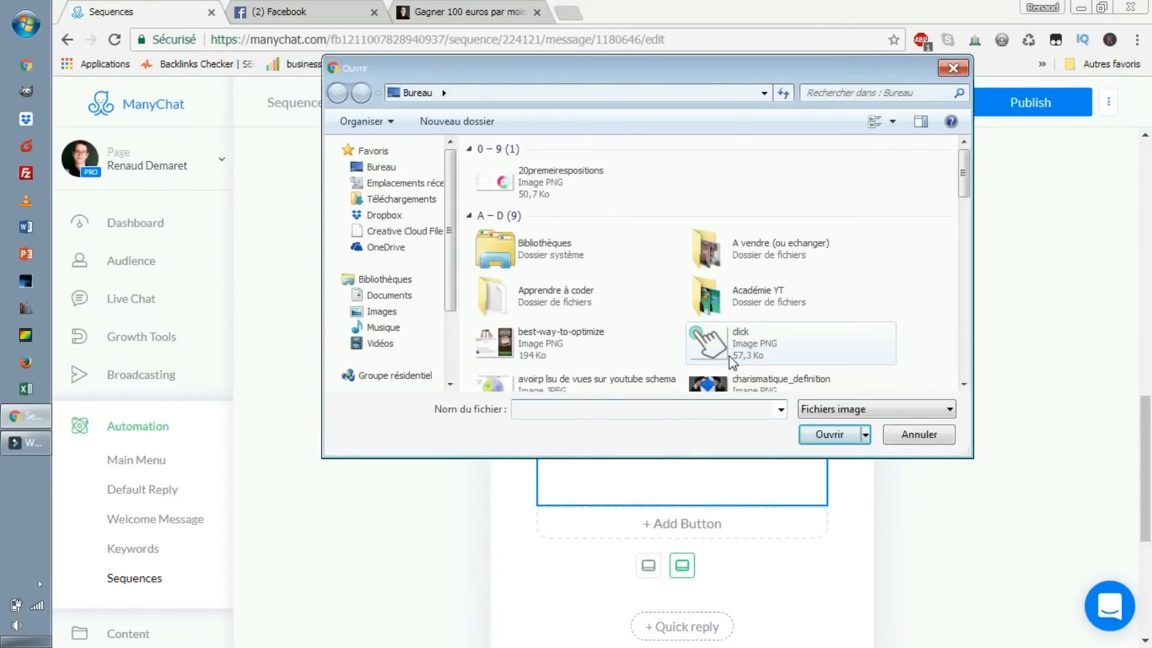
pyautogui.click(919, 434)
pyautogui.click(831, 370)
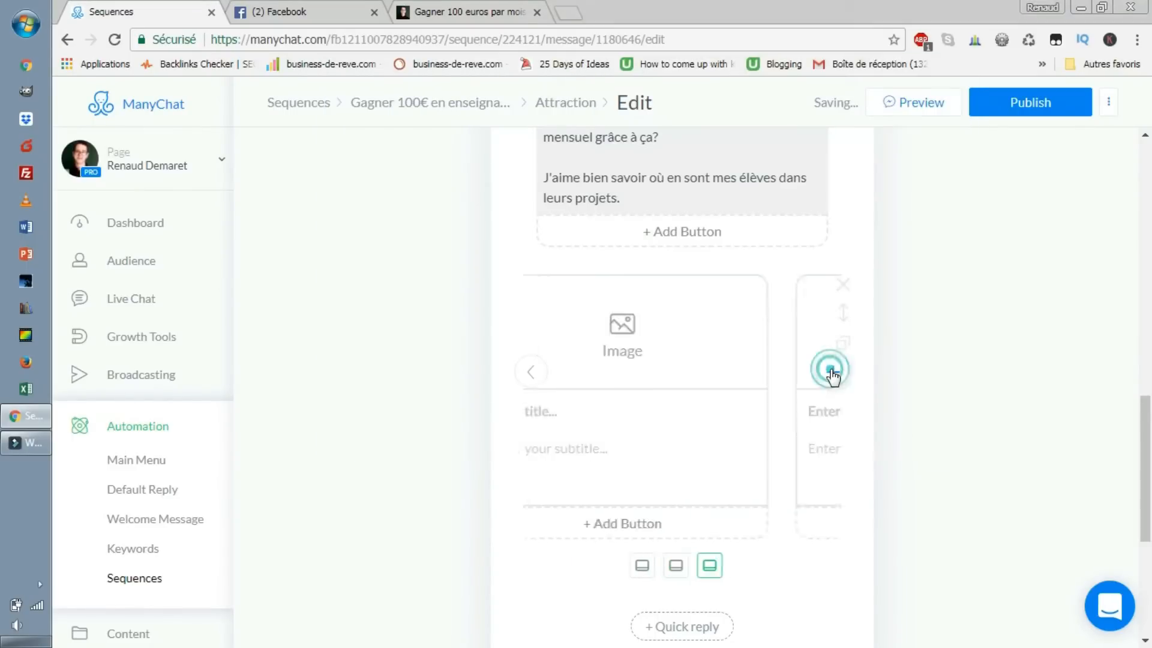
# - Enter "dffsdf" as the title and "sfsdfs" as the subtitle of the third gallery card
pyautogui.click(629, 402)
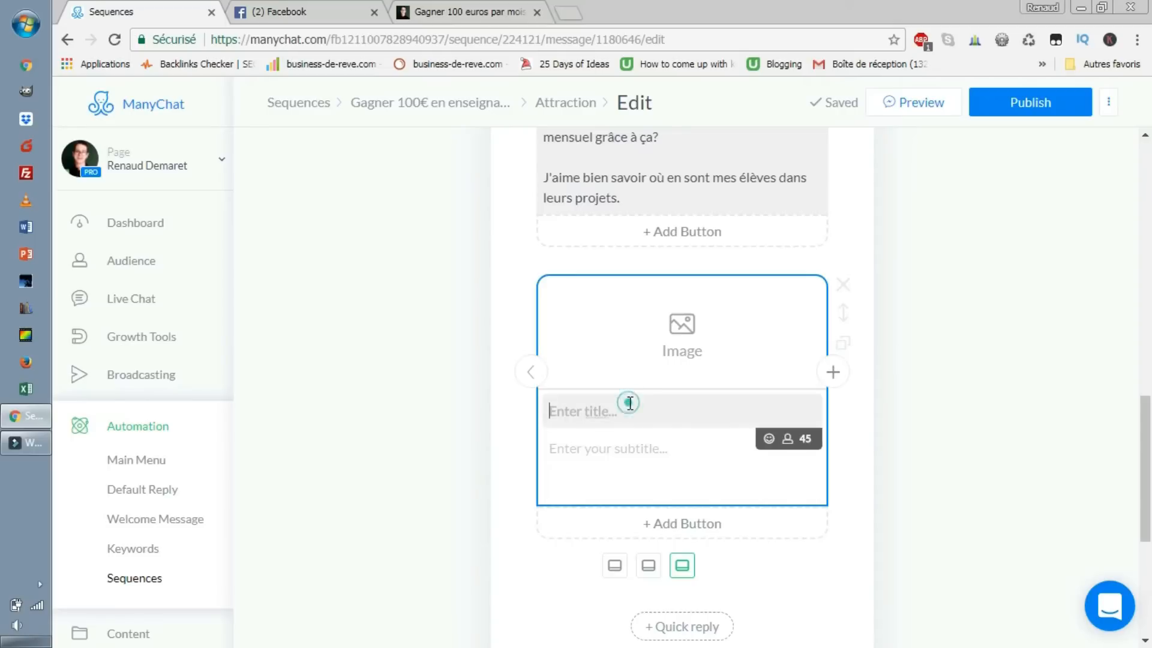
pyautogui.write('dffsdf')
pyautogui.click(649, 465)
pyautogui.write('sfsdfs')
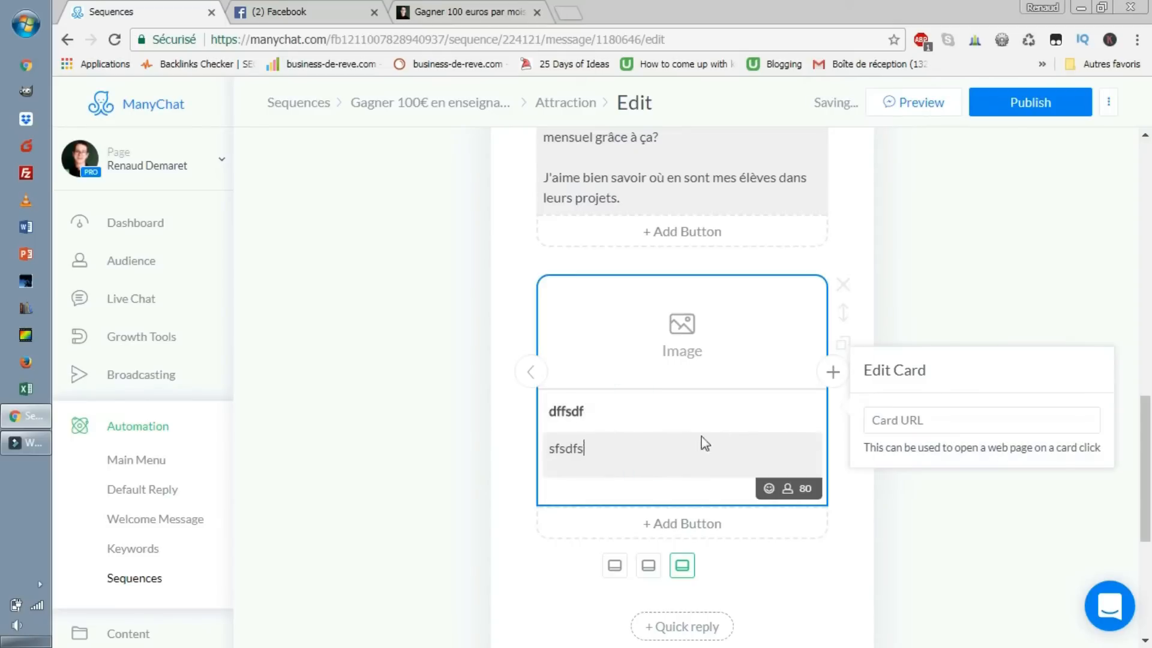
# - Complete the third card's subtitle as "sfsdfsdf" and delete all the gallery's cards to remove the gallery block from the message
pyautogui.write('df')
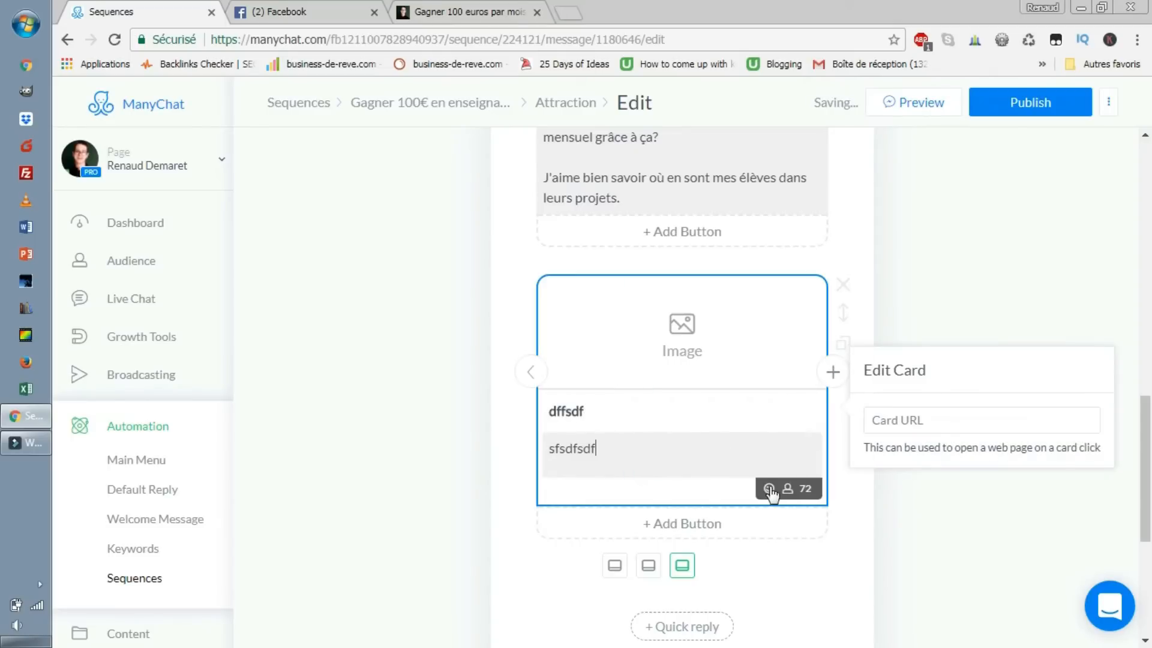
pyautogui.click(842, 286)
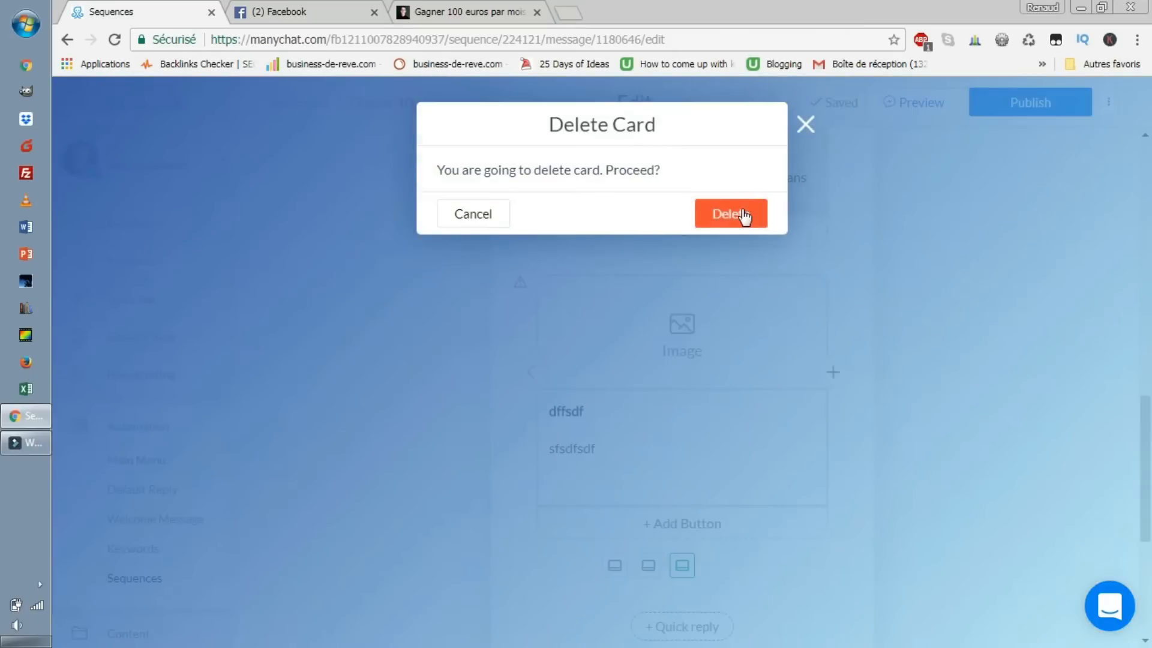
pyautogui.click(743, 216)
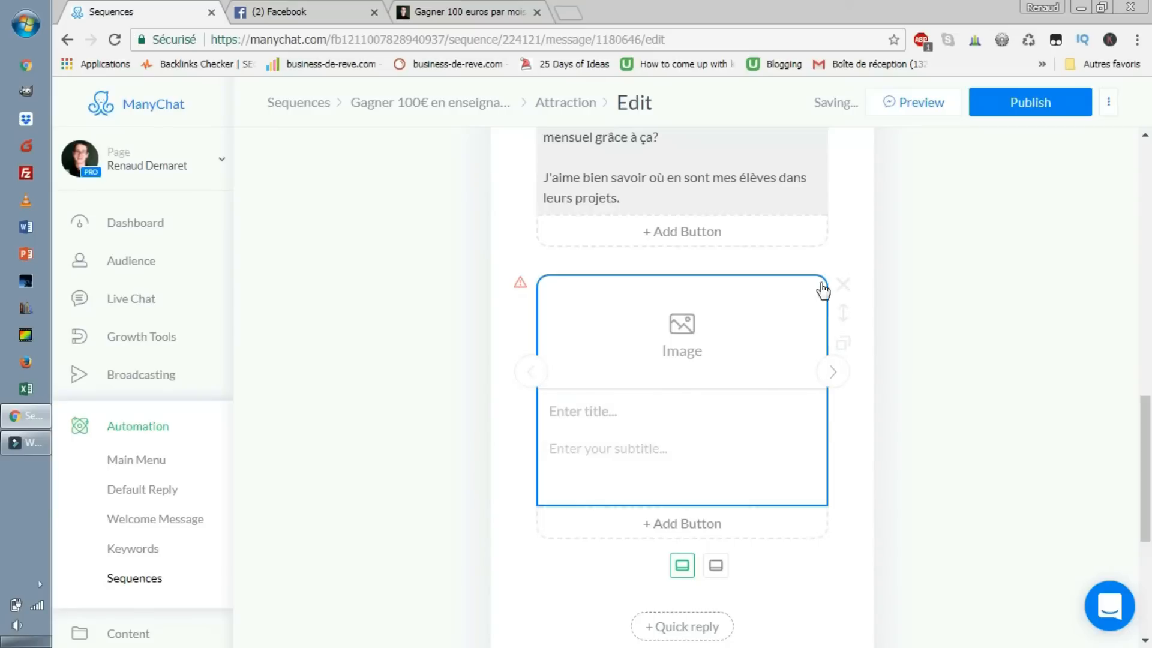
pyautogui.click(844, 290)
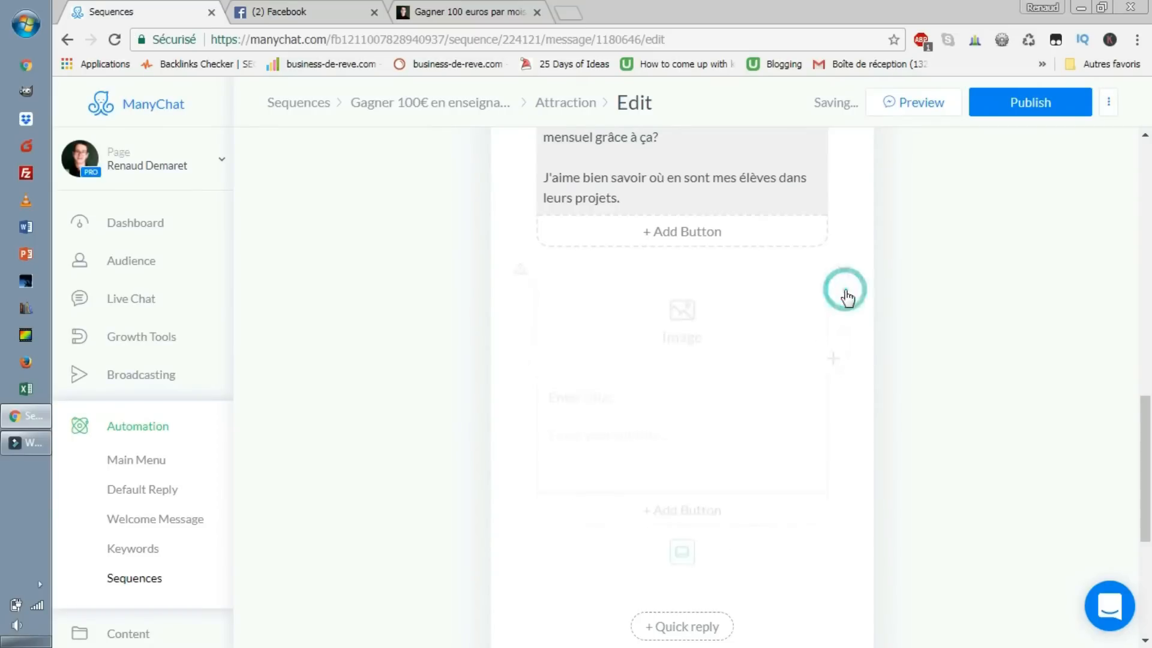
pyautogui.scroll(15, 767, 384)
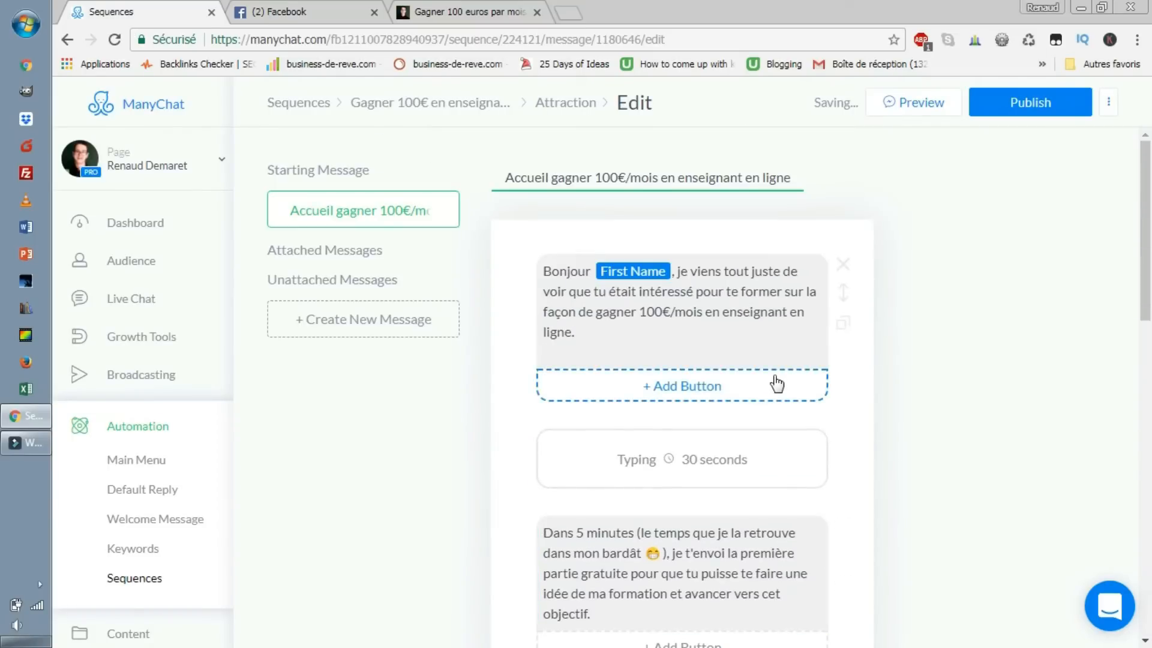
# - Add a list block at the end of the message, look over its elements, and remove the block
pyautogui.scroll(-15, 777, 383)
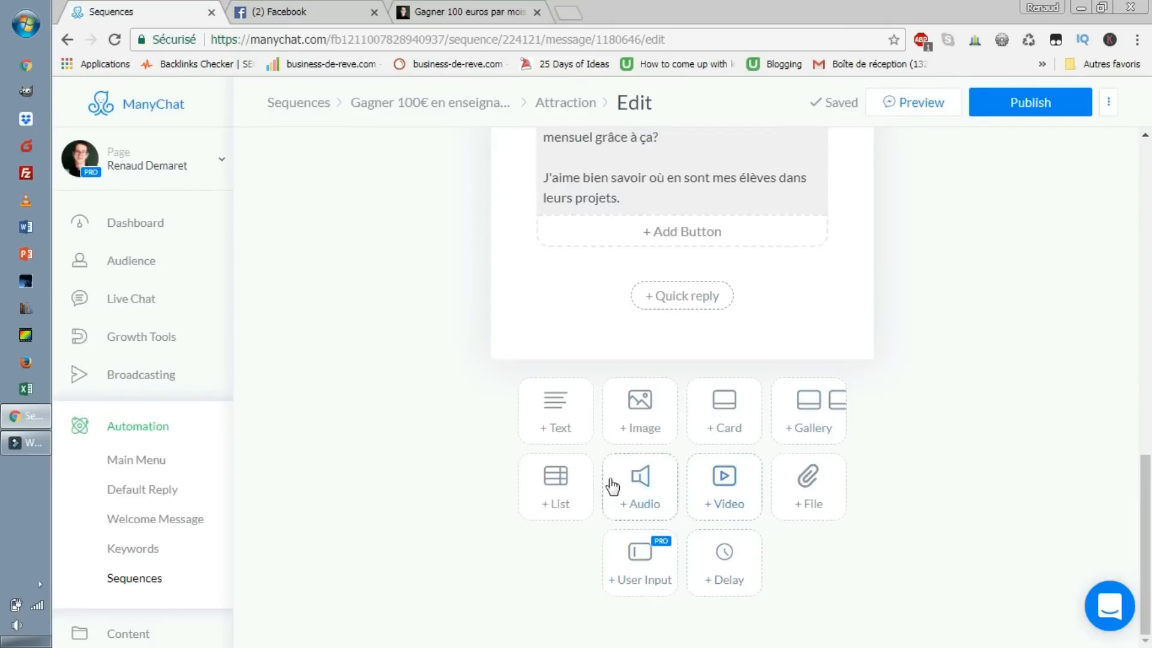
pyautogui.click(565, 502)
pyautogui.rightClick(565, 494)
pyautogui.click(536, 278)
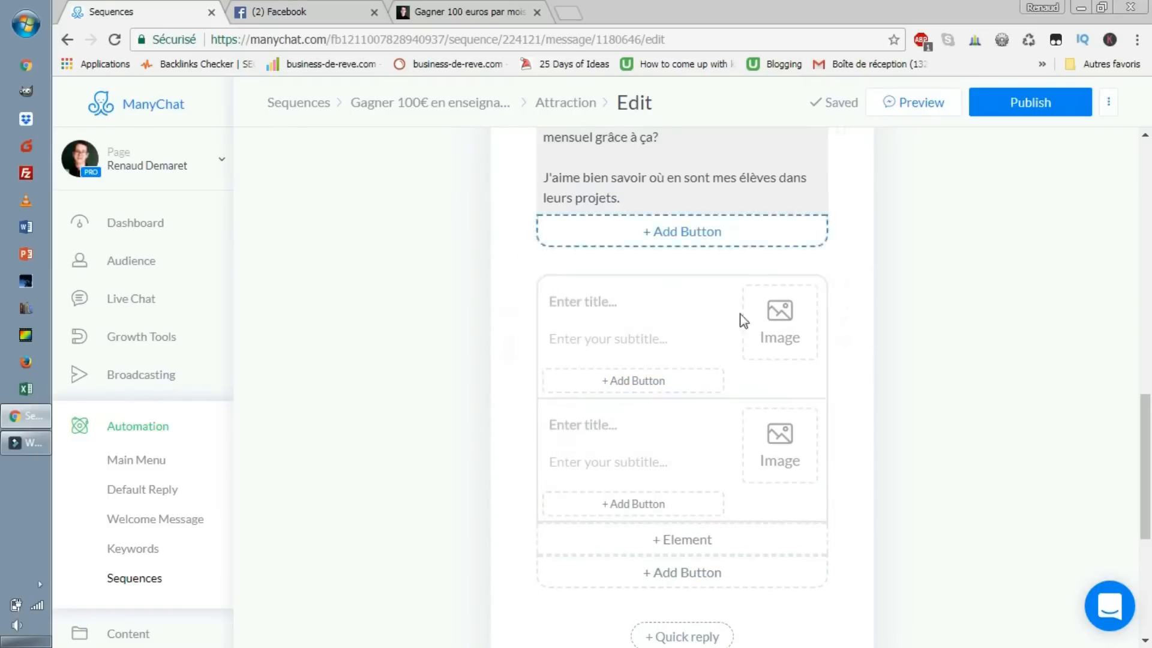
pyautogui.scroll(-2, 762, 336)
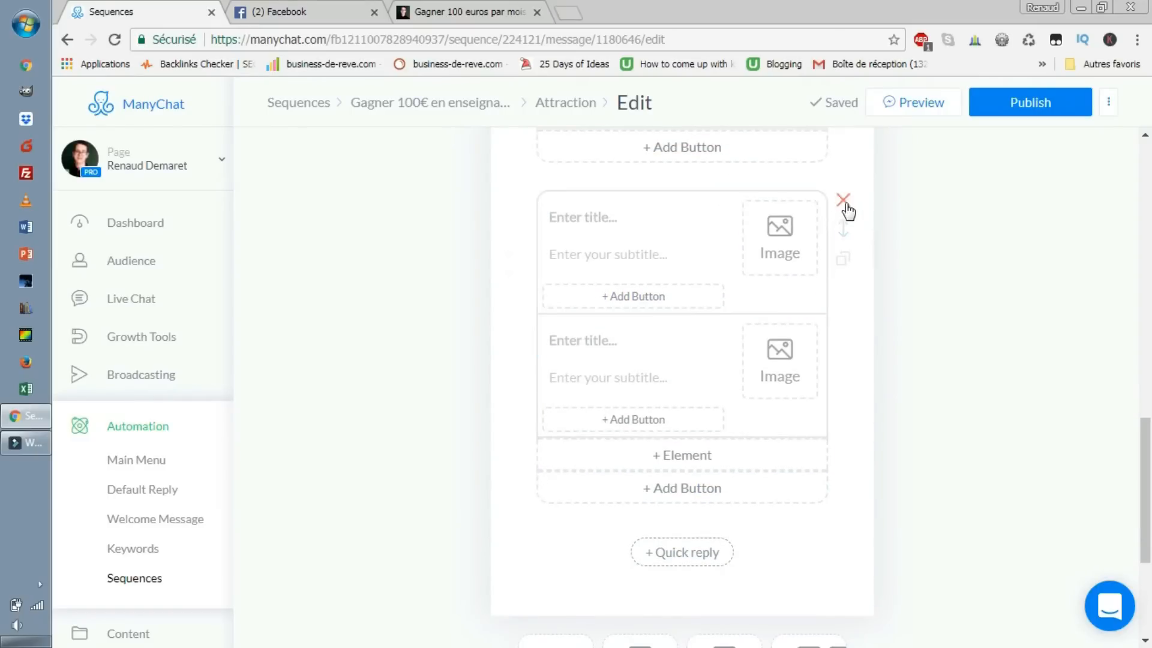
pyautogui.click(842, 200)
pyautogui.scroll(11, 798, 326)
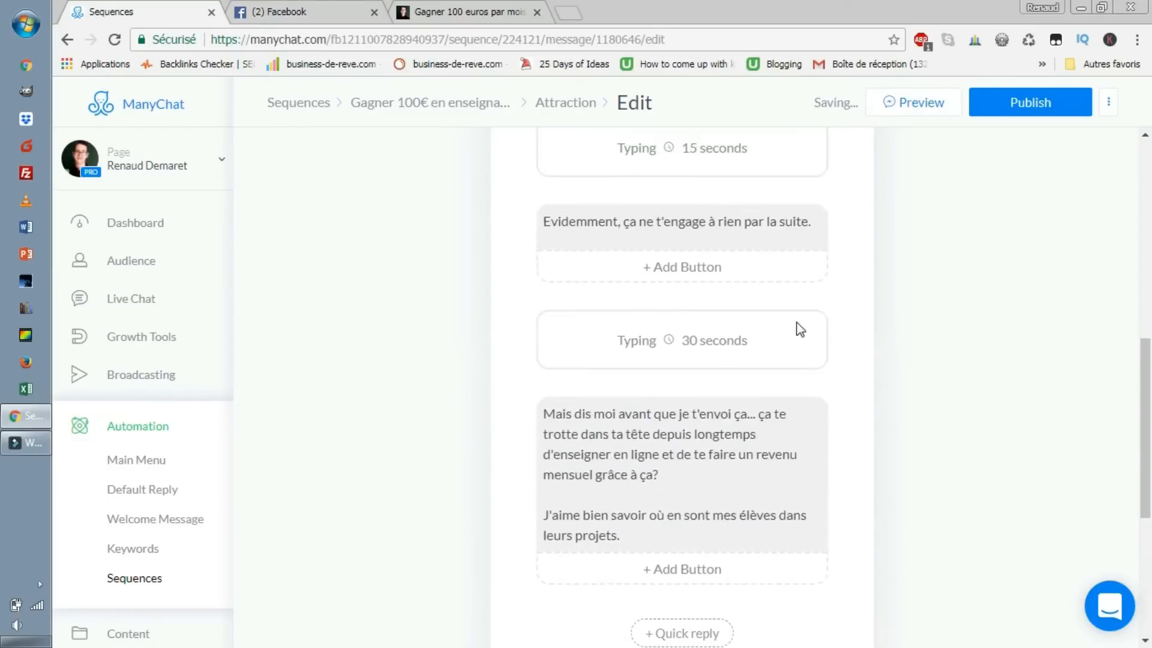
# - Add a button titled "dsdqsdqs" to the last text block, the one starting "Mais dis moi avant que je t'envoi ça"
pyautogui.scroll(-9, 800, 321)
pyautogui.scroll(-3, 716, 348)
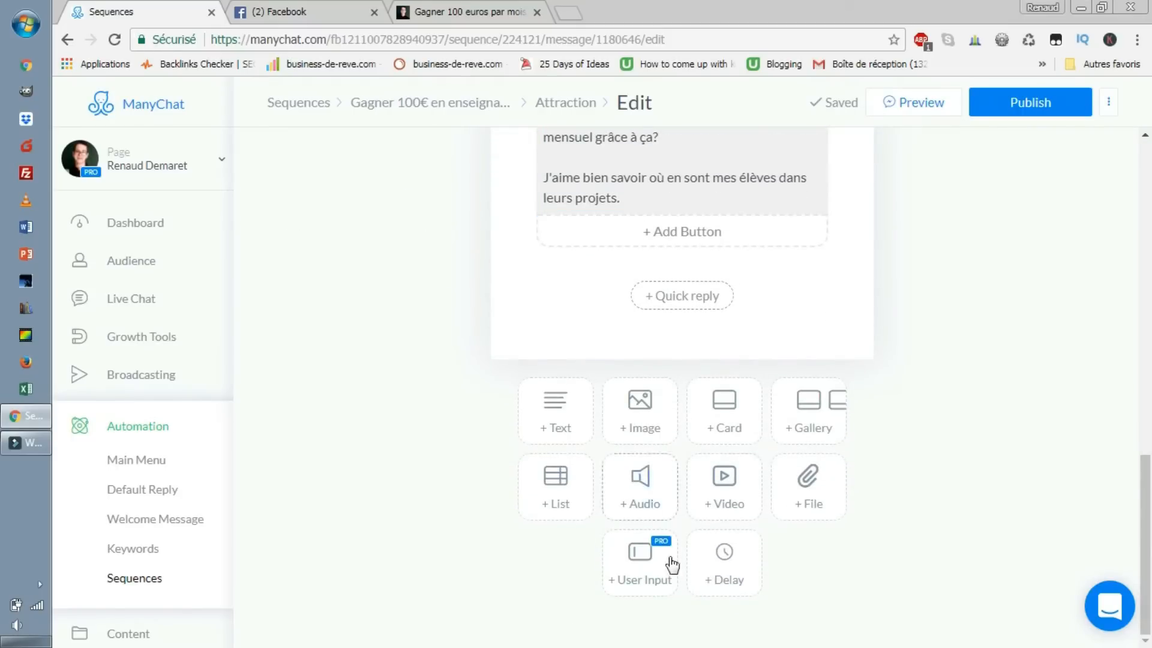
pyautogui.scroll(1, 605, 474)
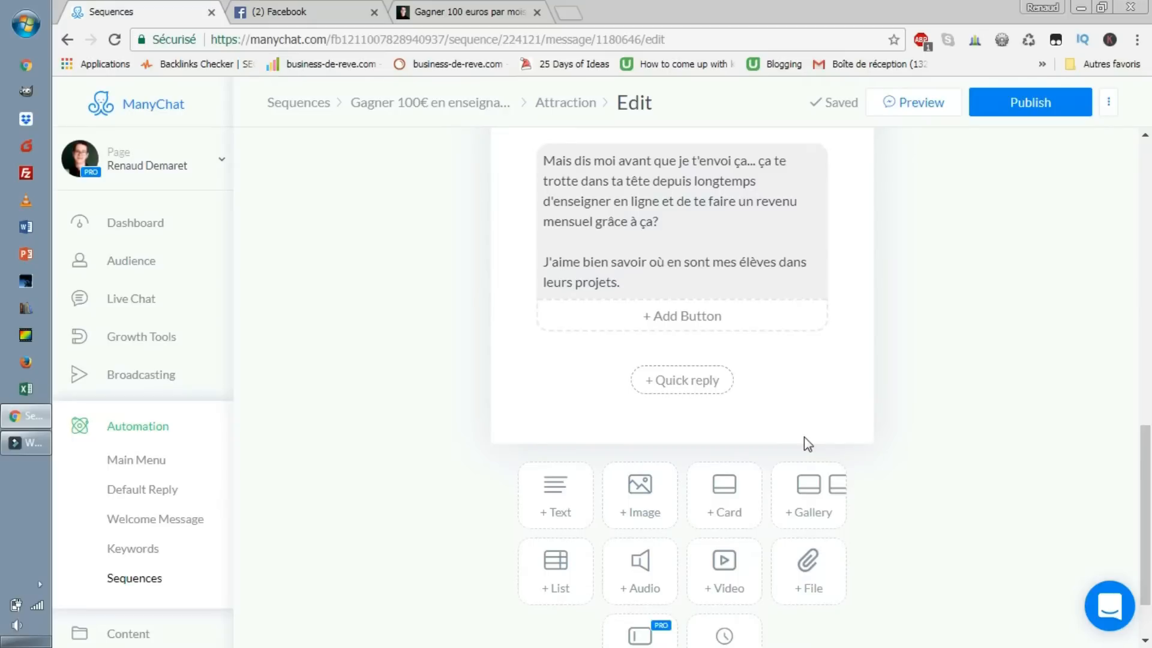
pyautogui.scroll(-1, 804, 437)
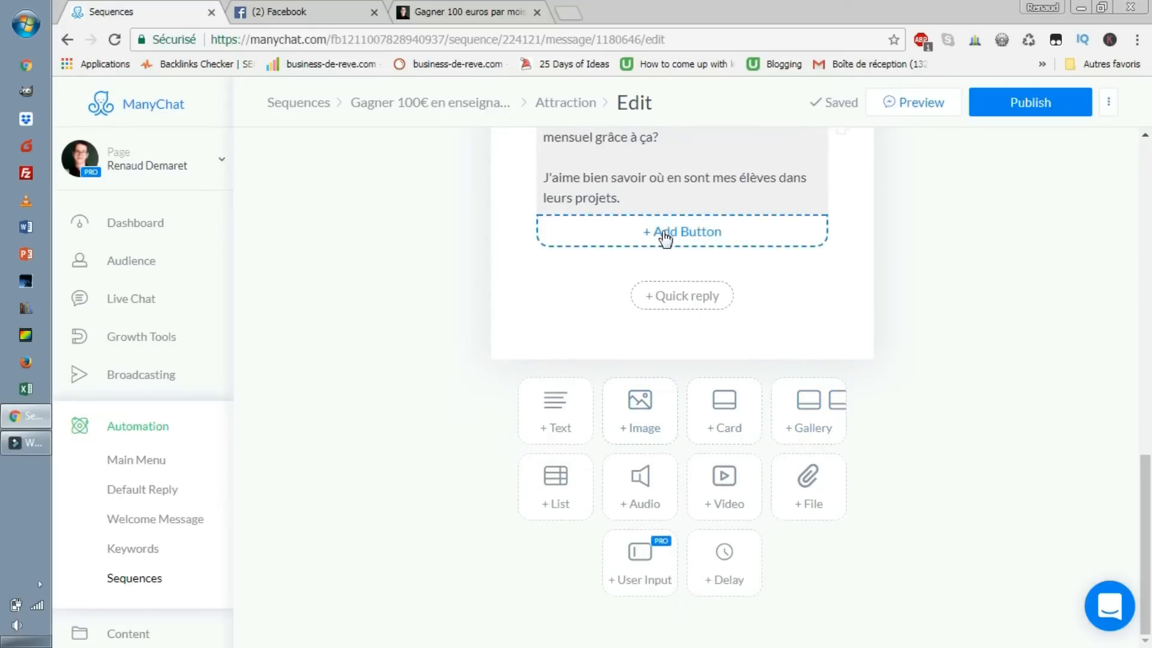
pyautogui.scroll(3, 664, 238)
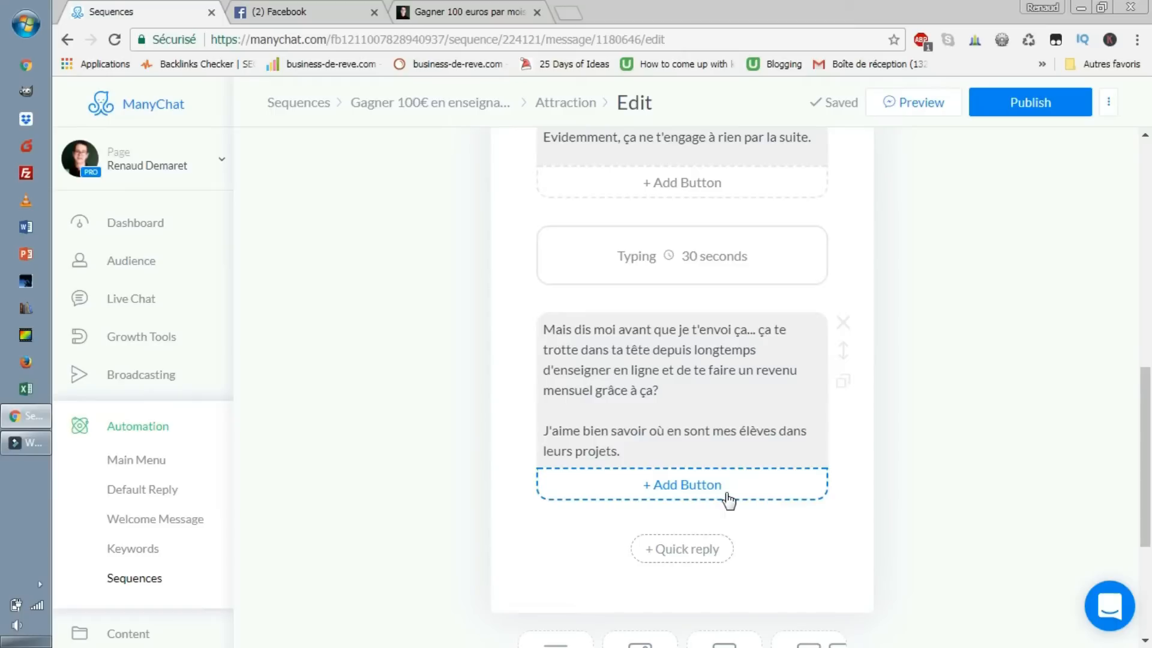
pyautogui.click(727, 498)
pyautogui.click(971, 334)
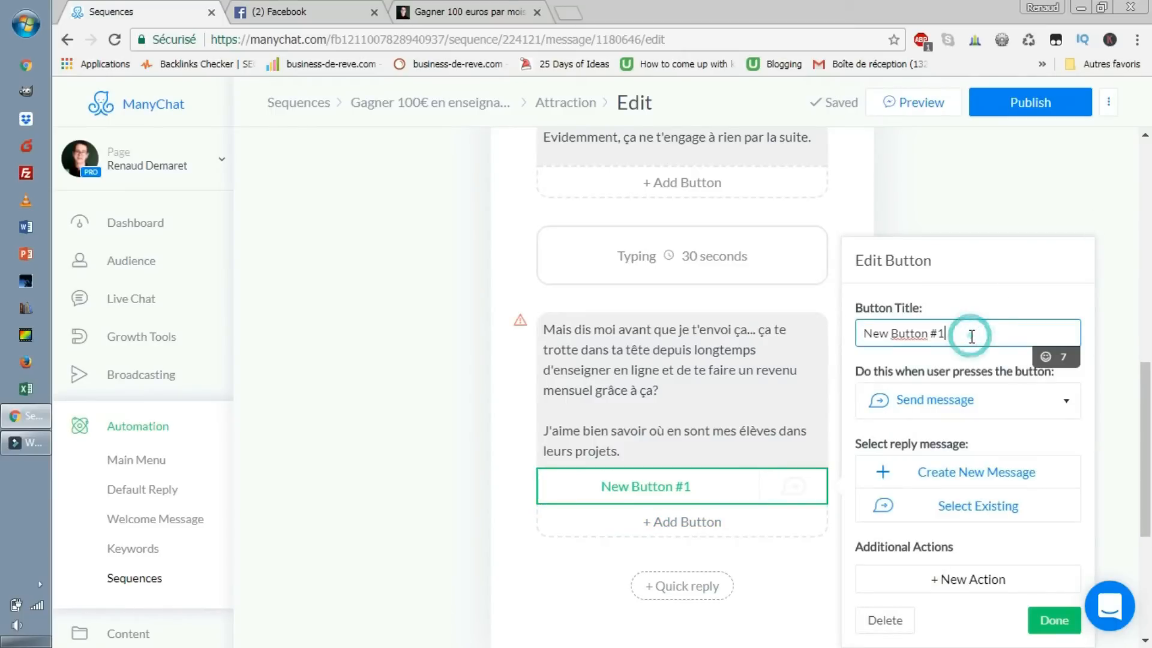
pyautogui.tripleClick(971, 334)
pyautogui.write('dsdqsdqs')
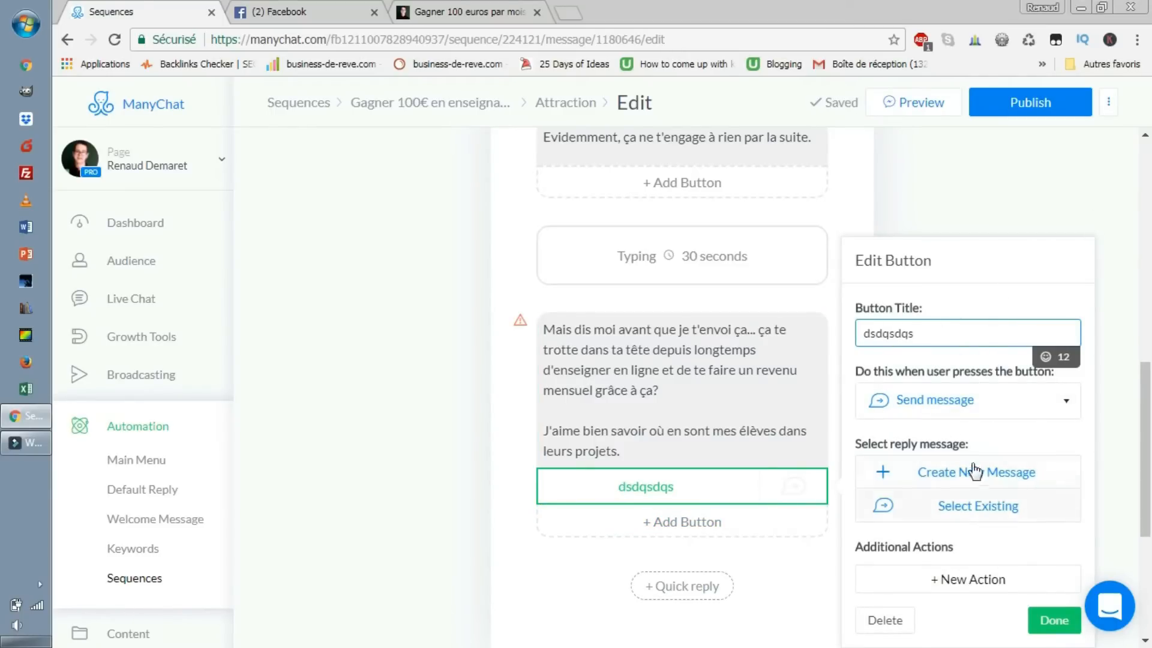
# - Examine the button's available press responses and additional actions without choosing any of them
pyautogui.click(987, 409)
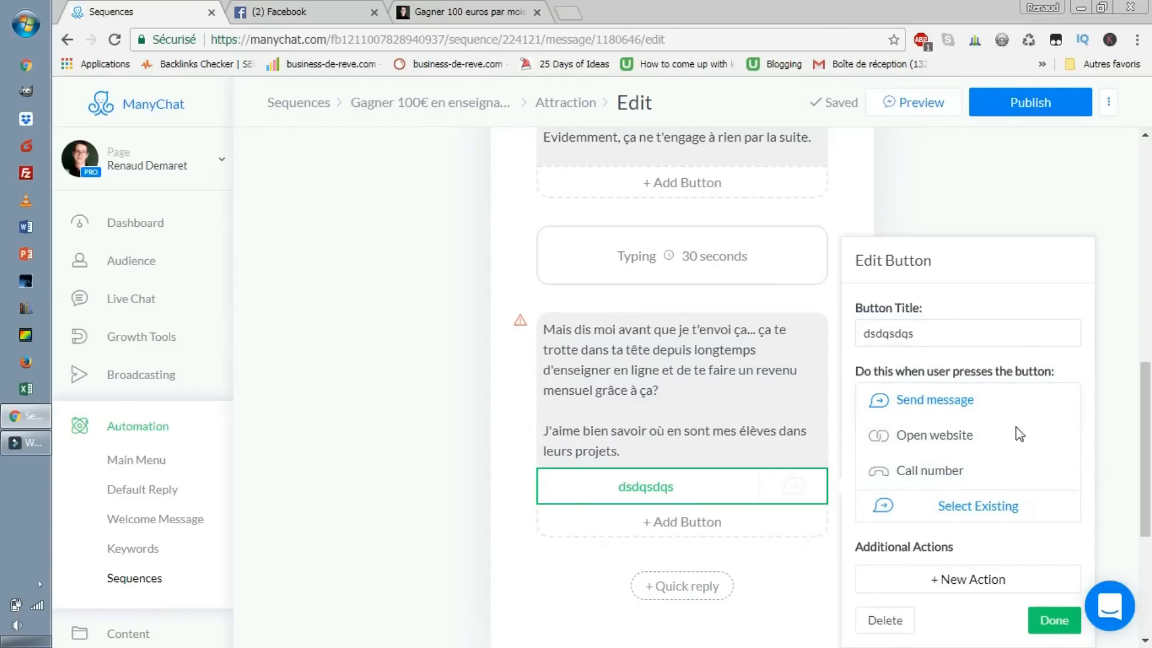
pyautogui.click(1002, 355)
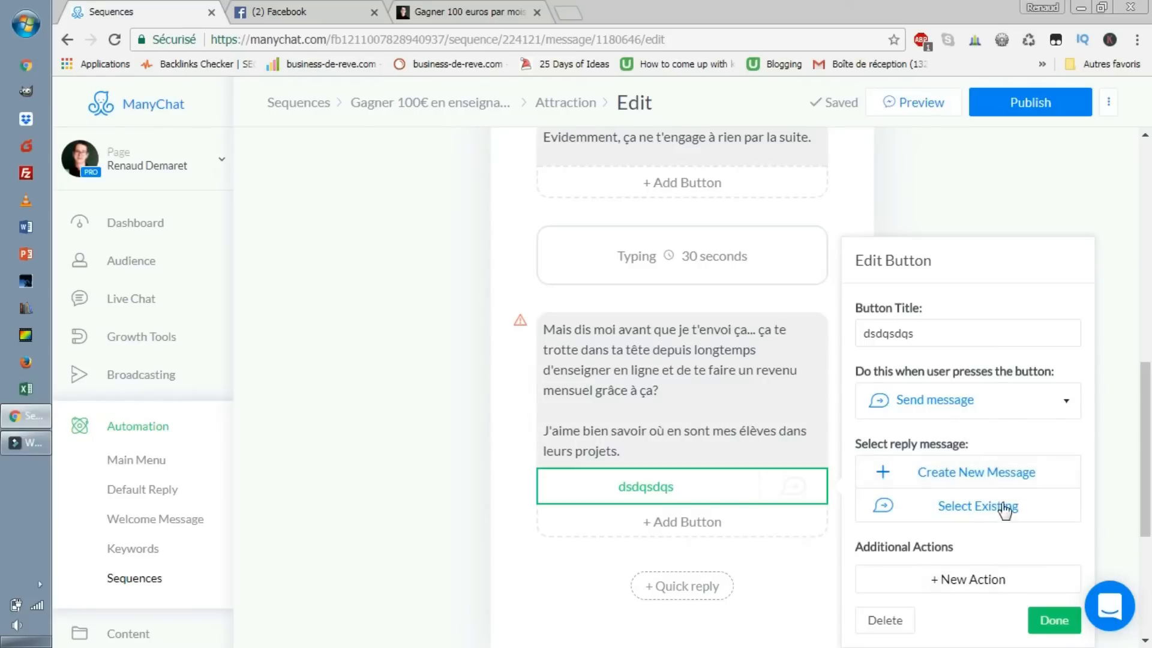
pyautogui.click(970, 579)
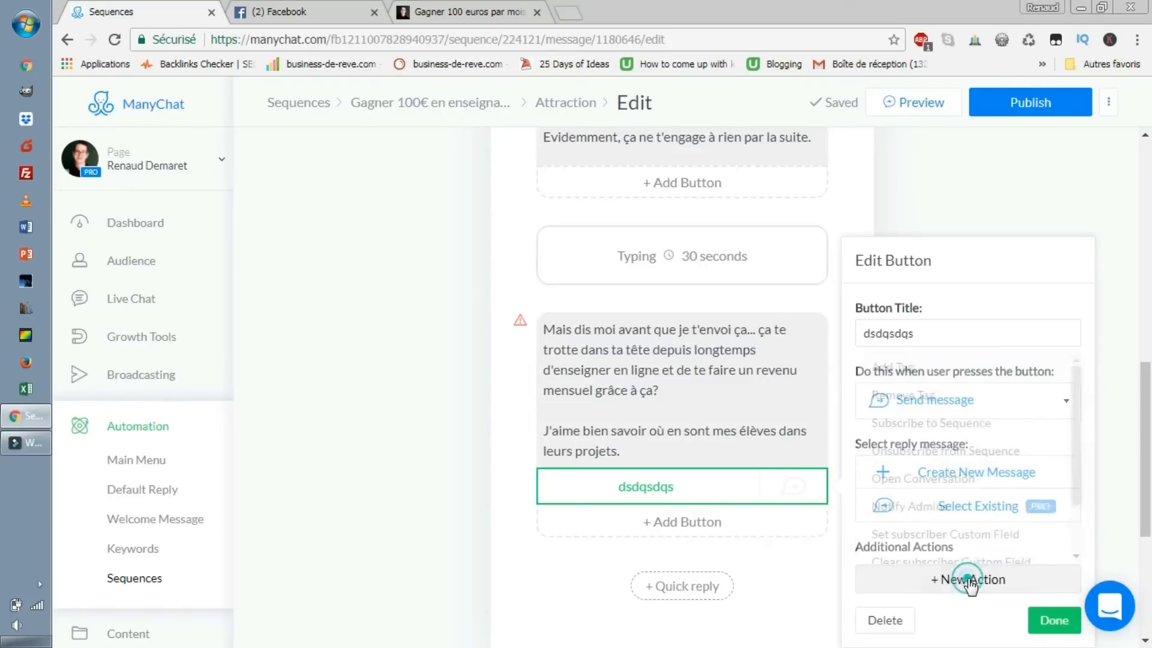
pyautogui.scroll(-2, 984, 468)
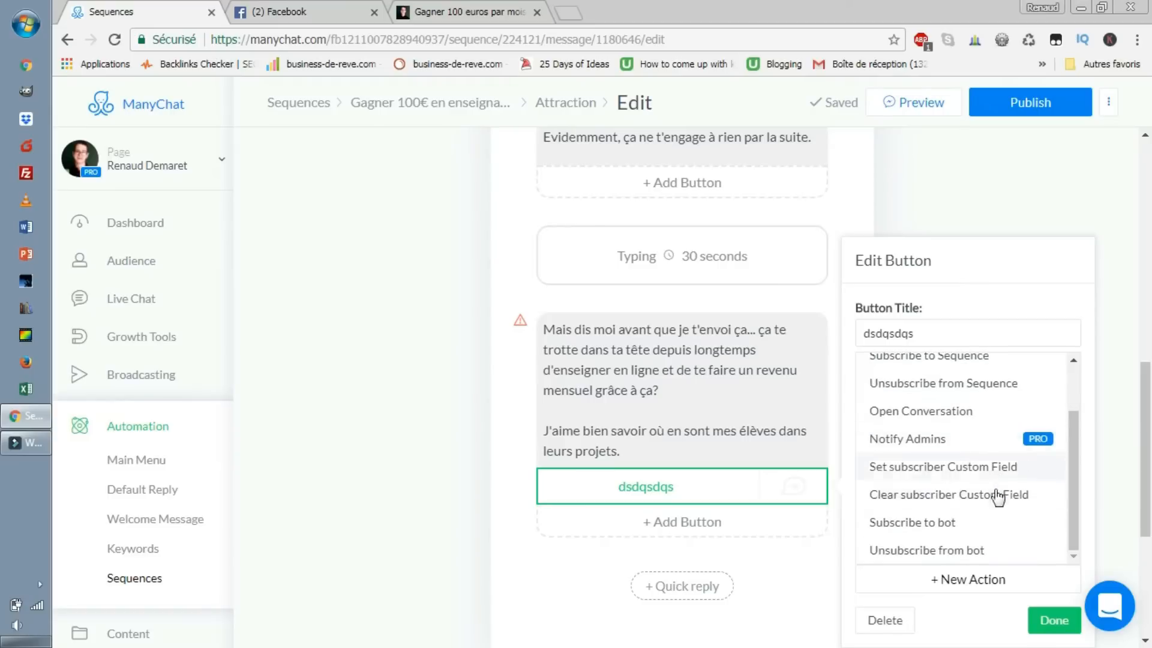
pyautogui.scroll(2, 970, 488)
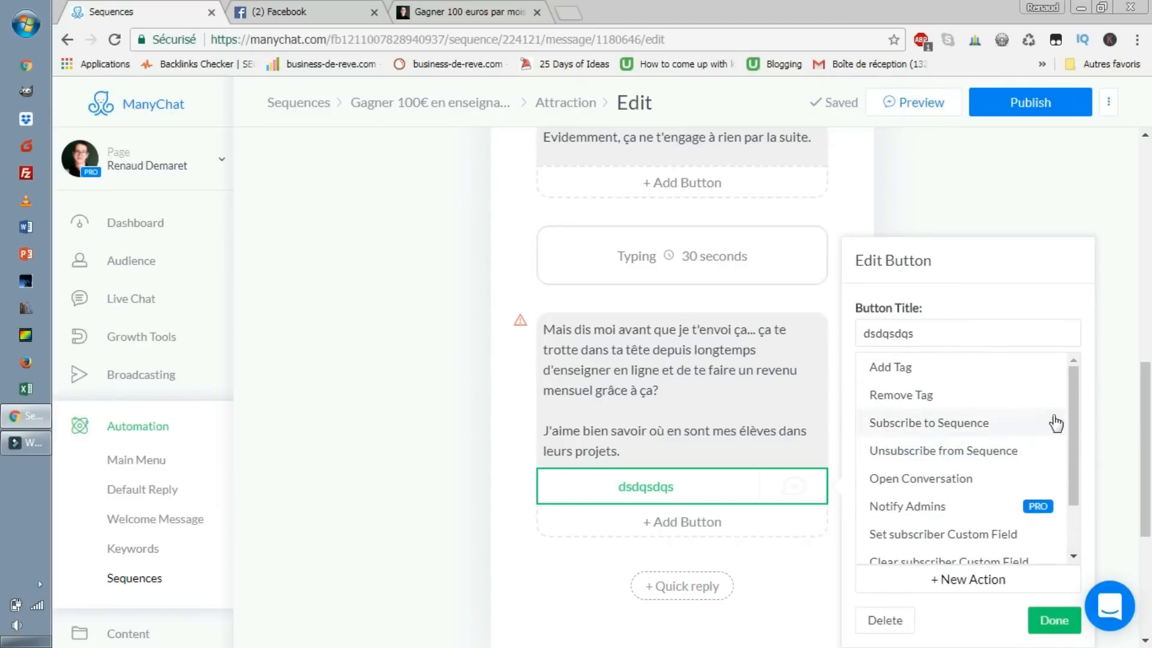
pyautogui.click(948, 338)
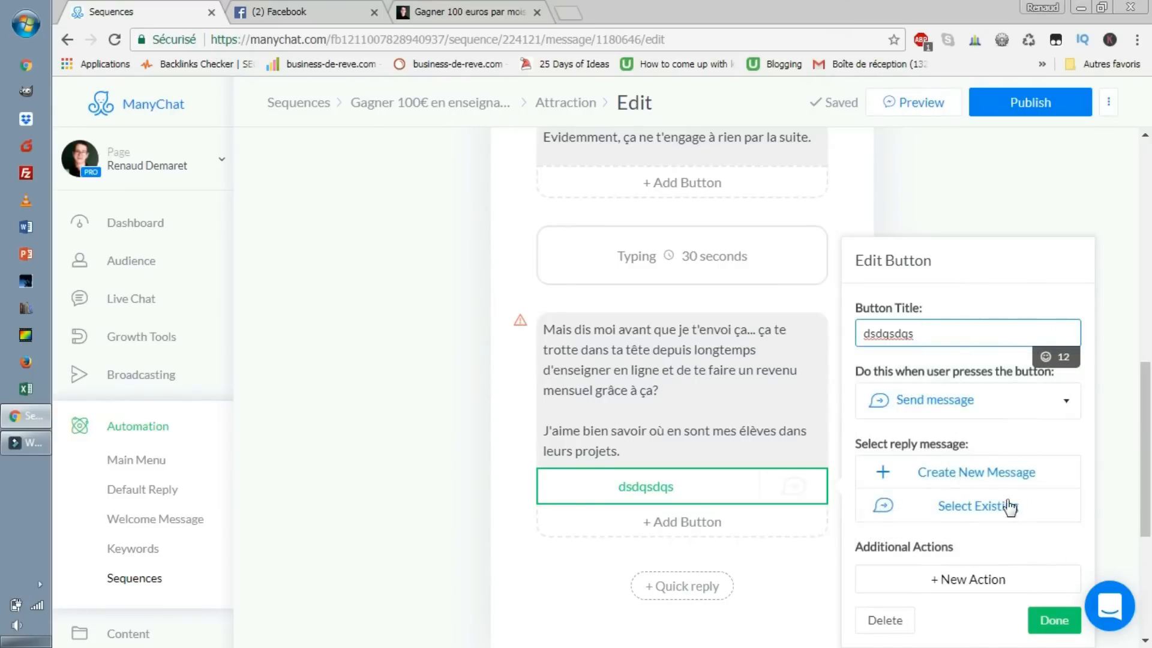
# - Reopen the "dsdqsdqs" button's settings and delete the button from the last text block
pyautogui.scroll(-3, 656, 499)
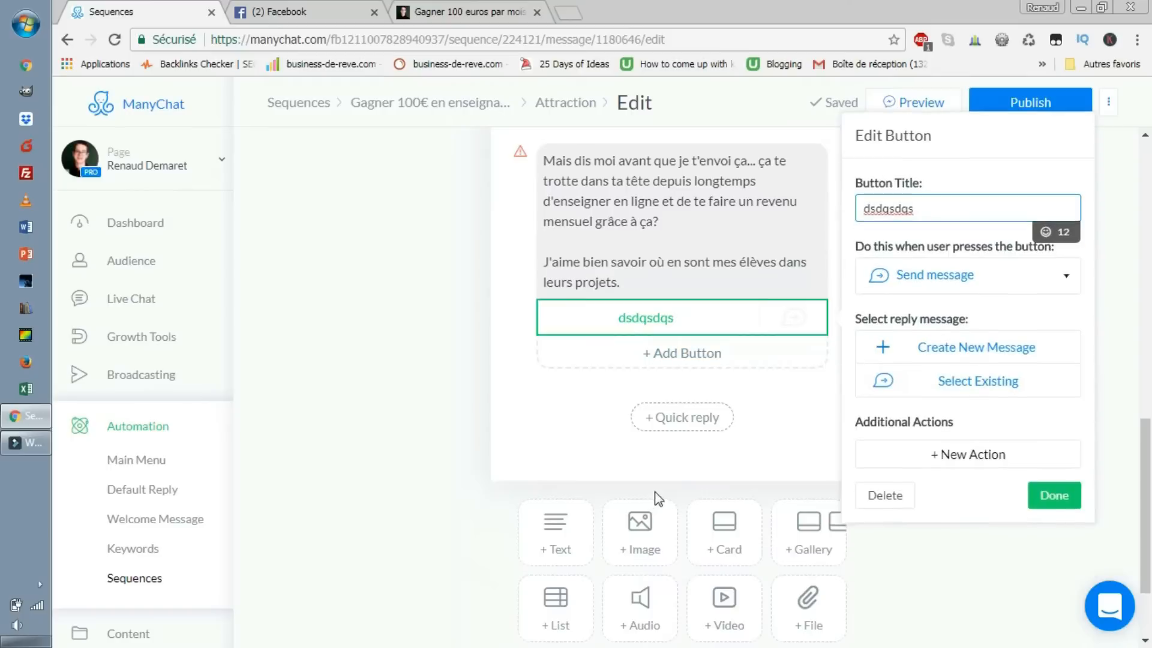
pyautogui.scroll(2, 714, 349)
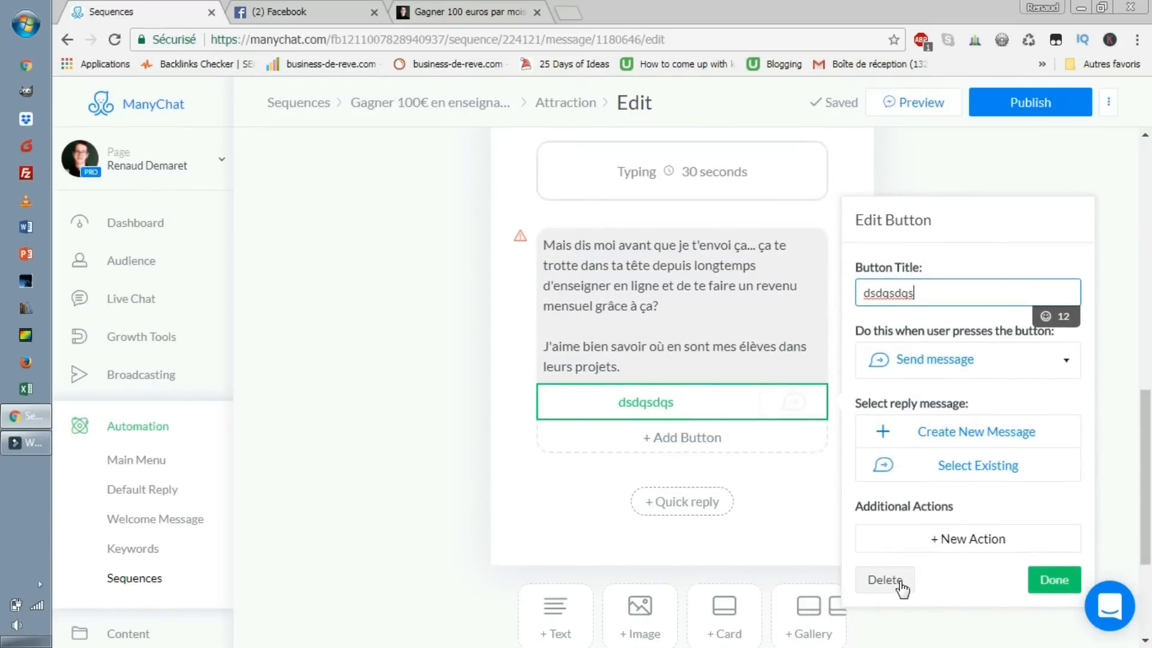
pyautogui.click(750, 510)
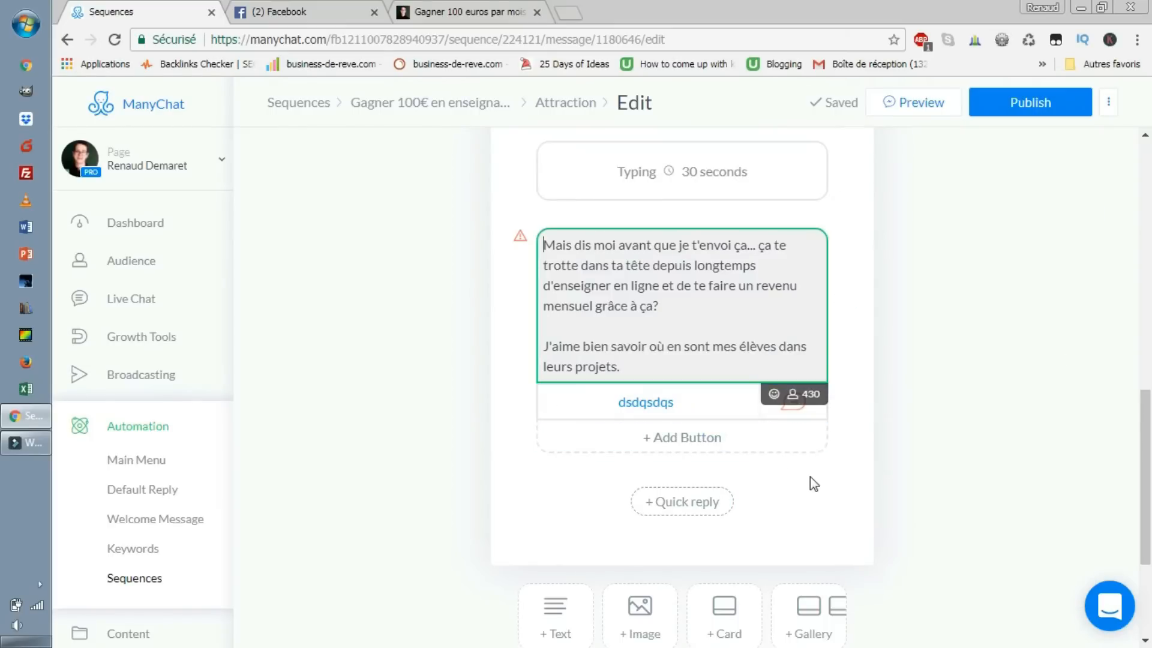
pyautogui.click(718, 408)
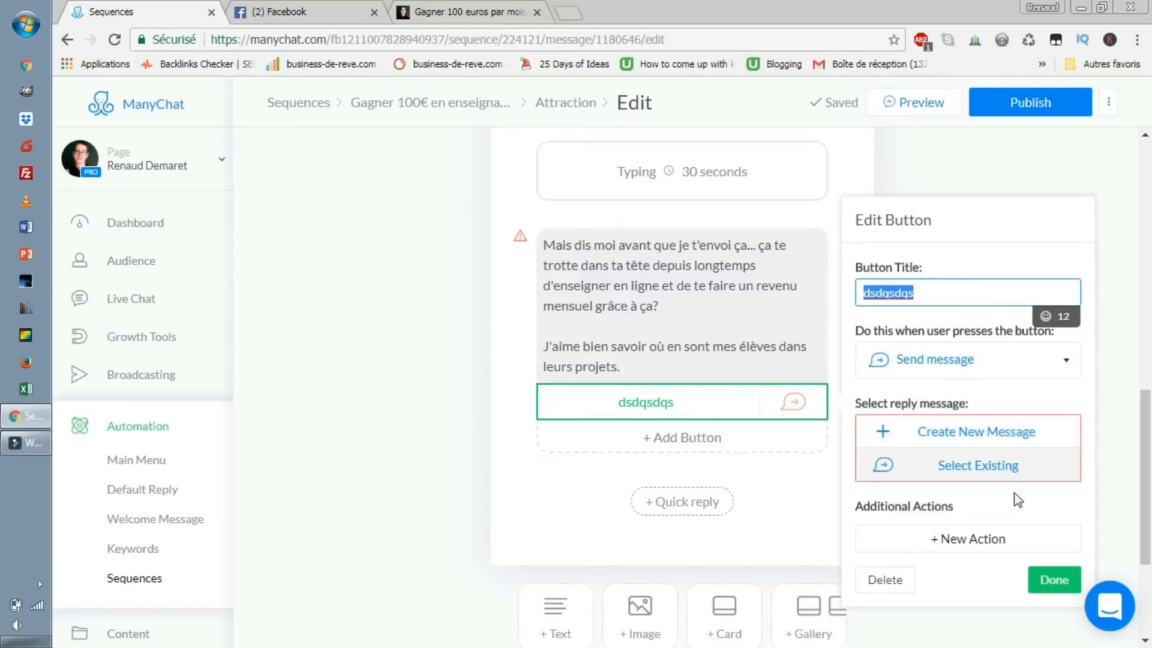
pyautogui.click(891, 580)
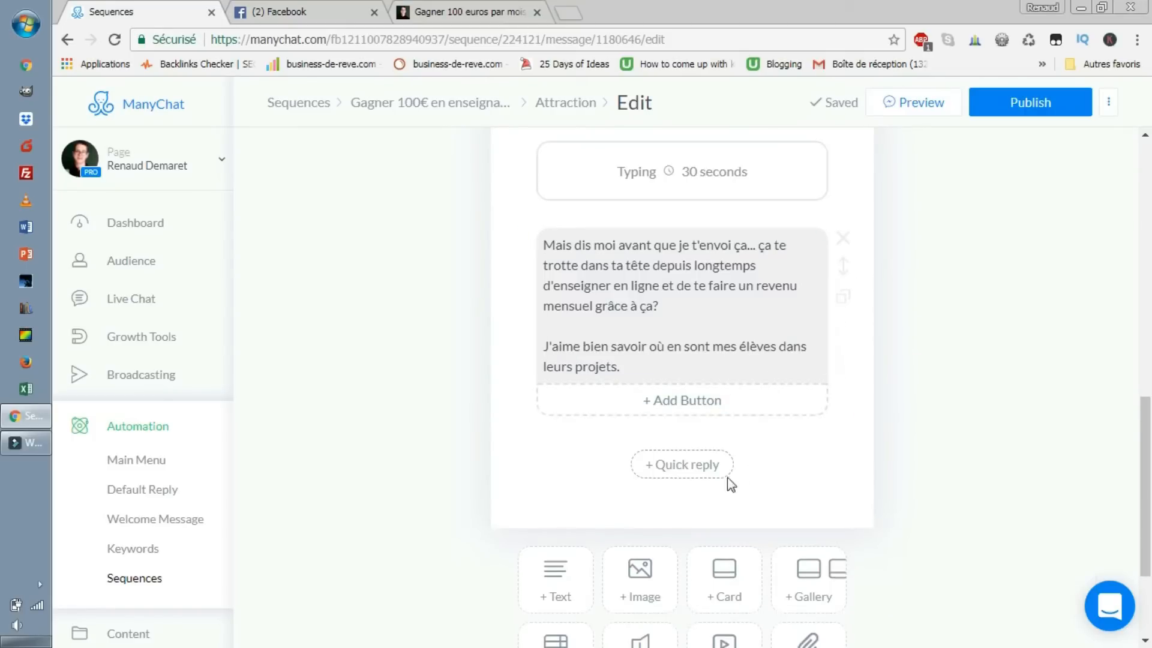
# - Review the whole message, from the opening greeting through the typing delays to the last text block and the available content blocks
pyautogui.scroll(-3, 993, 396)
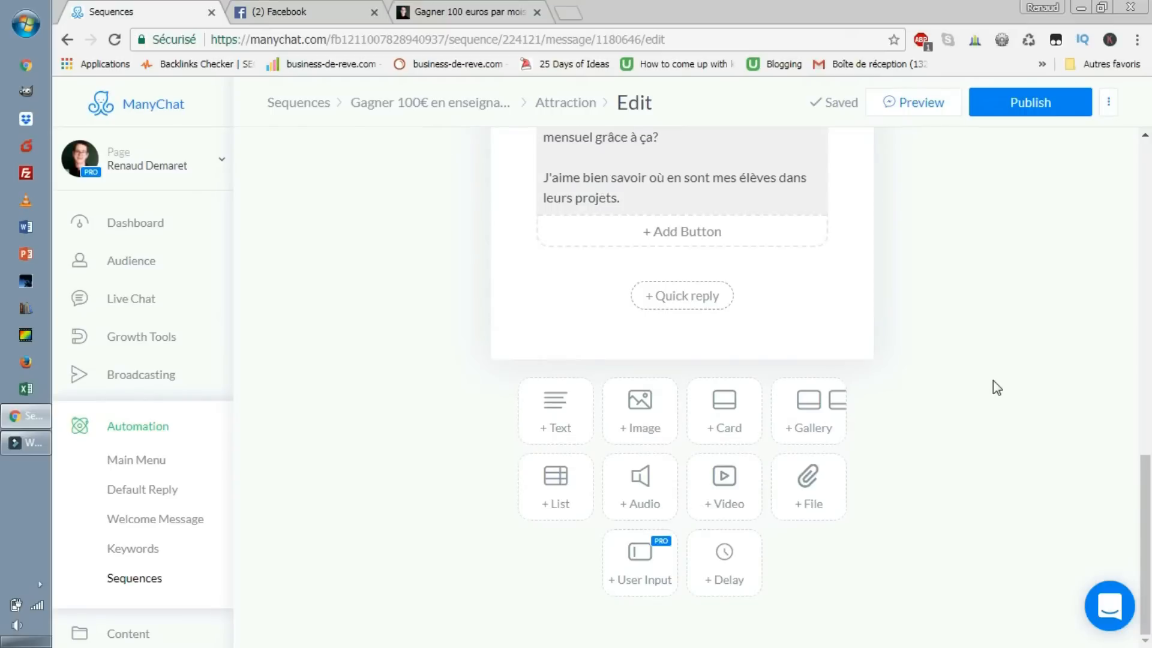
pyautogui.scroll(8, 991, 402)
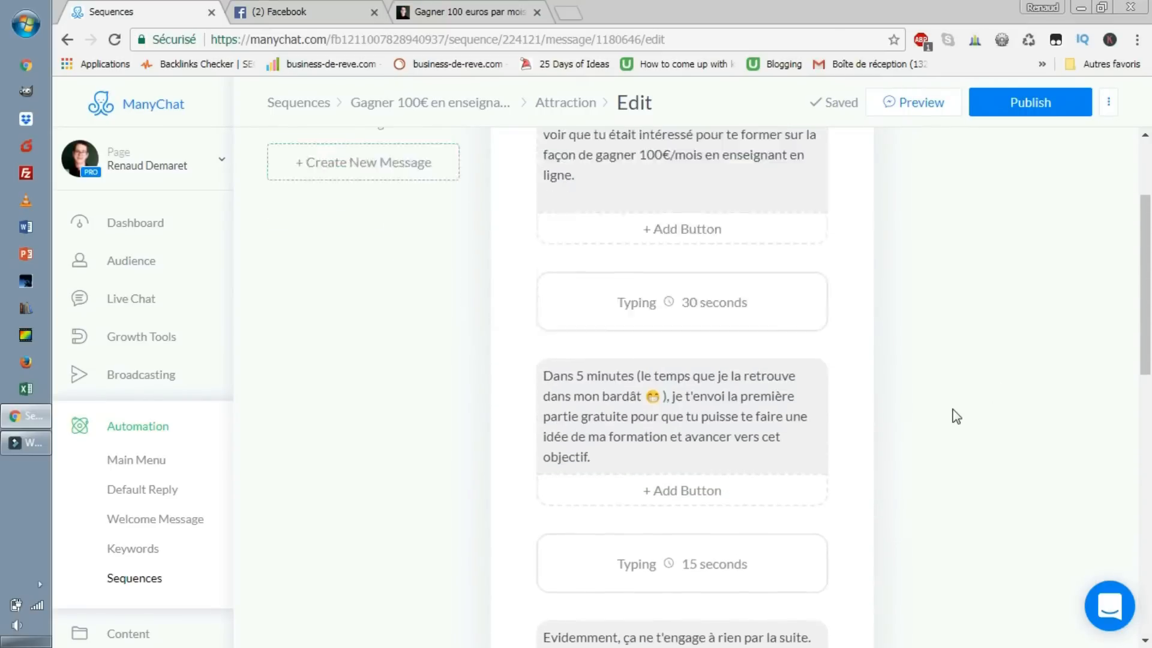
pyautogui.scroll(3, 956, 414)
pyautogui.scroll(-10, 945, 402)
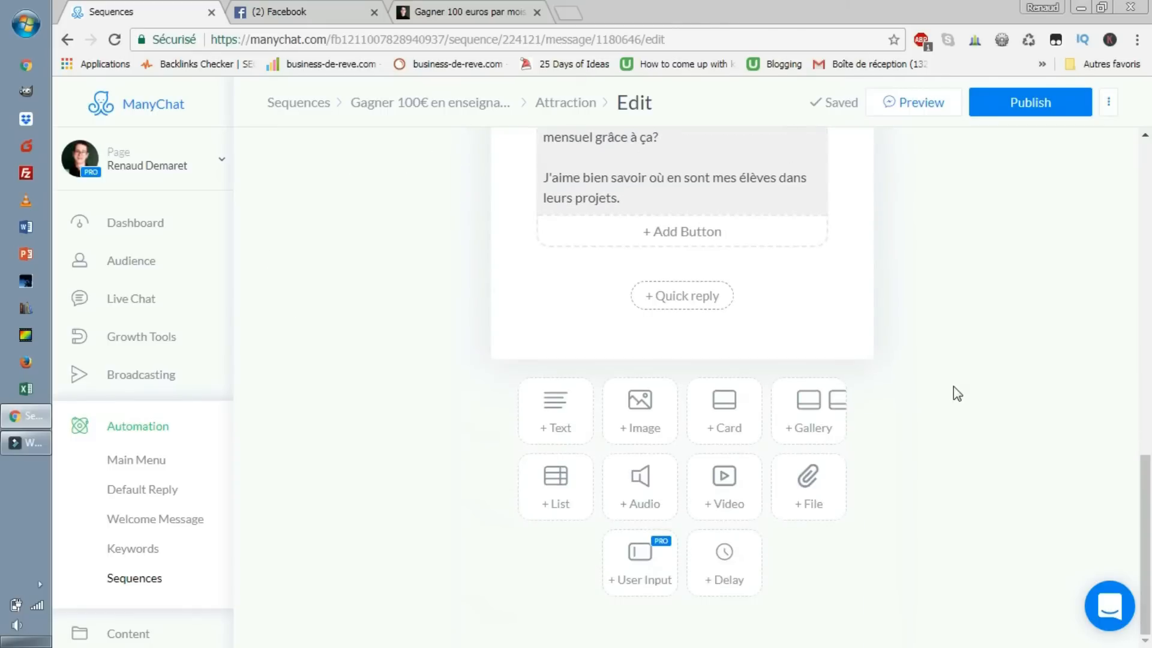
pyautogui.scroll(1, 962, 387)
pyautogui.scroll(4, 962, 390)
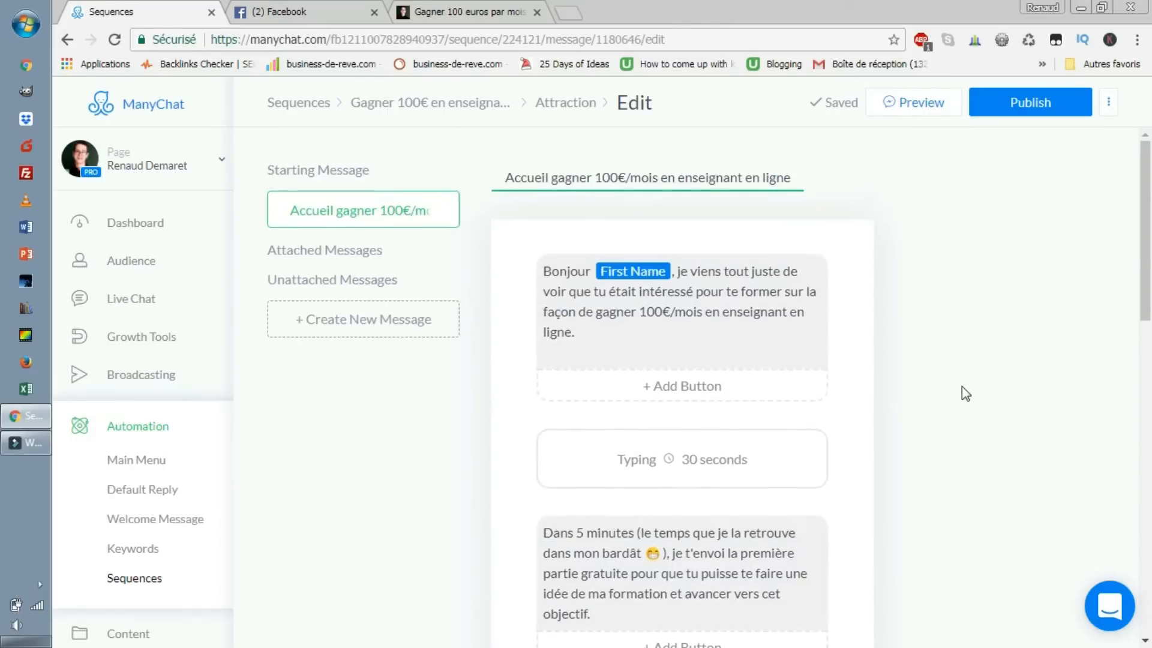
pyautogui.scroll(-3, 962, 390)
pyautogui.scroll(-7, 962, 387)
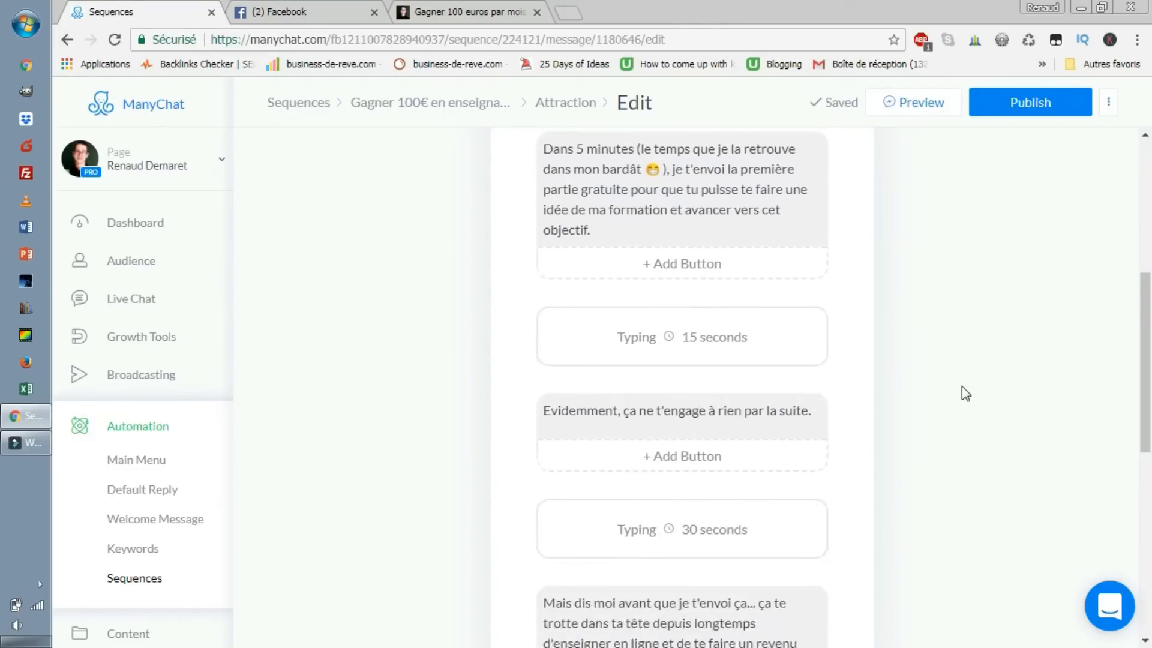
pyautogui.scroll(10, 963, 386)
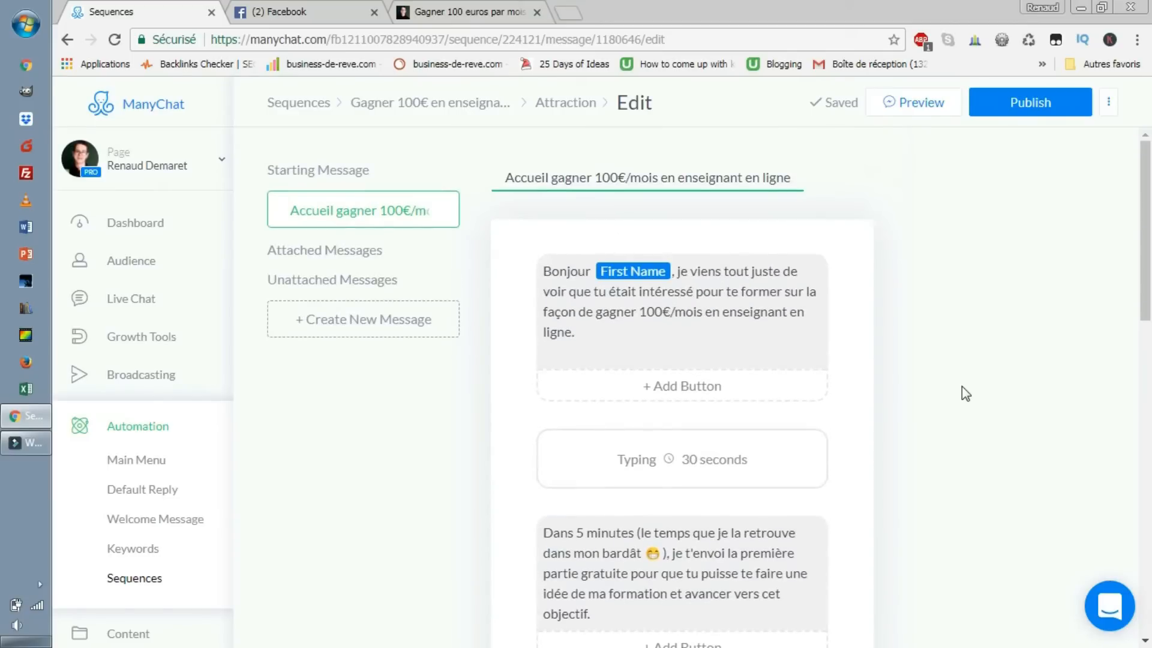
pyautogui.scroll(-8, 963, 387)
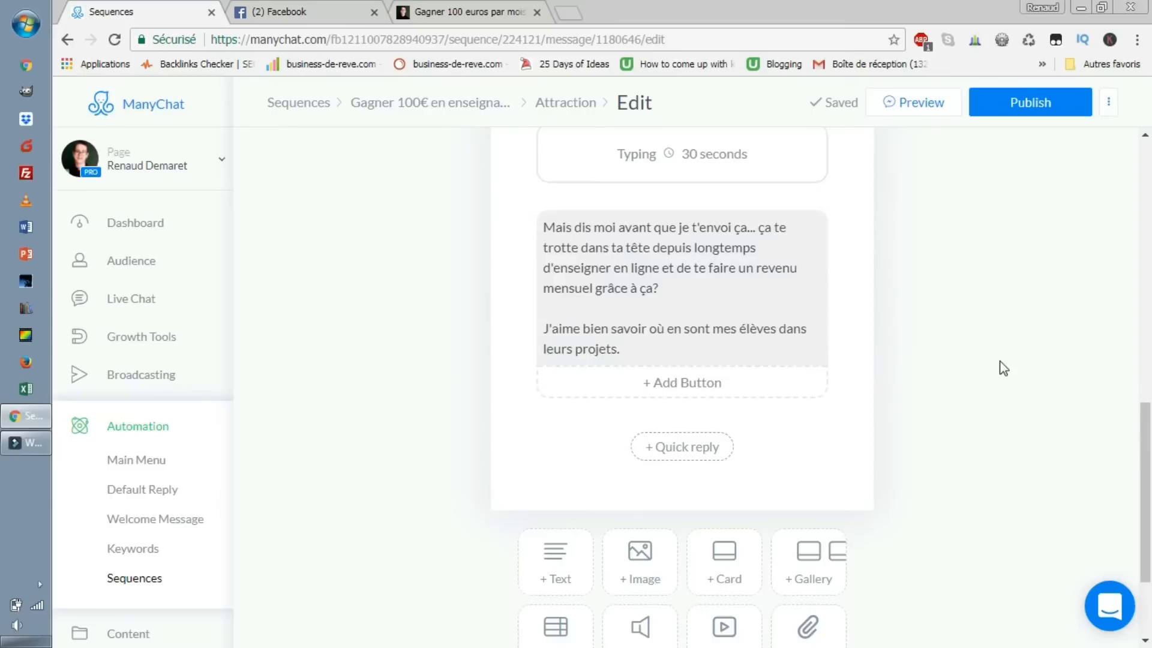
pyautogui.scroll(8, 1000, 365)
pyautogui.scroll(-1, 1006, 367)
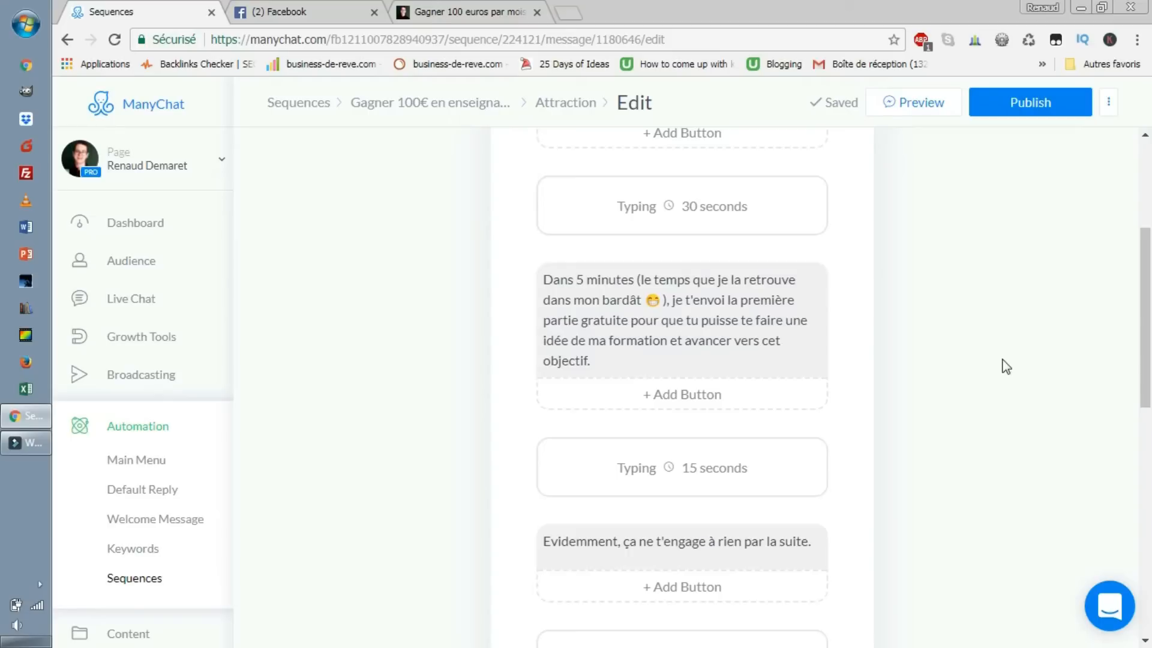
pyautogui.scroll(5, 1006, 367)
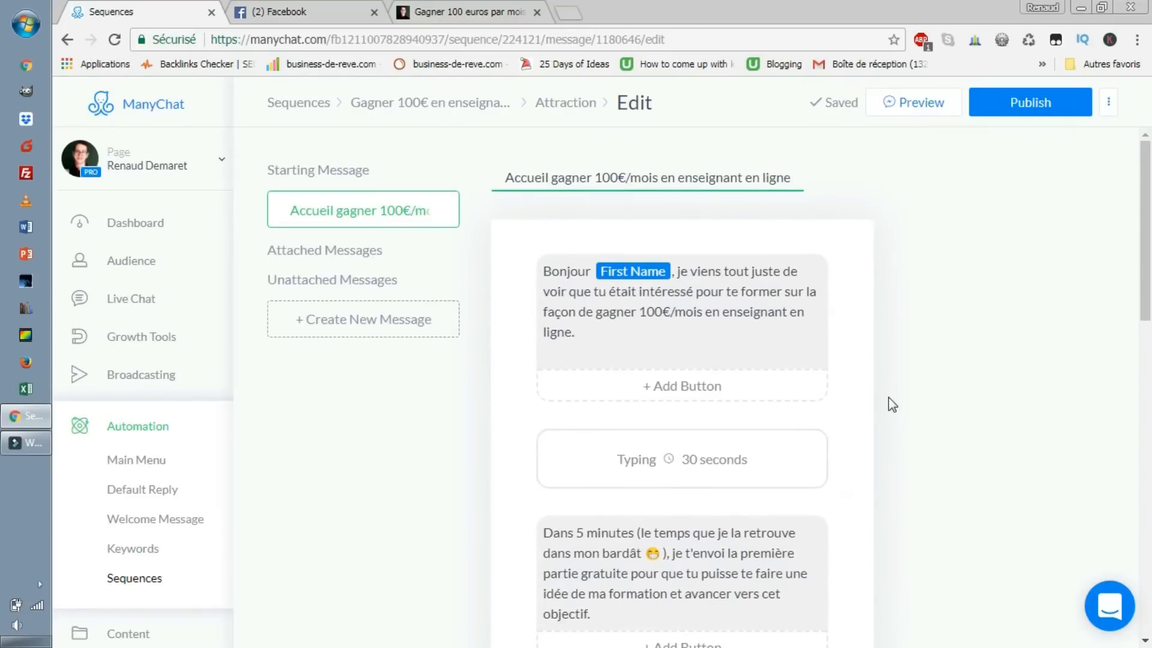
# - Review the Attraction message's overall structure, from the opening greeting through the alternating text blocks and typing delays to the available content blocks
pyautogui.scroll(-3, 882, 396)
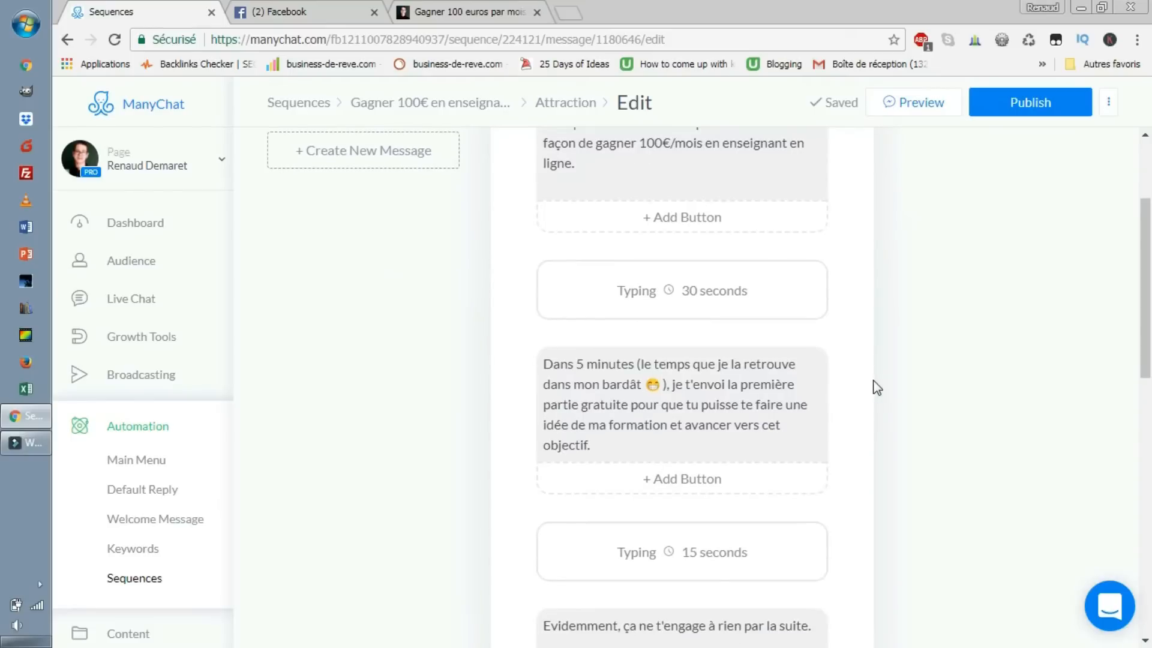
pyautogui.scroll(-10, 985, 388)
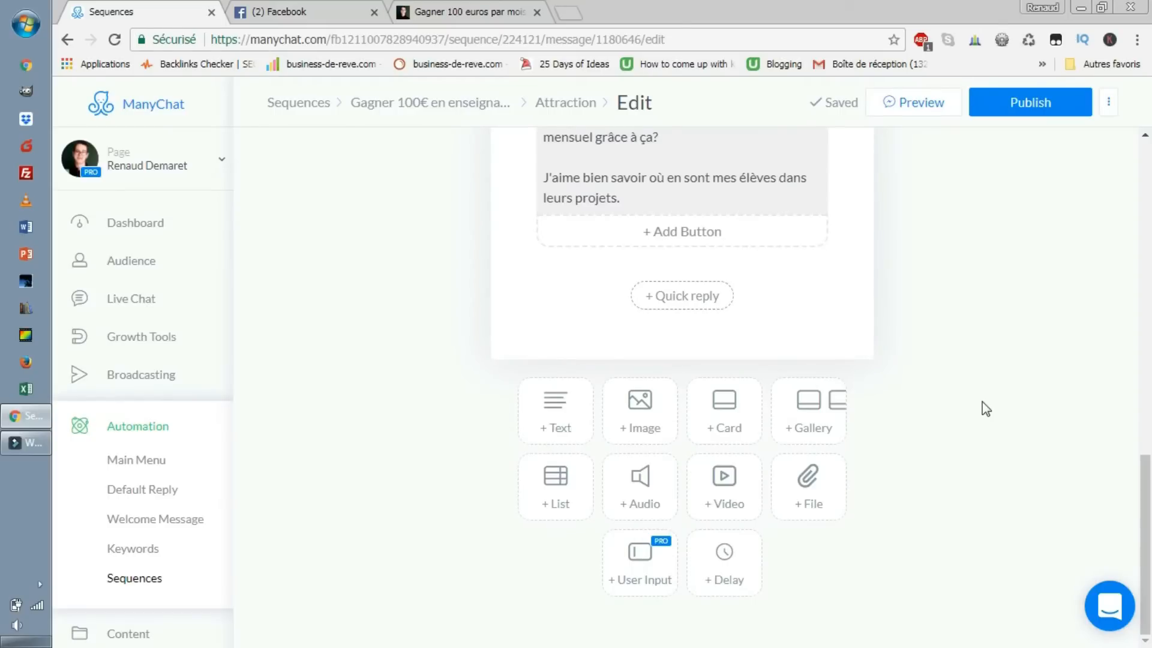
pyautogui.scroll(10, 766, 386)
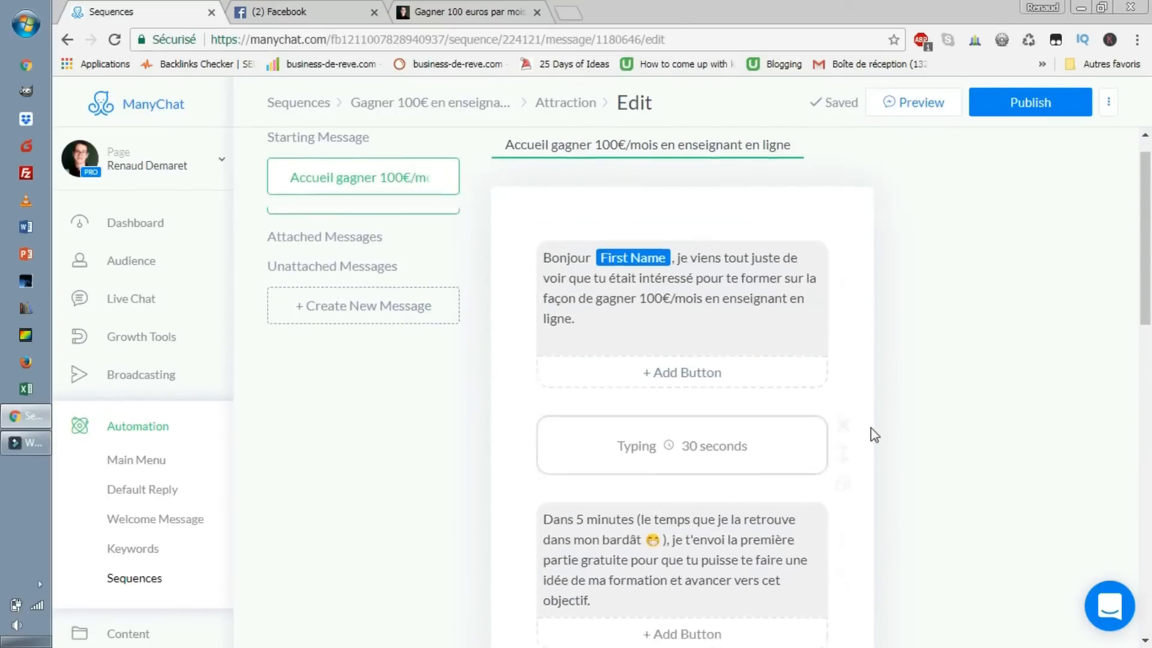
pyautogui.scroll(-10, 874, 435)
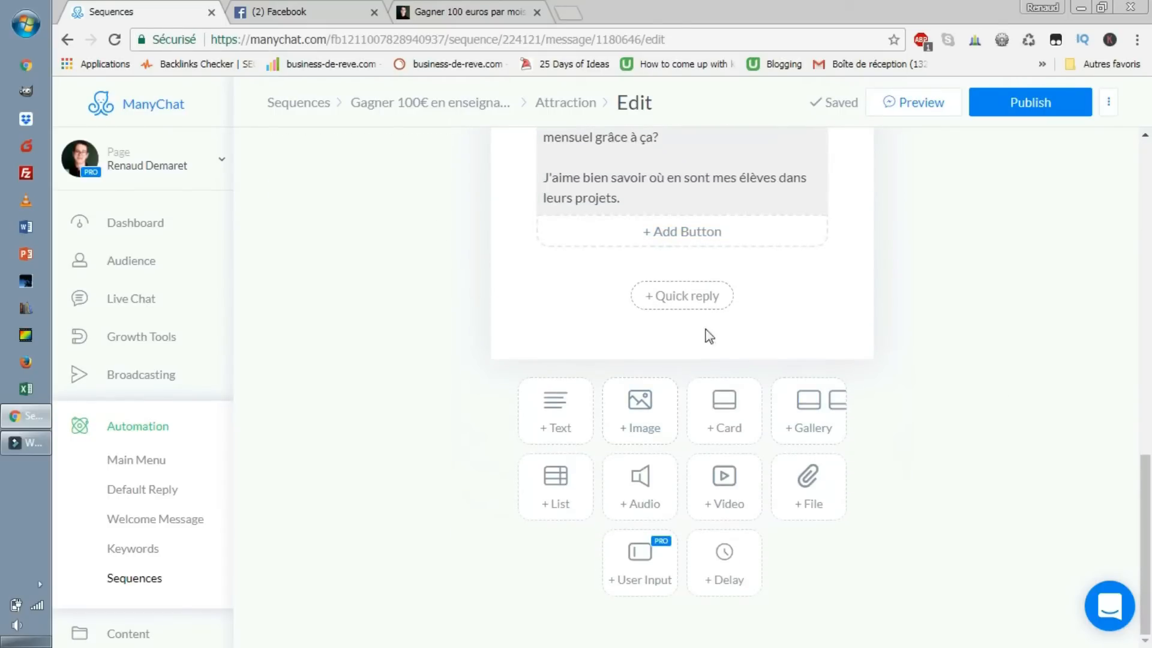
pyautogui.scroll(3, 730, 398)
pyautogui.scroll(-3, 770, 323)
pyautogui.scroll(7, 717, 369)
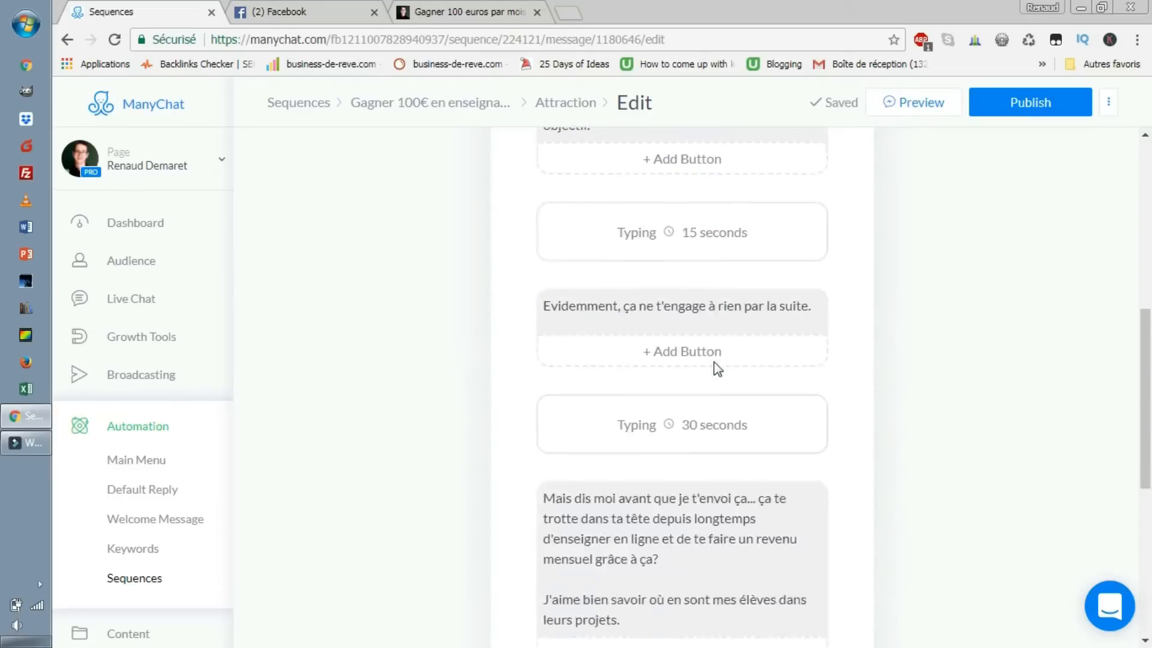
pyautogui.scroll(5, 716, 365)
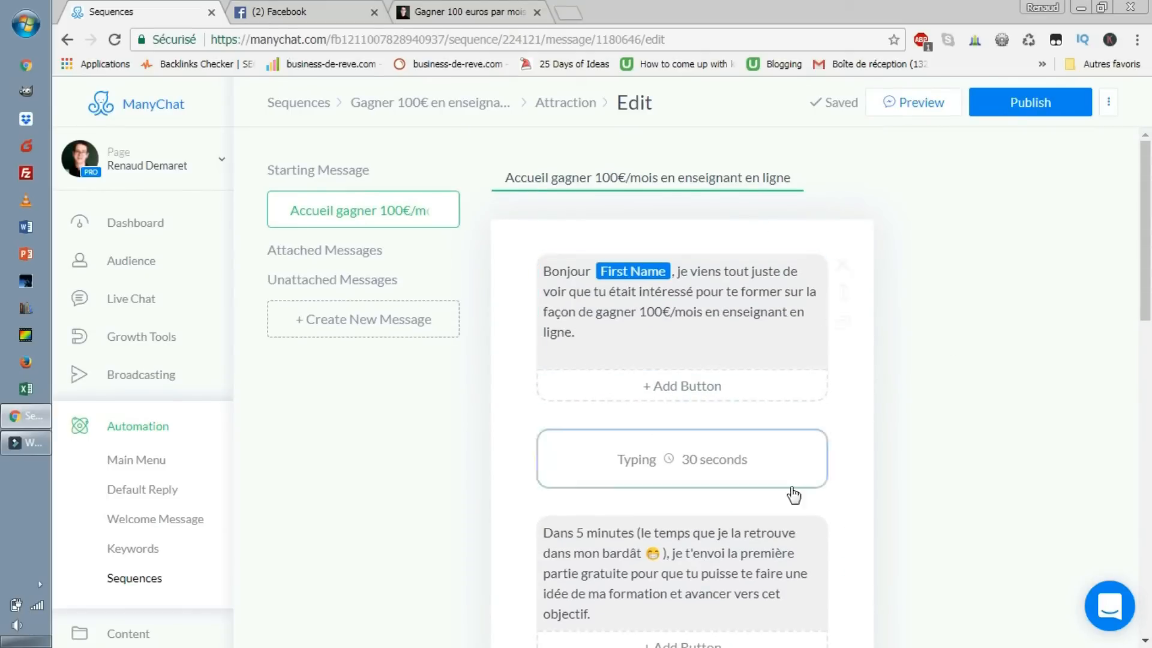
pyautogui.scroll(-3, 827, 497)
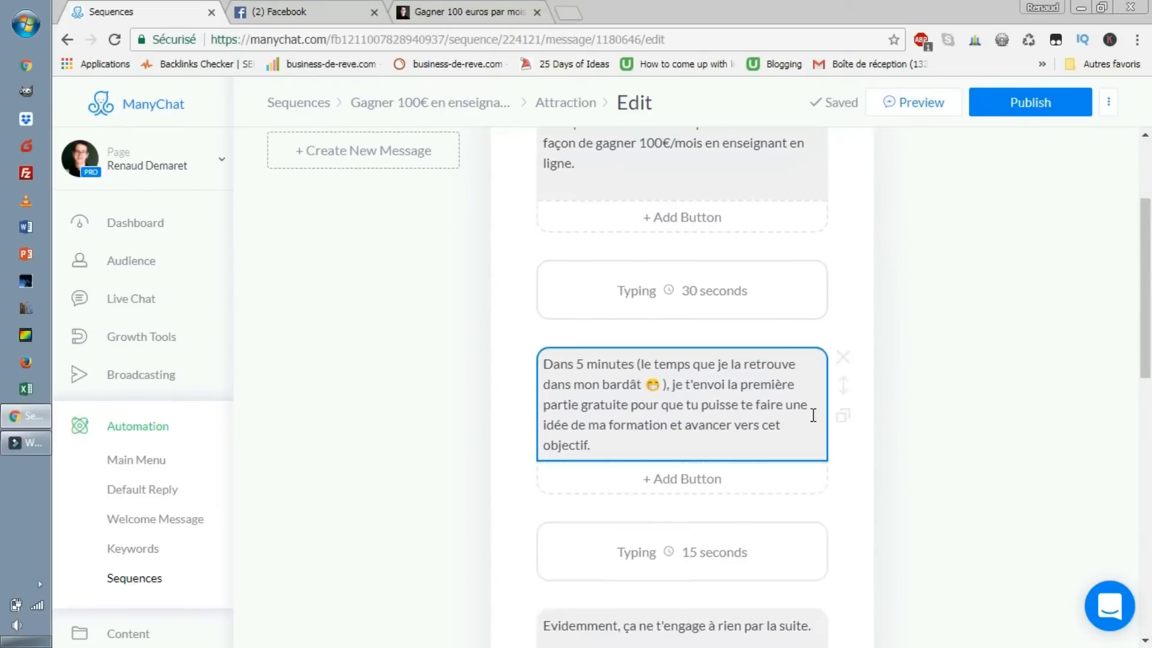
pyautogui.scroll(-10, 814, 426)
pyautogui.scroll(15, 817, 423)
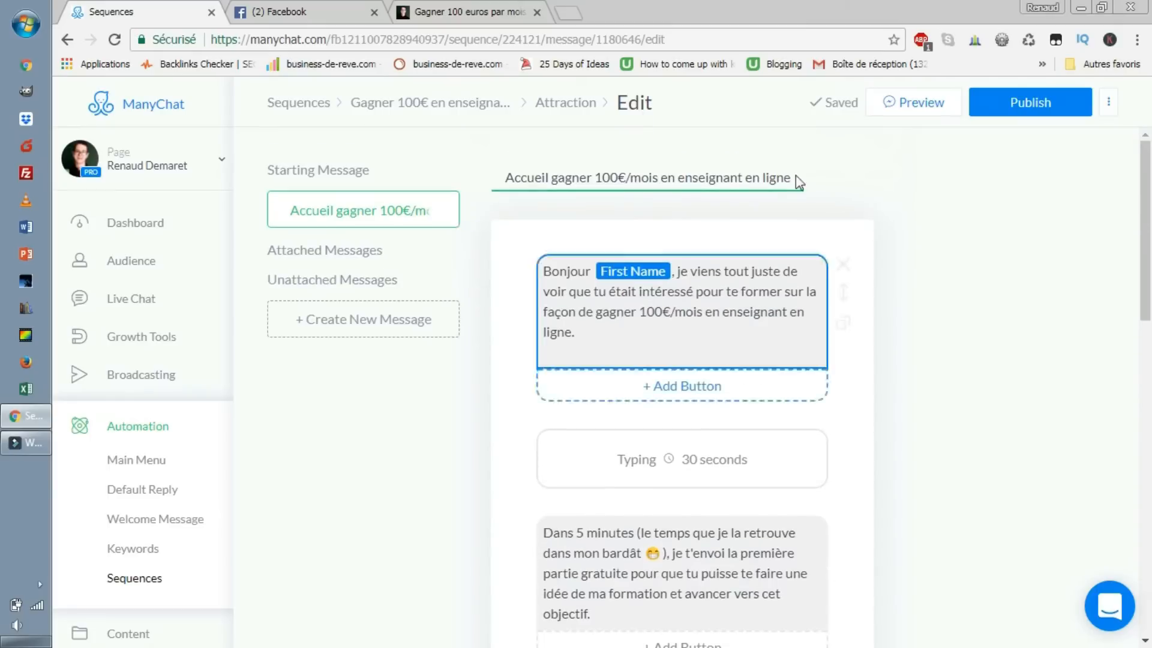
pyautogui.scroll(-4, 812, 551)
pyautogui.scroll(3, 650, 334)
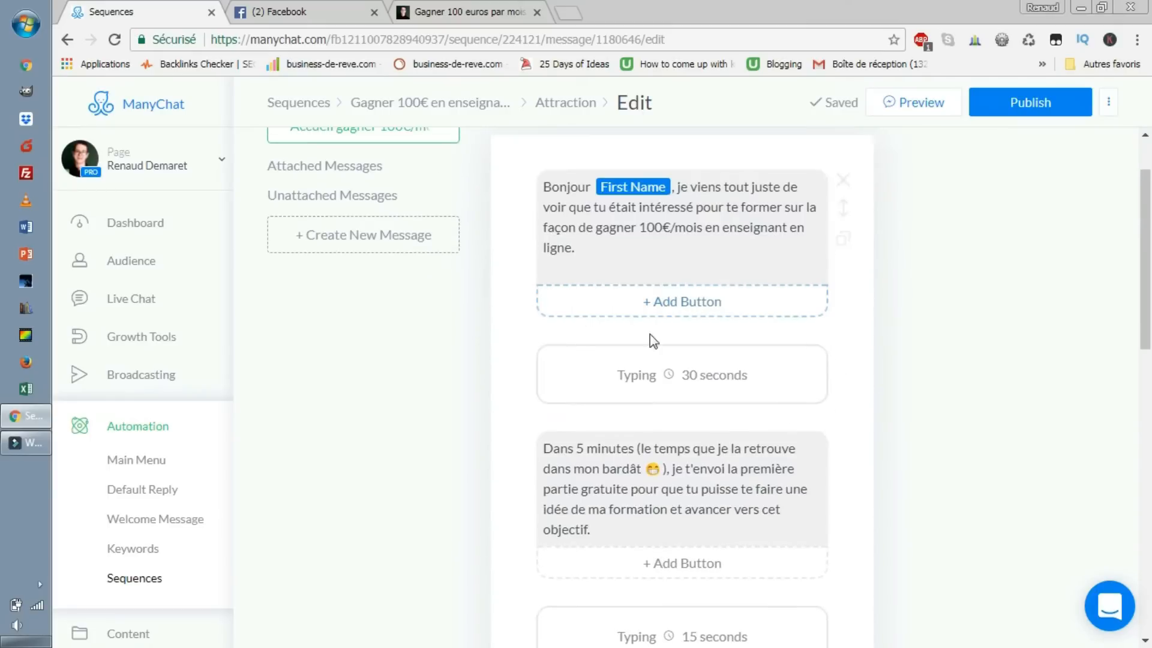
pyautogui.scroll(-3, 825, 543)
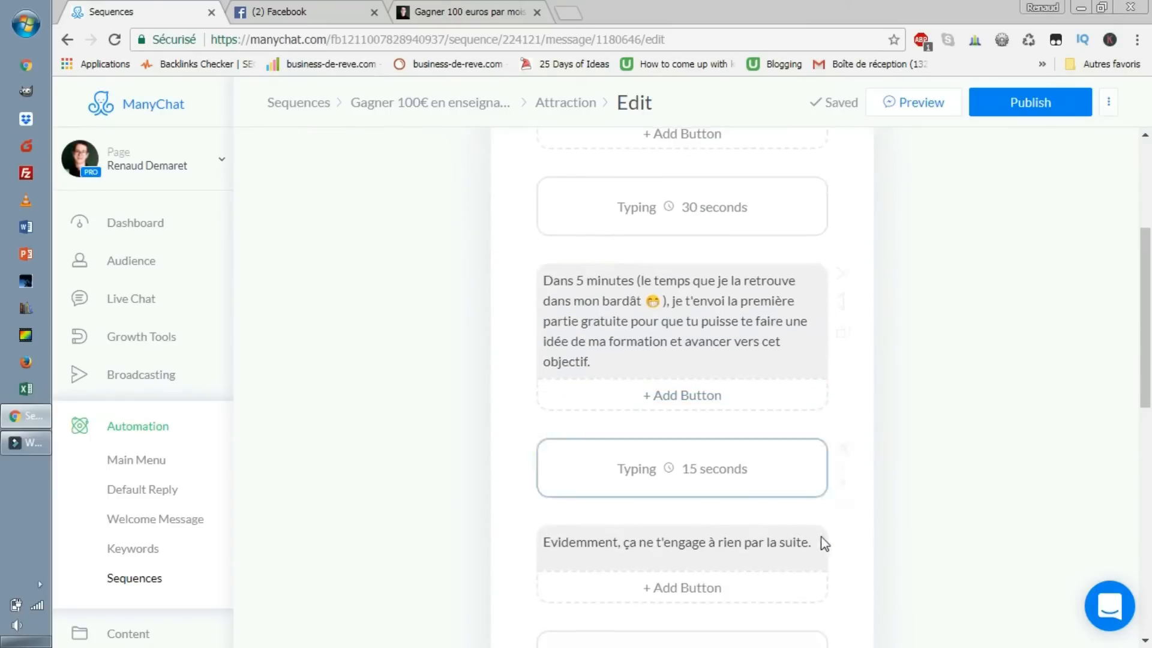
pyautogui.scroll(-7, 825, 543)
pyautogui.scroll(9, 862, 515)
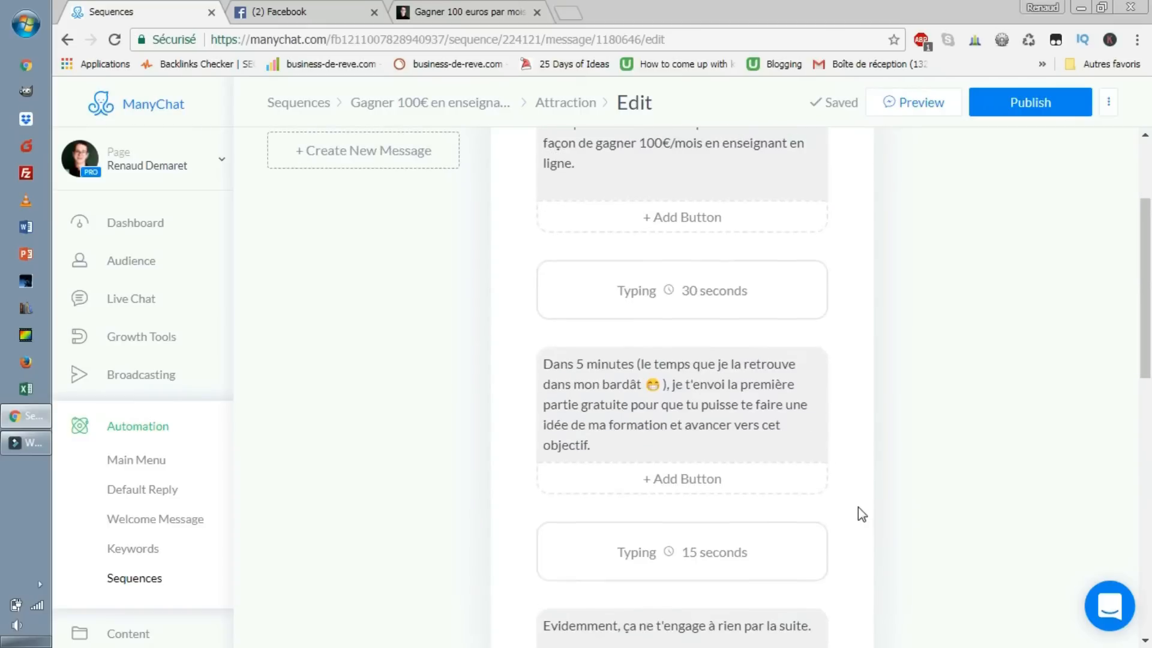
# - Read the message's text blocks in order, from the "Bonjour" greeting to the question starting "Mais dis moi avant que je t'envoi ça"
pyautogui.scroll(2, 858, 506)
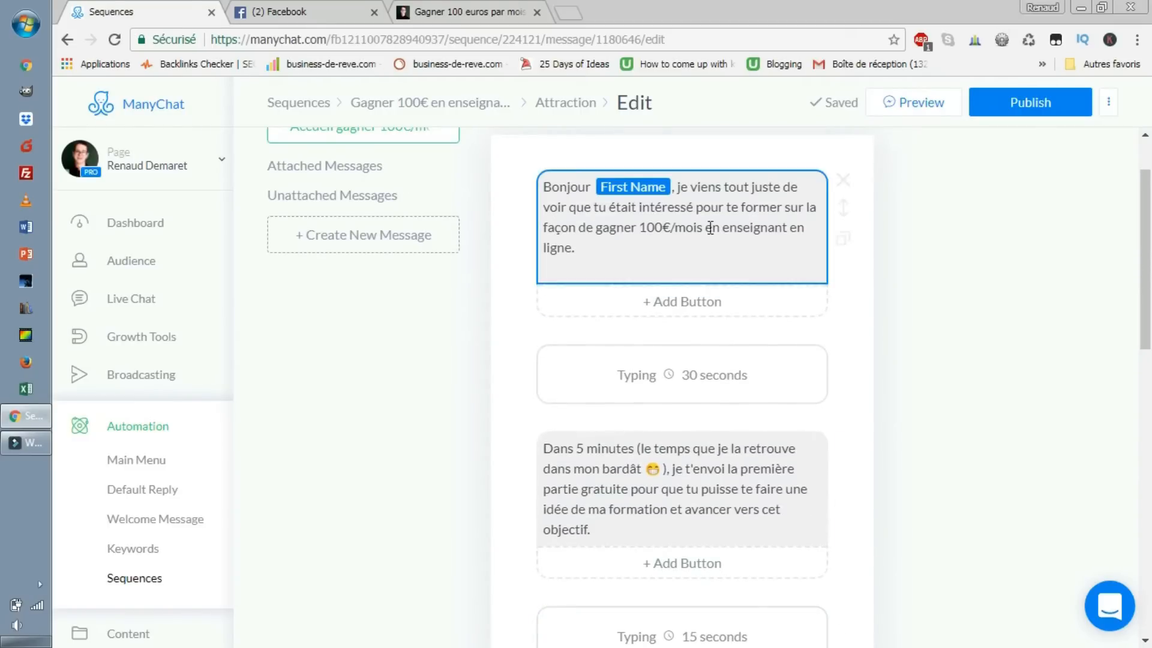
pyautogui.scroll(-3, 772, 273)
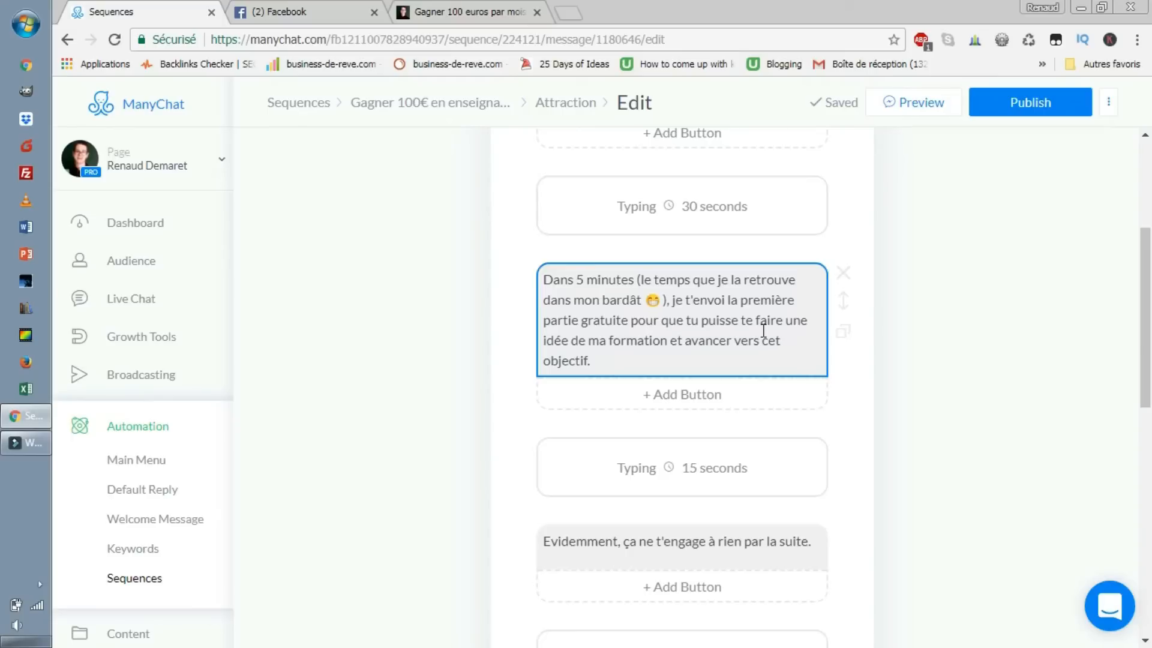
pyautogui.scroll(4, 784, 336)
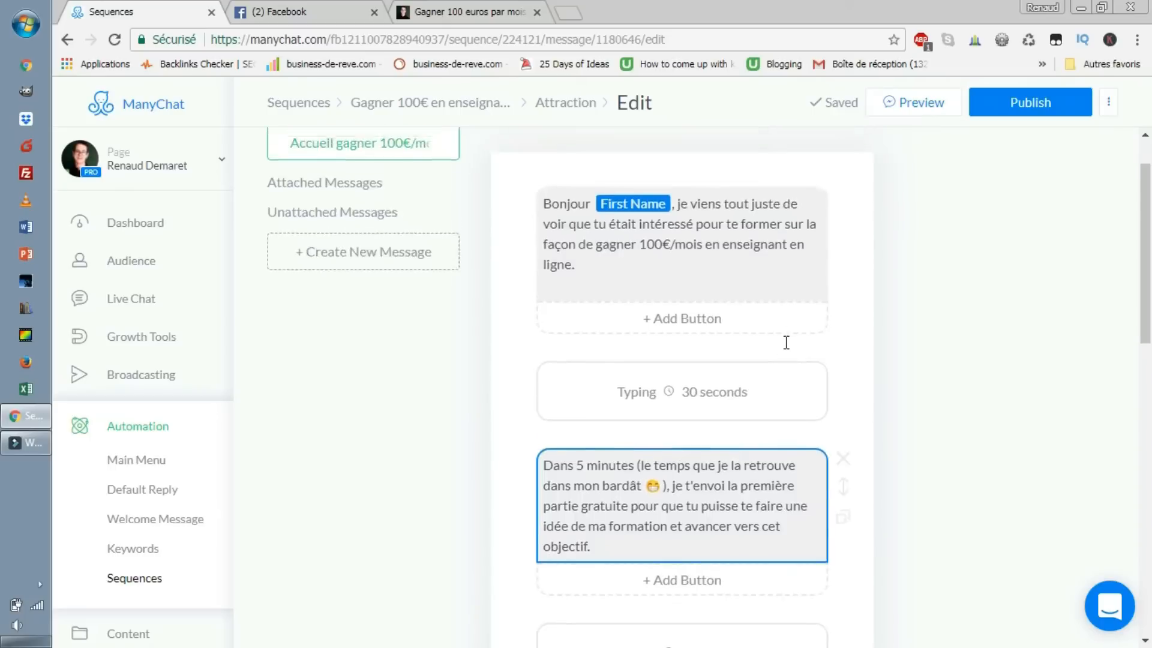
pyautogui.scroll(-2, 780, 348)
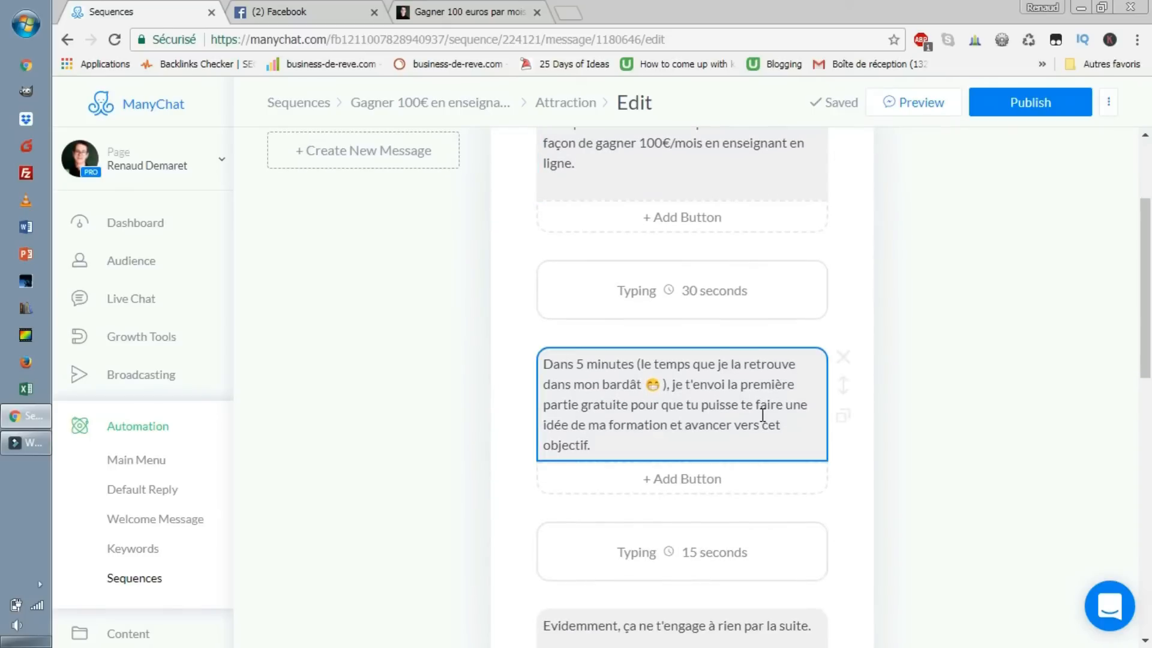
pyautogui.scroll(-4, 771, 420)
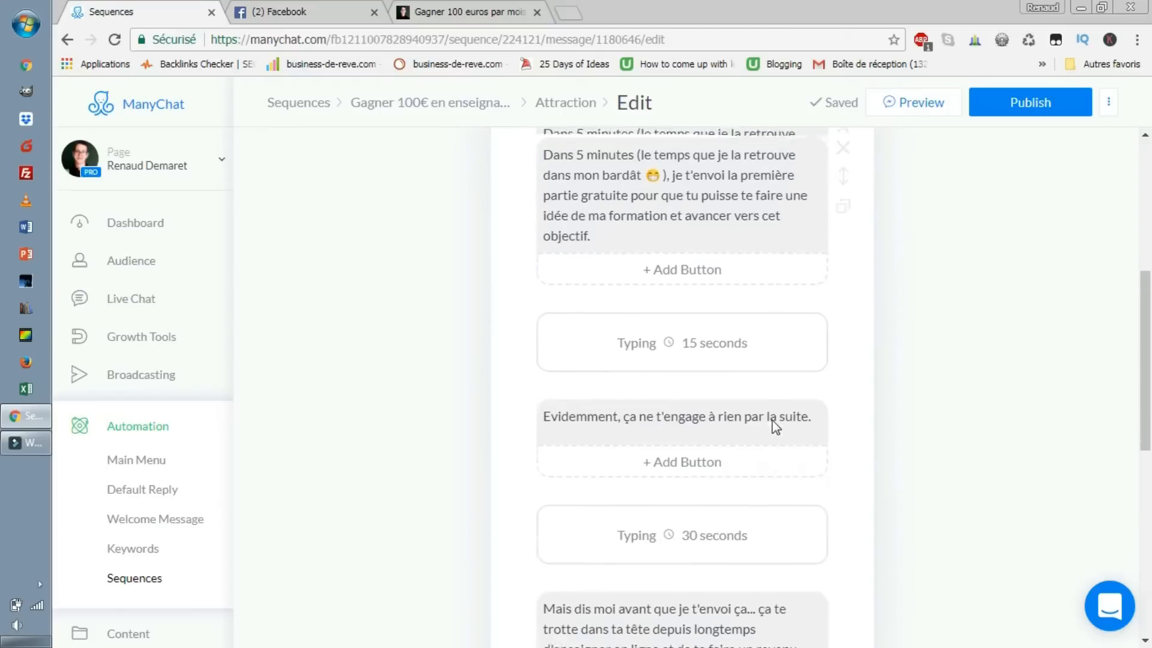
pyautogui.click(758, 390)
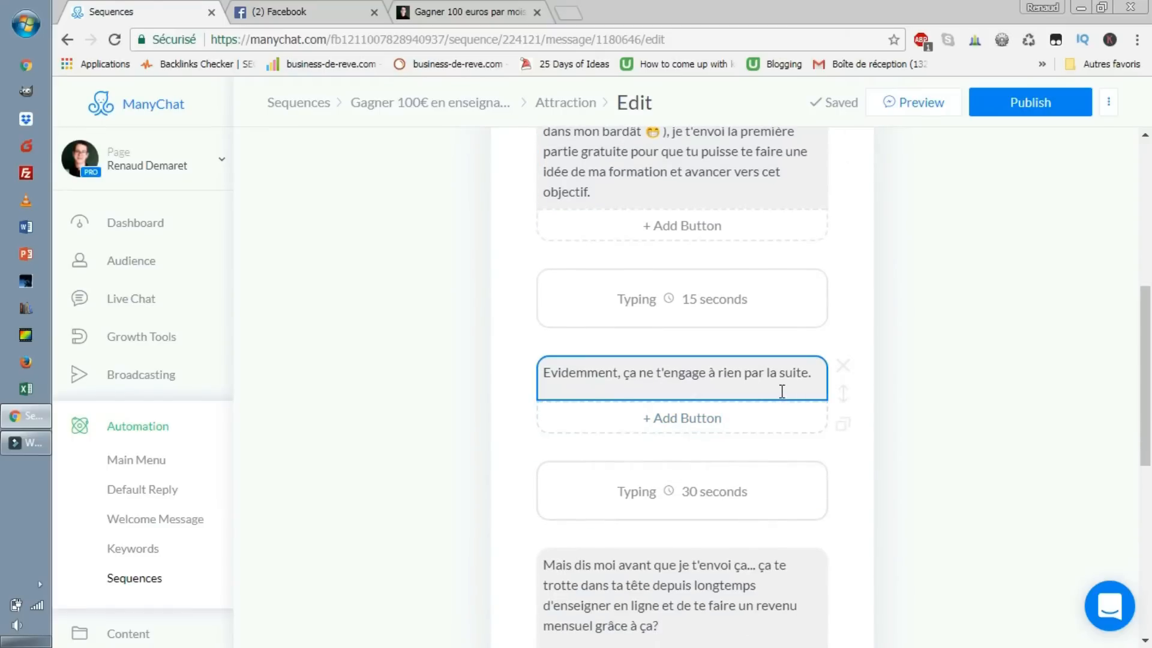
pyautogui.scroll(-2, 823, 388)
pyautogui.scroll(2, 689, 384)
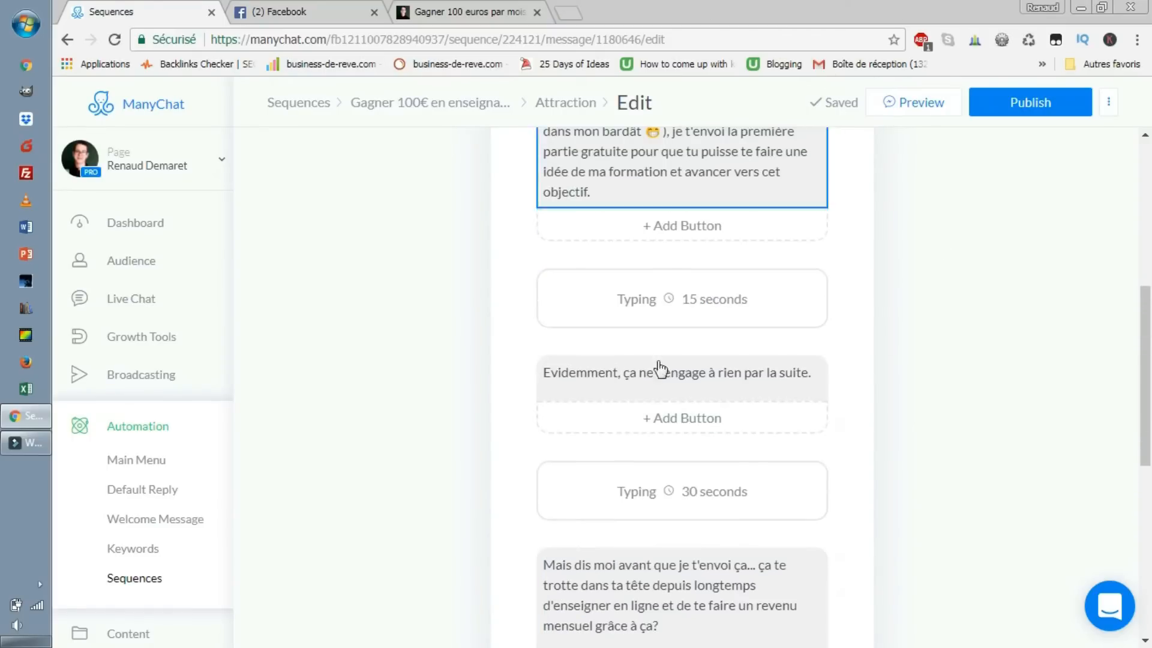
pyautogui.scroll(4, 741, 252)
pyautogui.scroll(-4, 744, 341)
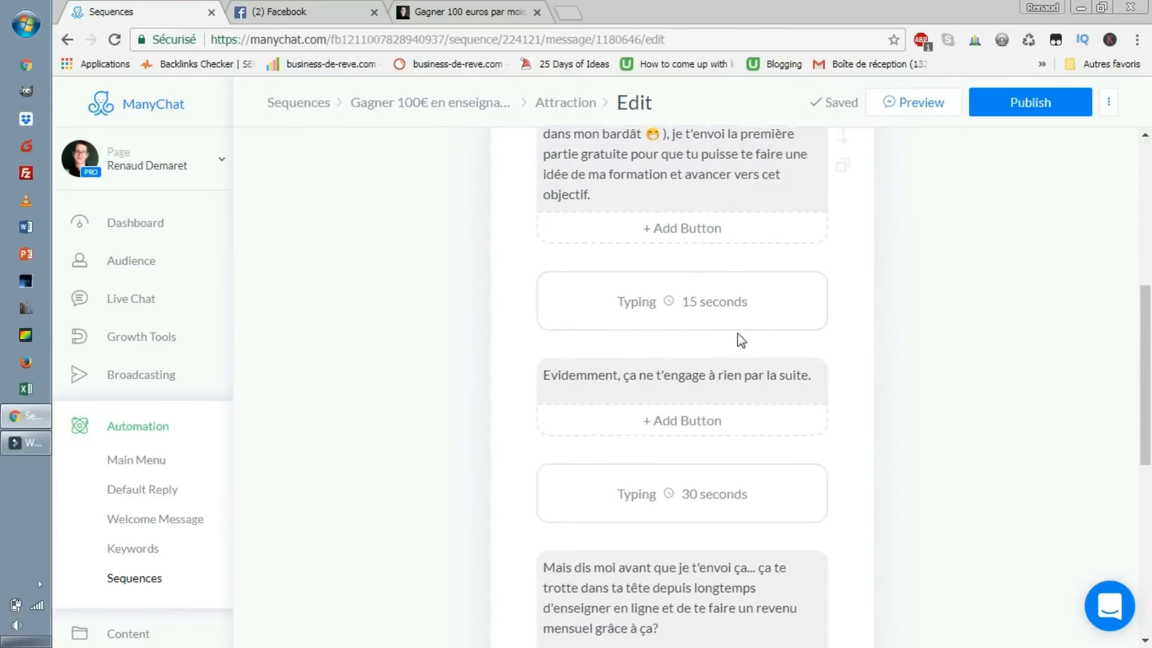
pyautogui.scroll(-4, 741, 339)
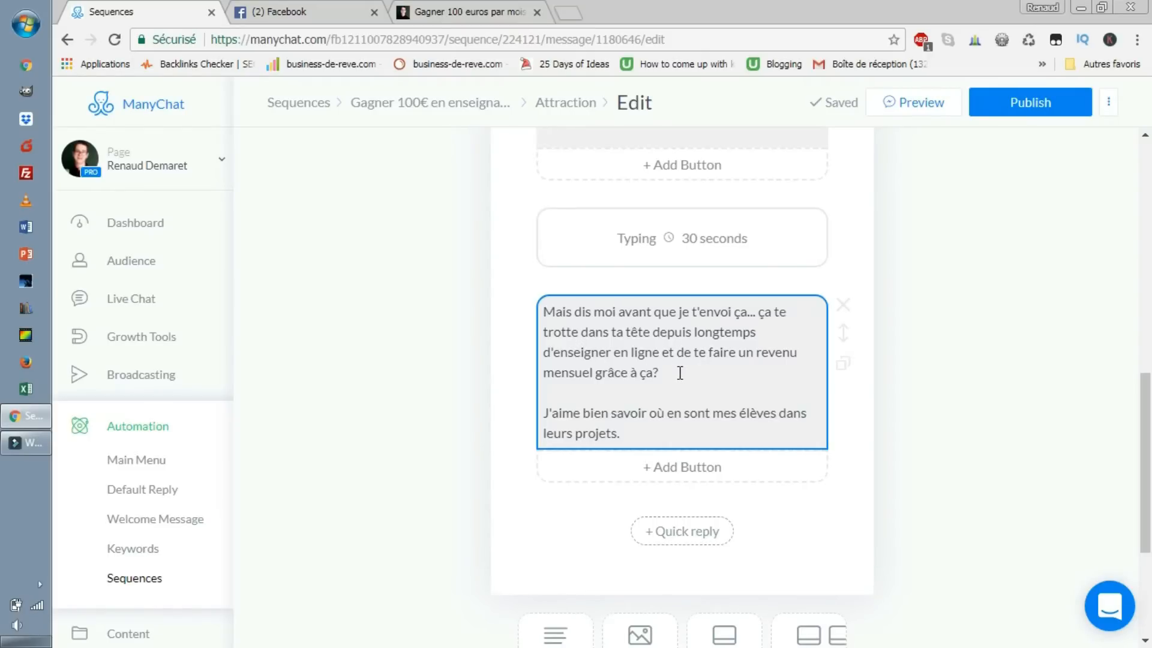
# - Send a preview of the Attraction message to Messenger and open the received conversation in the Facebook chat
pyautogui.scroll(10, 726, 360)
pyautogui.scroll(-8, 725, 372)
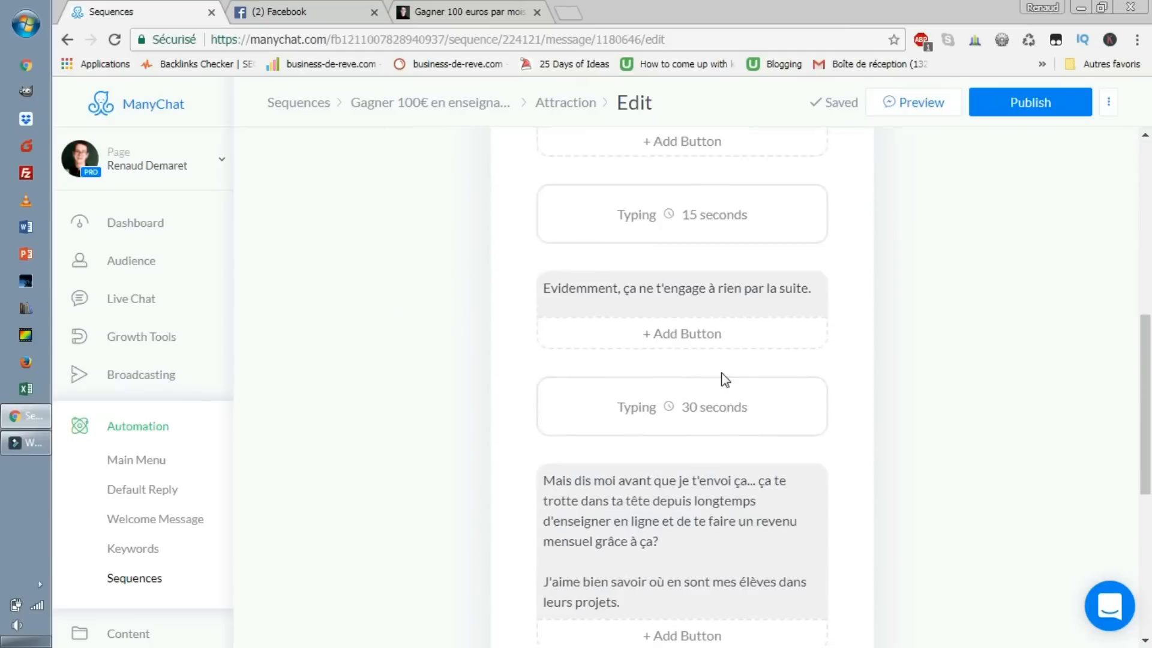
pyautogui.scroll(-7, 725, 372)
pyautogui.scroll(15, 725, 354)
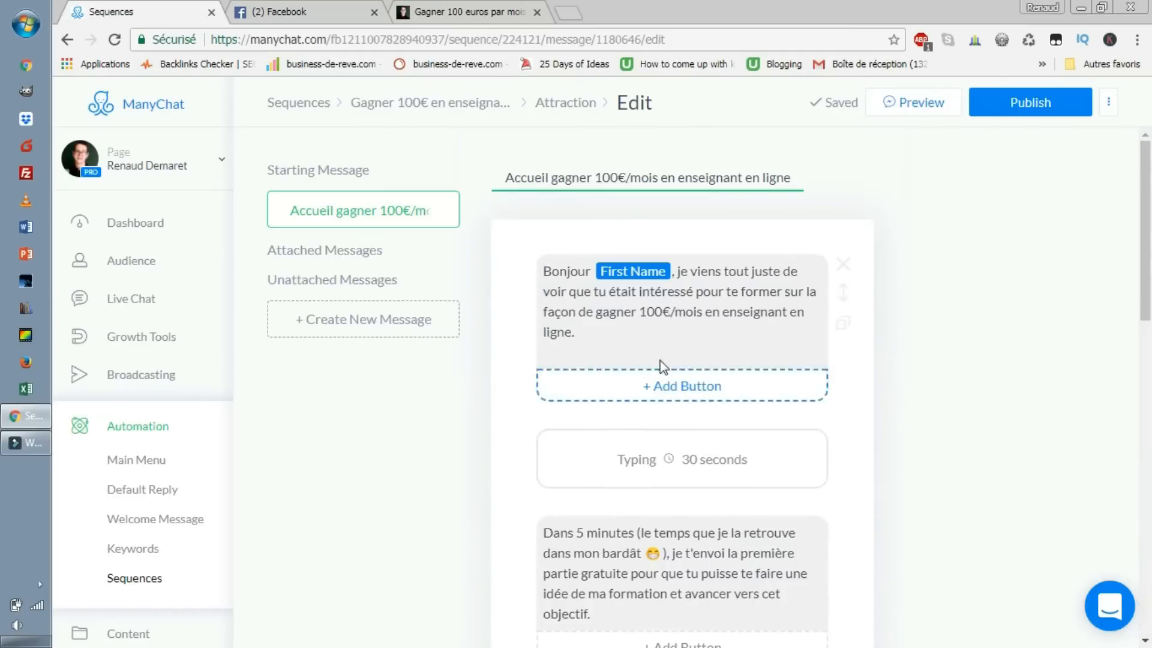
pyautogui.click(908, 110)
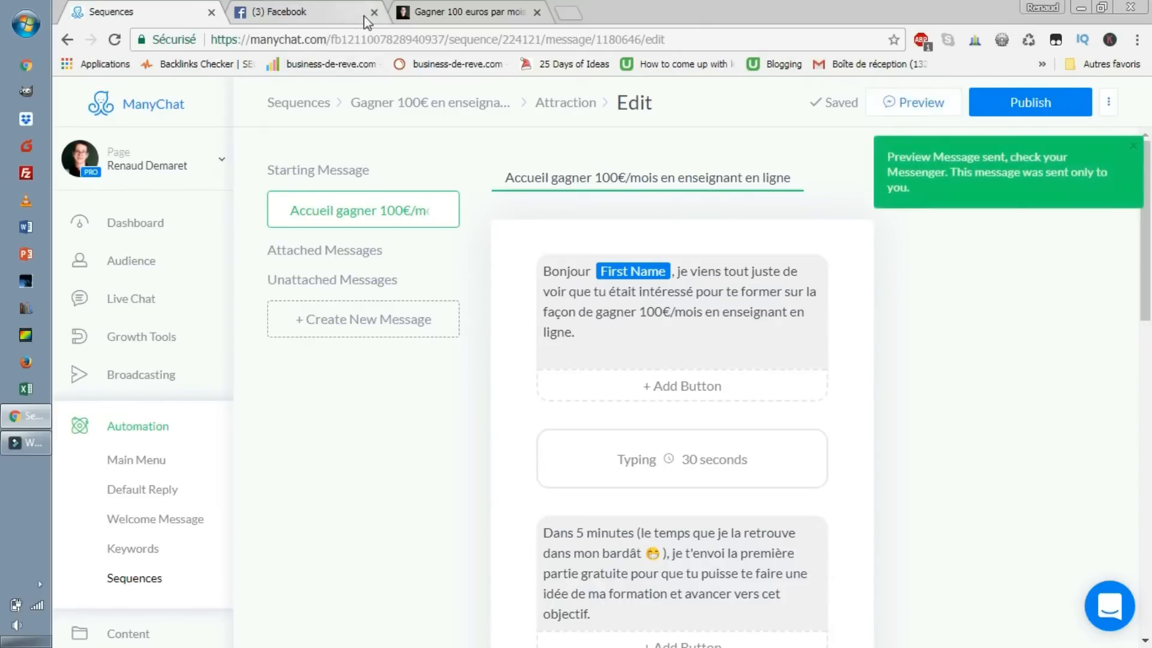
pyautogui.click(339, 19)
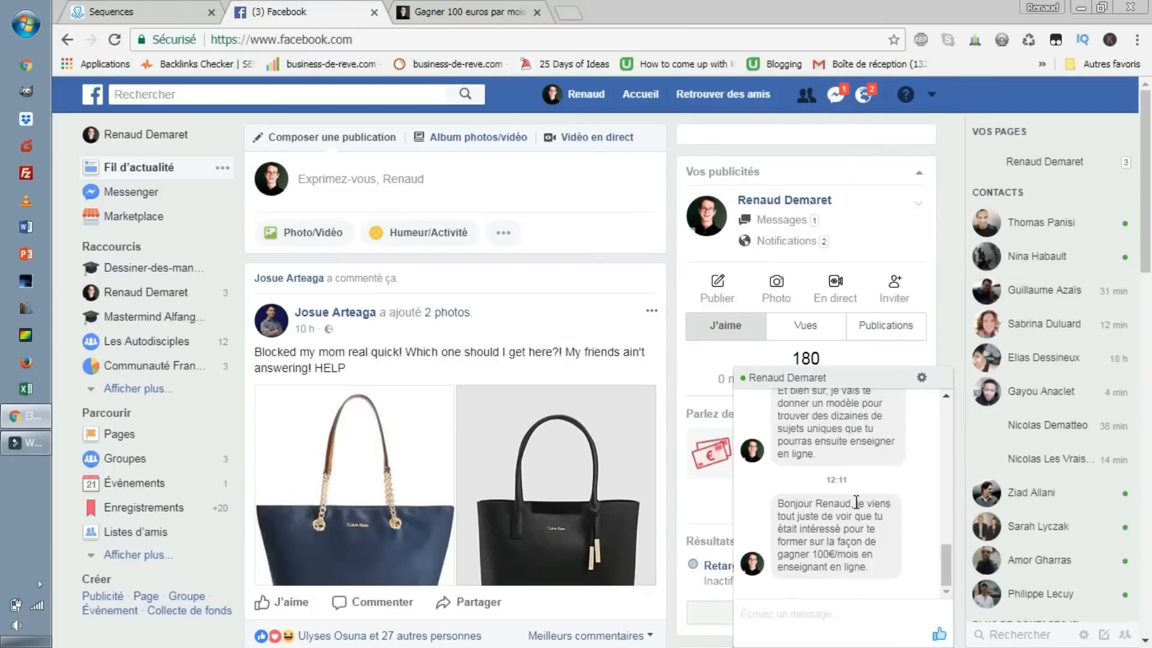
pyautogui.click(863, 570)
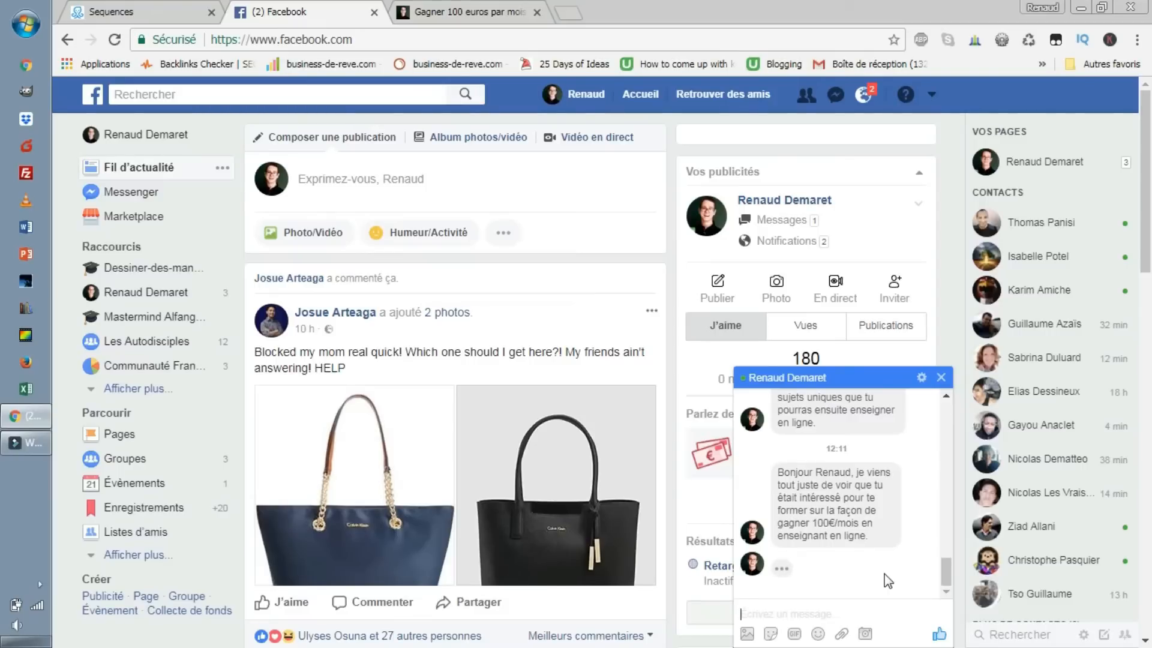
# - Compare the preview messages arriving in the Facebook chat with the second text block and the 15-second typing delay in ManyChat
pyautogui.click(165, 12)
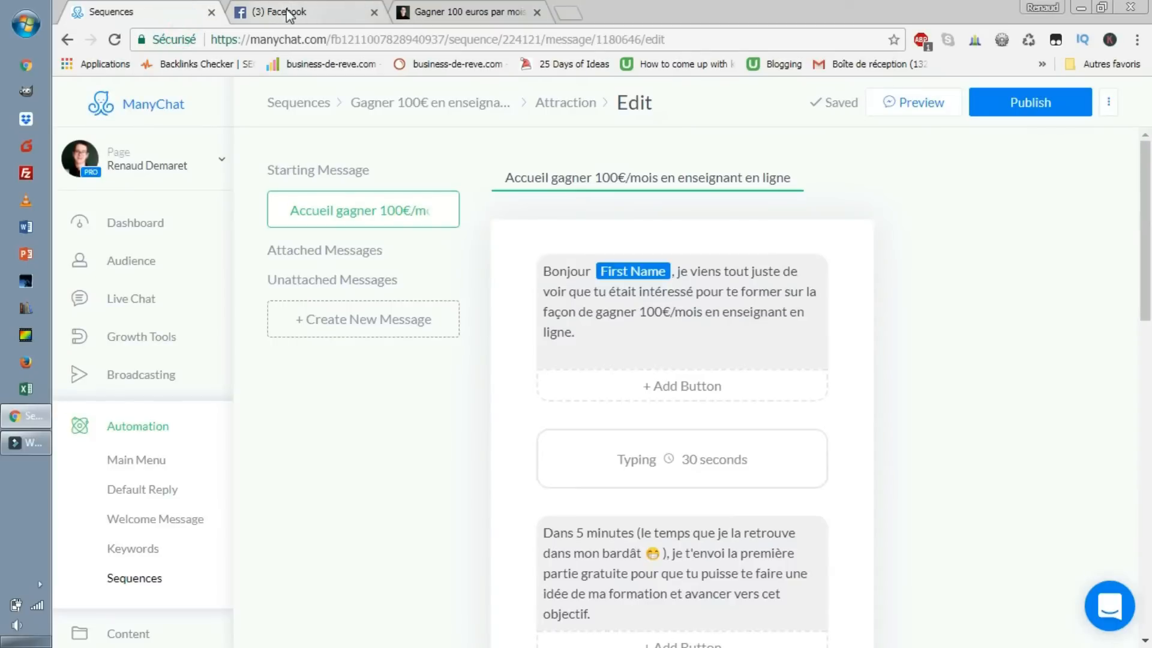
pyautogui.click(288, 13)
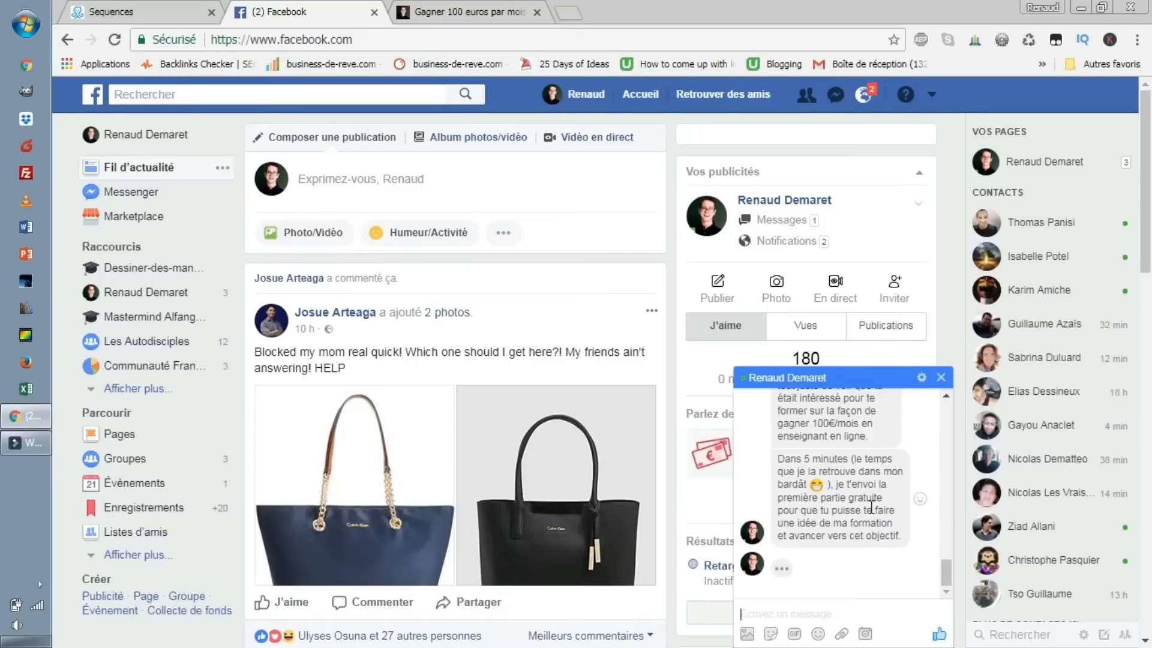
pyautogui.click(147, 12)
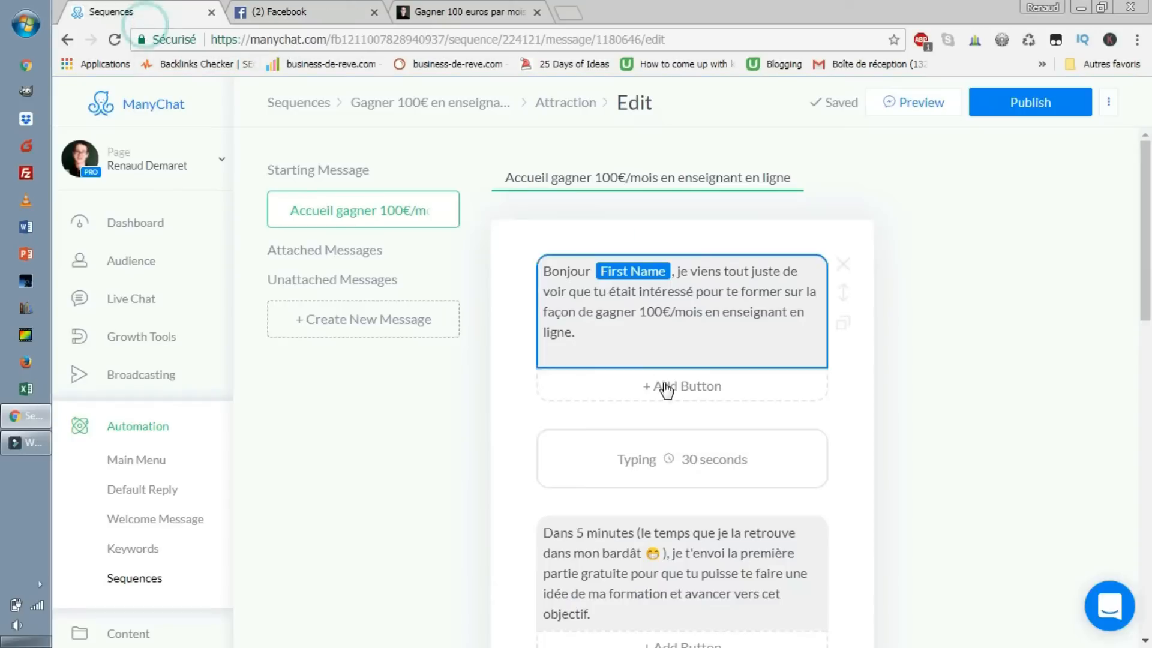
pyautogui.scroll(-5, 666, 390)
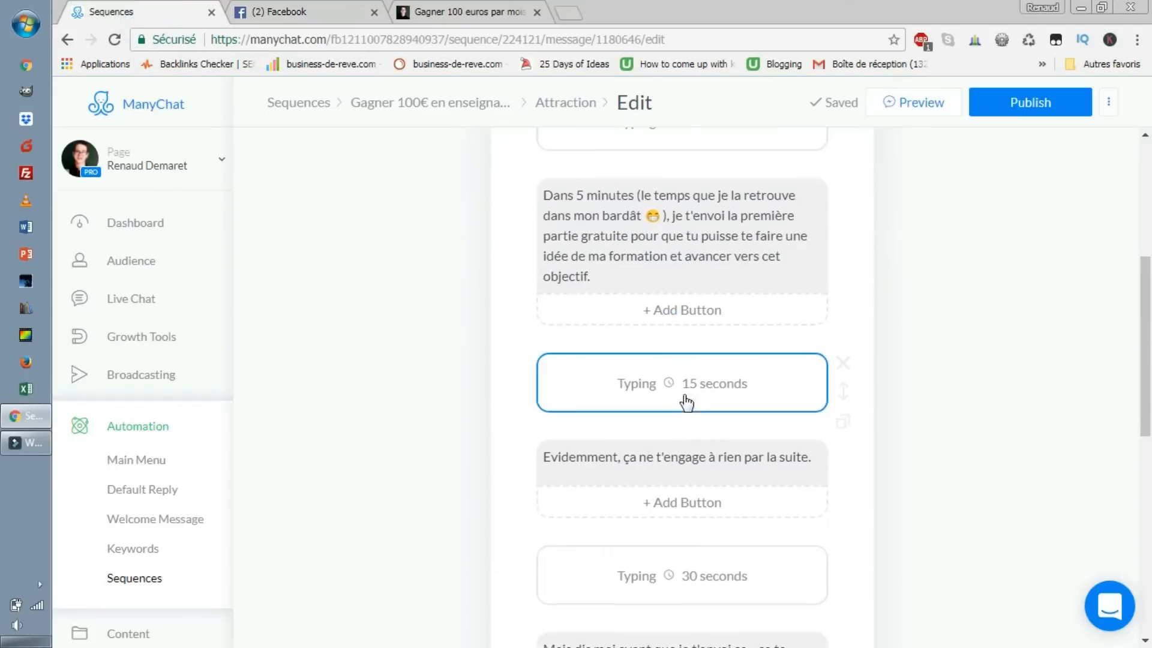
pyautogui.click(291, 9)
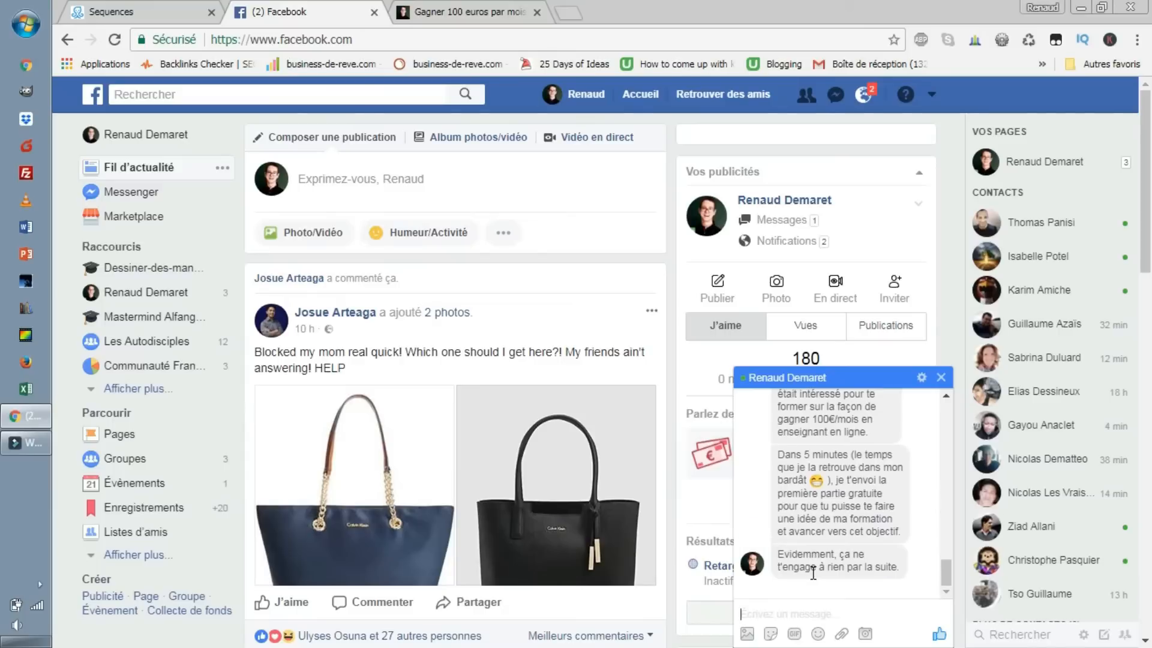
# - Return to ManyChat and examine the final 30-second typing delay and the last text block that follows it
pyautogui.click(186, 12)
pyautogui.scroll(-5, 738, 488)
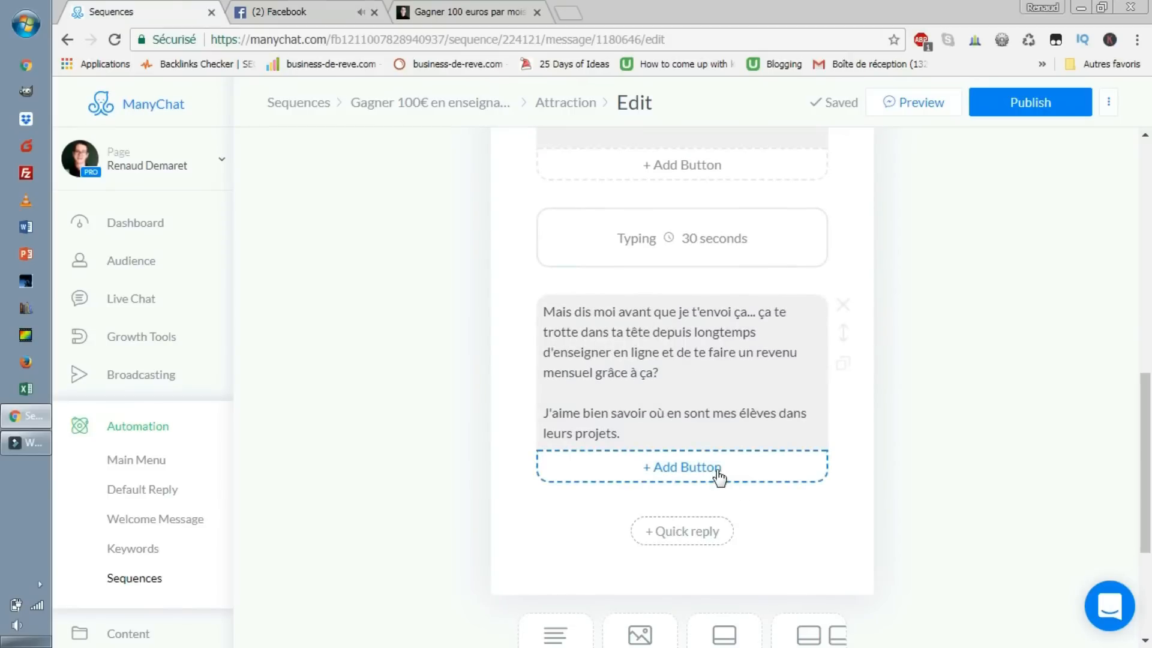
pyautogui.scroll(-1, 718, 475)
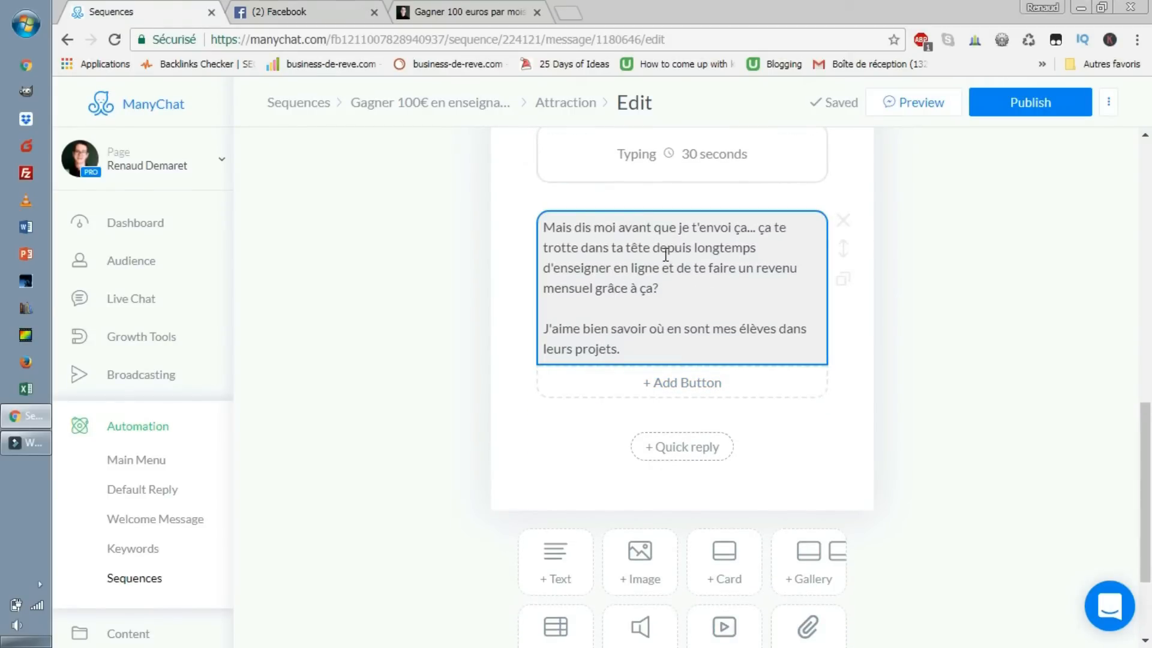
# - Switch back to Facebook and reread the received preview messages starting "Dans 5 minutes" and "Evidemment" in the chat
pyautogui.click(313, 9)
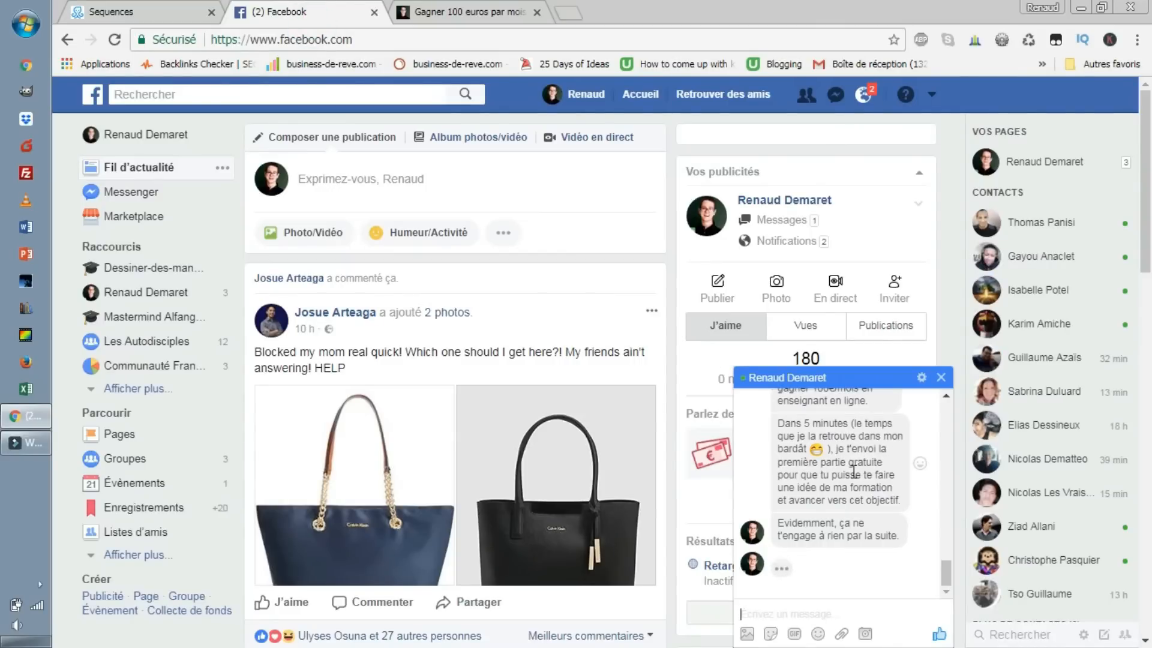
pyautogui.moveTo(830, 423); pyautogui.dragTo(886, 500)
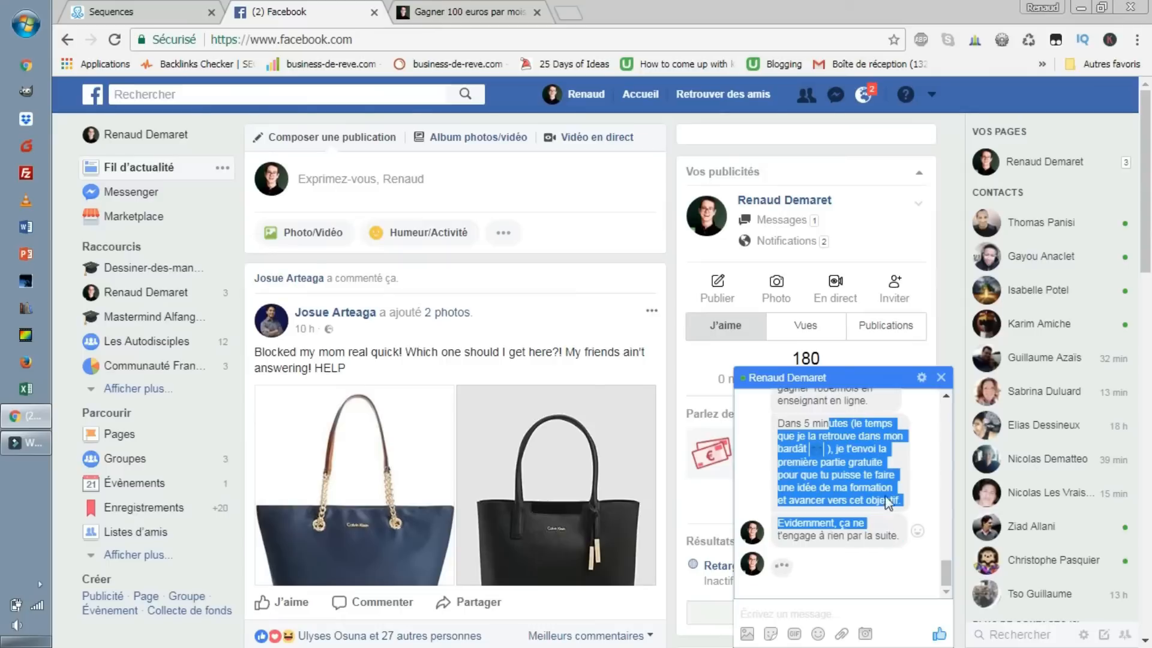
pyautogui.click(880, 519)
pyautogui.scroll(3, 864, 504)
pyautogui.scroll(-3, 864, 503)
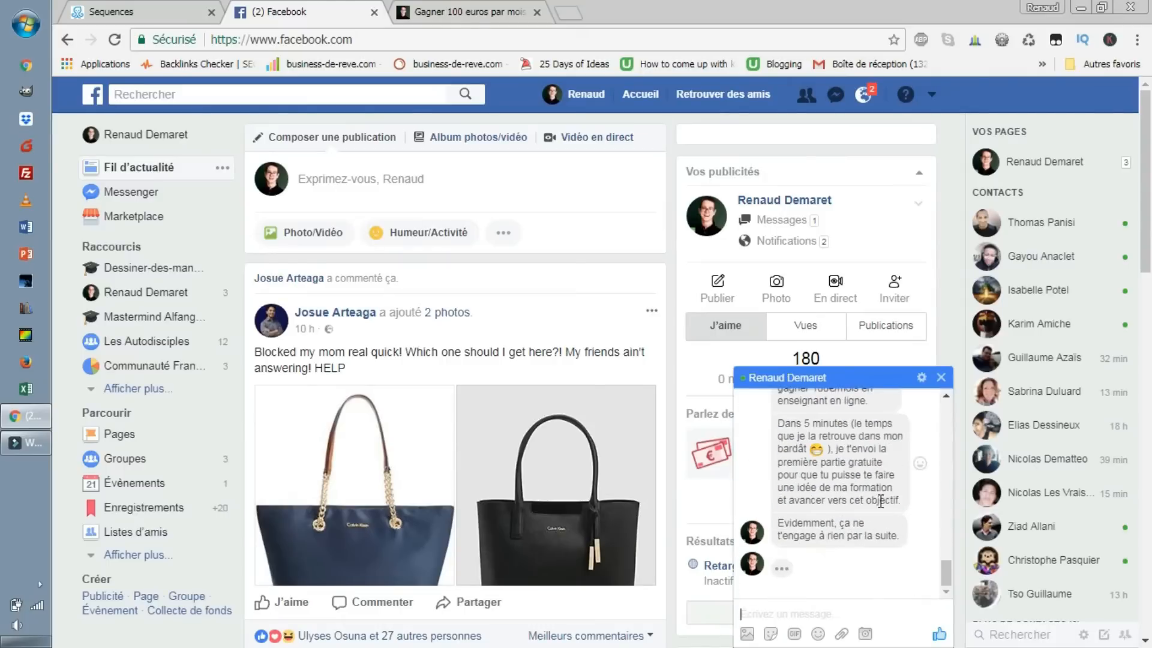
# - Reread the received preview messages in the Facebook chat, and compare them with the Attraction message in ManyChat
pyautogui.scroll(3, 878, 496)
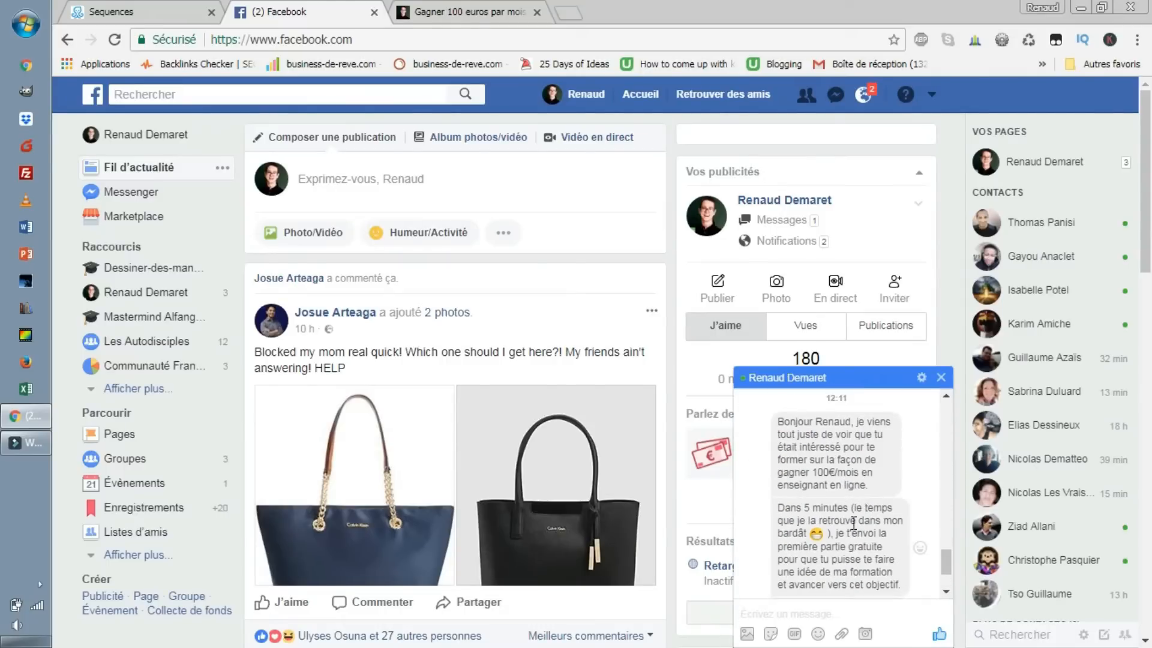
pyautogui.scroll(-3, 879, 501)
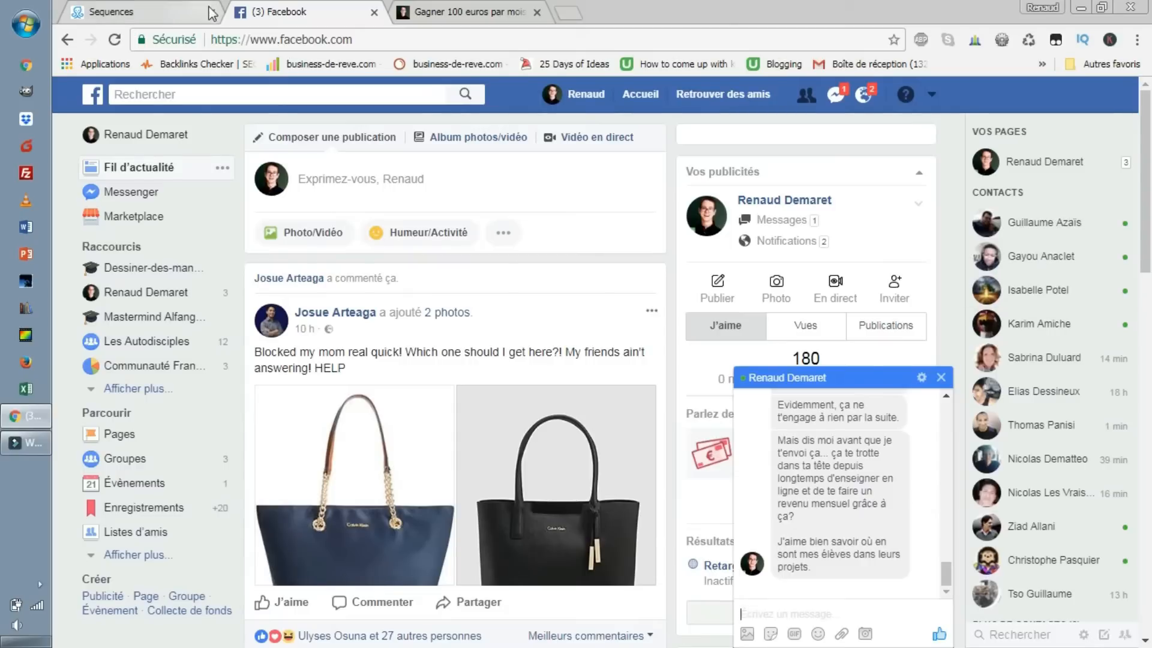
pyautogui.click(183, 17)
pyautogui.scroll(10, 774, 330)
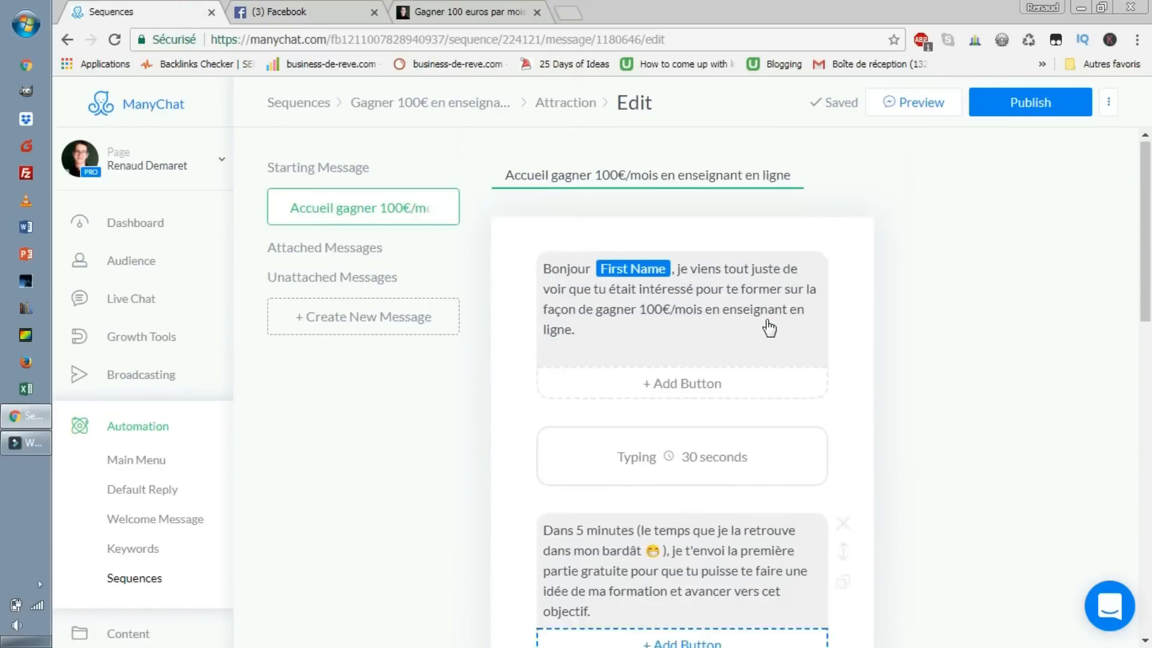
pyautogui.scroll(-4, 254, 318)
# - Reopen the Attraction message of the "Gagner 100€ en enseignant en ligne" sequence for editing and publish its pending changes
pyautogui.click(142, 494)
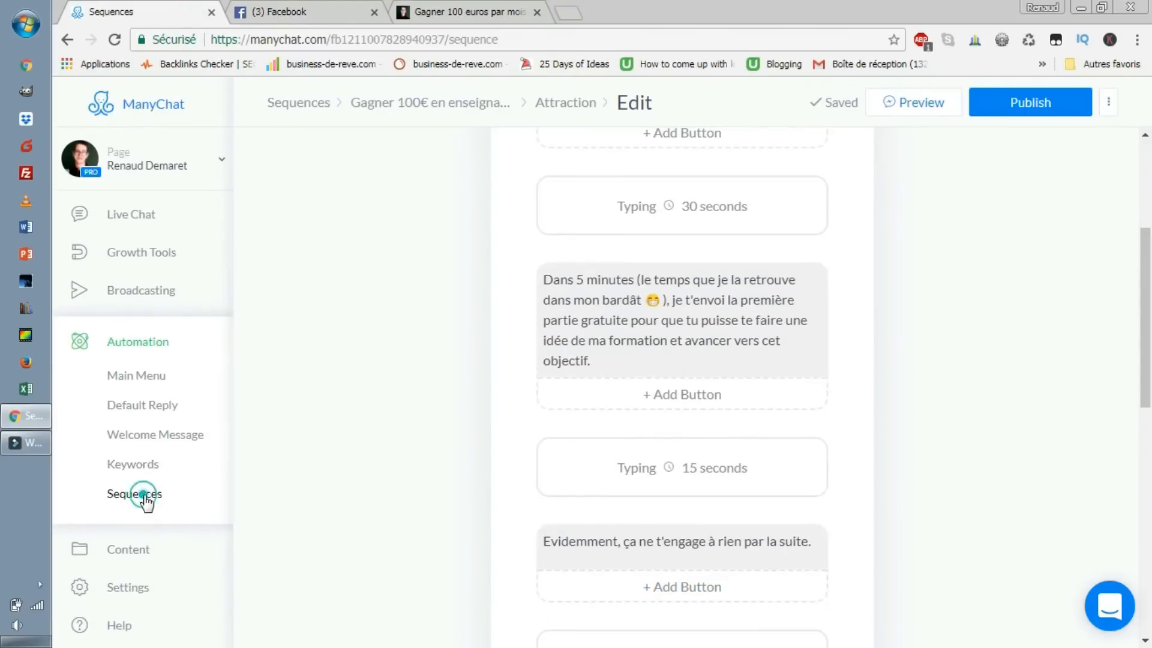
pyautogui.click(504, 294)
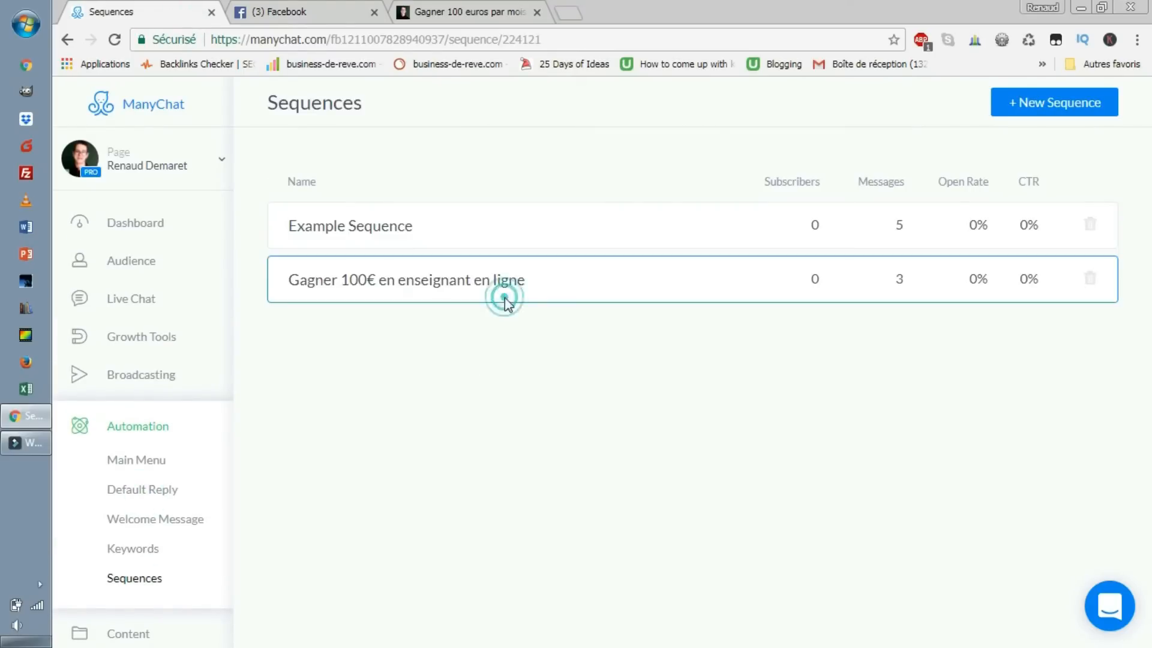
pyautogui.moveTo(556, 258)
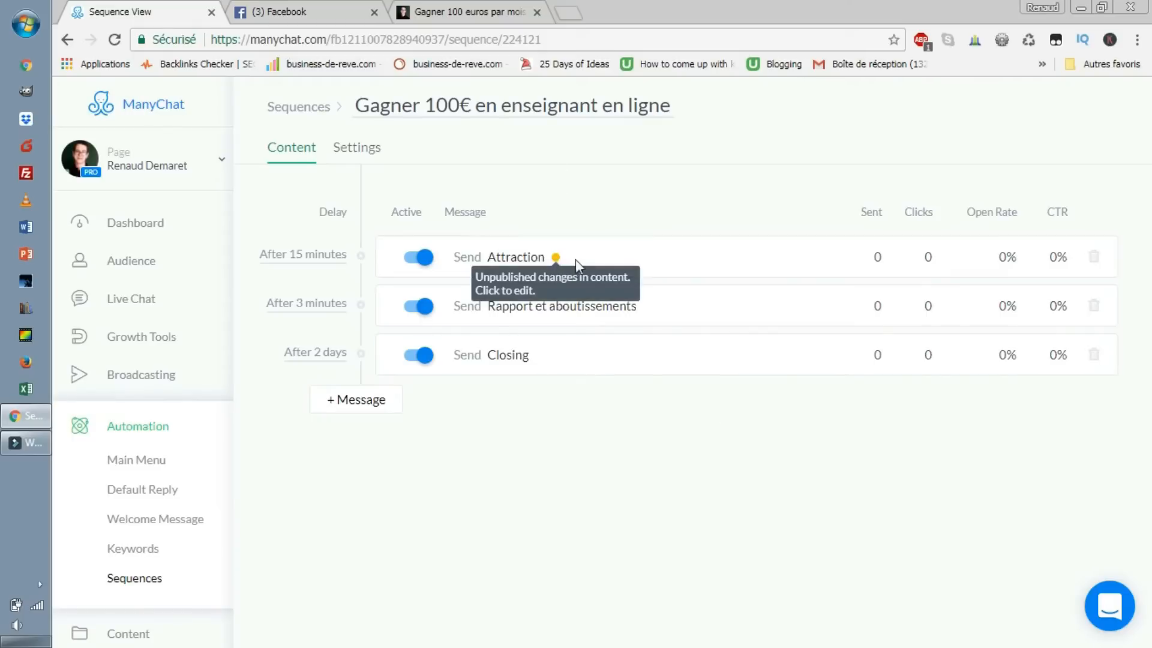
pyautogui.click(528, 258)
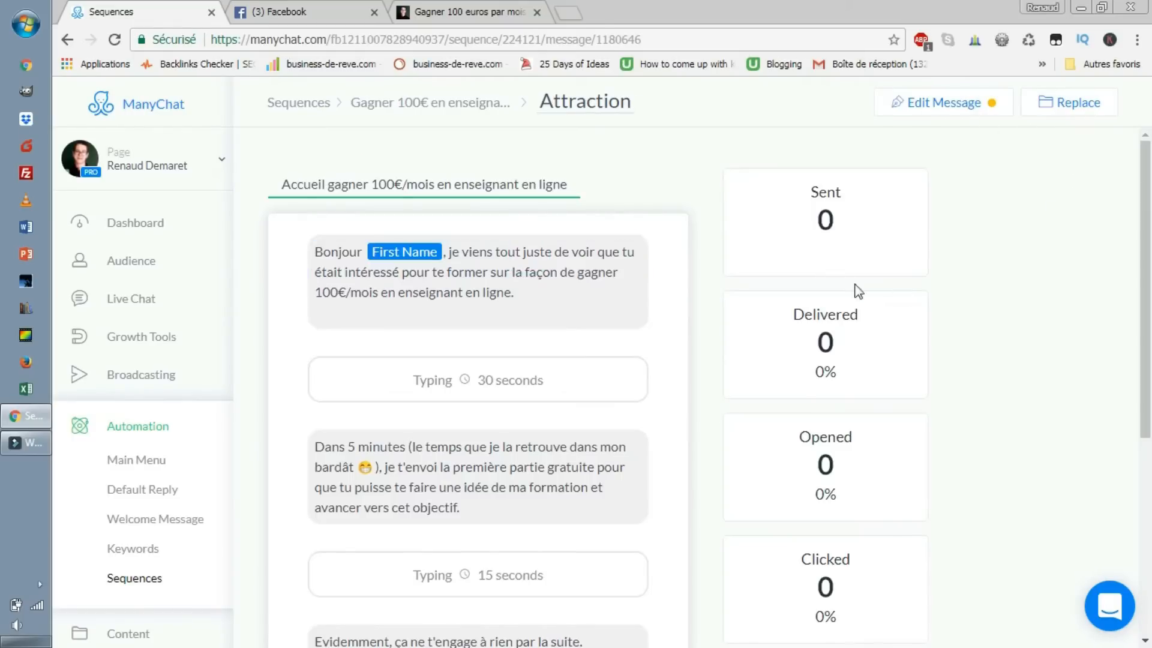
pyautogui.scroll(-2, 598, 389)
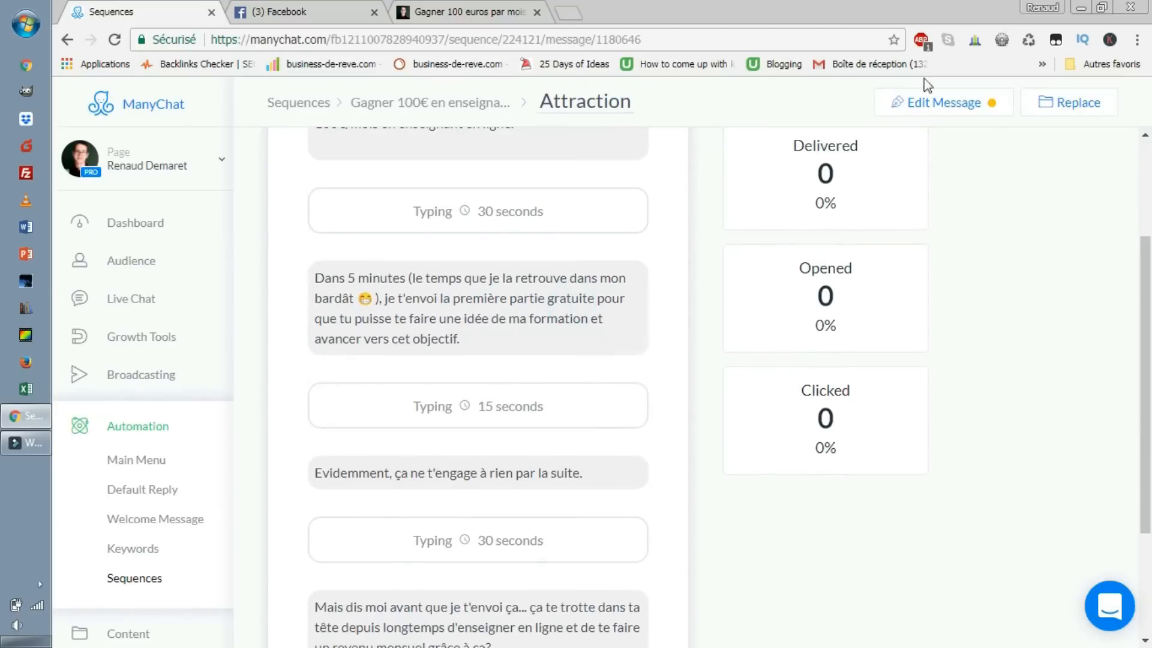
pyautogui.click(946, 103)
pyautogui.click(1026, 107)
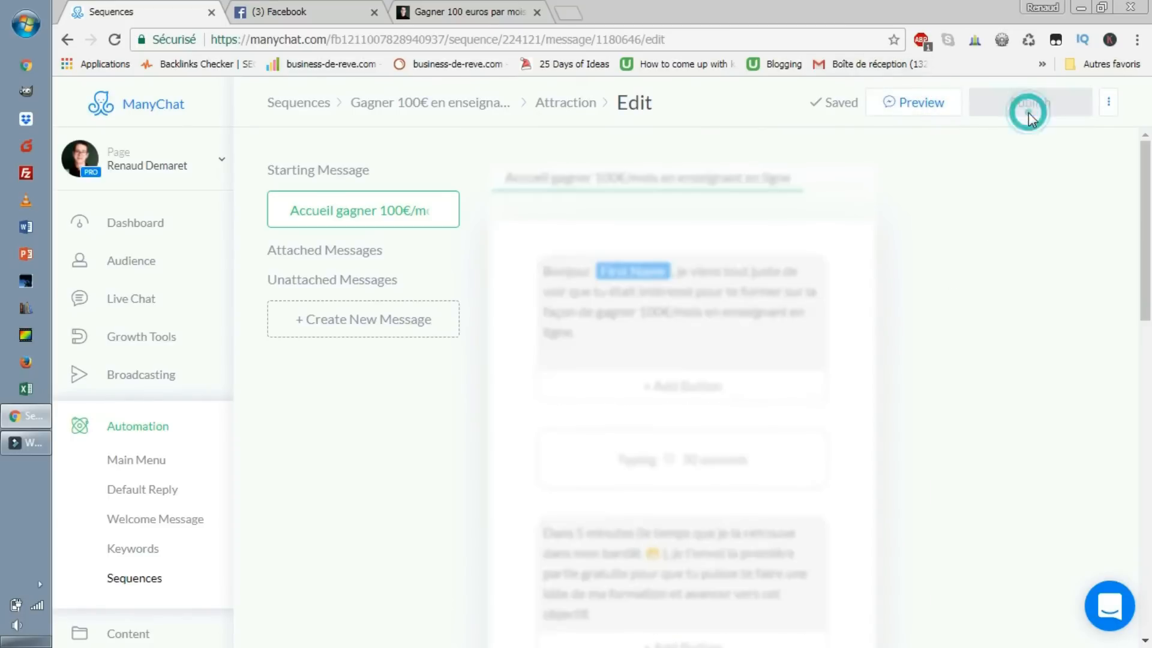
pyautogui.scroll(-10, 592, 432)
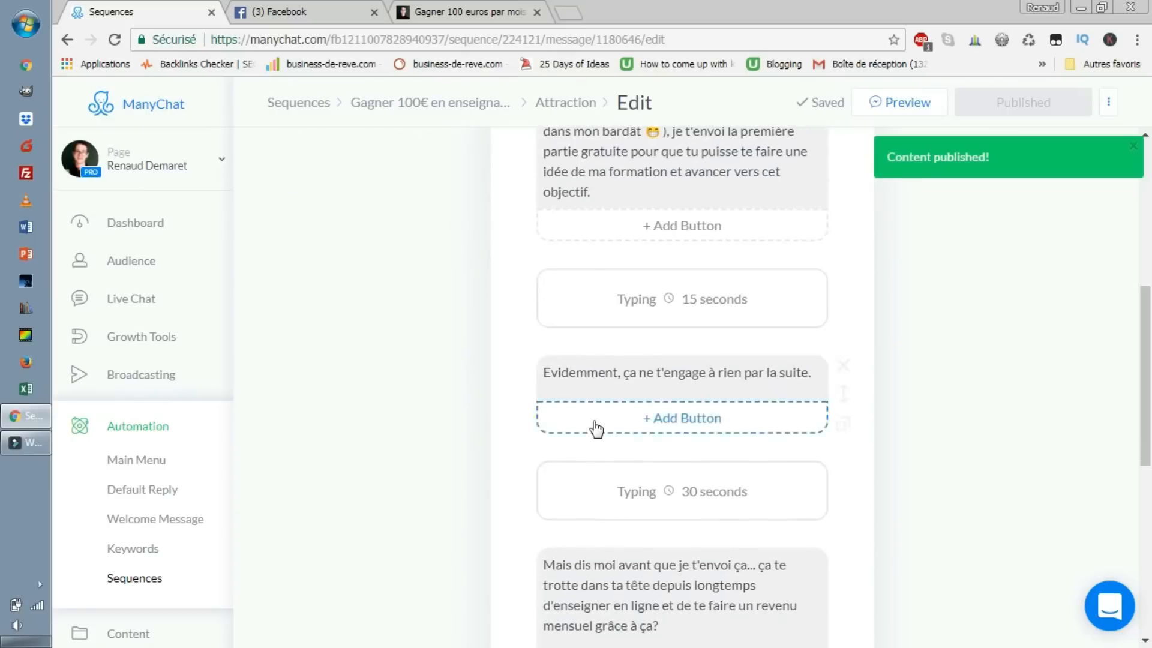
pyautogui.scroll(10, 592, 429)
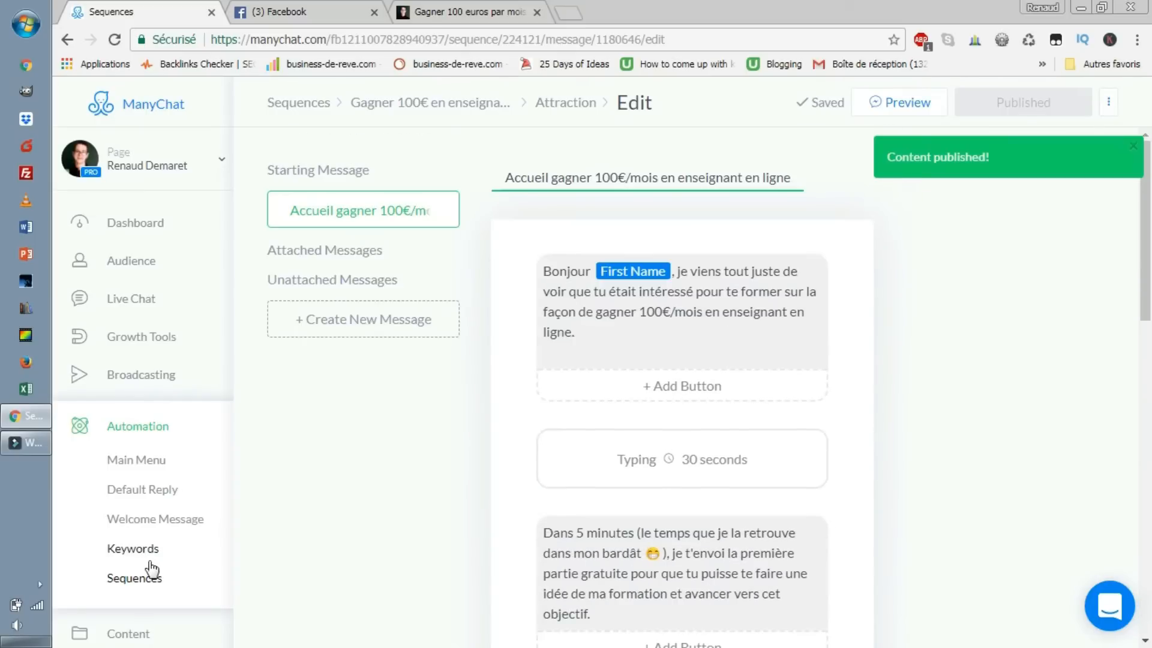
# - Open the "Rapport et aboutissements" message of the "Gagner 100€ en enseignant en ligne" sequence and examine its content blocks and typing delays
pyautogui.click(143, 591)
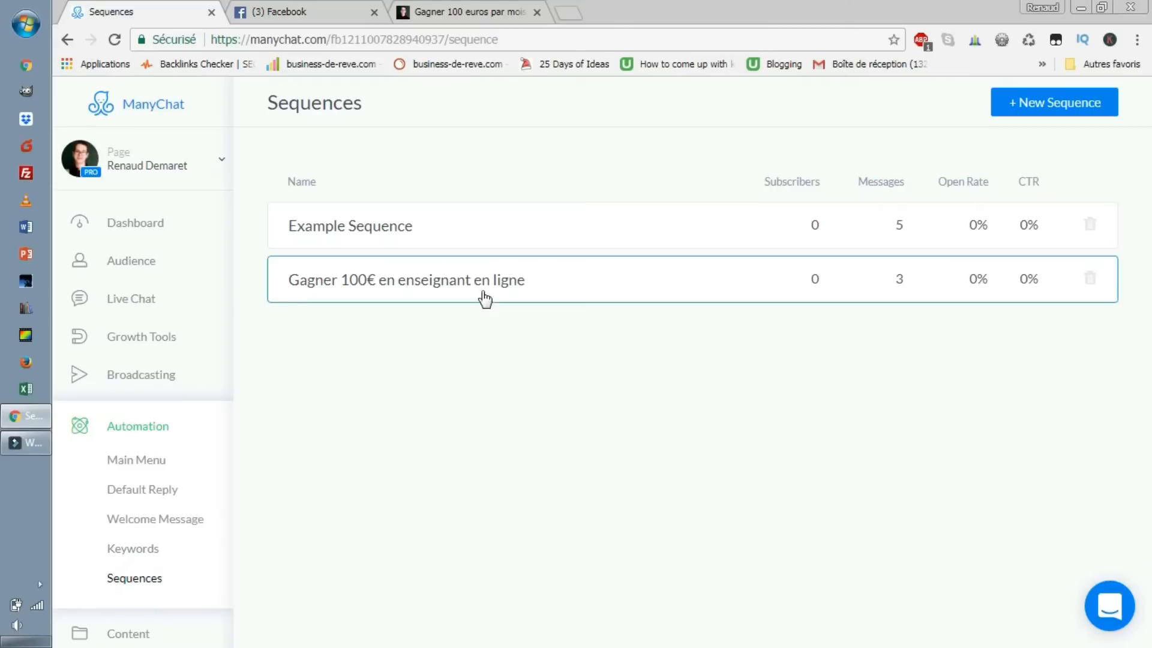
pyautogui.click(481, 291)
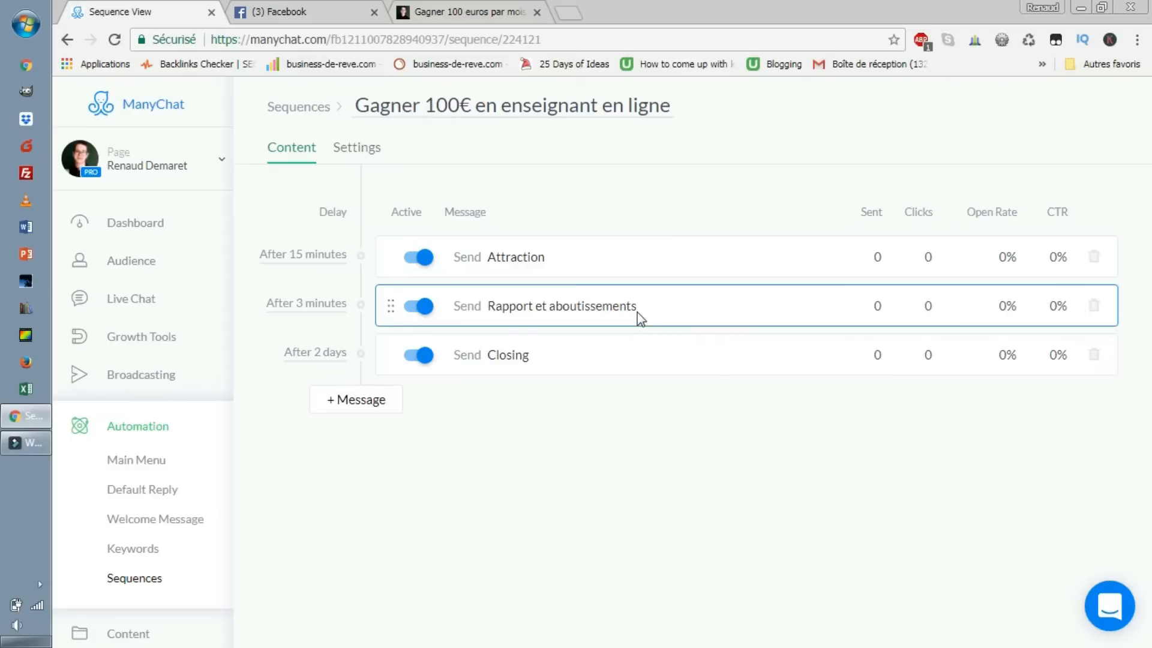
pyautogui.click(598, 311)
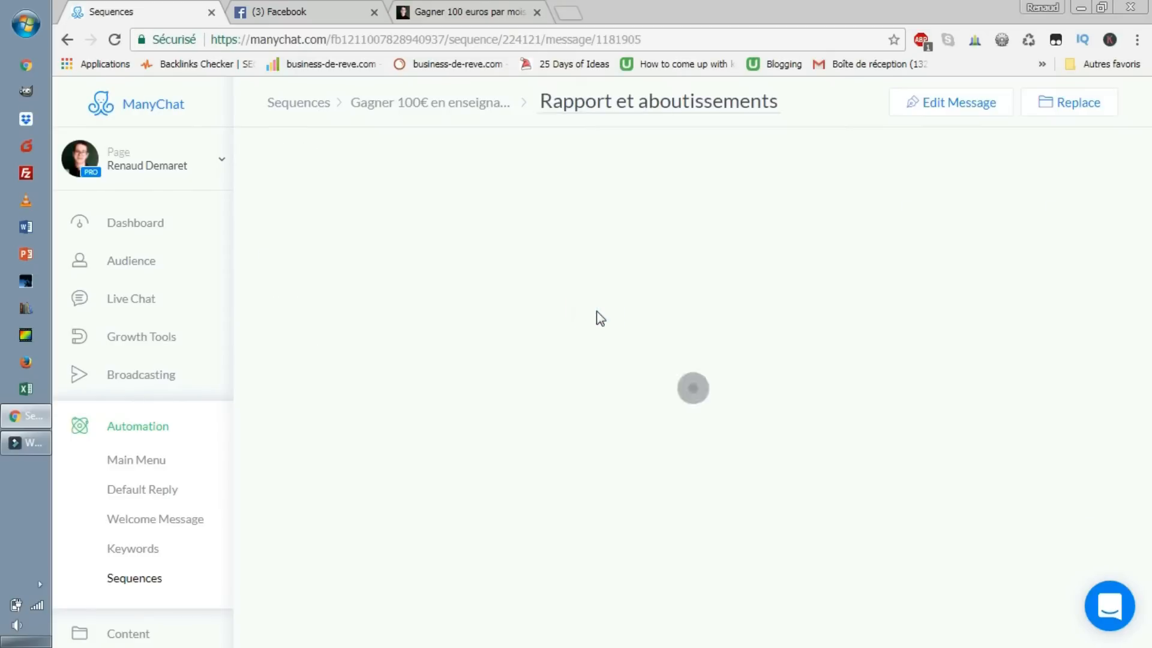
pyautogui.scroll(-20, 646, 419)
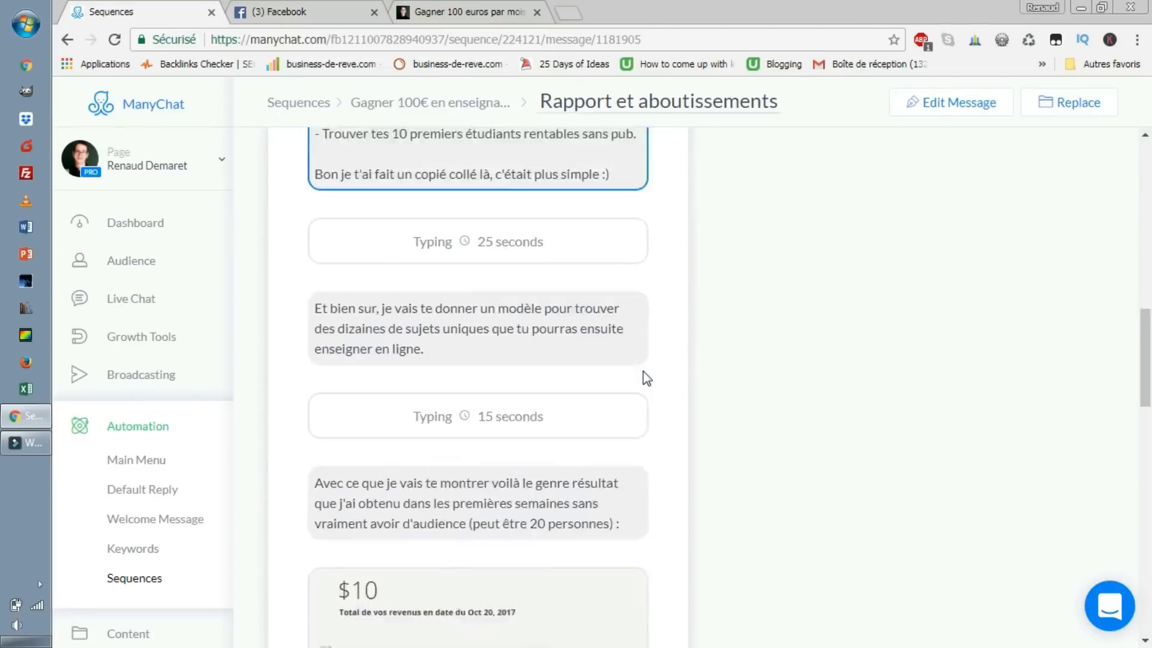
pyautogui.scroll(20, 646, 378)
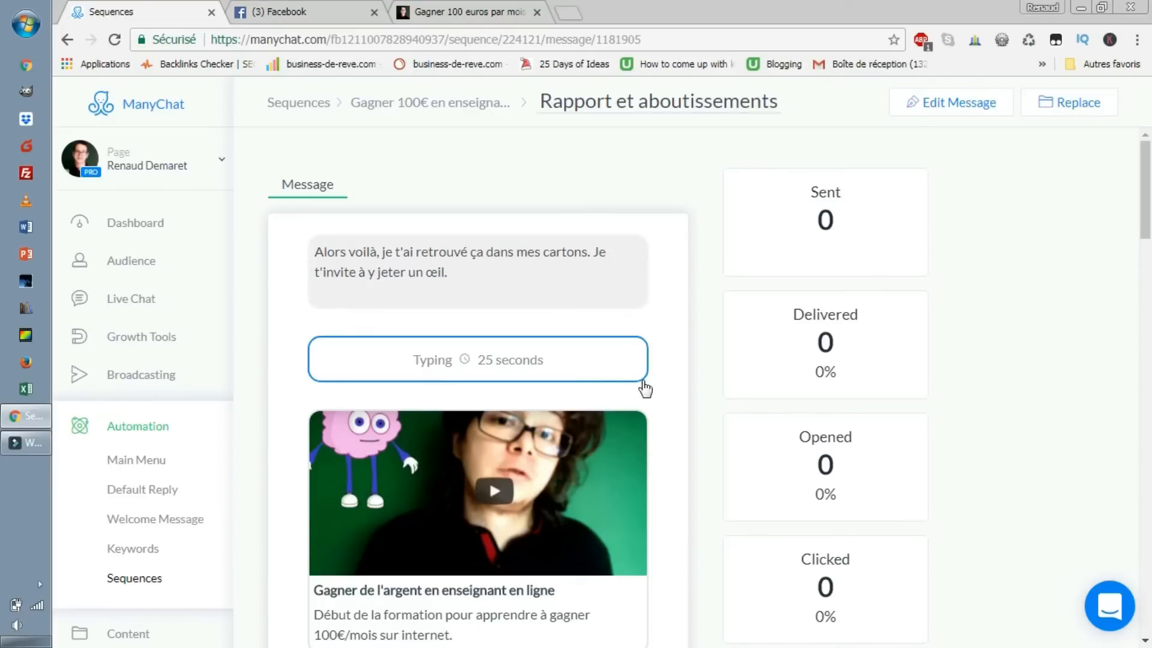
pyautogui.scroll(-5, 619, 378)
pyautogui.scroll(3, 622, 372)
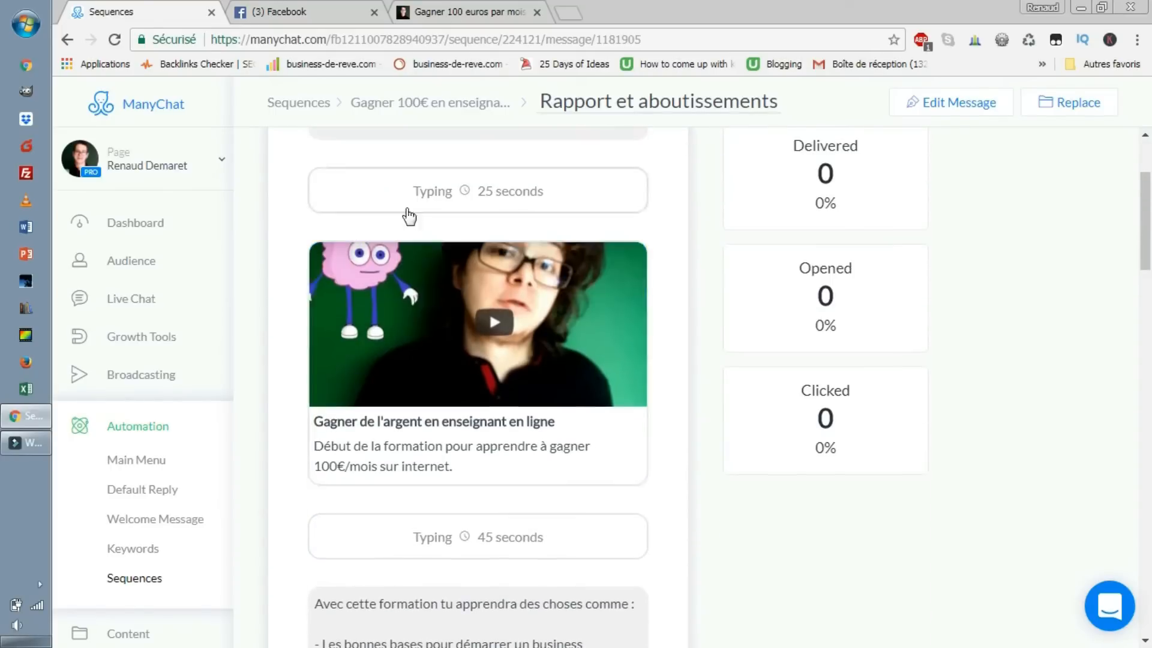
# - View the link info of the video card, and open the "Rapport et aboutissements" message for editing at that card
pyautogui.click(553, 460)
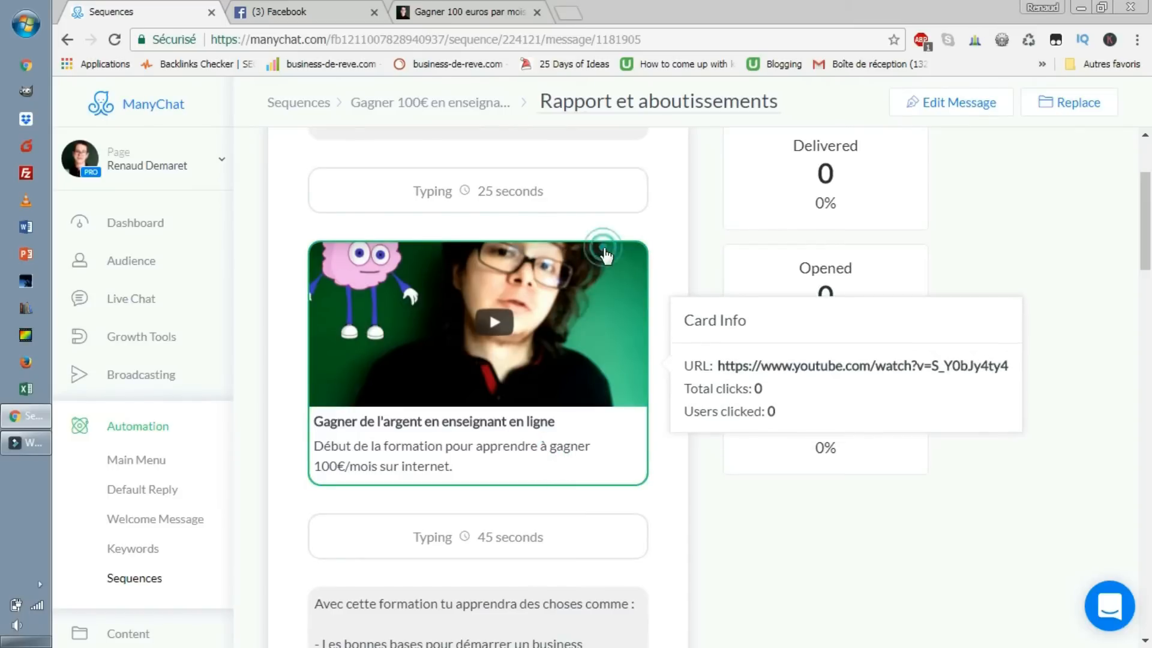
pyautogui.click(946, 102)
pyautogui.scroll(-3, 776, 422)
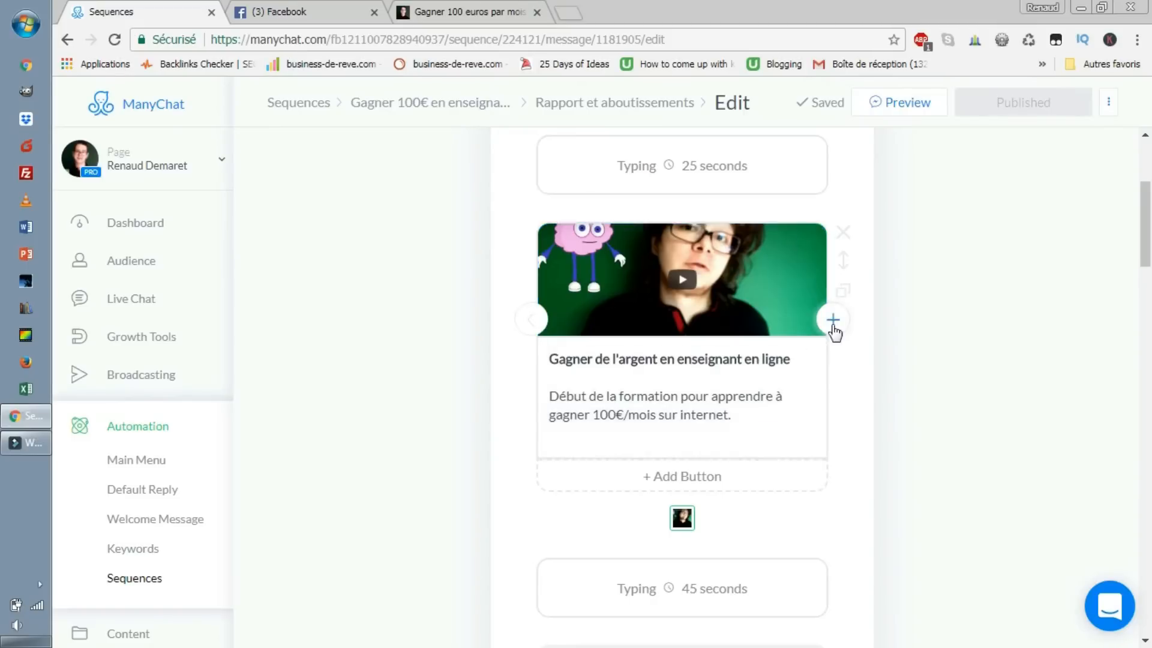
# - Examine the video card's editable parts: the image picker, the title, the description and the web address opened by the card
pyautogui.click(766, 302)
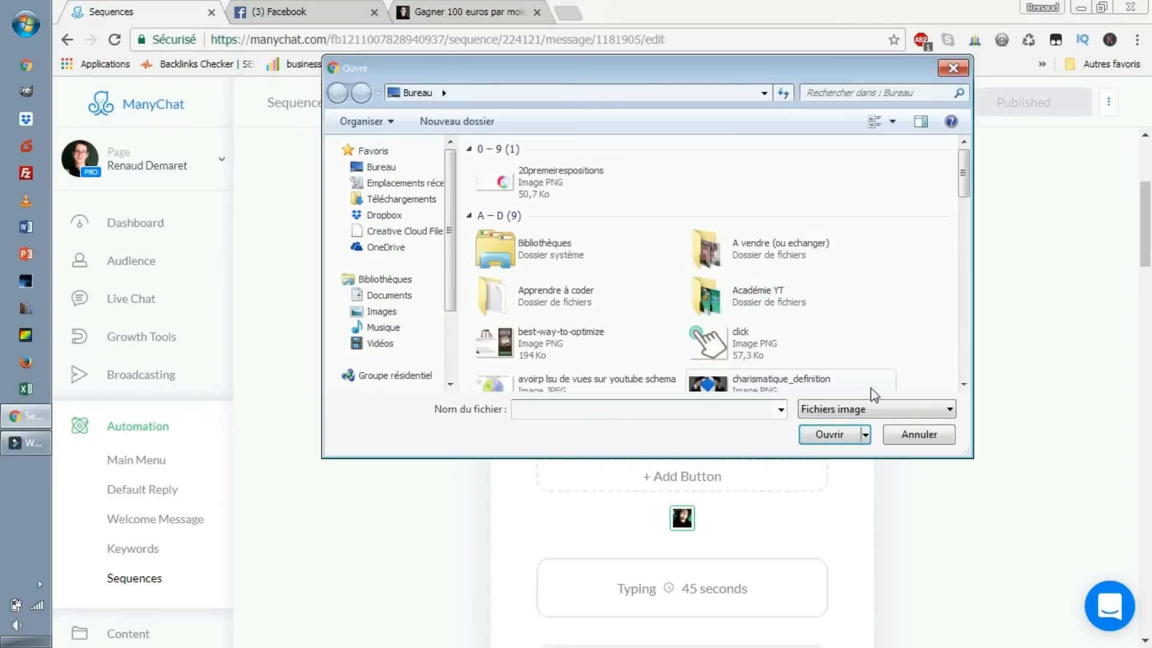
pyautogui.click(915, 434)
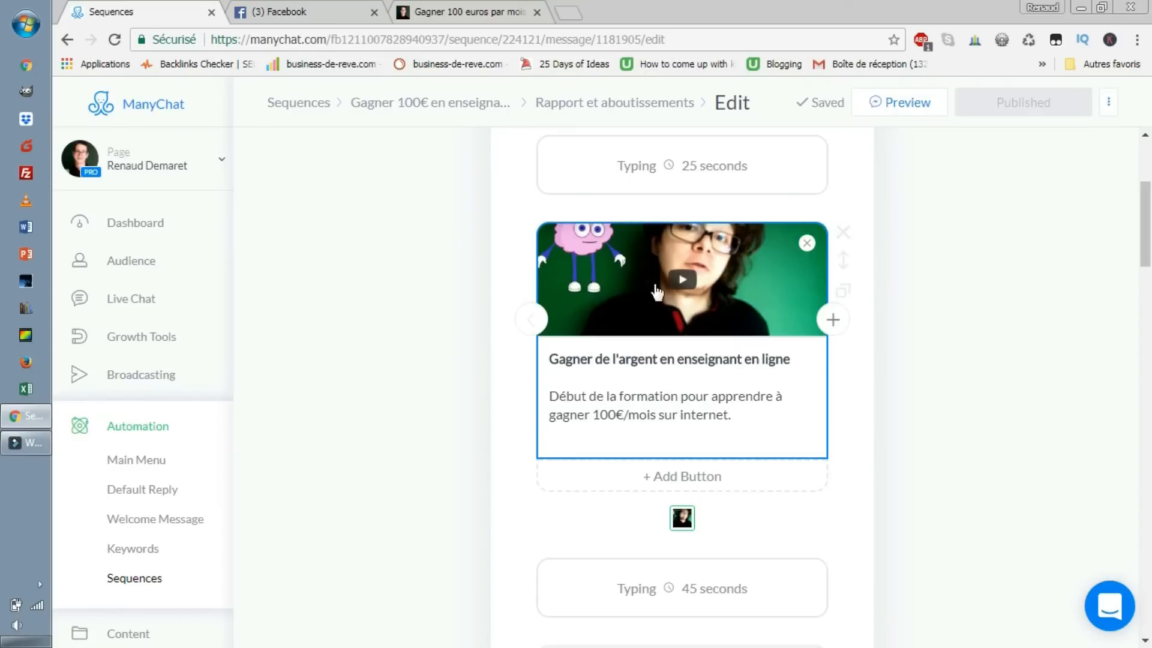
pyautogui.click(620, 357)
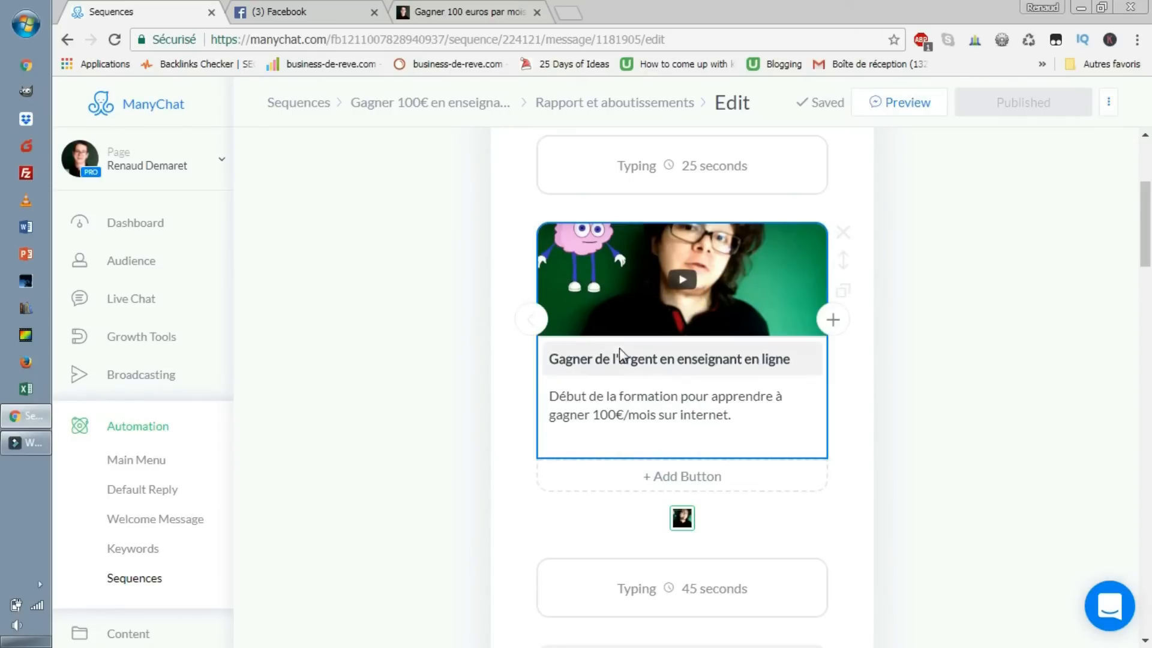
pyautogui.click(607, 360)
pyautogui.moveTo(573, 358); pyautogui.dragTo(793, 360)
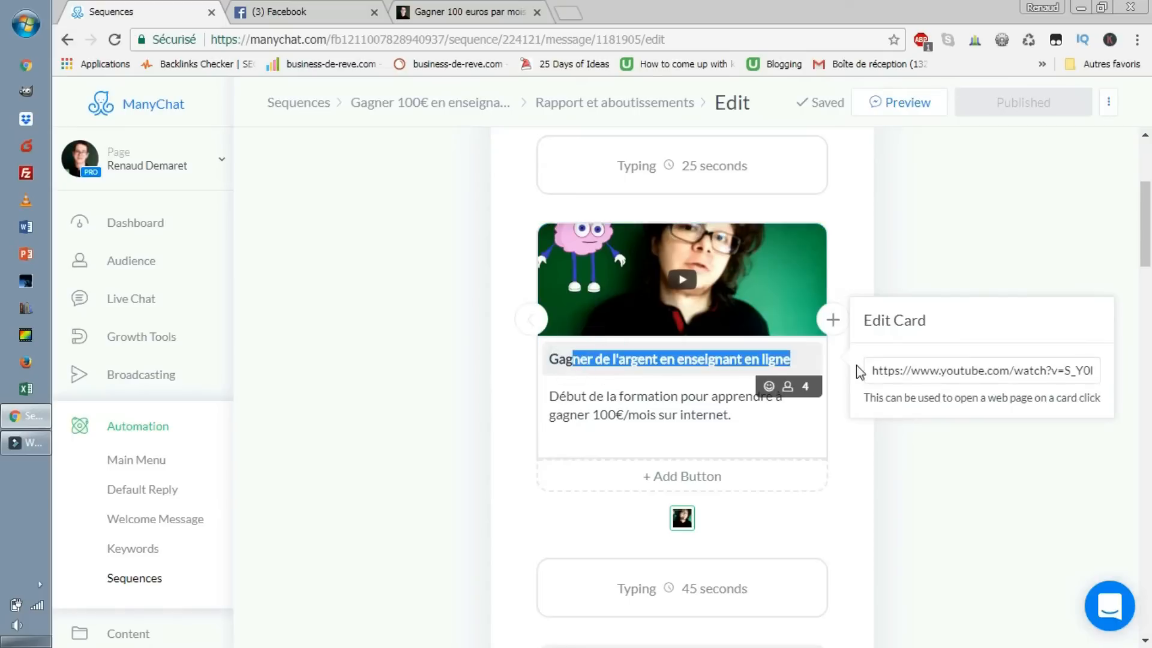
pyautogui.click(551, 398)
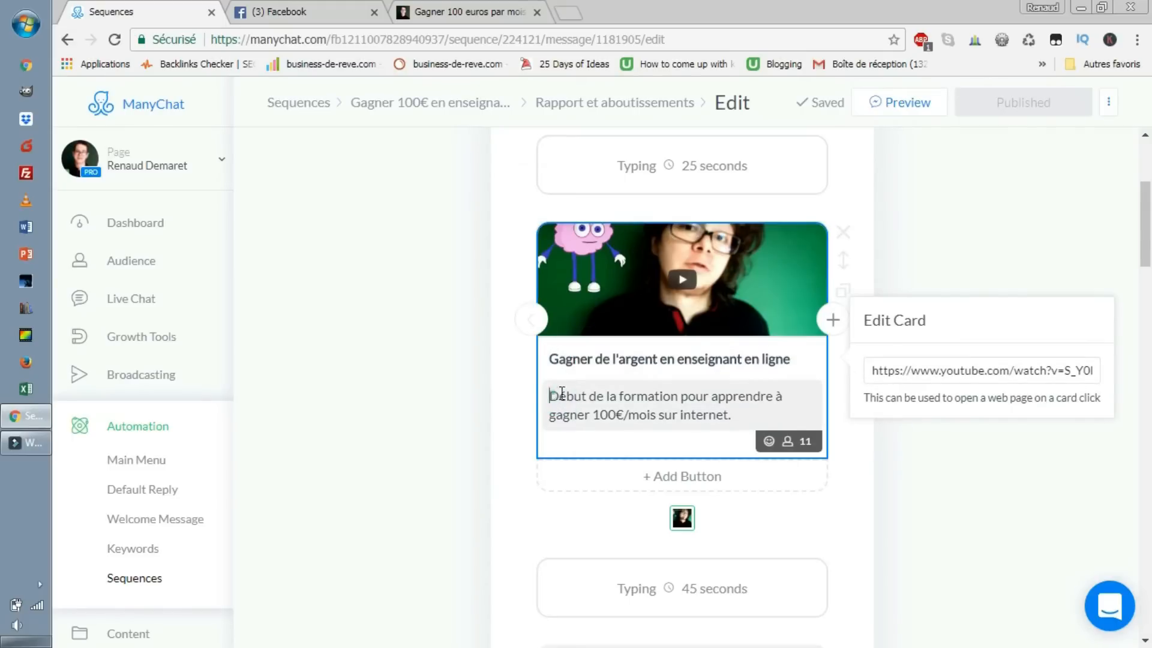
pyautogui.moveTo(550, 397); pyautogui.dragTo(797, 419)
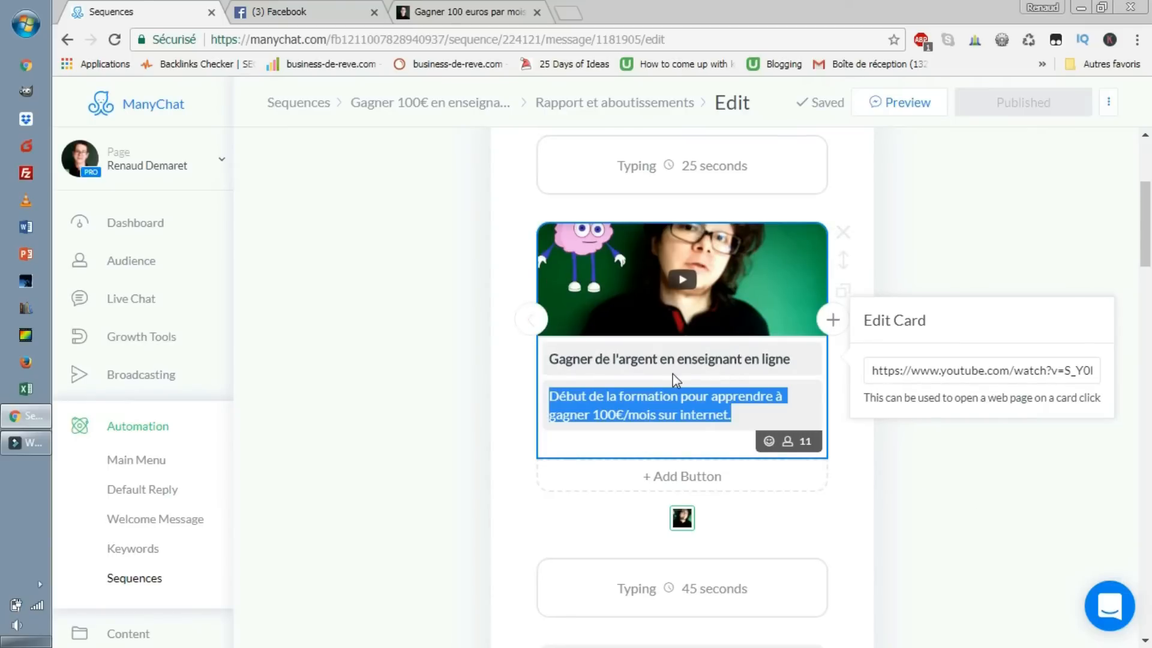
pyautogui.click(908, 498)
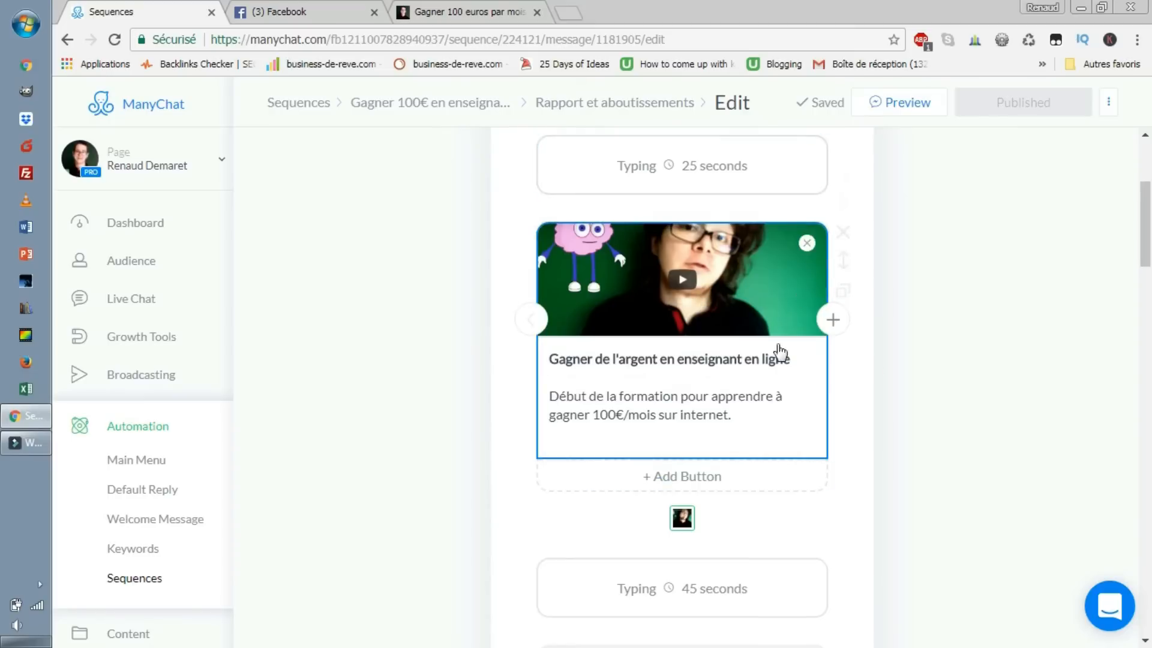
pyautogui.scroll(3, 776, 352)
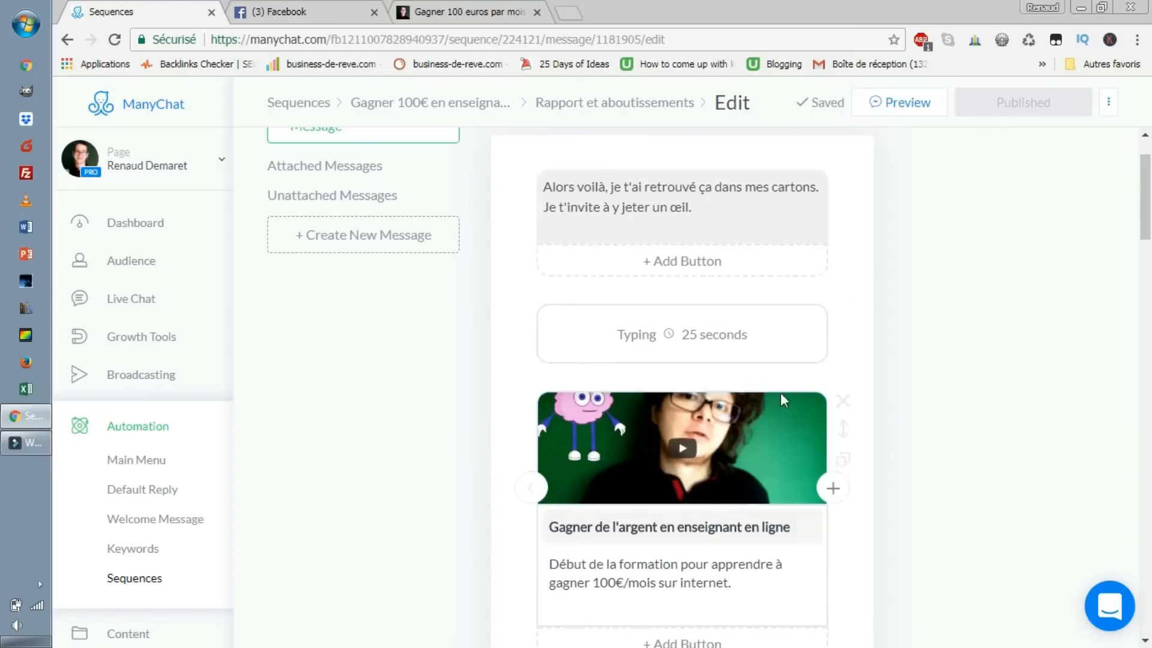
# - Switch to YouTube in a new browser tab and browse the videos on the Business de reve channel page
pyautogui.click(568, 13)
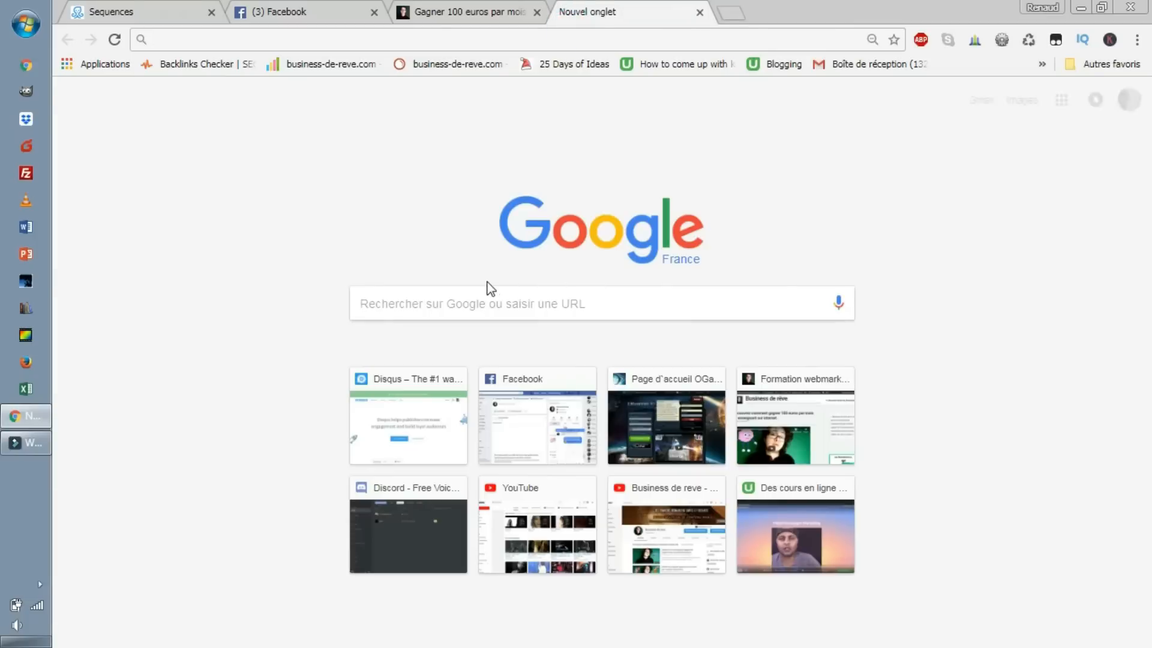
pyautogui.write('youtube.com')
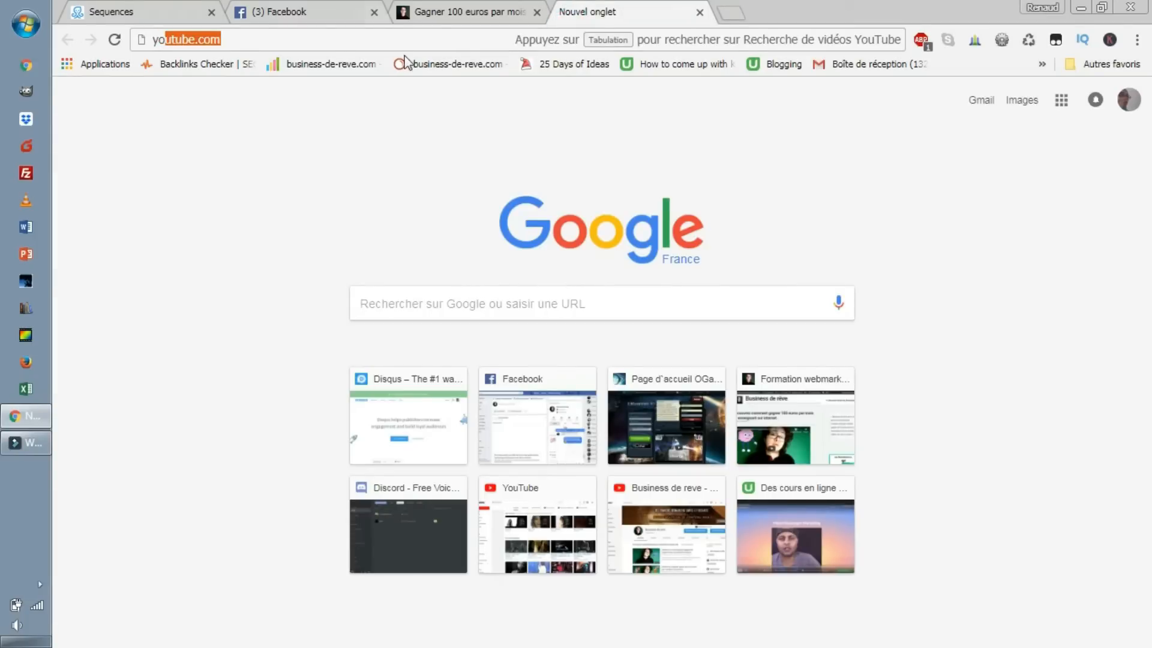
pyautogui.press('Return')
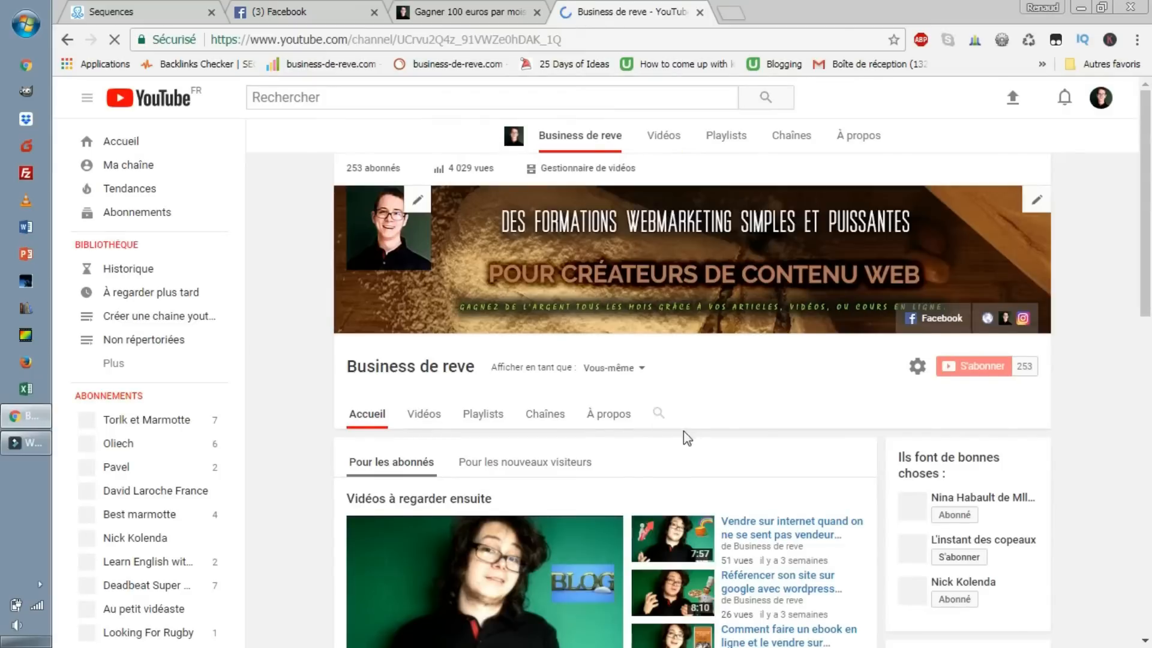
pyautogui.scroll(-3, 683, 430)
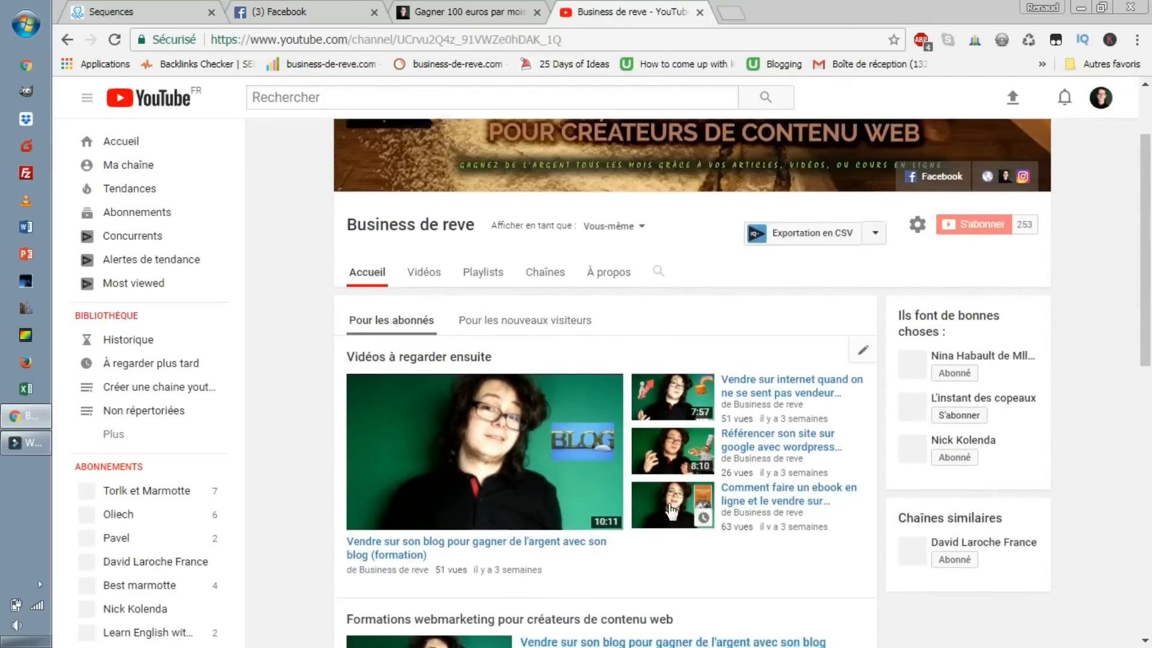
pyautogui.scroll(-5, 660, 492)
pyautogui.scroll(-3, 660, 462)
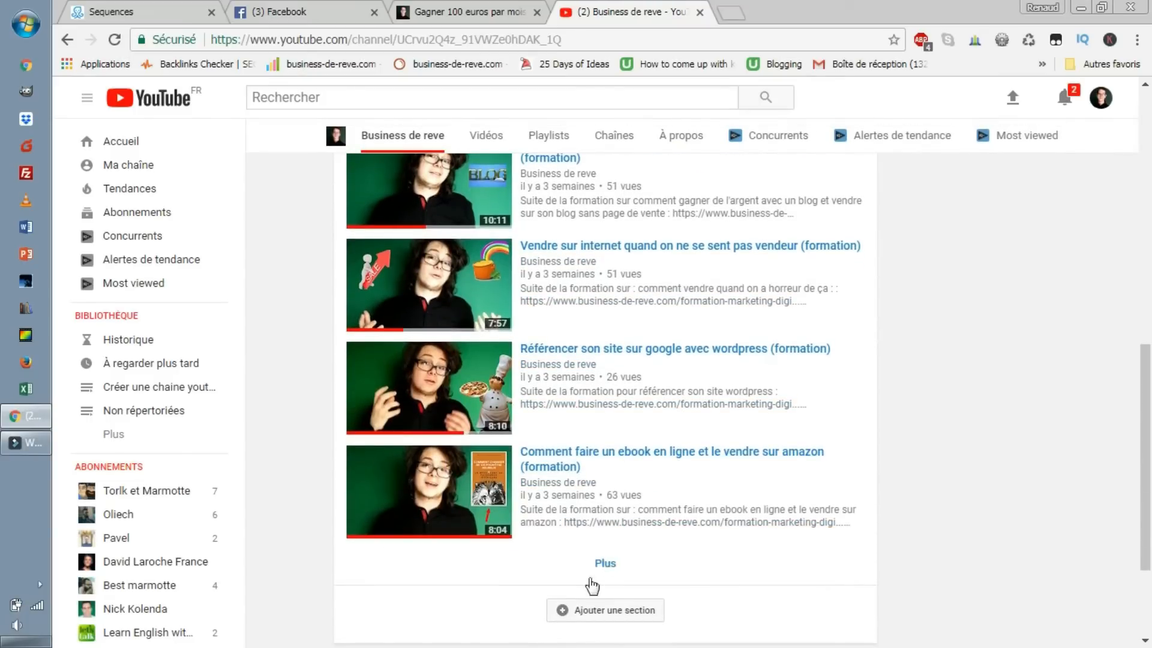
# - Expand the channel's video list, open "Gagner de l'argent sur internet en enseignant en ligne (formation)" and skip to about 13:23
pyautogui.click(605, 564)
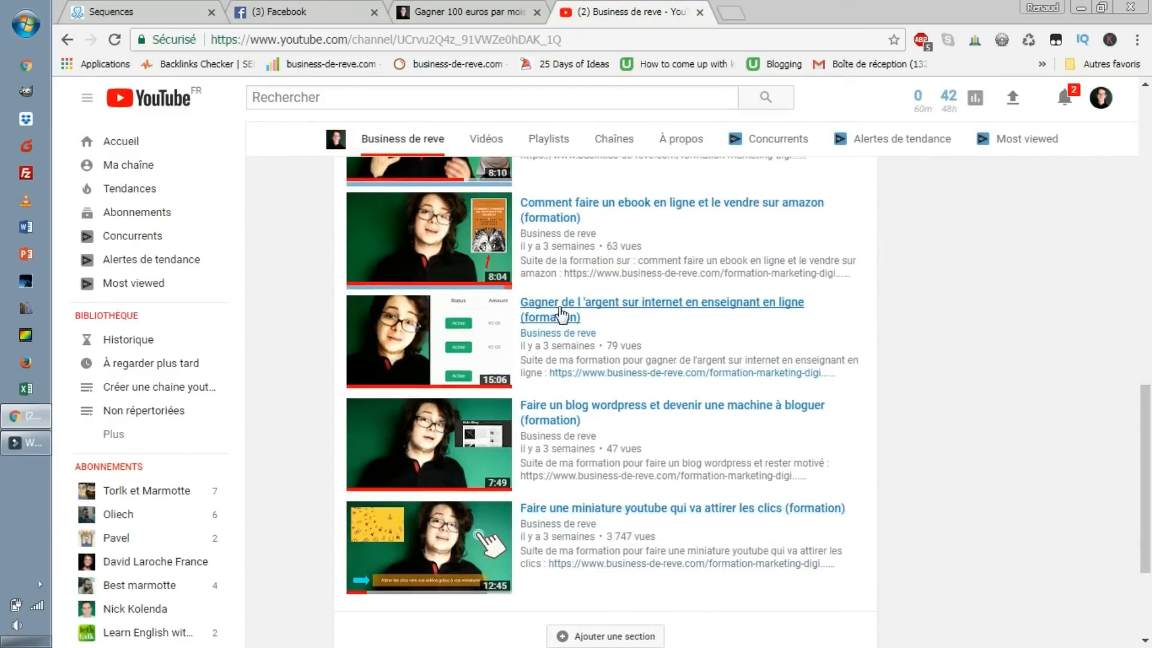
pyautogui.click(557, 306)
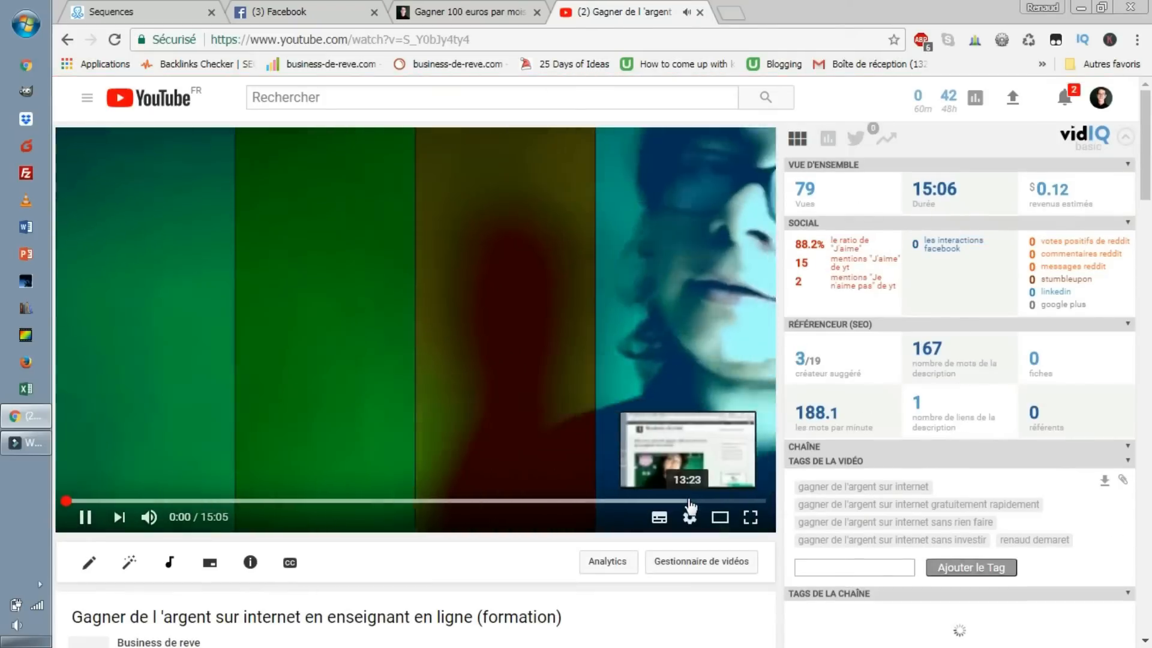
pyautogui.click(687, 500)
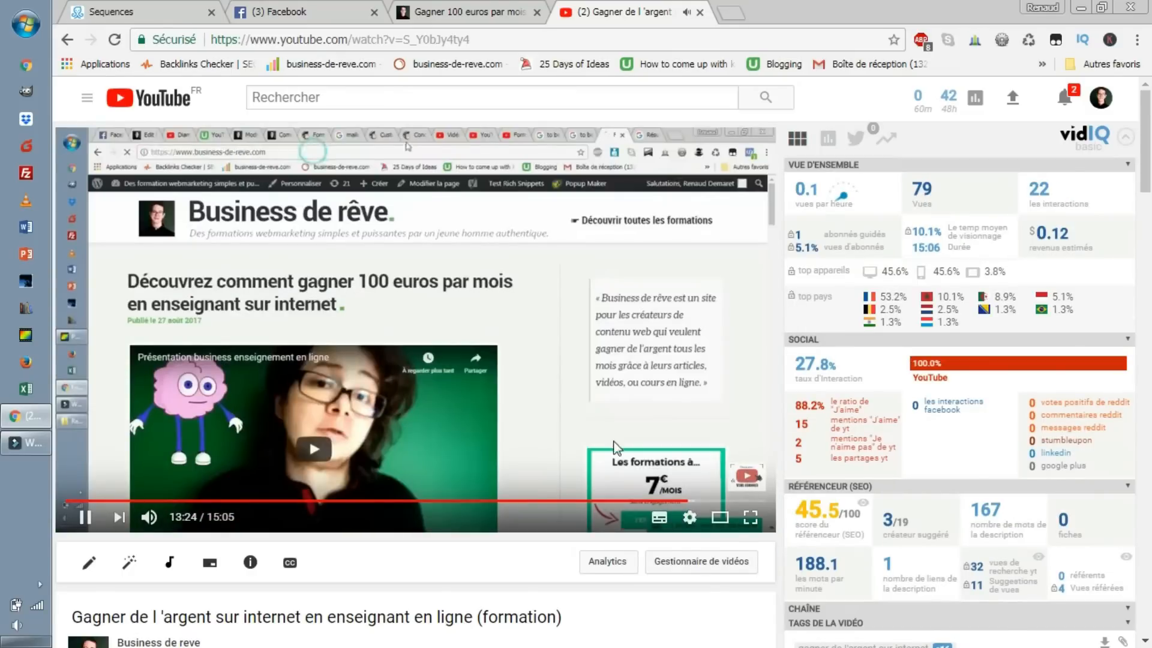
# - Pause the YouTube video and return to ManyChat's "Rapport et aboutissements" message editor
pyautogui.scroll(-1, 548, 323)
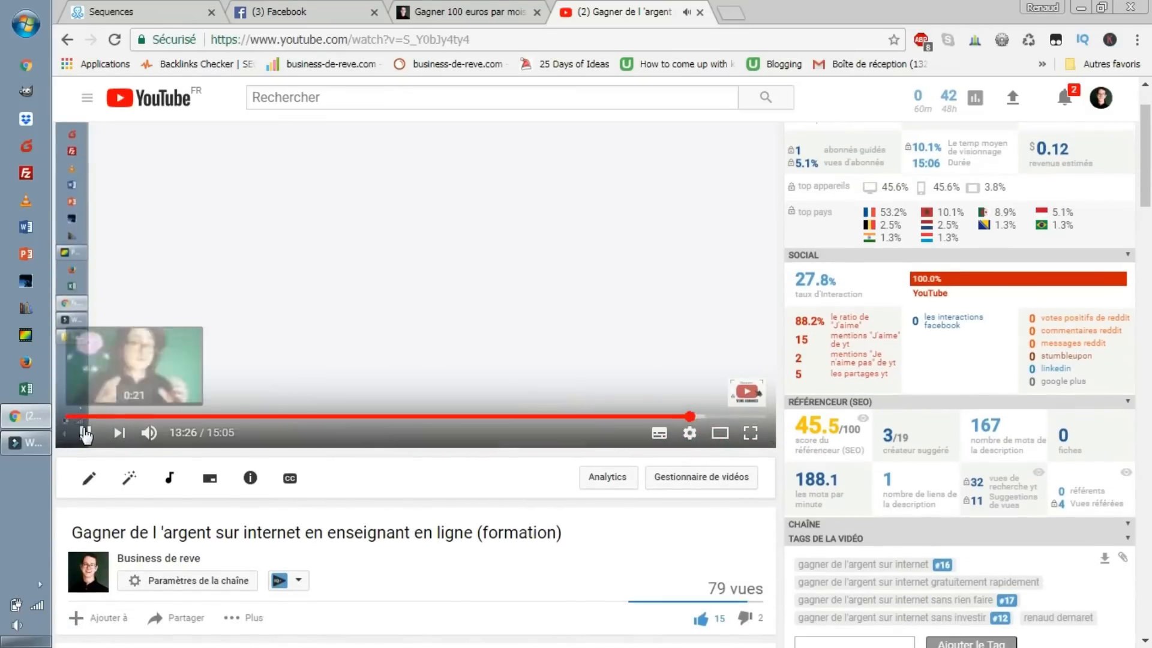
pyautogui.click(85, 432)
pyautogui.click(474, 16)
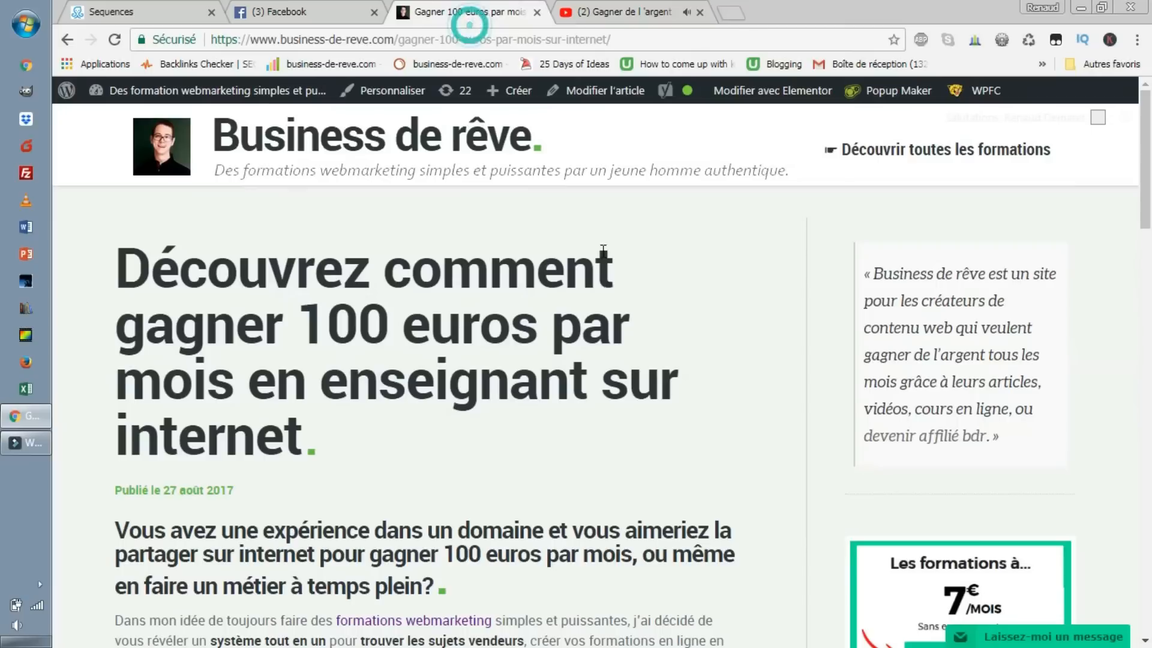
pyautogui.click(165, 18)
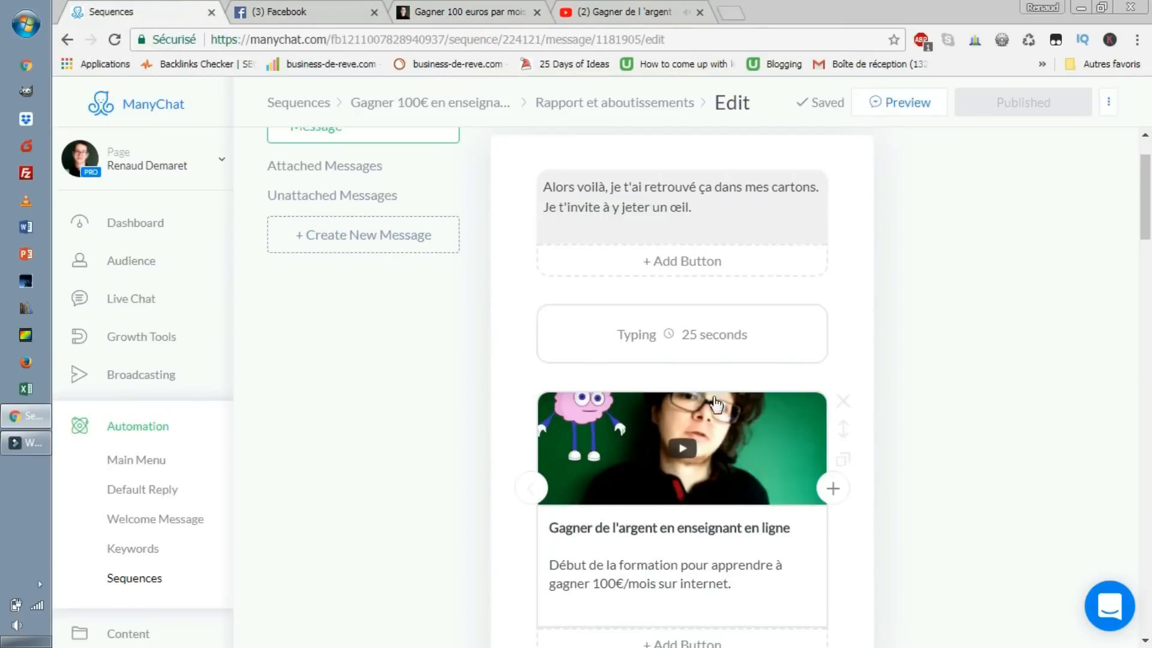
# - Examine the "Gagner de l'argent en enseignant en ligne" video card together with the typing delays placed before and after it
pyautogui.scroll(1, 748, 457)
pyautogui.scroll(-3, 720, 420)
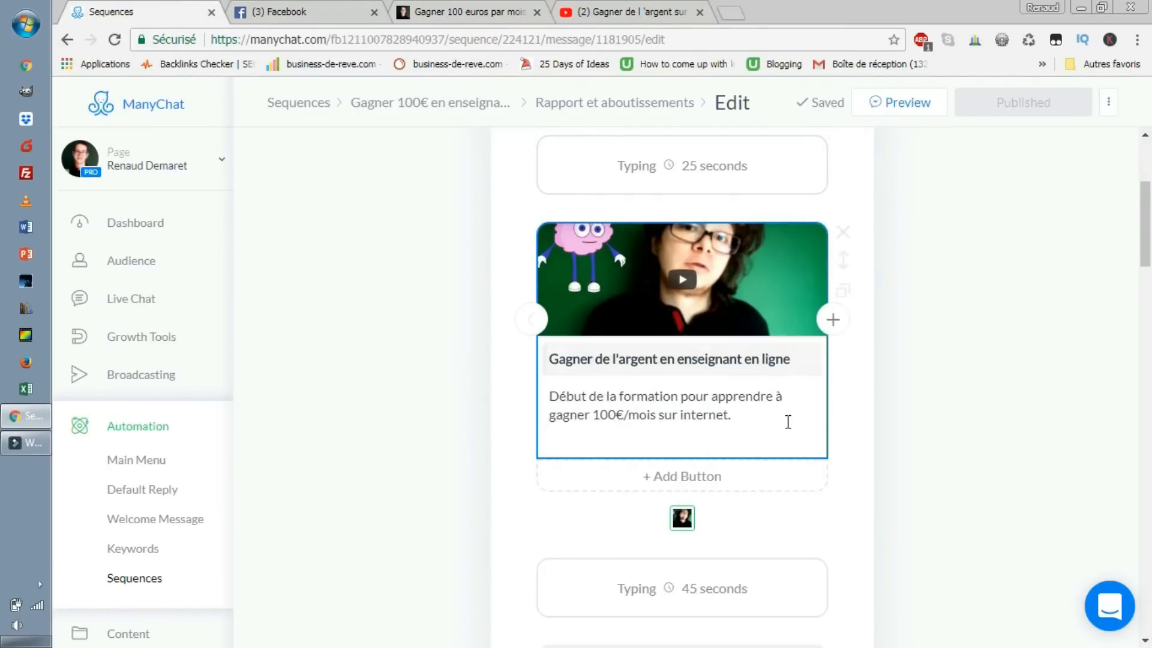
pyautogui.scroll(-1, 798, 423)
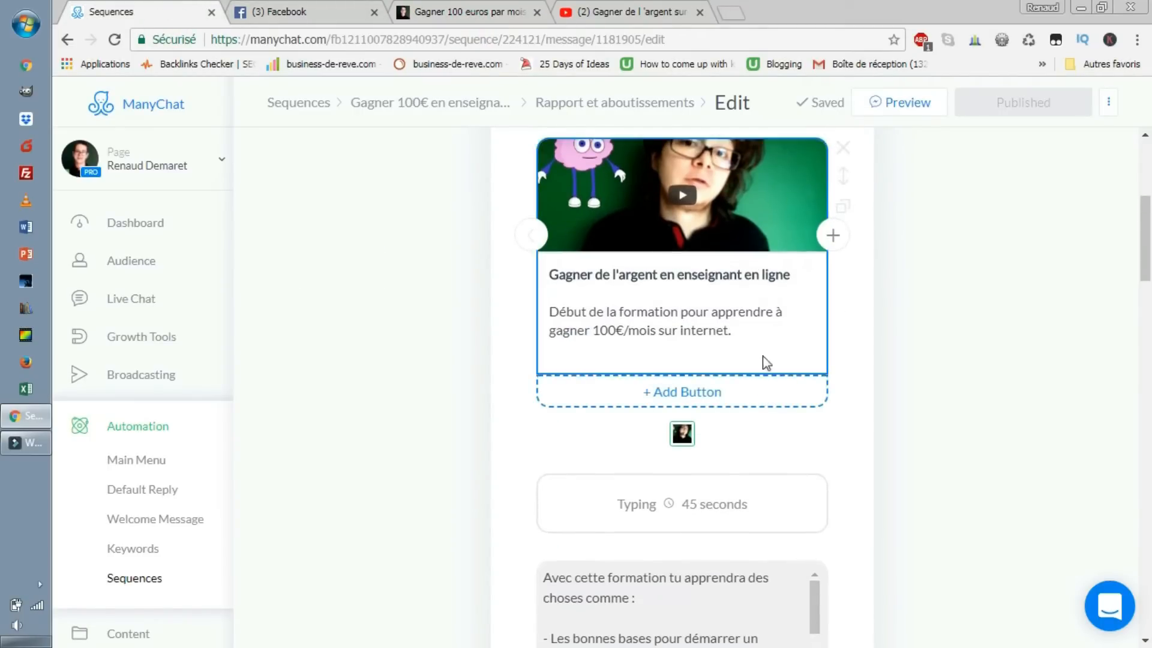
pyautogui.scroll(-2, 859, 311)
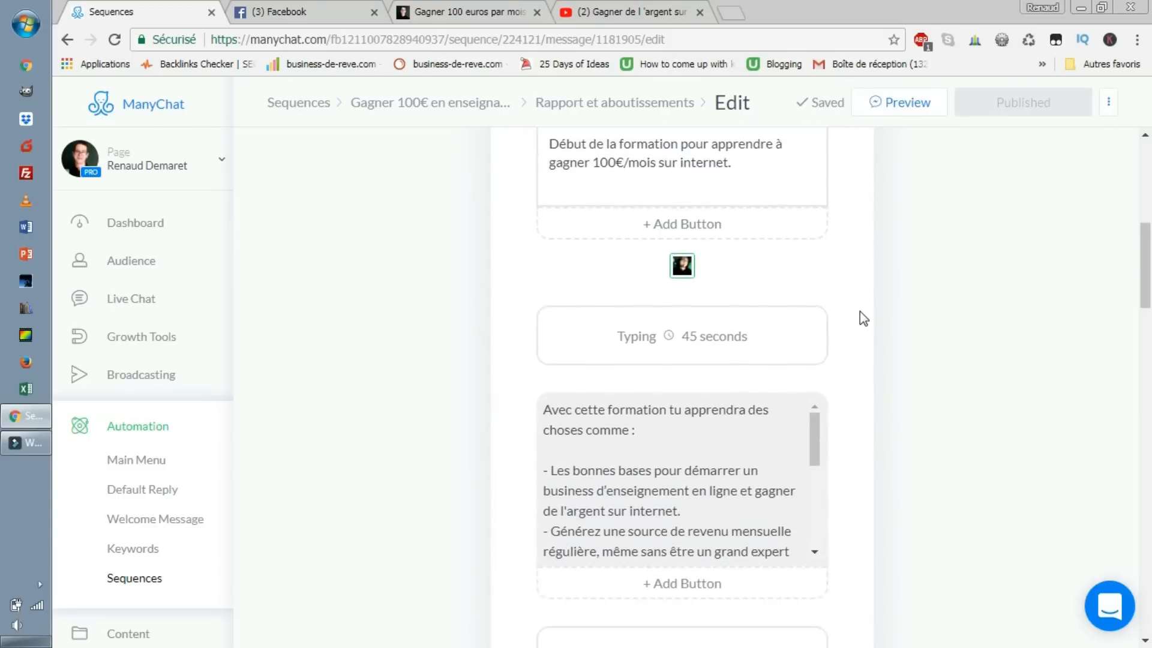
pyautogui.scroll(2, 761, 372)
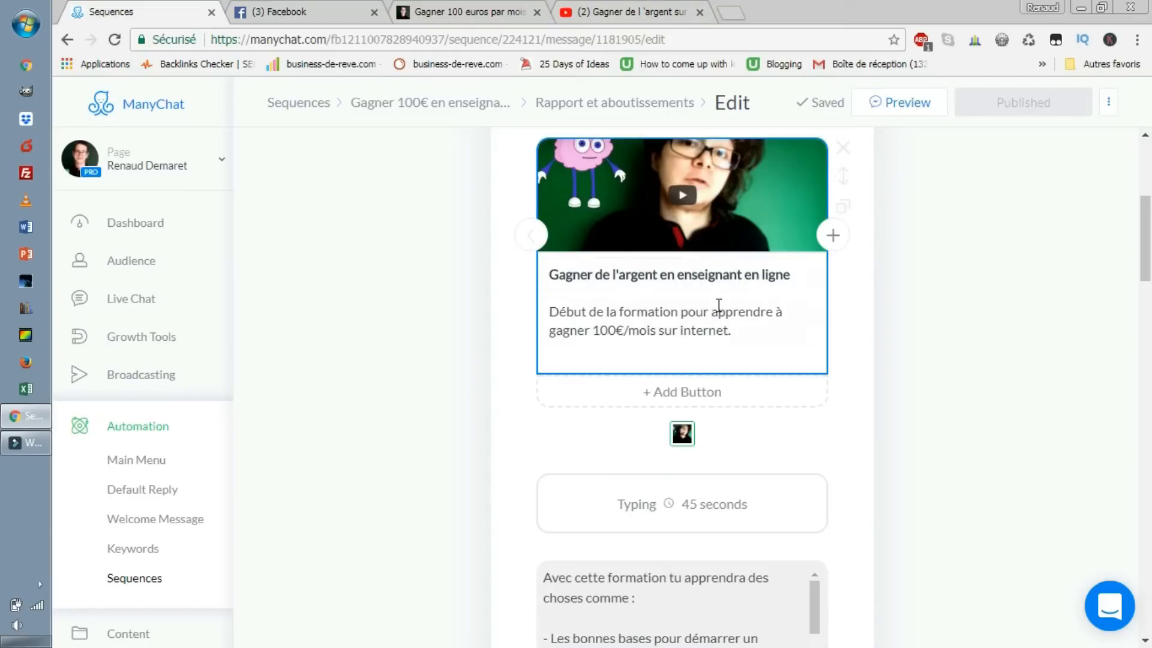
pyautogui.scroll(-3, 713, 324)
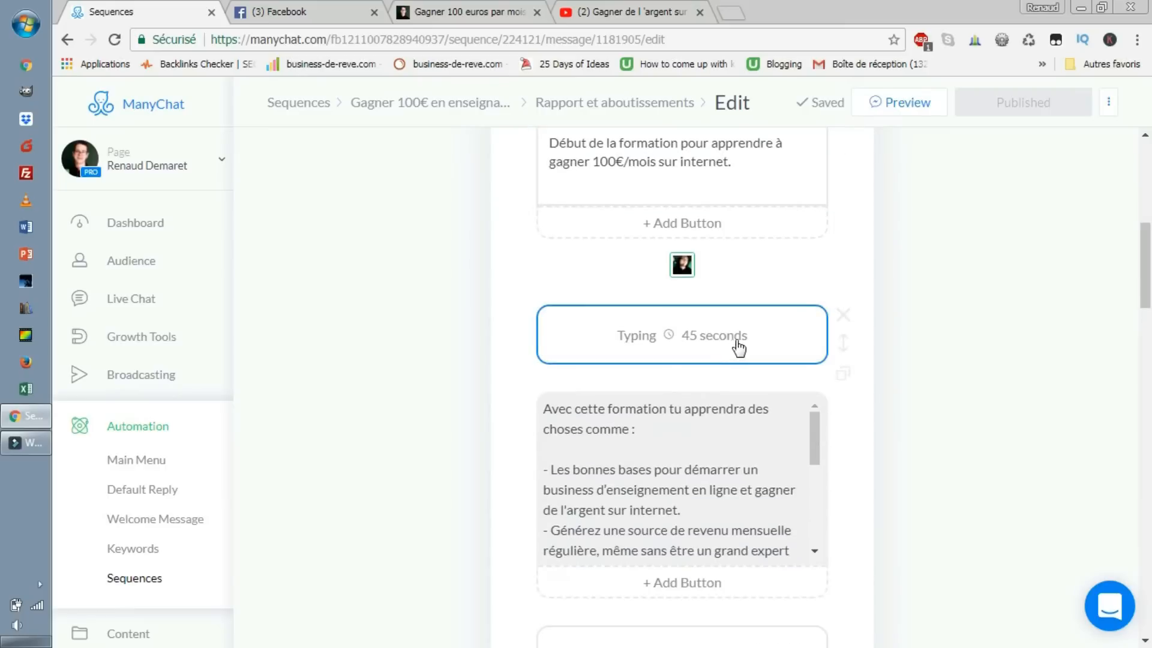
pyautogui.scroll(4, 889, 380)
pyautogui.scroll(3, 889, 380)
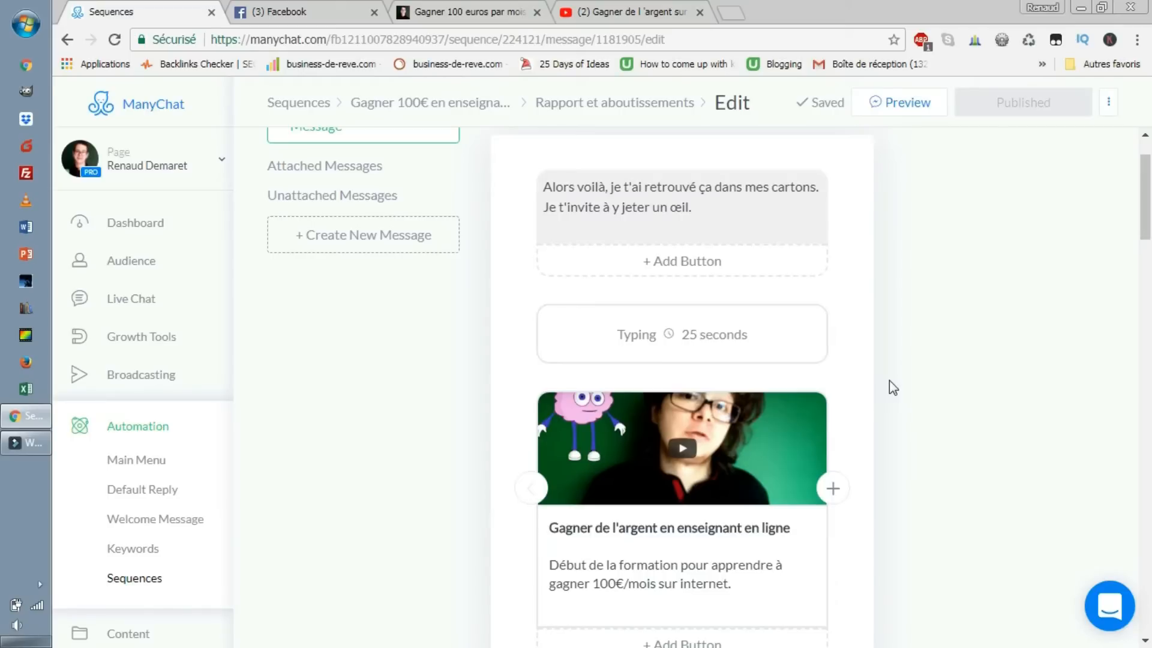
pyautogui.scroll(-3, 889, 380)
pyautogui.scroll(-2, 984, 320)
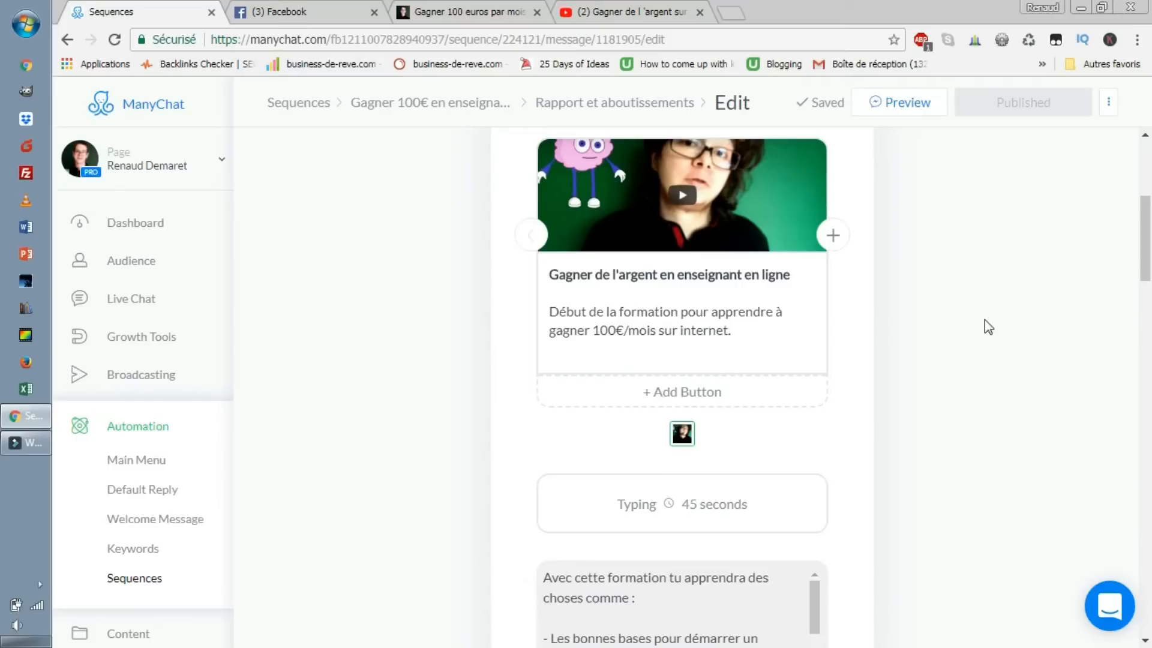
pyautogui.scroll(-3, 947, 337)
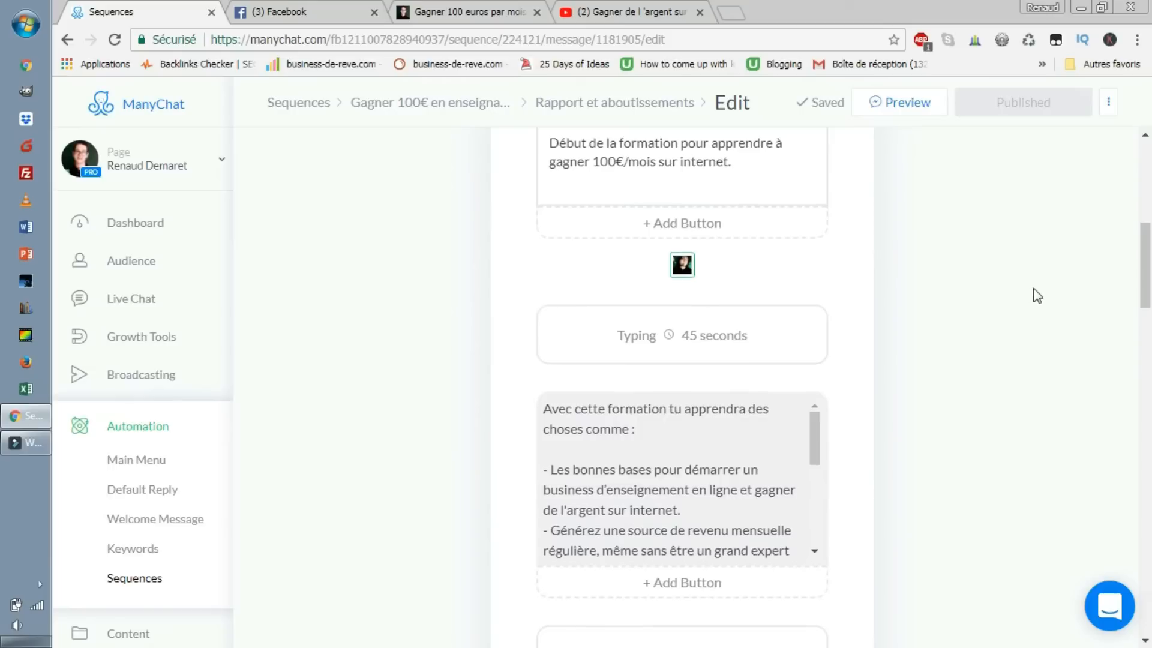
# - Review the message flow from the opening "Alors voilà" text through the video card to the list of course contents
pyautogui.scroll(9, 856, 368)
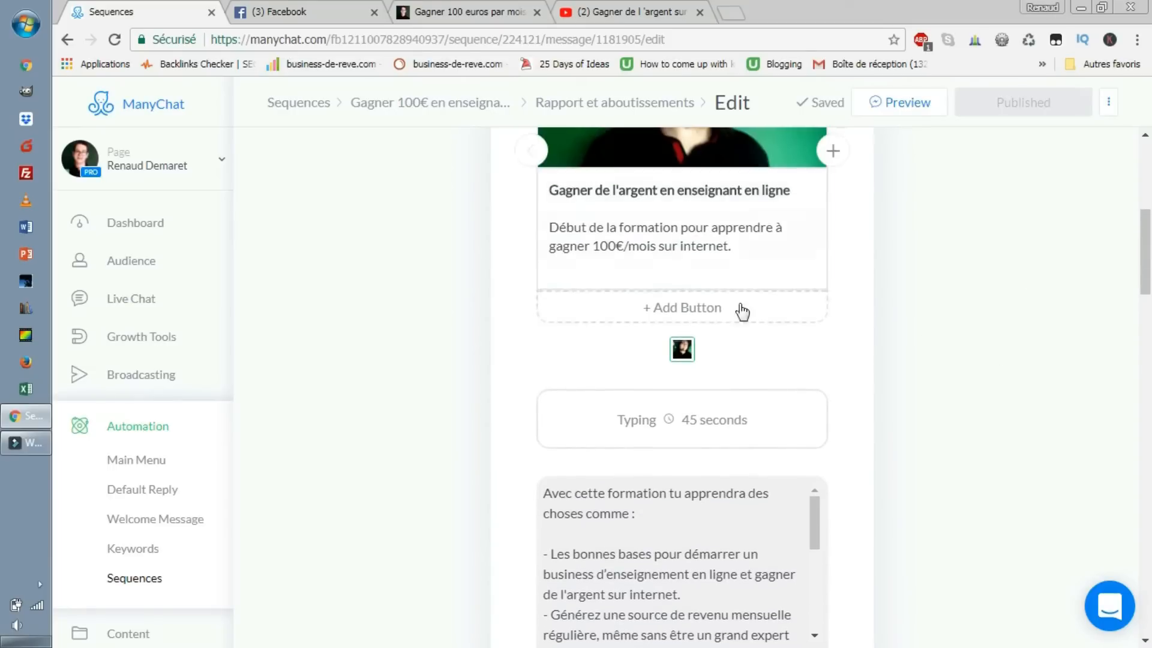
pyautogui.scroll(-3, 811, 343)
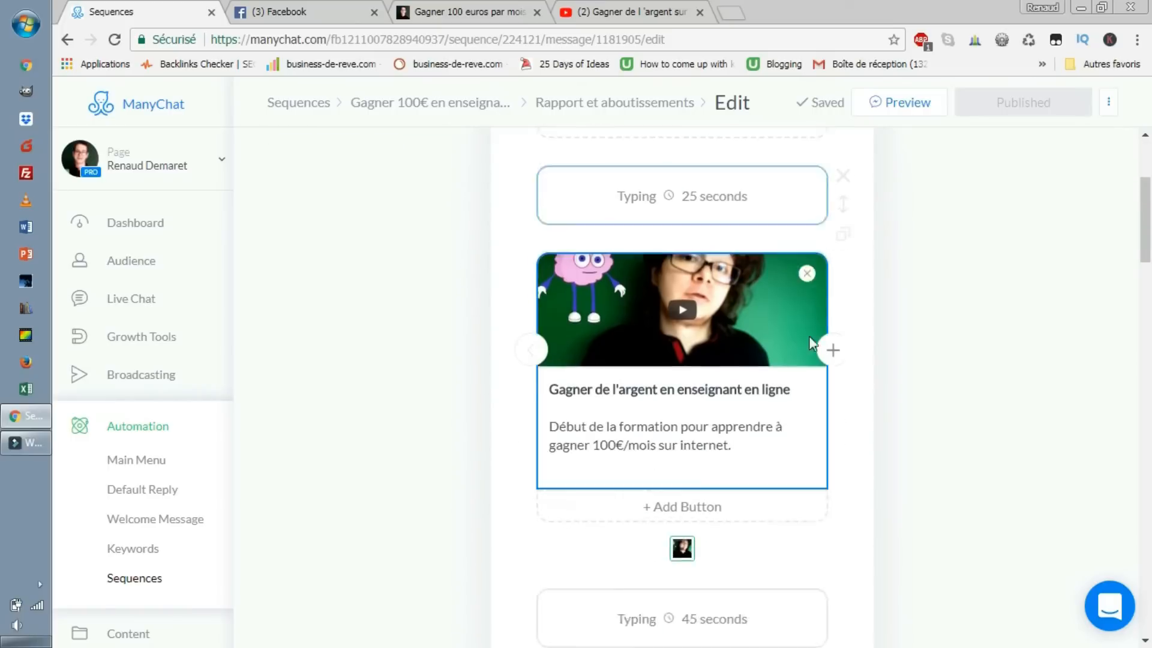
pyautogui.scroll(3, 787, 366)
pyautogui.scroll(1, 788, 366)
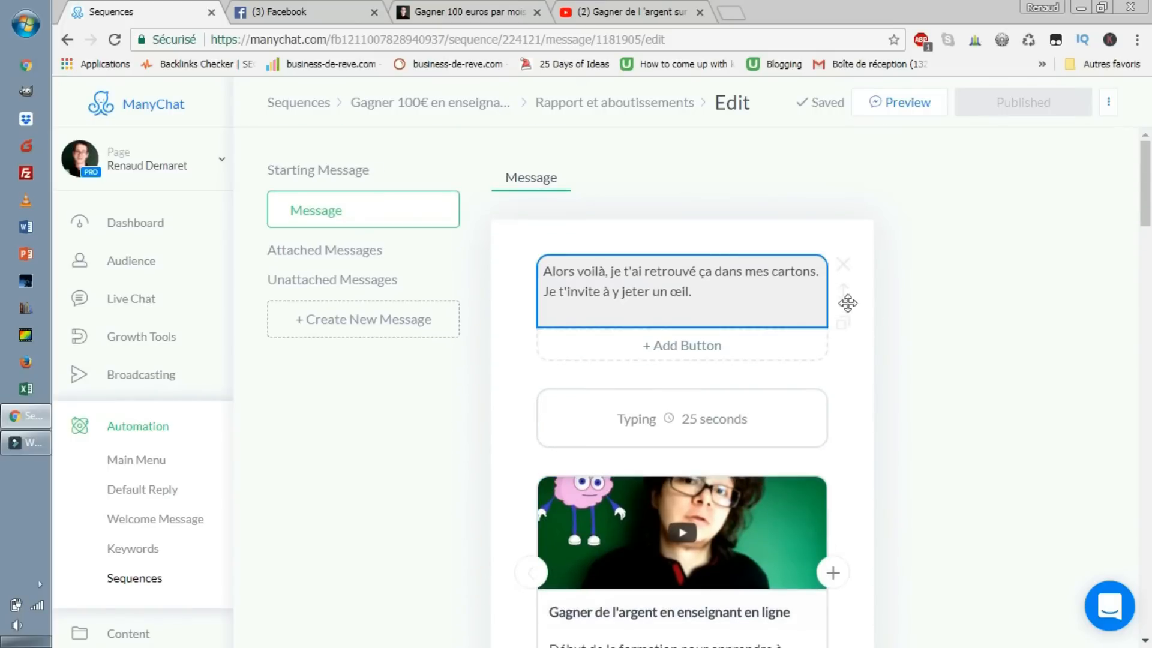
pyautogui.scroll(-1, 931, 343)
pyautogui.scroll(-2, 591, 406)
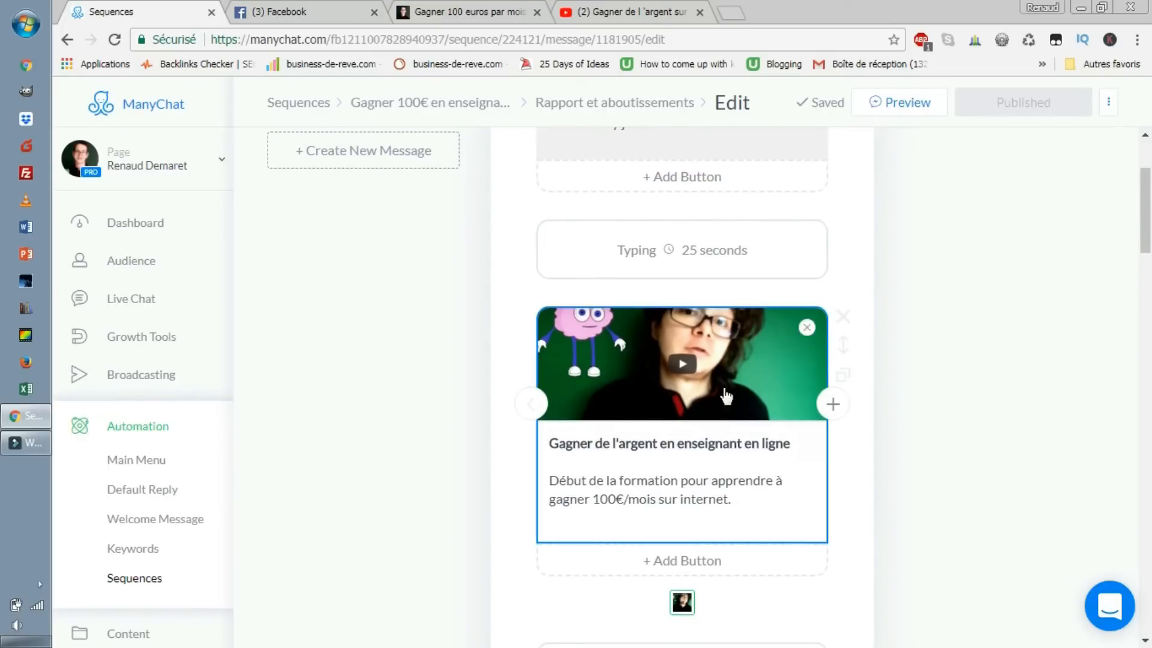
pyautogui.scroll(-1, 404, 224)
pyautogui.scroll(-2, 787, 348)
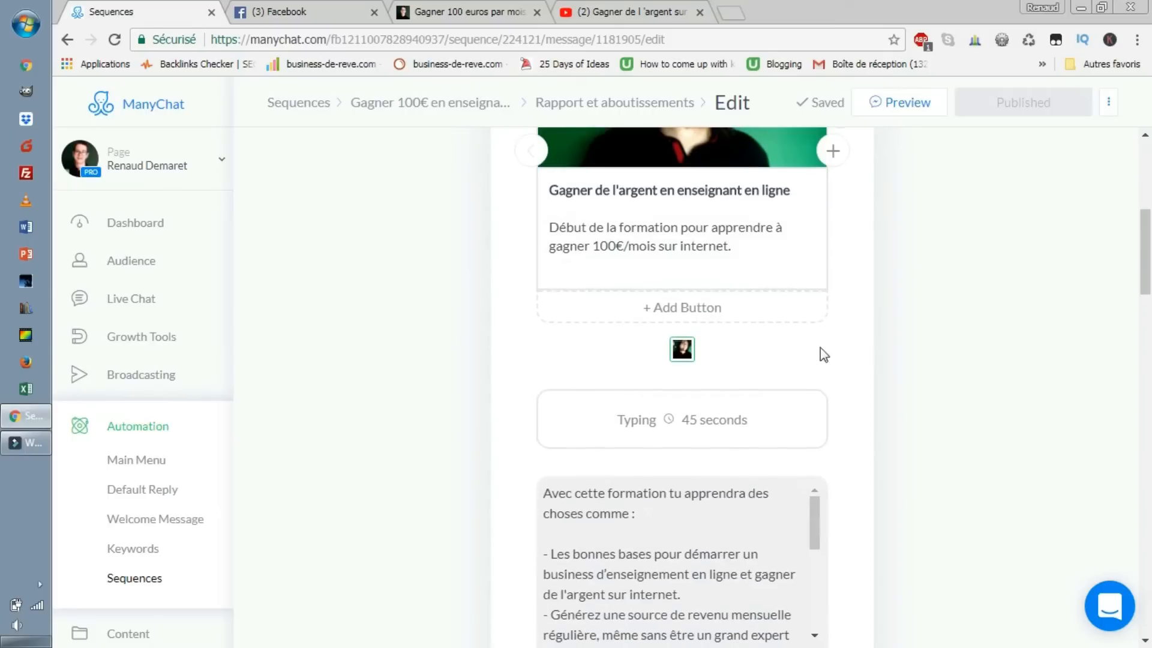
pyautogui.scroll(-2, 823, 354)
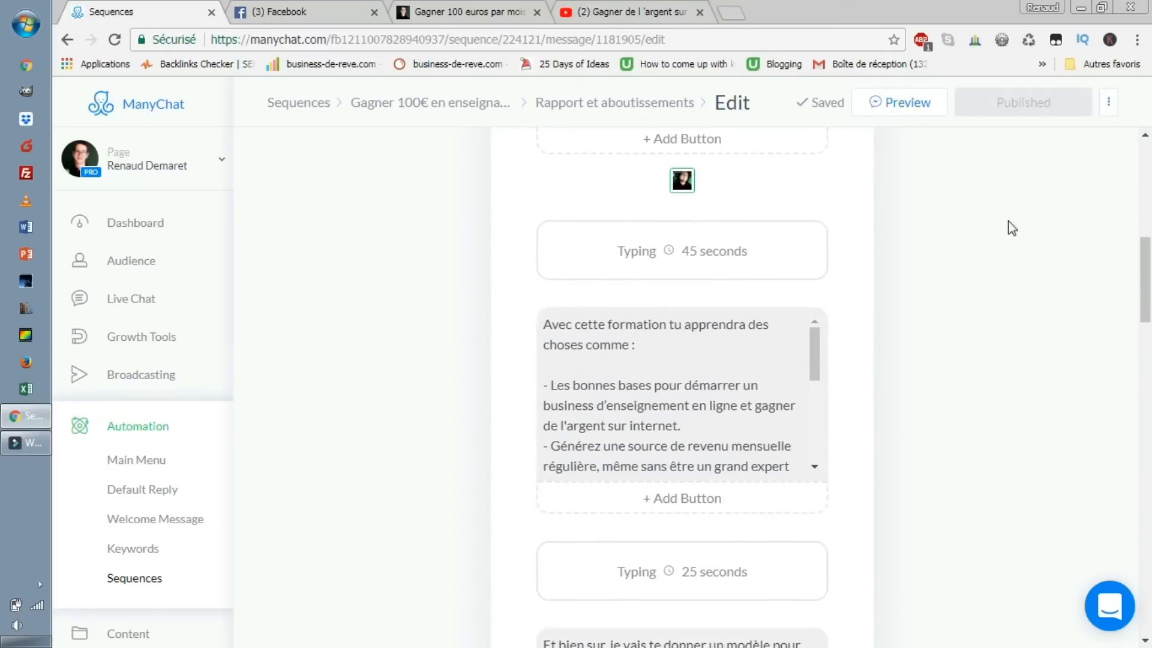
# - Read through the "Avec cette formation tu apprendra" text block, highlighting its individual course benefits
pyautogui.click(817, 356)
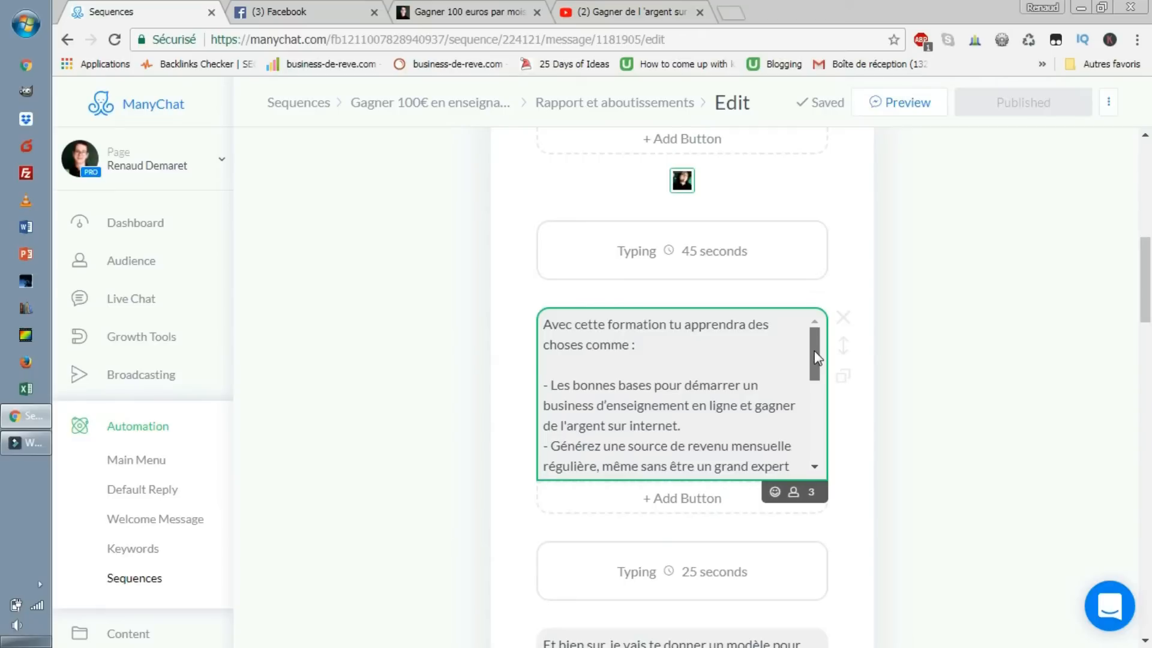
pyautogui.moveTo(817, 356)
pyautogui.mouseDown()
pyautogui.moveTo(836, 456)
pyautogui.moveTo(814, 344)
pyautogui.mouseUp()
pyautogui.moveTo(593, 327); pyautogui.dragTo(666, 358)
pyautogui.click(573, 384)
pyautogui.scroll(-1, 642, 408)
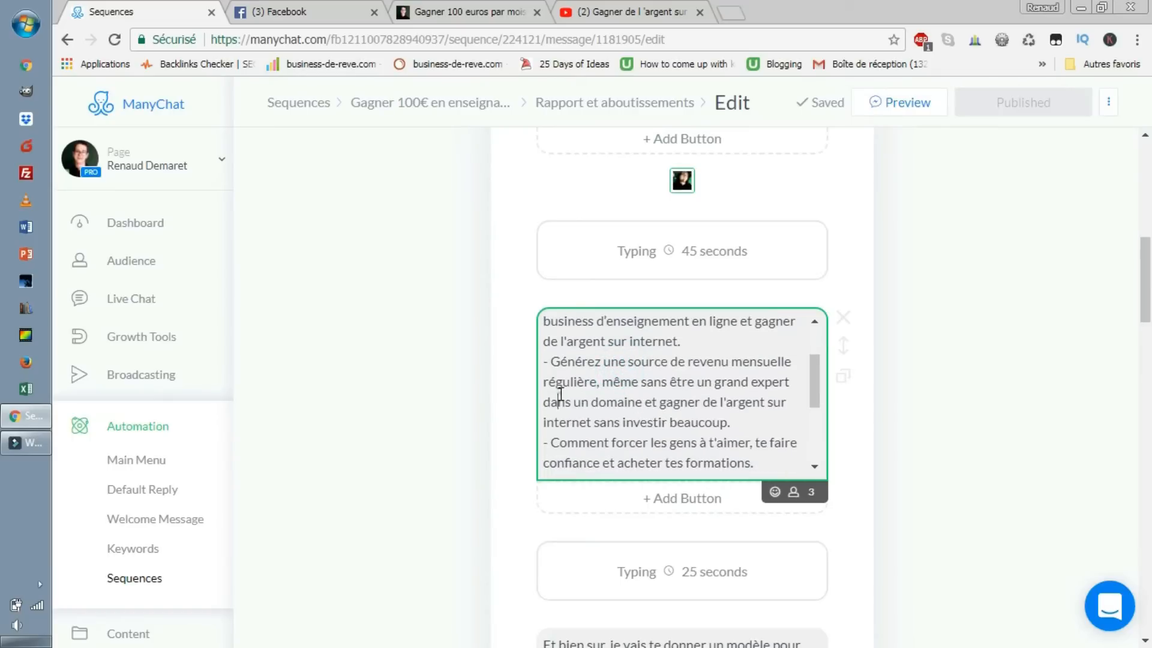
pyautogui.moveTo(560, 396); pyautogui.dragTo(582, 396)
pyautogui.moveTo(791, 401); pyautogui.dragTo(545, 362)
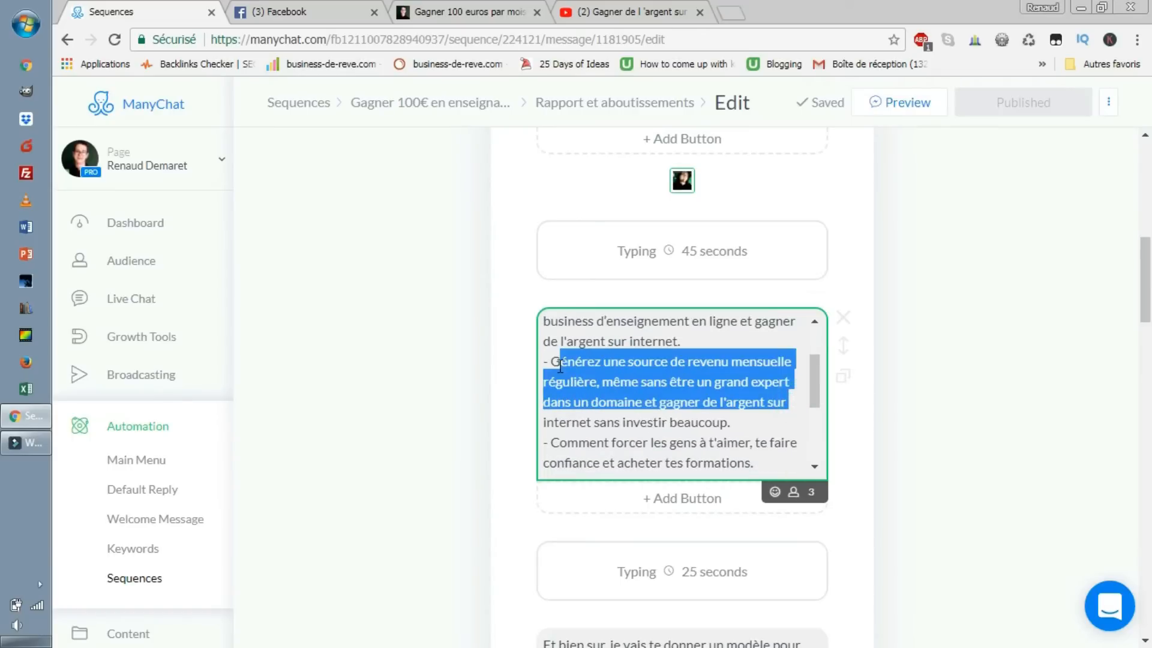
pyautogui.scroll(-1, 774, 378)
pyautogui.tripleClick(775, 378)
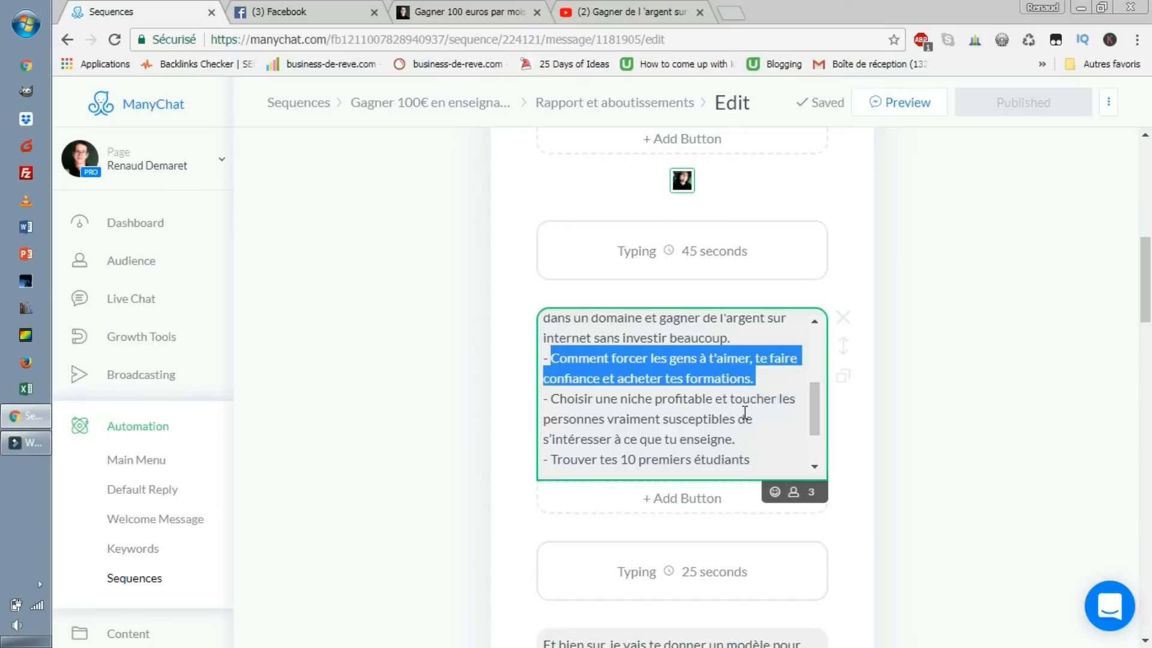
pyautogui.tripleClick(768, 424)
pyautogui.scroll(-1, 800, 366)
# - Highlight the closing "je t'ai fait un copié collé là" remark and review it against the benefits list and the following typing delay
pyautogui.scroll(-4, 740, 360)
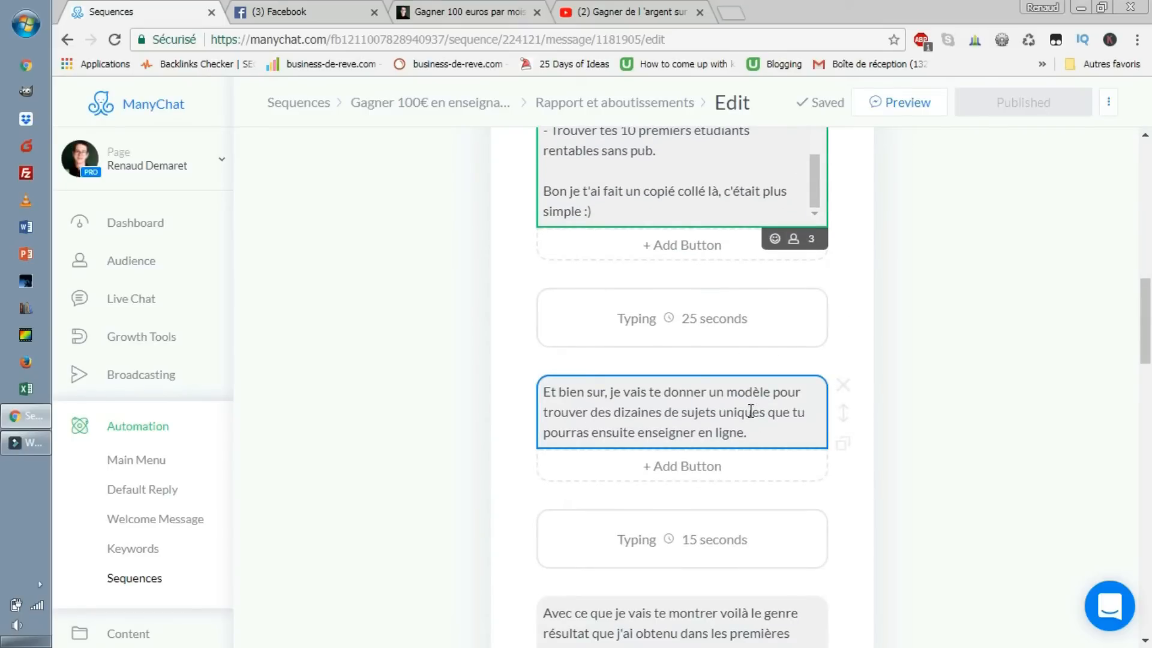
pyautogui.scroll(-2, 744, 399)
pyautogui.scroll(3, 659, 300)
pyautogui.click(568, 275)
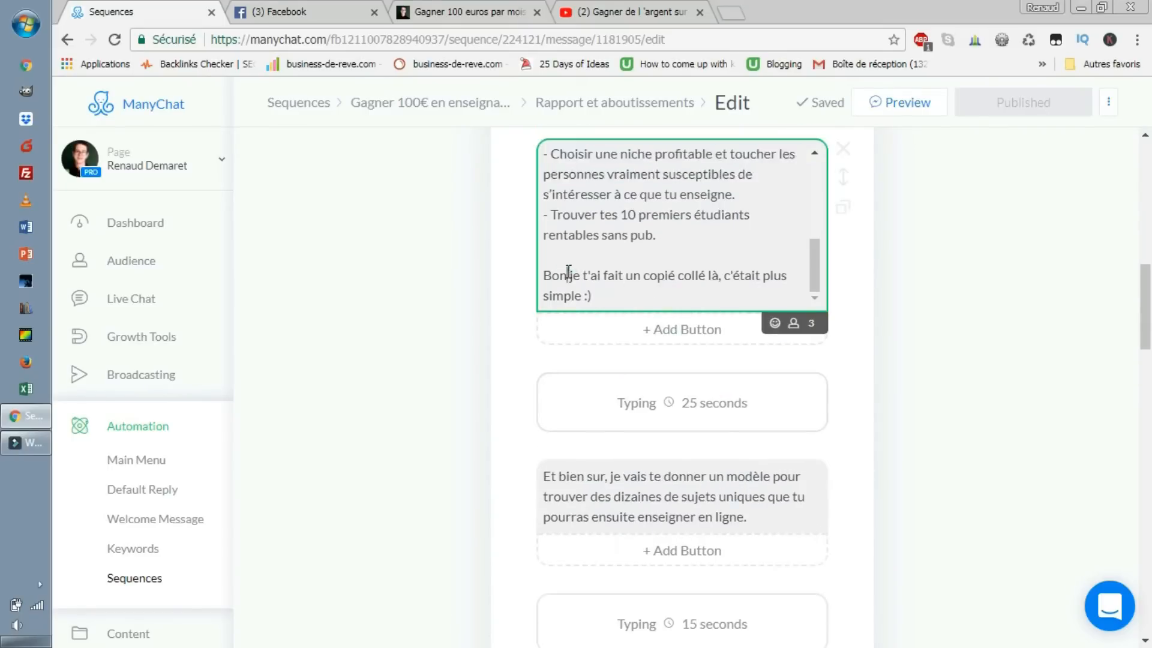
pyautogui.moveTo(568, 274); pyautogui.dragTo(754, 293)
pyautogui.scroll(3, 705, 248)
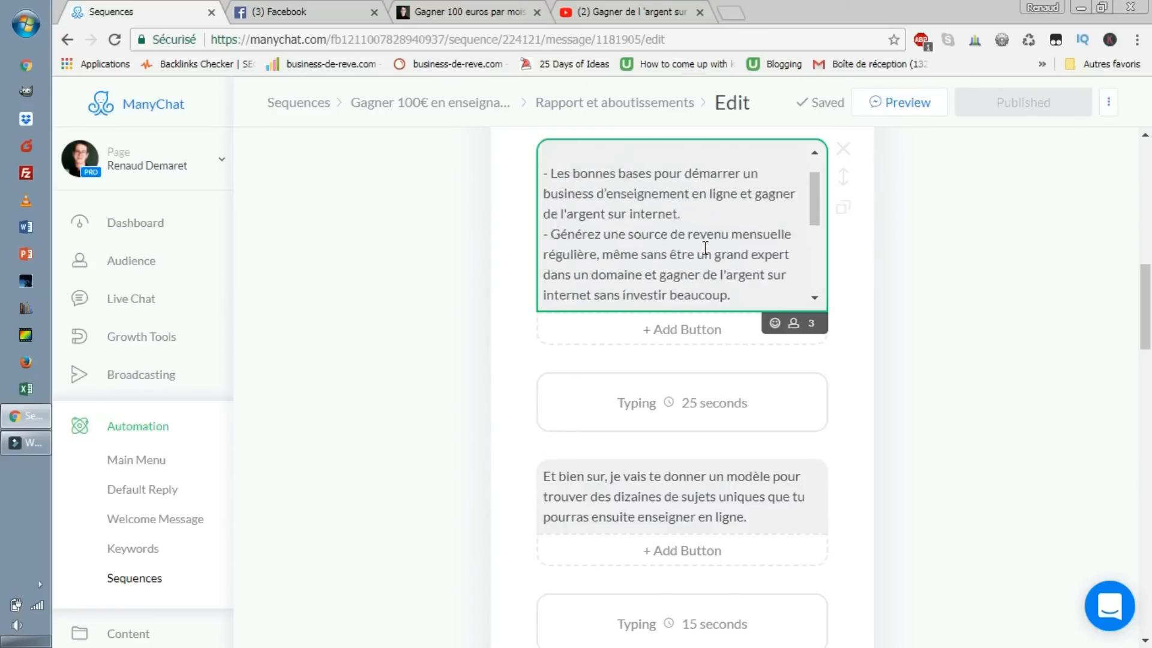
pyautogui.scroll(3, 705, 248)
pyautogui.scroll(-5, 732, 403)
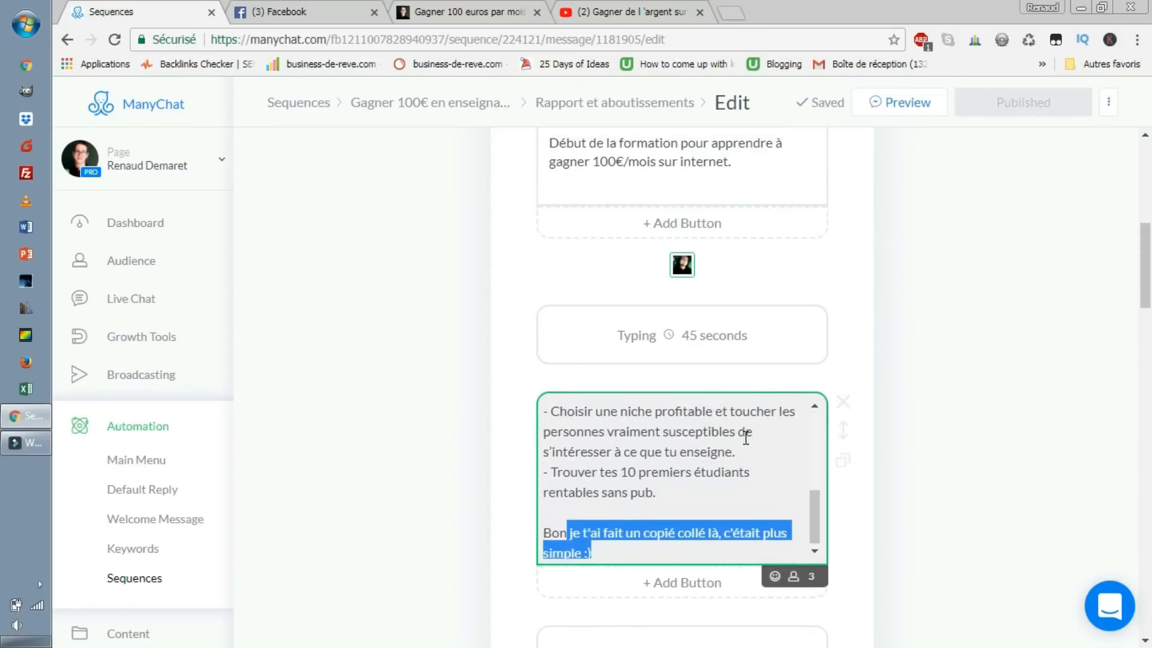
pyautogui.scroll(5, 780, 450)
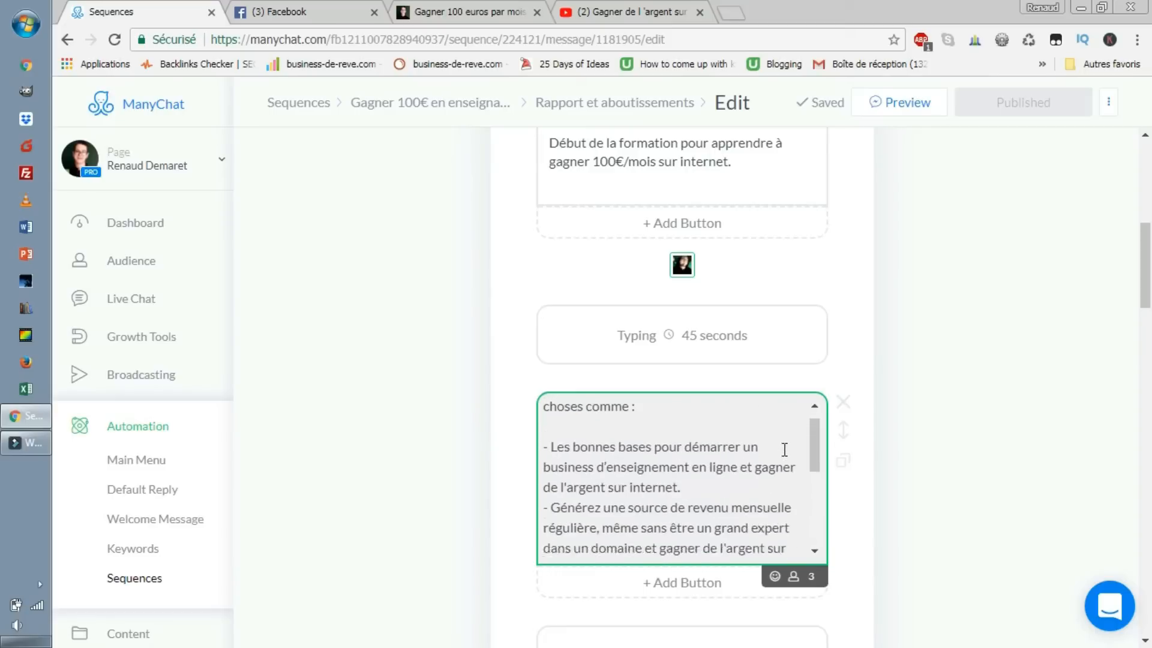
pyautogui.scroll(6, 783, 448)
pyautogui.scroll(-10, 783, 449)
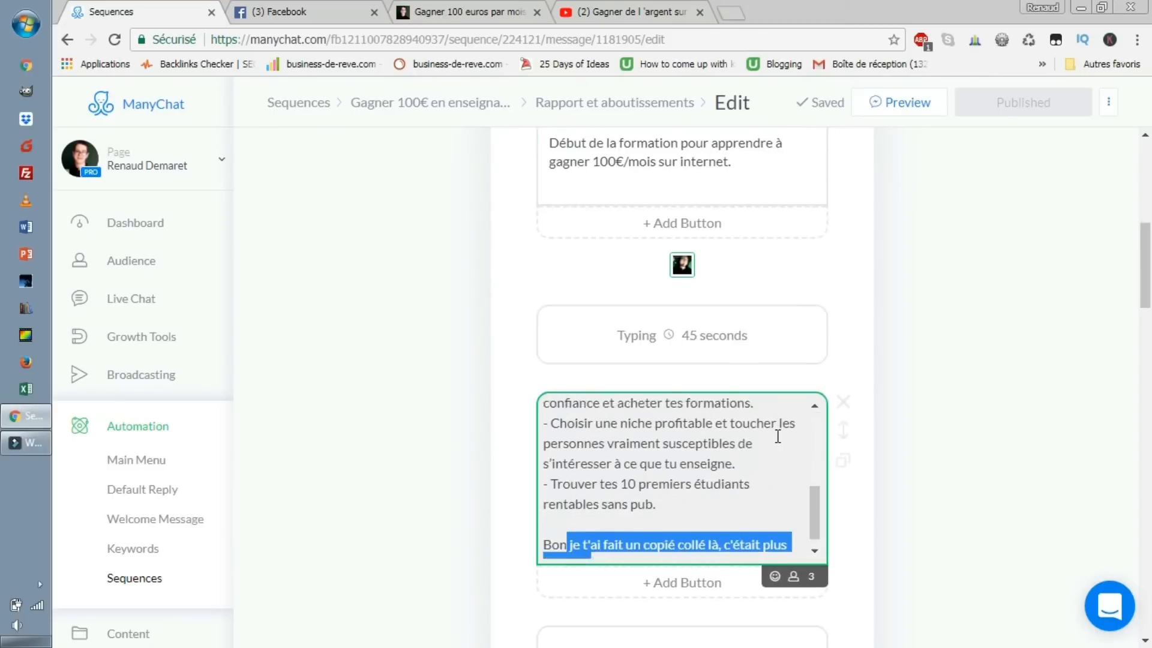
pyautogui.scroll(-5, 777, 436)
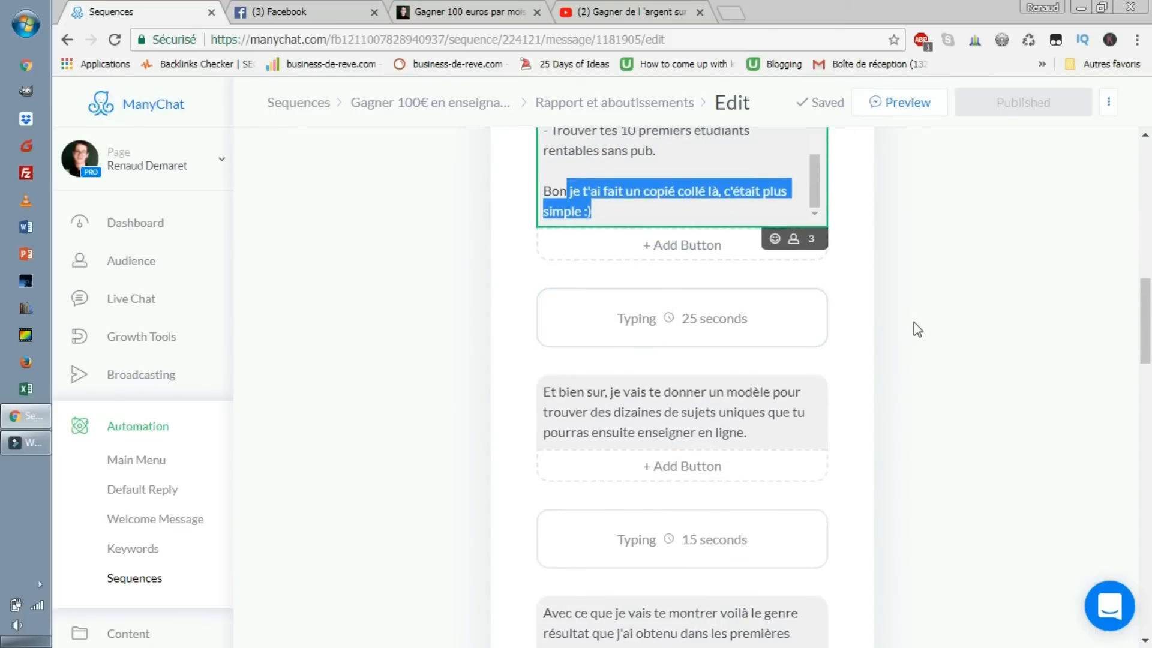
pyautogui.scroll(3, 912, 331)
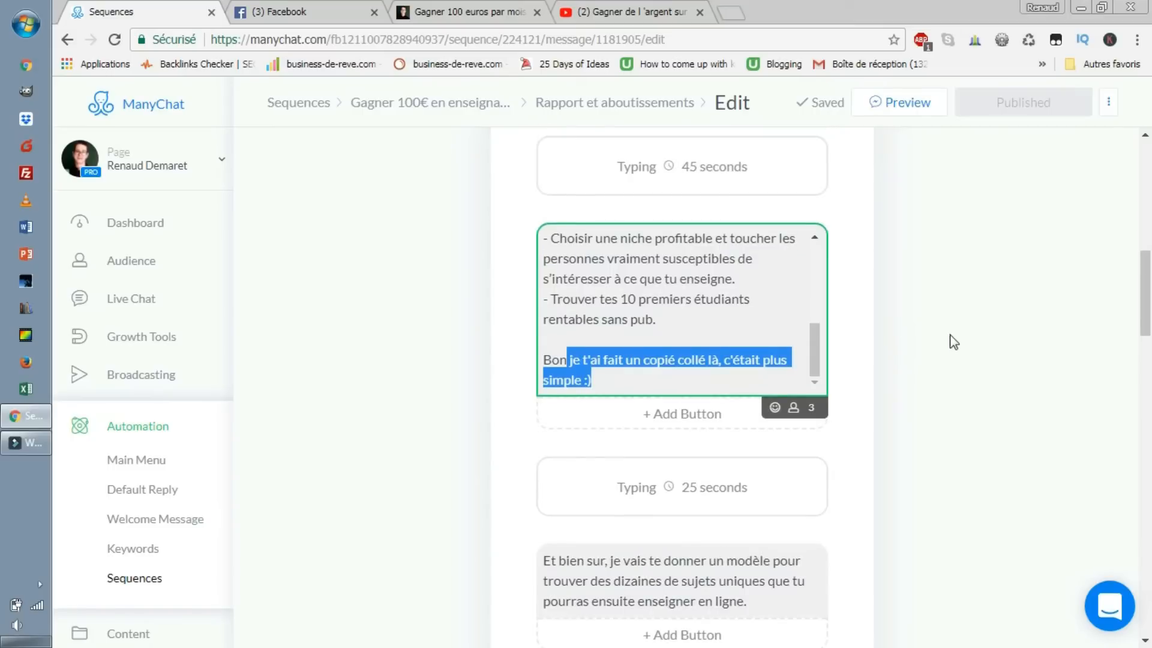
pyautogui.scroll(-3, 928, 286)
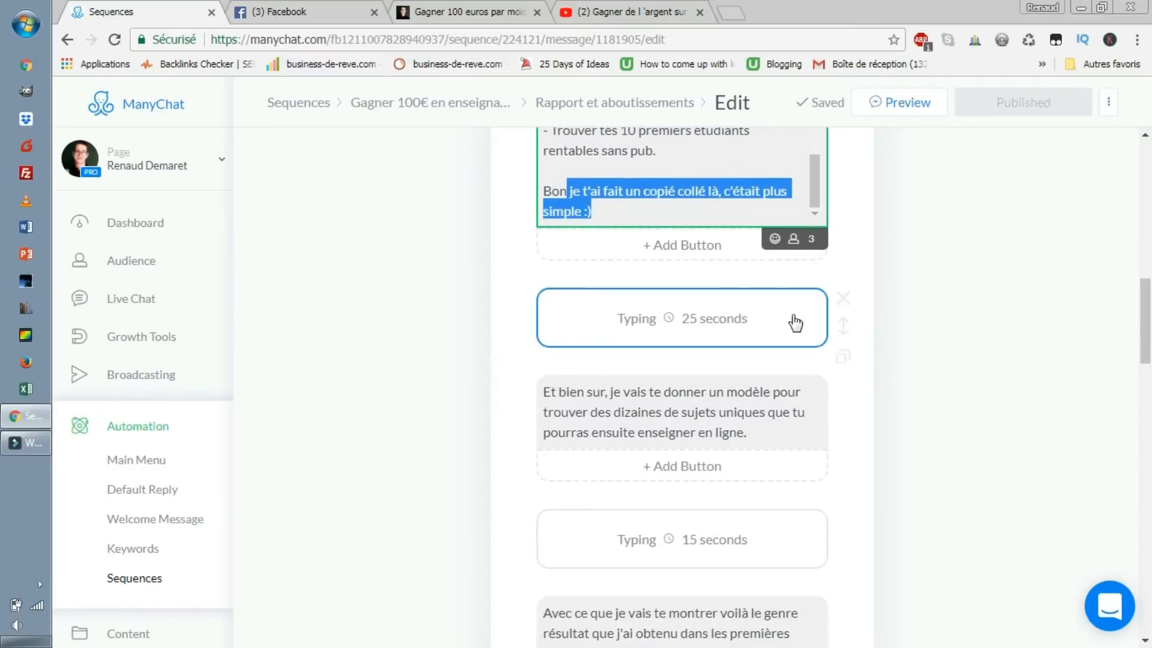
# - Highlight the "Et bien sur, je vais te donner un modèle" text, and deselect it after reading
pyautogui.scroll(-2, 912, 429)
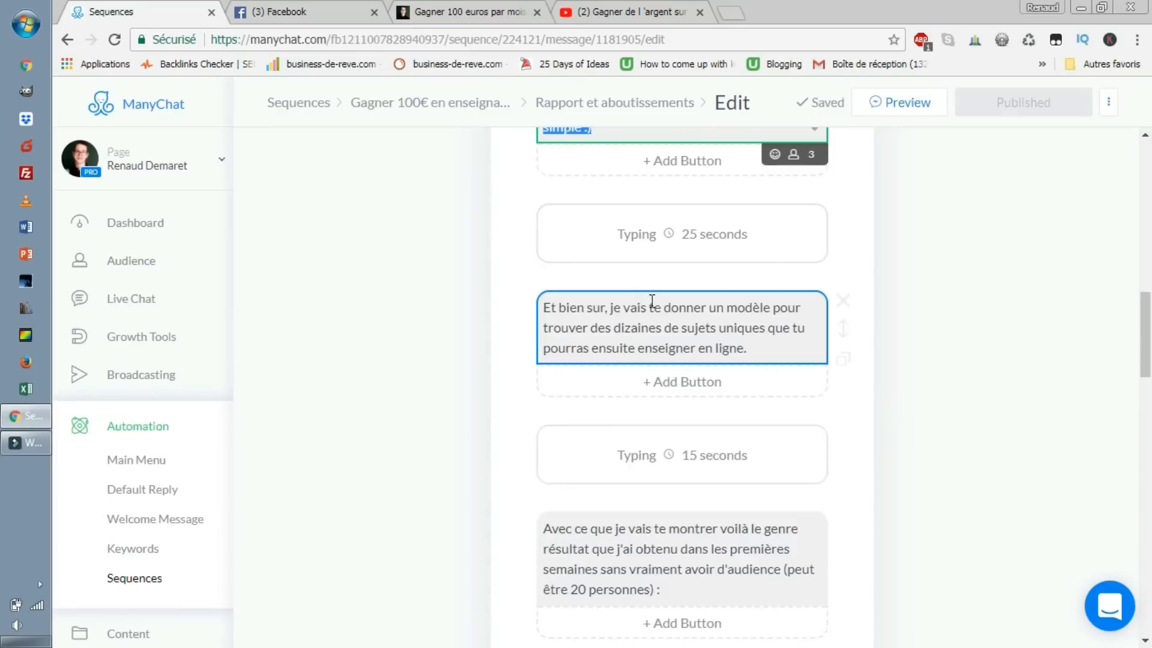
pyautogui.click(587, 310)
pyautogui.moveTo(569, 308); pyautogui.dragTo(750, 347)
pyautogui.click(959, 346)
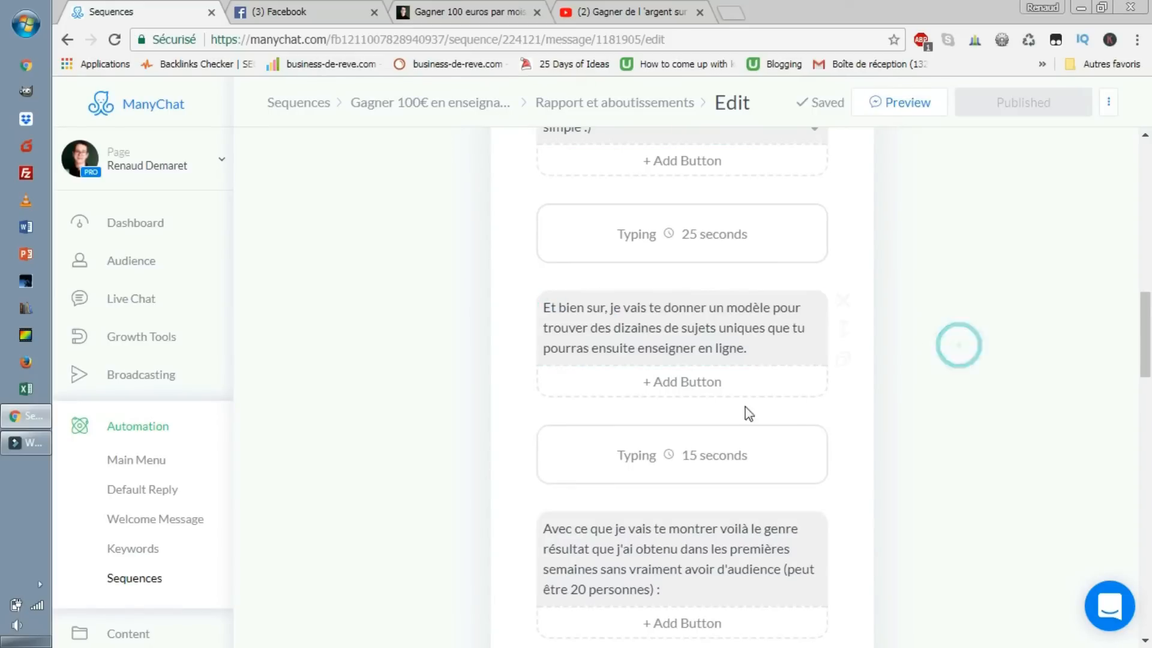
# - Return to the start of the course benefits text block and look over the typing delay above it
pyautogui.scroll(7, 941, 352)
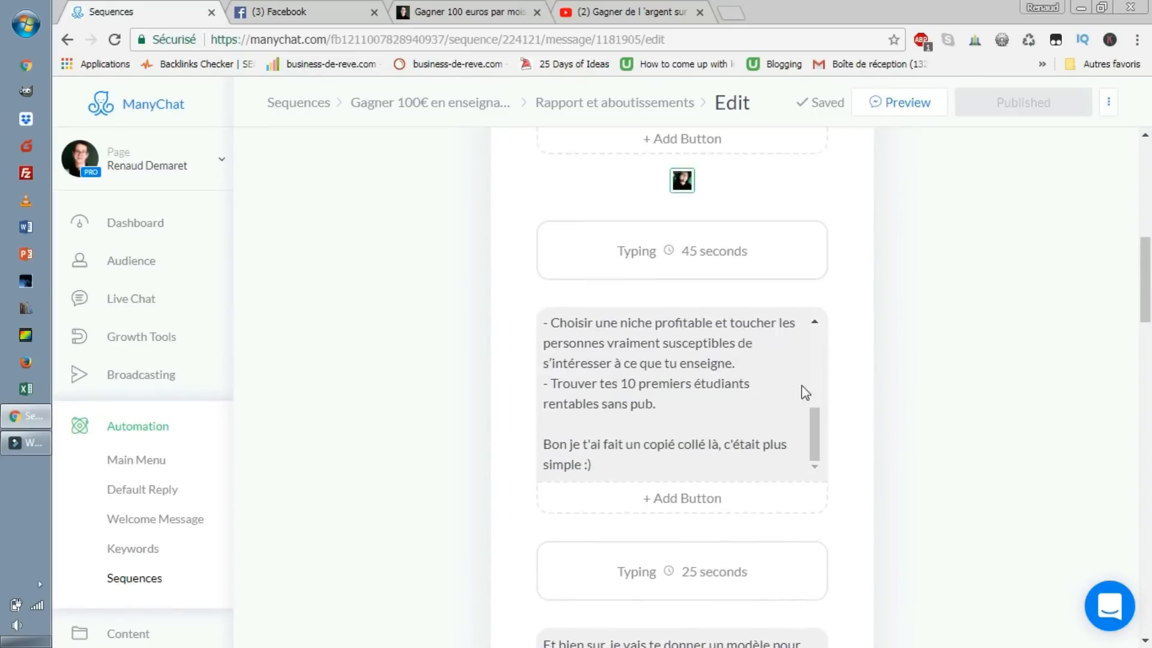
pyautogui.scroll(8, 768, 404)
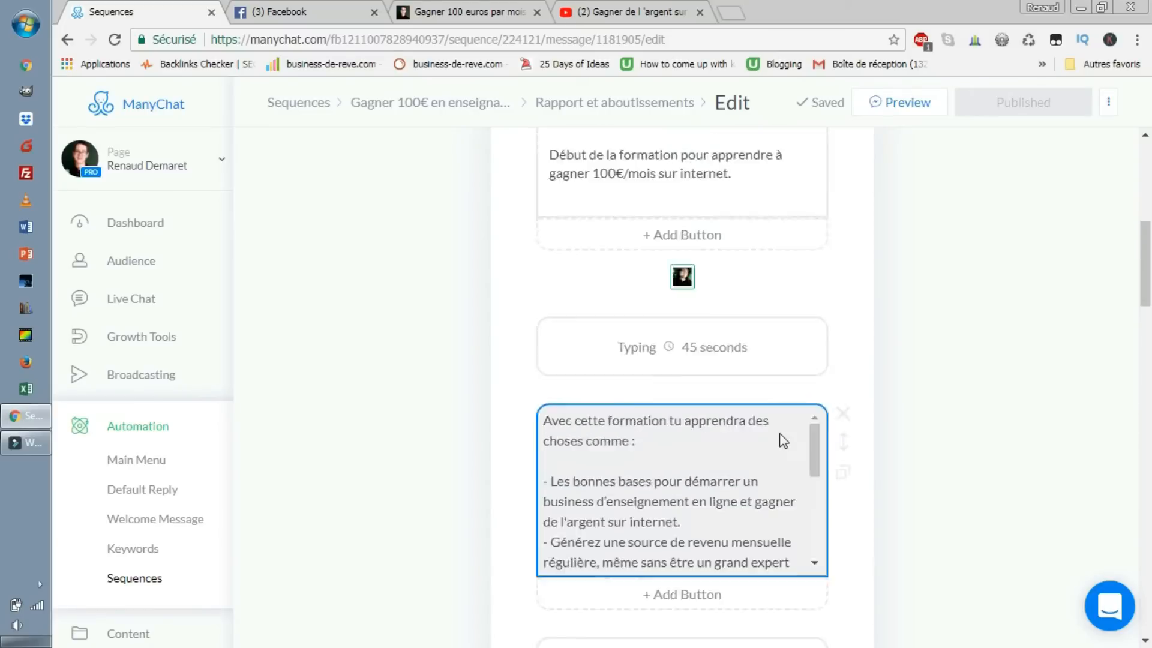
pyautogui.scroll(3, 744, 480)
pyautogui.scroll(-5, 747, 462)
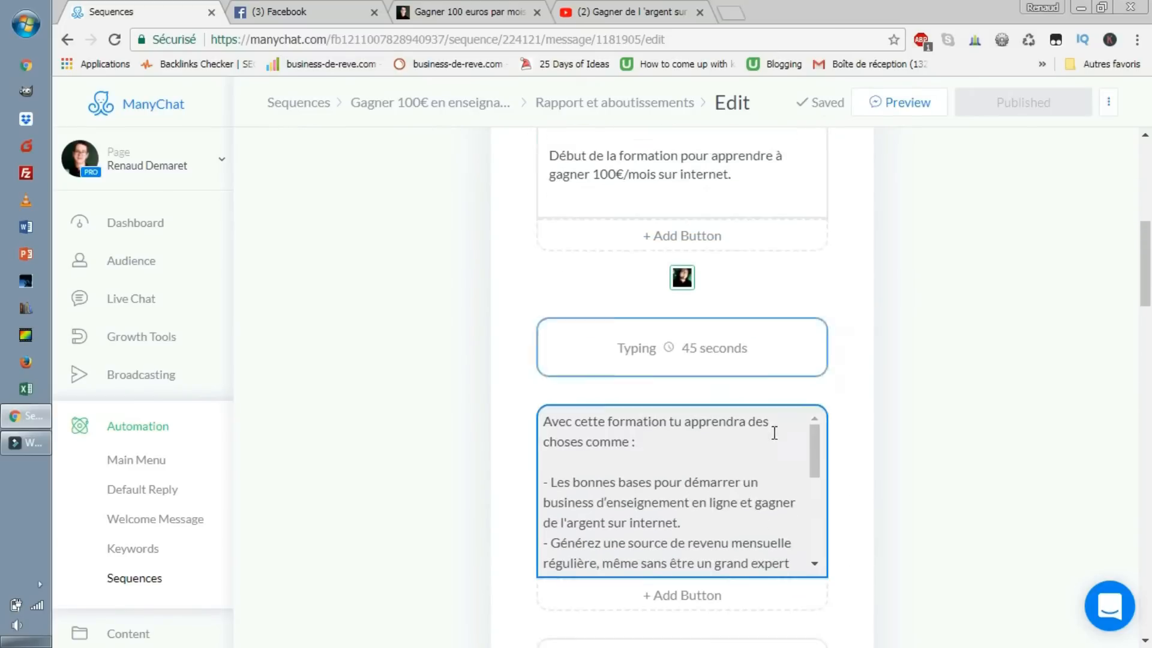
# - Read the course benefits text block through to its closing remark, and return to the message's opening text and video card
pyautogui.click(724, 435)
pyautogui.scroll(-5, 699, 468)
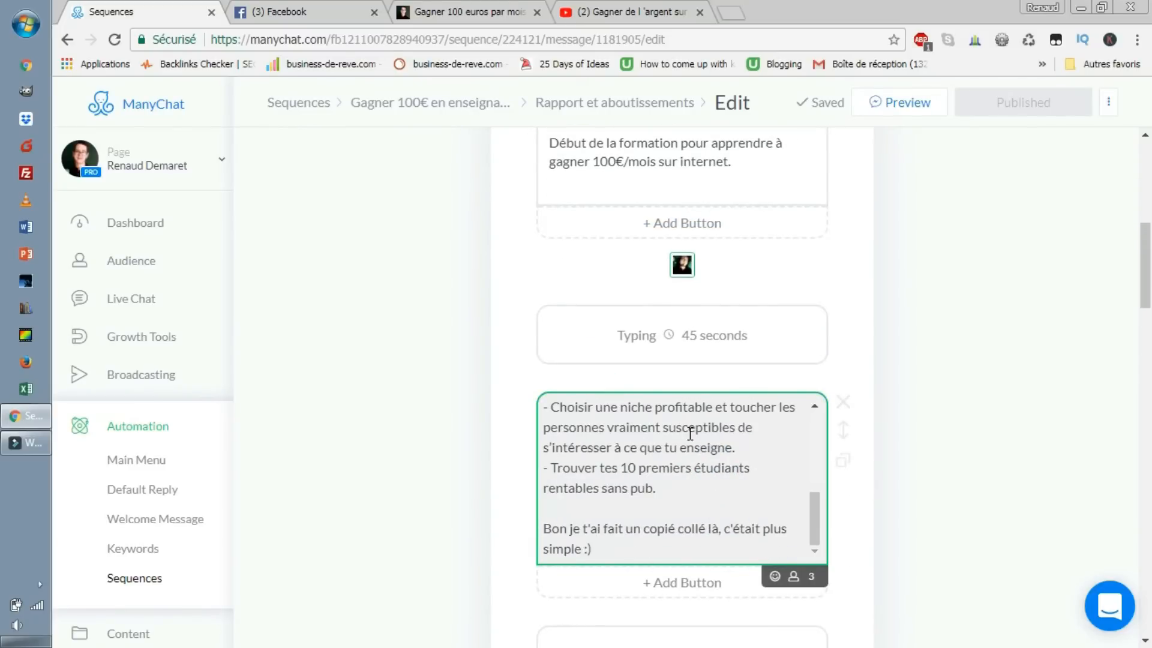
pyautogui.click(724, 502)
pyautogui.scroll(5, 729, 480)
pyautogui.scroll(8, 739, 360)
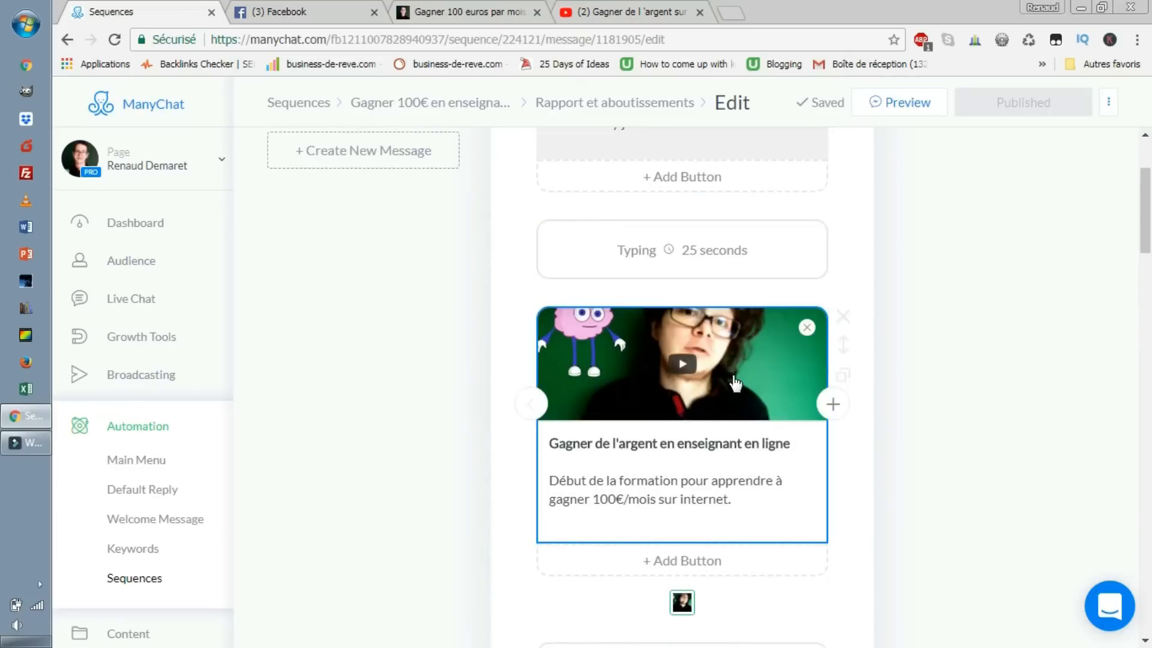
pyautogui.scroll(3, 753, 330)
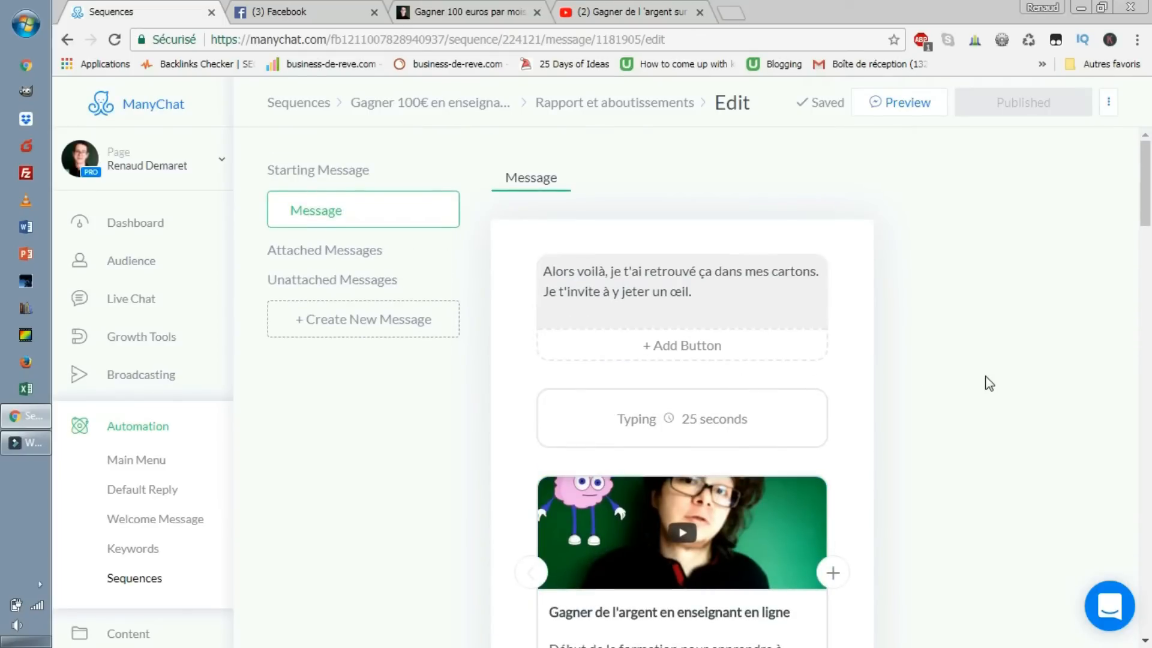
# - Review the benefits list together with the video card above it and the "Et bien sur" model text below it
pyautogui.scroll(-10, 938, 390)
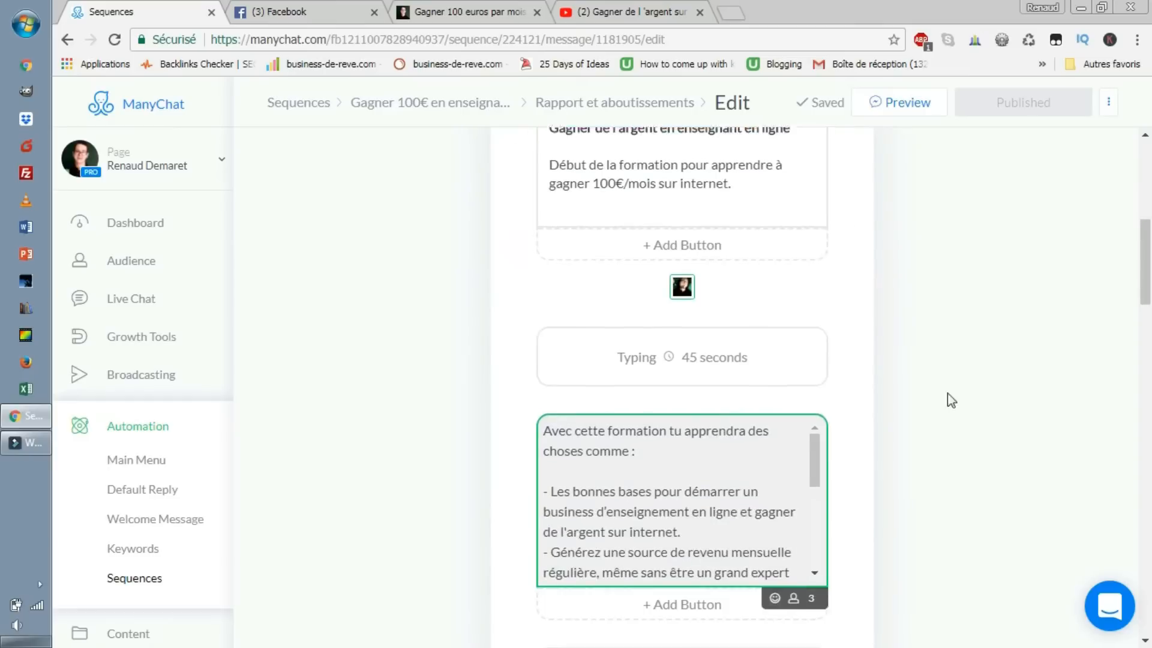
pyautogui.scroll(-3, 785, 402)
pyautogui.scroll(-4, 785, 403)
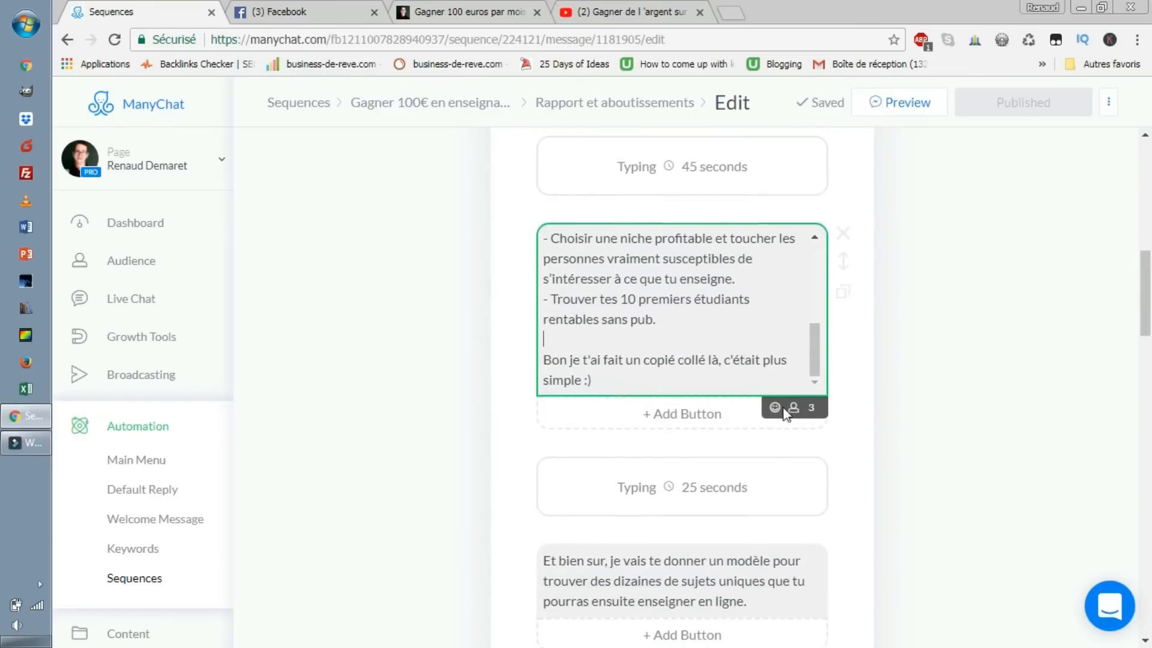
pyautogui.scroll(6, 944, 441)
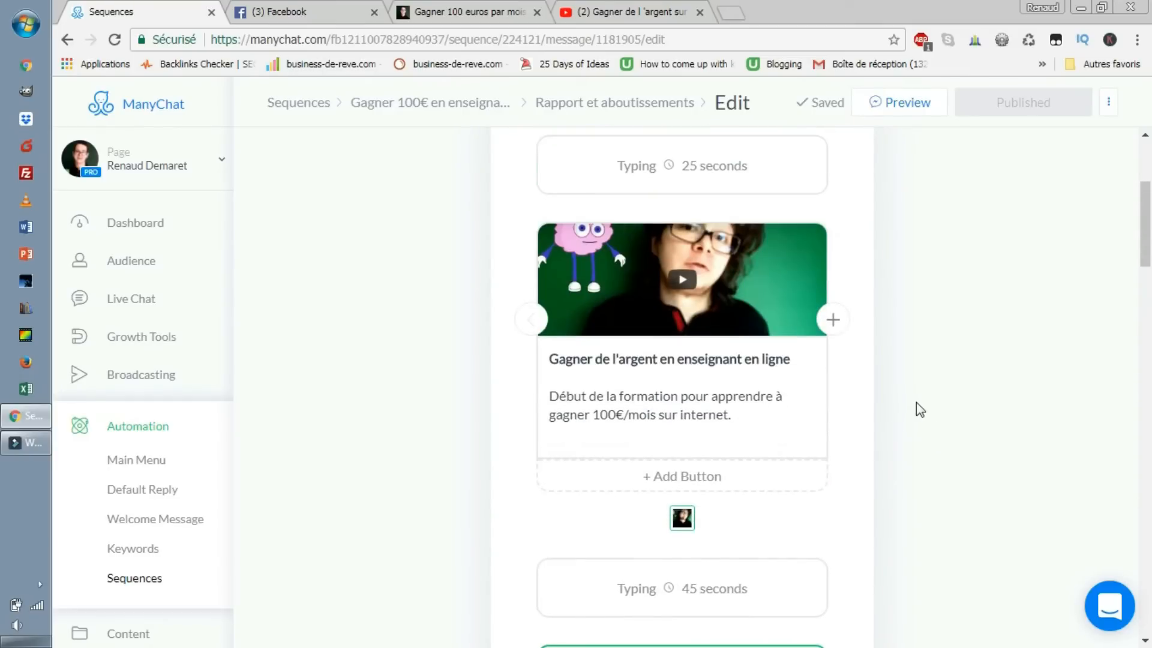
pyautogui.scroll(-5, 988, 429)
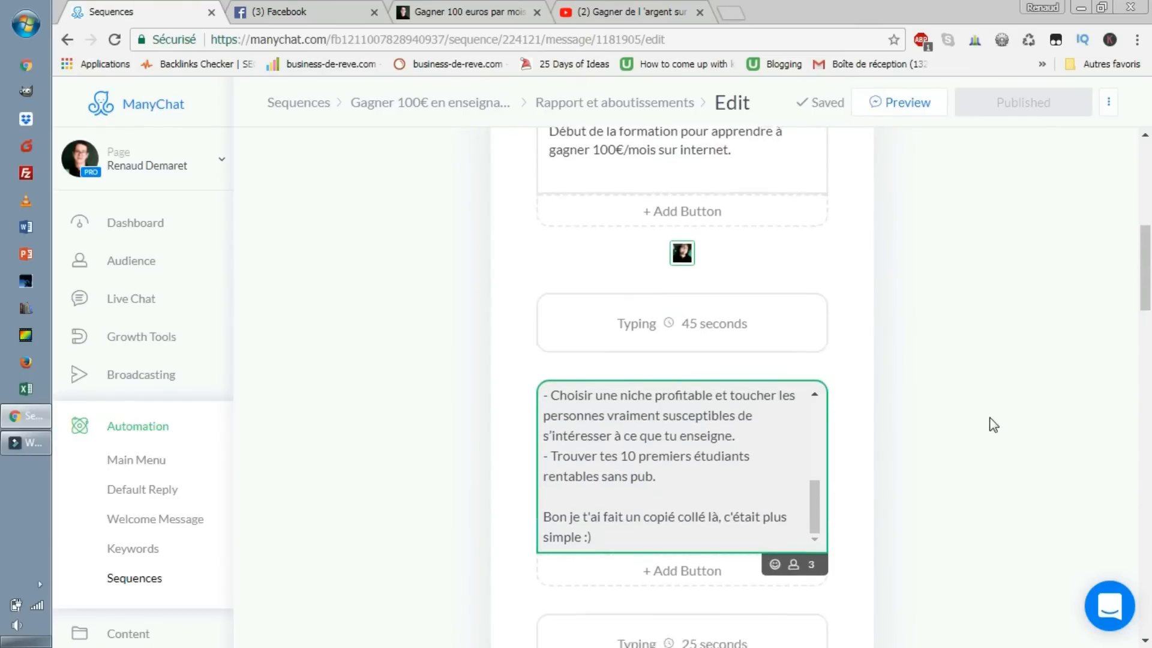
pyautogui.scroll(-3, 972, 402)
pyautogui.scroll(-2, 1008, 336)
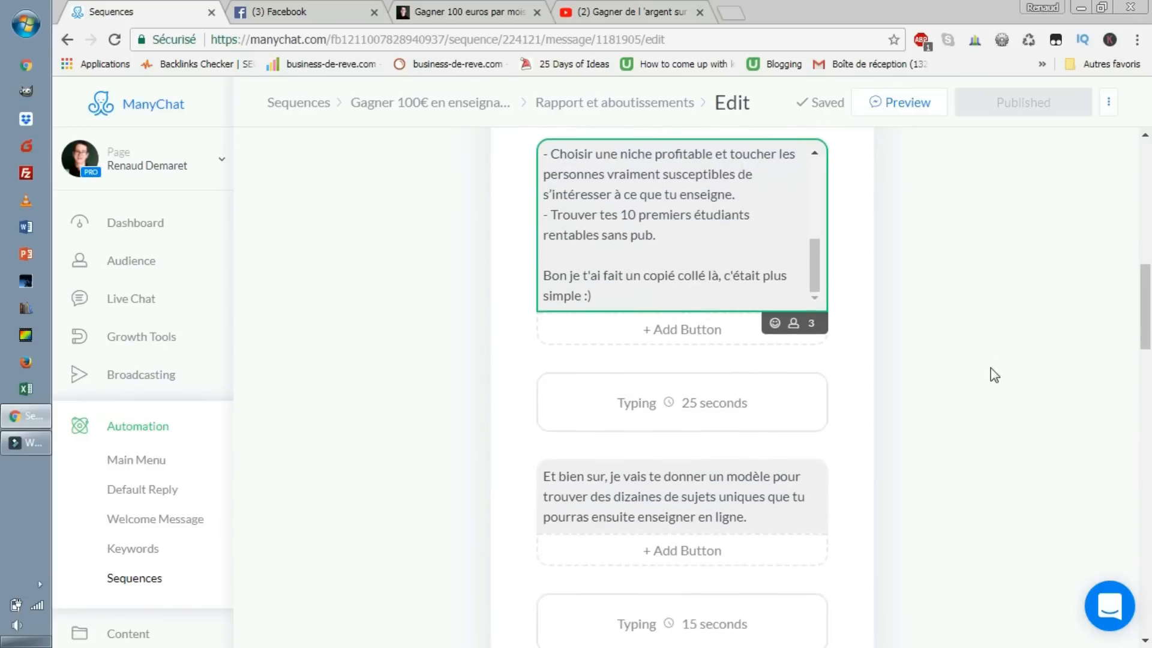
# - Highlight the "te montrer voilà le genre résultat" passage up to "20 personnes" and examine the revenue image below it
pyautogui.scroll(-3, 841, 334)
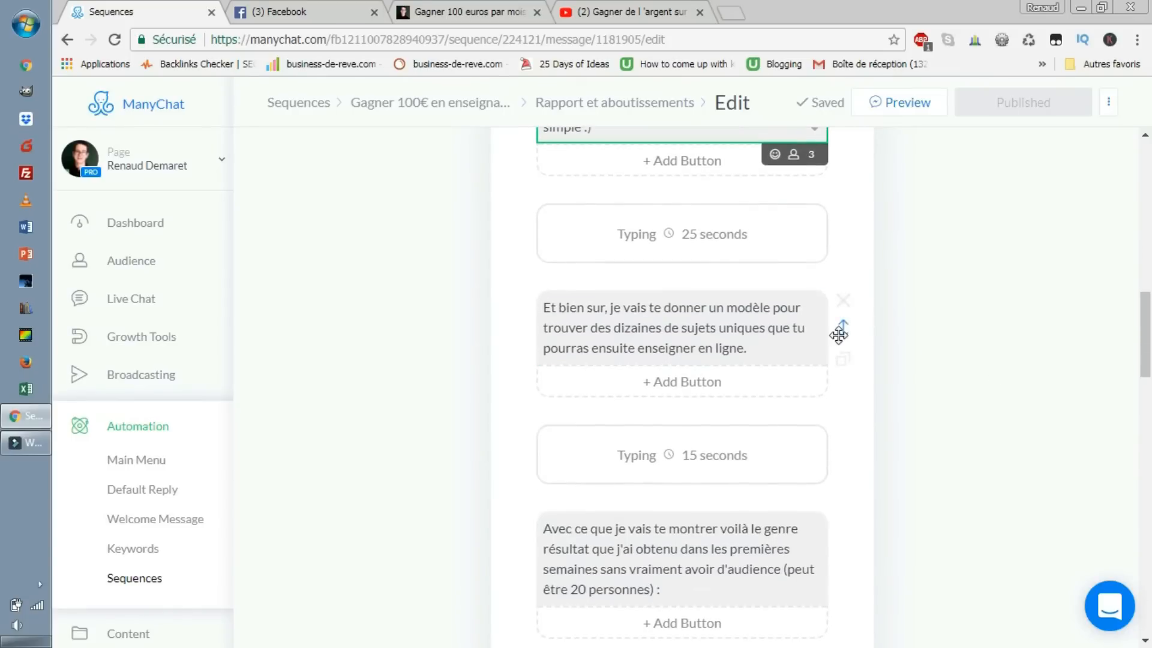
pyautogui.scroll(-3, 886, 434)
pyautogui.click(813, 427)
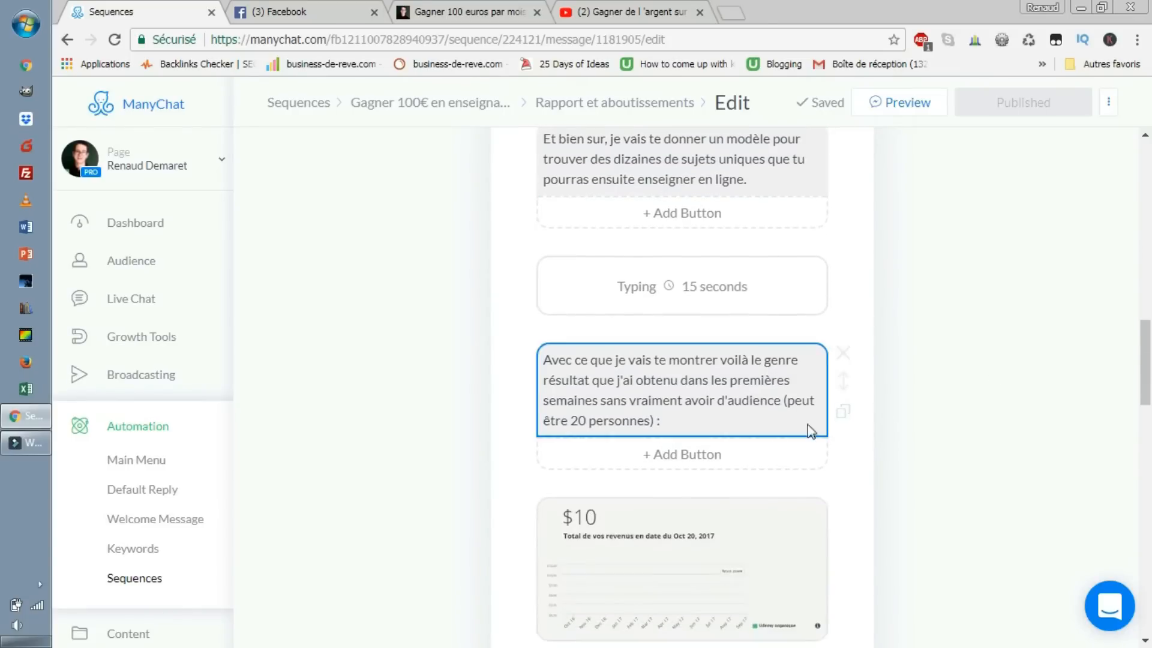
pyautogui.click(615, 374)
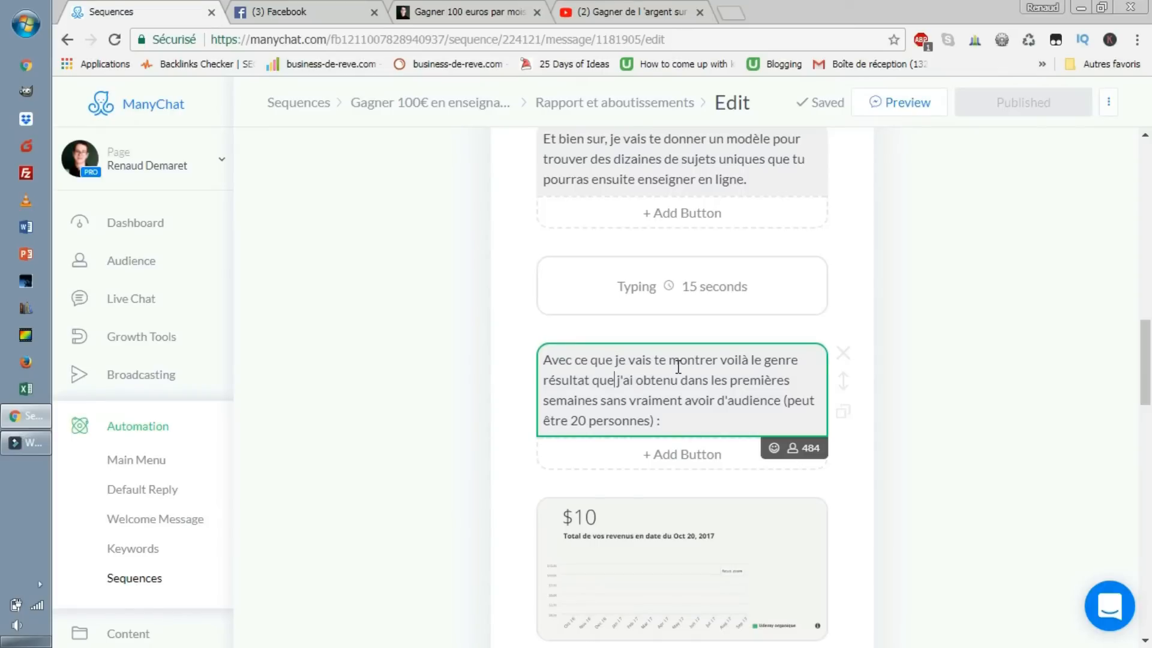
pyautogui.moveTo(642, 360); pyautogui.dragTo(686, 423)
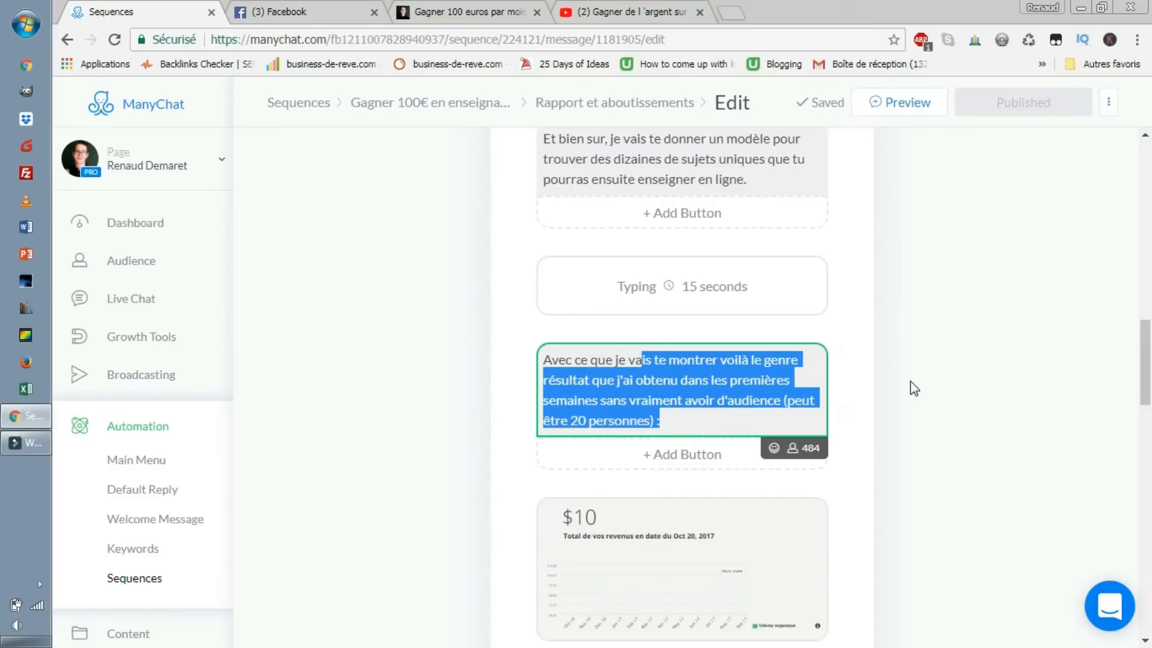
pyautogui.scroll(-2, 938, 380)
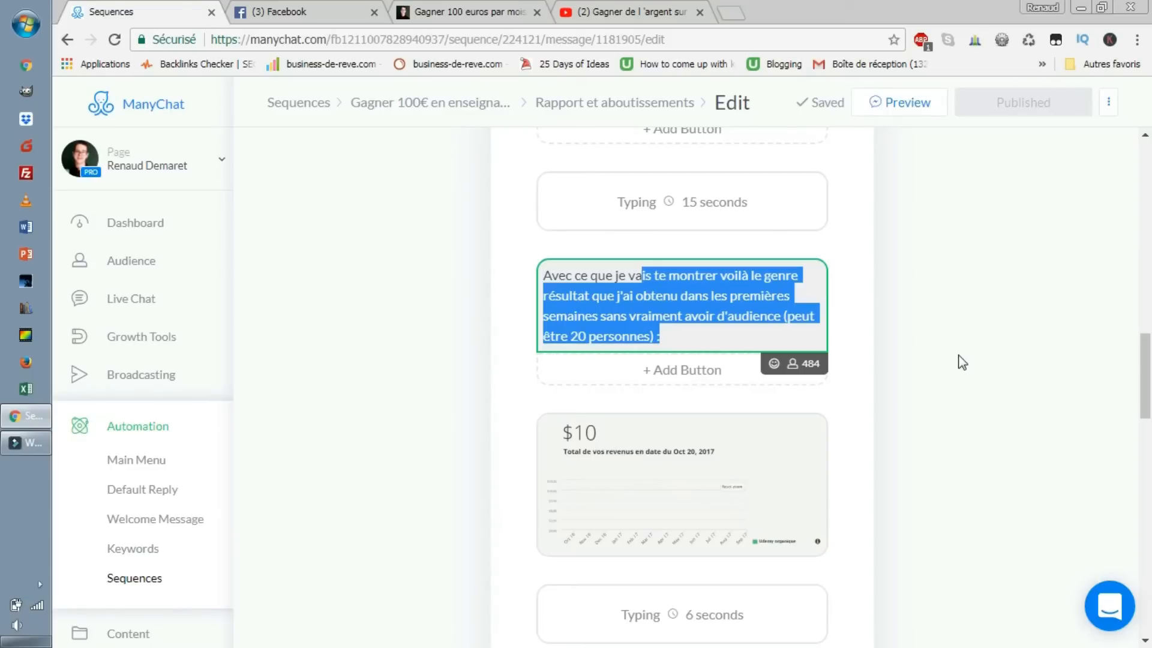
# - Glance at the "gagner 100 euros par mois" article, and return to the sequence message to review its video card and benefits list
pyautogui.click(465, 11)
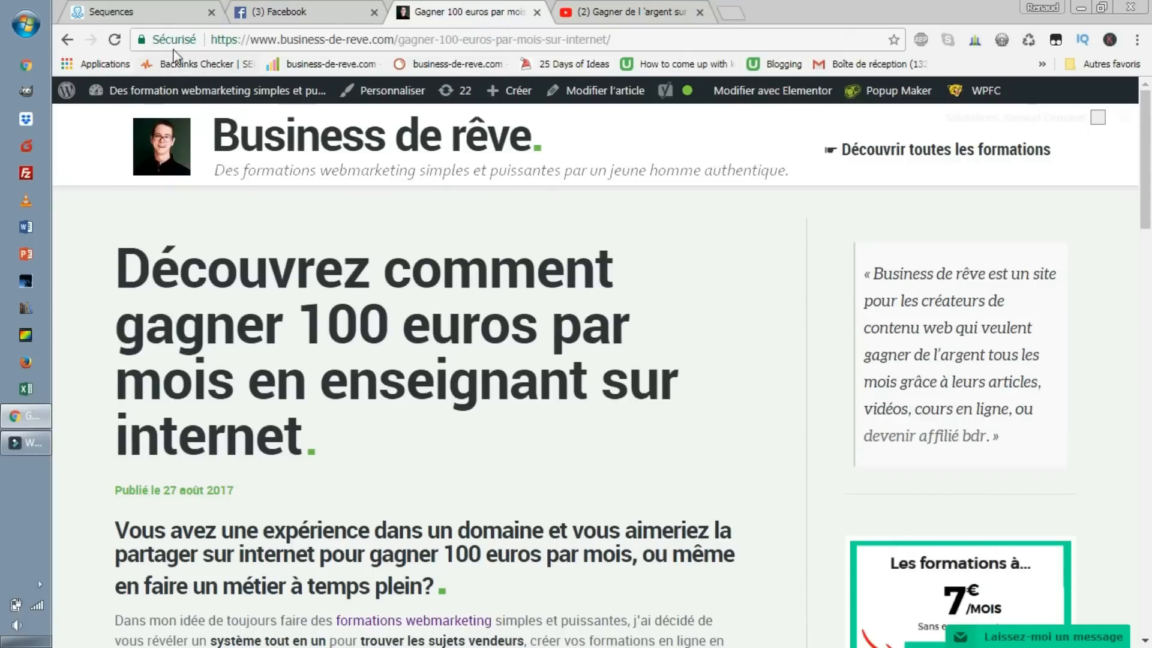
pyautogui.click(159, 15)
pyautogui.scroll(15, 762, 375)
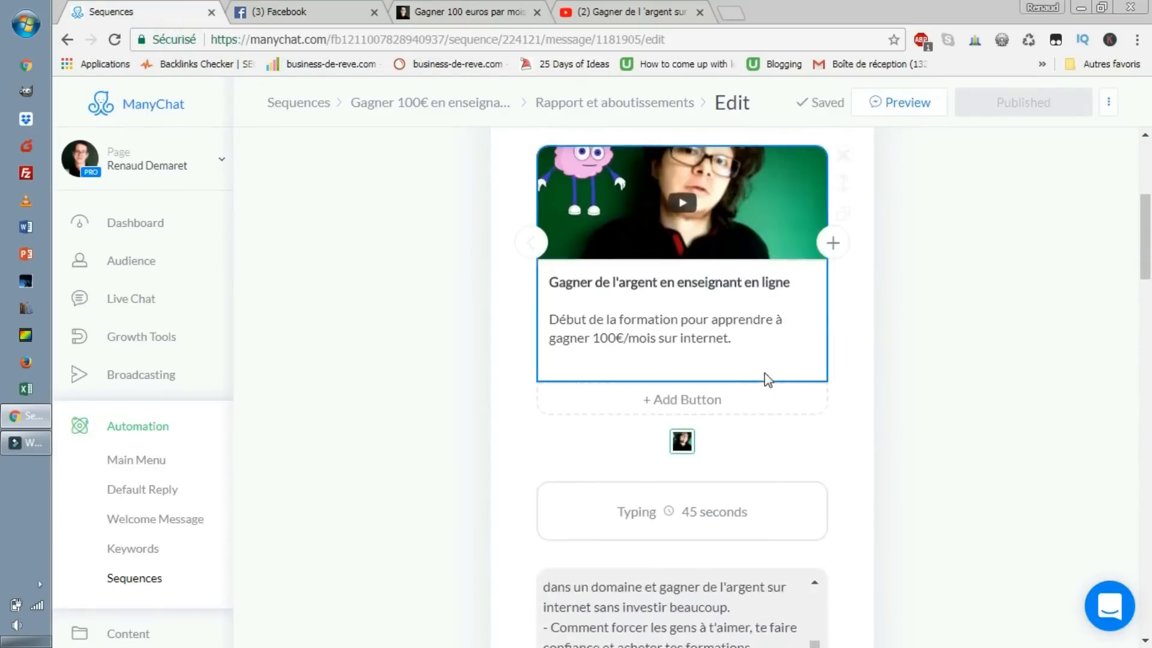
pyautogui.scroll(-10, 774, 377)
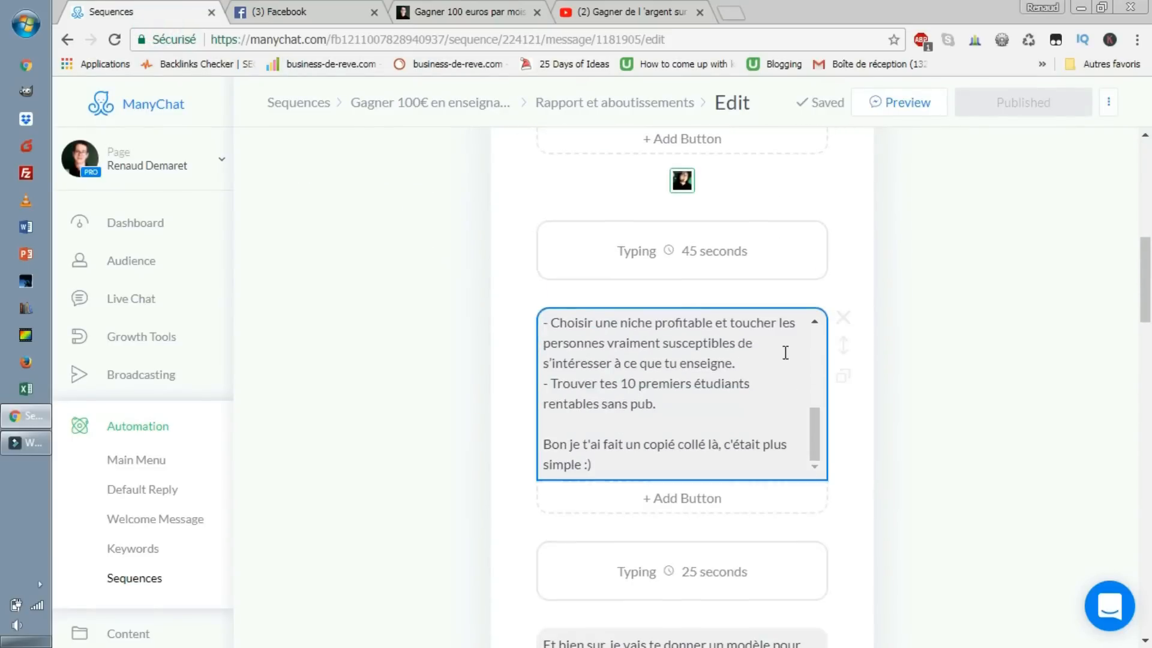
pyautogui.scroll(10, 669, 360)
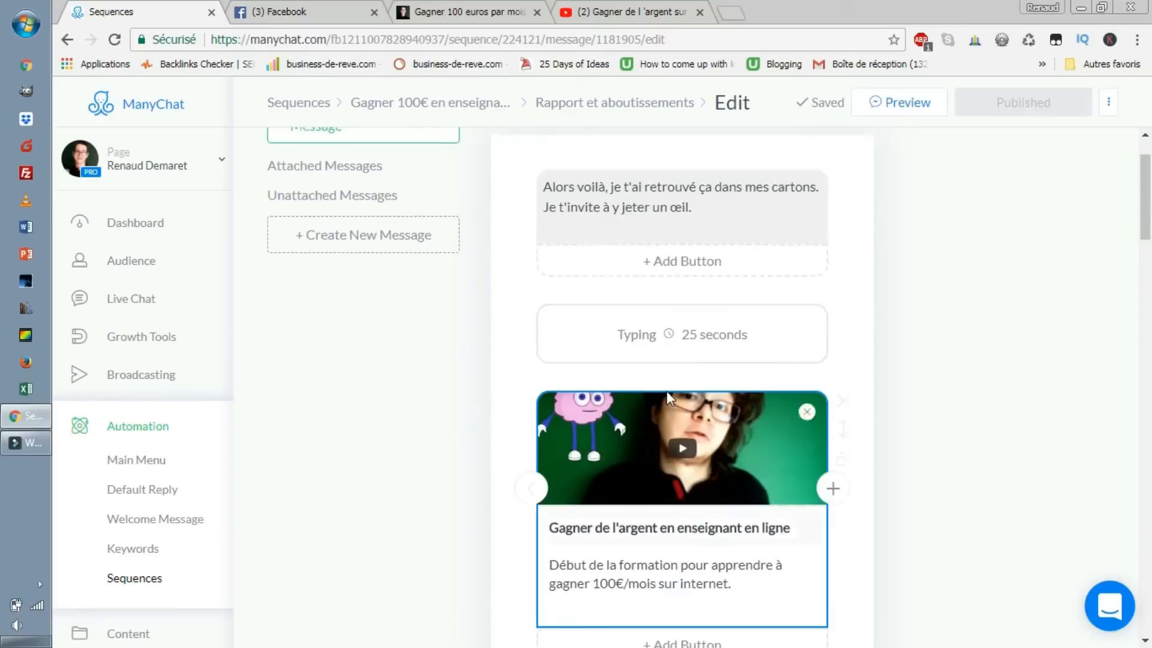
pyautogui.scroll(-12, 668, 373)
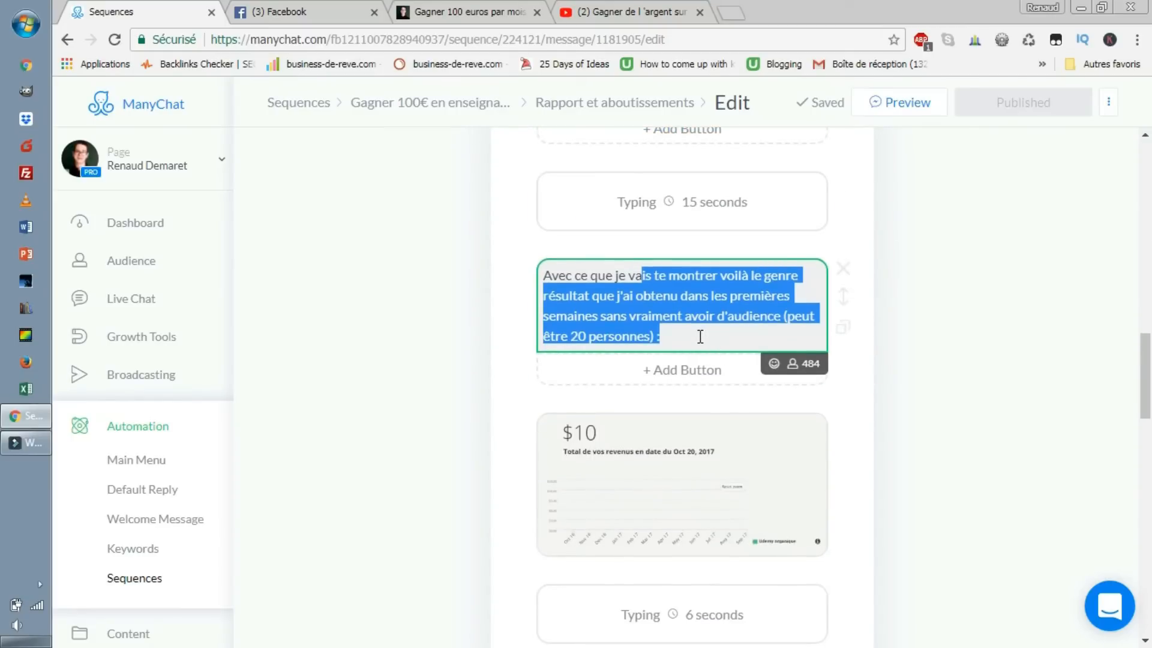
# - Deselect the first-results text and look over the revenue image and the preceding text blocks and typing delays
pyautogui.click(697, 335)
pyautogui.scroll(-1, 700, 337)
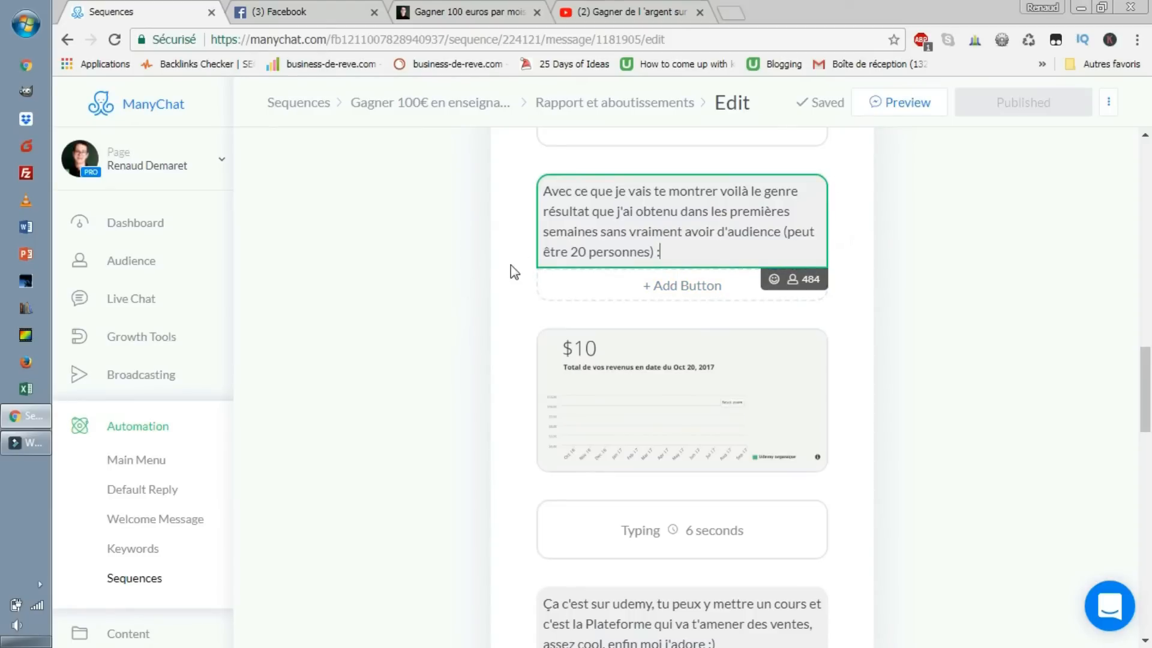
pyautogui.scroll(15, 532, 345)
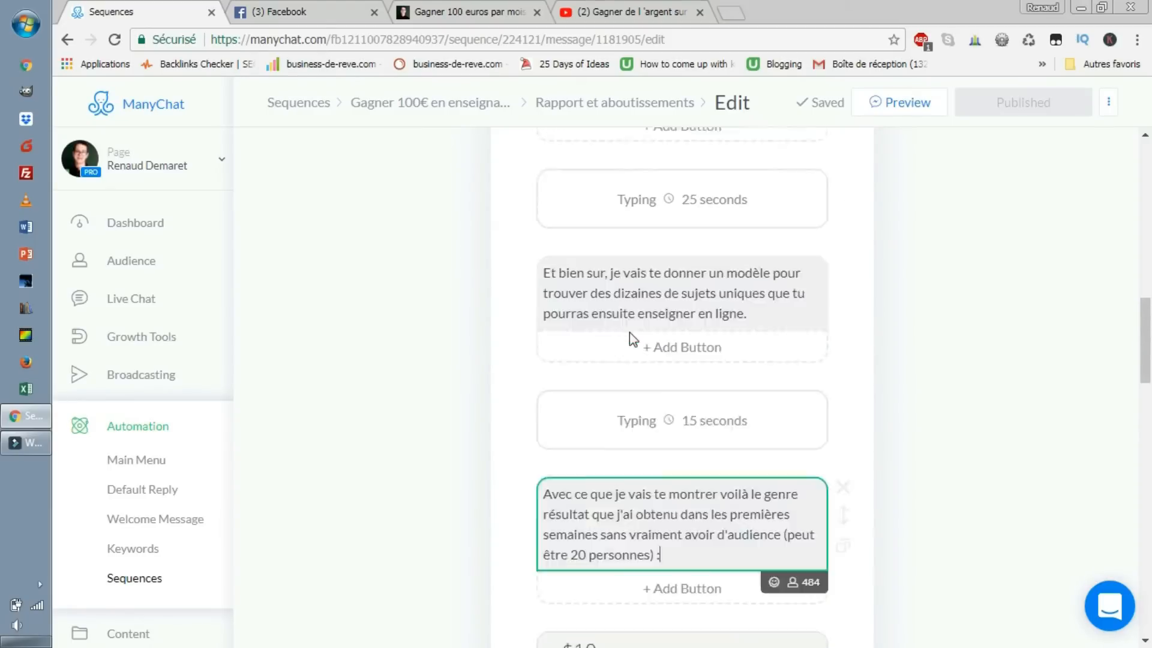
pyautogui.scroll(-15, 653, 340)
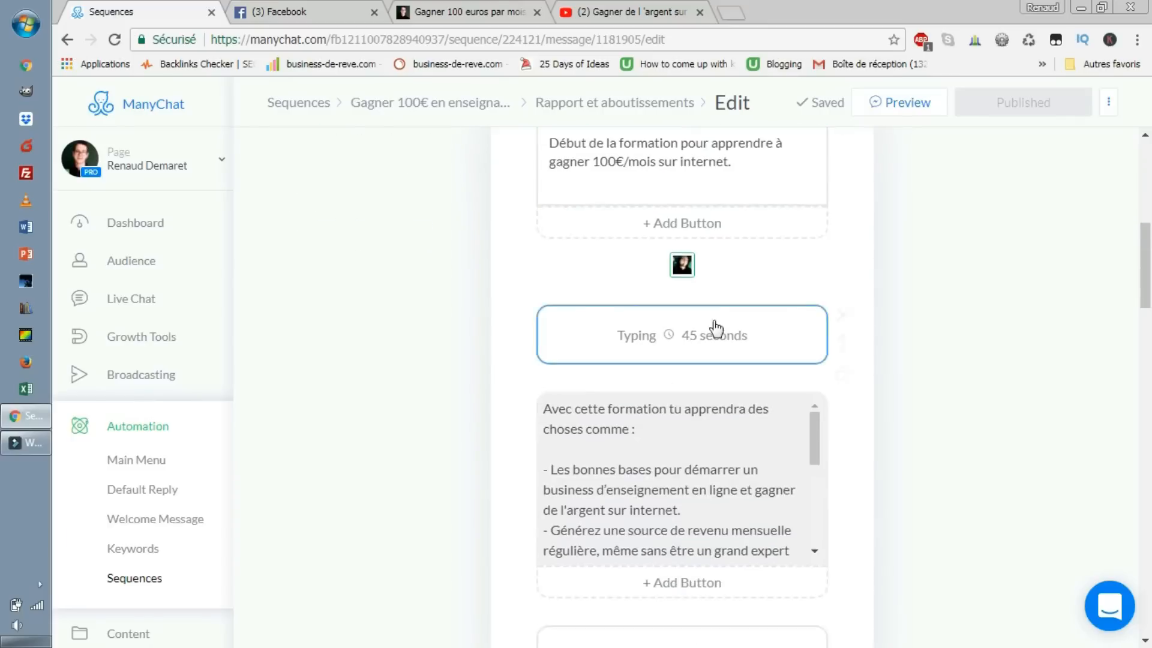
# - Examine the Udemy text, the income chart image and the "propre système d'abonnement" text with the typing delays between them
pyautogui.scroll(-5, 744, 319)
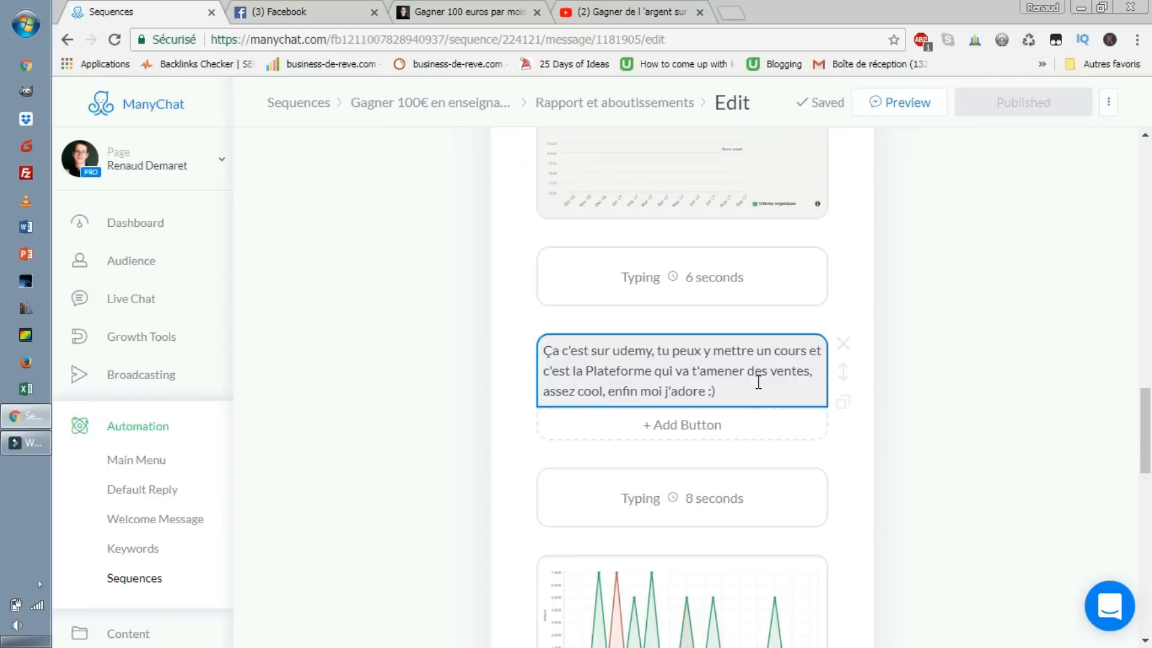
pyautogui.scroll(-3, 758, 382)
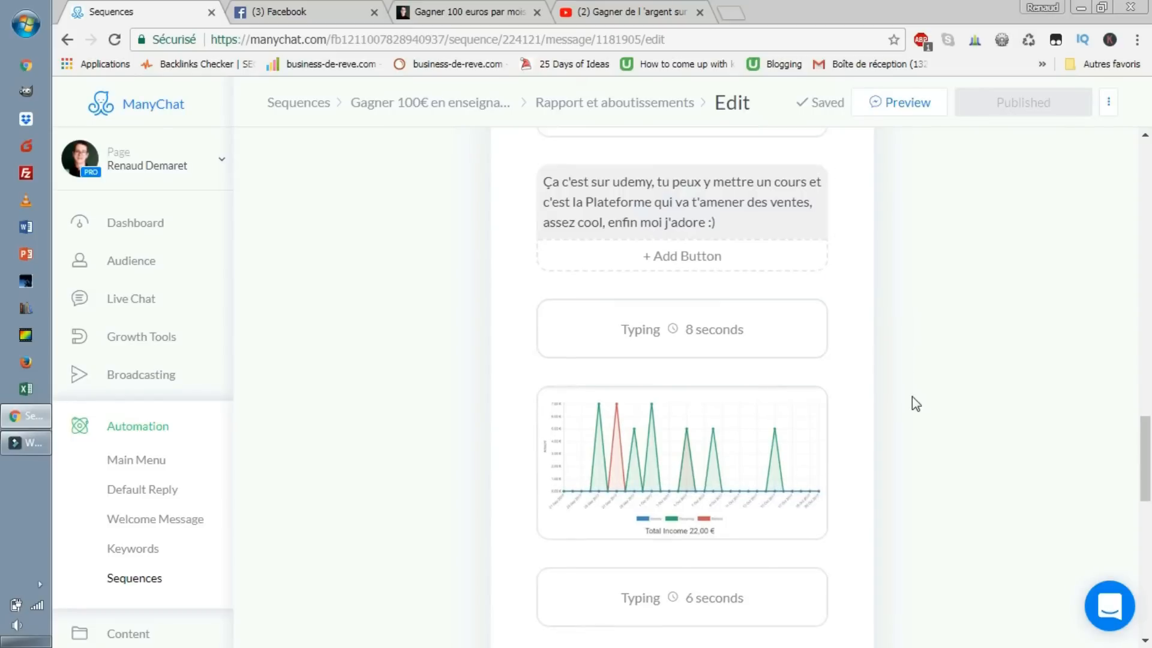
pyautogui.scroll(-2, 1072, 362)
pyautogui.scroll(-2, 1090, 268)
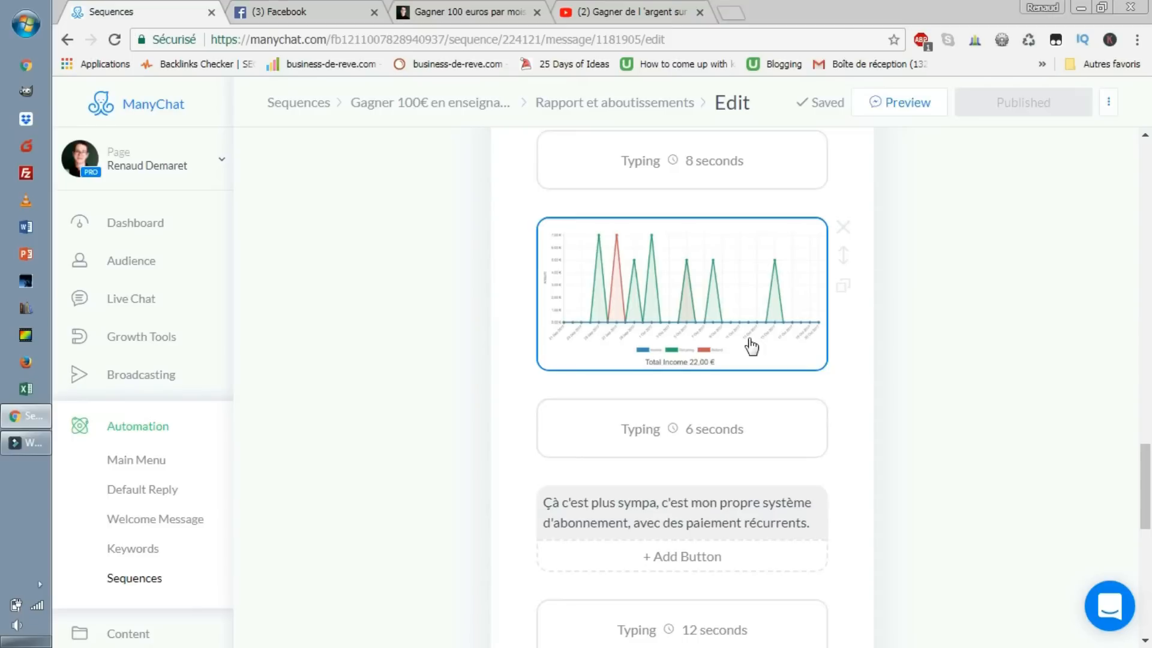
pyautogui.scroll(3, 694, 337)
pyautogui.scroll(-1, 923, 478)
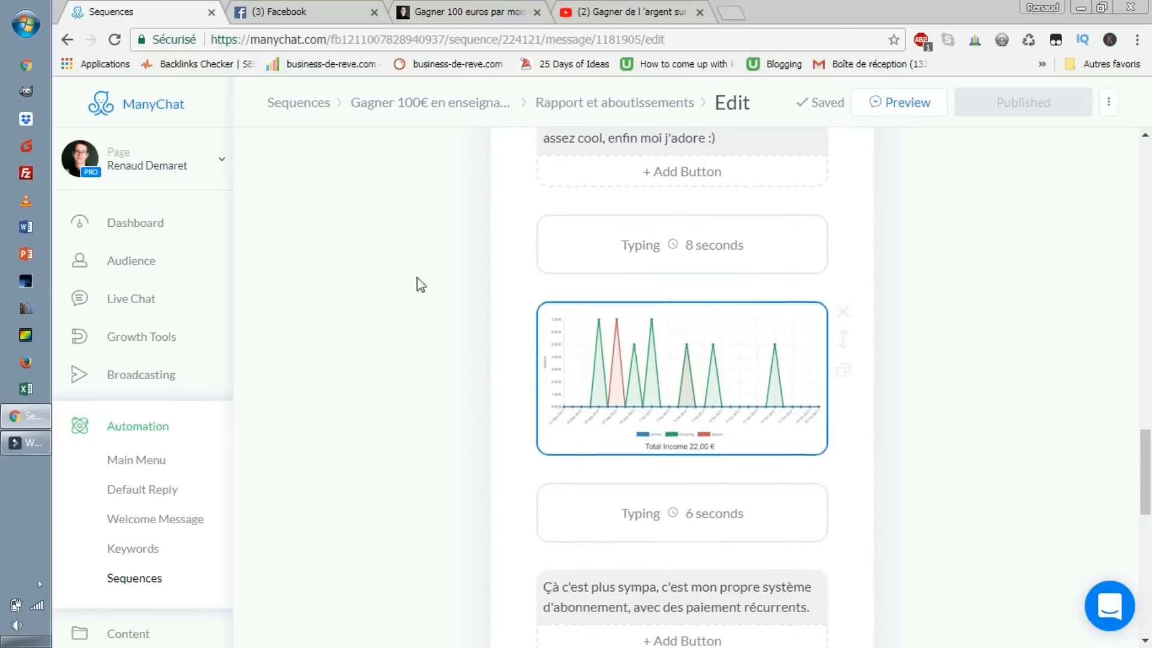
pyautogui.scroll(-1, 612, 424)
pyautogui.scroll(-1, 699, 255)
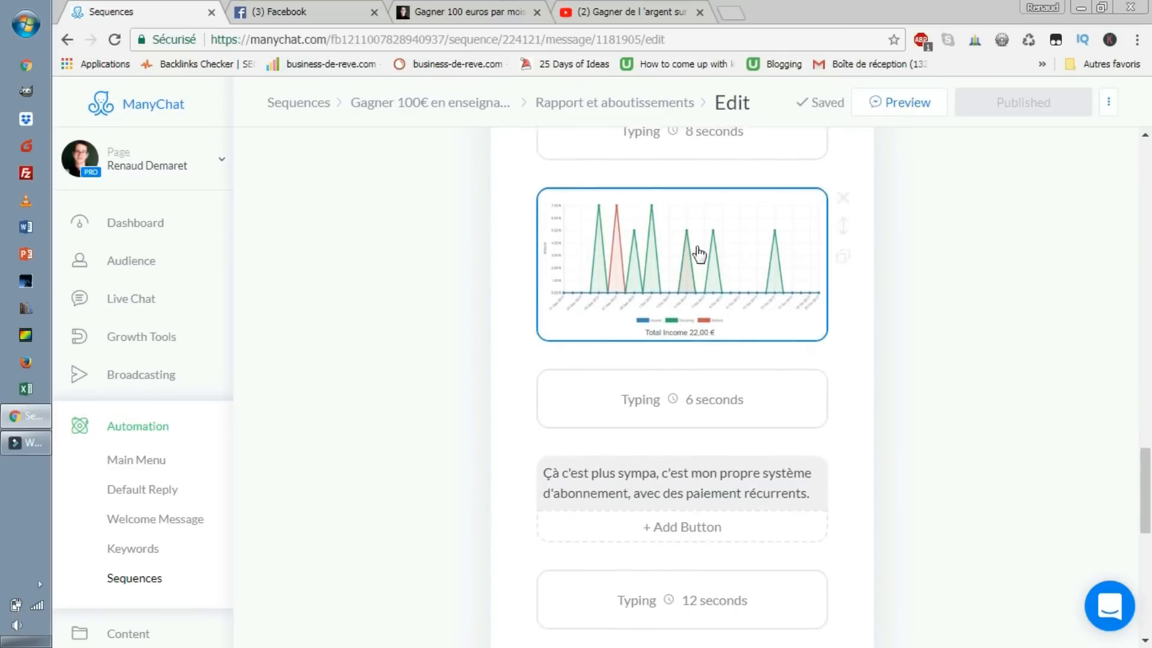
# - Review the texts, images and typing delays of the Rapport et aboutissements message through to its end
pyautogui.scroll(-3, 828, 329)
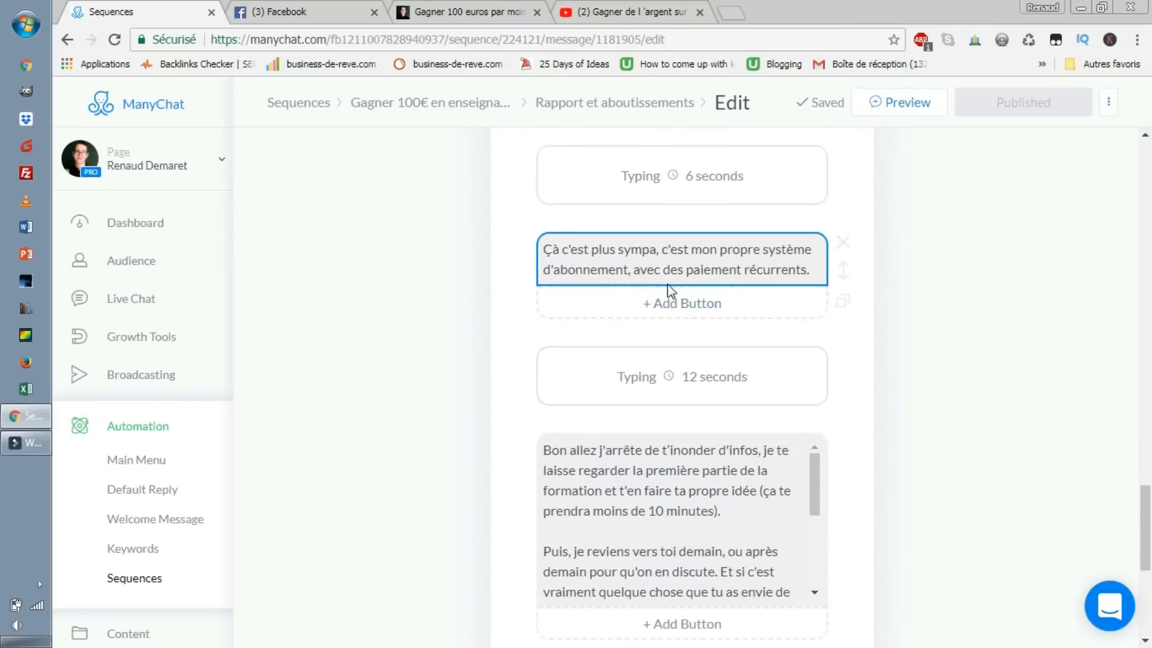
pyautogui.scroll(6, 705, 286)
pyautogui.scroll(-5, 766, 391)
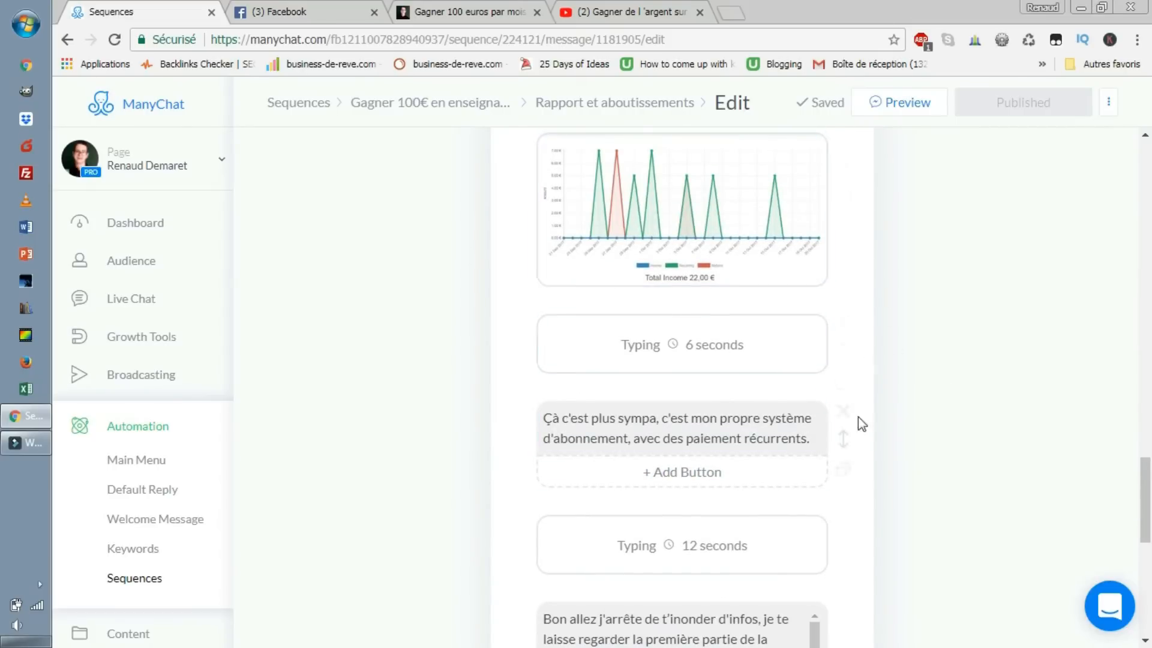
pyautogui.scroll(-2, 818, 442)
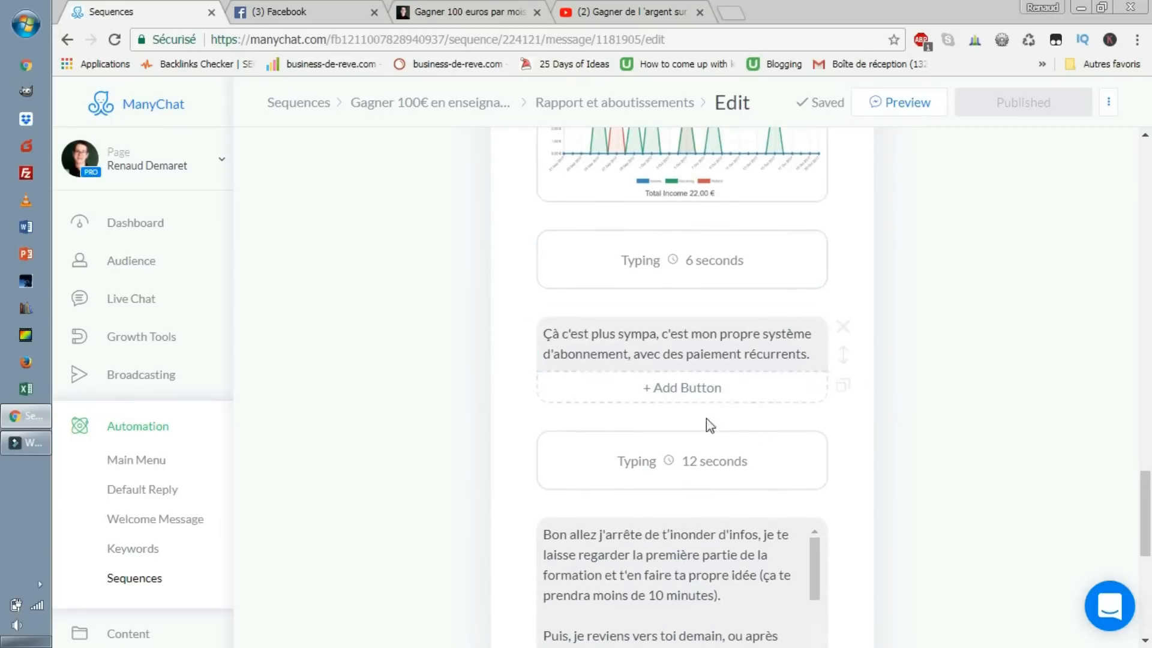
pyautogui.scroll(-3, 707, 419)
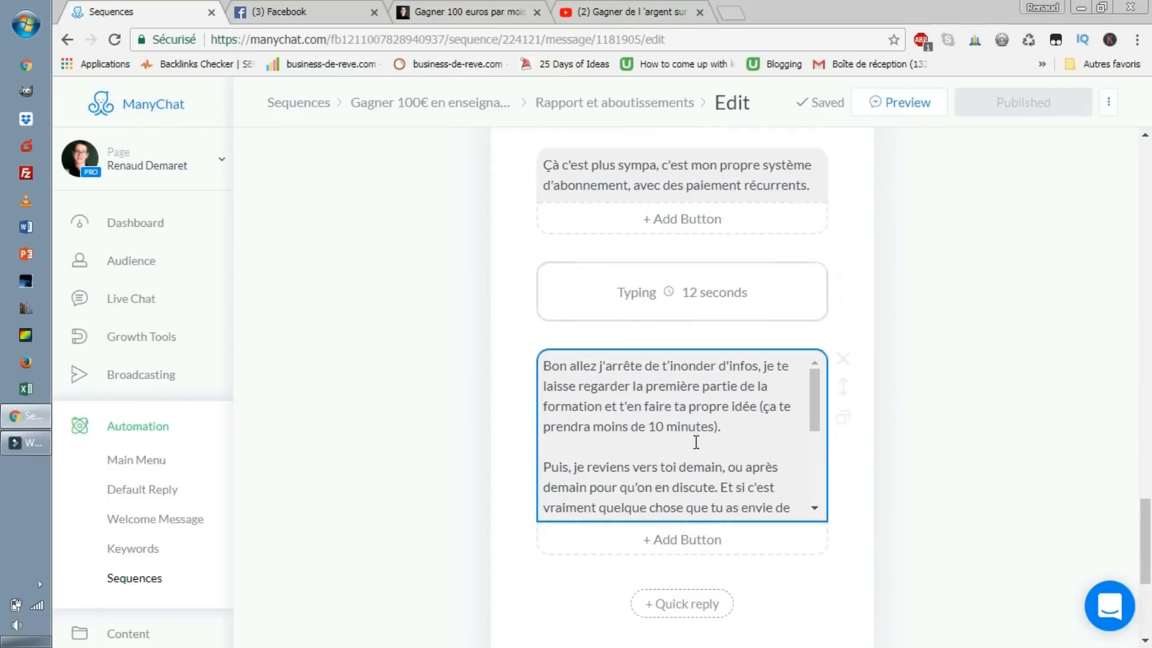
pyautogui.scroll(-8, 696, 442)
pyautogui.scroll(7, 763, 373)
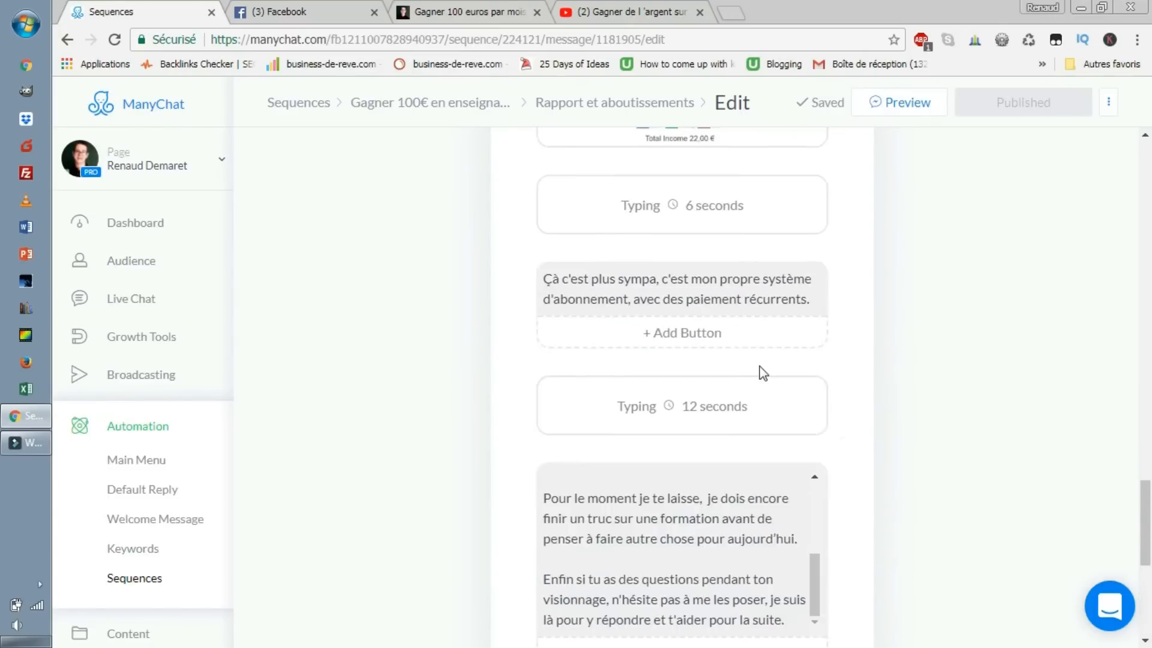
pyautogui.scroll(10, 762, 373)
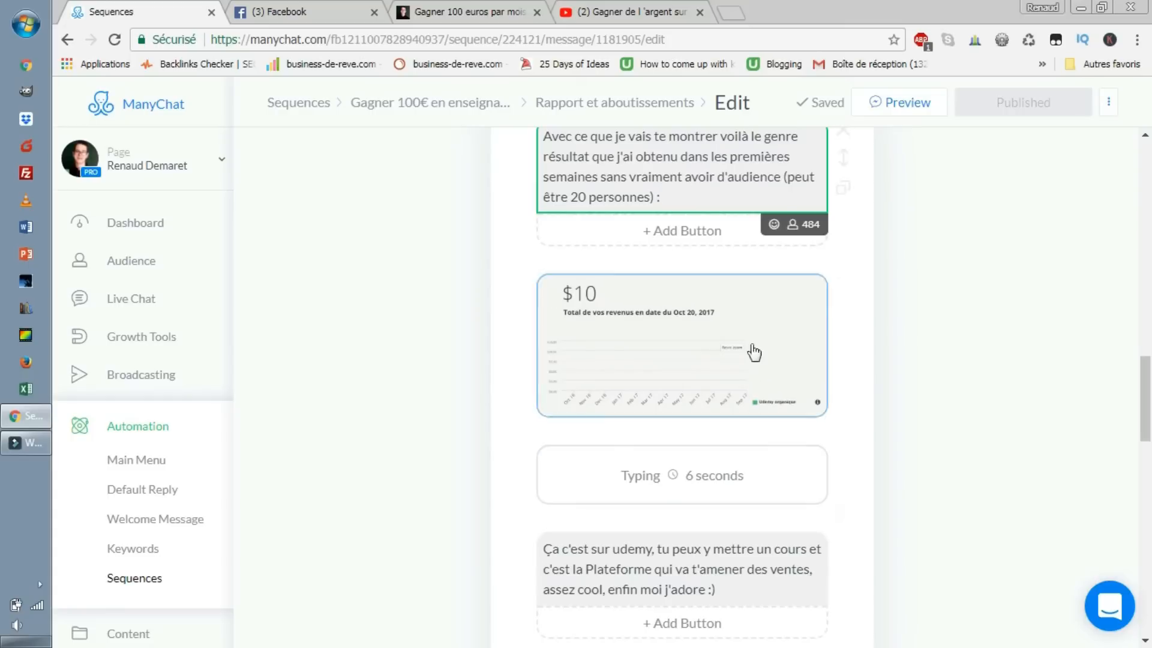
pyautogui.scroll(-2, 740, 470)
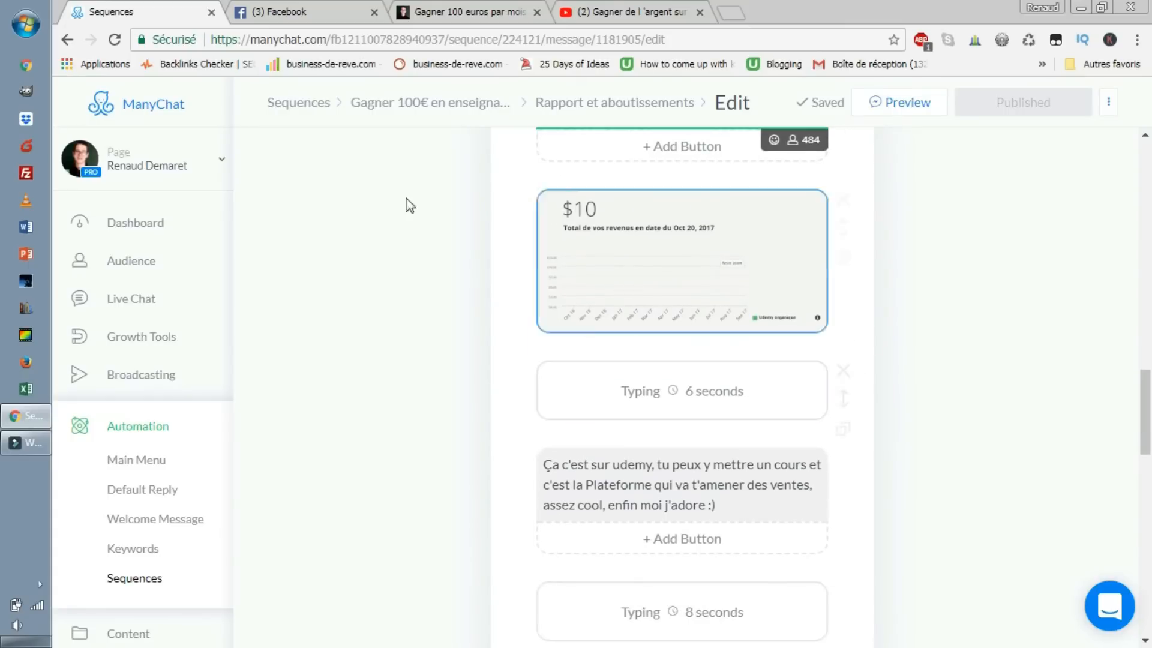
pyautogui.scroll(-3, 640, 286)
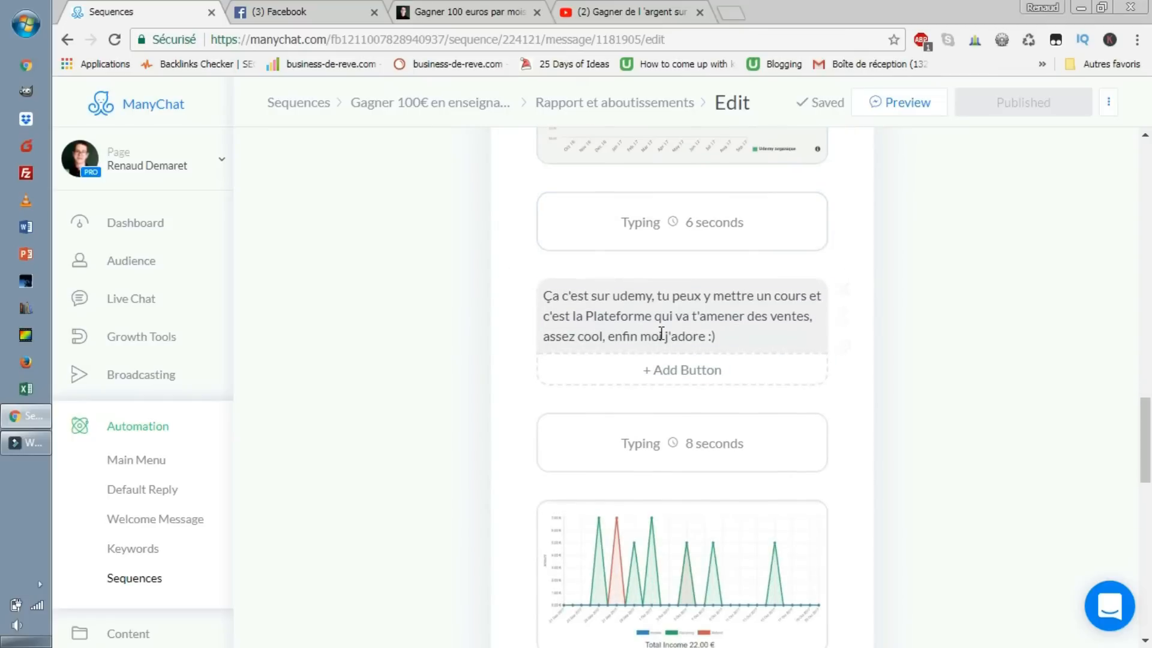
pyautogui.scroll(-8, 661, 334)
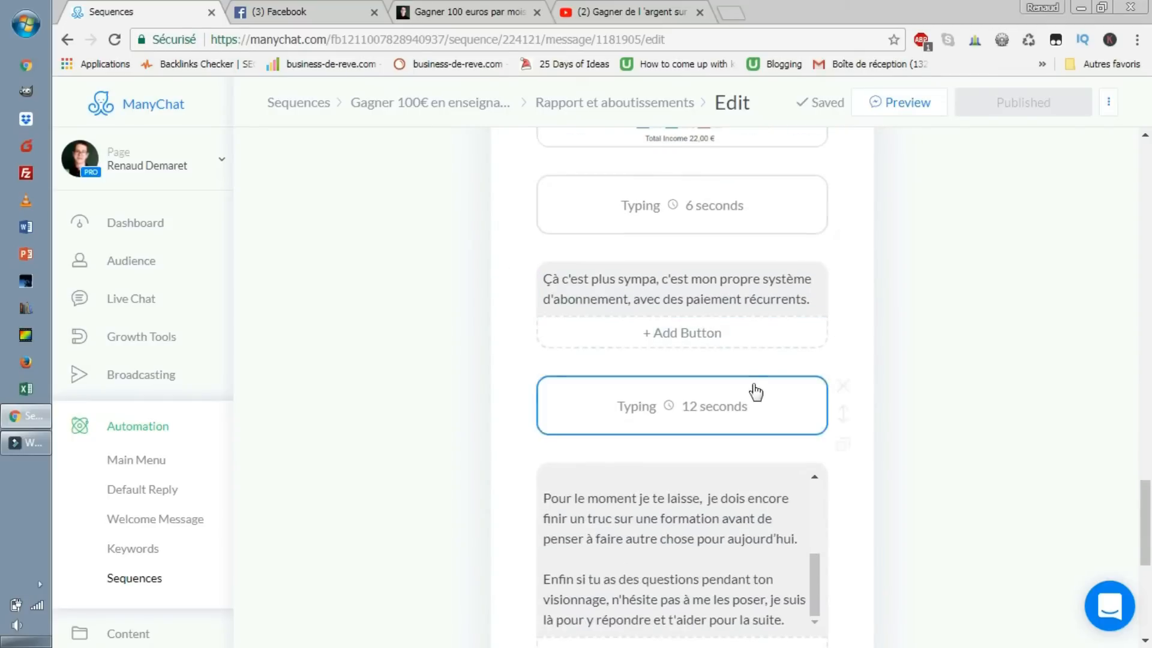
pyautogui.scroll(-4, 755, 393)
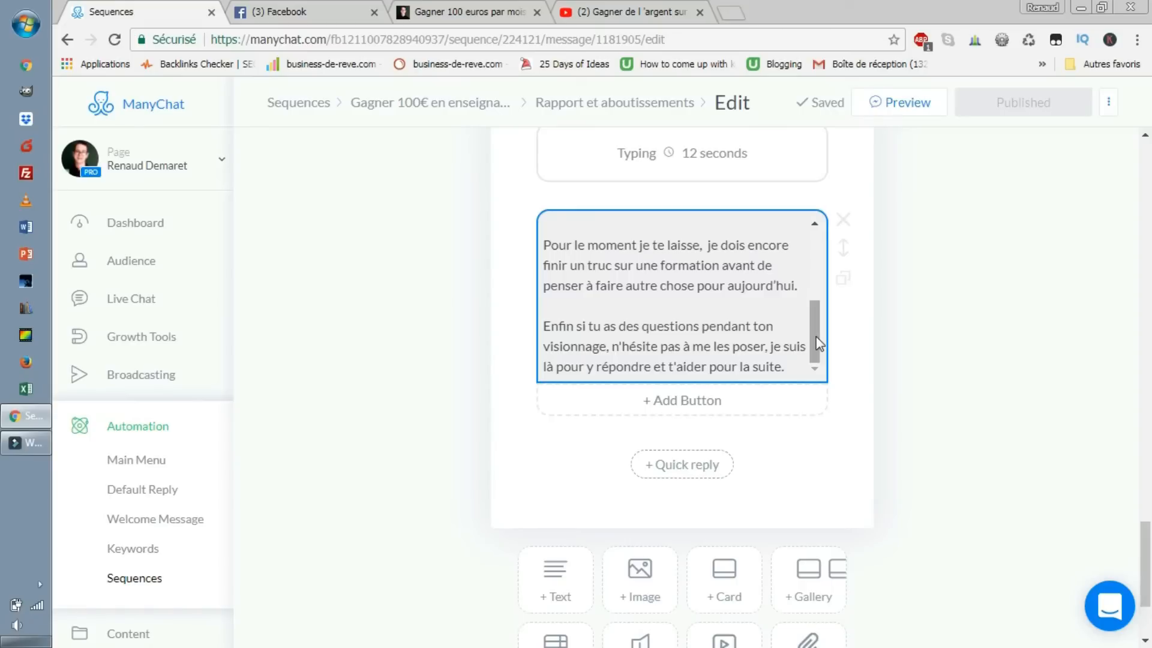
pyautogui.scroll(-3, 747, 351)
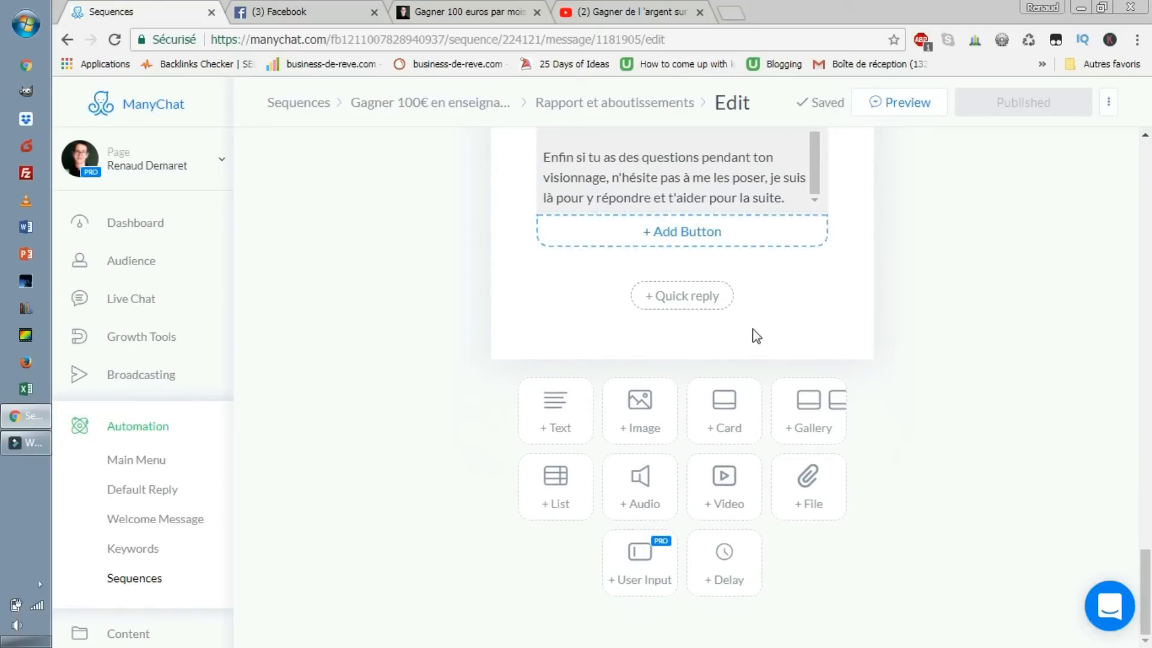
# - Open the Closing message of the "Gagner 100€ en enseignant en ligne" sequence and read through its text
pyautogui.click(151, 580)
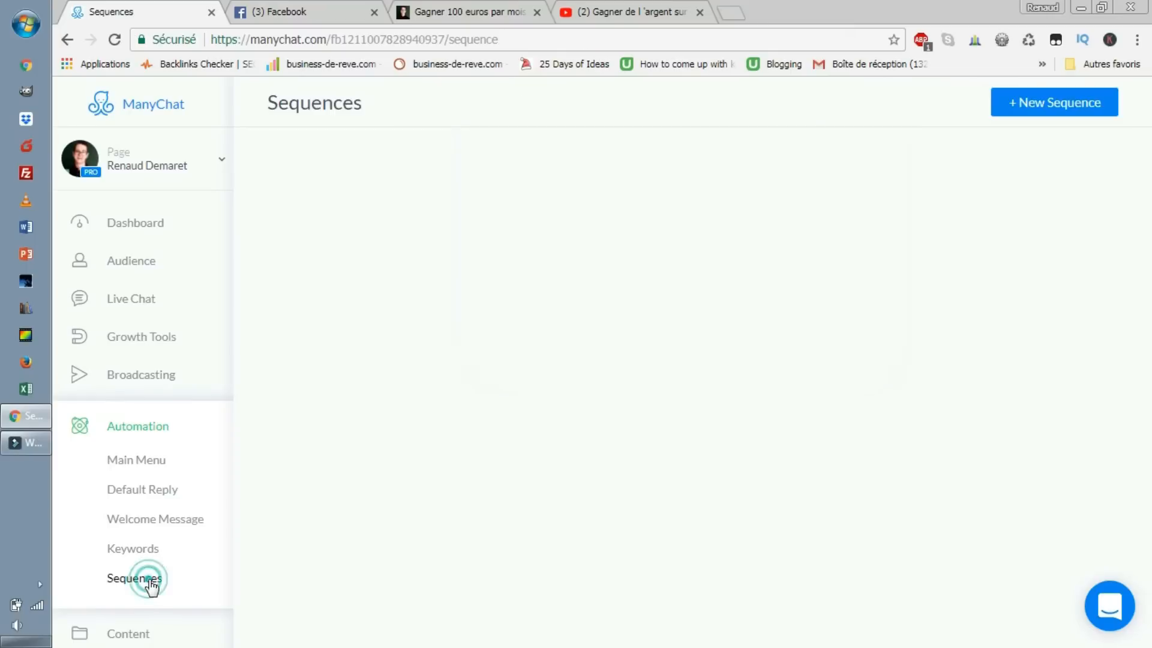
pyautogui.click(533, 296)
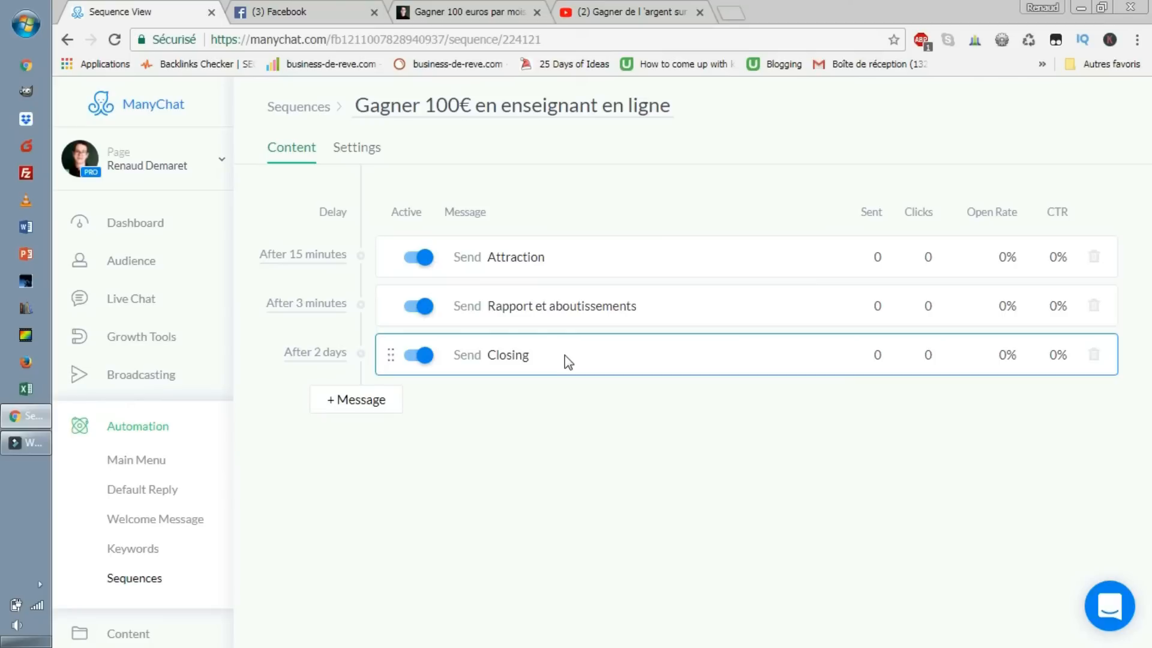
pyautogui.click(529, 361)
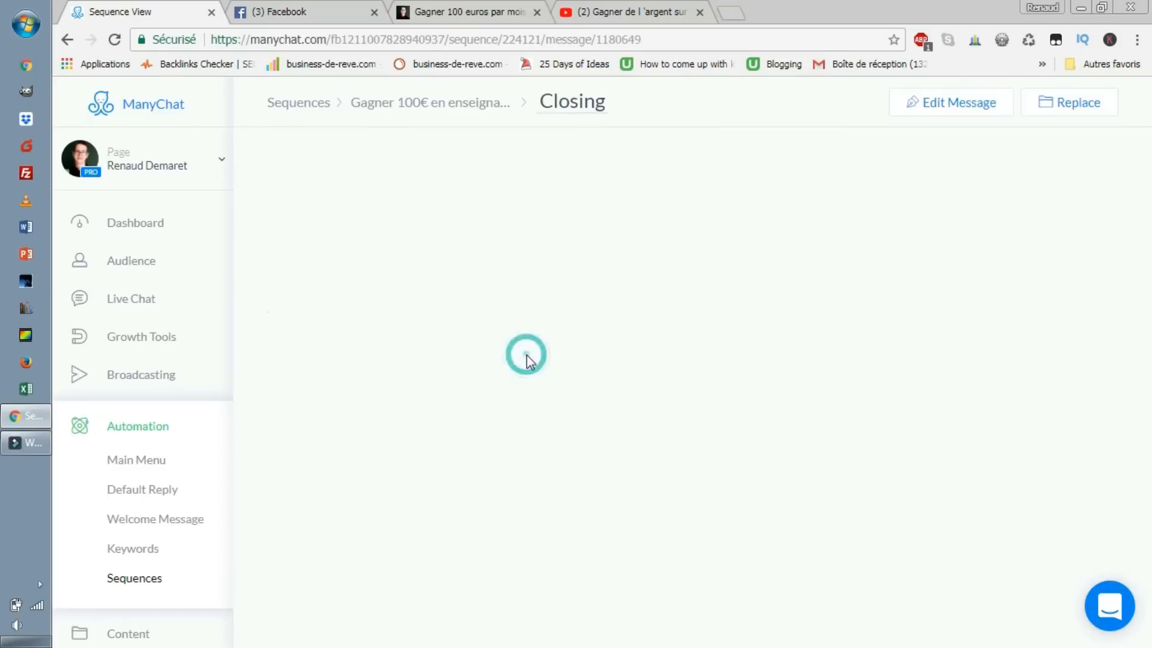
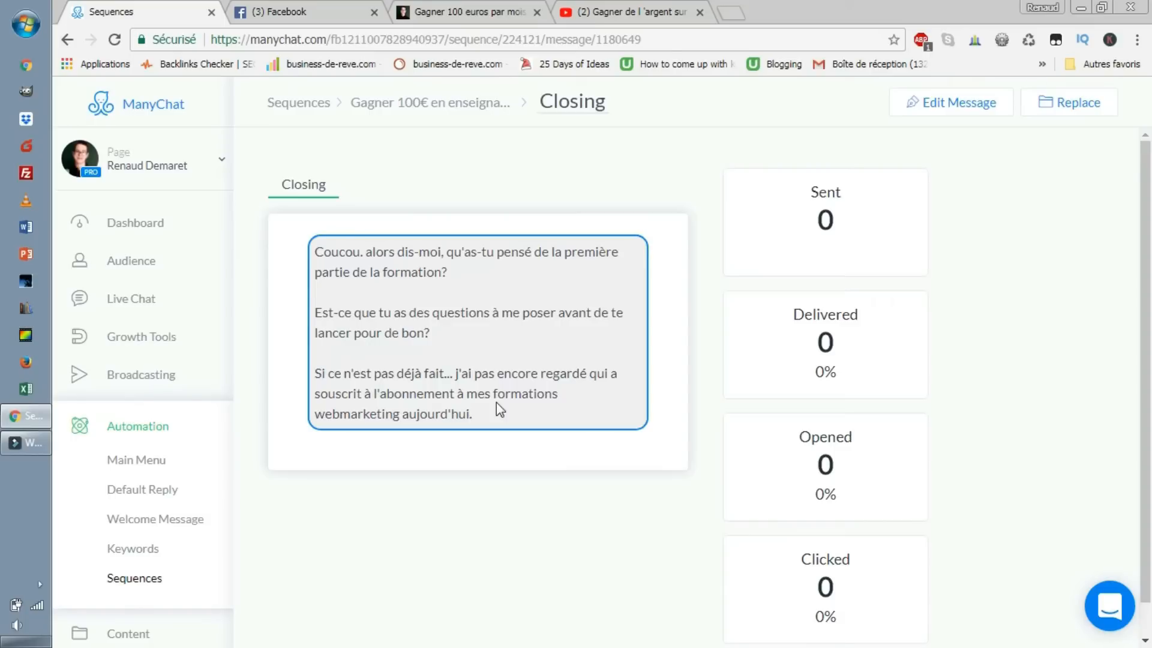
pyautogui.scroll(-1, 609, 486)
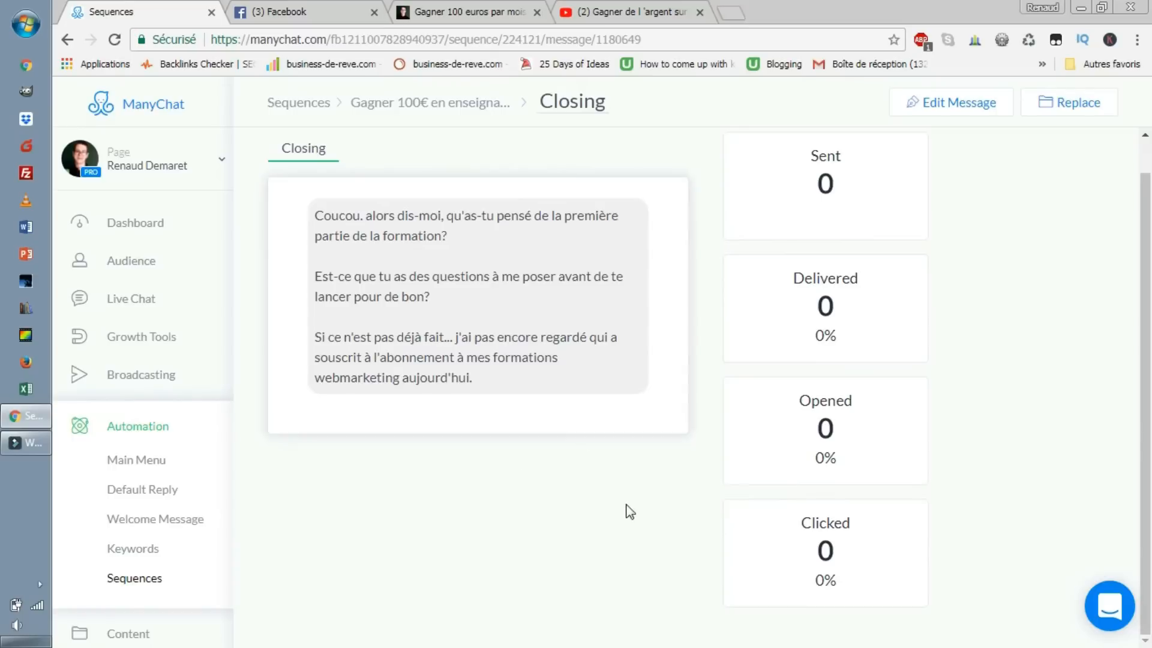
pyautogui.scroll(1, 603, 503)
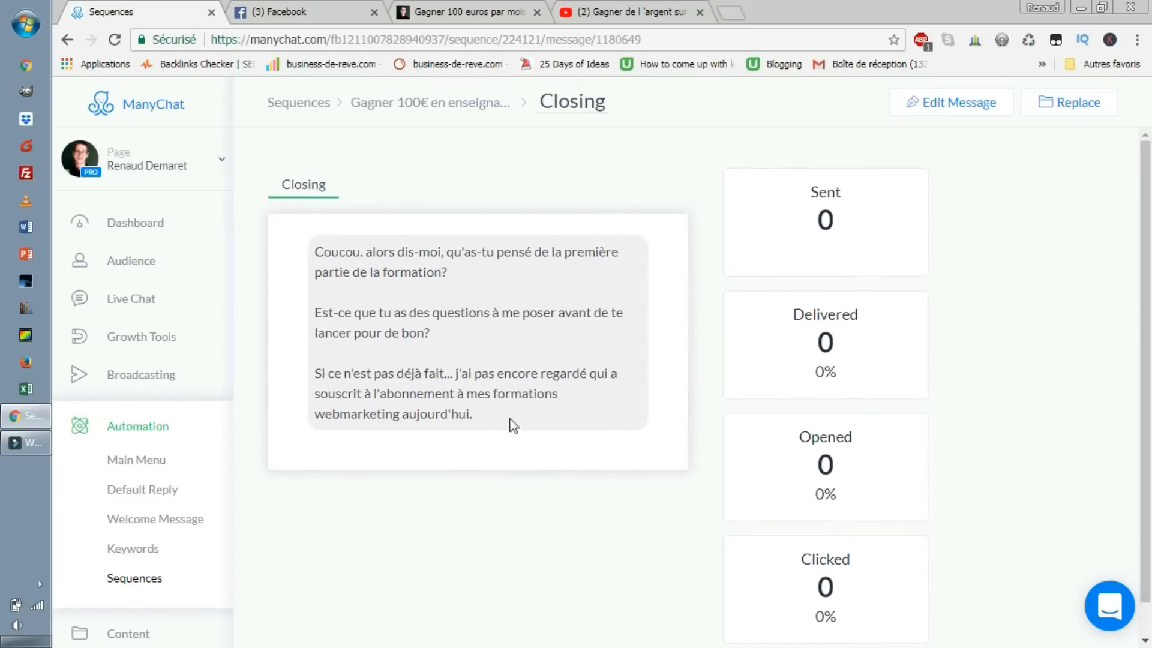
pyautogui.scroll(-1, 540, 444)
pyautogui.scroll(1, 658, 256)
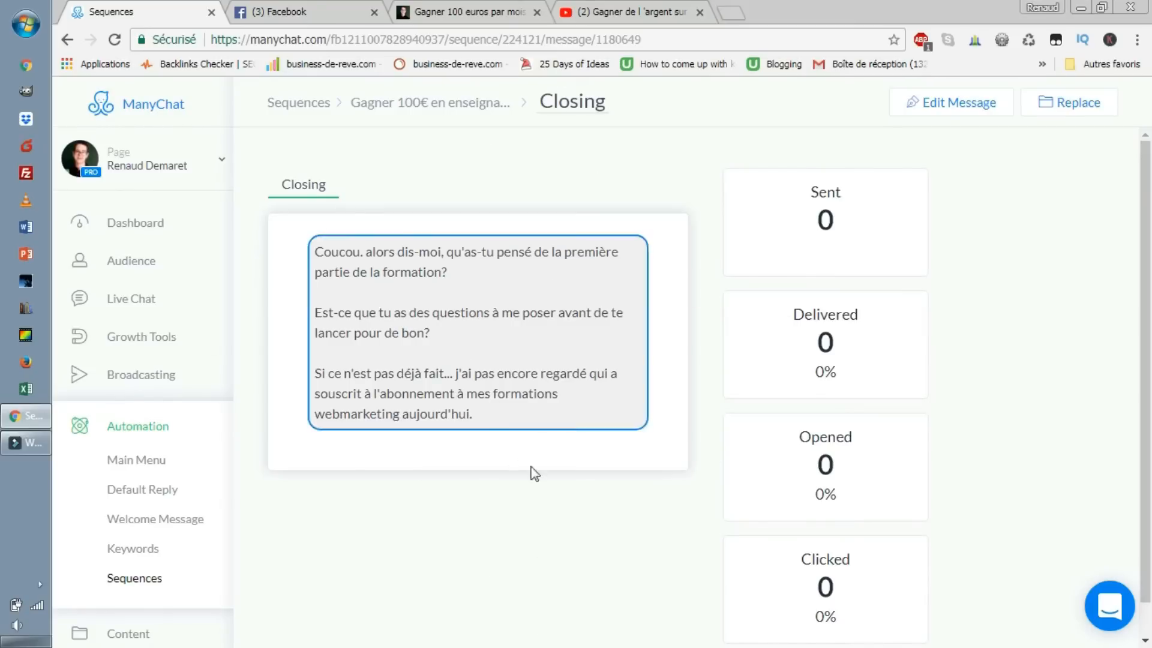
pyautogui.click(131, 579)
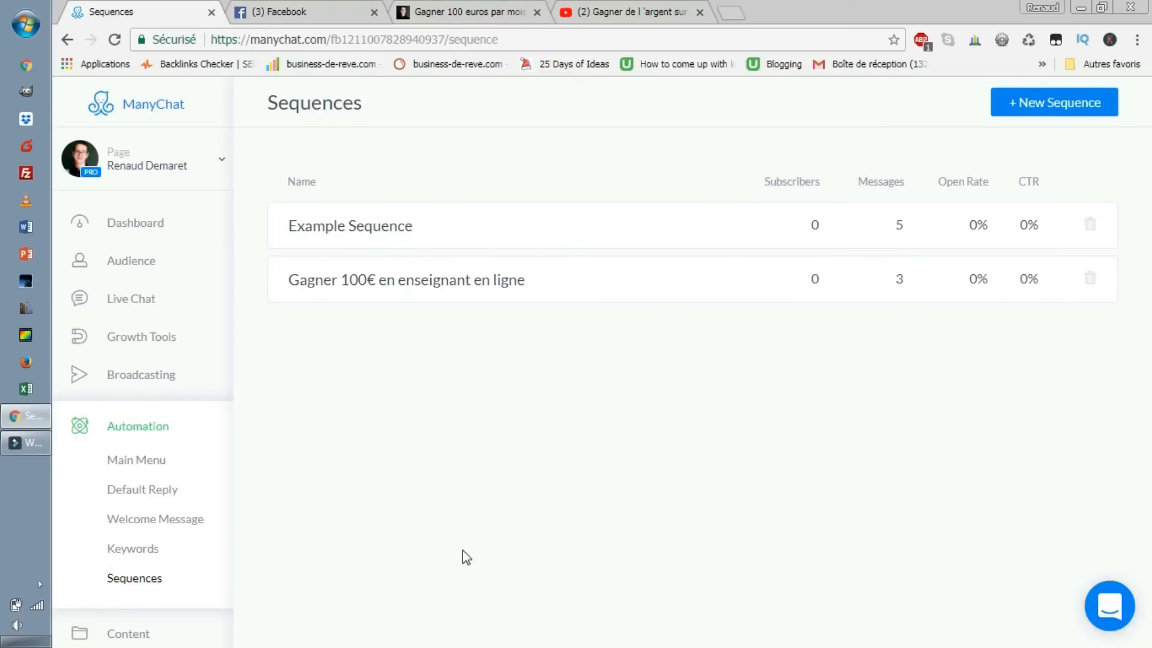
pyautogui.click(1054, 106)
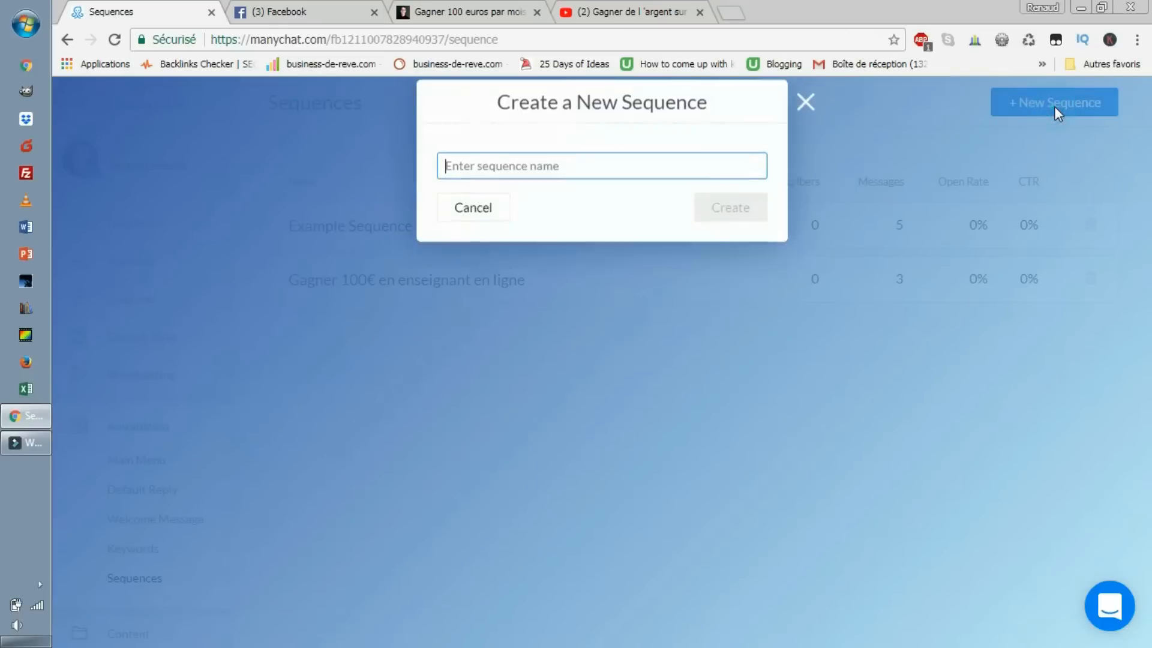
pyautogui.click(582, 189)
pyautogui.click(471, 229)
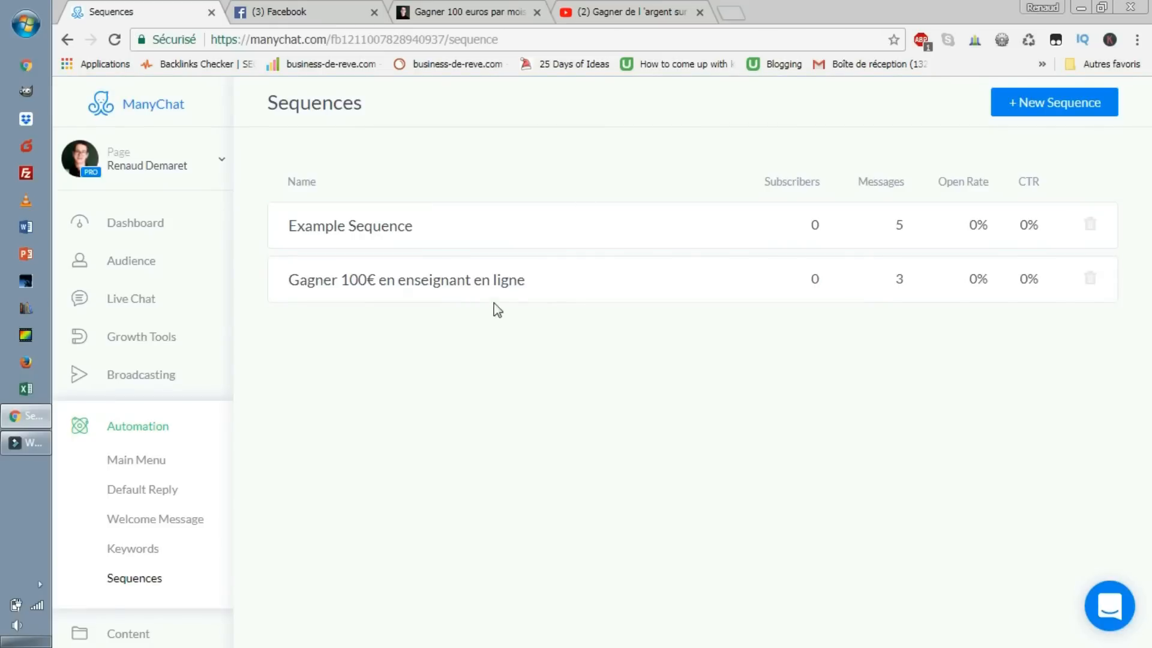
# - Add a message after Closing in the "Gagner 100€ en enseignant en ligne" sequence and start a new reply for it
pyautogui.click(492, 302)
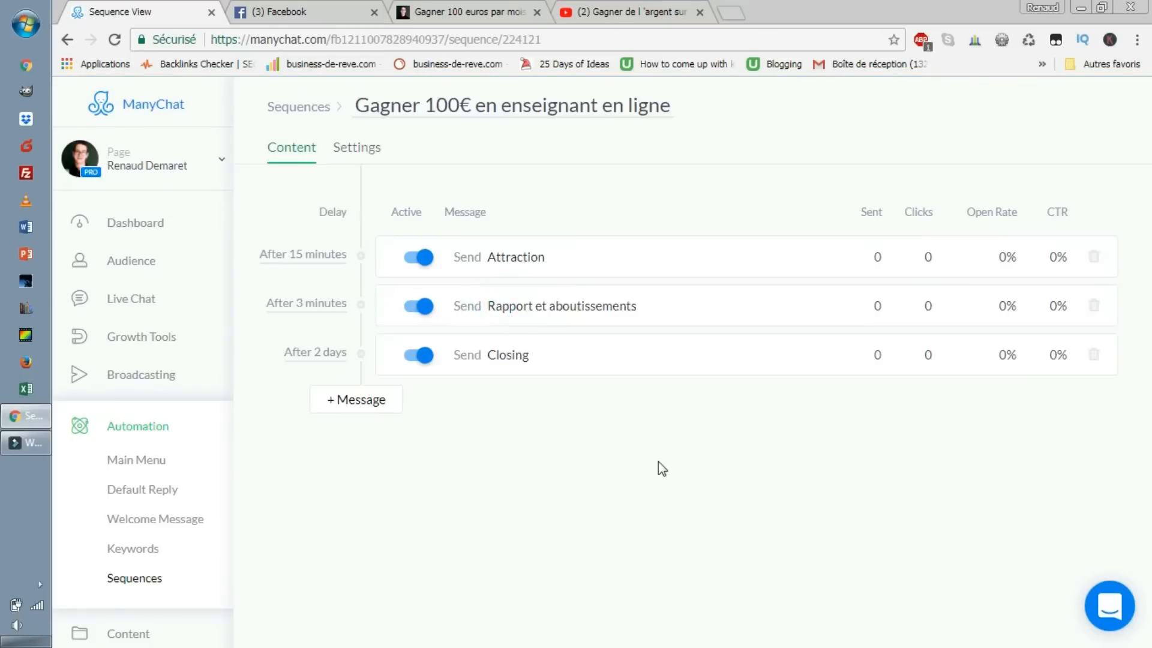
pyautogui.click(367, 399)
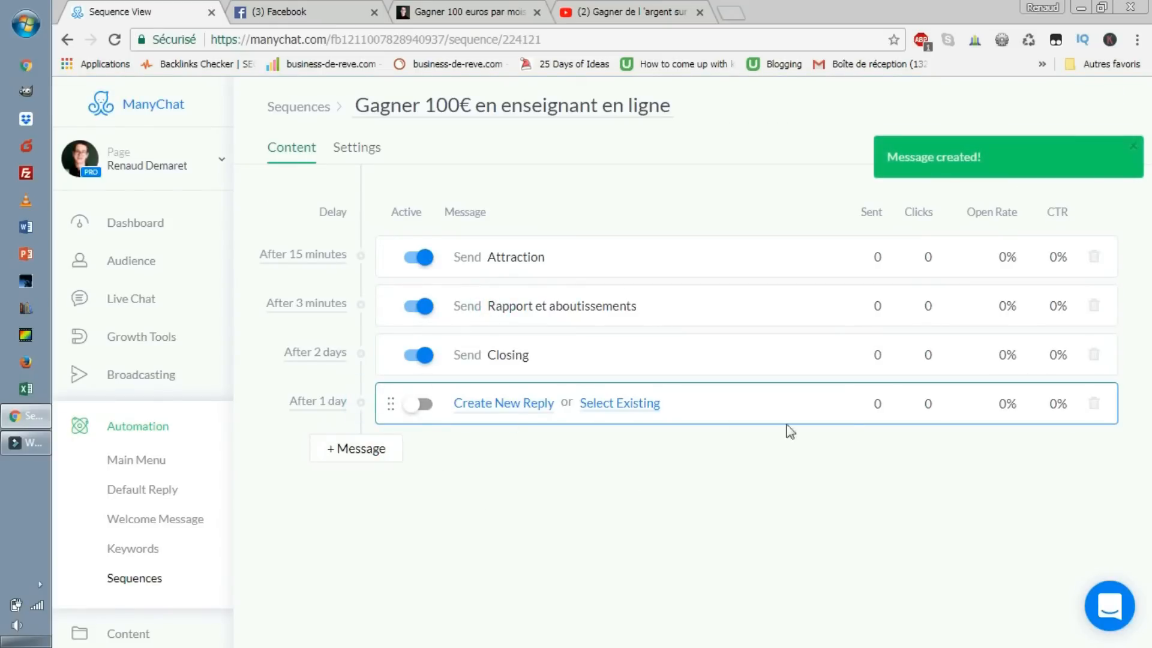
pyautogui.click(510, 407)
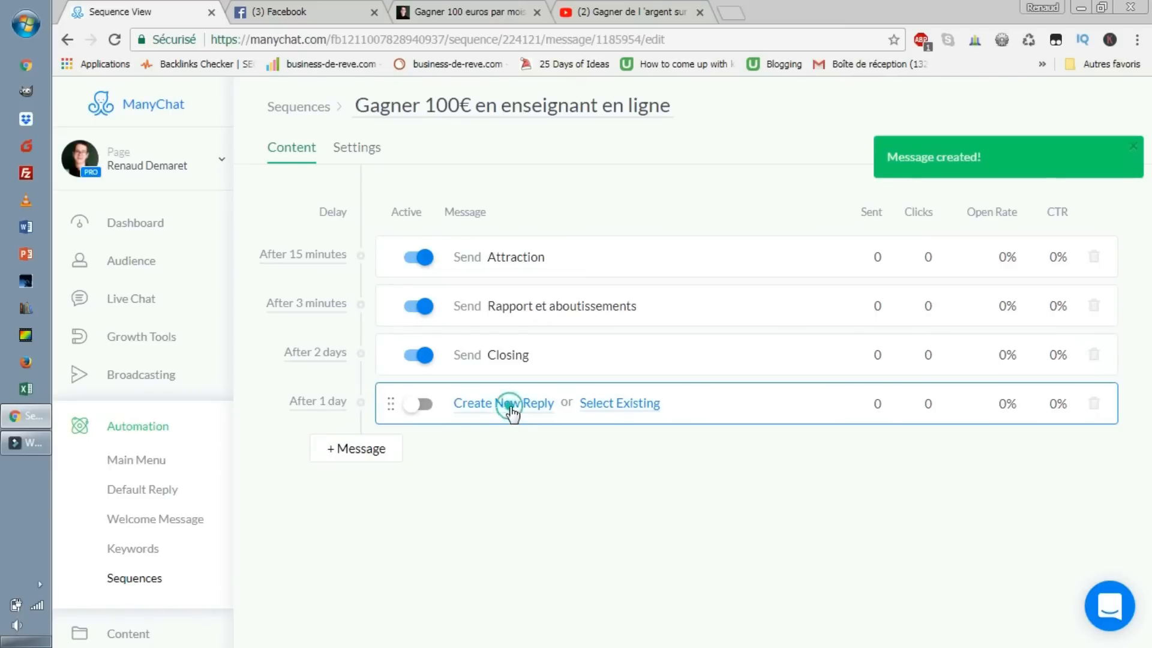
pyautogui.click(676, 285)
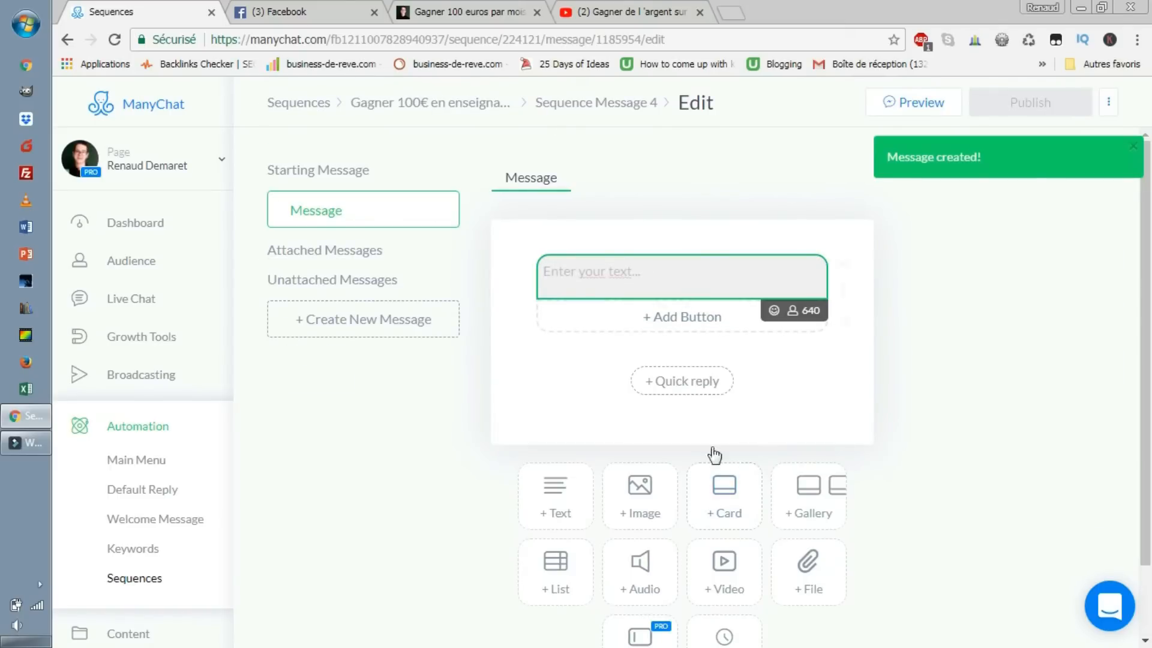
# - Return to the "Gagner 100€ en enseignant en ligne" sequence and delete the empty message placed after Closing
pyautogui.click(141, 579)
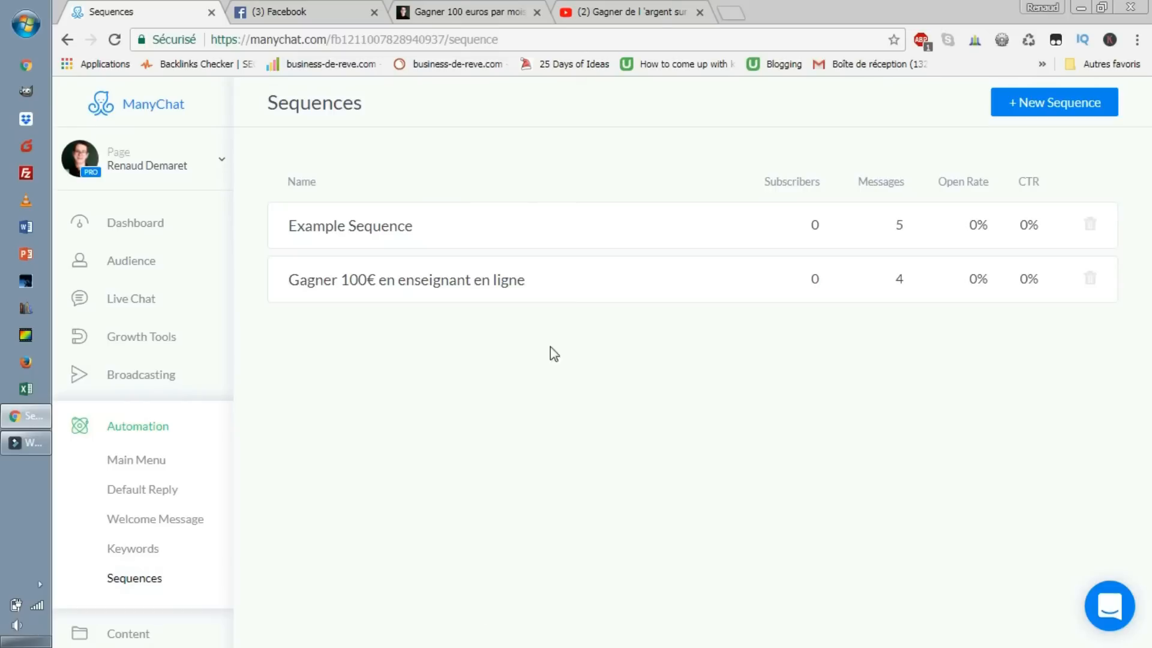
pyautogui.click(511, 288)
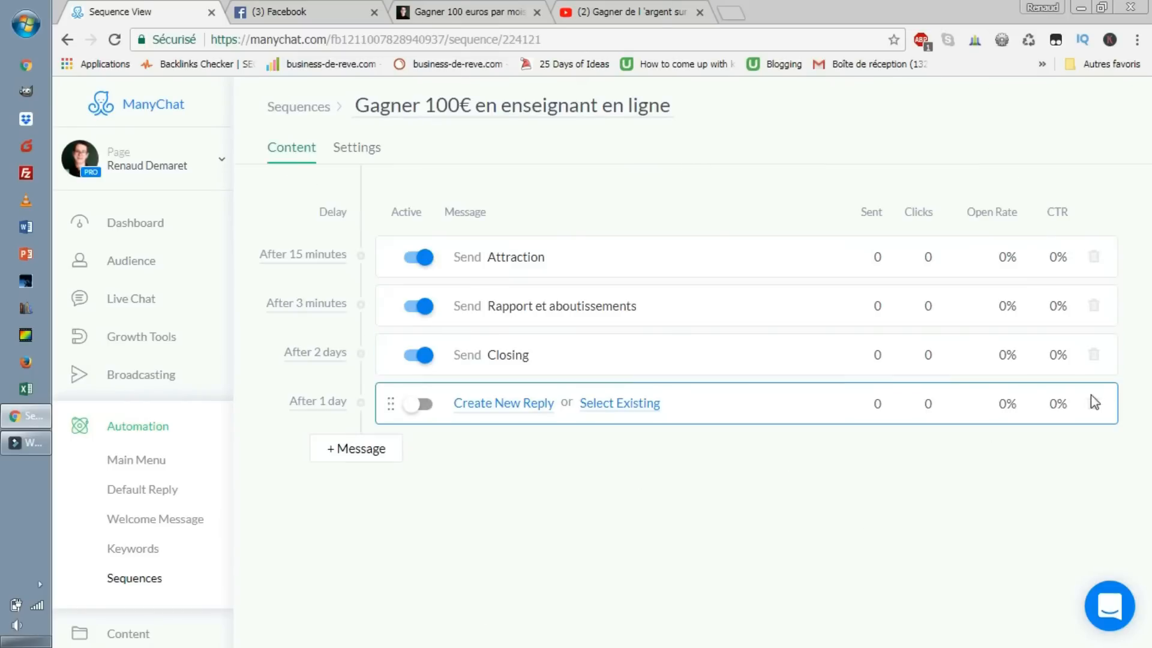
pyautogui.click(1095, 405)
pyautogui.click(671, 121)
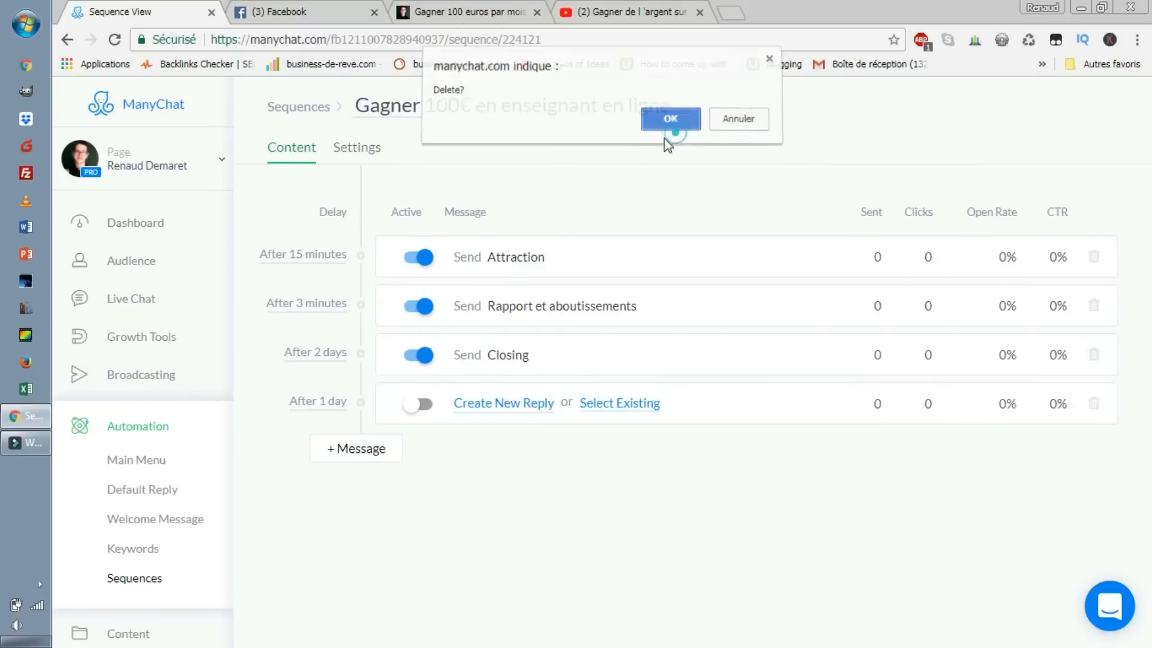
# - Examine the delay unit options of the Closing message and keep Days as the unit
pyautogui.click(319, 352)
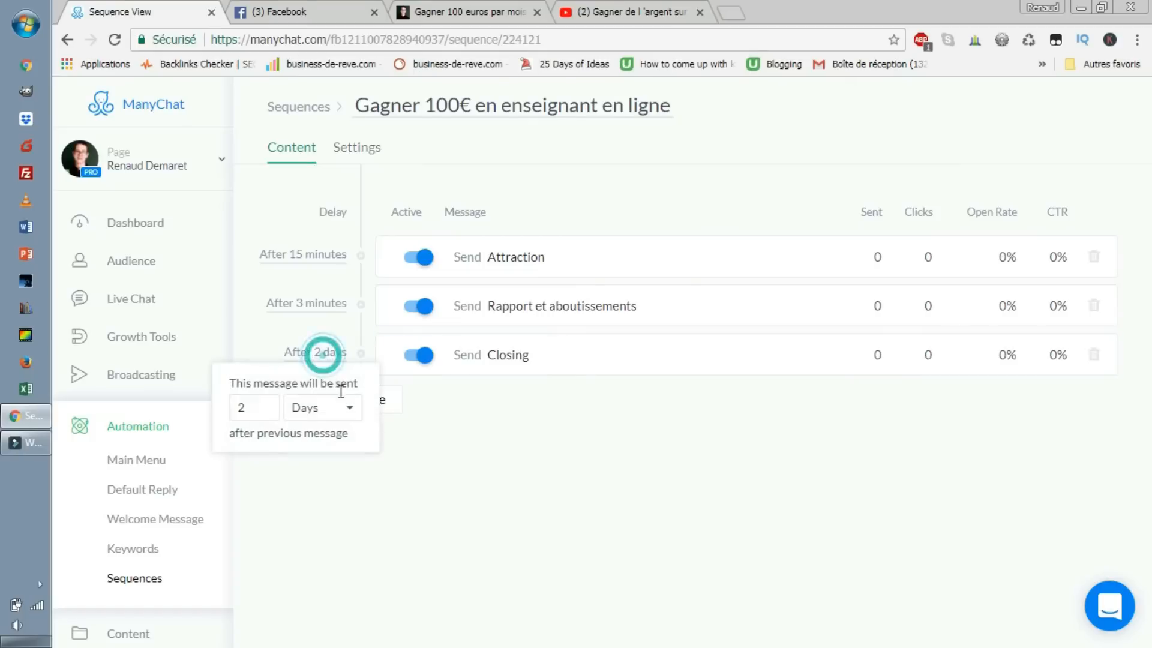
pyautogui.click(348, 409)
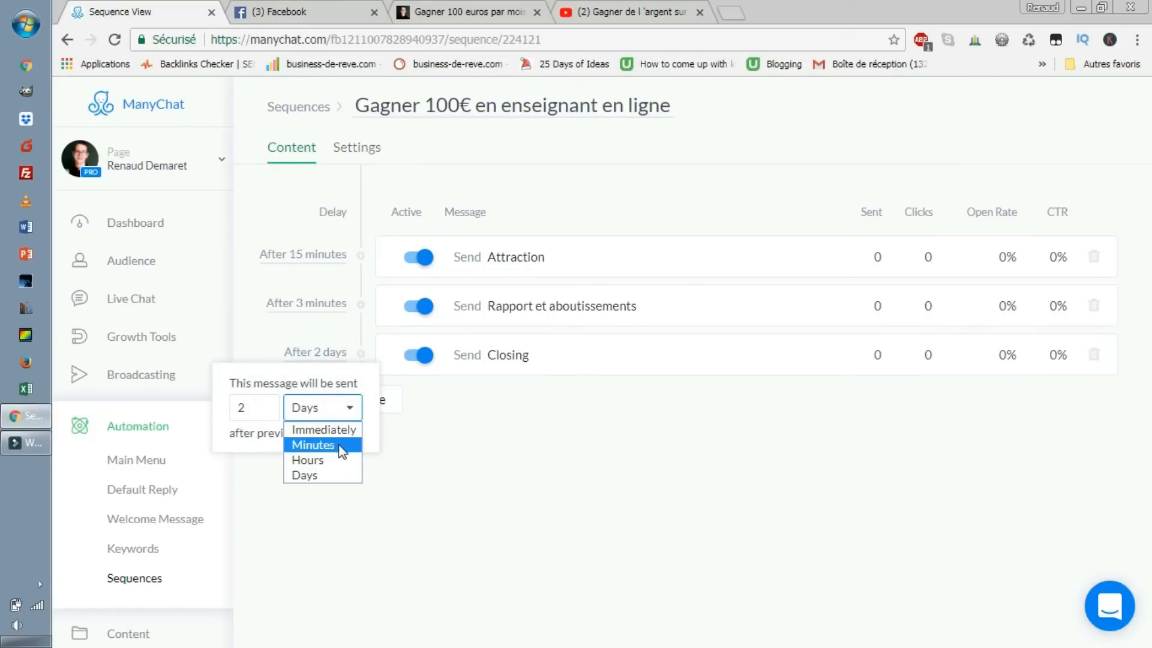
pyautogui.click(334, 477)
pyautogui.click(594, 505)
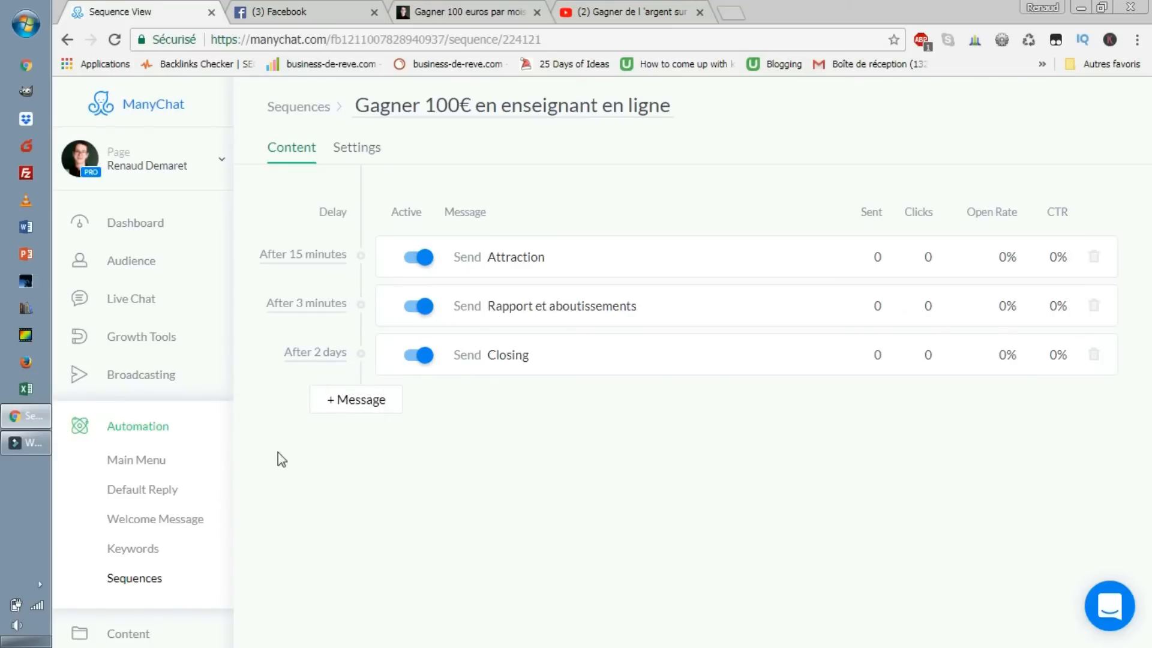
# - Return to the list of message sequences and look through the course articles on the Business de rêve home page
pyautogui.click(135, 579)
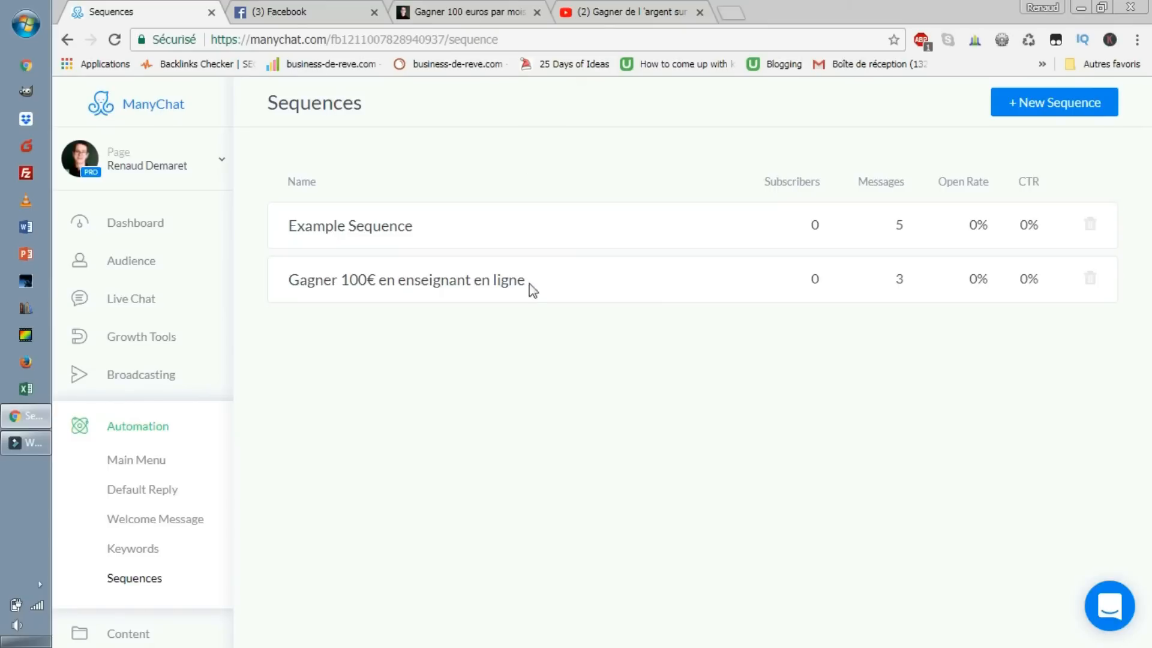
pyautogui.click(498, 10)
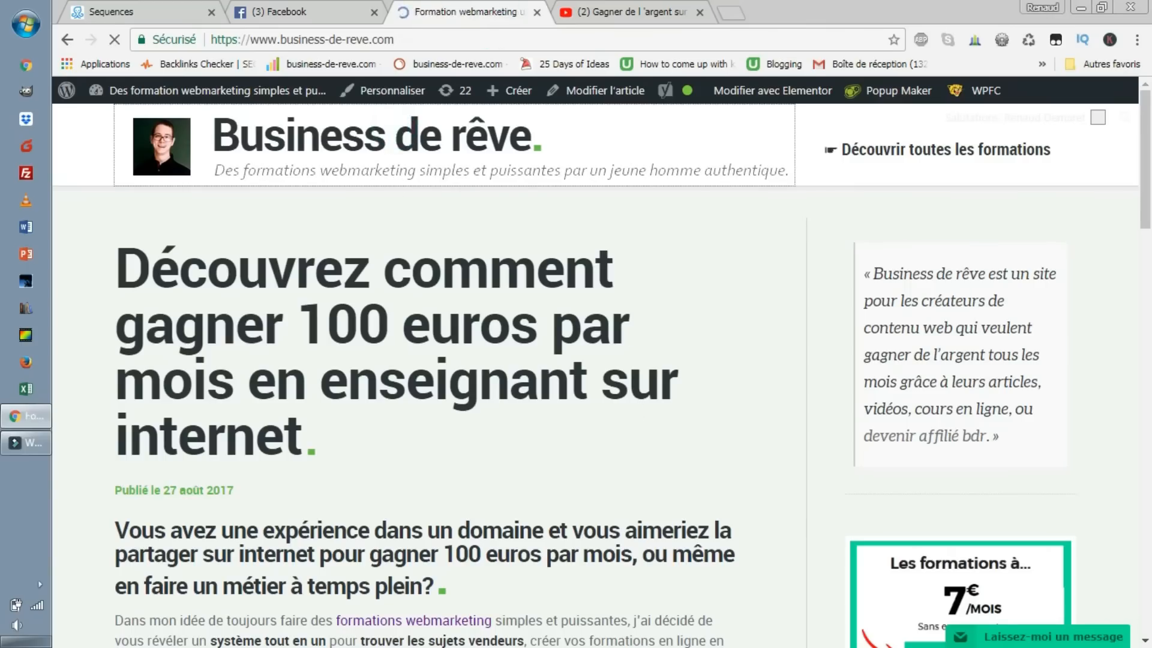
pyautogui.scroll(-4, 599, 331)
pyautogui.scroll(-6, 480, 415)
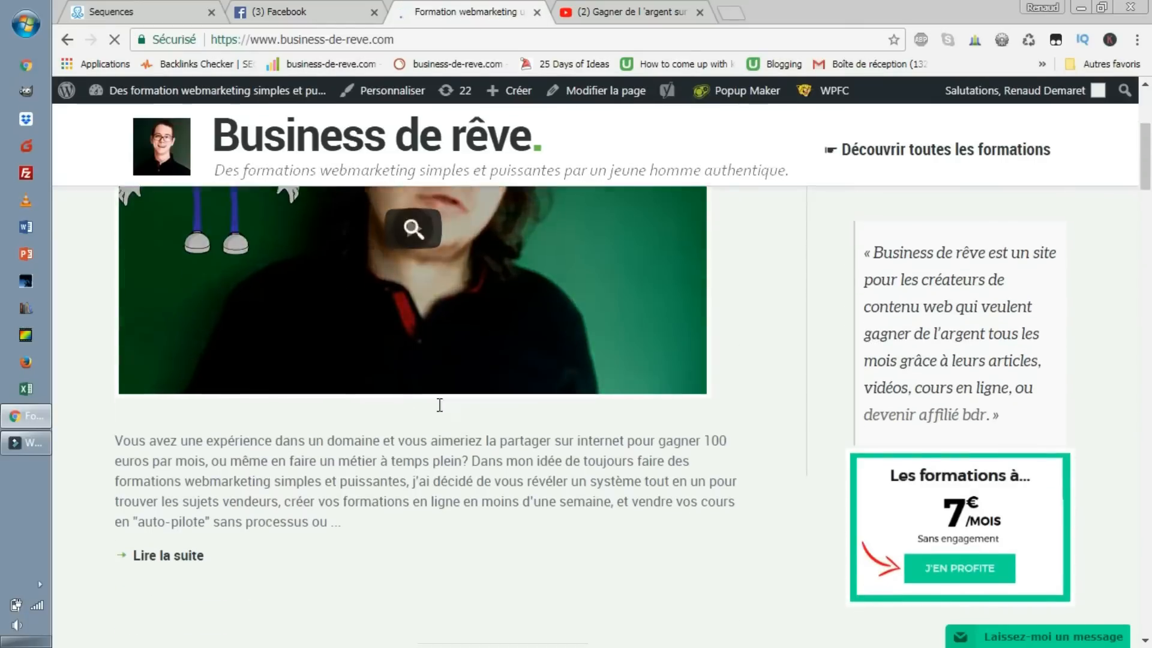
pyautogui.scroll(1, 260, 347)
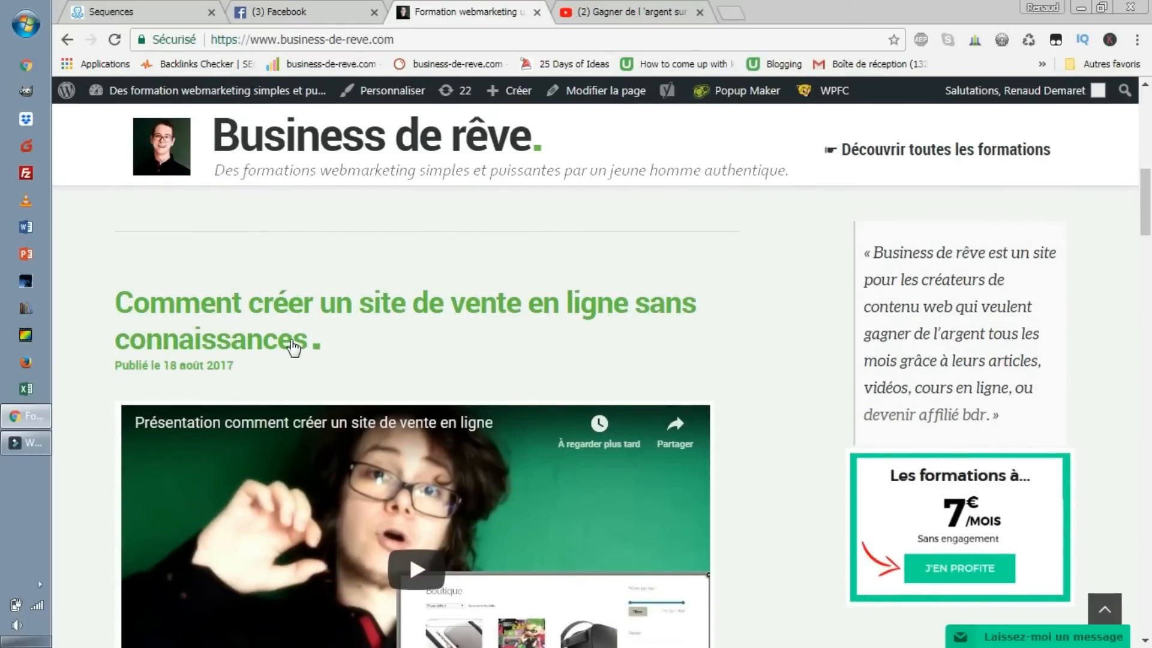
pyautogui.scroll(-4, 450, 330)
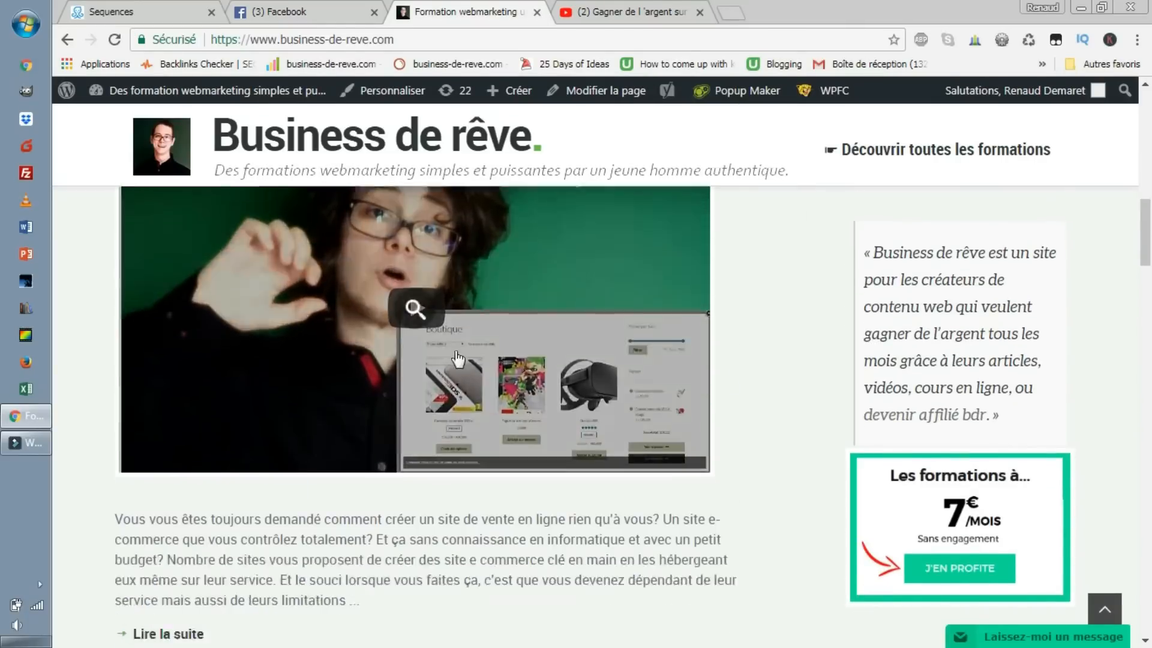
pyautogui.scroll(-7, 462, 408)
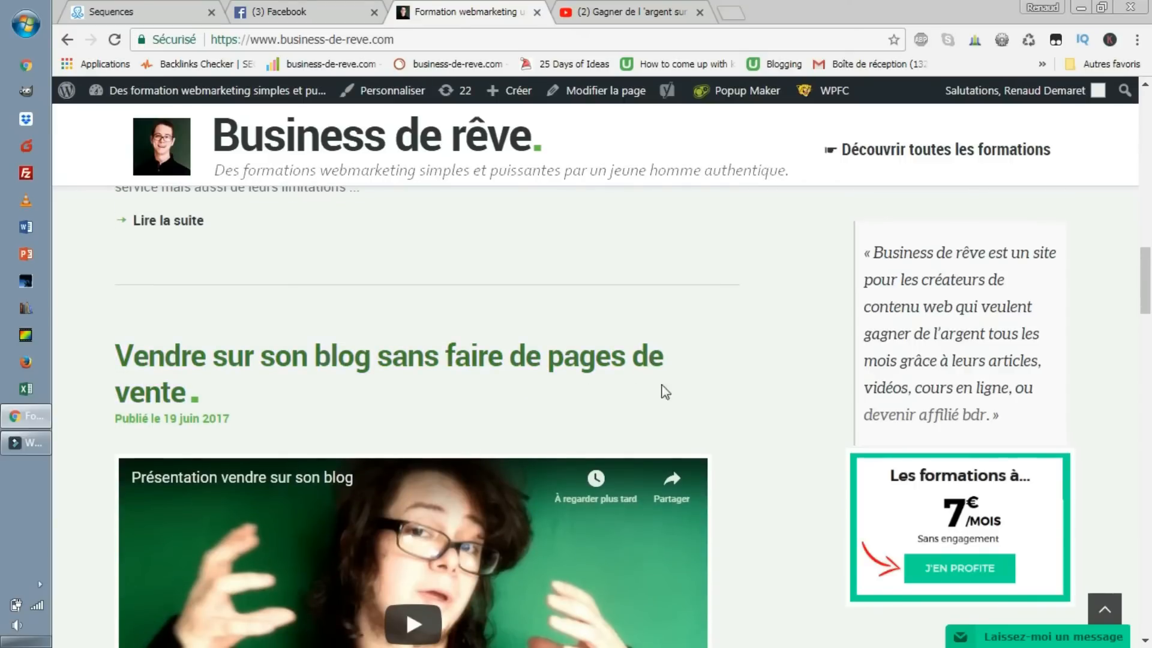
pyautogui.click(410, 366)
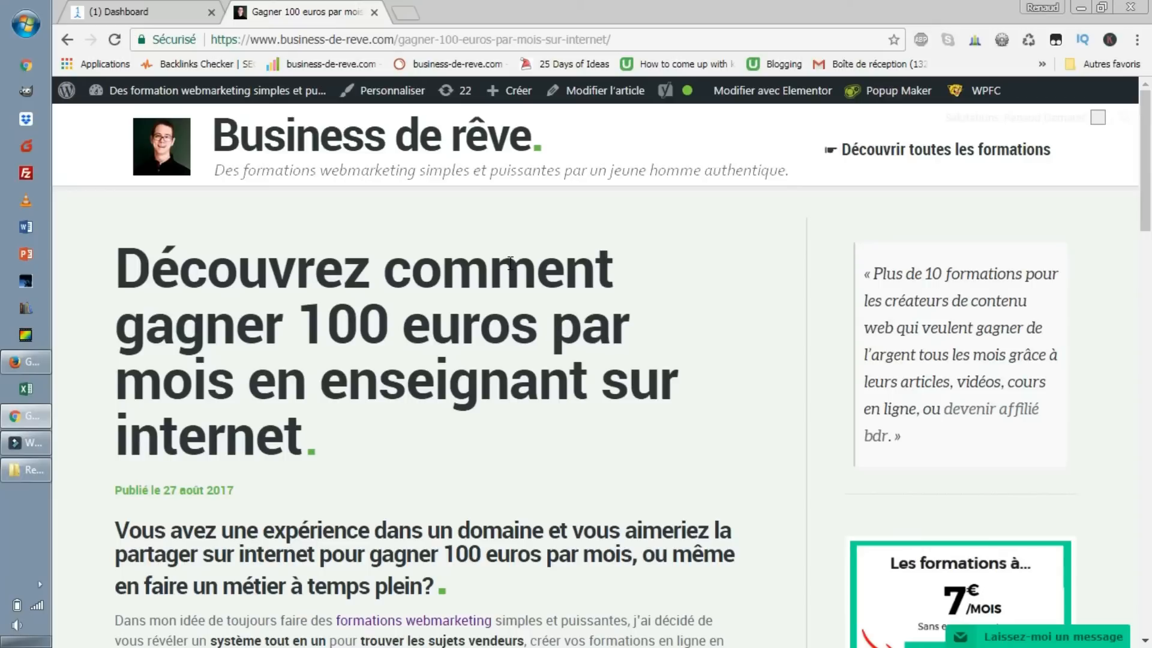
# - Switch to PhotoFiltre and open the recent file manychat.bmp
pyautogui.click(25, 335)
pyautogui.click(70, 31)
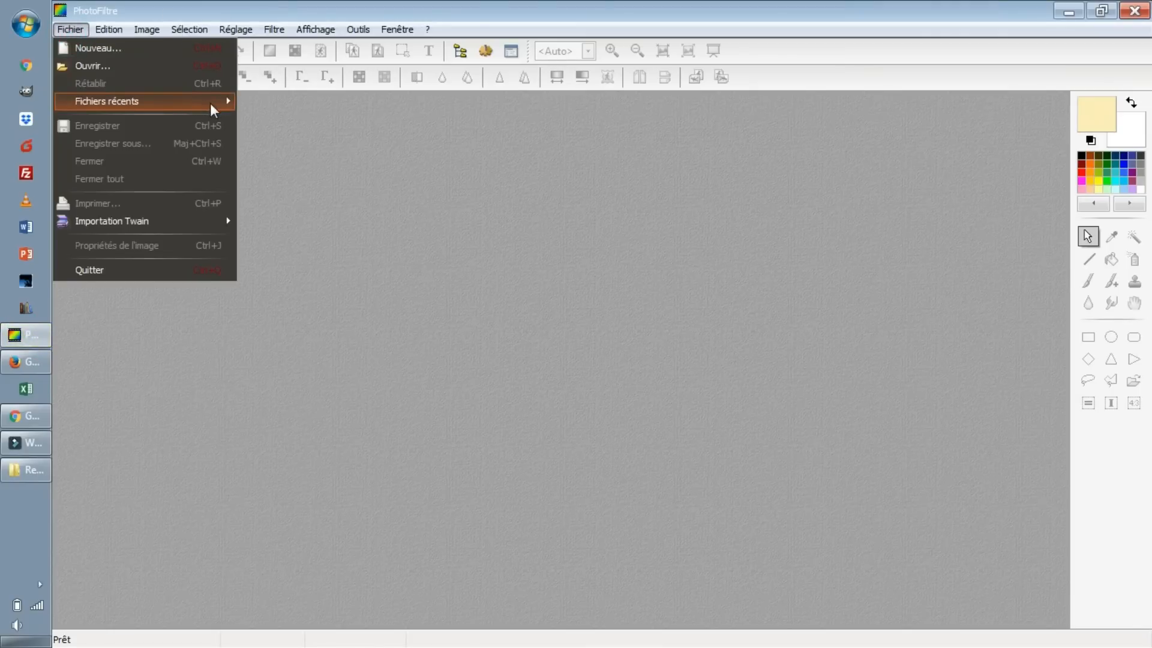
pyautogui.moveTo(210, 103)
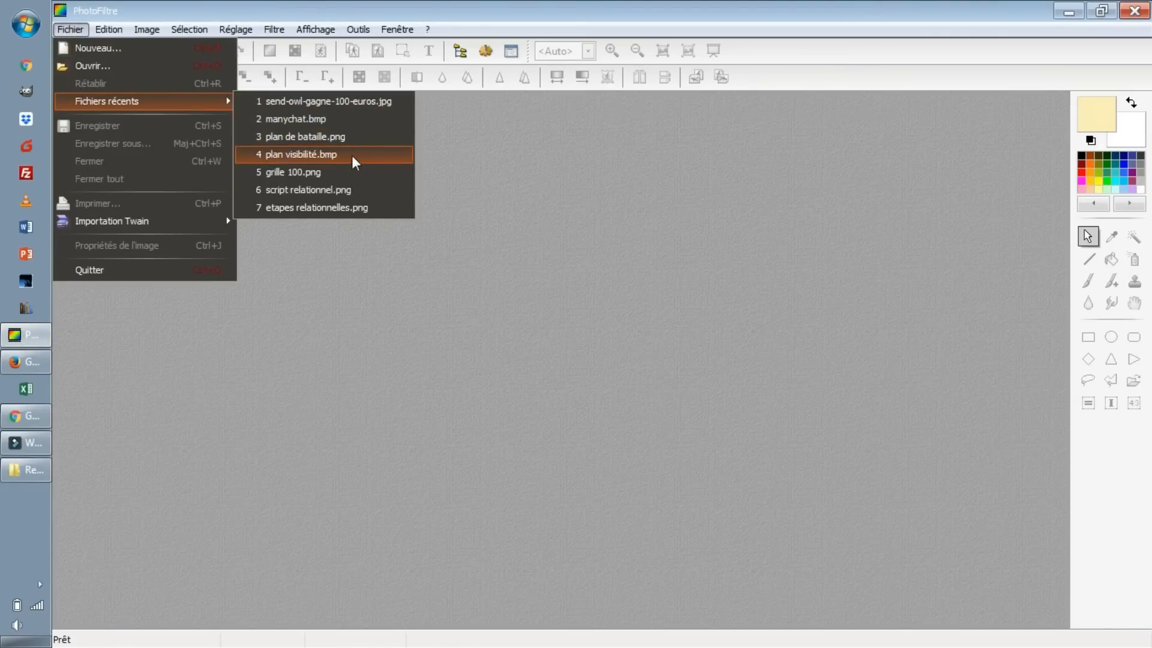
pyautogui.click(351, 123)
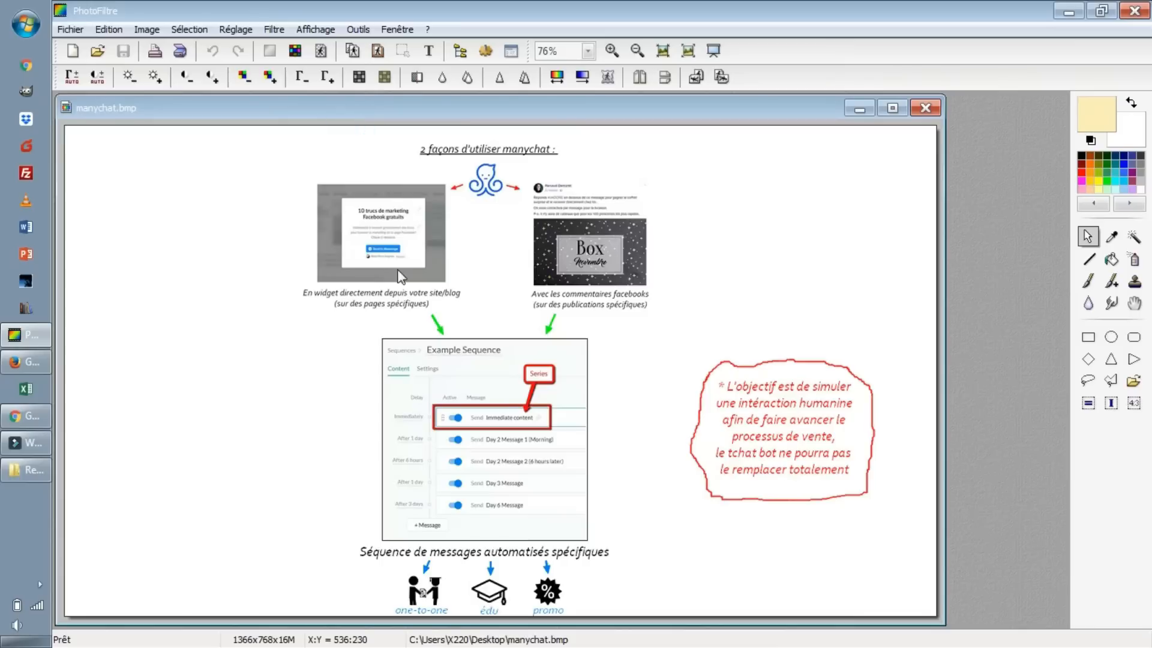
# - Examine the manychat.bmp diagram, from the two ways of using ManyChat down to the automated message sequence
pyautogui.scroll(-2, 384, 262)
pyautogui.scroll(2, 383, 266)
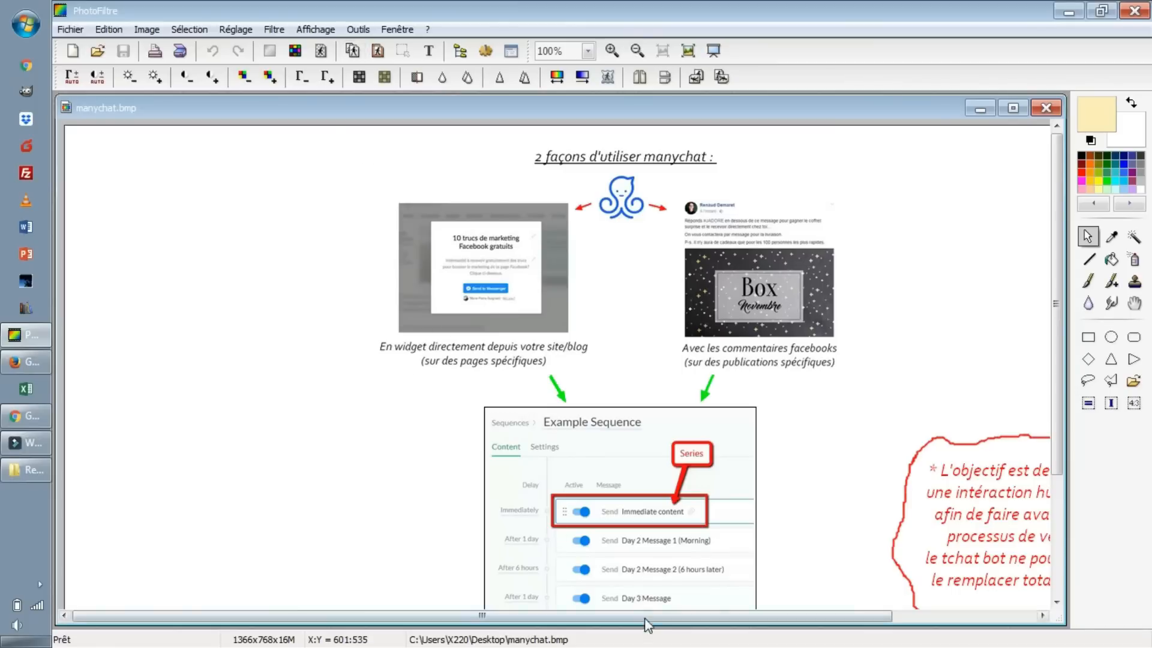
pyautogui.scroll(-1, 525, 529)
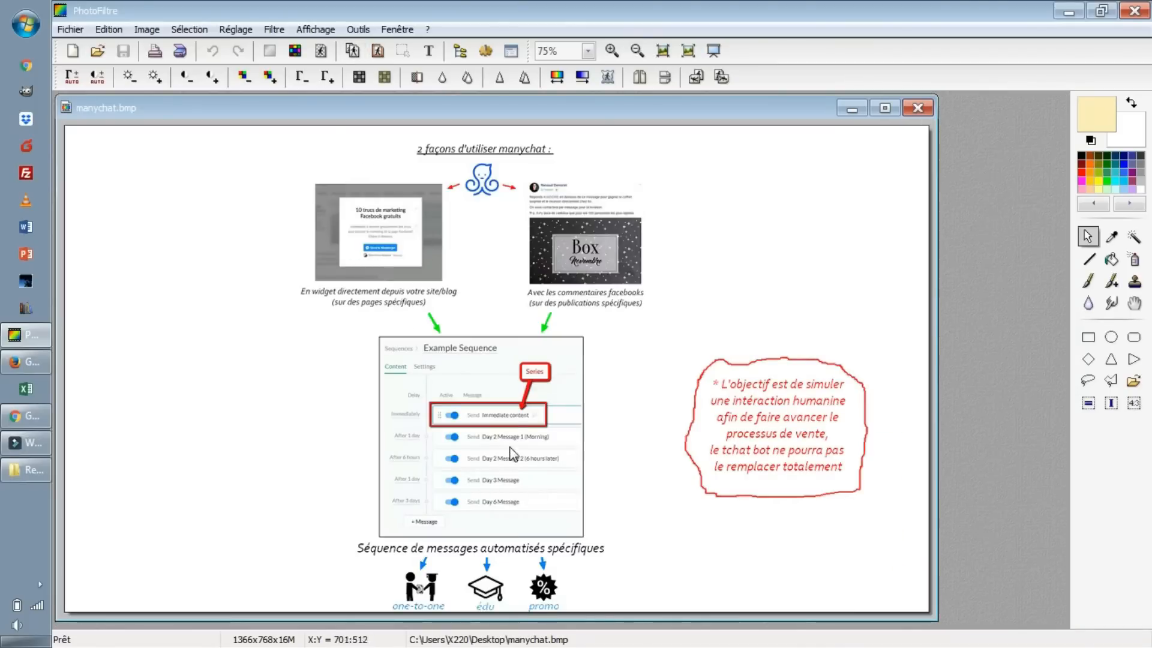
pyautogui.scroll(1, 474, 500)
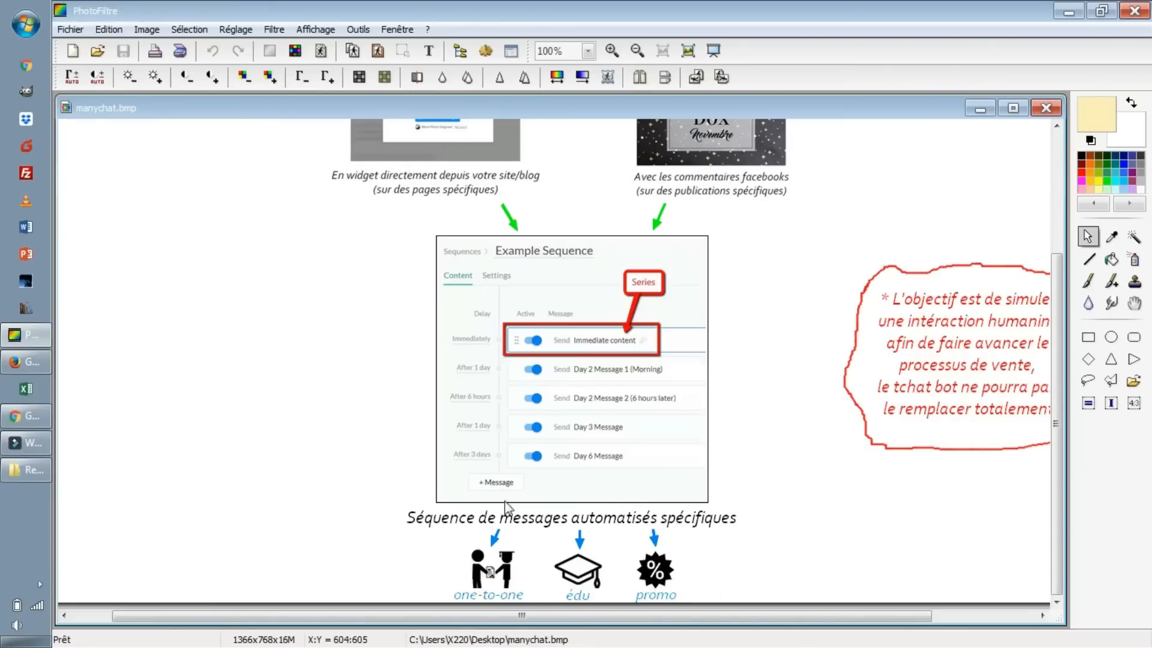
pyautogui.scroll(-1, 594, 525)
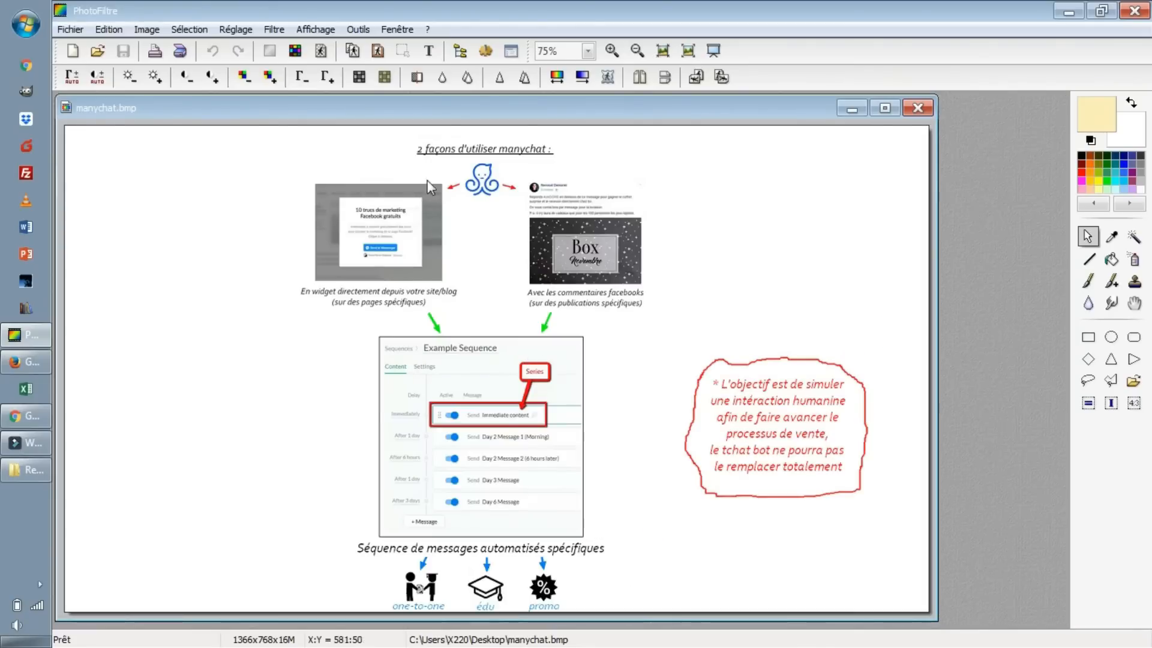
pyautogui.scroll(1, 458, 332)
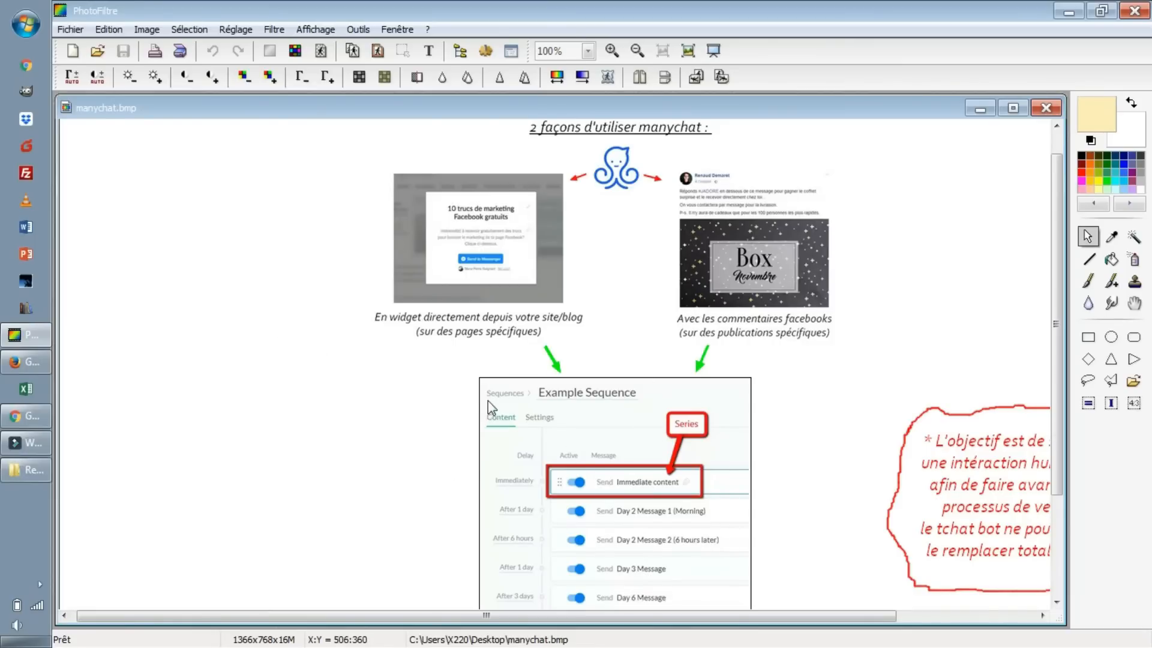
# - Switch to Chrome, reload the "gagner-100-euros-par-mois-sur-internet" article and bring up its ManyChat pop-up
pyautogui.click(31, 415)
pyautogui.press('F5')
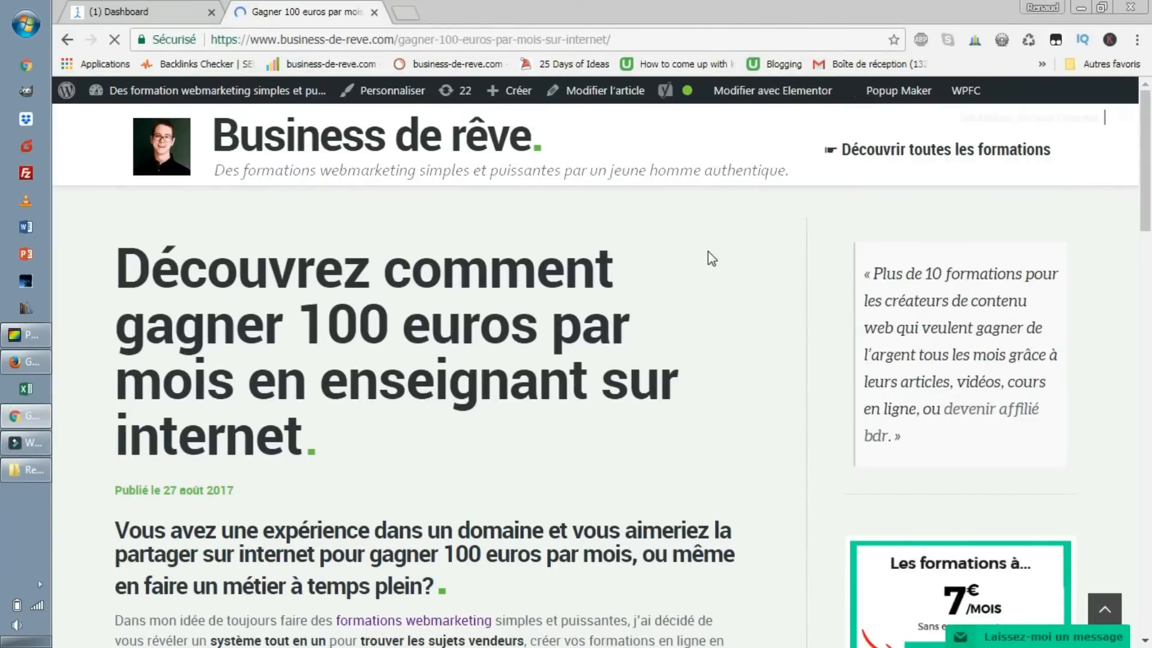
pyautogui.scroll(-2, 706, 245)
pyautogui.scroll(-5, 708, 252)
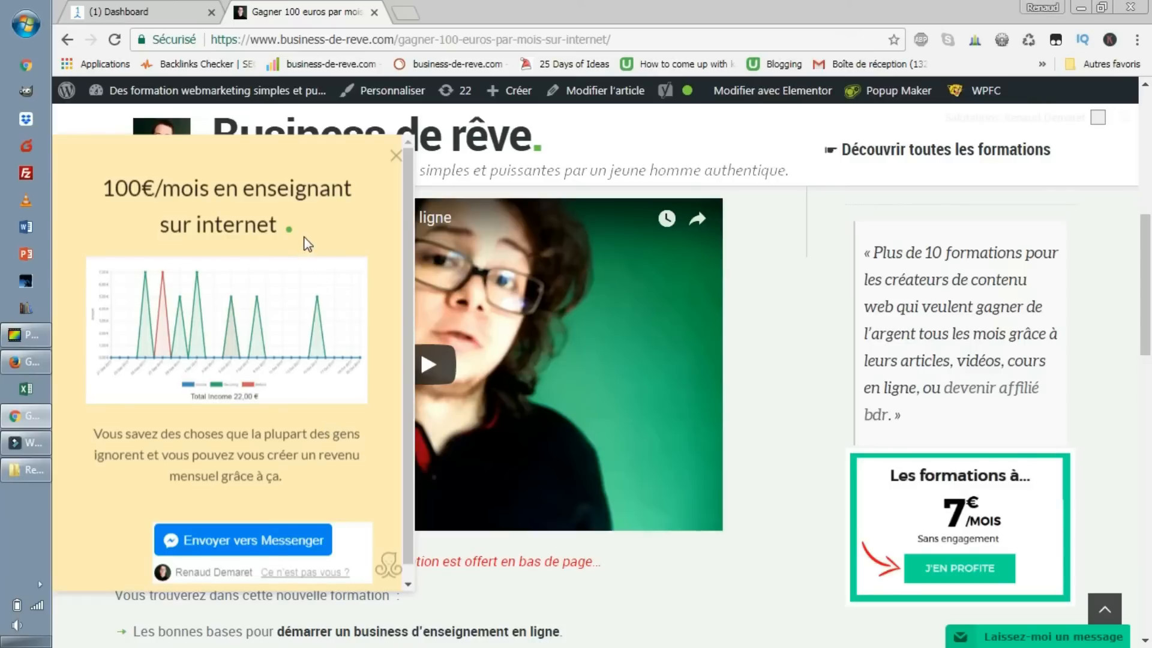
# - Read through the "100€/mois en enseignant sur internet" headline, the income chart and the description in the pop-up
pyautogui.moveTo(303, 237); pyautogui.dragTo(67, 183)
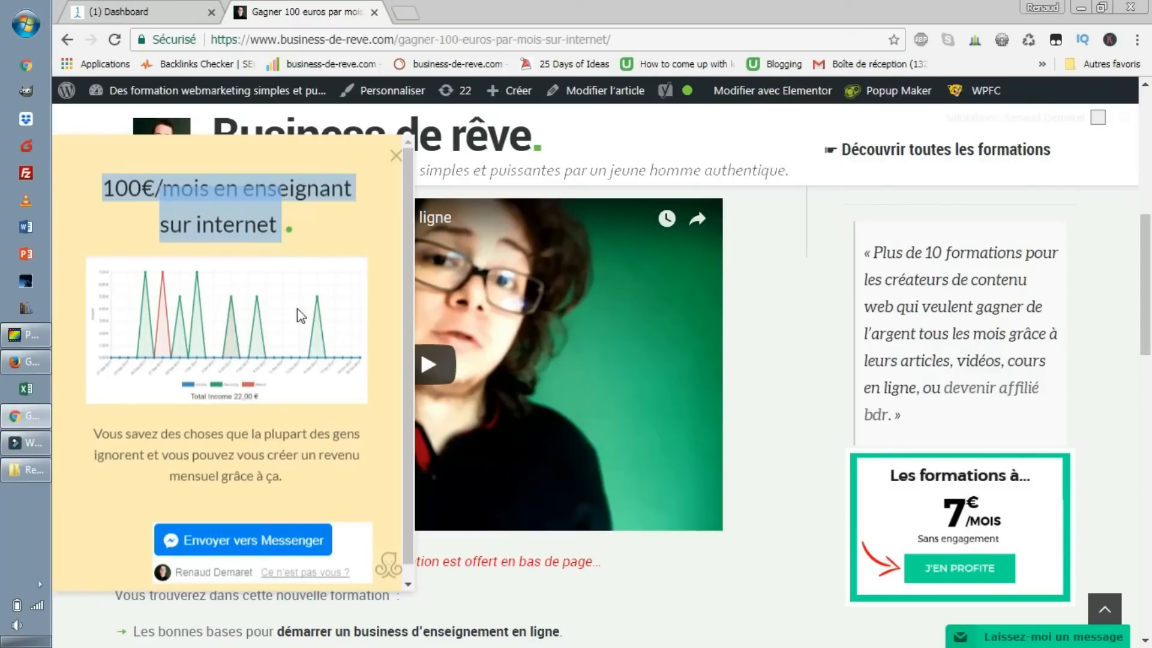
pyautogui.click(327, 227)
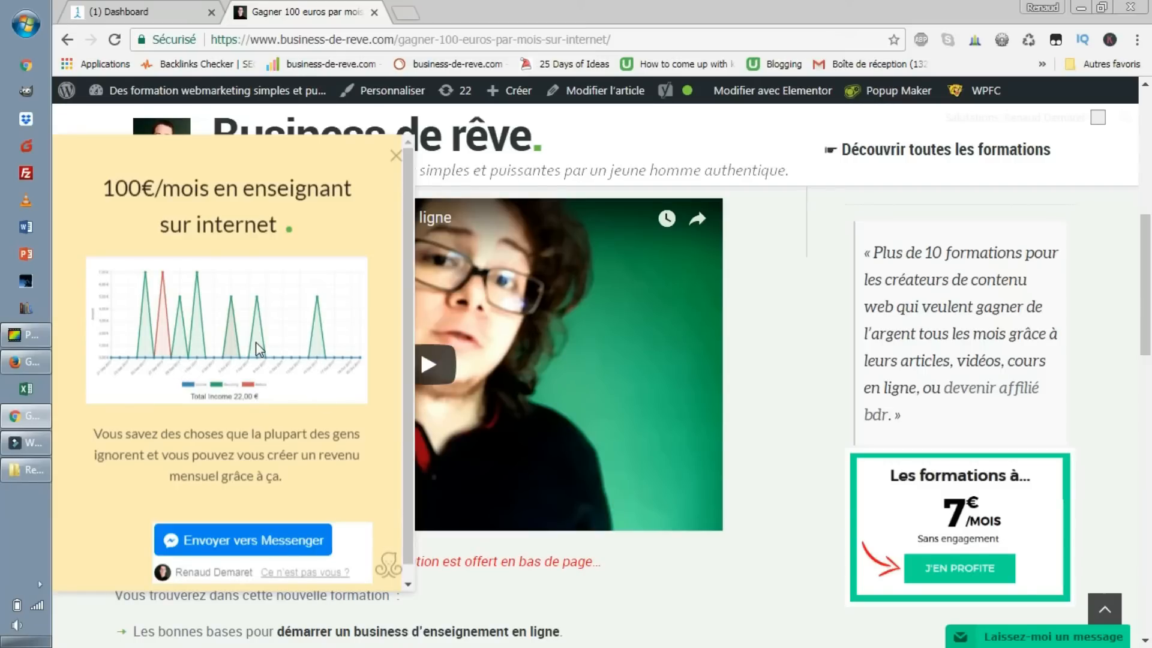
pyautogui.moveTo(91, 433); pyautogui.dragTo(304, 477)
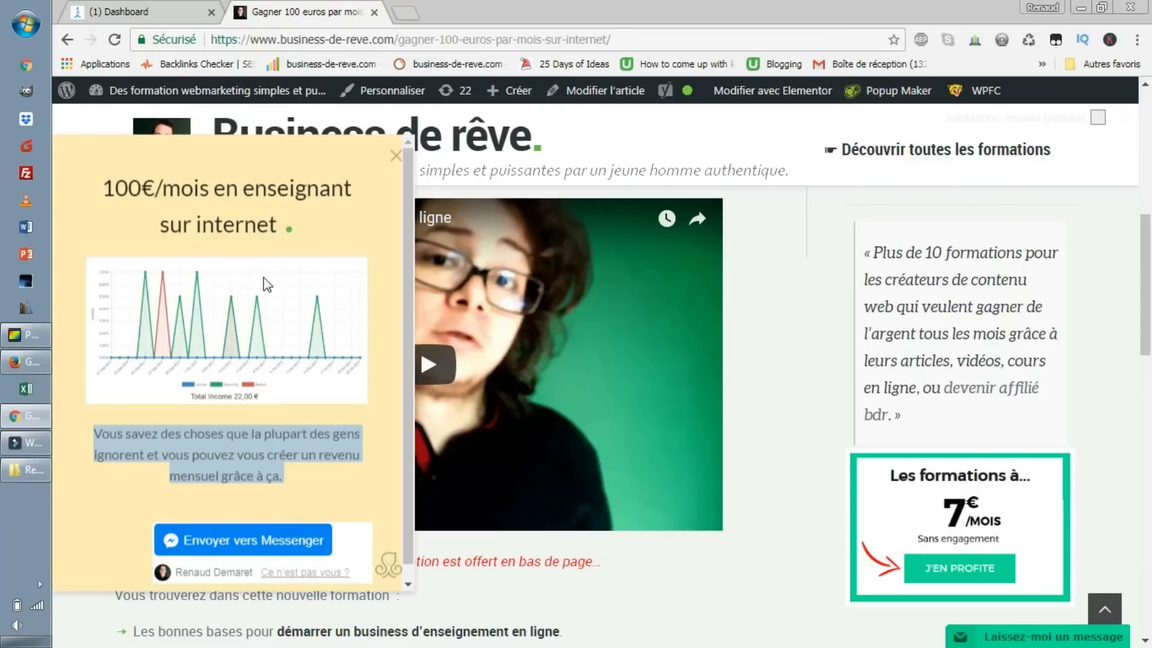
pyautogui.click(304, 477)
pyautogui.moveTo(302, 482); pyautogui.dragTo(132, 337)
pyautogui.moveTo(315, 225); pyautogui.dragTo(101, 187)
pyautogui.click(112, 438)
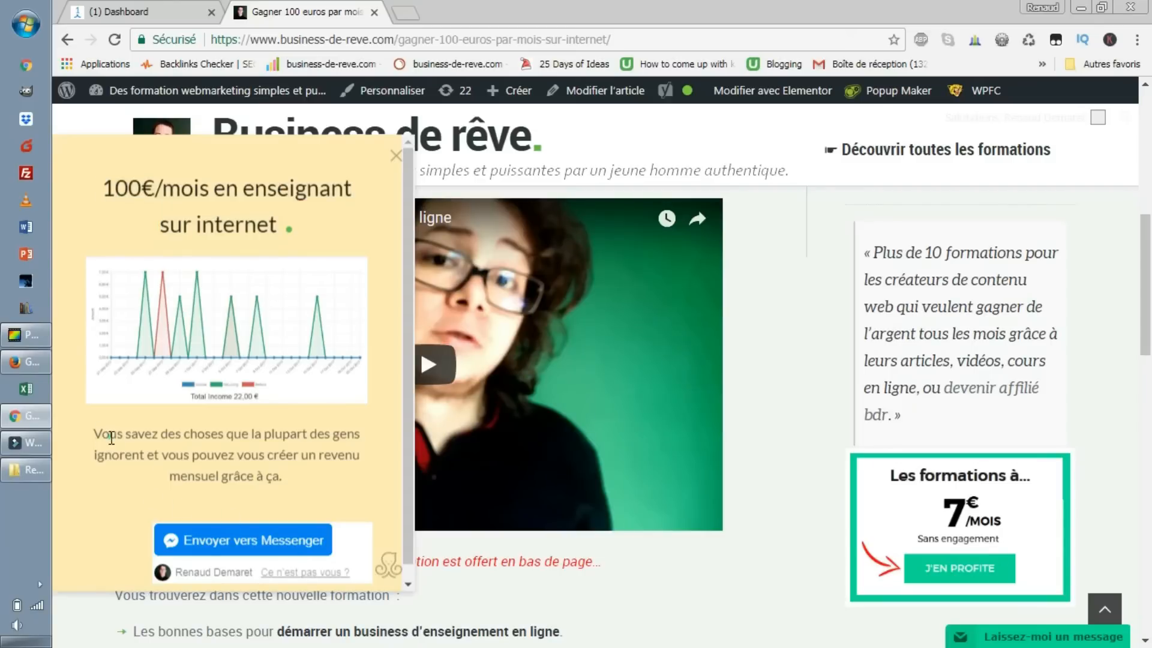
pyautogui.moveTo(94, 431); pyautogui.dragTo(321, 477)
pyautogui.click(313, 474)
# - Switch to Firefox, reload the "gagner-100-euros-par-mois-sur-internet" article and bring up the pop-up with its Messenger opt-in
pyautogui.click(30, 363)
pyautogui.click(450, 41)
pyautogui.click(450, 41)
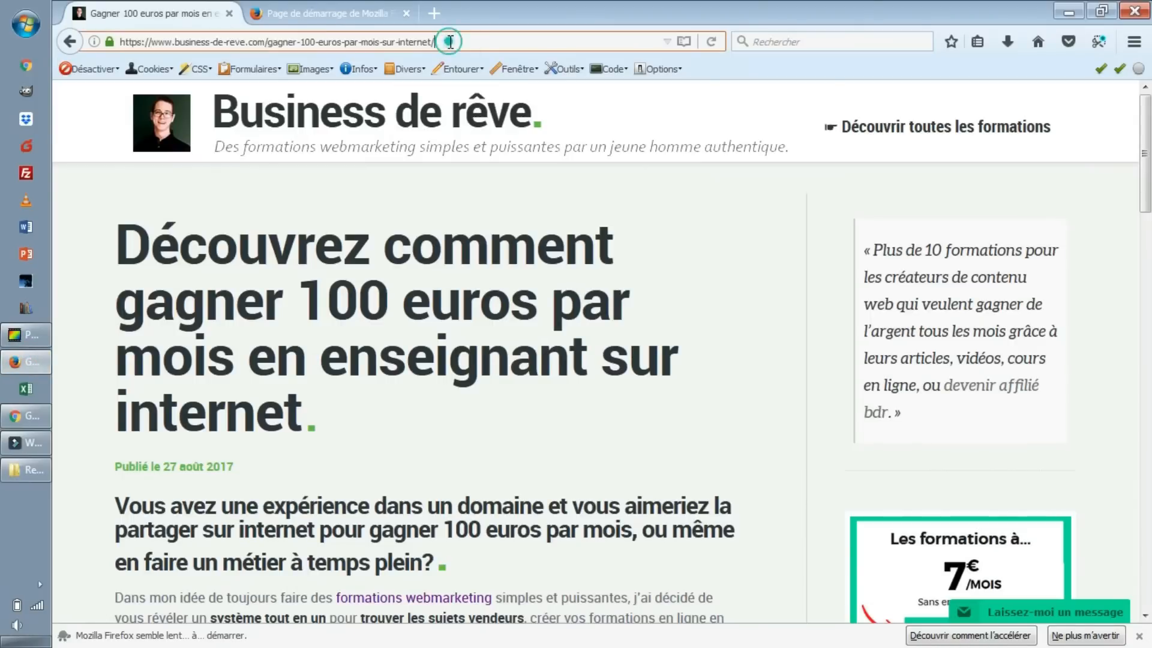
pyautogui.press('Return')
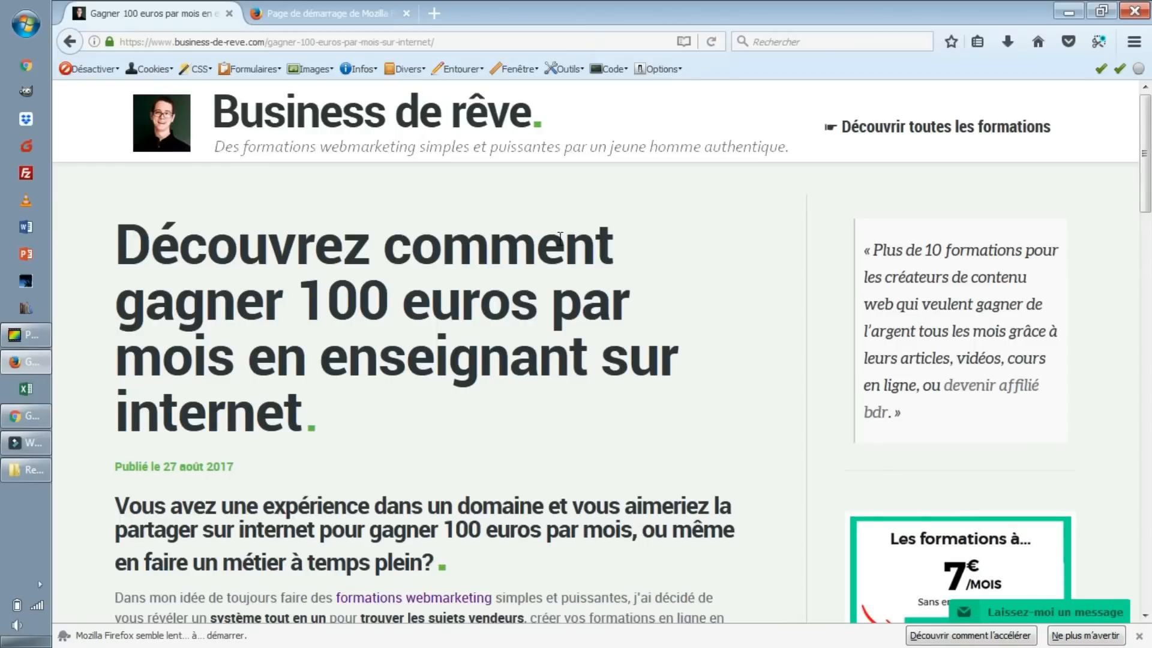
pyautogui.scroll(-5, 560, 236)
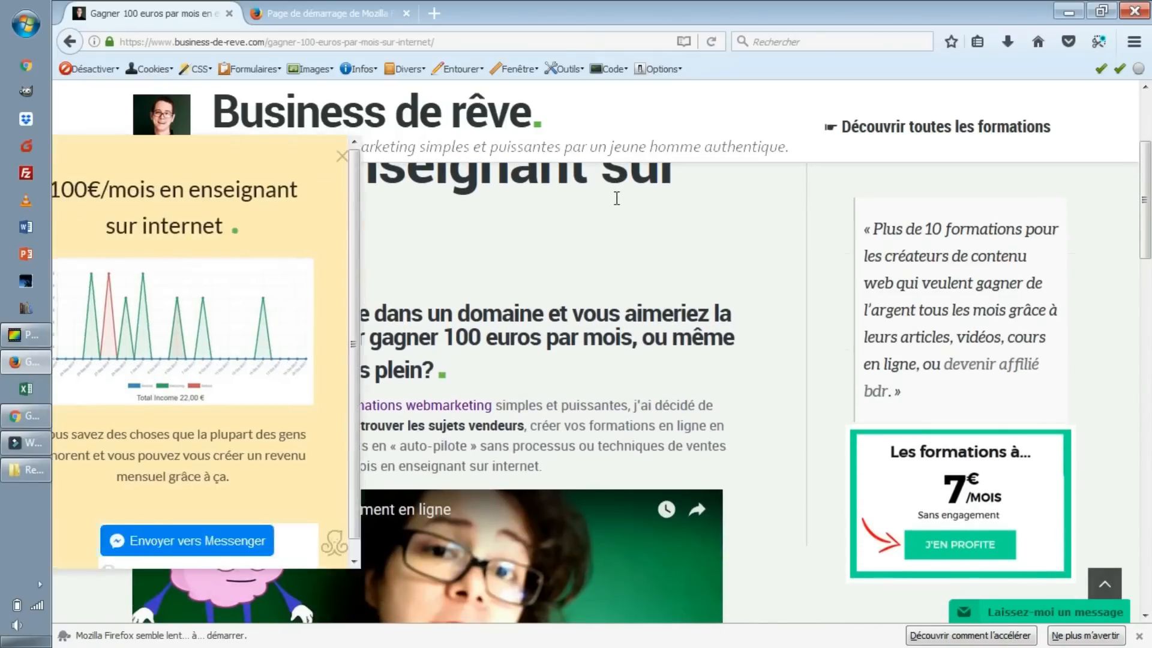
pyautogui.scroll(-3, 617, 198)
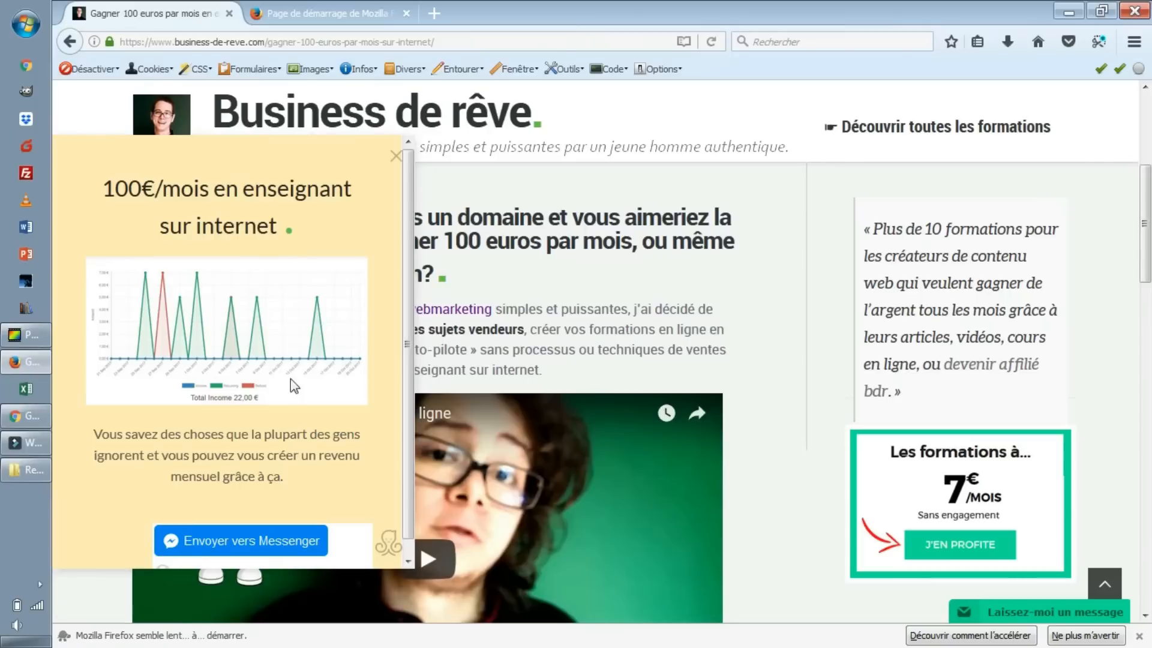
pyautogui.scroll(-1, 293, 385)
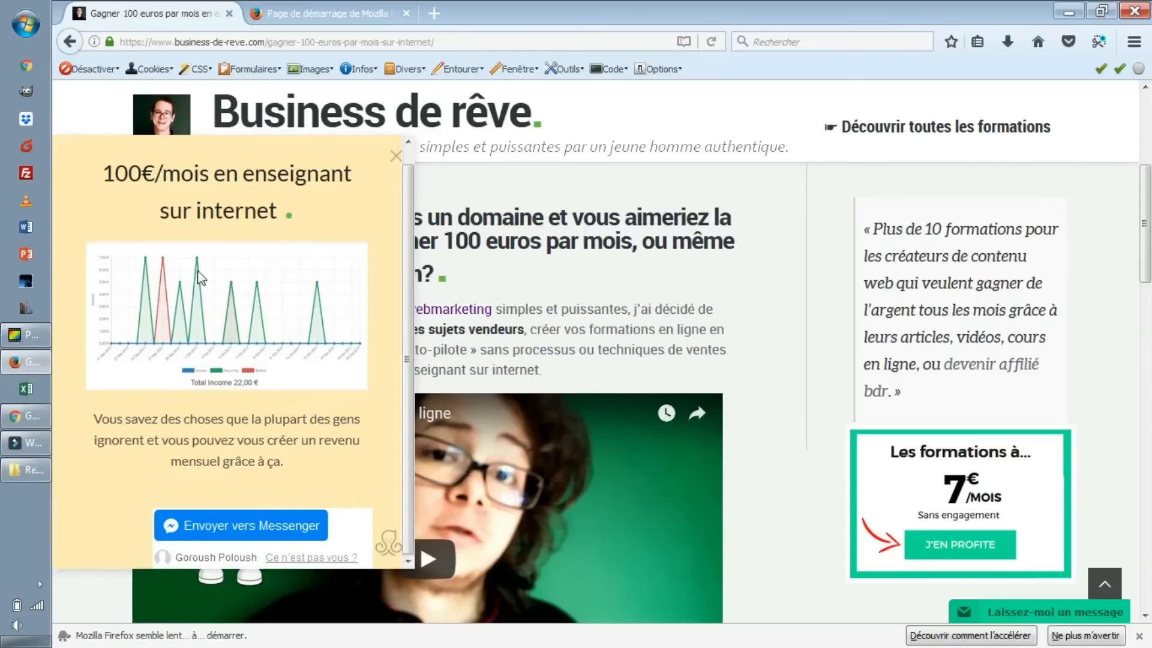
pyautogui.scroll(1, 210, 270)
pyautogui.scroll(-1, 267, 215)
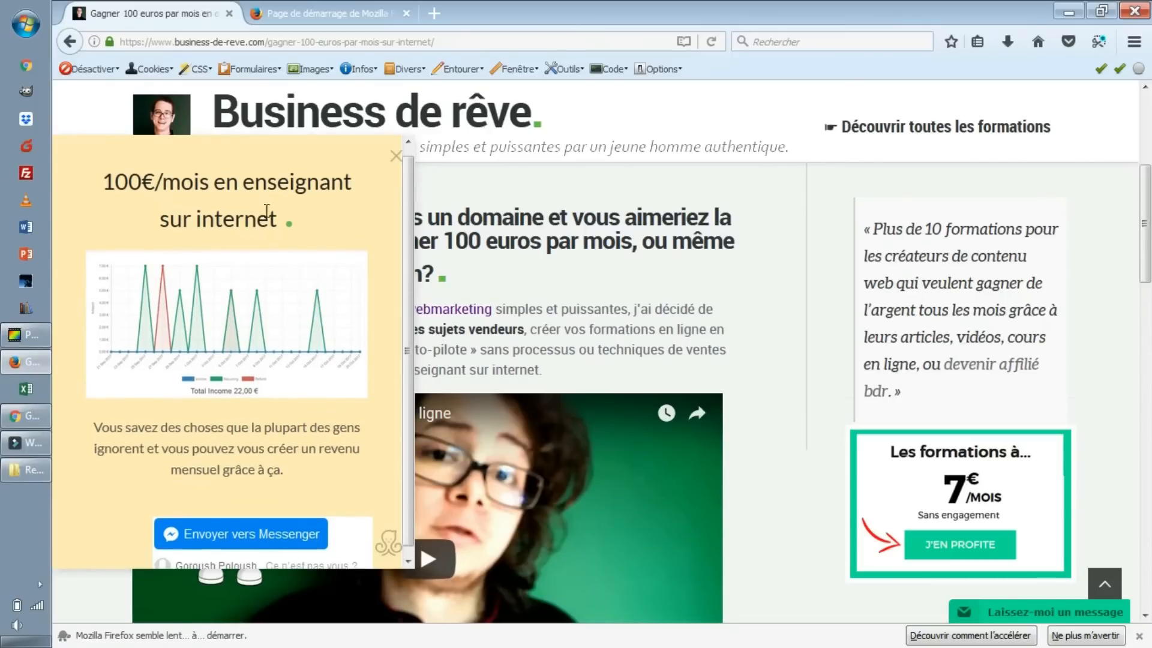
# - Opt in to Messenger from the pop-up, continue to Facebook and dismiss Firefox's slow start-up notice
pyautogui.click(265, 528)
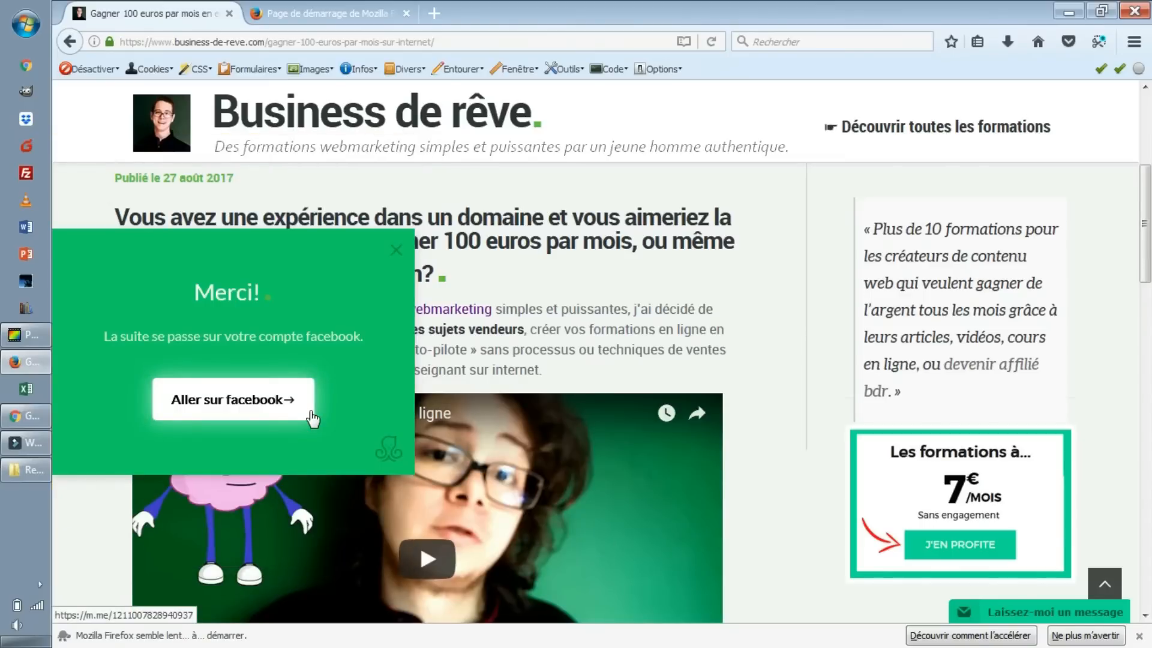
pyautogui.click(236, 411)
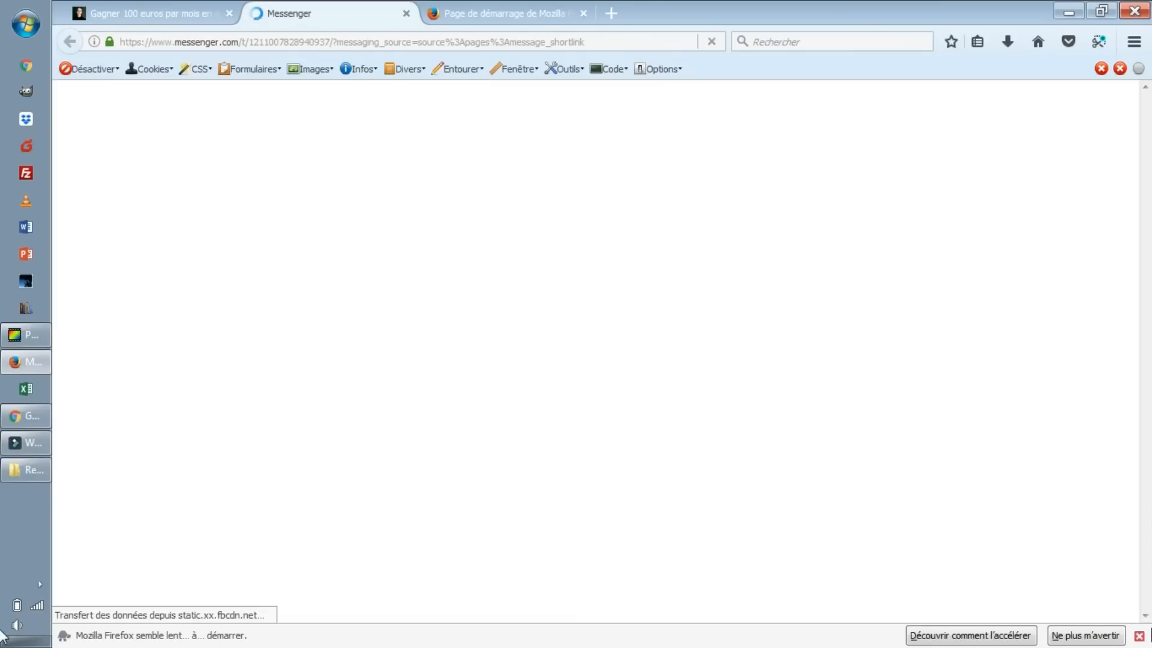
pyautogui.click(1139, 635)
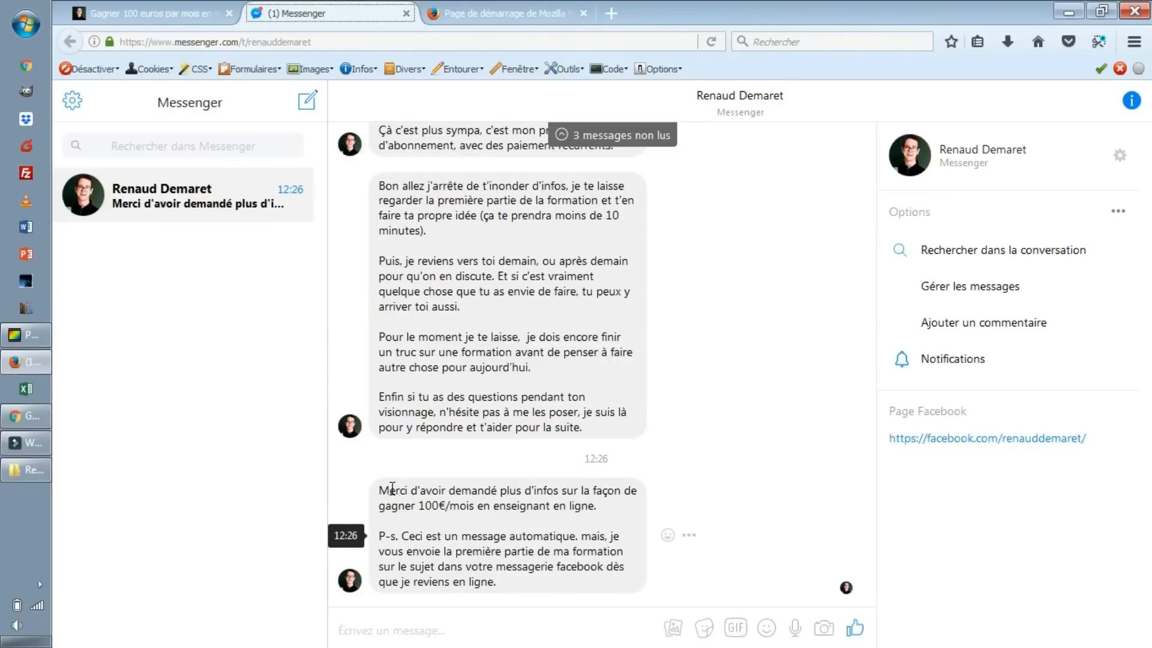
# - Read through the automatic opt-in message at the end of the Messenger conversation, including its P-s about the first part of the course
pyautogui.moveTo(389, 491); pyautogui.dragTo(520, 507)
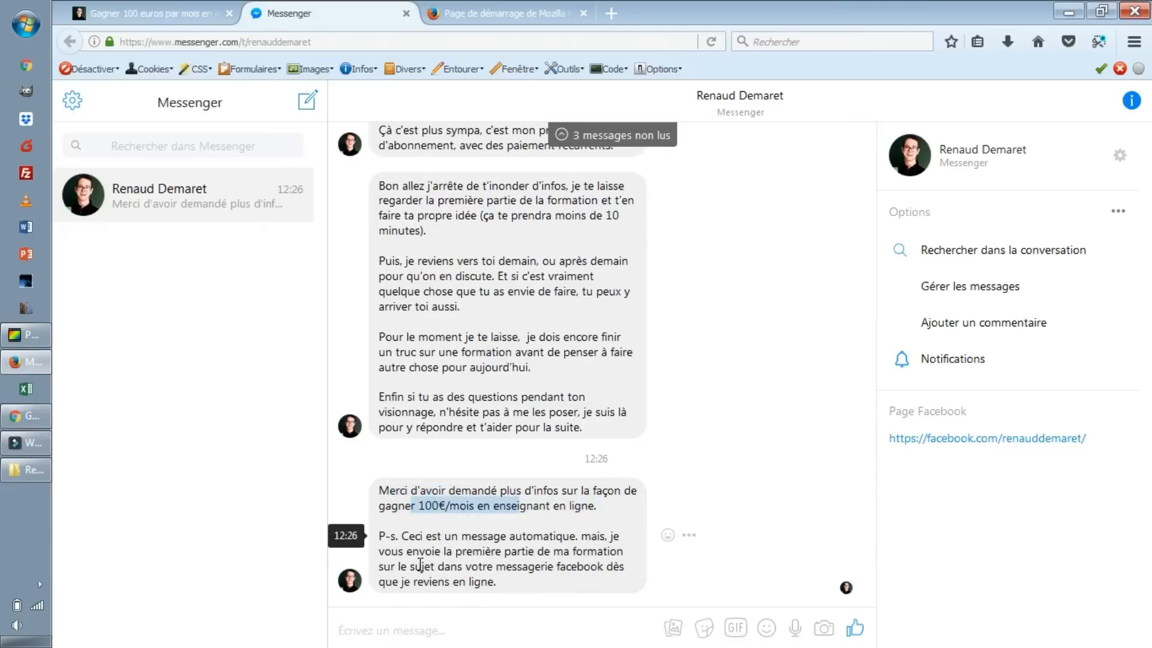
pyautogui.moveTo(395, 536); pyautogui.dragTo(494, 550)
pyautogui.click(527, 553)
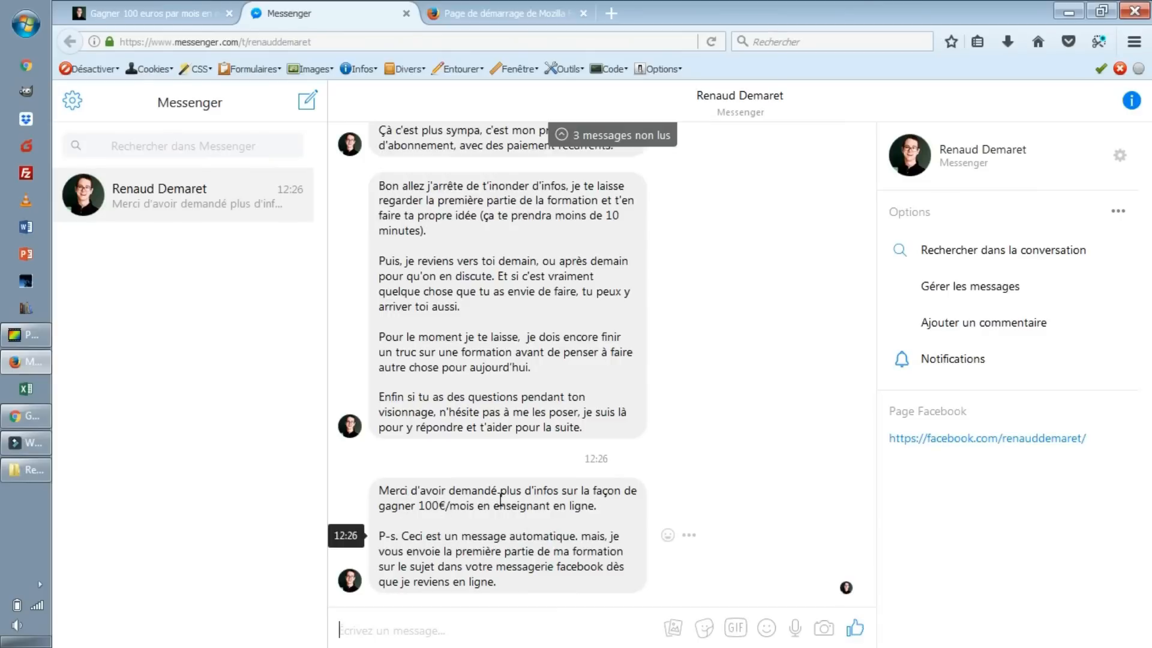
pyautogui.moveTo(436, 544); pyautogui.dragTo(514, 583)
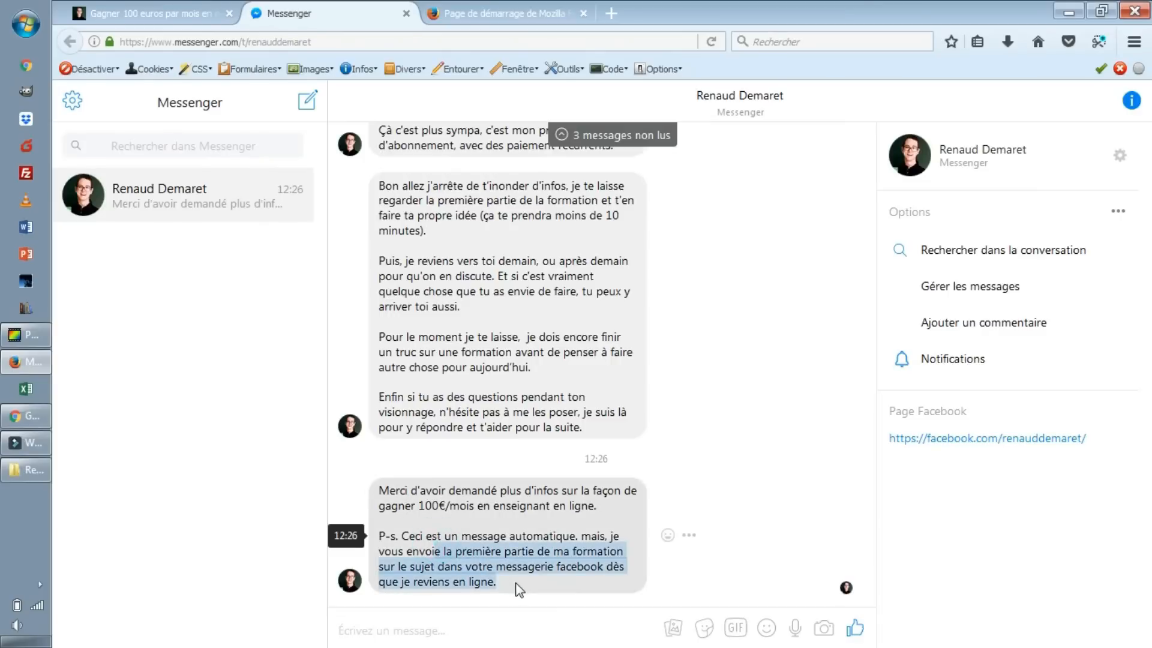
pyautogui.click(506, 563)
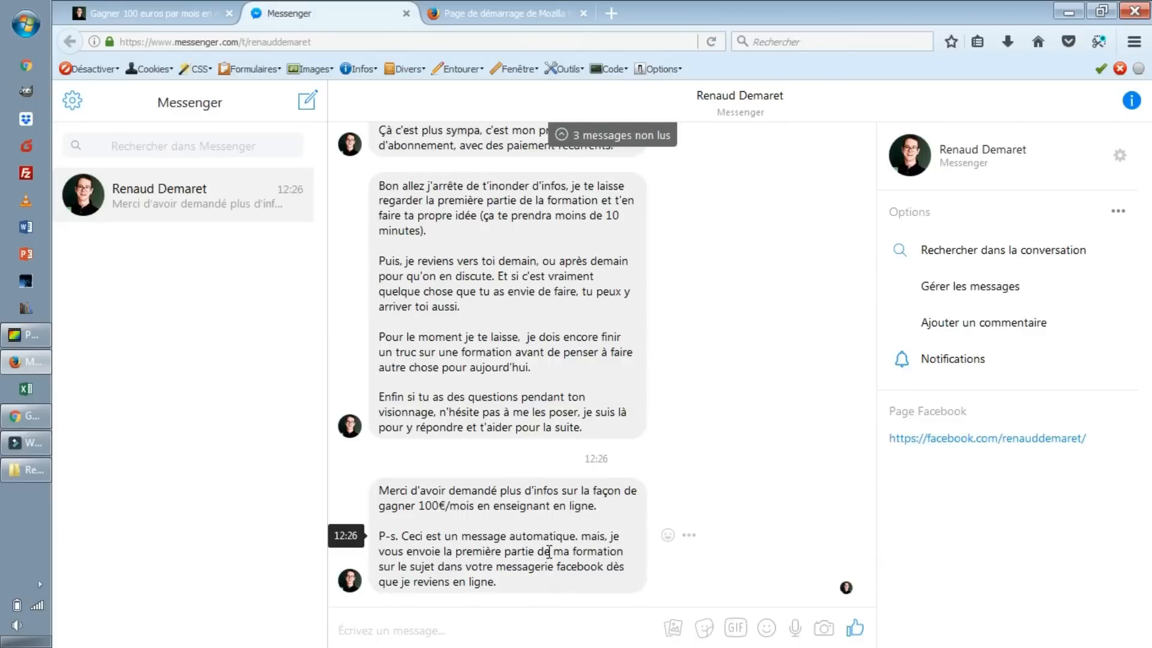
pyautogui.moveTo(521, 594); pyautogui.dragTo(407, 495)
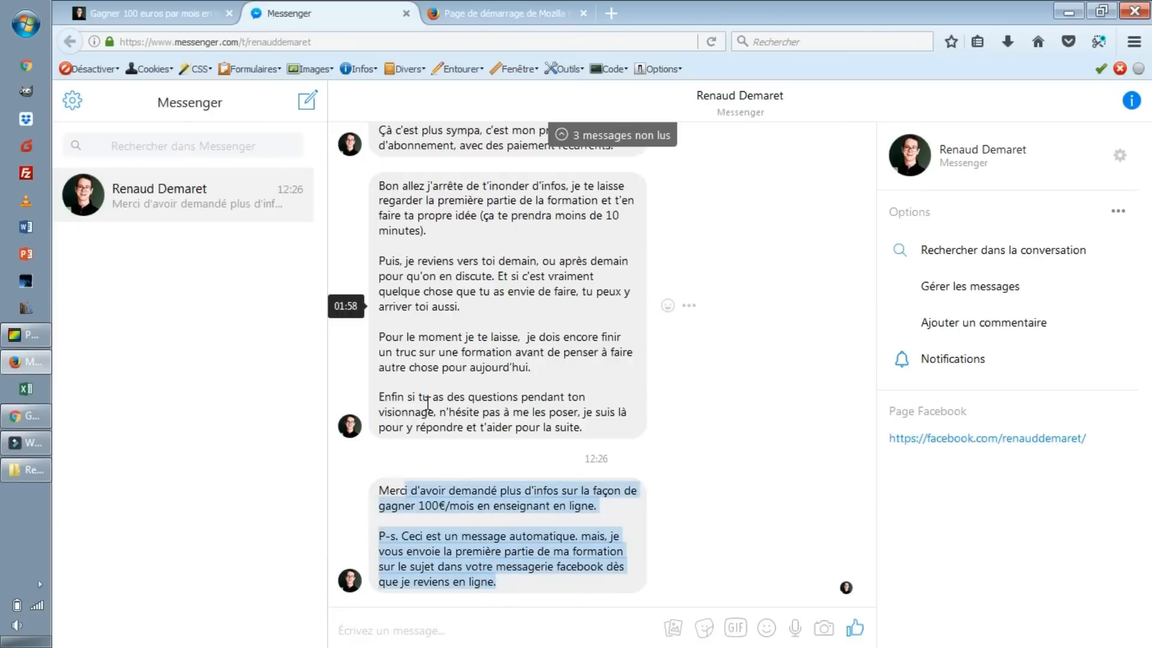
# - Switch back to ManyChat in Chrome, open the page's growth tools and start a new one
pyautogui.click(26, 415)
pyautogui.click(91, 14)
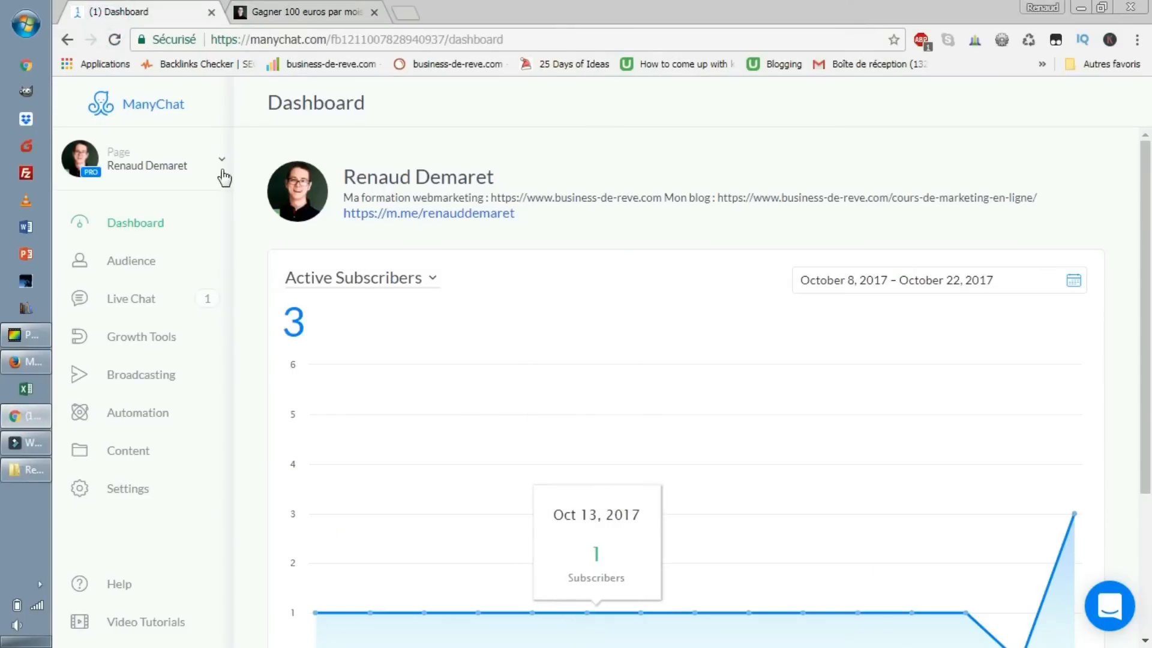
pyautogui.click(155, 335)
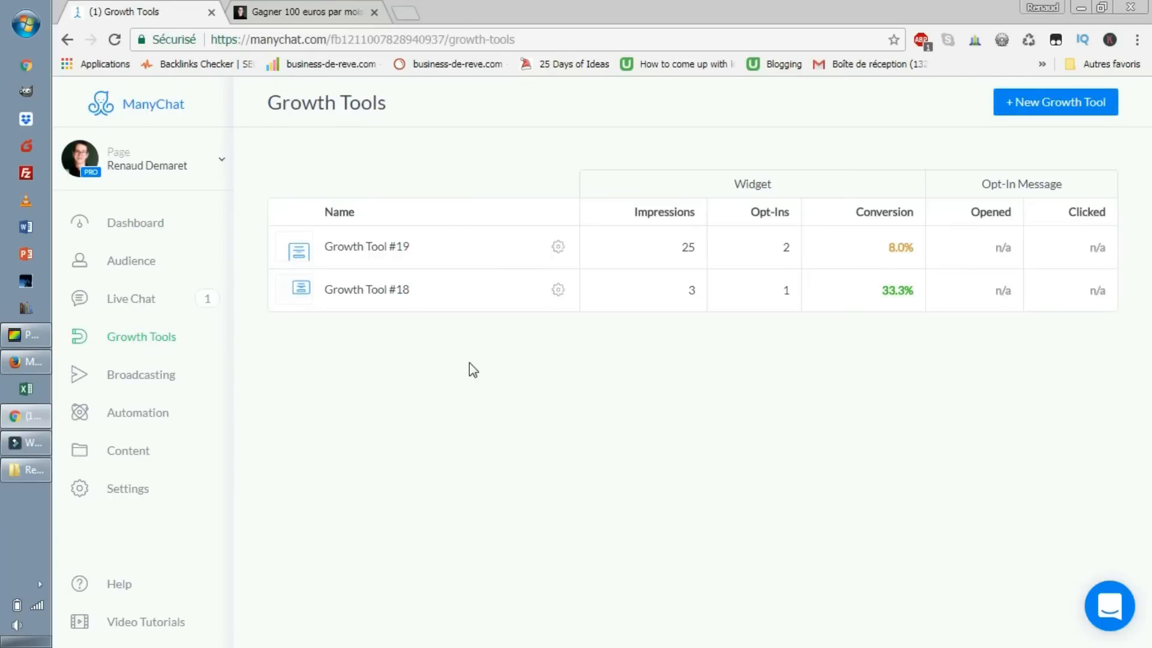
pyautogui.click(1050, 105)
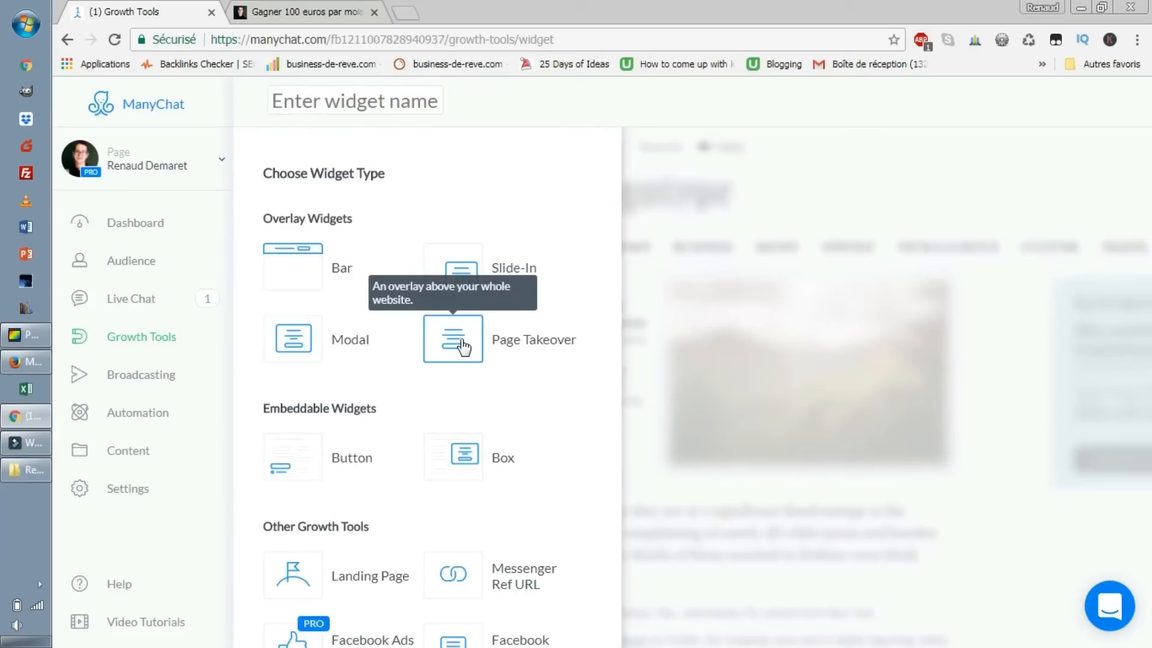
# - Review the available widget types, from the overlay and embeddable widgets to Facebook Ads JSON, Facebook Comments and Facebook Messenger Code
pyautogui.scroll(-3, 552, 376)
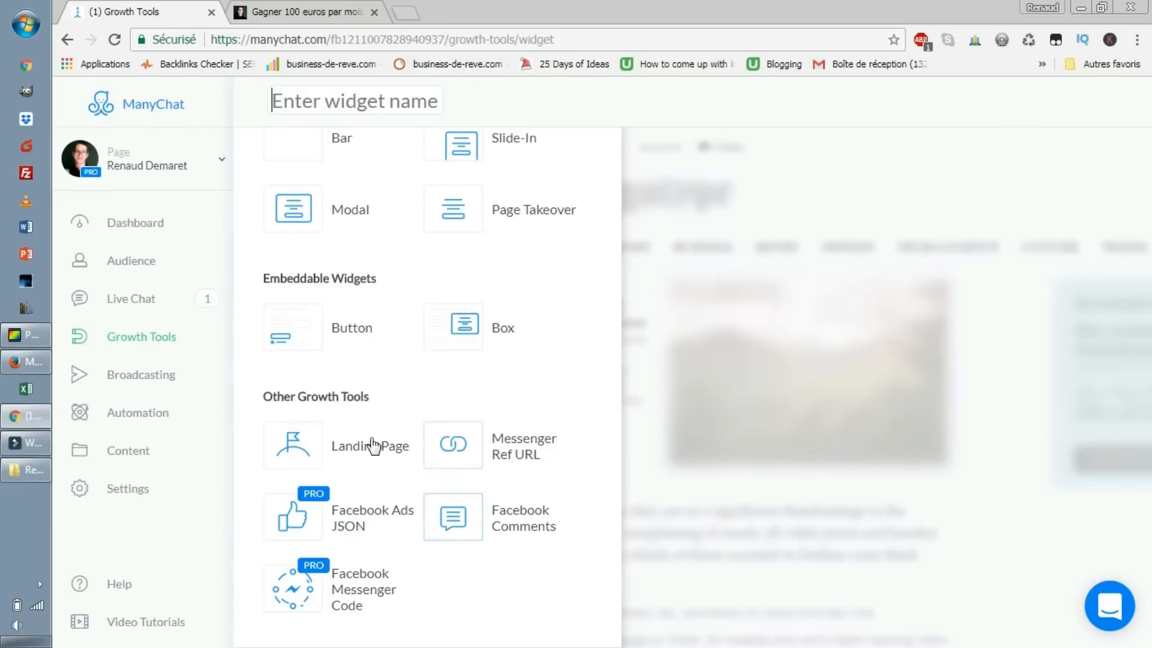
pyautogui.moveTo(312, 531)
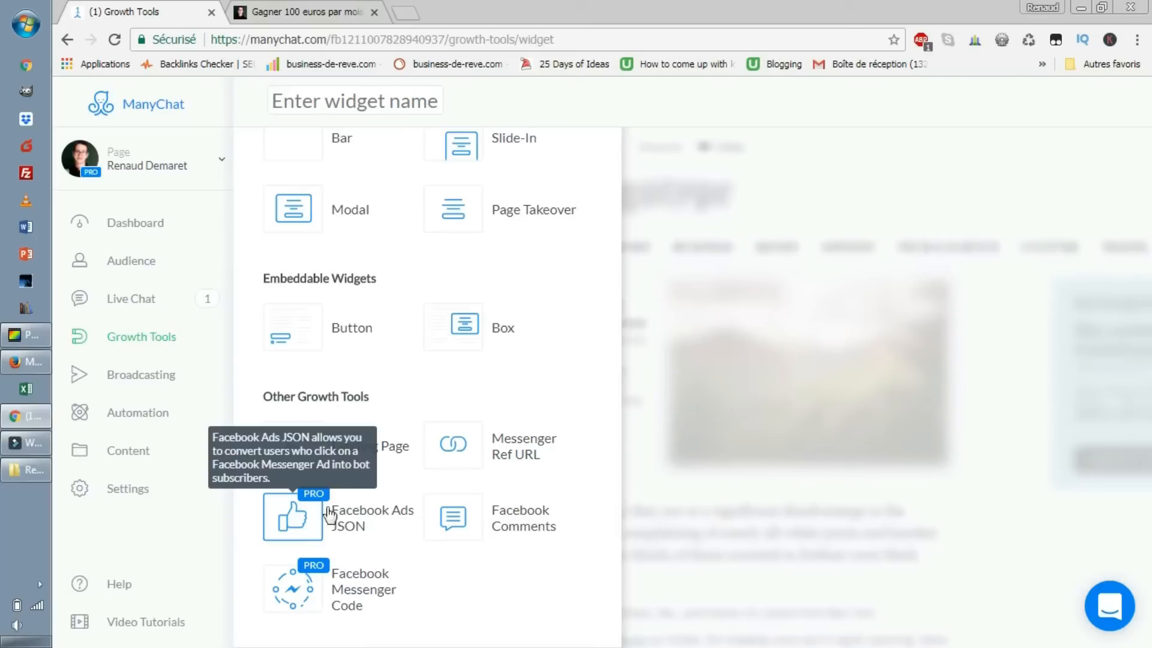
pyautogui.moveTo(470, 529)
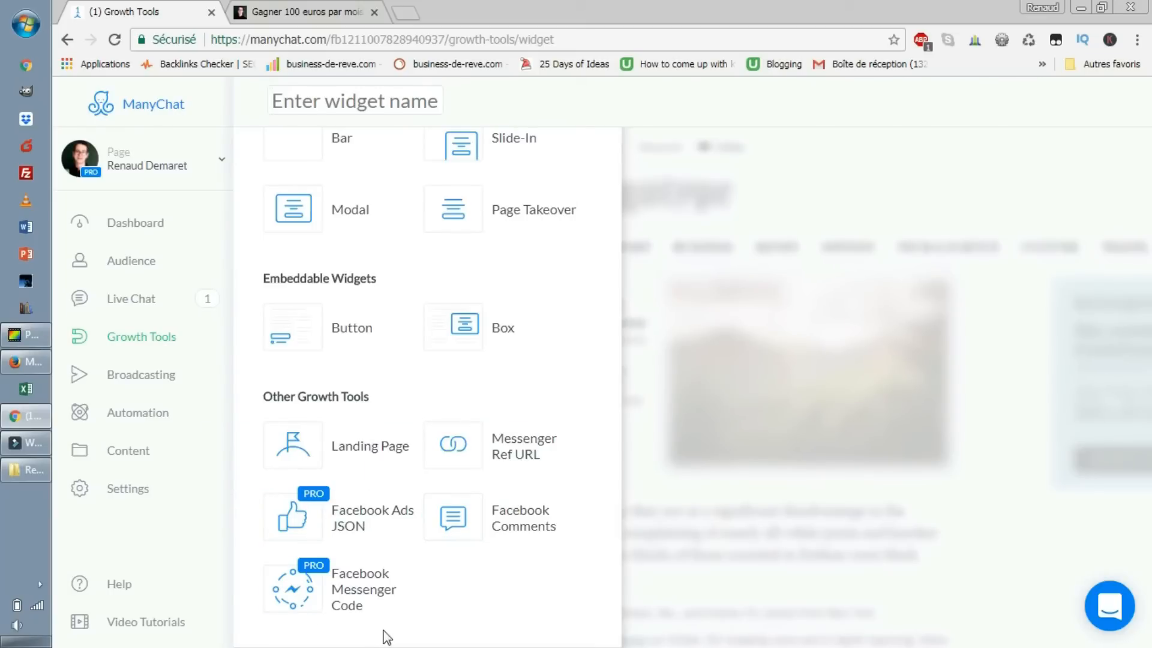
pyautogui.moveTo(290, 599)
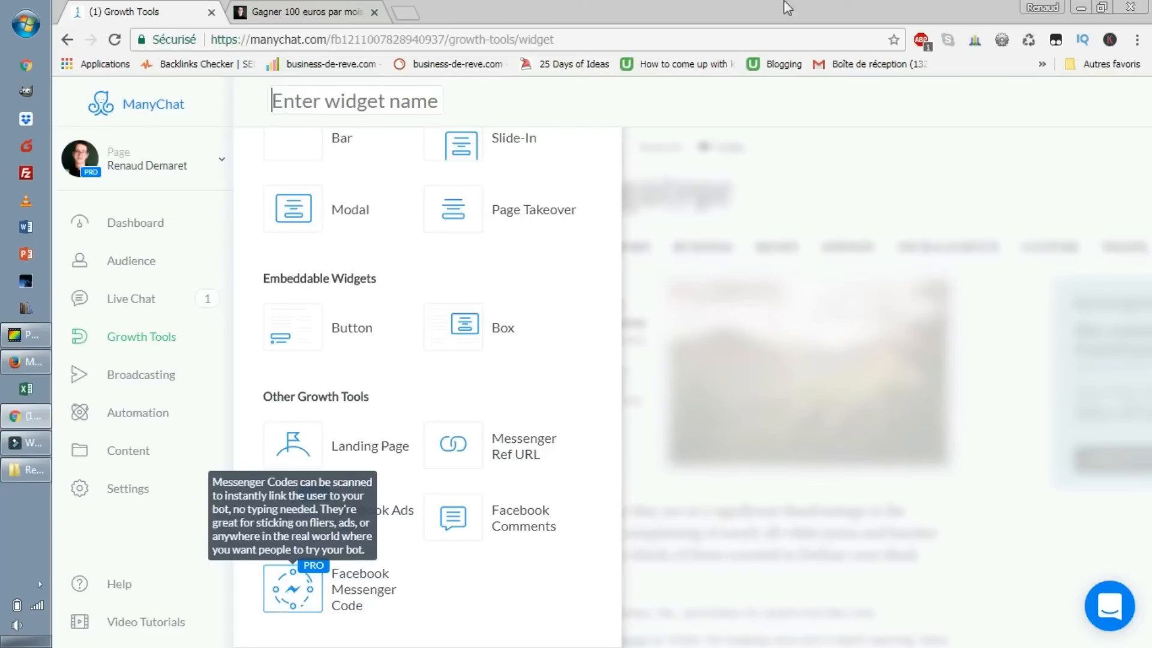
pyautogui.scroll(2, 488, 412)
pyautogui.scroll(-2, 485, 422)
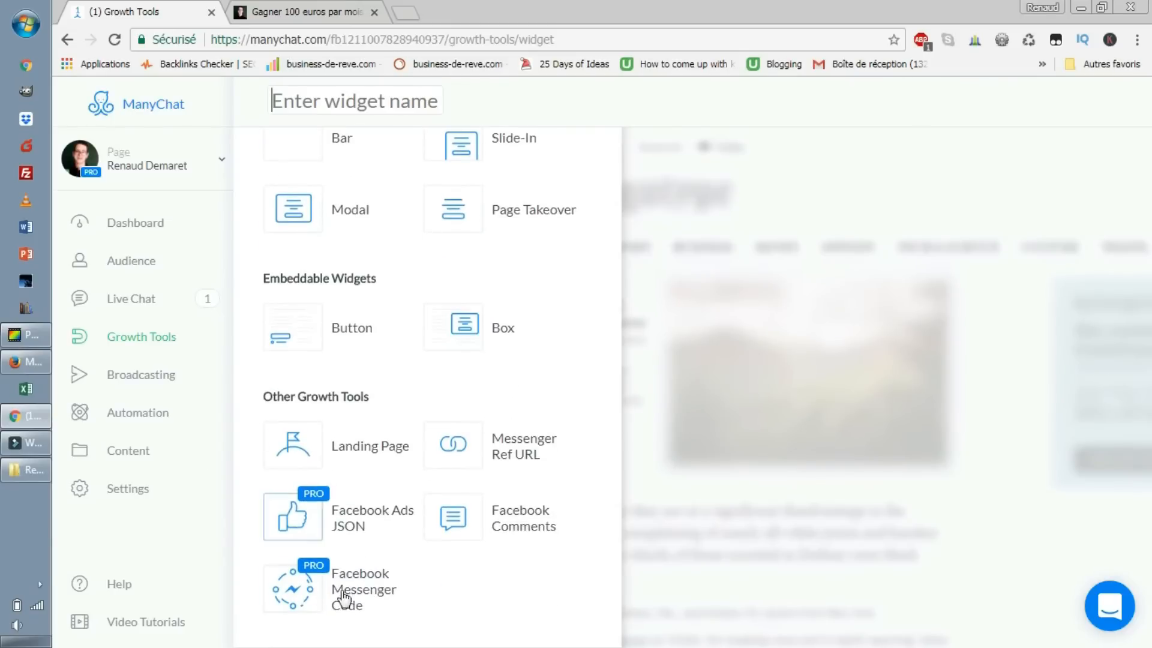
pyautogui.moveTo(334, 589)
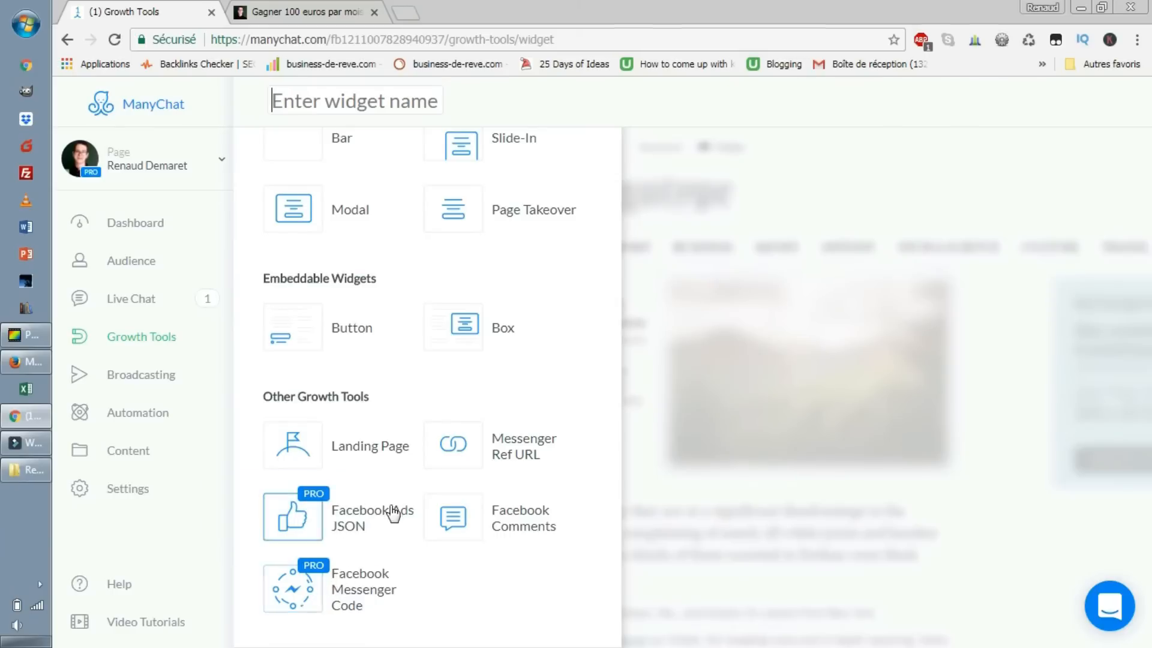
pyautogui.scroll(3, 501, 521)
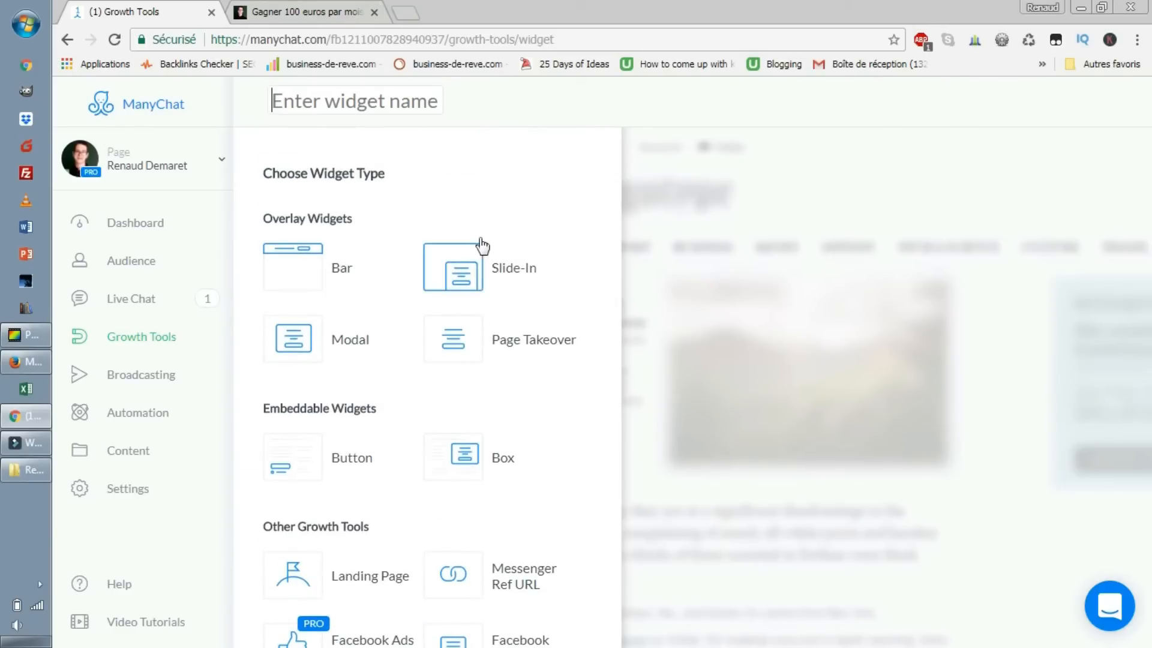
pyautogui.scroll(-2, 420, 216)
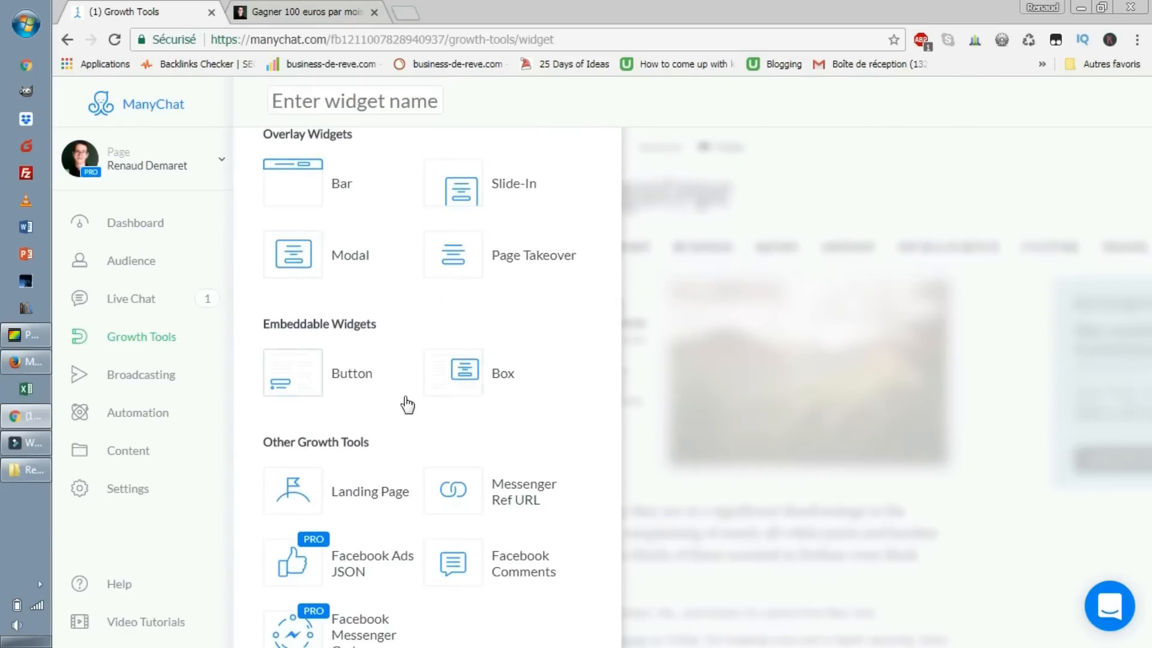
pyautogui.scroll(2, 403, 404)
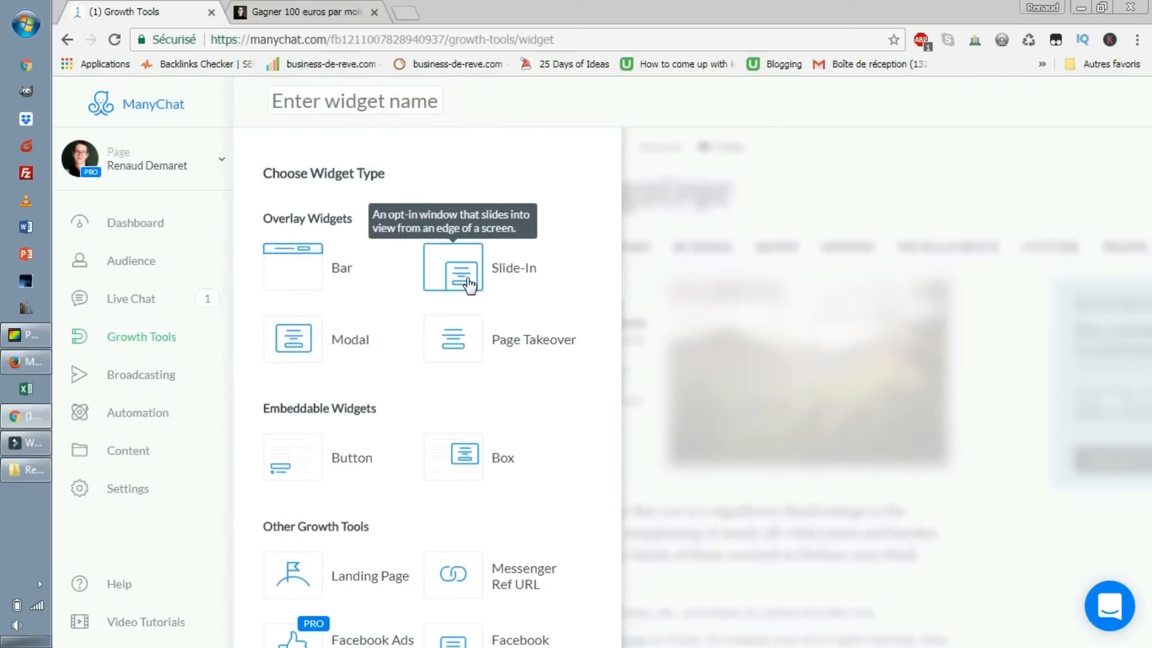
pyautogui.scroll(-2, 465, 285)
pyautogui.scroll(2, 472, 333)
# - Create a Slide-In widget and look through its initial state settings
pyautogui.click(472, 275)
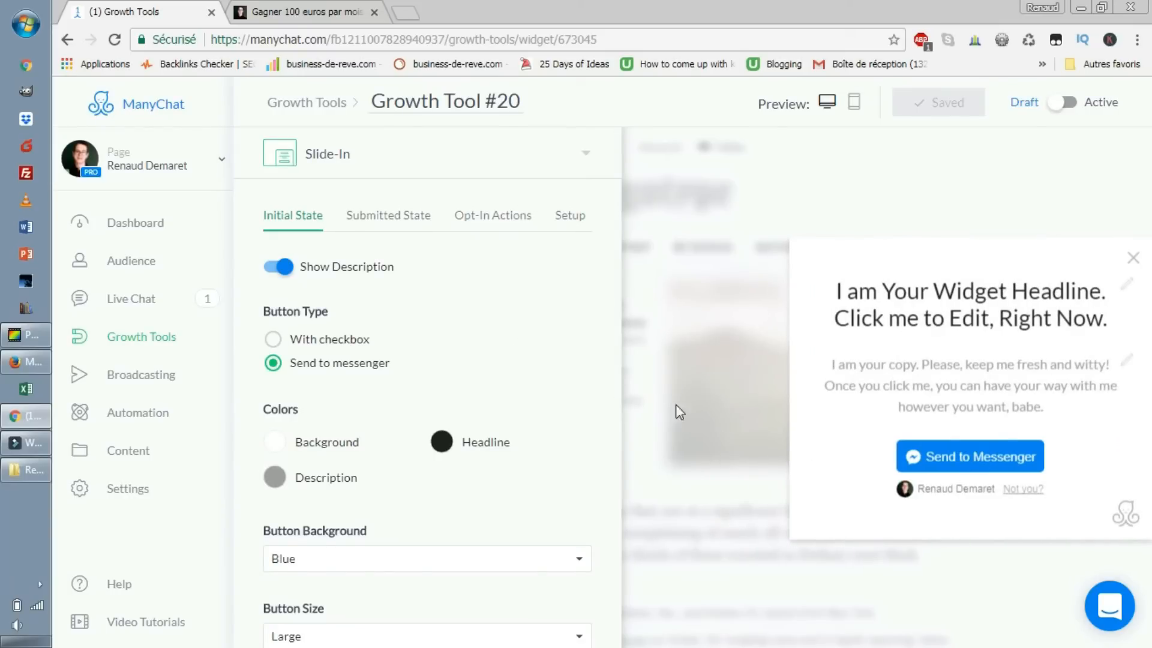
pyautogui.scroll(-2, 456, 360)
pyautogui.scroll(3, 491, 420)
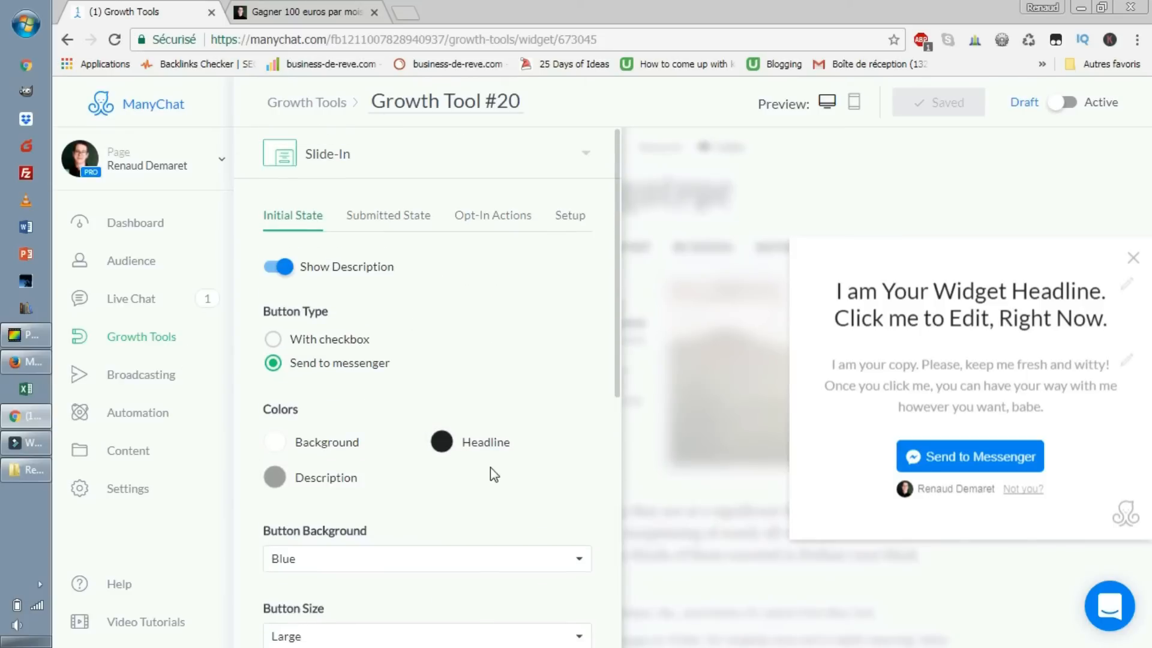
pyautogui.scroll(-7, 514, 463)
pyautogui.scroll(7, 516, 455)
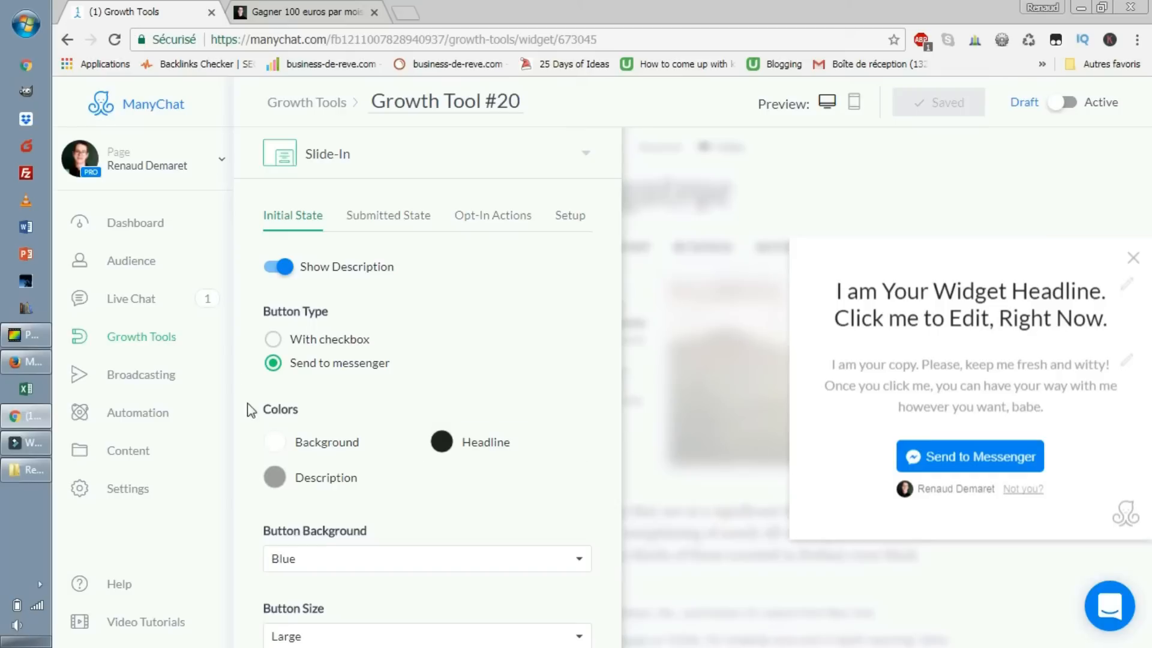
# - Try the With checkbox button type with "rerzrezr" inserted in its label, toggle the Messenger checkbox, and return to Send to messenger
pyautogui.click(326, 345)
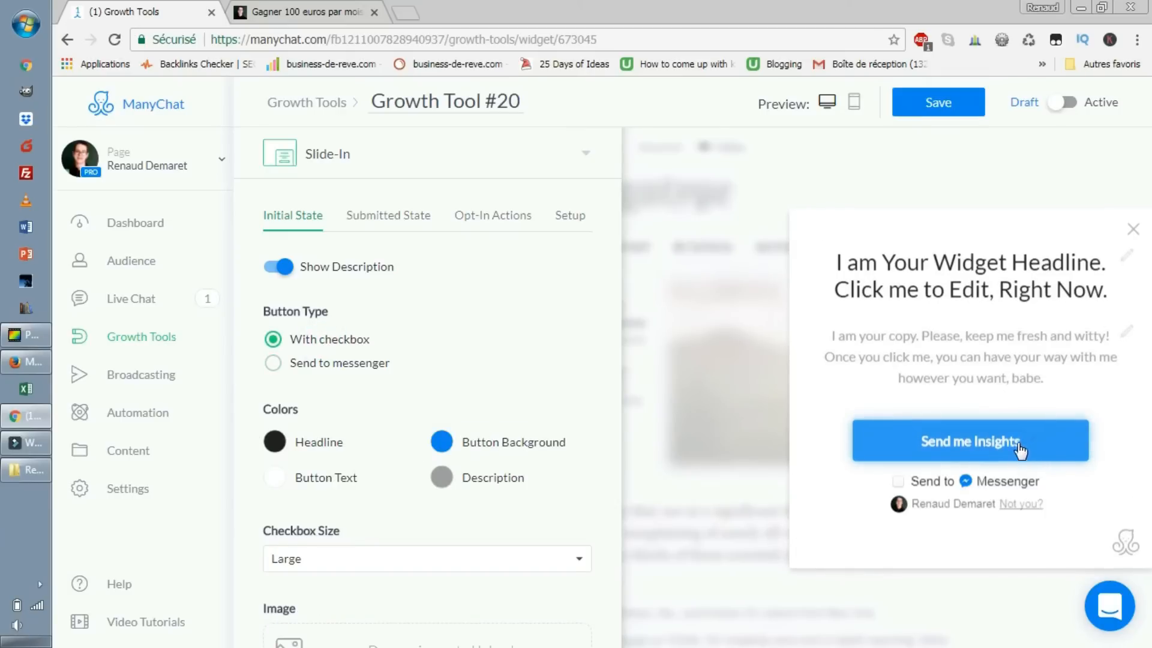
pyautogui.write('rerzrezr')
pyautogui.click(899, 481)
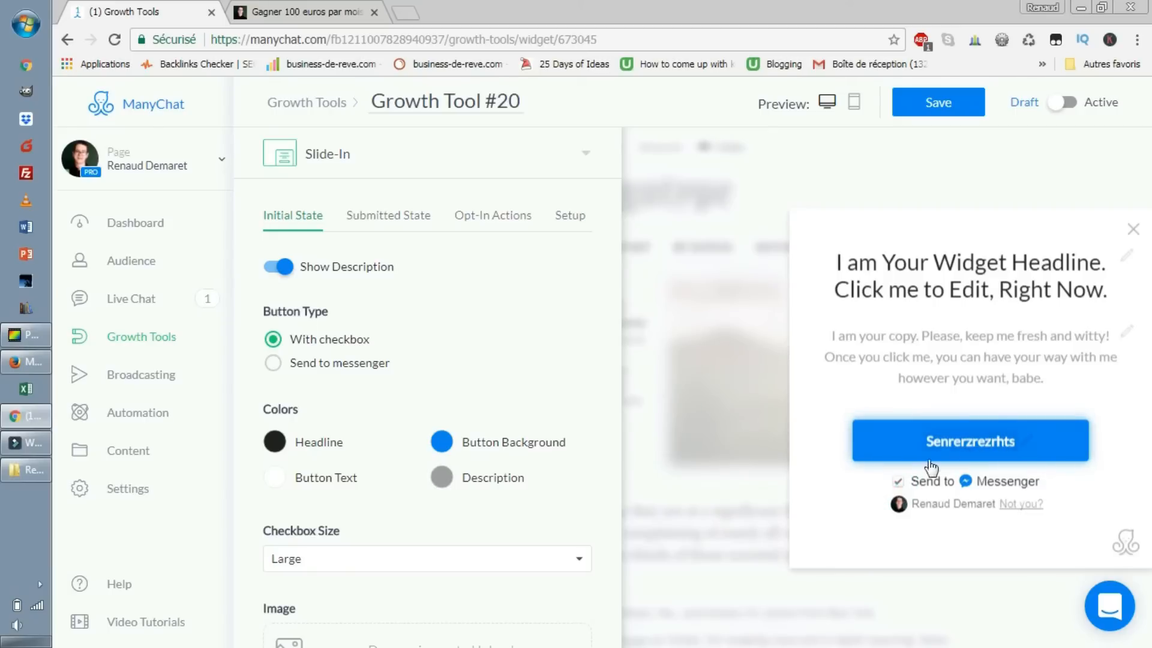
pyautogui.click(898, 481)
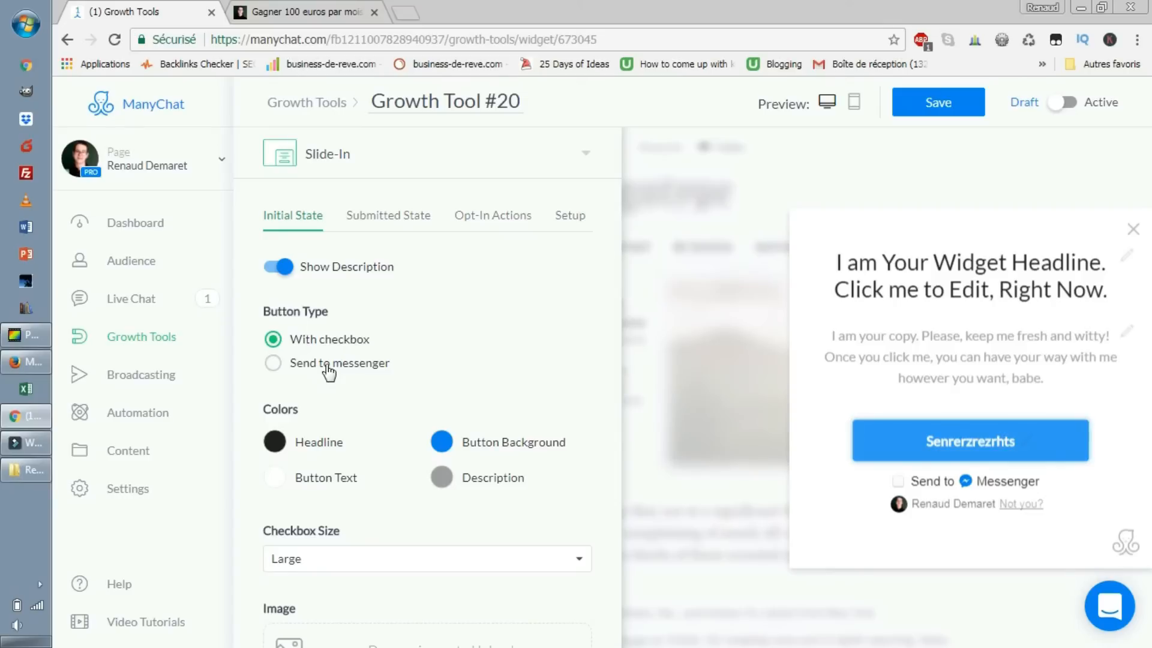
pyautogui.click(328, 363)
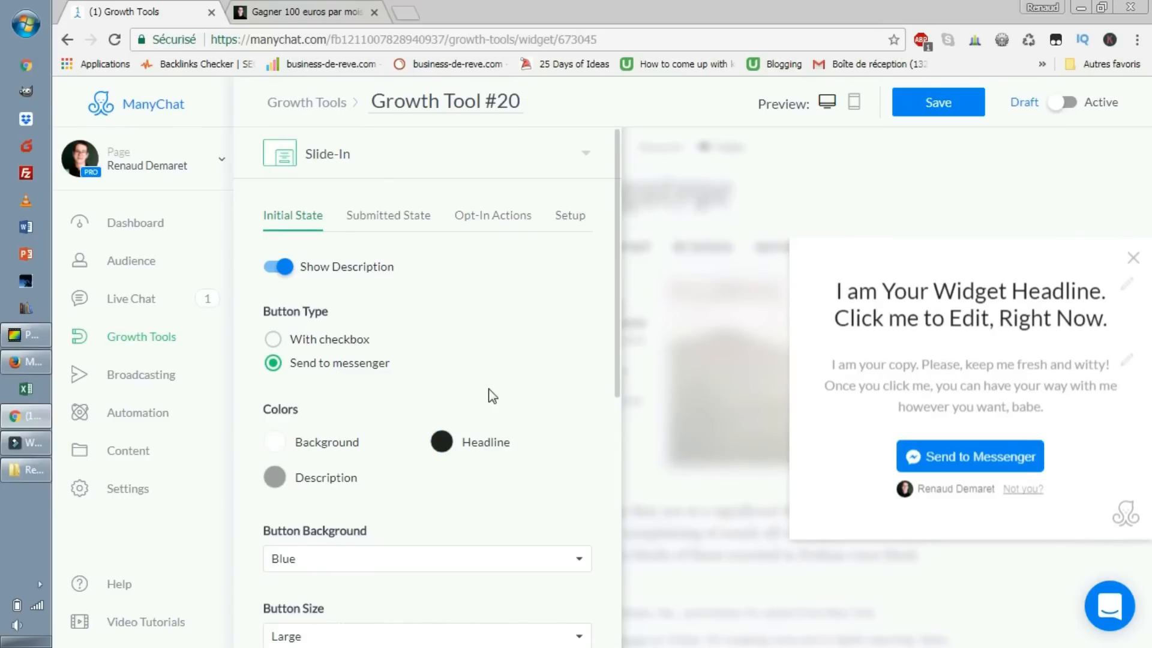
# - Set the slide-in's background color to #80DEEA and its headline color to #F44336
pyautogui.scroll(-1, 492, 396)
pyautogui.click(274, 357)
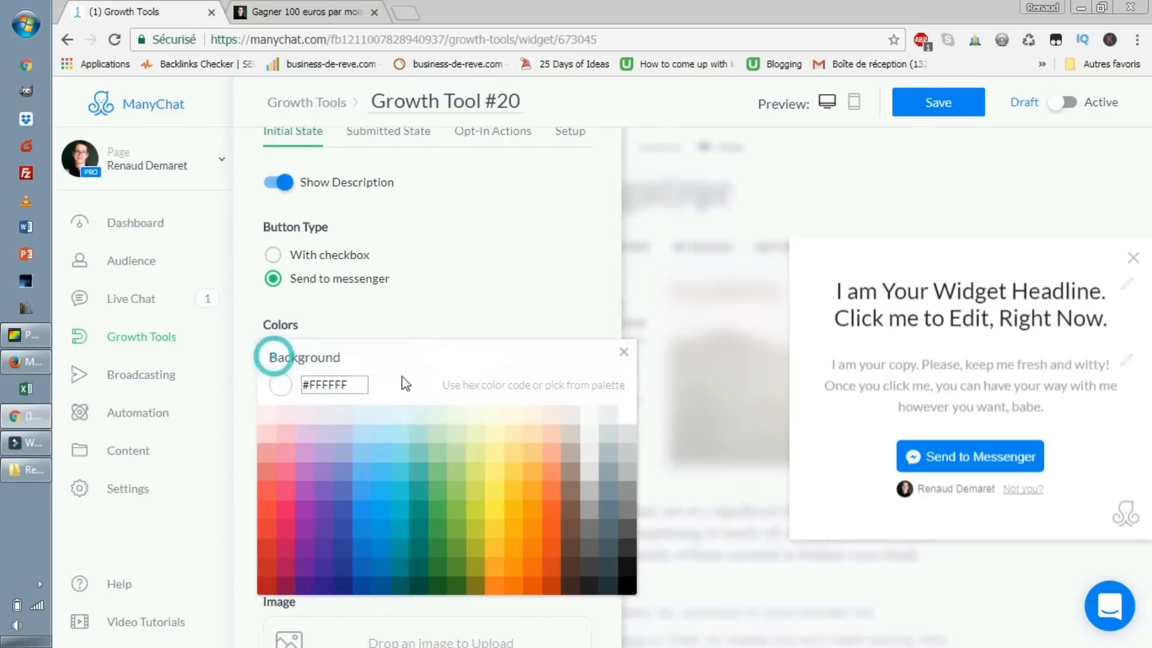
pyautogui.click(403, 450)
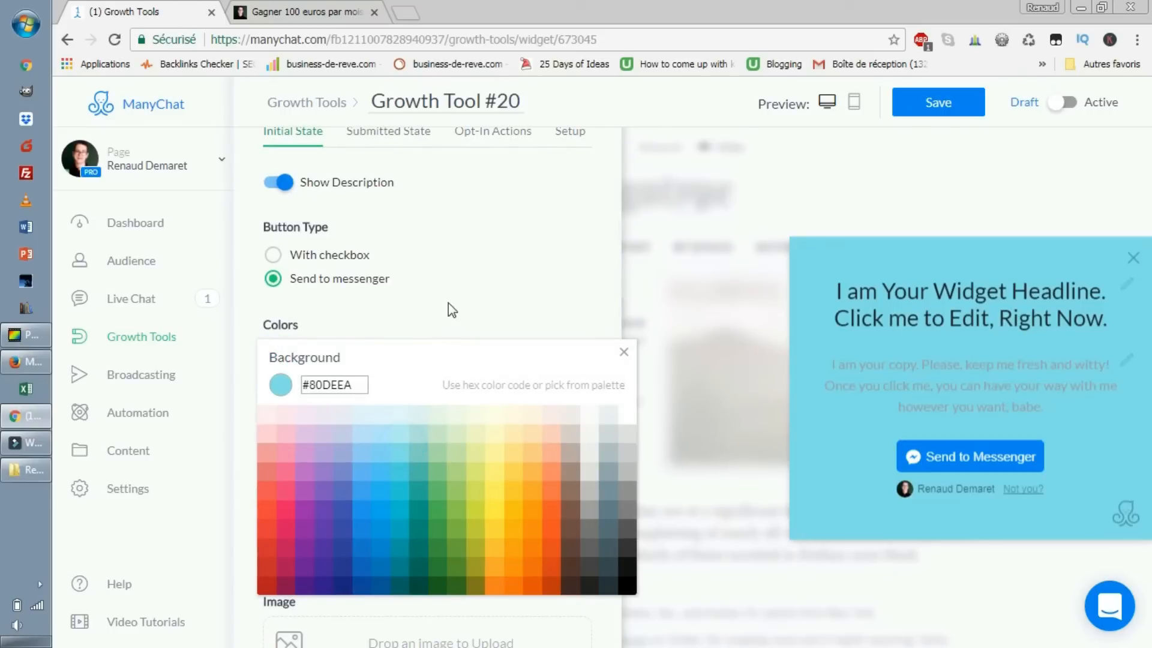
pyautogui.click(551, 301)
pyautogui.click(446, 356)
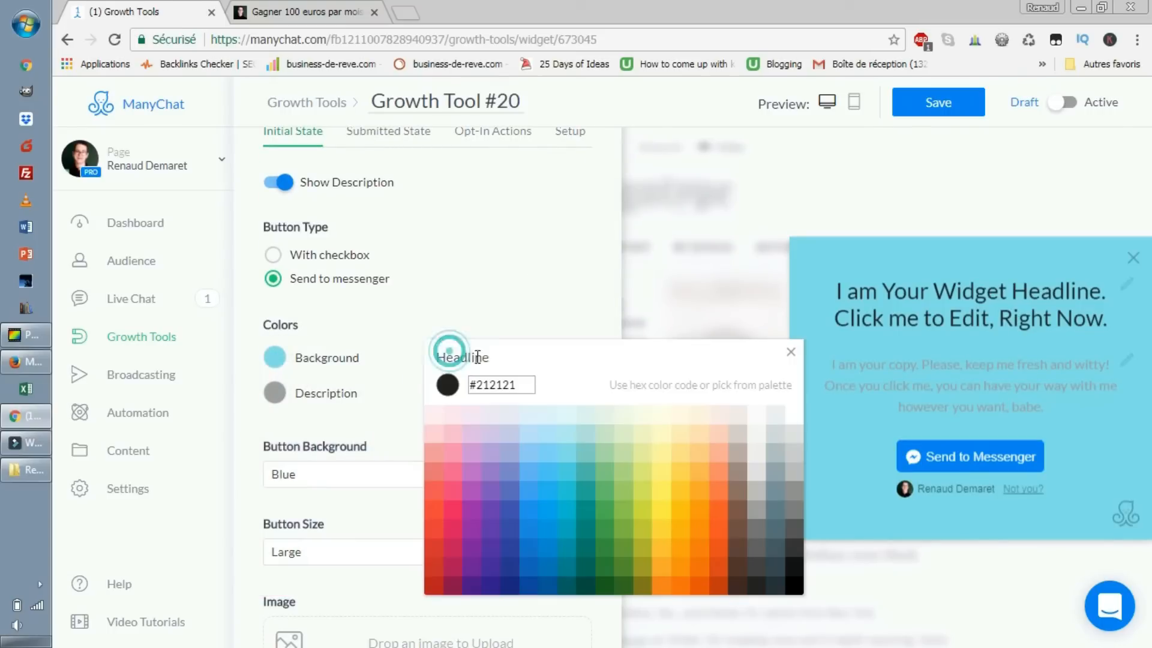
pyautogui.click(560, 472)
pyautogui.click(442, 511)
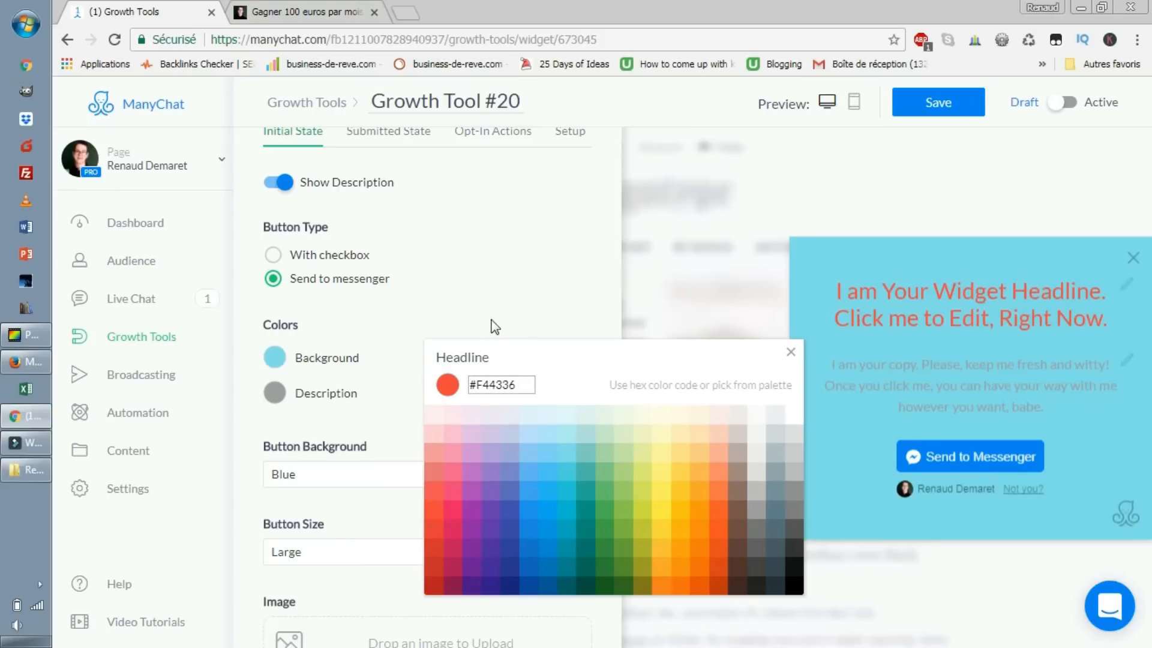
pyautogui.click(516, 286)
# - Set the slide-in's description text color to a light orange from the palette
pyautogui.click(277, 393)
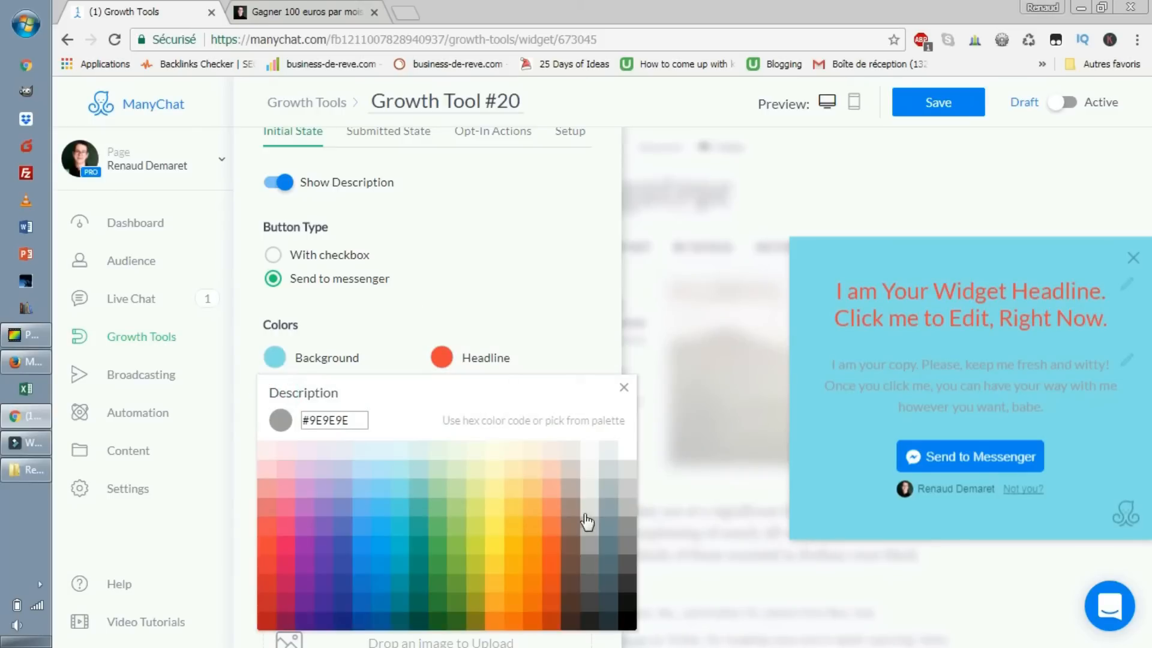
pyautogui.click(528, 510)
pyautogui.click(534, 298)
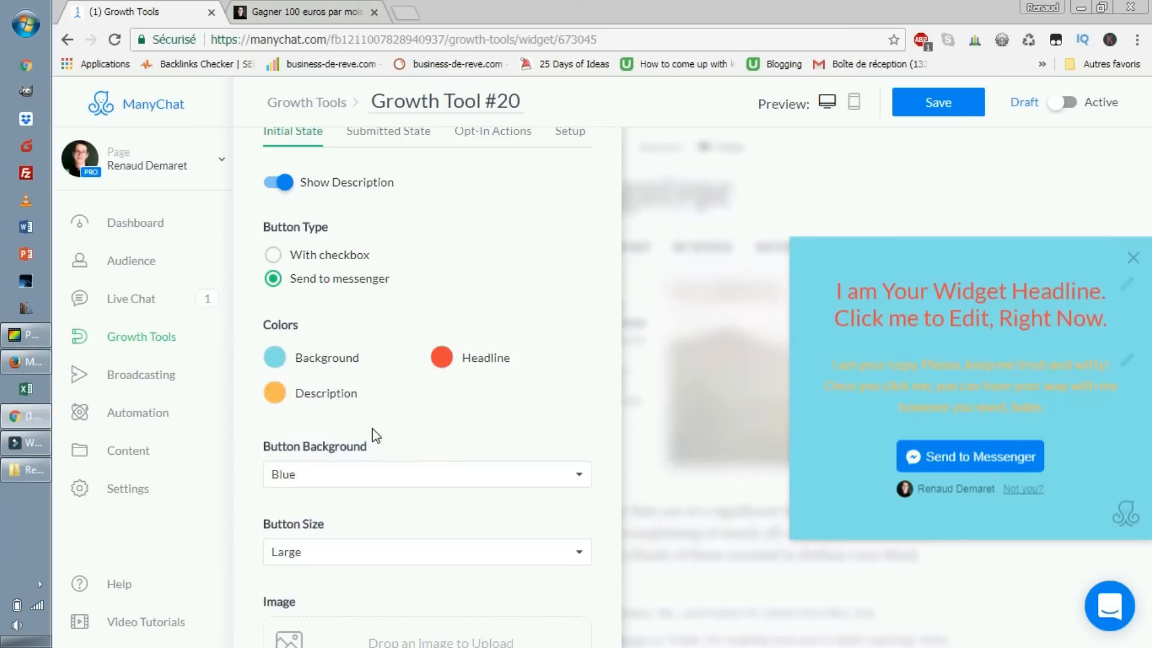
# - Change the slide-in's background to a near-white shade and its headline color to #111111
pyautogui.click(274, 358)
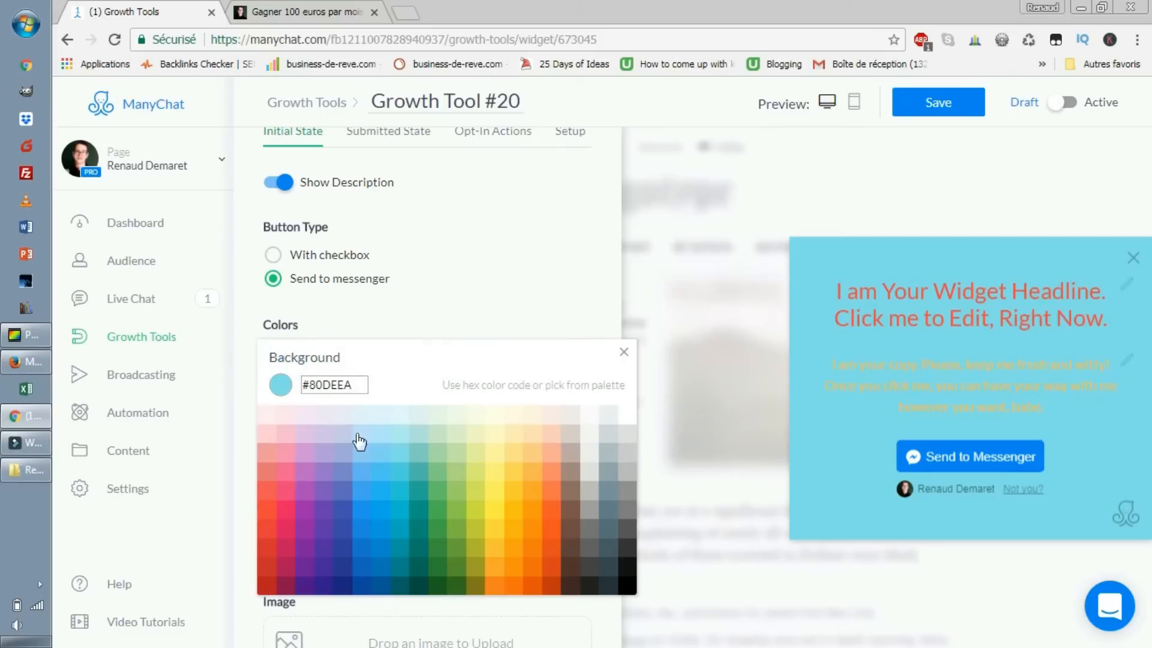
pyautogui.click(593, 424)
pyautogui.click(513, 297)
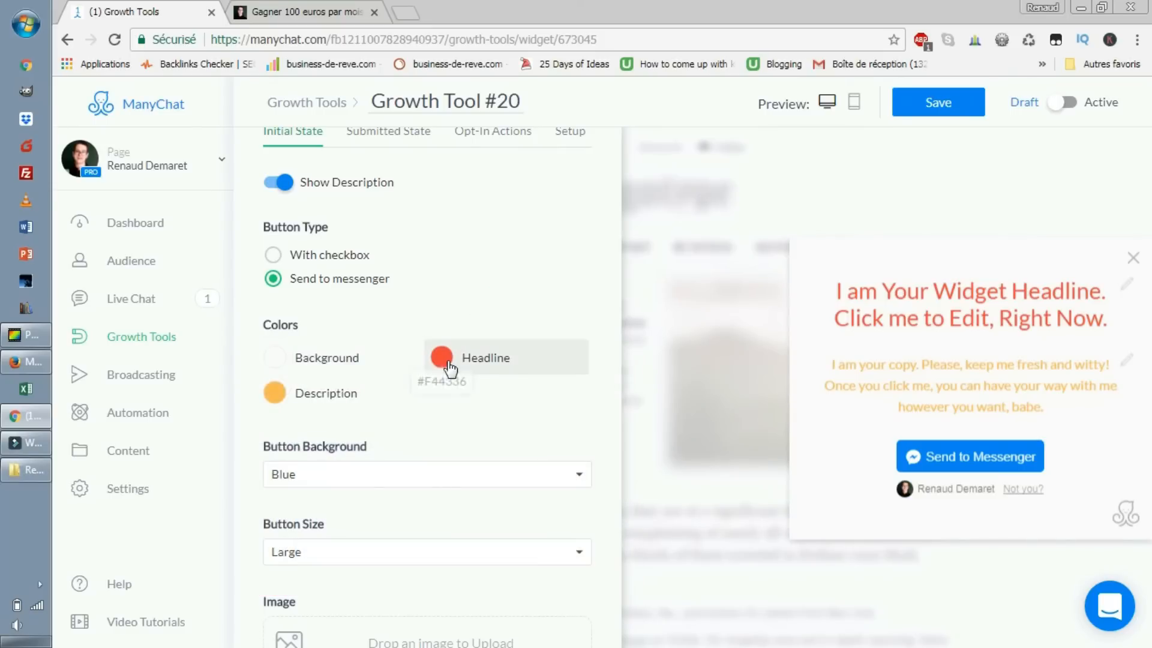
pyautogui.click(449, 365)
pyautogui.click(791, 560)
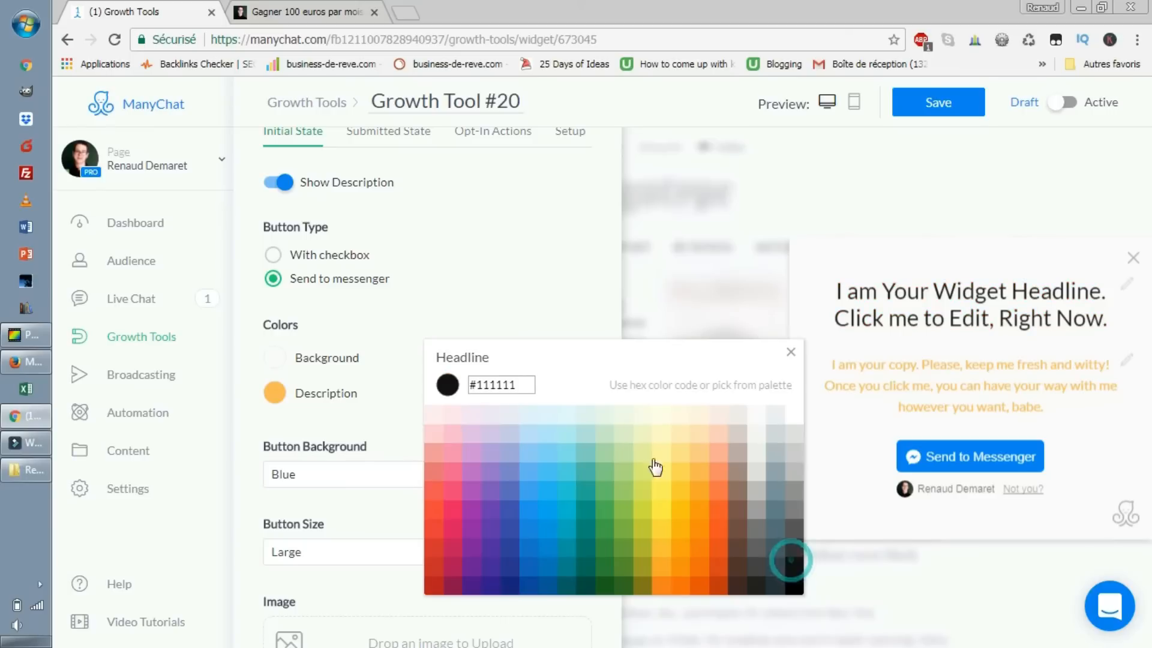
pyautogui.click(412, 408)
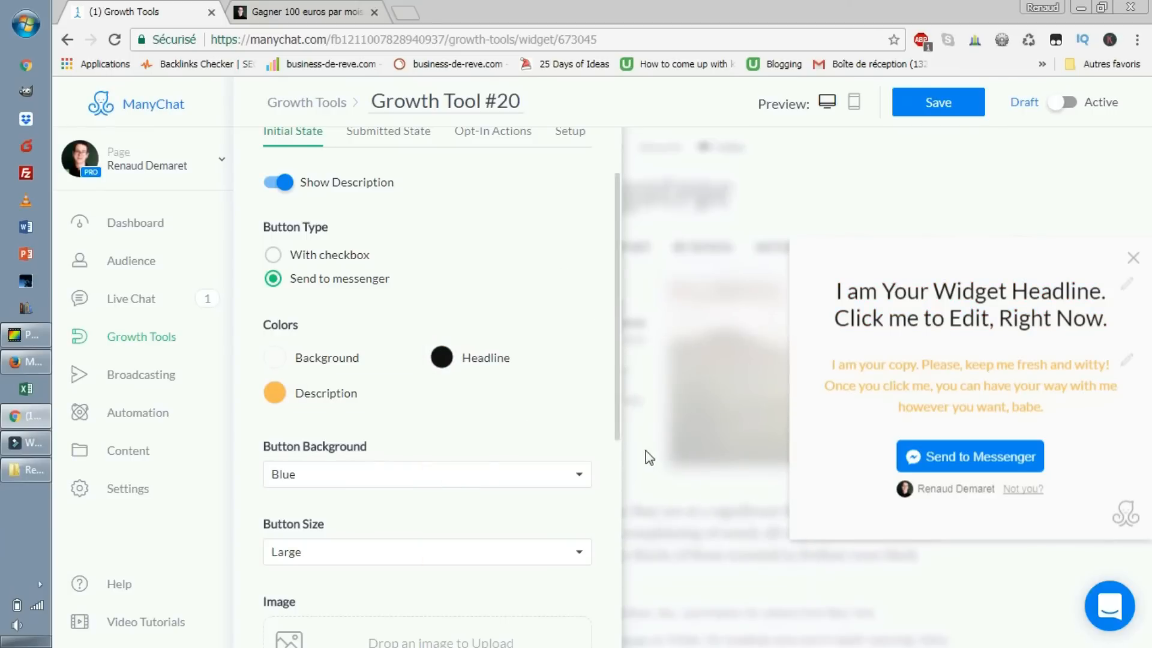
# - Upload the 20premeirespositions PNG from the desktop as the slide-in's image
pyautogui.scroll(-3, 394, 391)
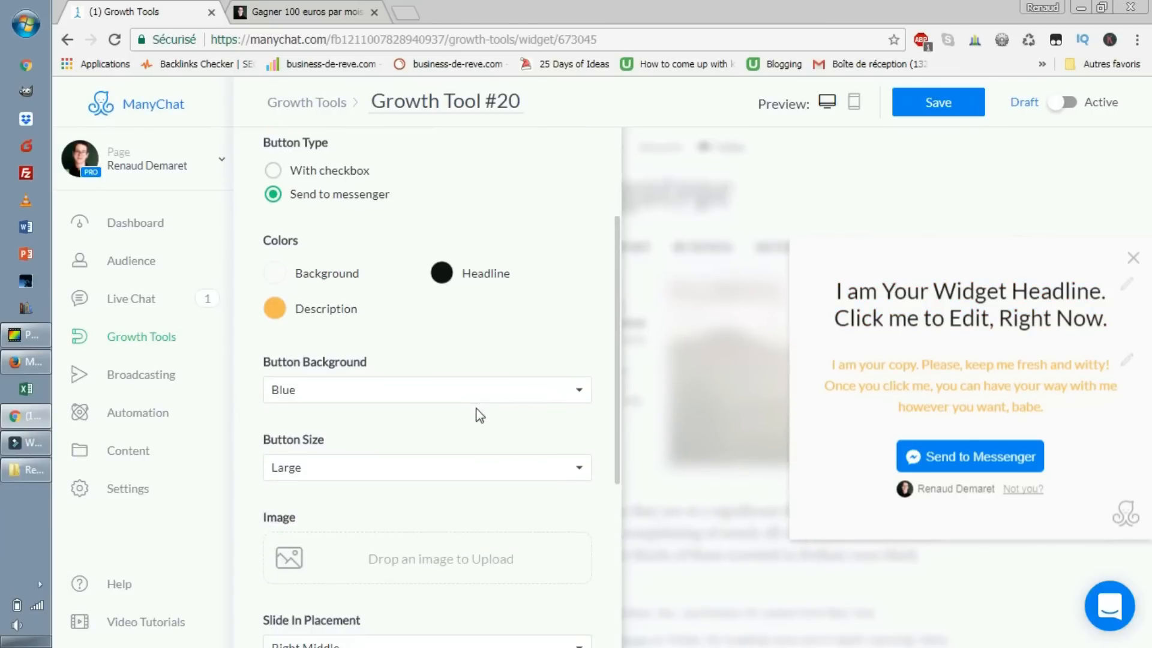
pyautogui.click(300, 477)
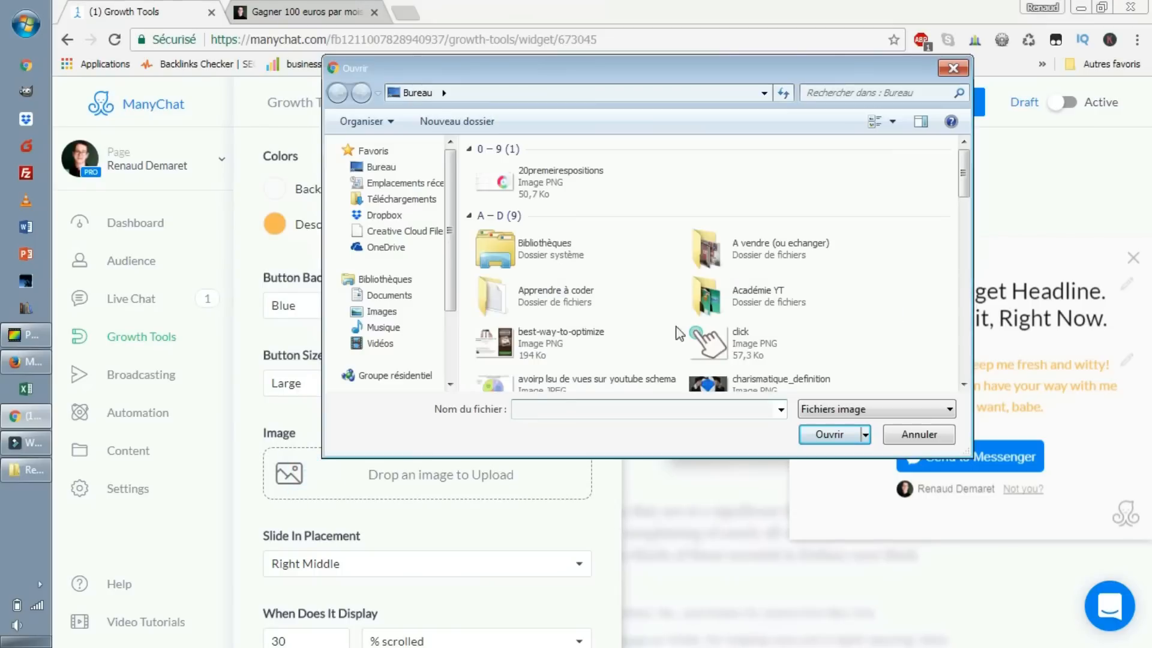
pyautogui.click(593, 191)
pyautogui.click(810, 434)
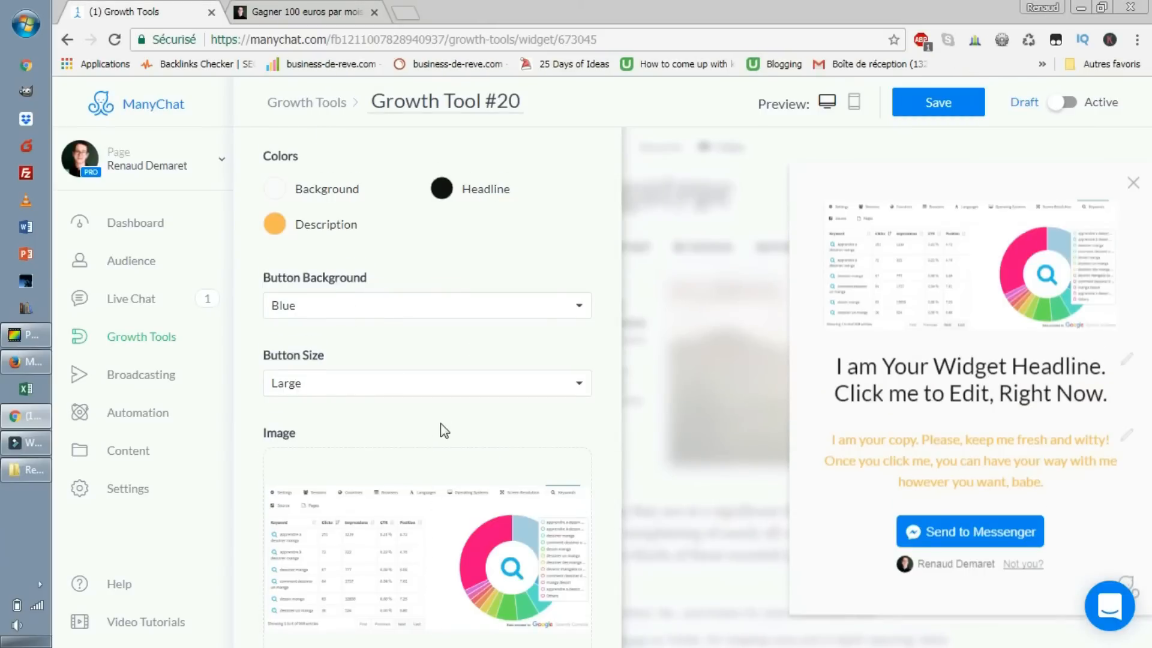
# - Compare the Above Description and Below Description image placements, and leave the image set to Above Description
pyautogui.scroll(-4, 444, 431)
pyautogui.click(390, 477)
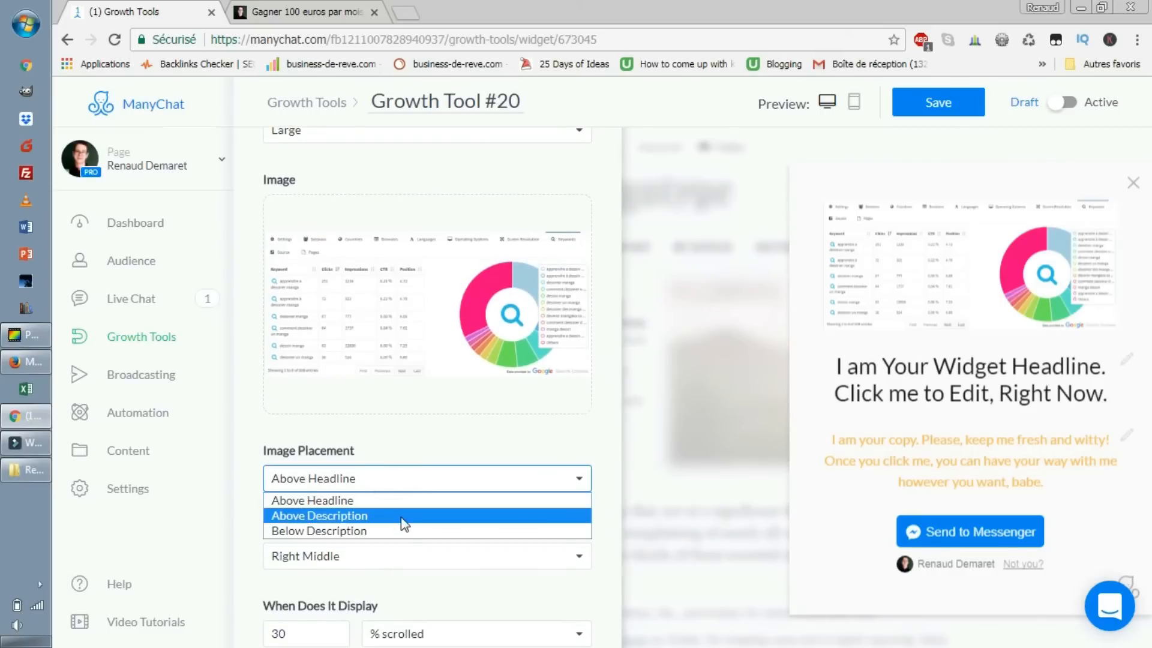
pyautogui.click(404, 516)
pyautogui.click(408, 478)
pyautogui.click(404, 531)
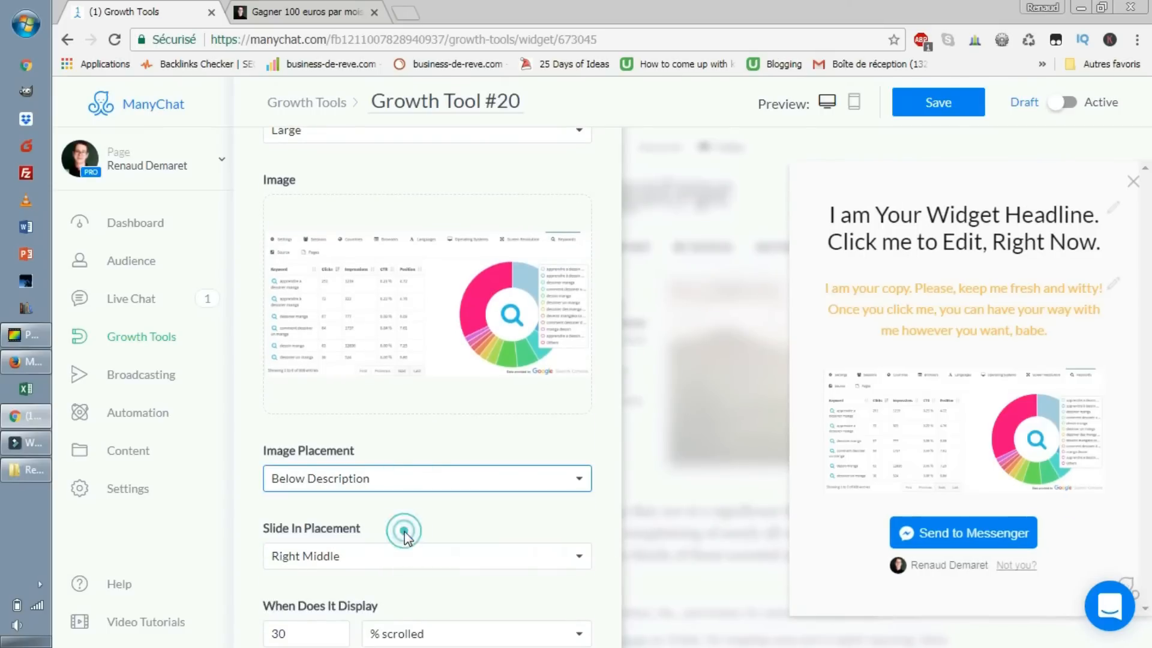
pyautogui.click(447, 481)
pyautogui.click(445, 514)
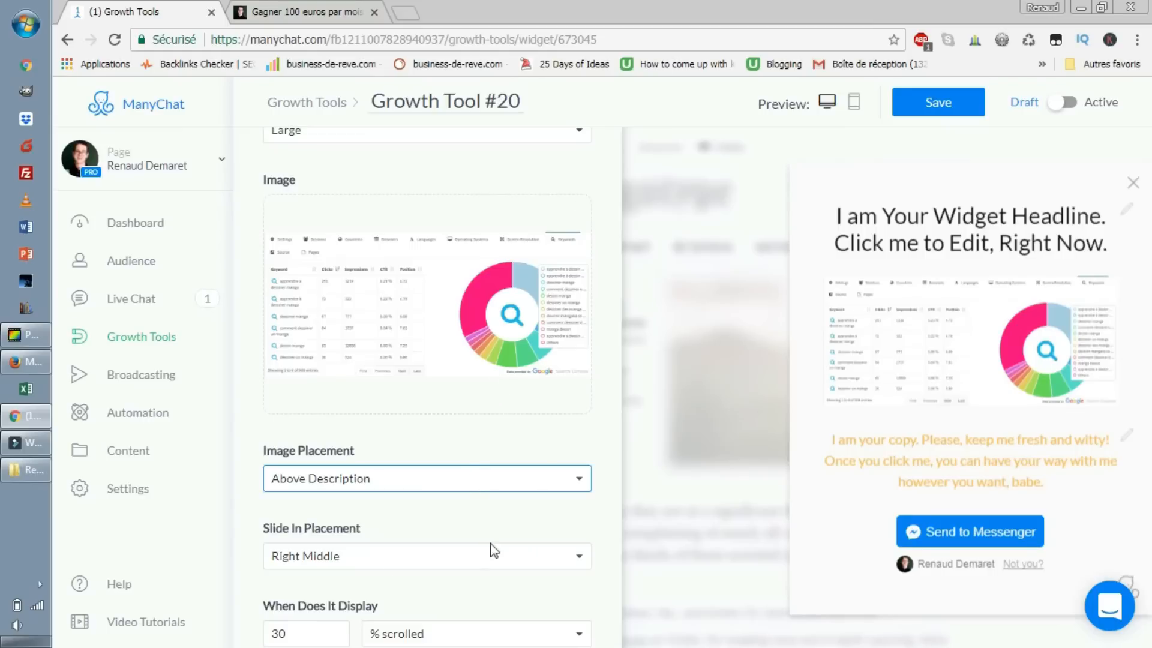
# - Preview the slide-in at Left Top and Right Bottom, and set its placement to Left Middle
pyautogui.click(424, 558)
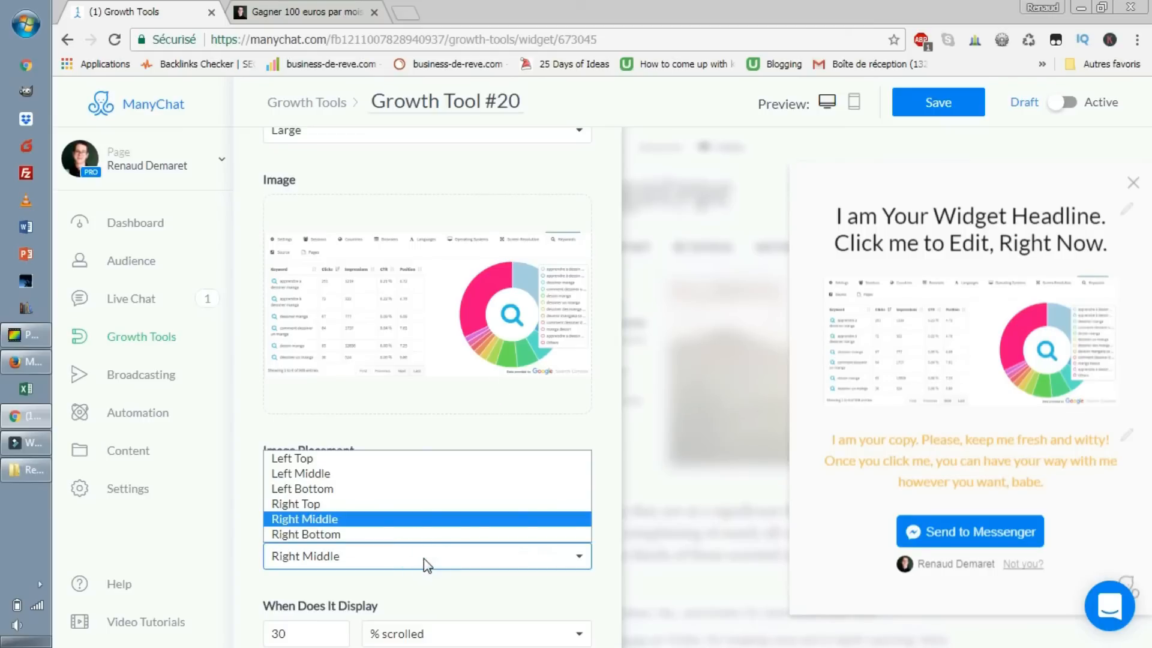
pyautogui.click(368, 459)
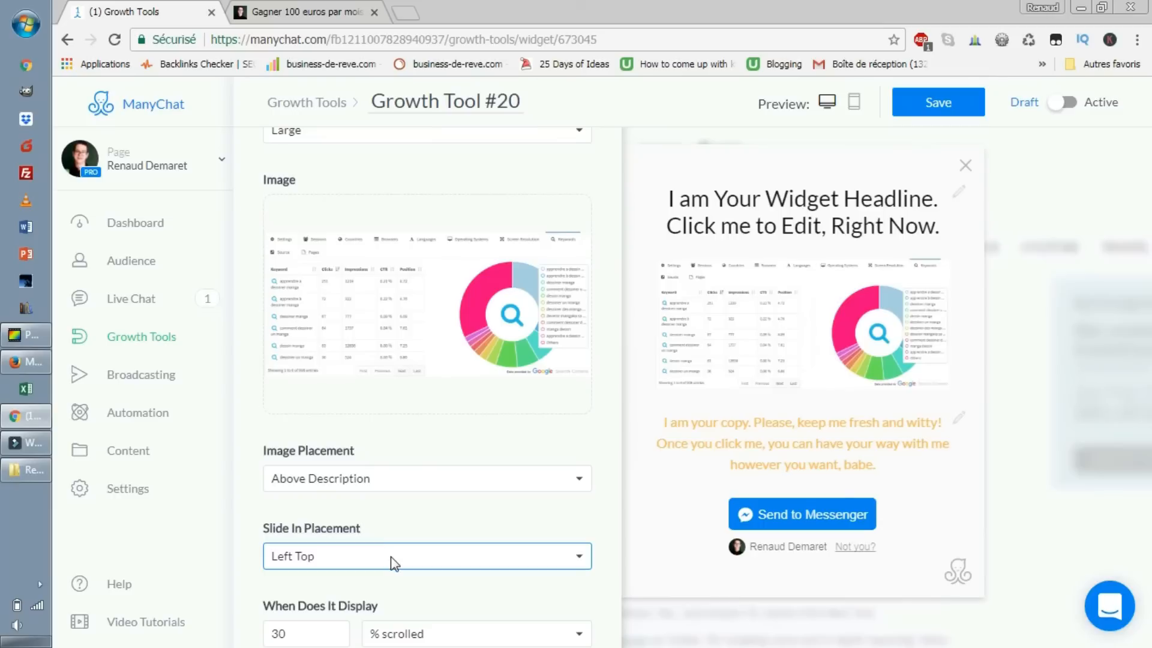
pyautogui.click(394, 563)
pyautogui.click(379, 534)
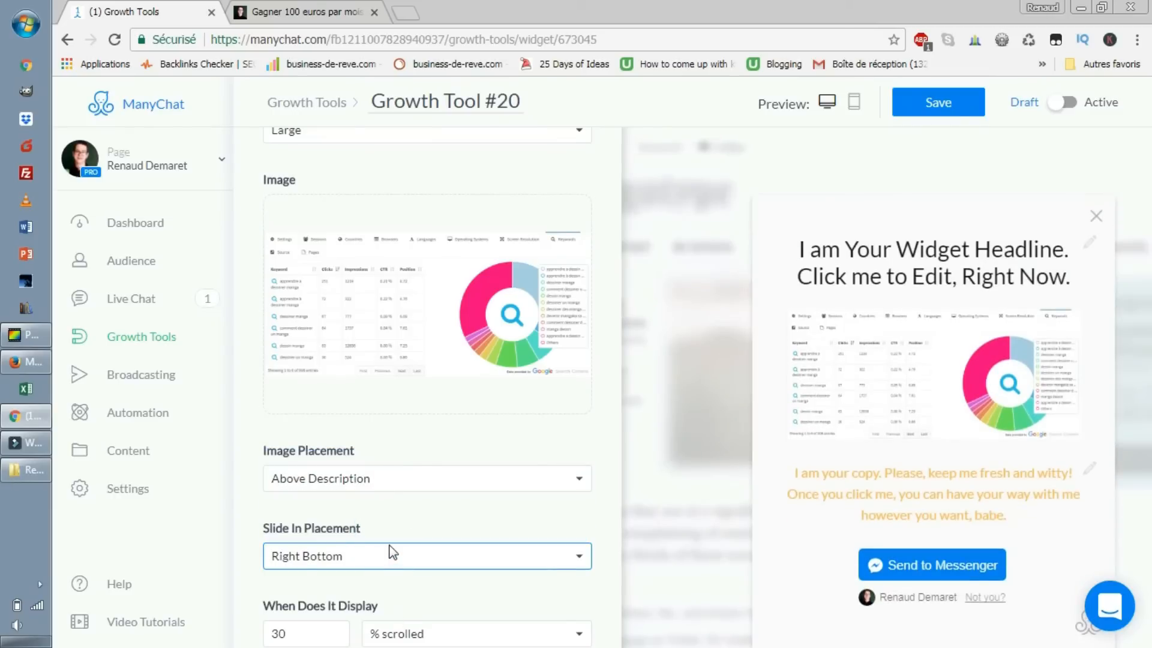
pyautogui.click(393, 553)
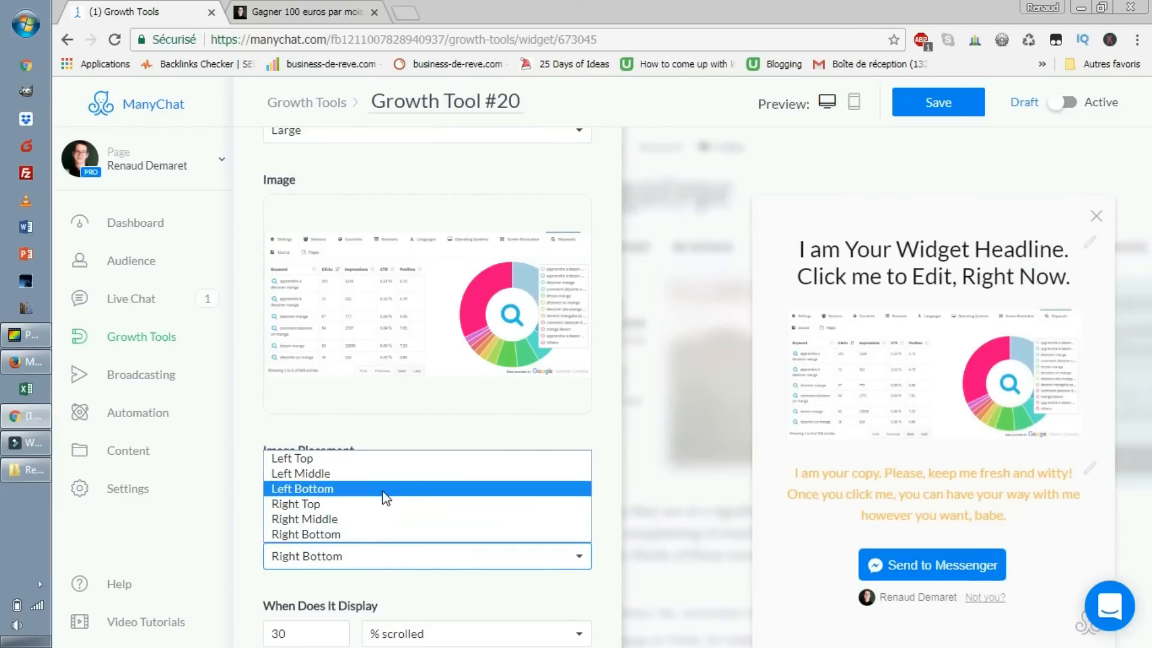
pyautogui.click(387, 474)
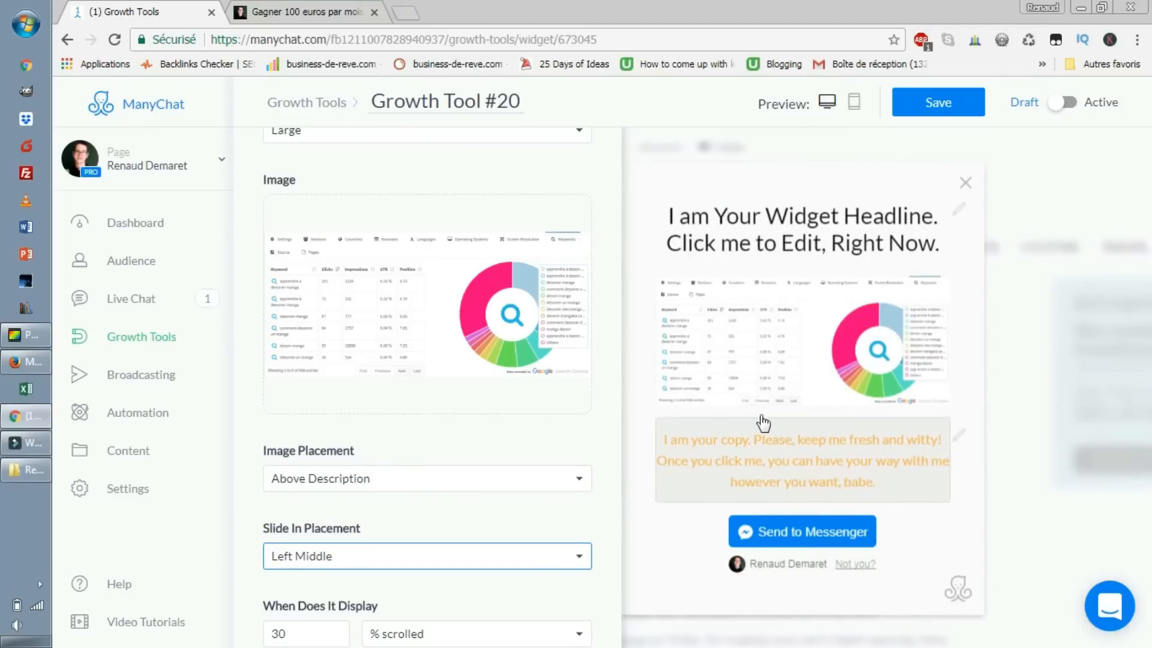
# - Try the Exit intent and Seconds have passed display triggers for the slide-in, and return the trigger to % scrolled
pyautogui.scroll(-3, 399, 398)
pyautogui.scroll(-1, 517, 390)
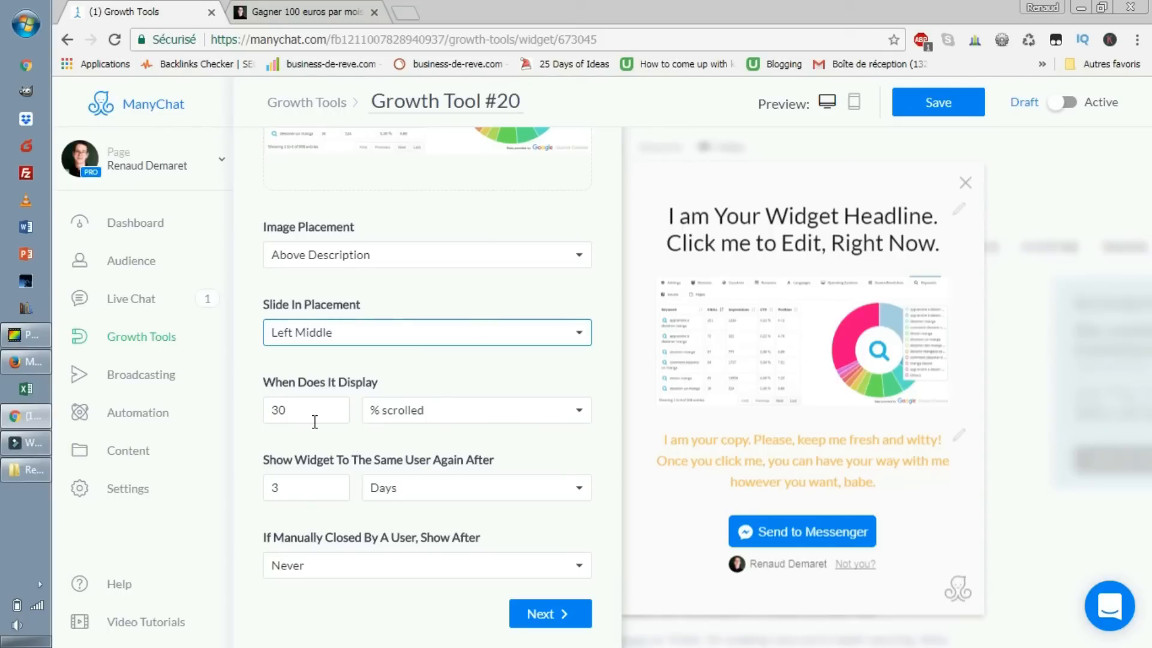
pyautogui.click(405, 403)
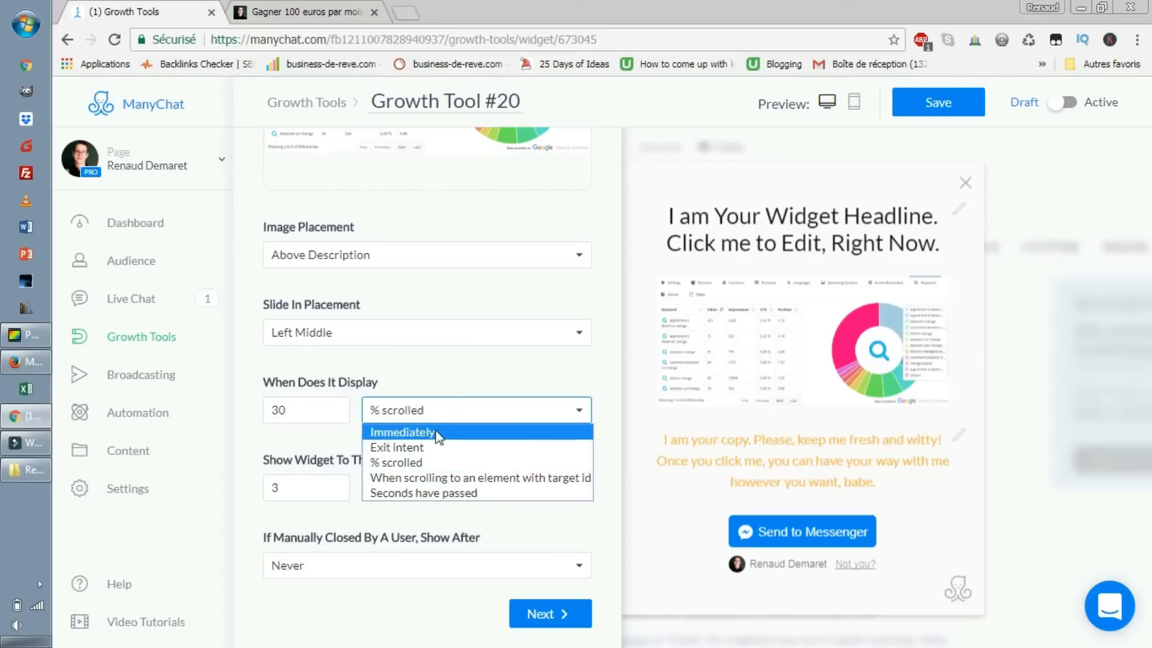
pyautogui.click(432, 447)
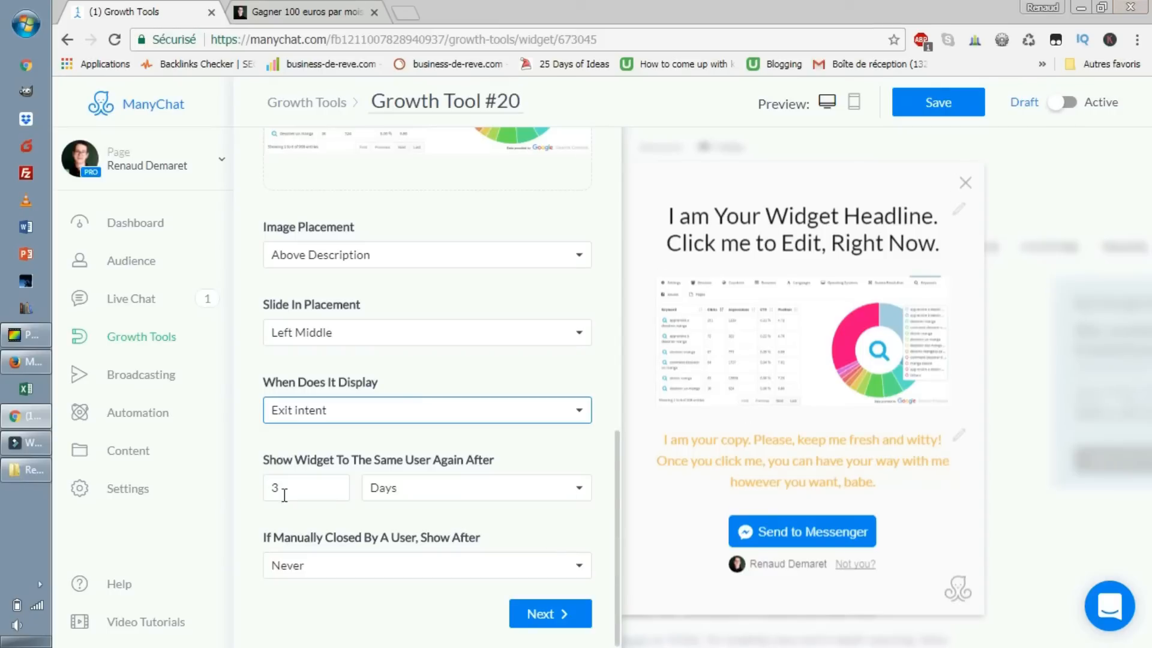
pyautogui.click(365, 410)
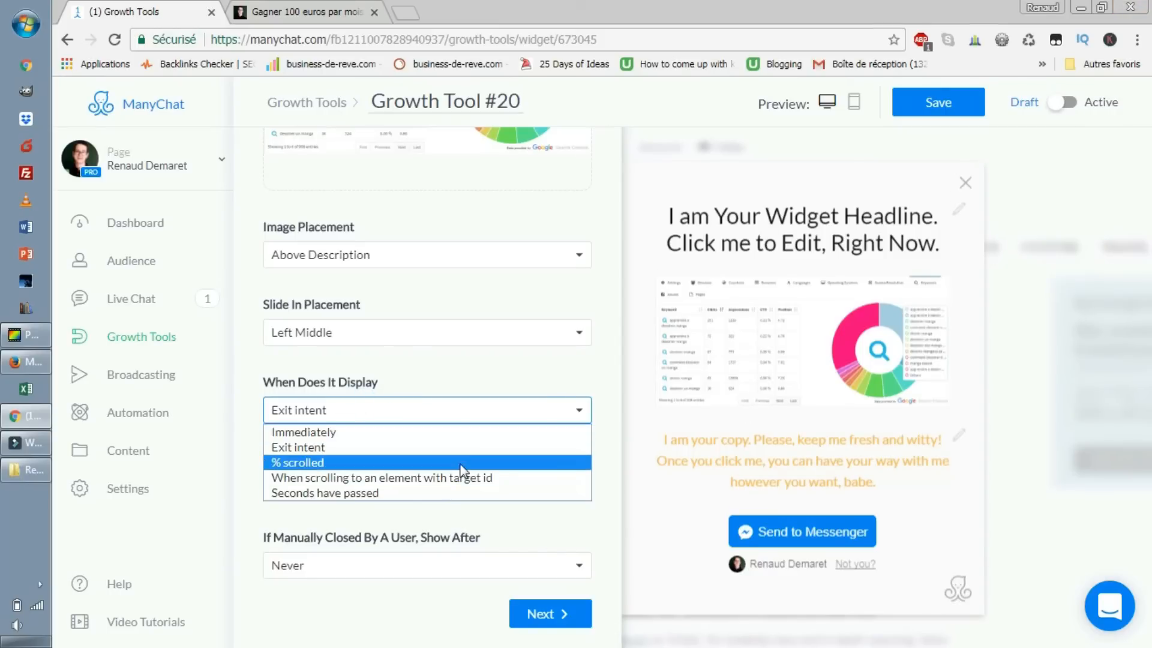
pyautogui.click(444, 492)
pyautogui.click(488, 414)
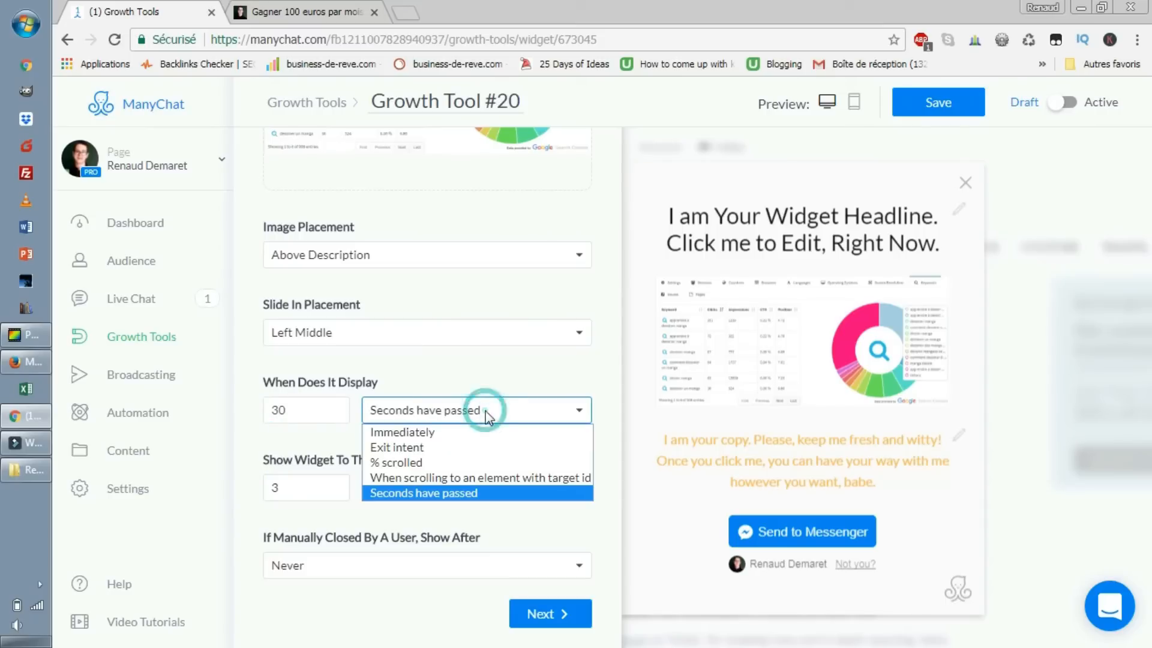
pyautogui.click(511, 466)
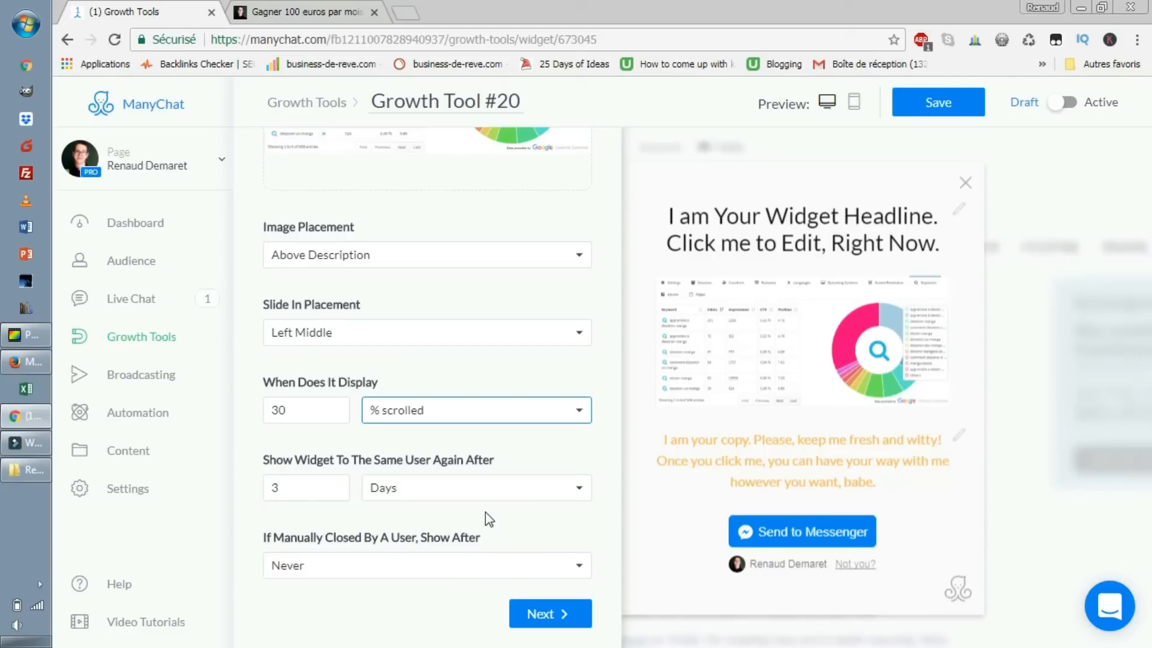
# - Set the slide-in to Always show again after a user closes it manually
pyautogui.click(331, 490)
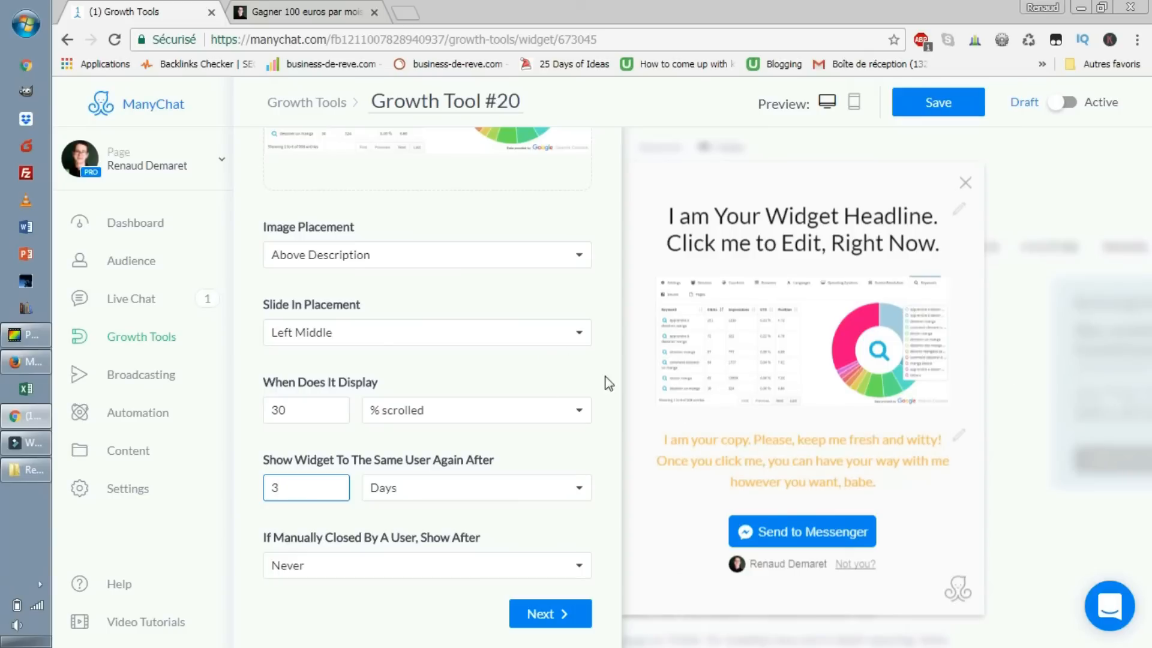
pyautogui.click(412, 563)
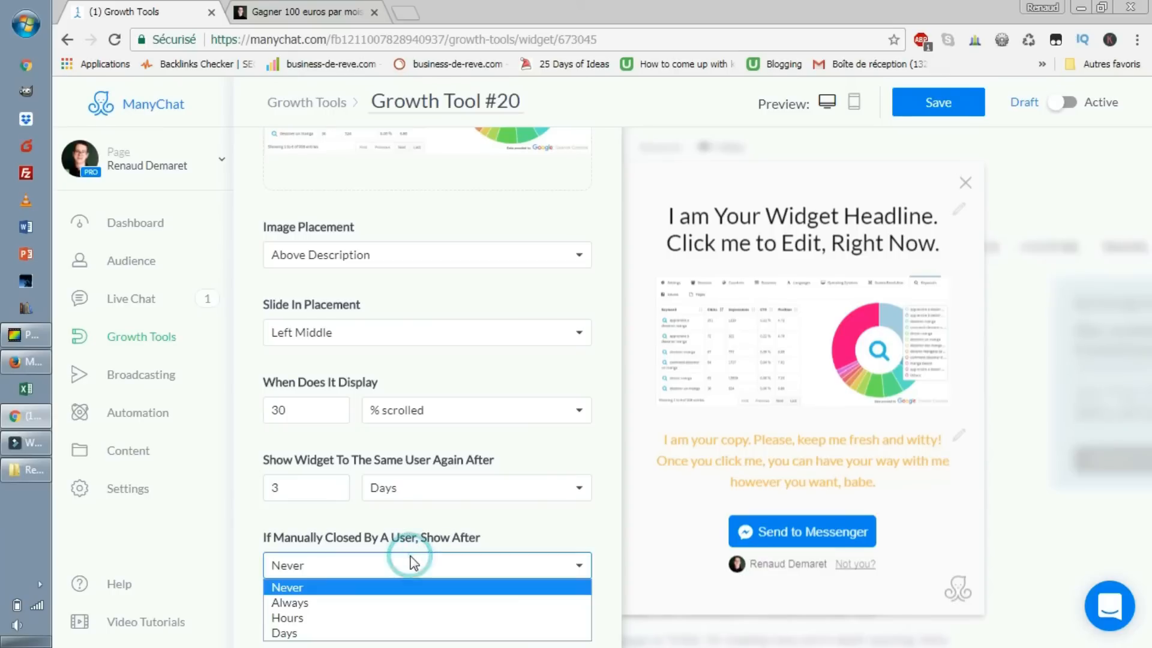
pyautogui.click(418, 601)
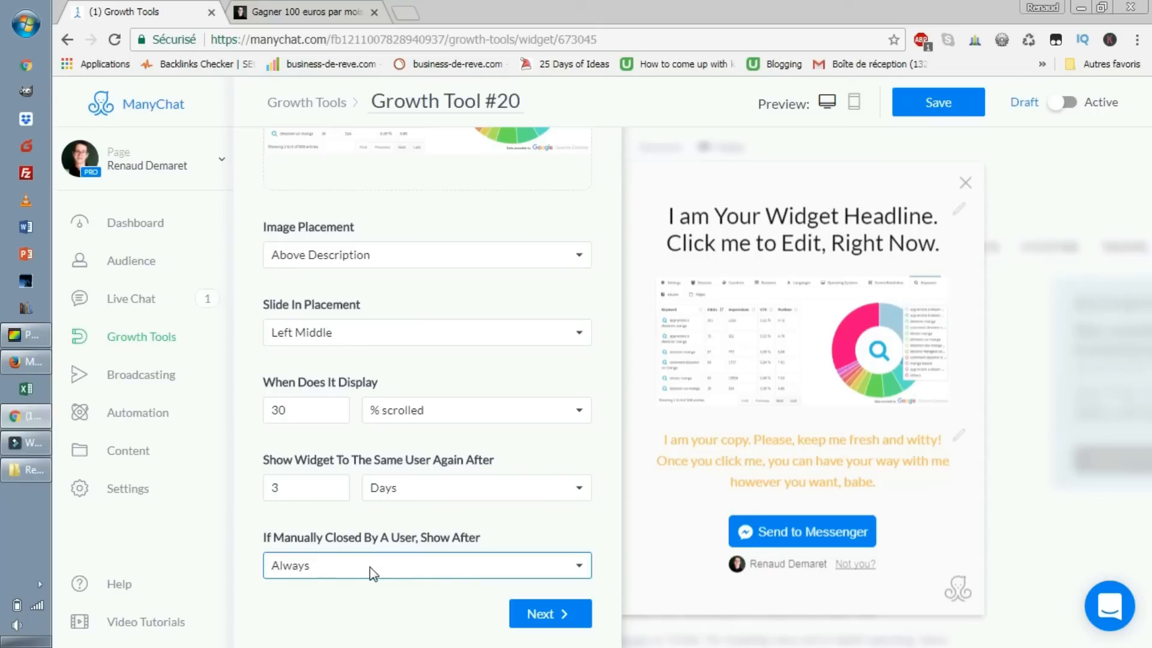
pyautogui.moveTo(520, 538); pyautogui.dragTo(313, 538)
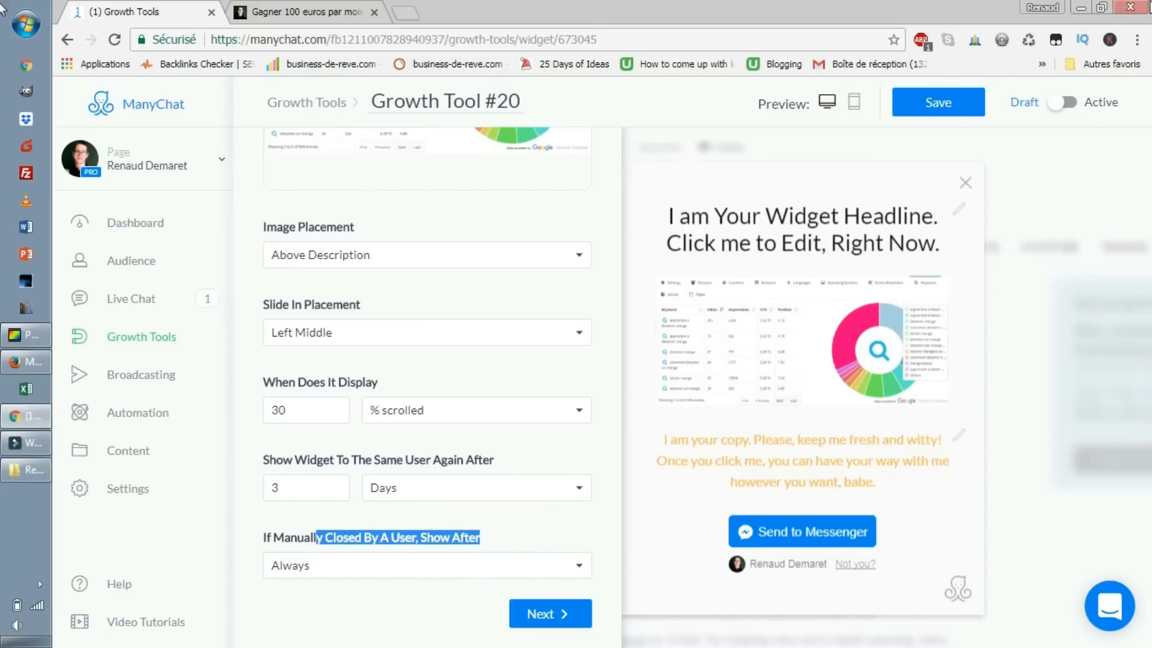
pyautogui.click(382, 568)
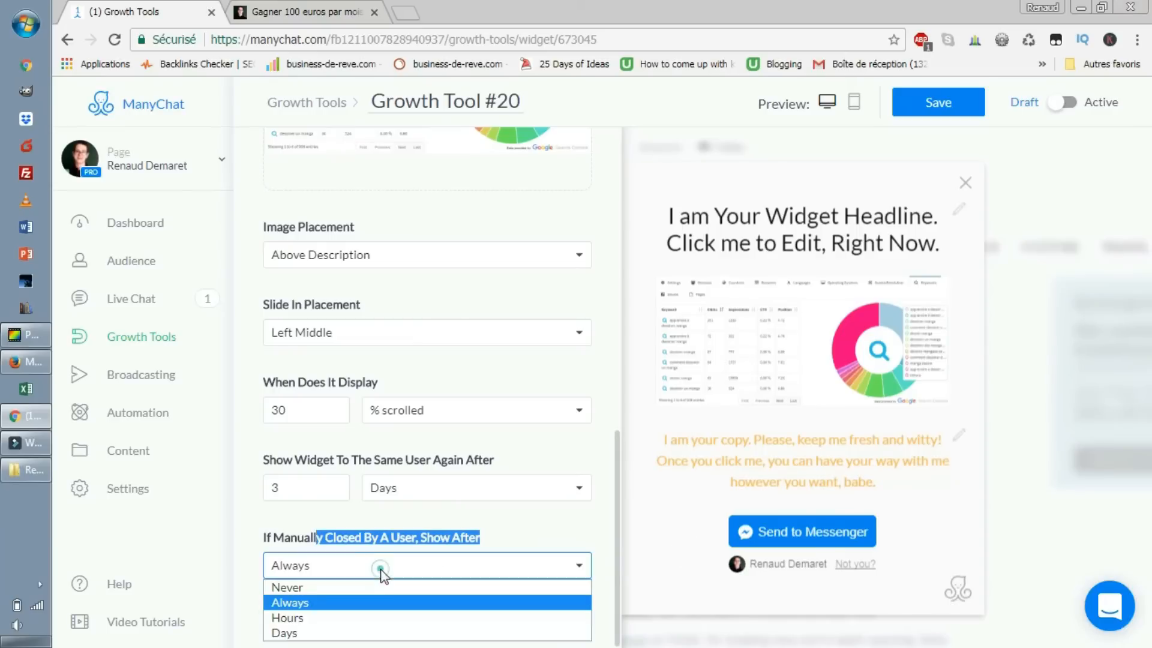
pyautogui.click(380, 569)
pyautogui.click(517, 530)
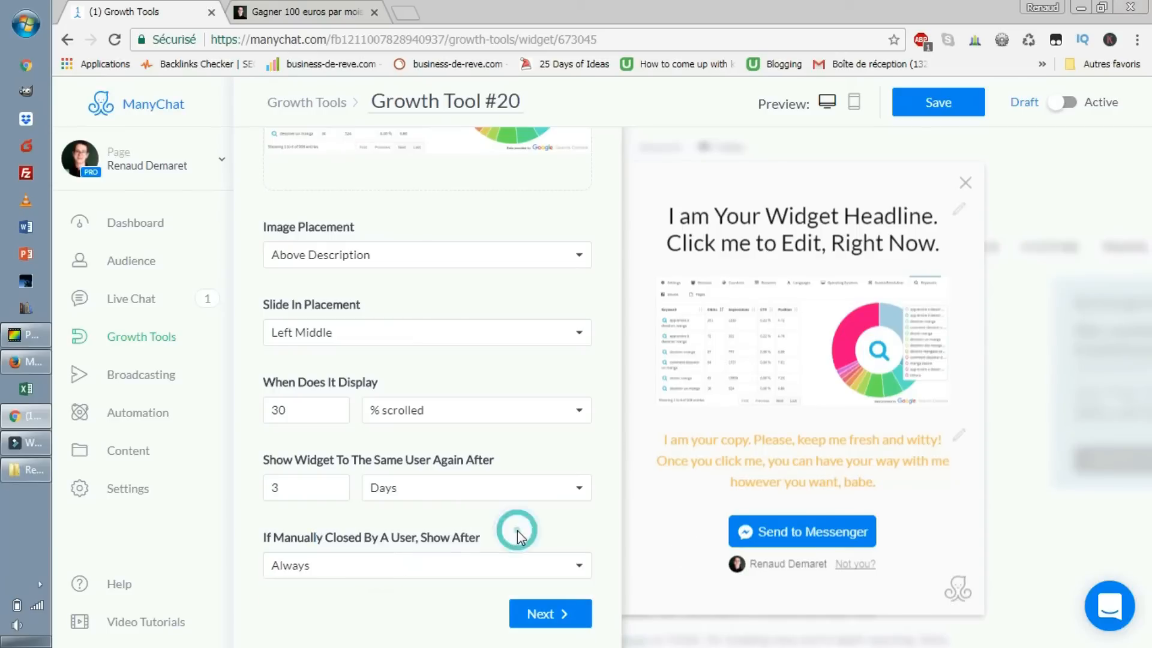
# - Examine how the live slide-in stays over the 100 euros par mois article while the page scrolls, and close it
pyautogui.click(340, 17)
pyautogui.scroll(-5, 676, 407)
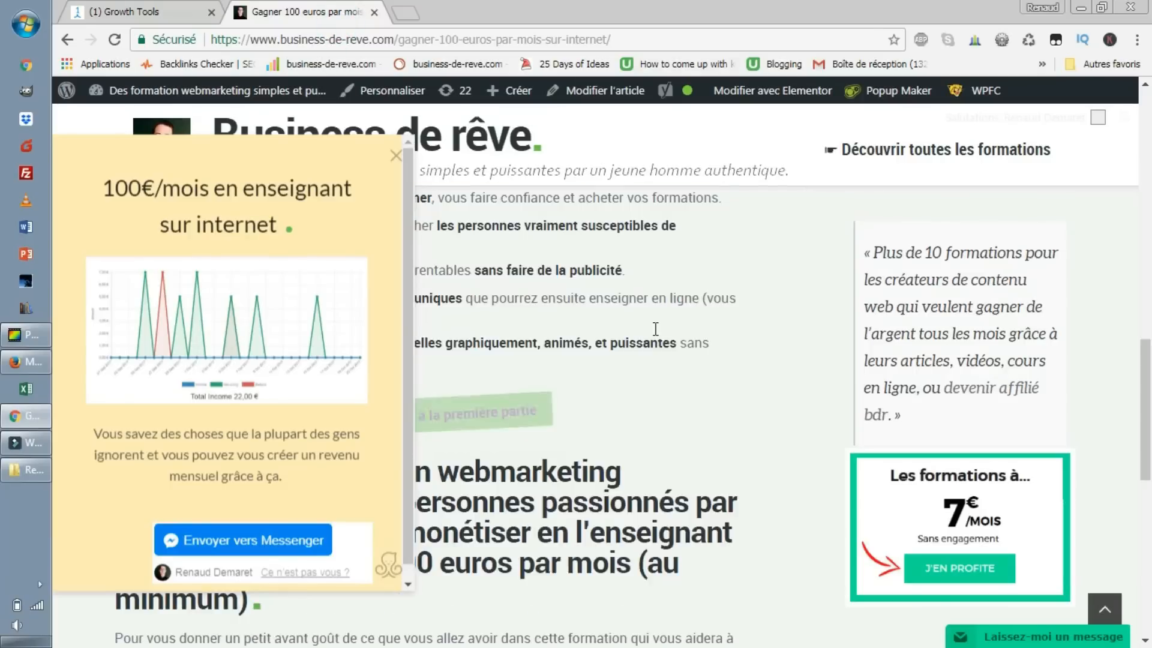
pyautogui.scroll(5, 682, 408)
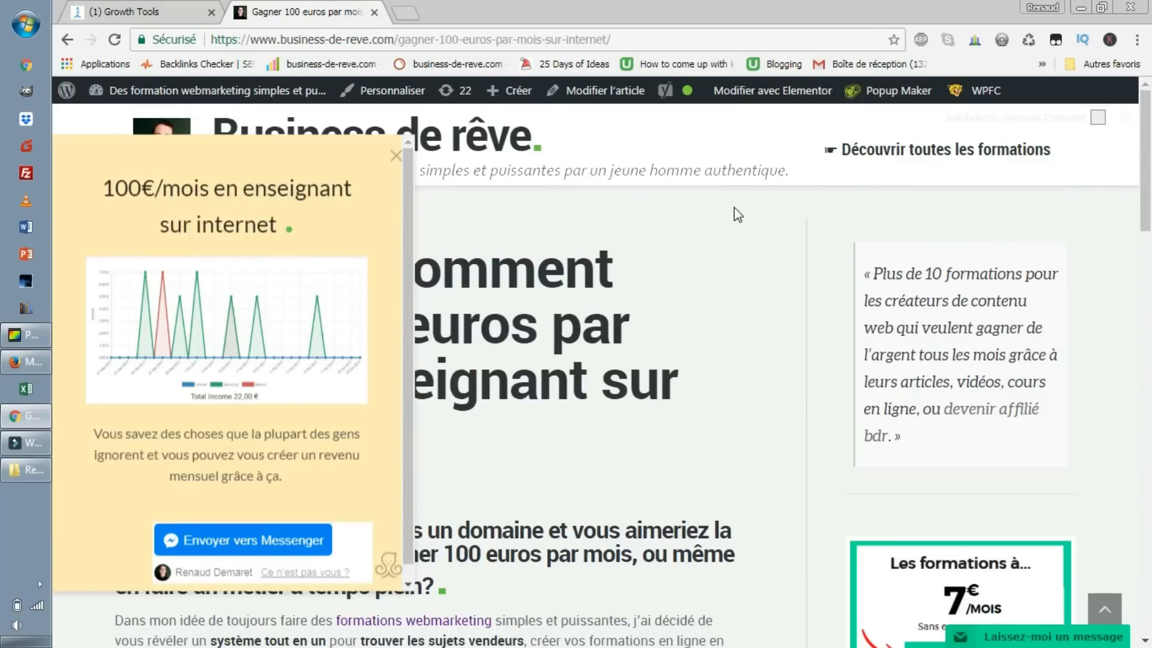
pyautogui.scroll(-10, 648, 456)
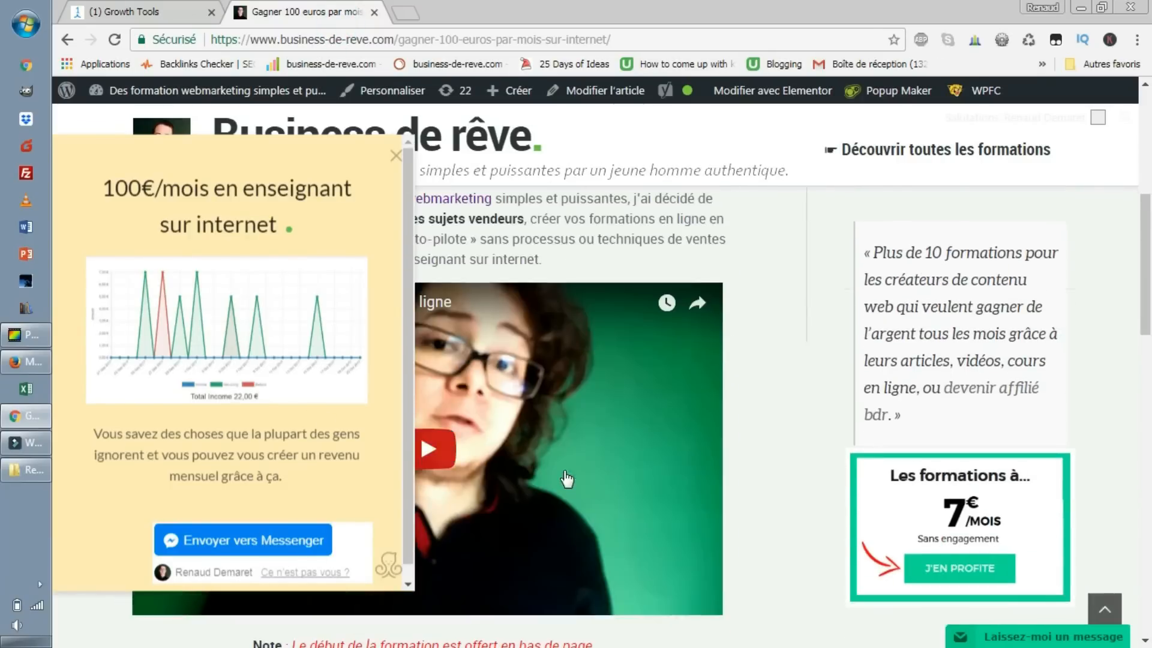
pyautogui.scroll(10, 649, 451)
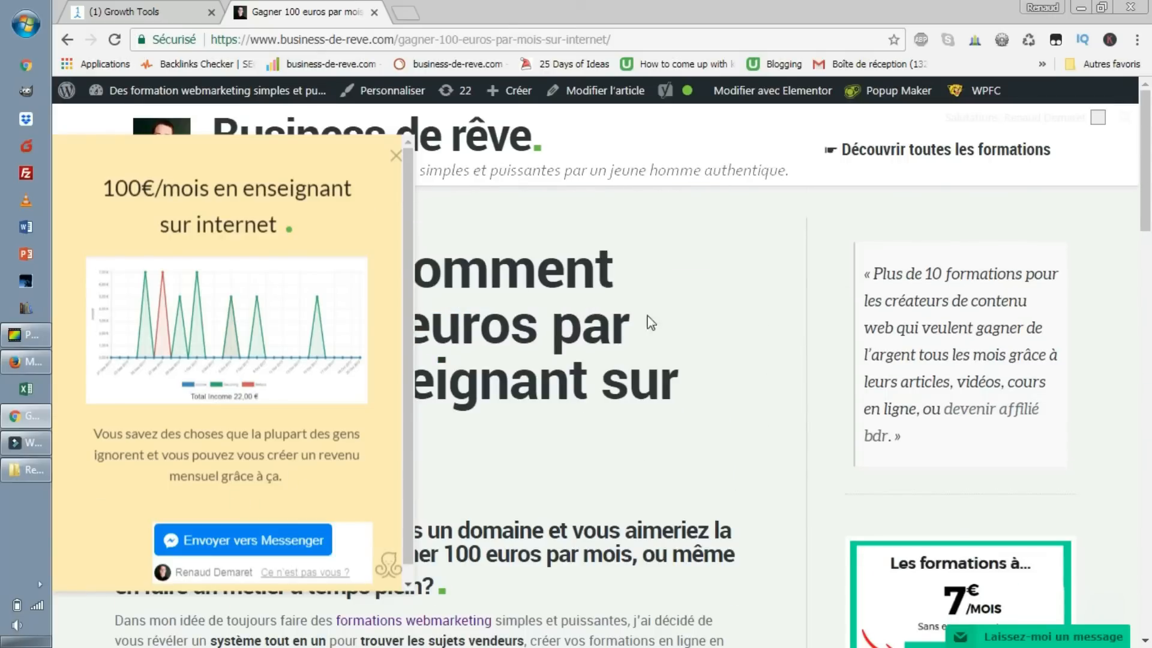
pyautogui.scroll(-15, 650, 322)
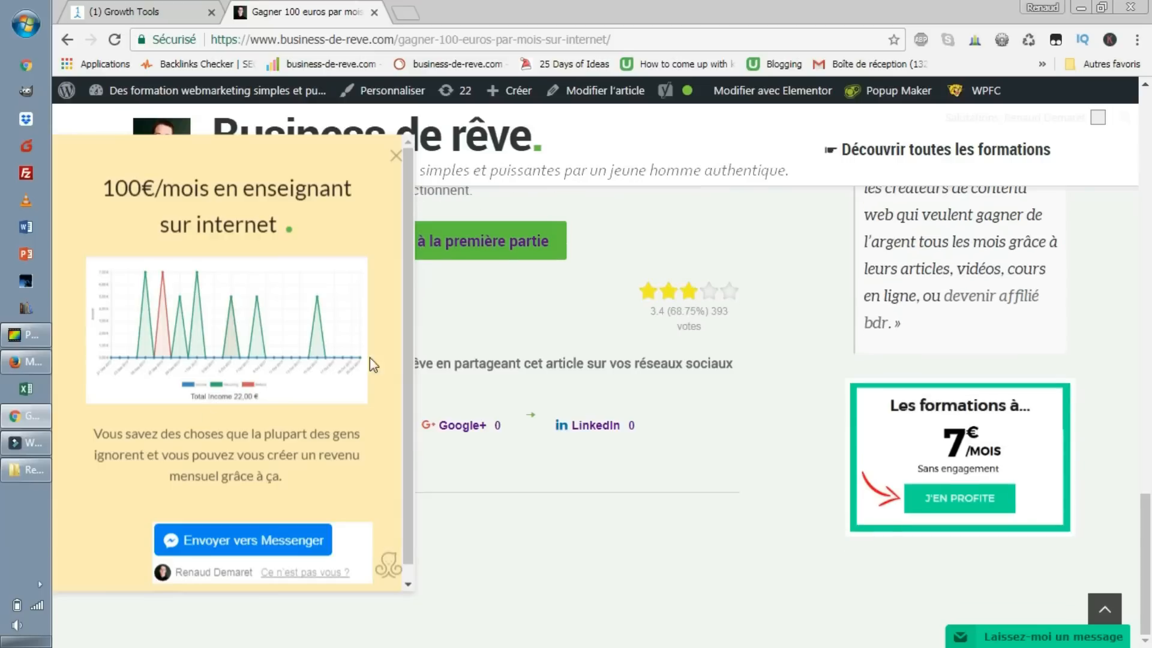
pyautogui.scroll(3, 369, 358)
pyautogui.click(394, 156)
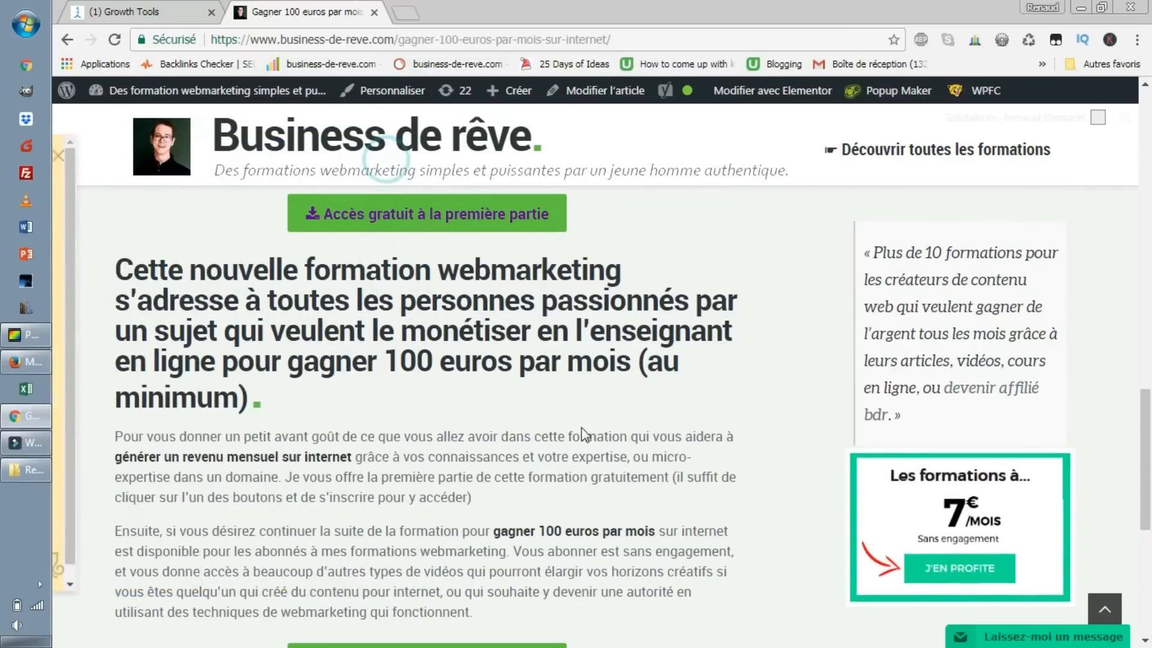
# - View the article's email opt-in form for free access to the first part, and close it without submitting
pyautogui.scroll(-8, 582, 433)
pyautogui.scroll(8, 586, 437)
pyautogui.click(482, 214)
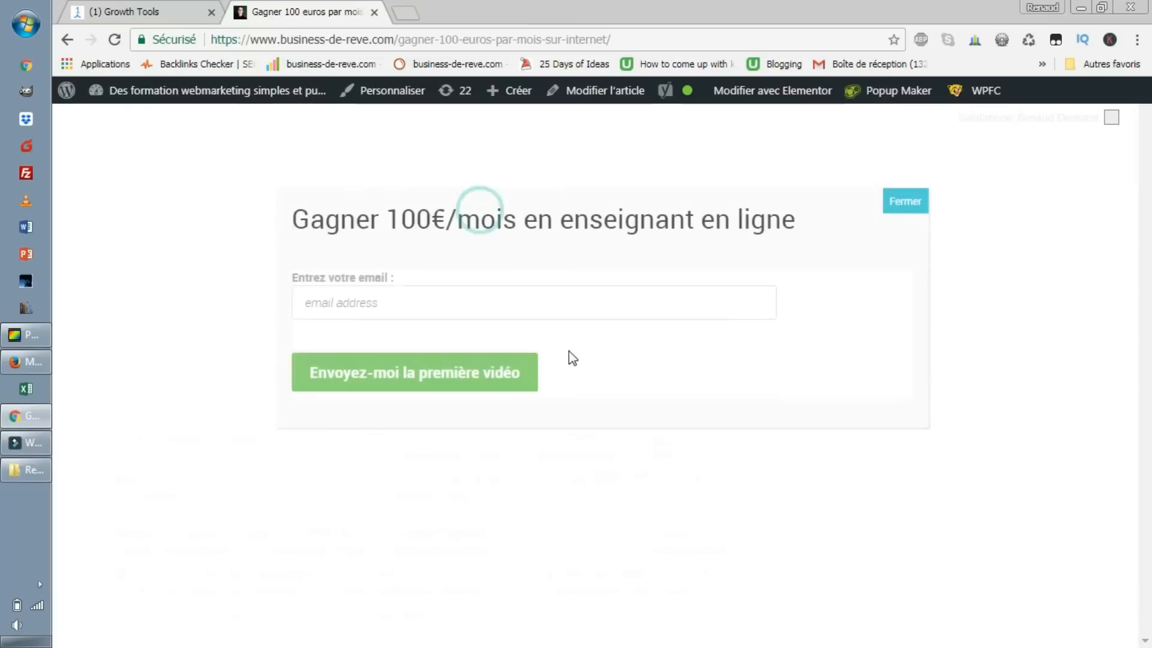
pyautogui.click(600, 305)
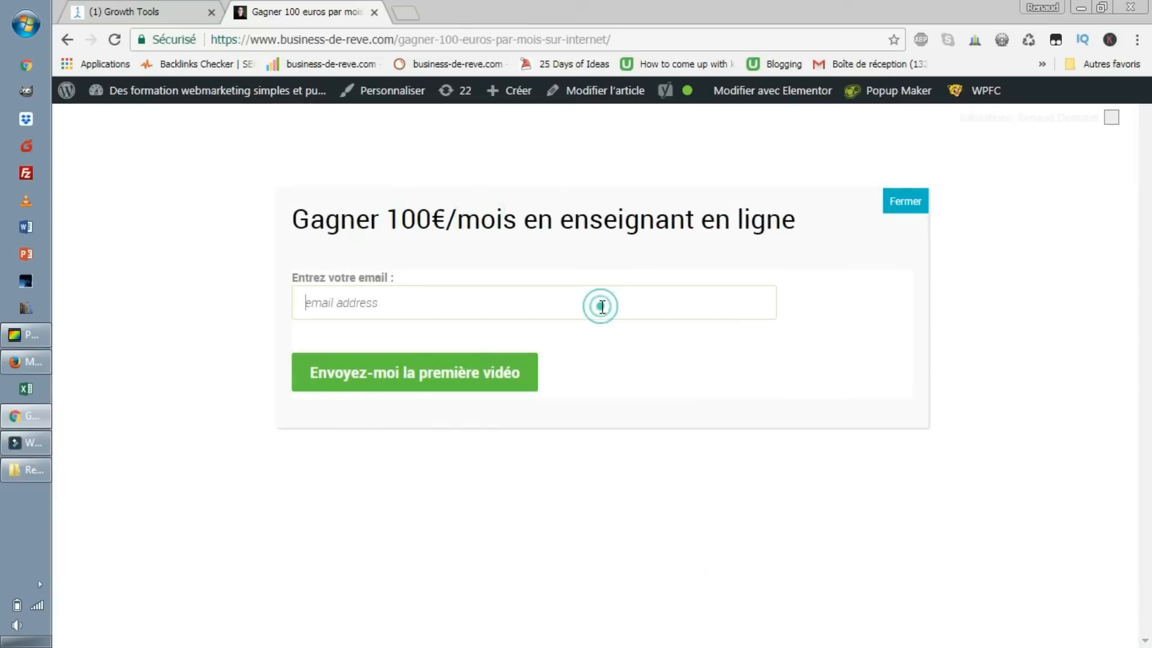
pyautogui.click(919, 205)
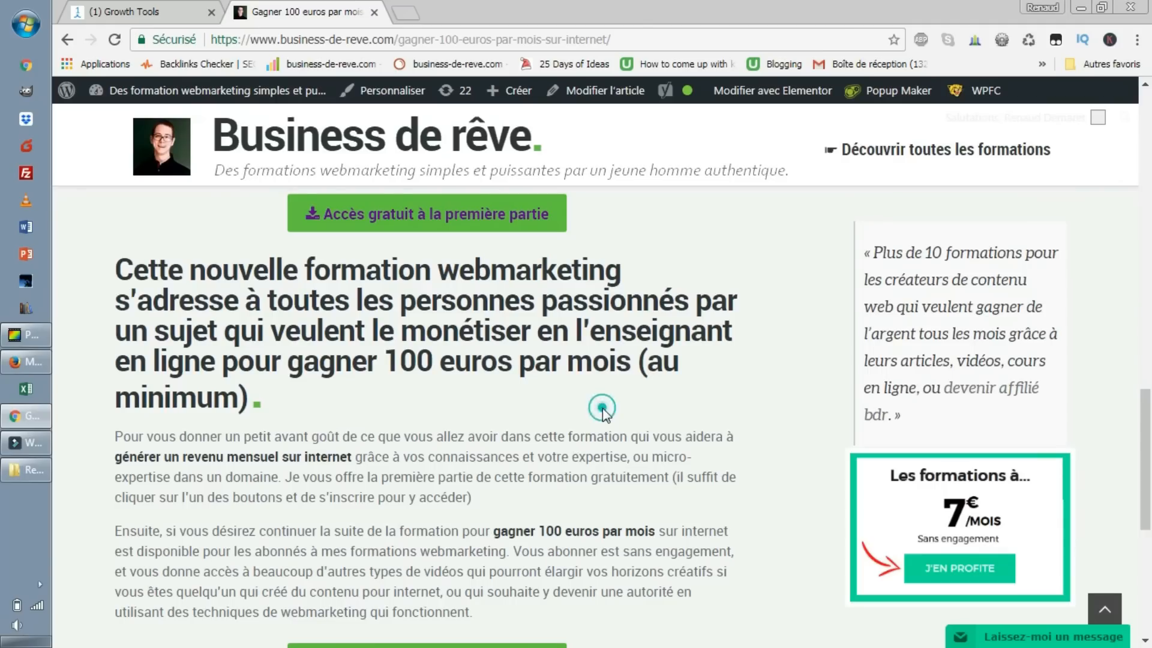
pyautogui.scroll(-5, 602, 412)
pyautogui.scroll(10, 566, 384)
# - Back in the ManyChat widget settings, set showing the widget to the same user again to Always and its display trigger to 80 % scrolled
pyautogui.click(187, 13)
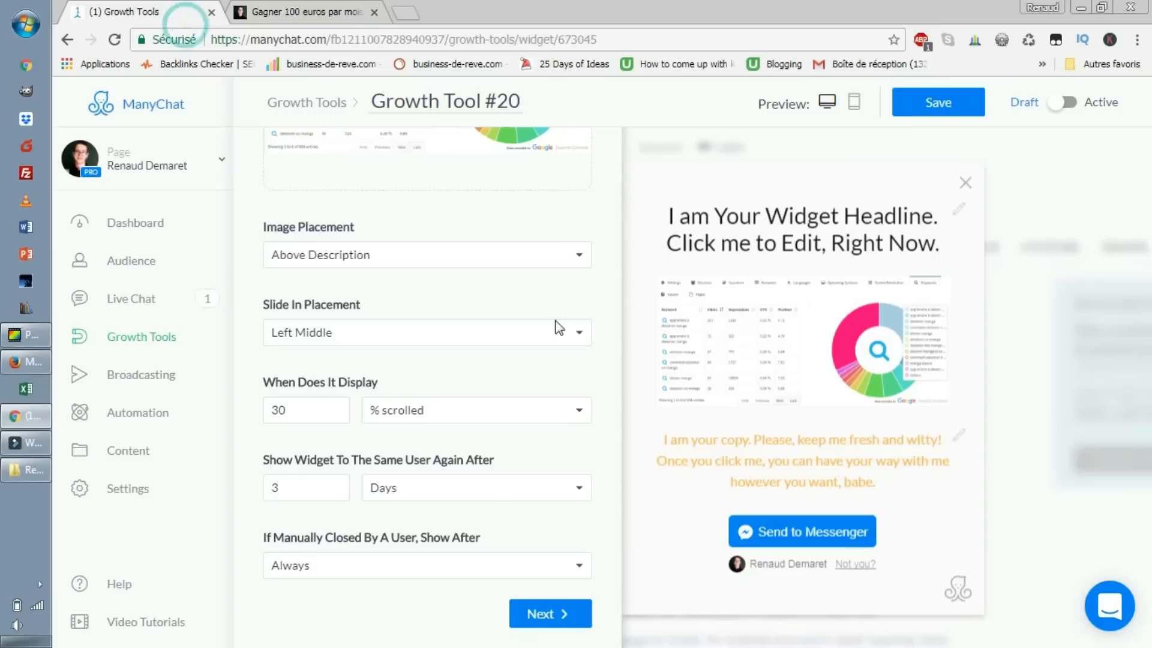
pyautogui.click(331, 482)
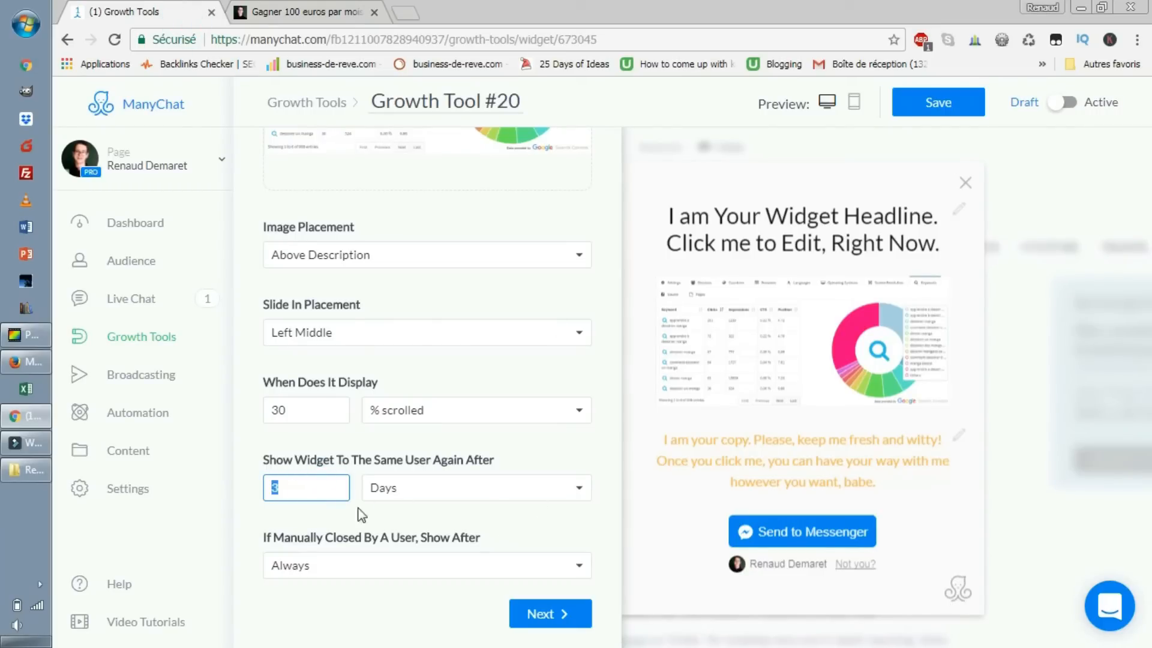
pyautogui.click(462, 487)
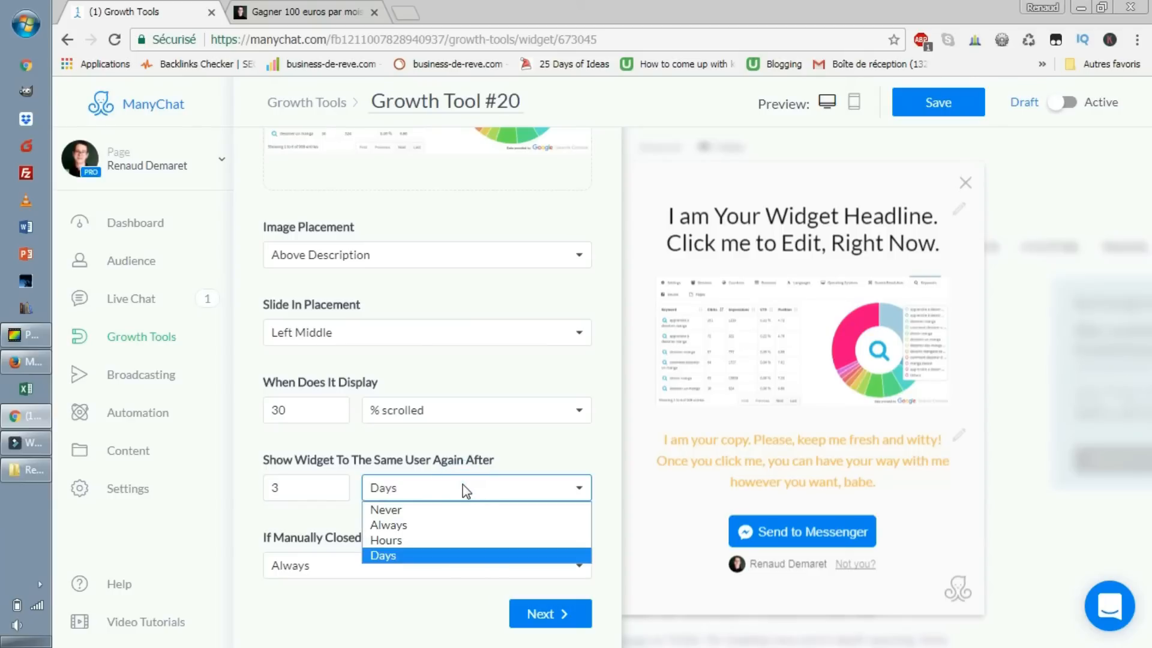
pyautogui.click(463, 487)
pyautogui.click(460, 484)
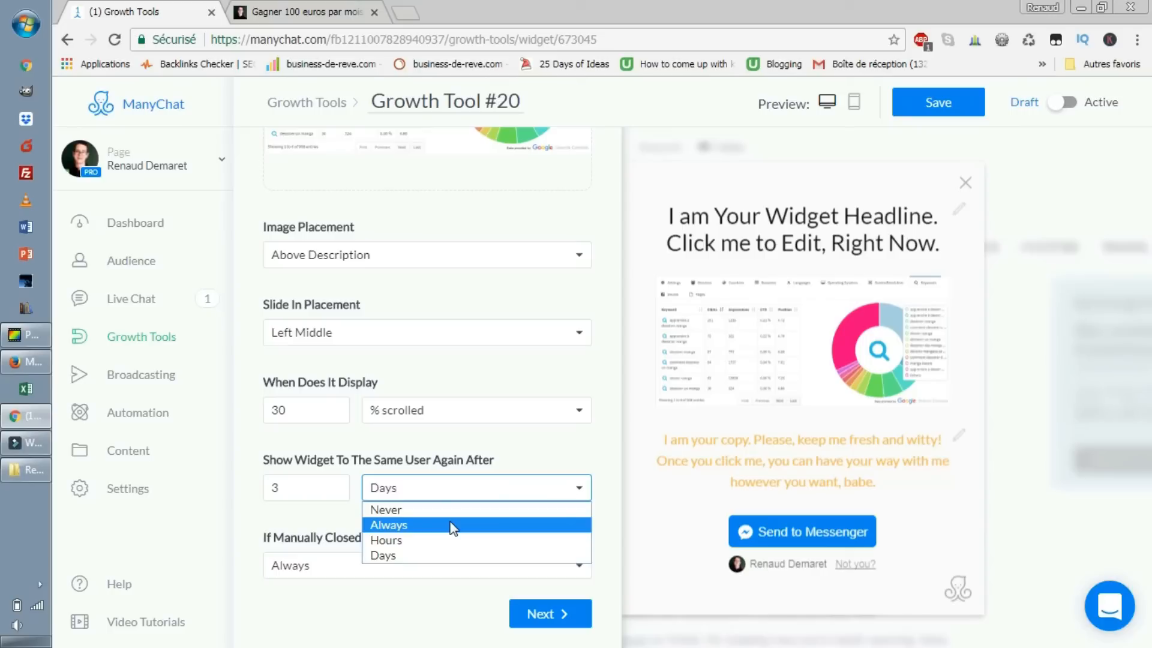
pyautogui.click(452, 525)
pyautogui.click(357, 488)
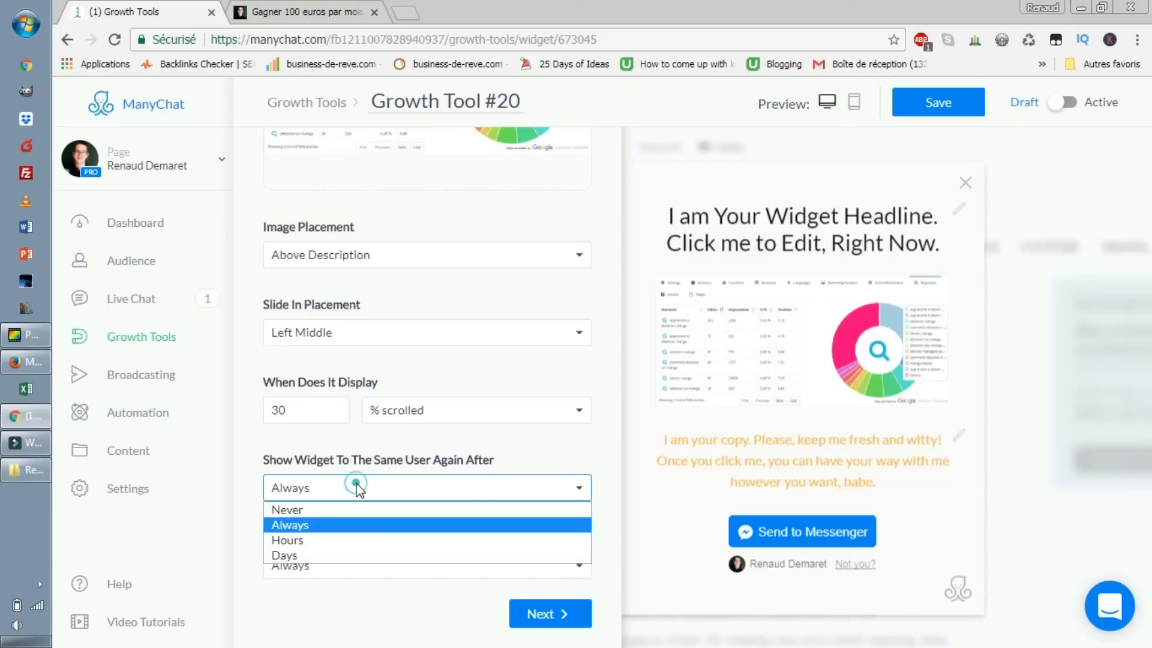
pyautogui.click(356, 487)
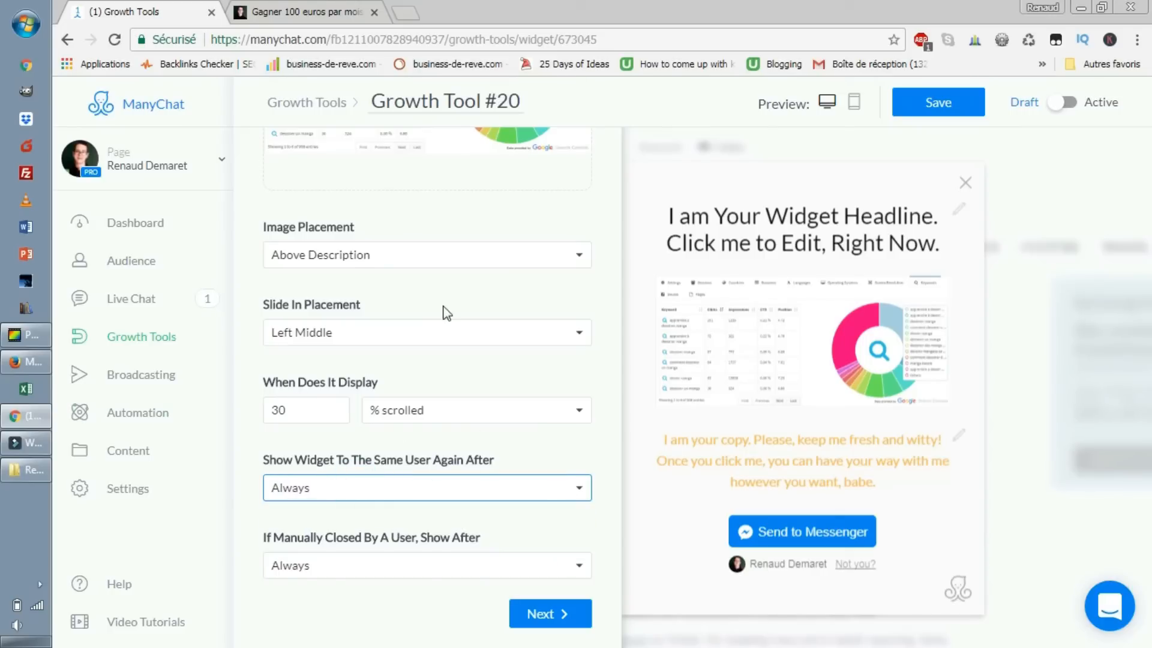
pyautogui.doubleClick(328, 409)
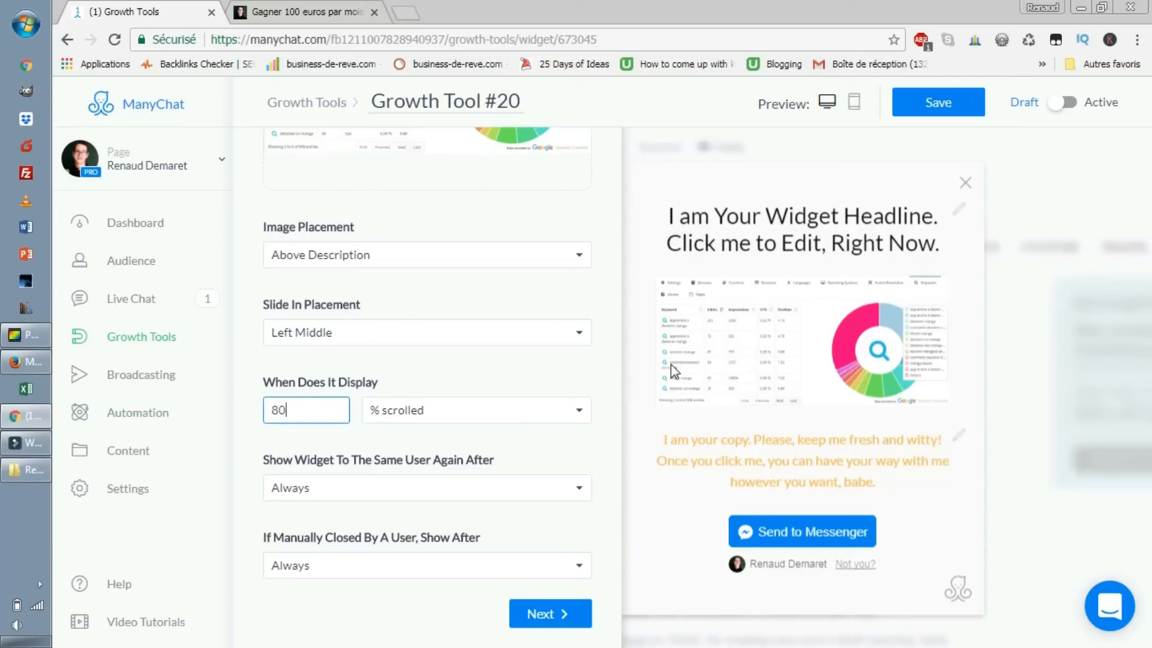
# - Return to the 100 euros par mois article and examine its content far down the page
pyautogui.click(270, 12)
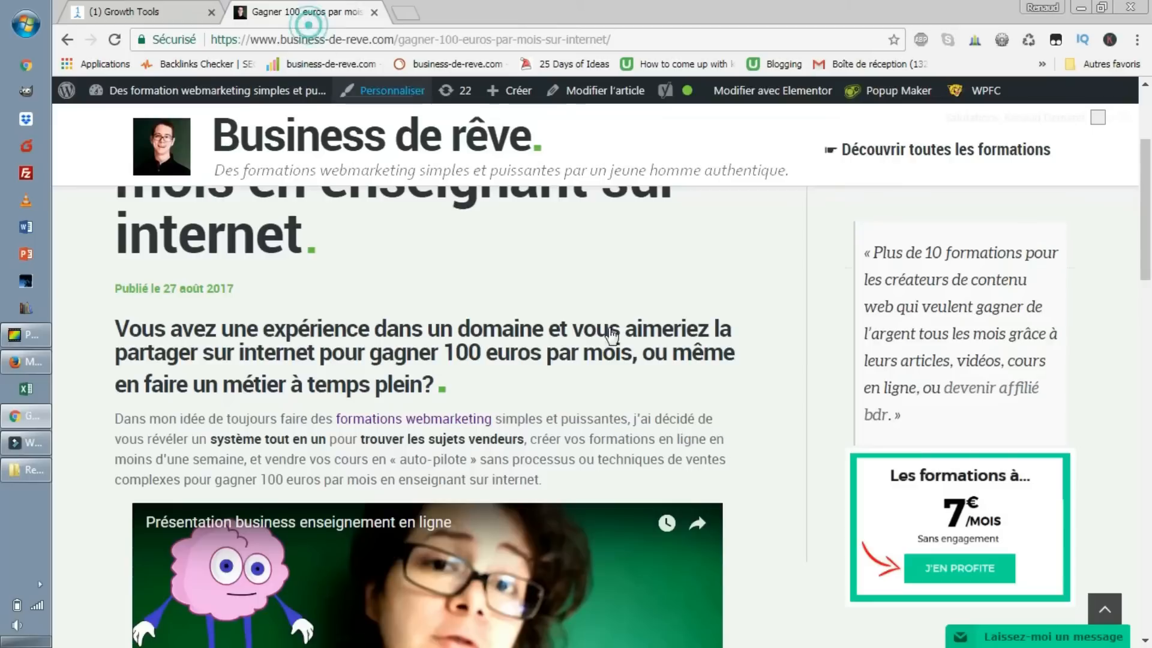
pyautogui.scroll(-15, 816, 422)
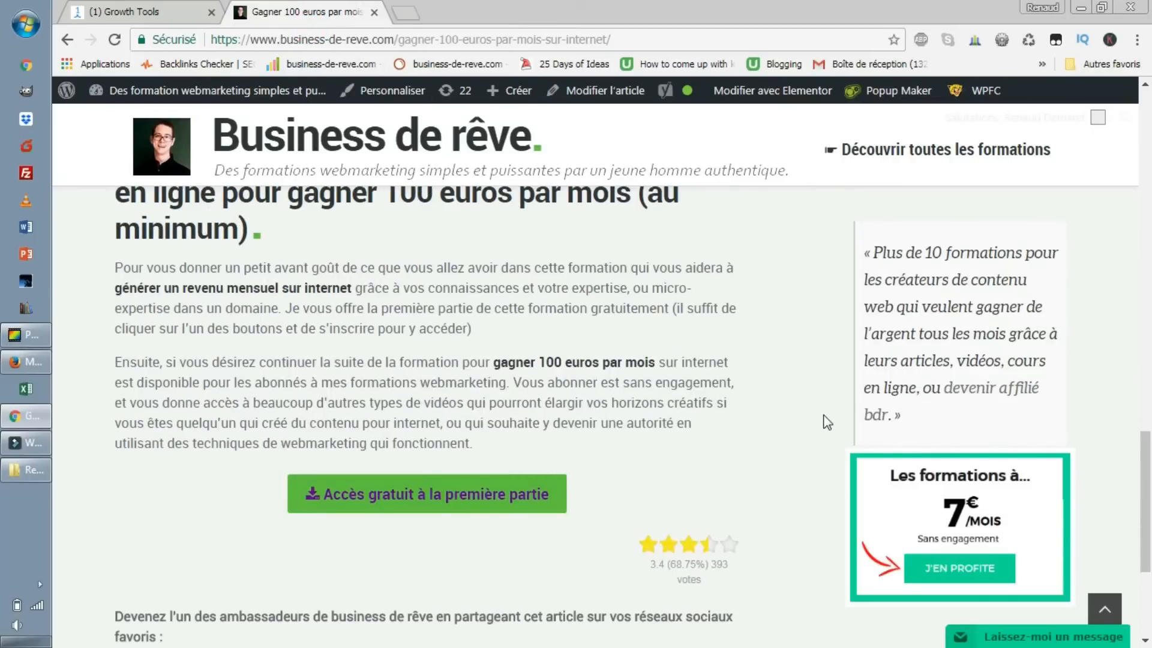
# - Back in the ManyChat widget settings, set the display trigger to 35 % scrolled
pyautogui.scroll(5, 827, 422)
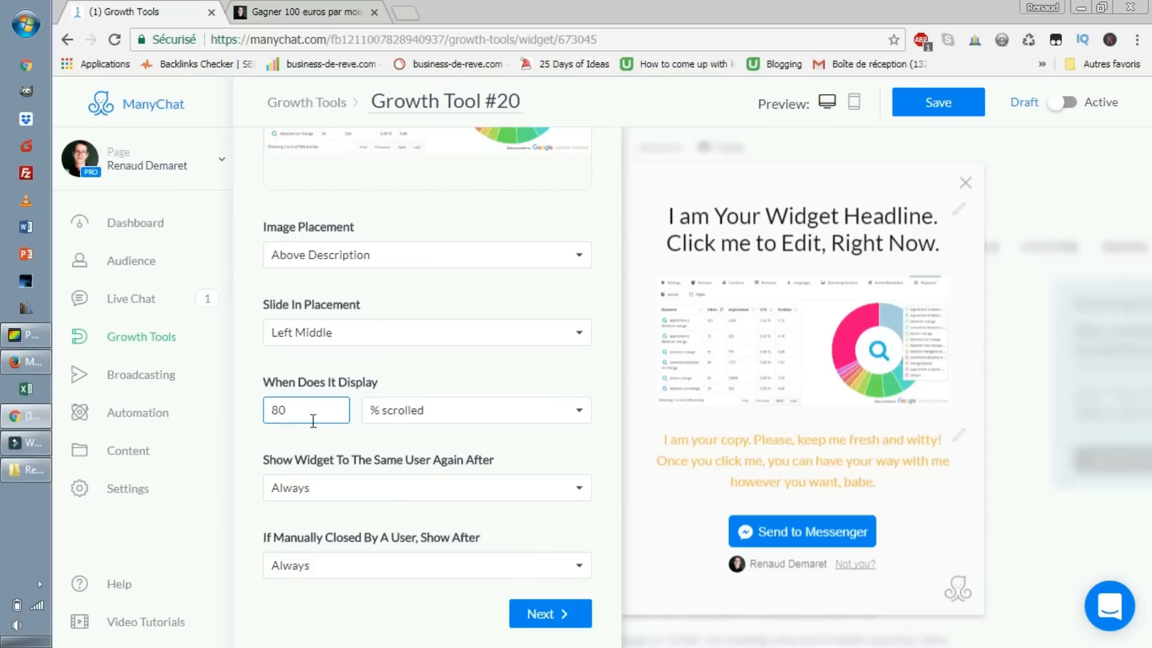
pyautogui.doubleClick(311, 403)
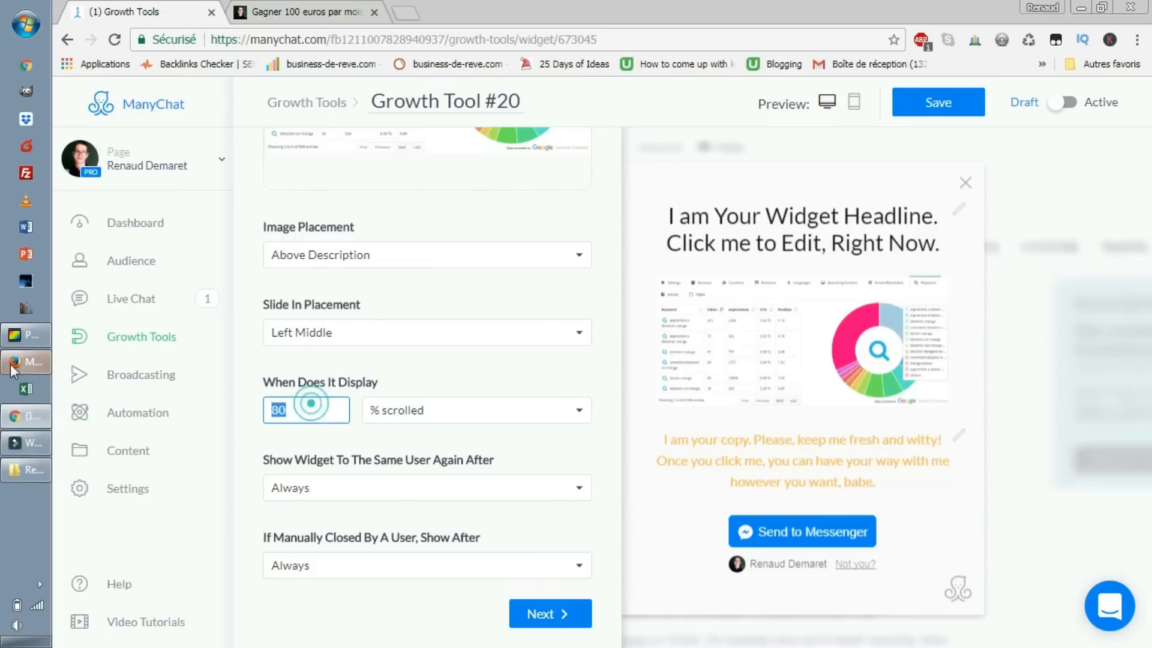
pyautogui.write('30')
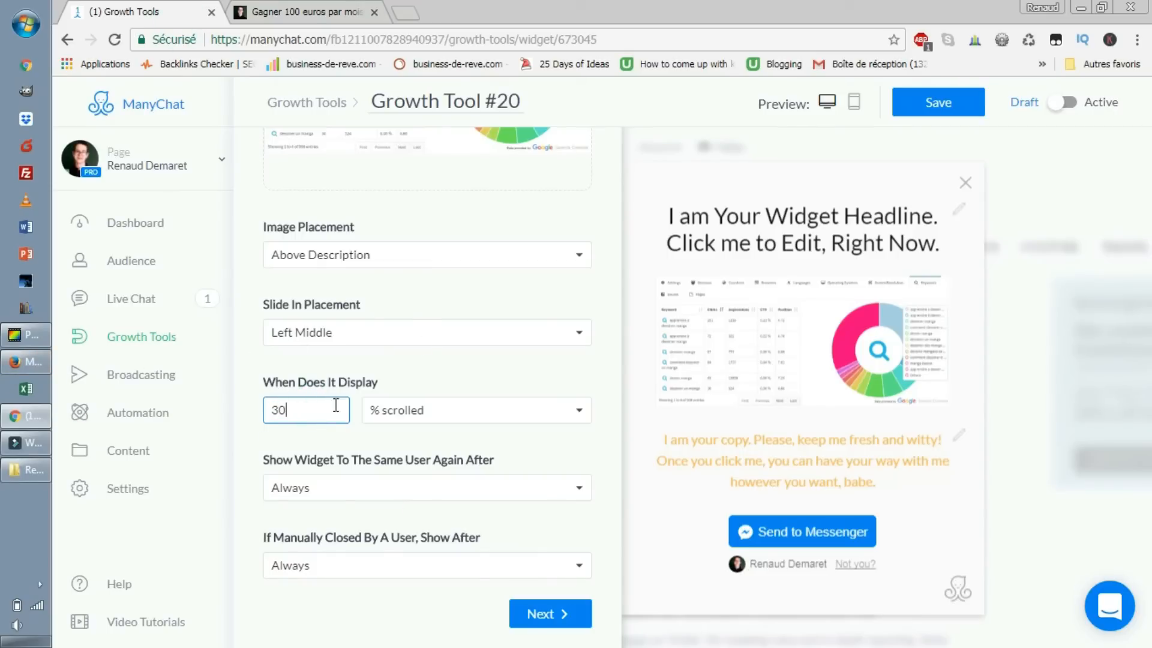
pyautogui.doubleClick(304, 409)
pyautogui.write('35')
# - Switch the widget's Show Description option off and on repeatedly in the initial state, leaving it on
pyautogui.scroll(8, 434, 288)
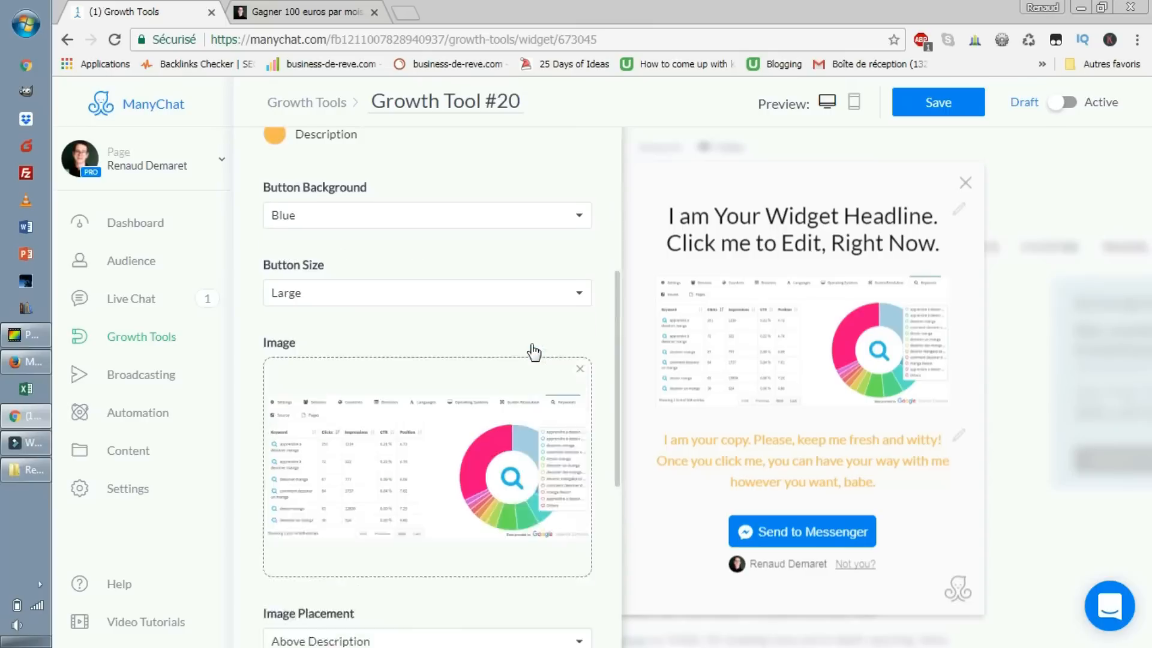
pyautogui.scroll(3, 534, 351)
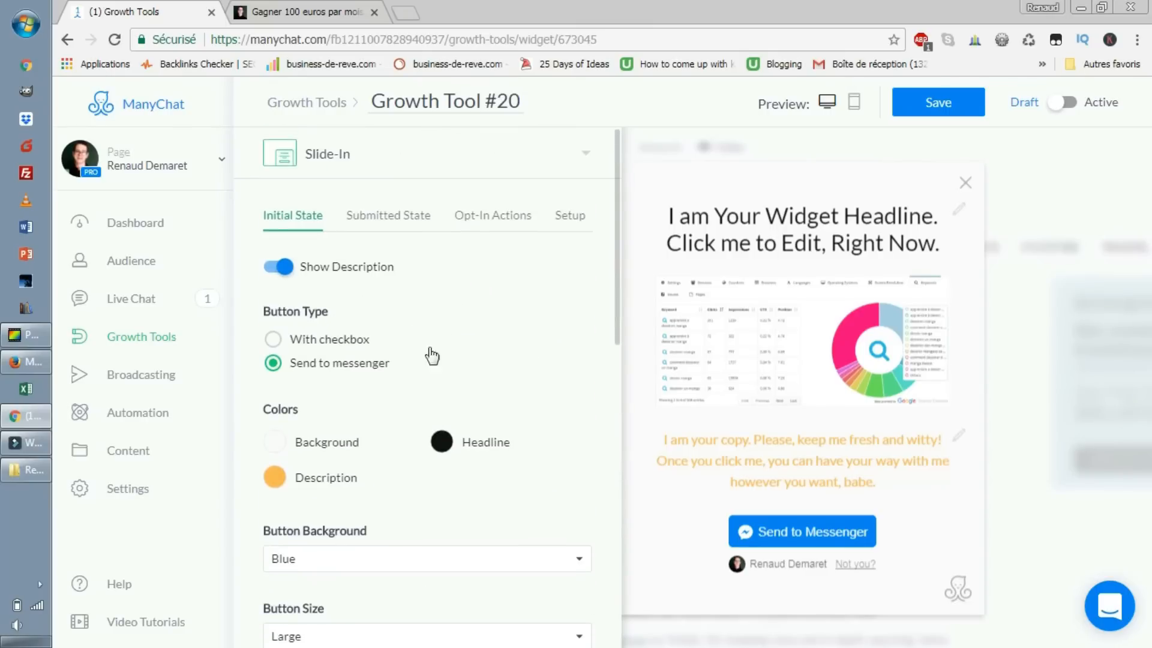
pyautogui.click(286, 267)
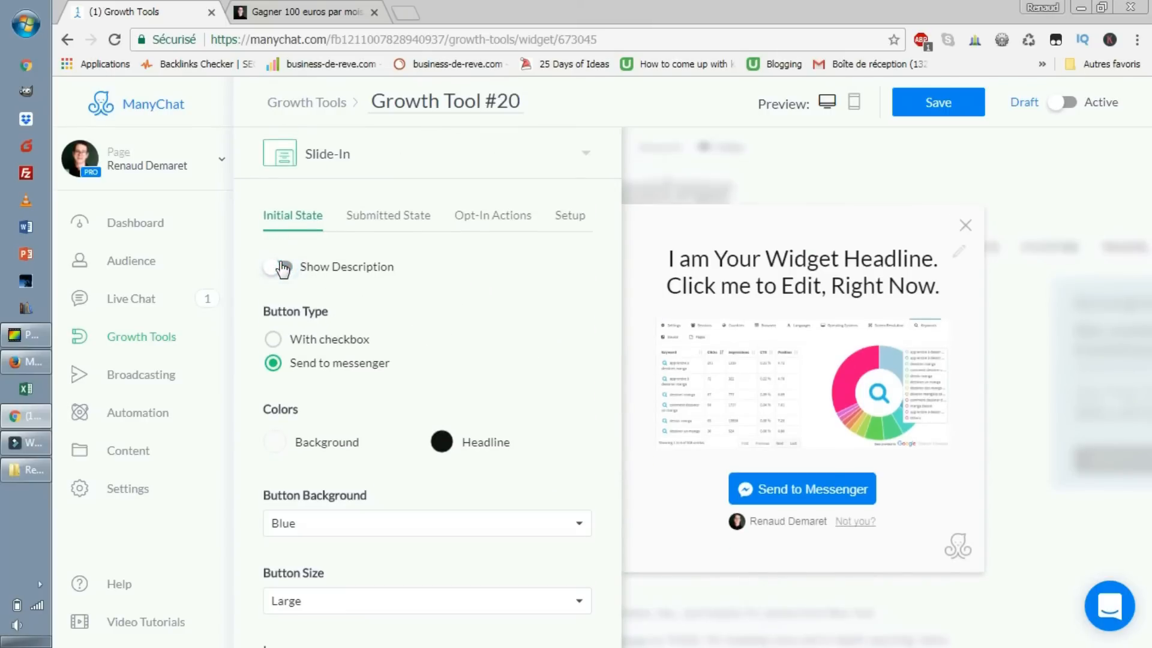
pyautogui.click(282, 268)
pyautogui.click(283, 268)
pyautogui.click(282, 268)
pyautogui.click(282, 268)
pyautogui.click(282, 269)
# - Reload the 100 euros par mois article and go down the page until the slide-in appears
pyautogui.click(354, 11)
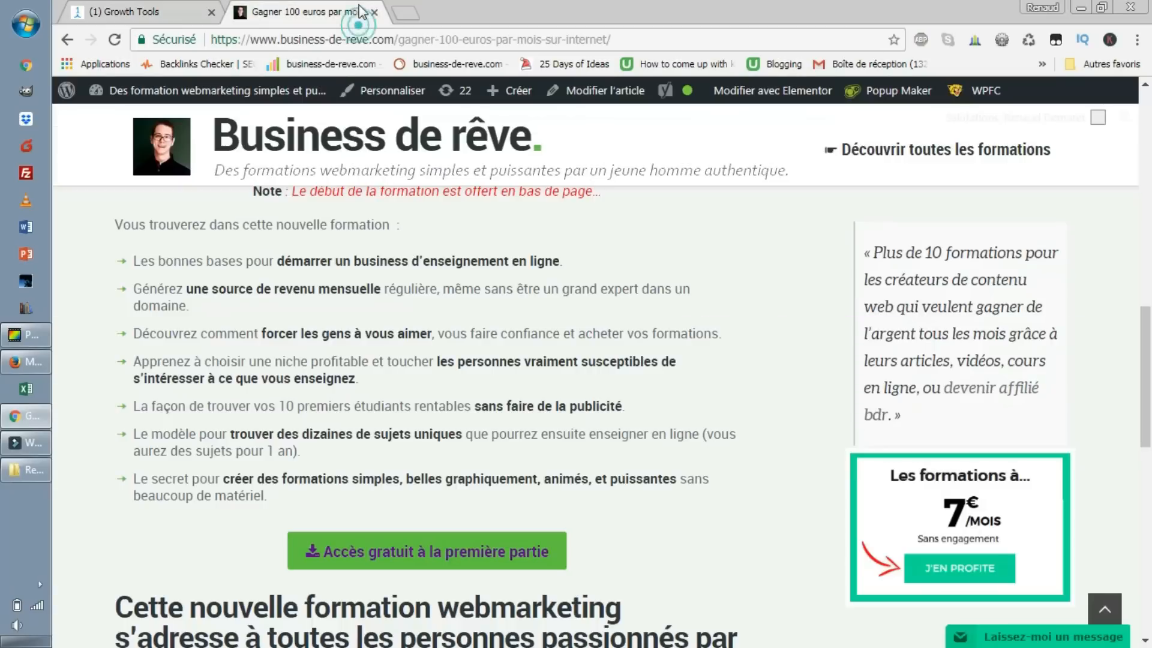
pyautogui.scroll(-5, 505, 338)
pyautogui.scroll(10, 504, 339)
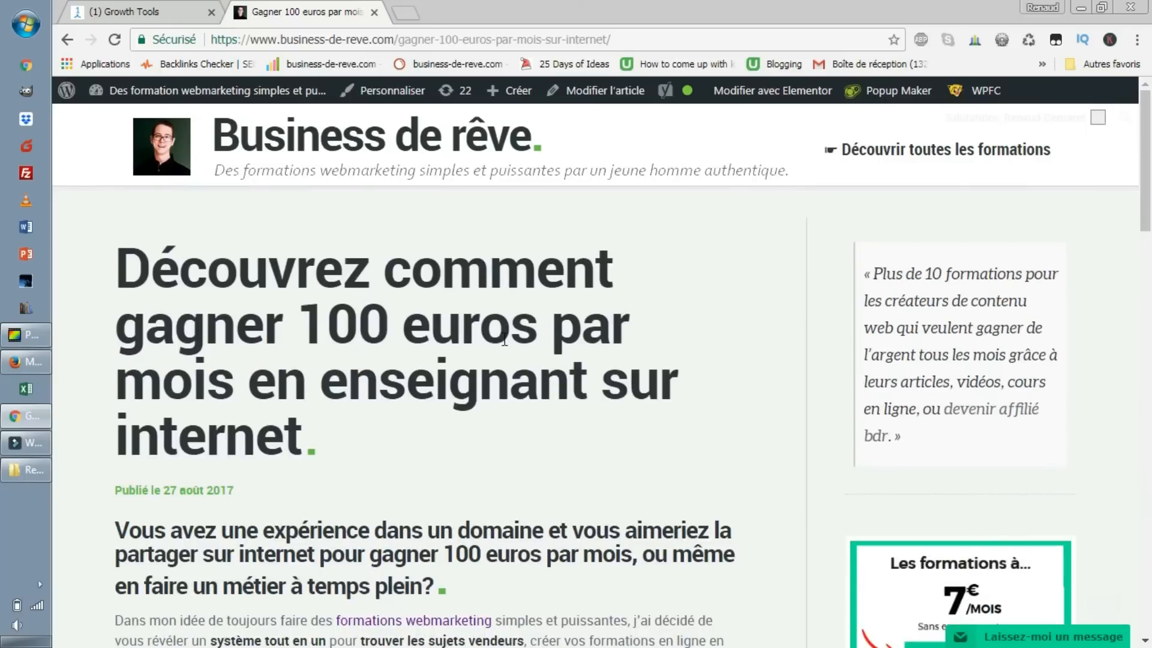
pyautogui.press('F5')
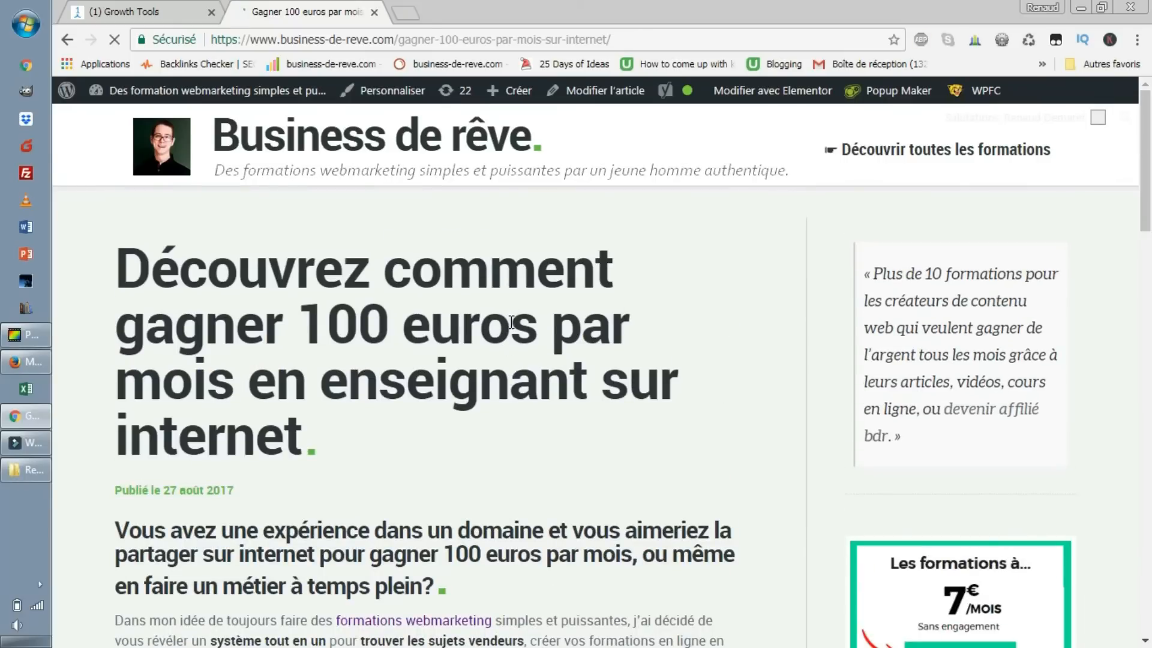
pyautogui.scroll(-2, 528, 269)
pyautogui.scroll(-12, 528, 268)
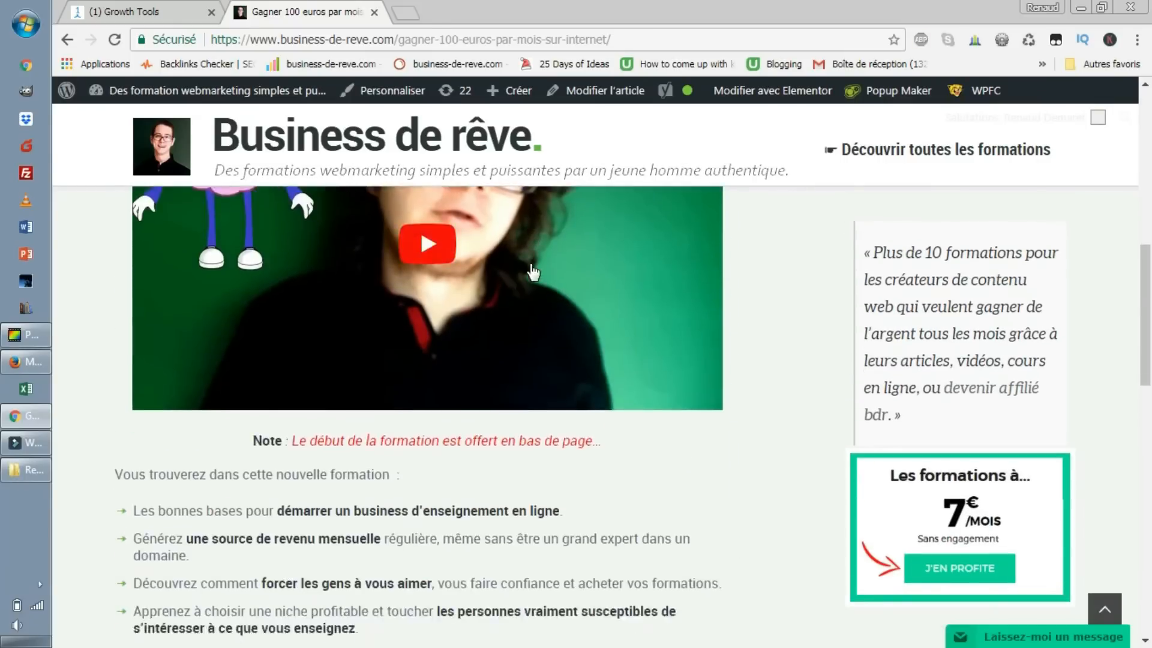
pyautogui.scroll(-4, 530, 264)
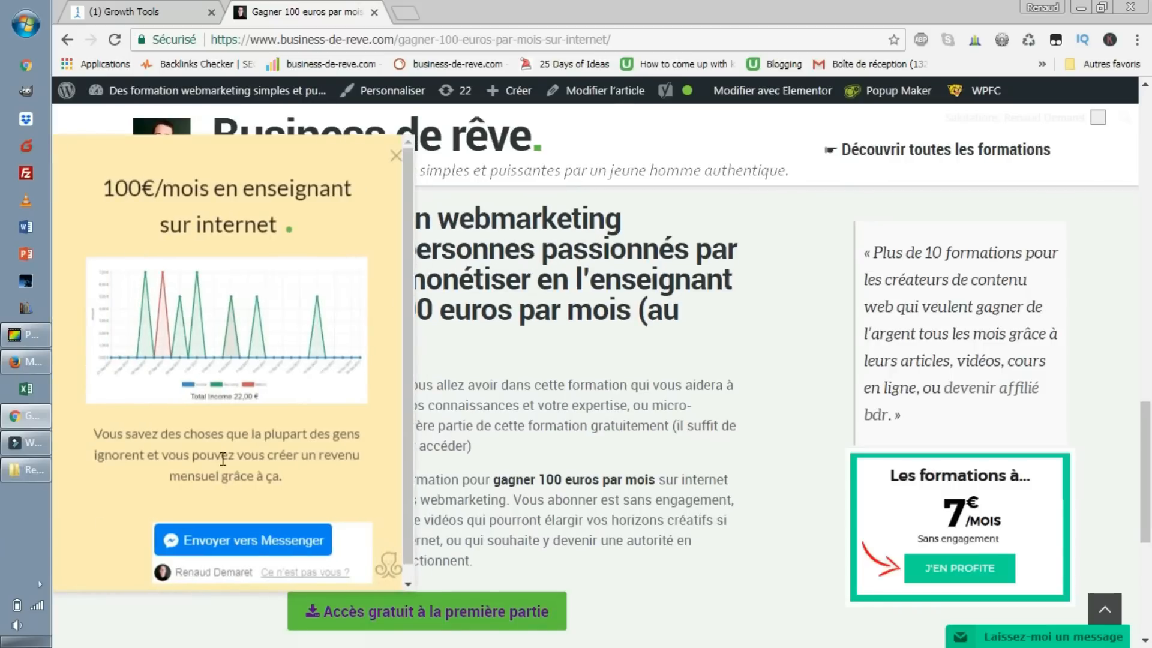
# - Examine the live slide-in's headline, income chart, description and Messenger button by moving through its content
pyautogui.scroll(-1, 379, 497)
pyautogui.scroll(1, 381, 494)
pyautogui.scroll(-1, 381, 492)
pyautogui.scroll(1, 381, 491)
pyautogui.scroll(-1, 383, 488)
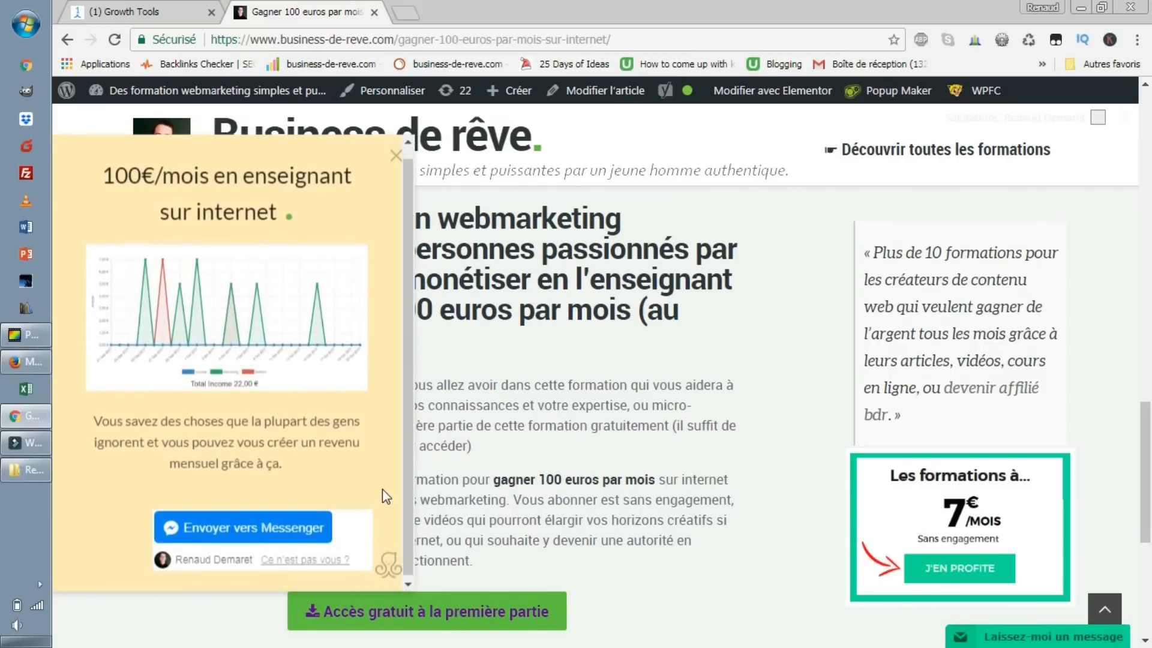
pyautogui.scroll(1, 384, 486)
pyautogui.scroll(-1, 384, 486)
pyautogui.scroll(1, 383, 486)
pyautogui.scroll(-1, 386, 481)
pyautogui.scroll(1, 386, 480)
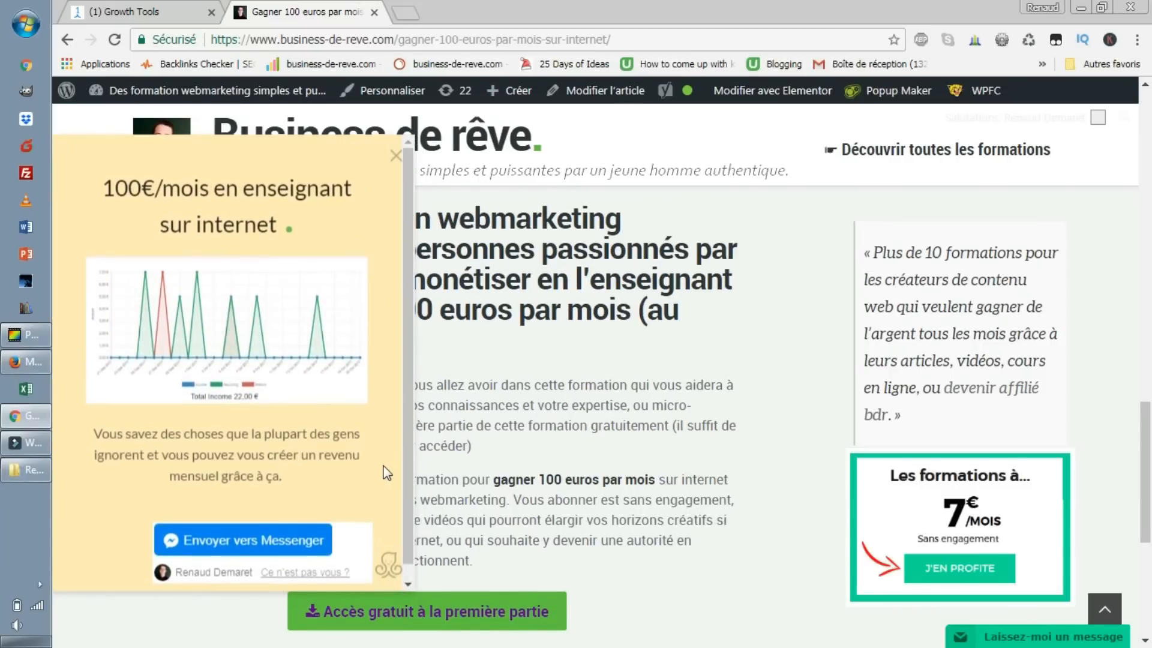
pyautogui.scroll(-1, 387, 473)
pyautogui.scroll(1, 391, 466)
# - In the ManyChat widget's setup, try the Mobile Only and Desktop Only device options, and return to Mobile and Desktop
pyautogui.click(120, 13)
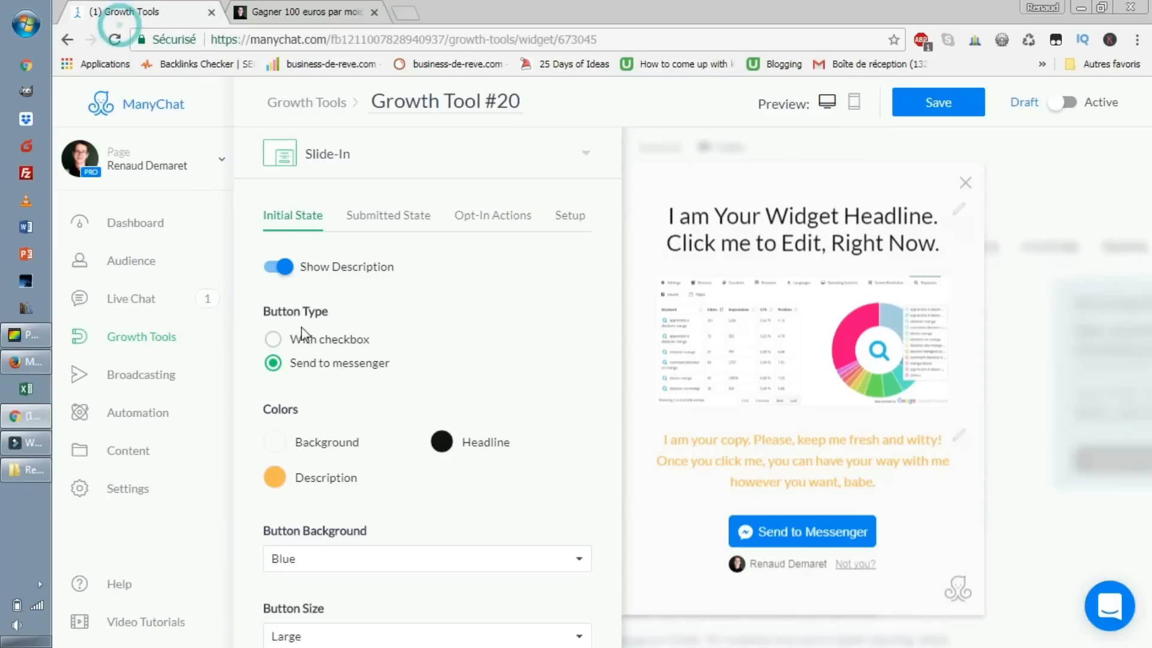
pyautogui.scroll(-4, 504, 324)
pyautogui.scroll(4, 518, 331)
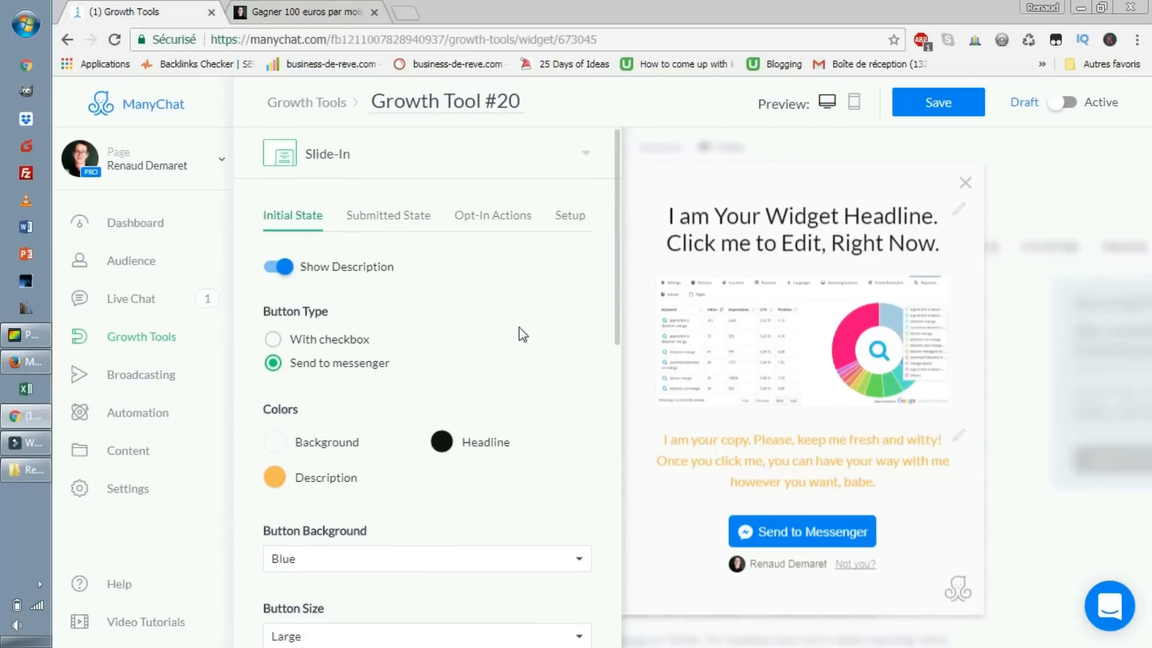
pyautogui.click(575, 225)
pyautogui.scroll(-2, 522, 540)
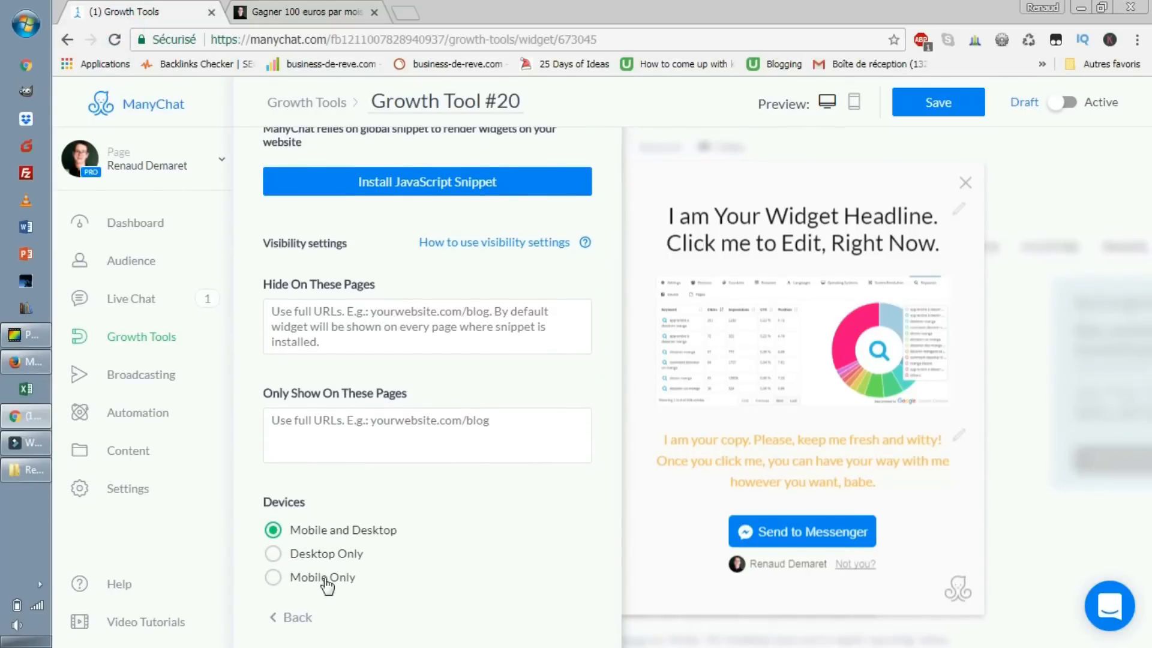
pyautogui.click(281, 577)
pyautogui.click(294, 552)
pyautogui.click(324, 529)
pyautogui.click(287, 579)
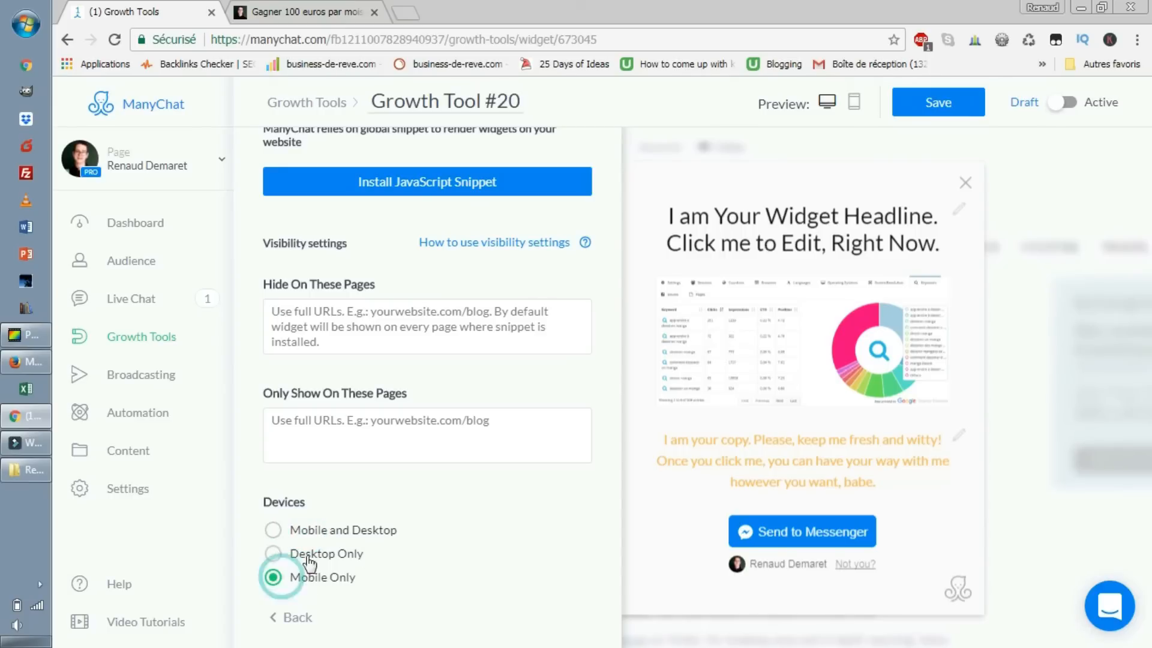
pyautogui.click(273, 530)
pyautogui.scroll(2, 564, 539)
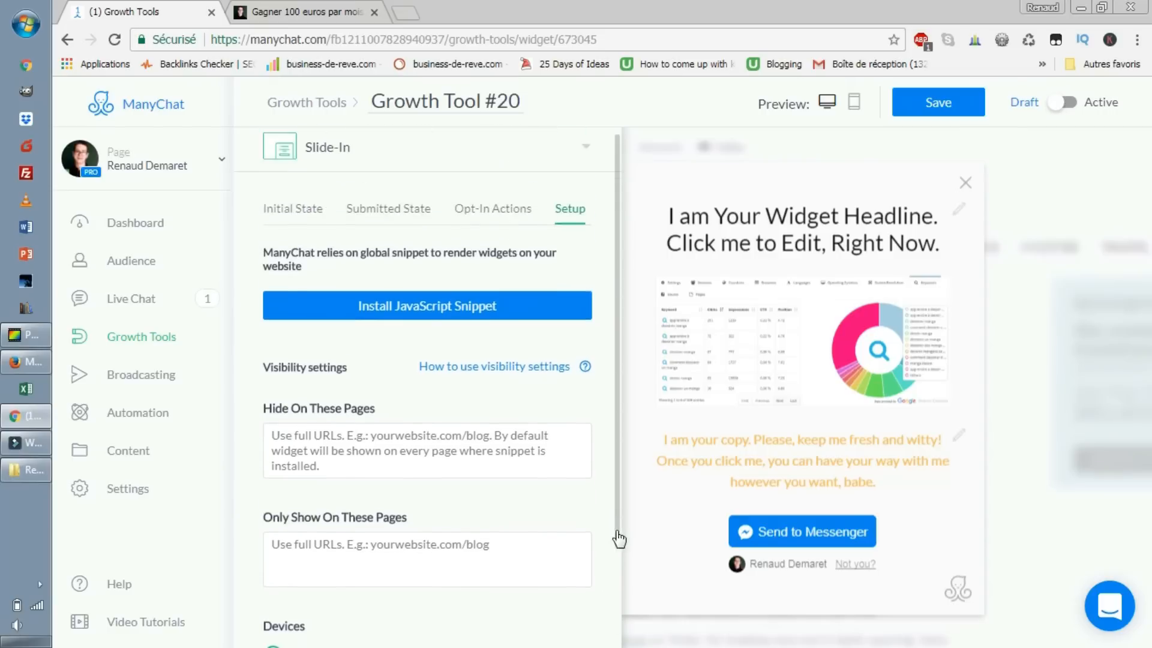
pyautogui.click(412, 548)
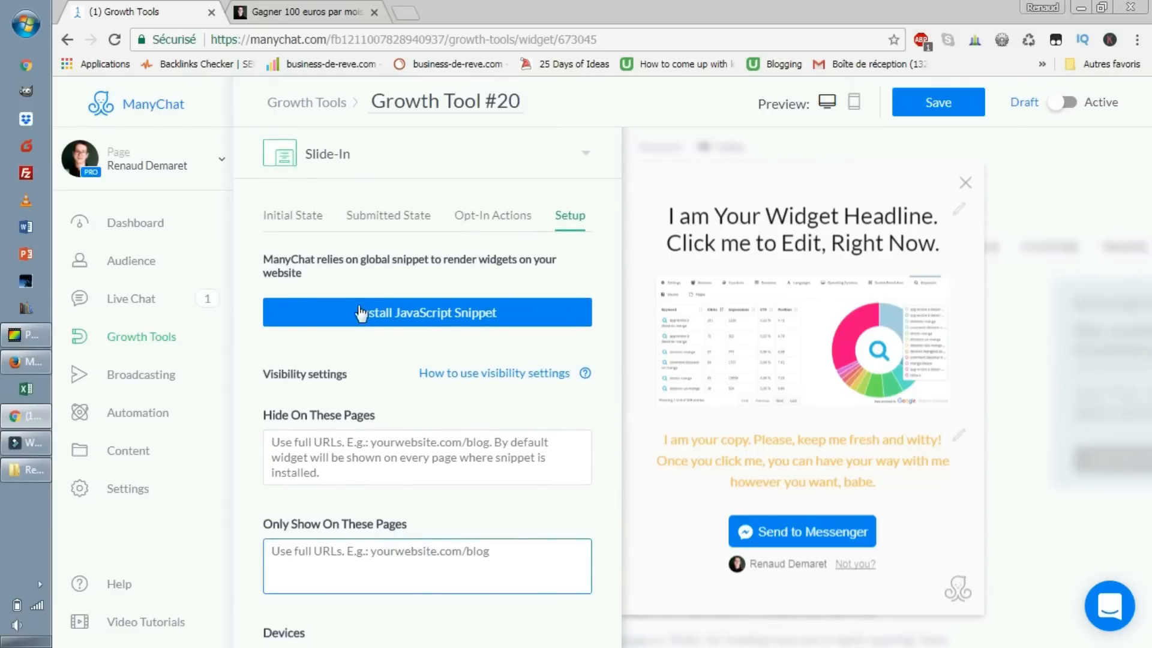
pyautogui.click(302, 11)
pyautogui.click(425, 41)
pyautogui.hotkey('ctrl', 'c')
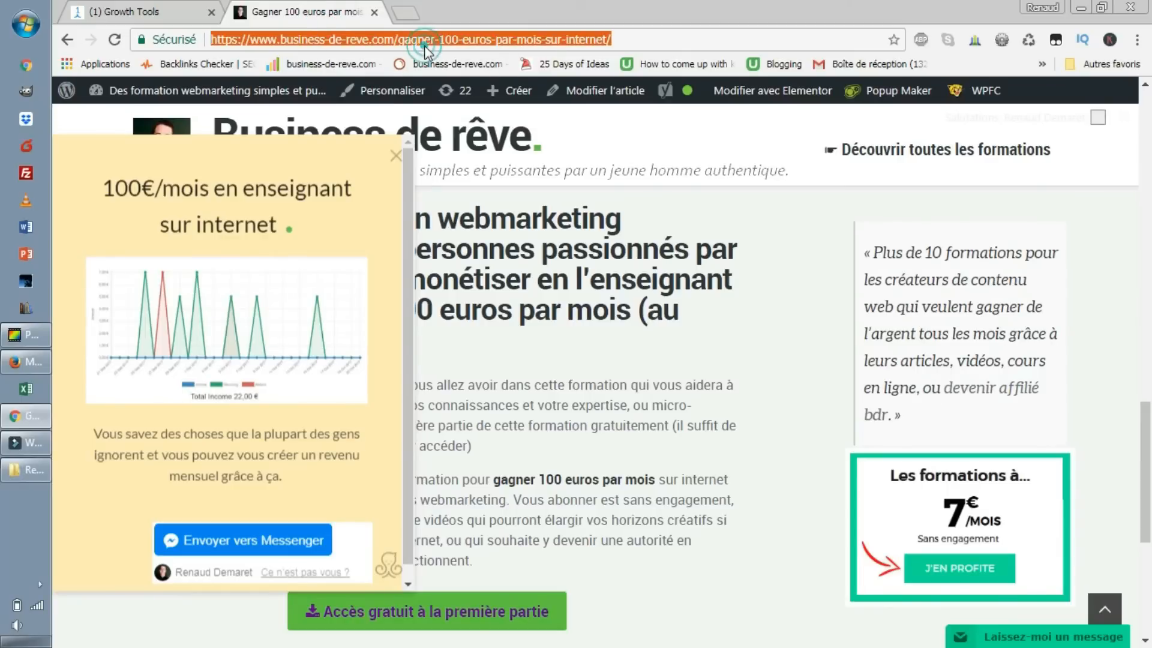
pyautogui.click(211, 9)
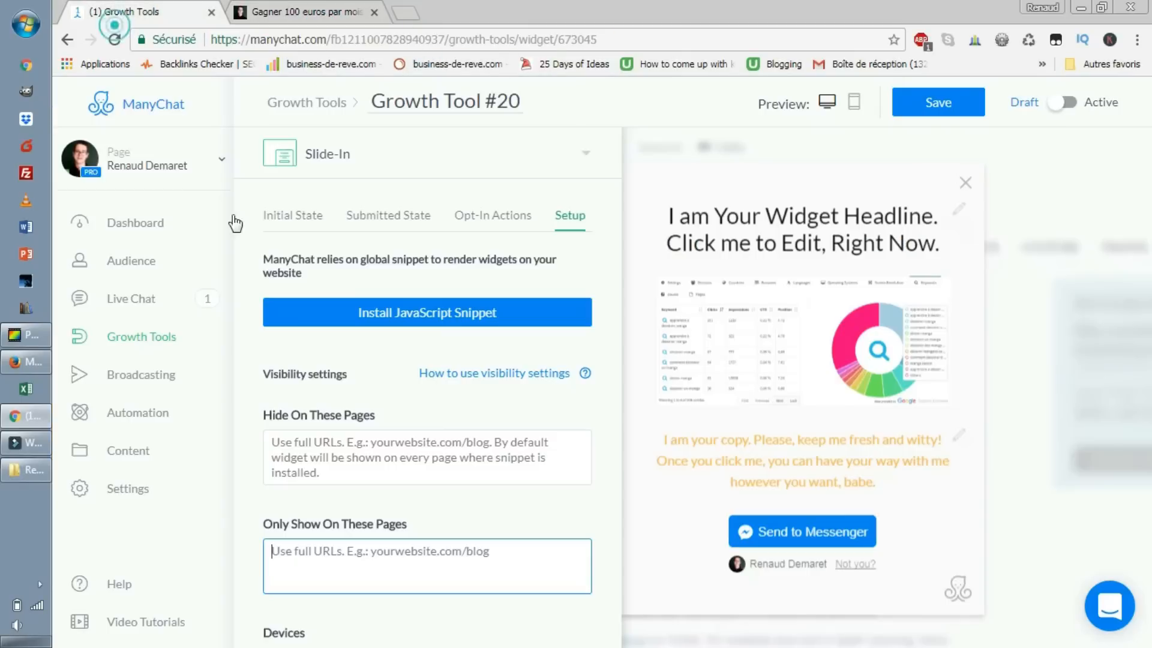
pyautogui.click(386, 570)
pyautogui.hotkey('ctrl', 'v')
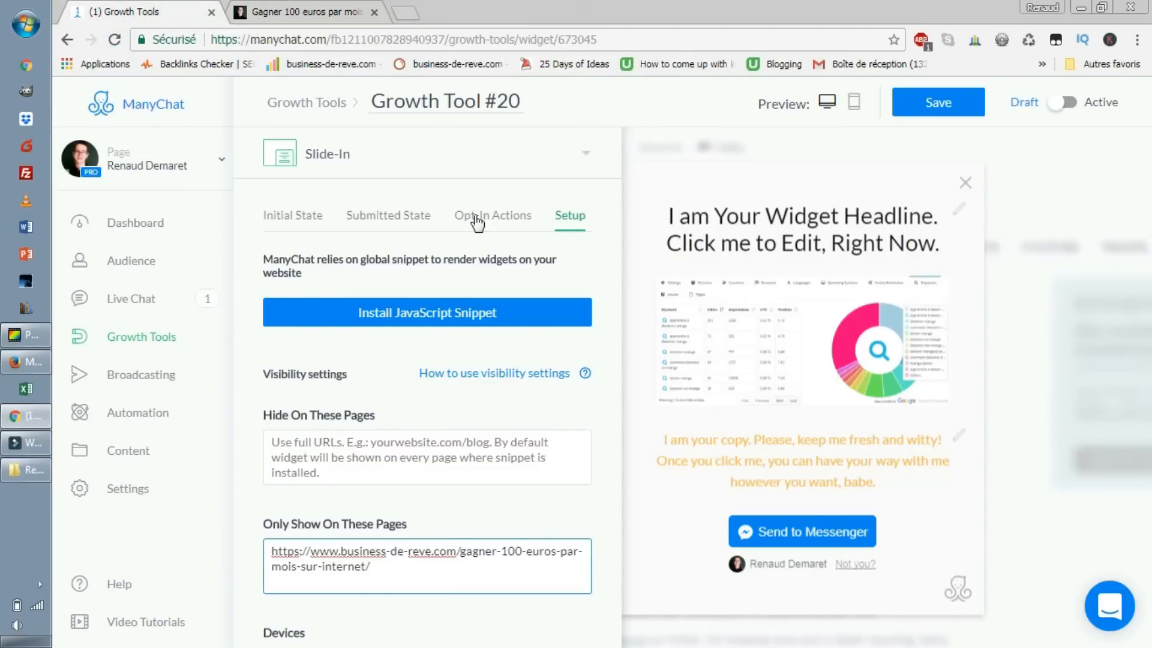
# - View the live slide-in on the 100 euros par mois article again
pyautogui.click(314, 8)
pyautogui.scroll(4, 683, 400)
pyautogui.scroll(-3, 696, 480)
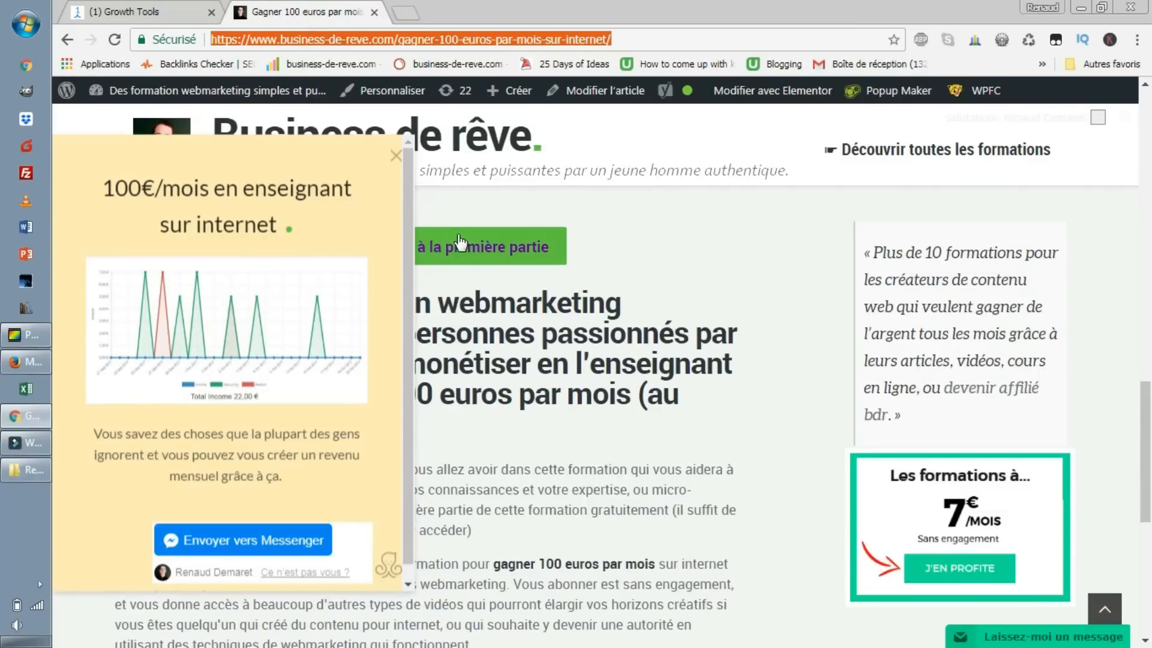
# - Back in the ManyChat widget setup, clear the page address from Only Show On These Pages
pyautogui.click(109, 8)
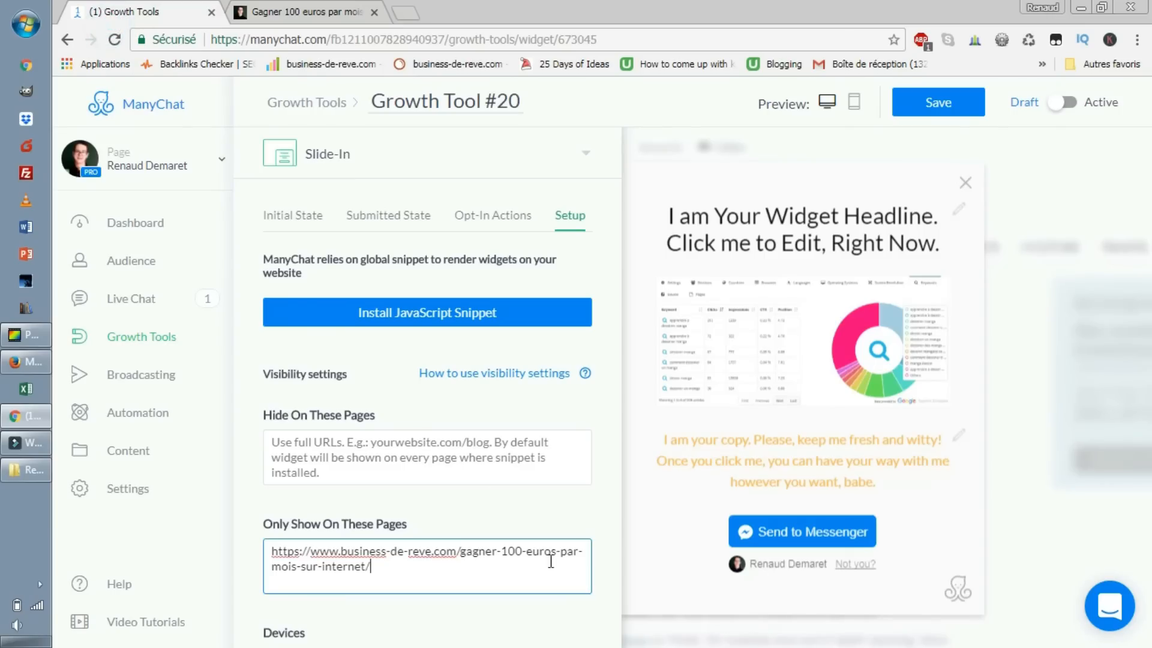
pyautogui.tripleClick(439, 573)
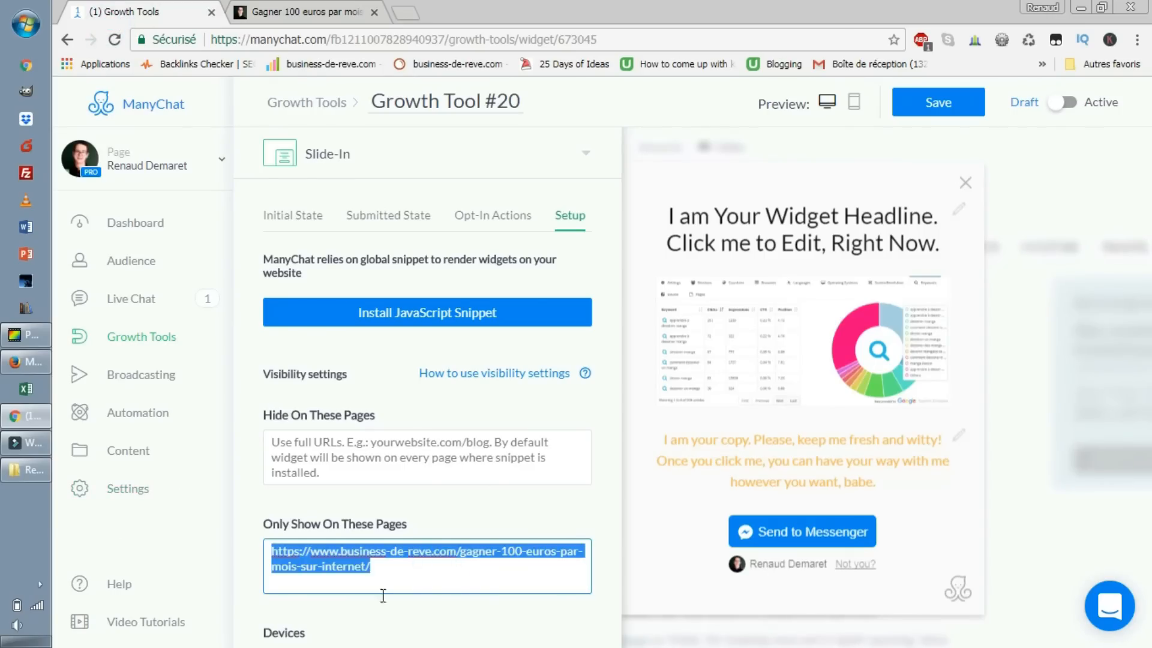
pyautogui.press('BackSpace')
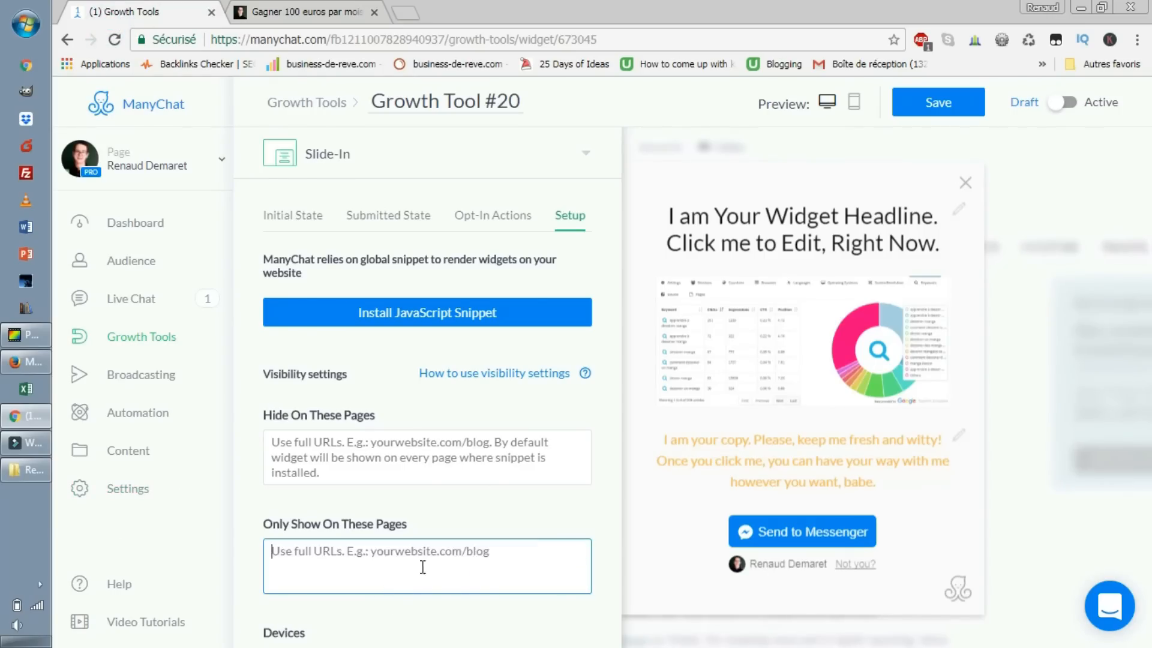
pyautogui.click(456, 457)
pyautogui.click(504, 542)
pyautogui.scroll(-2, 530, 485)
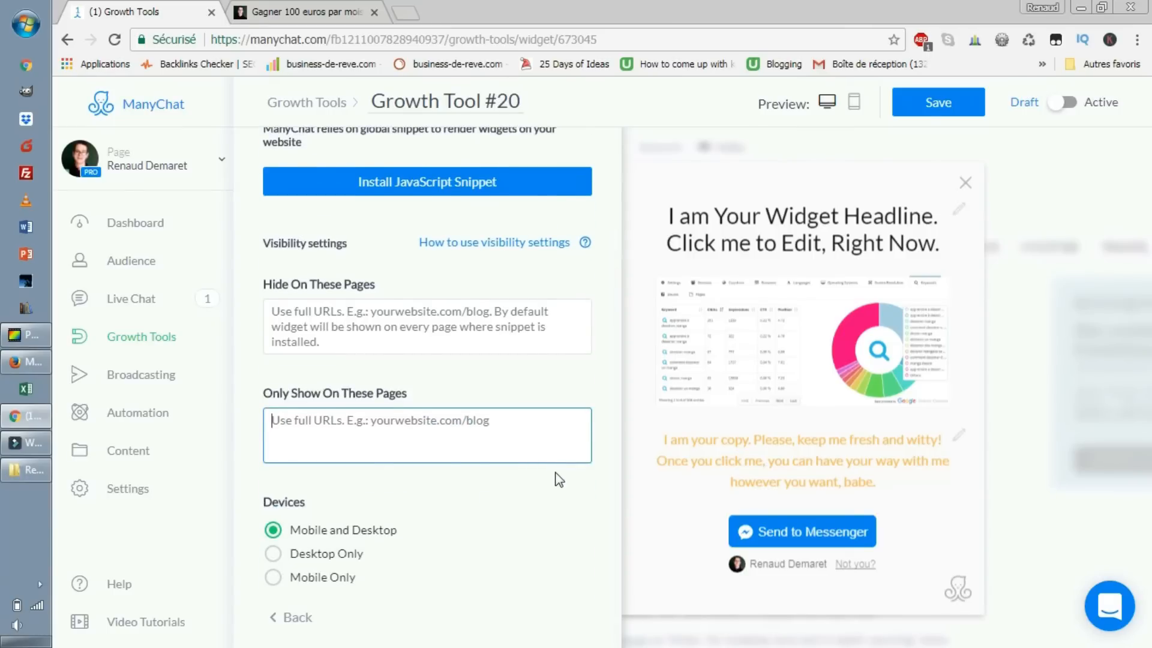
# - In the submitted state, change the thank-you headline to "qdsqd" and replace the word "change" in the description with "qsdqsdqsd"
pyautogui.scroll(3, 556, 478)
pyautogui.click(378, 212)
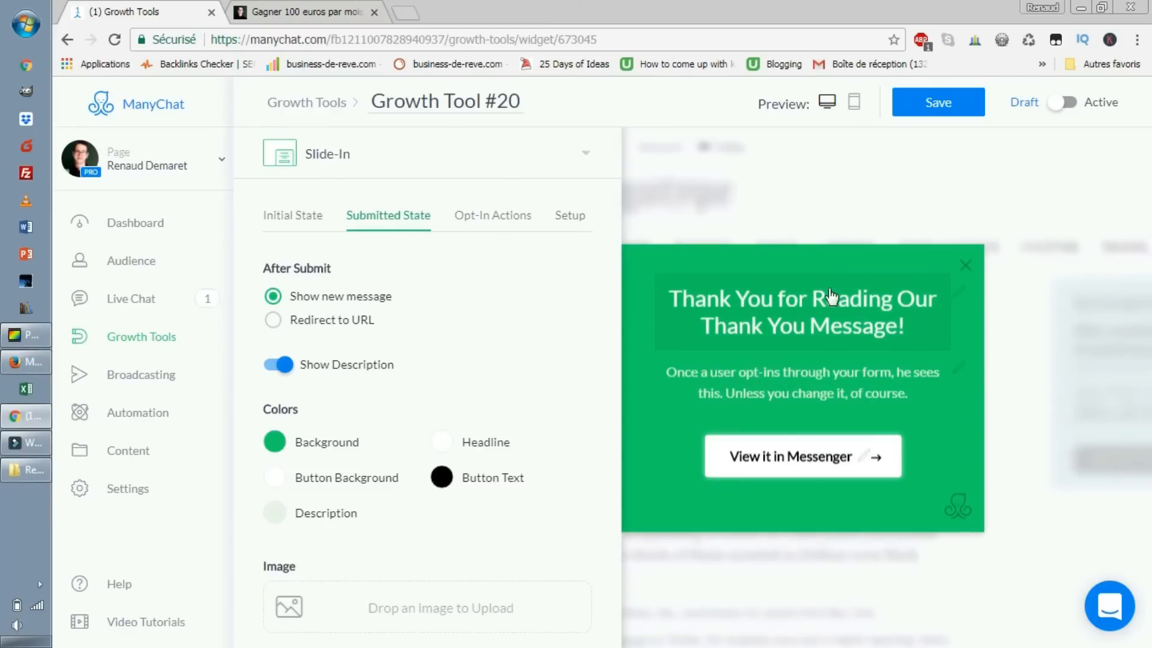
pyautogui.click(768, 324)
pyautogui.tripleClick(771, 315)
pyautogui.write('qdsqd')
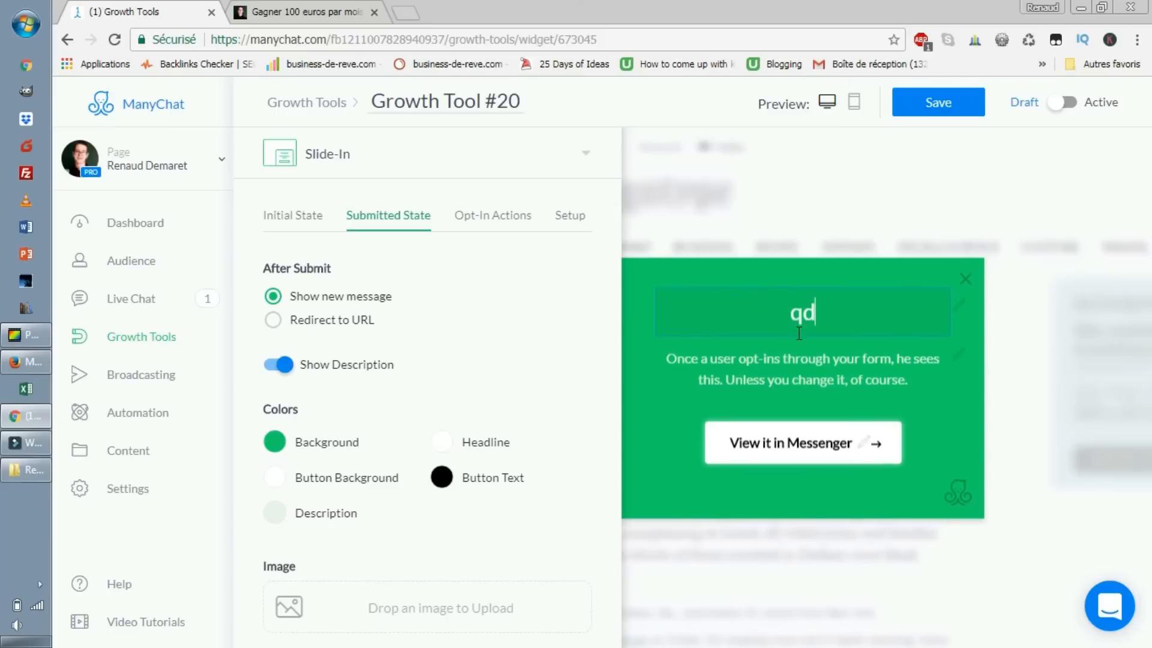
pyautogui.doubleClick(795, 374)
pyautogui.write('qsdqsdqsd')
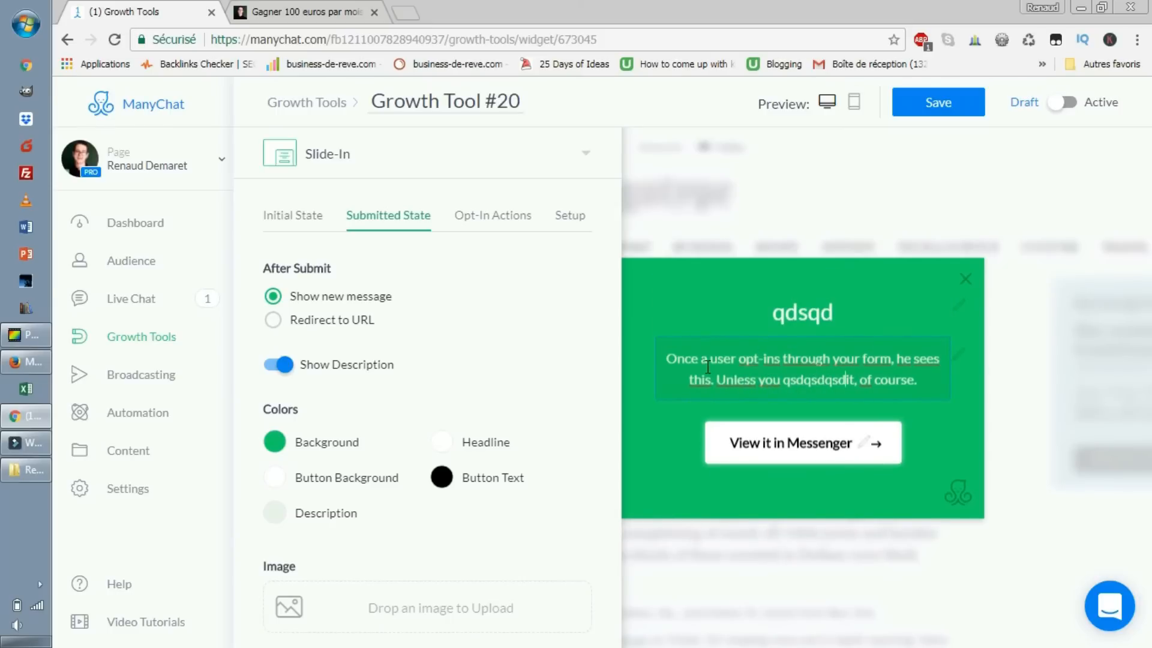
pyautogui.moveTo(785, 380); pyautogui.dragTo(931, 405)
pyautogui.tripleClick(805, 442)
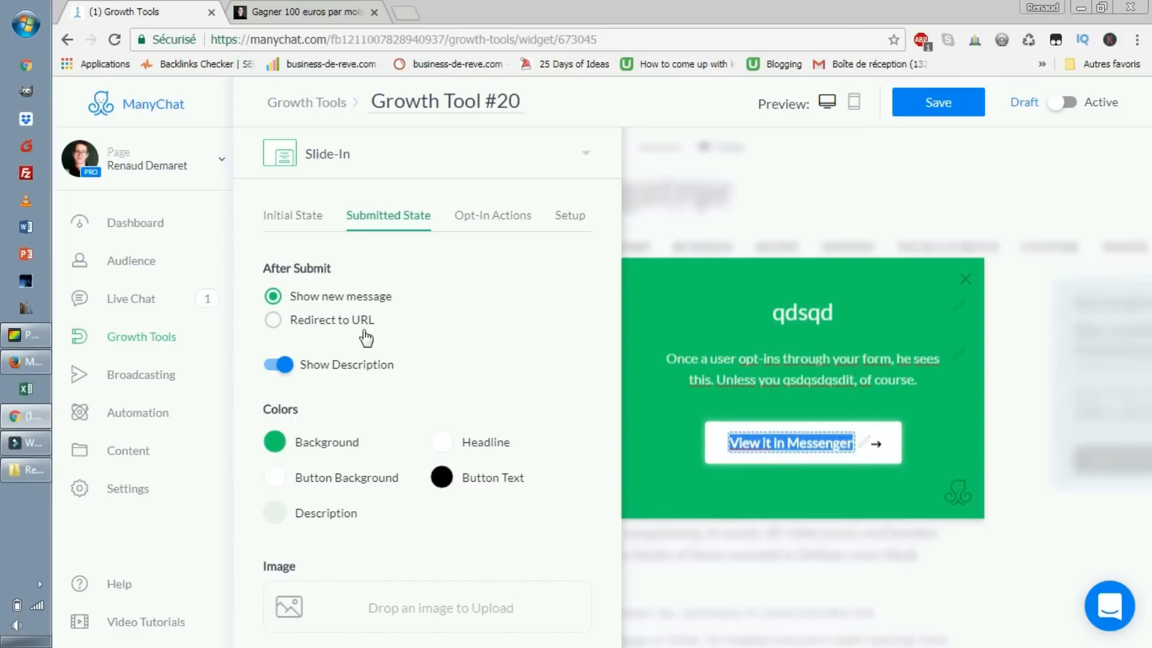
# - Open the file picker for the submitted state's image and close it without choosing a file
pyautogui.scroll(-1, 396, 327)
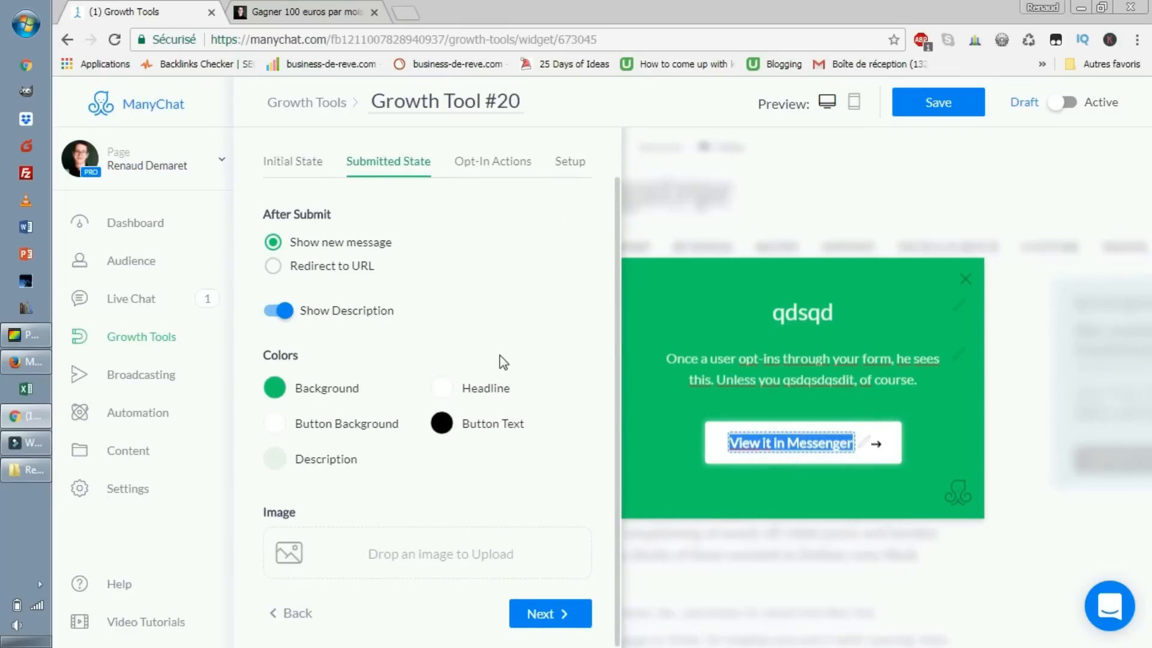
pyautogui.click(386, 553)
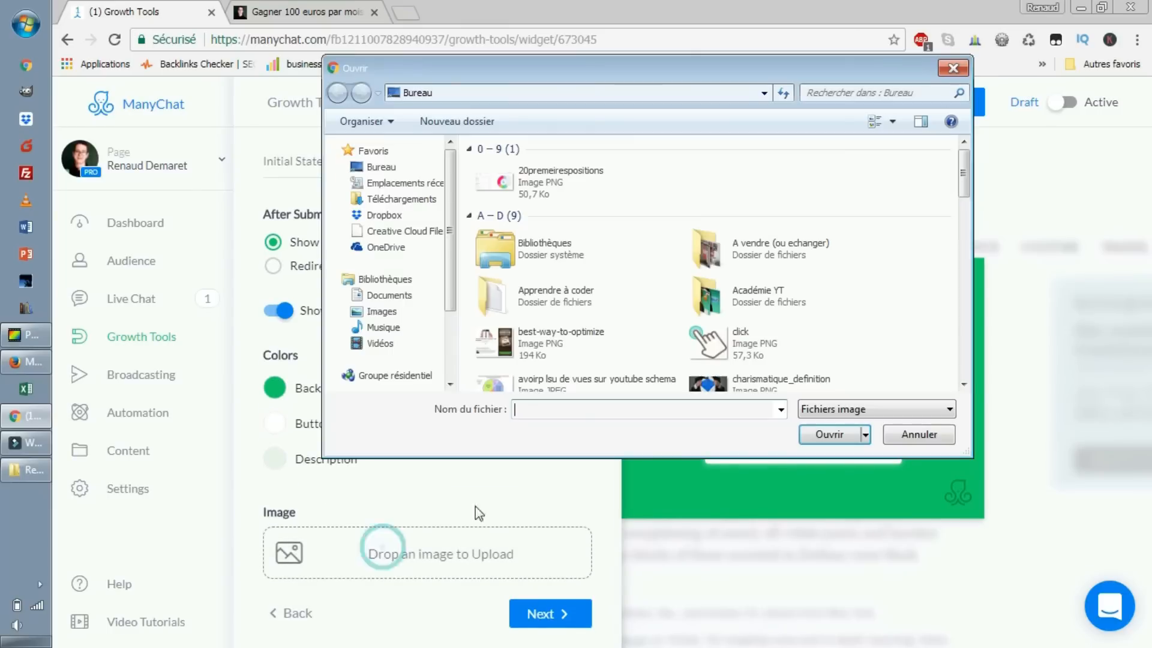
pyautogui.click(953, 68)
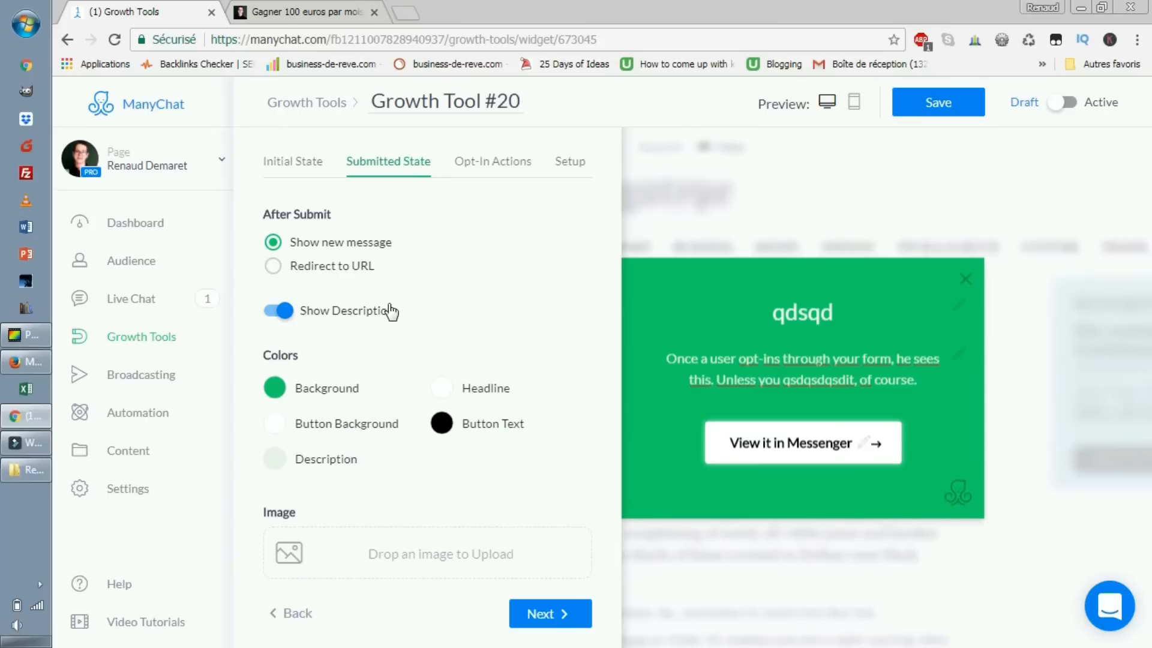
pyautogui.scroll(1, 496, 397)
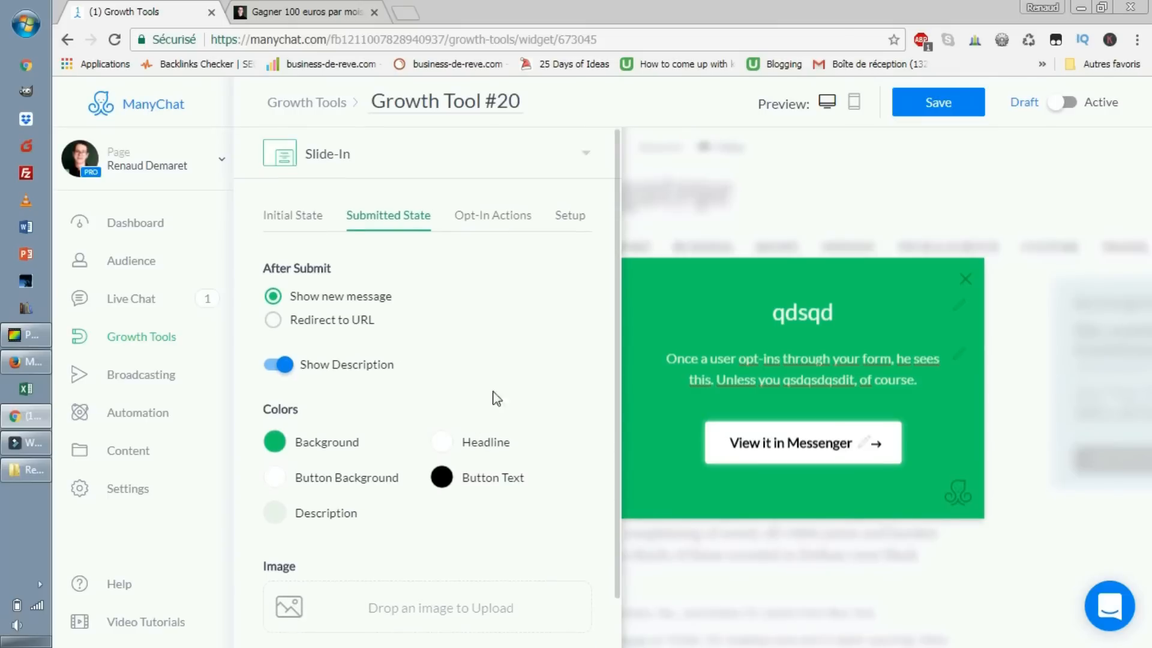
# - Check the opt-in actions, decline to discard the unsaved changes when starting to edit the opt-in message, and save Growth Tool #20
pyautogui.click(506, 229)
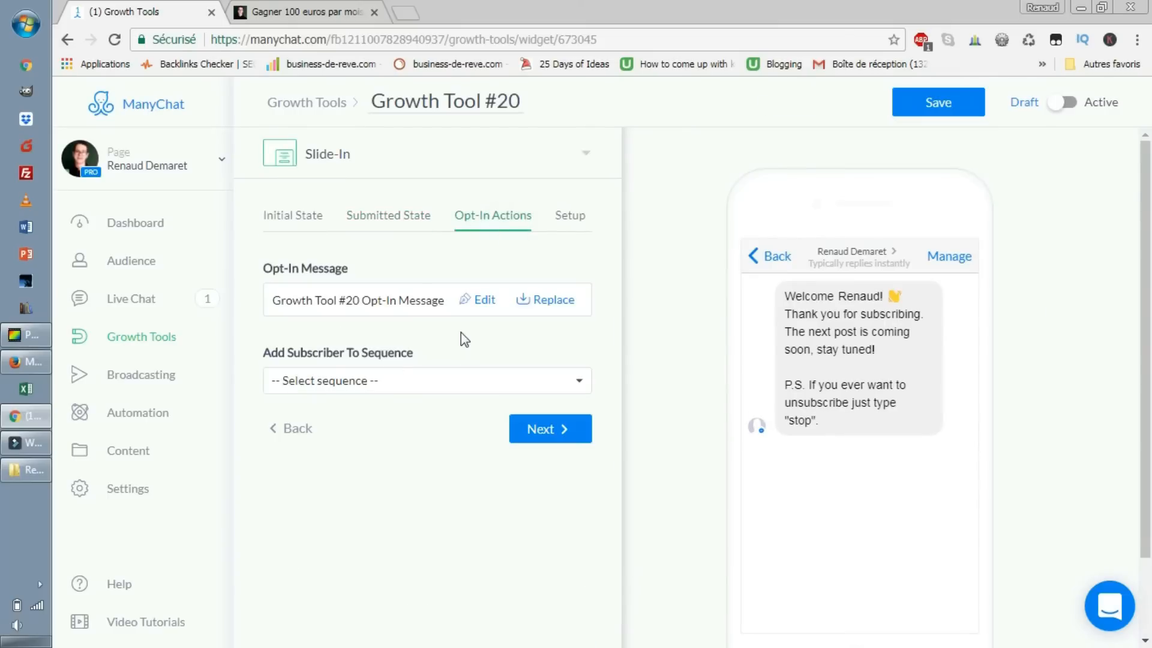
pyautogui.click(562, 226)
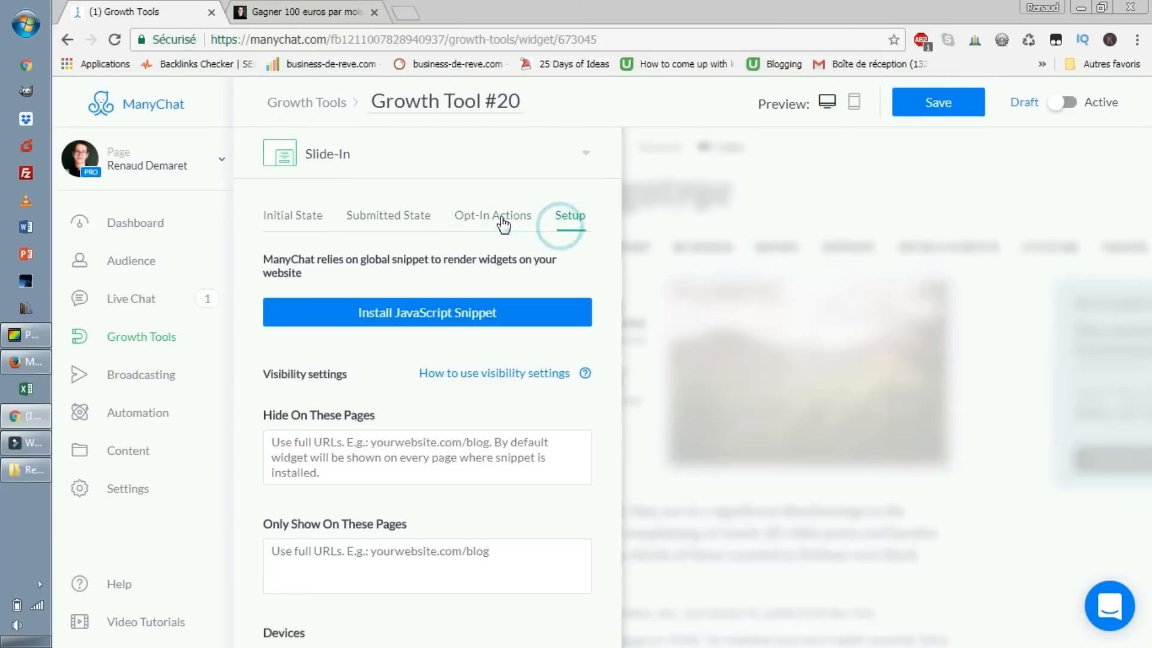
pyautogui.click(496, 220)
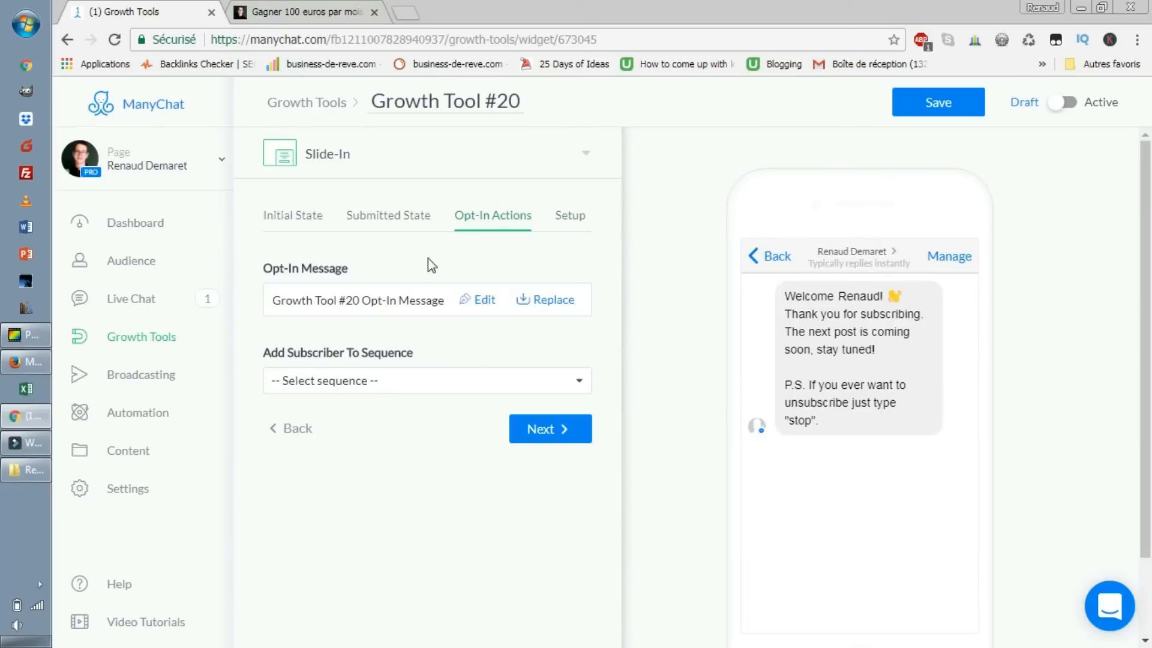
pyautogui.click(472, 309)
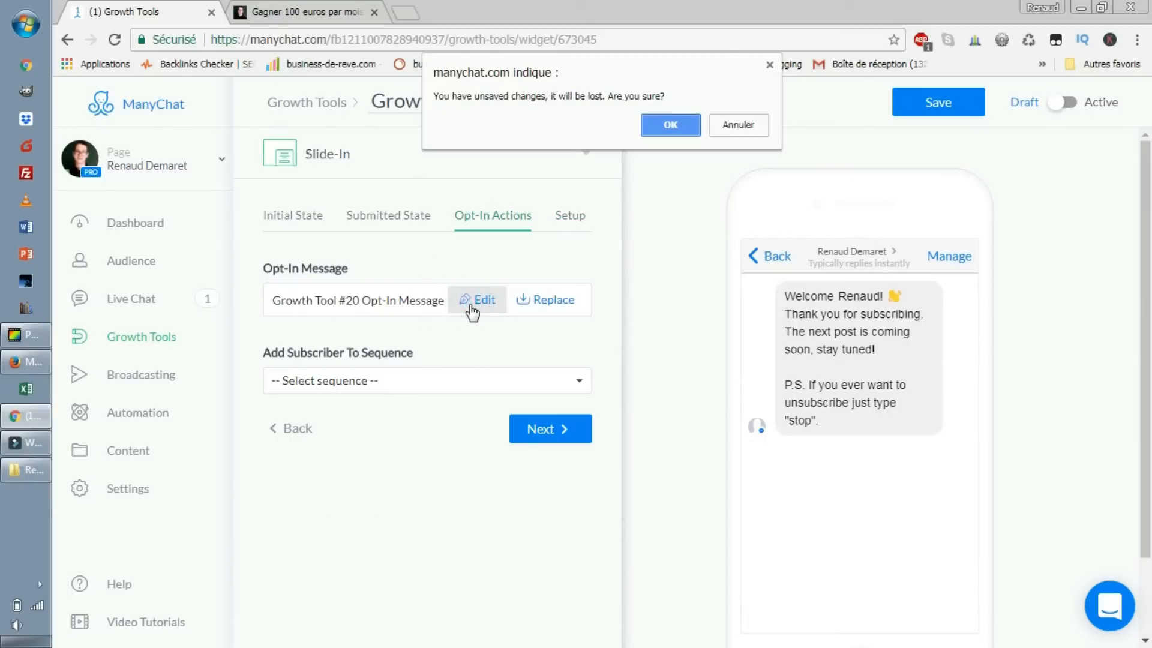
pyautogui.click(728, 126)
pyautogui.click(919, 111)
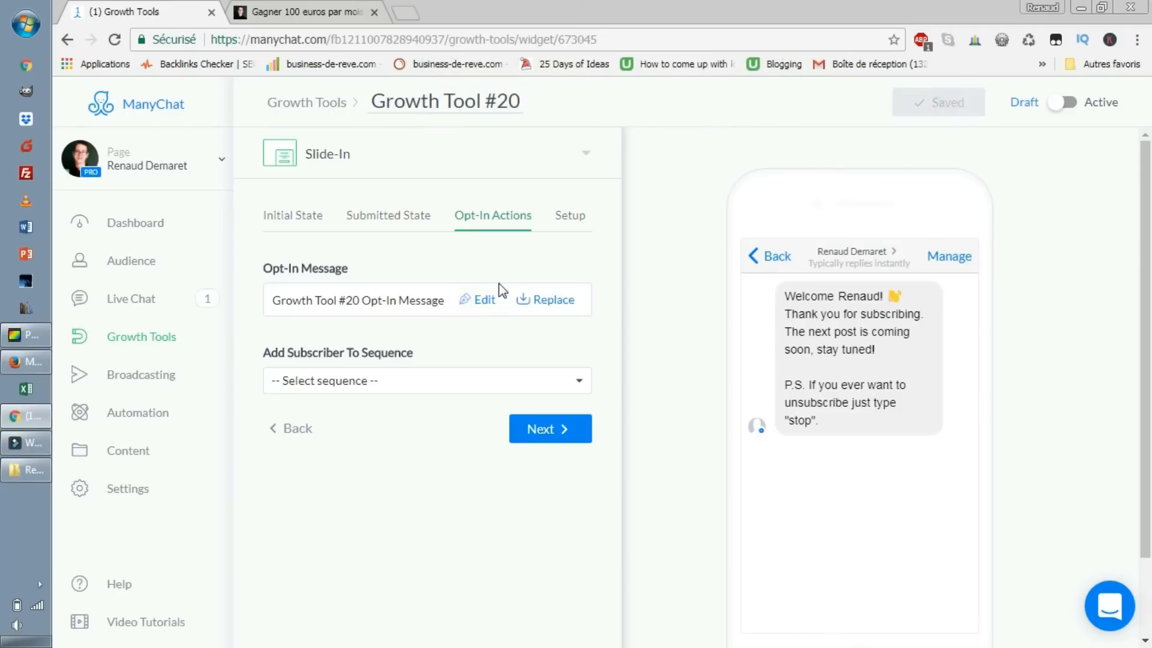
# - Replace the subscription thank-you text in the opt-in message with "sdqdqsdqsd", keep a blank line before the P.S., and publish the message
pyautogui.click(480, 302)
pyautogui.click(676, 315)
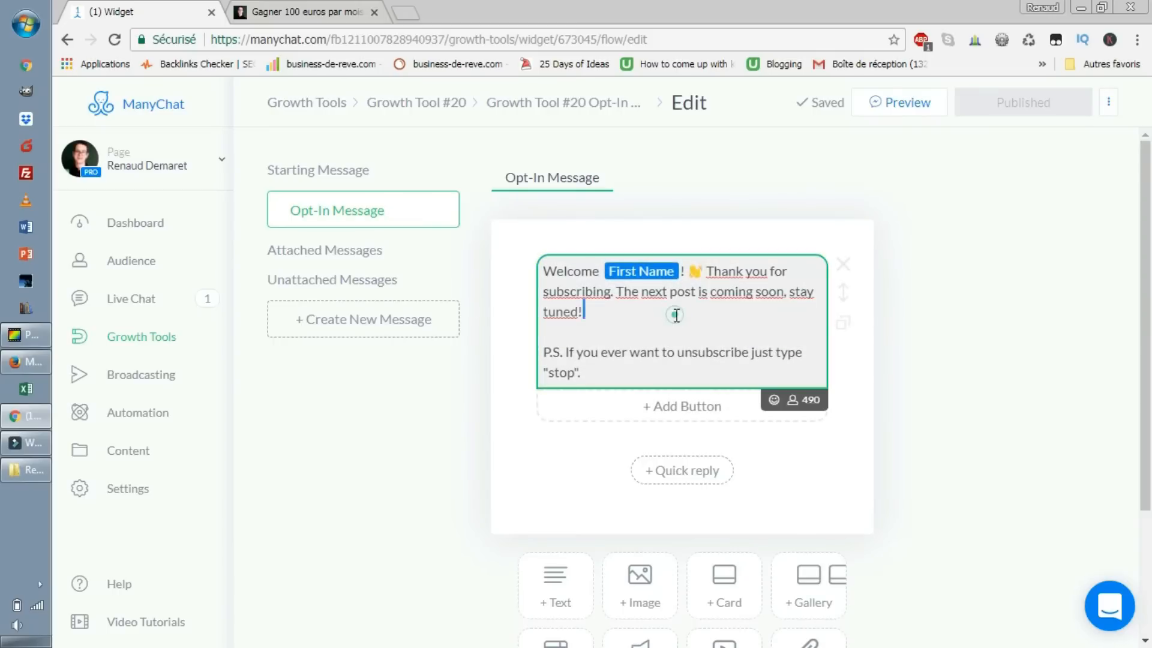
pyautogui.tripleClick(676, 315)
pyautogui.write('sdqdqsdqsd')
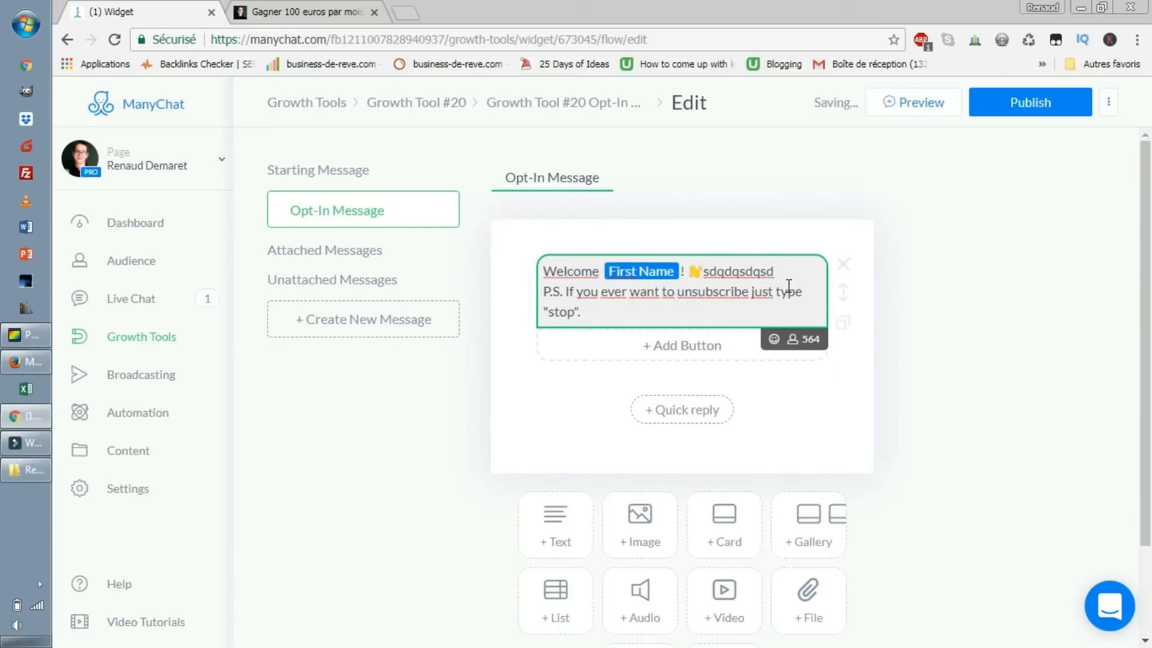
pyautogui.press('Return')
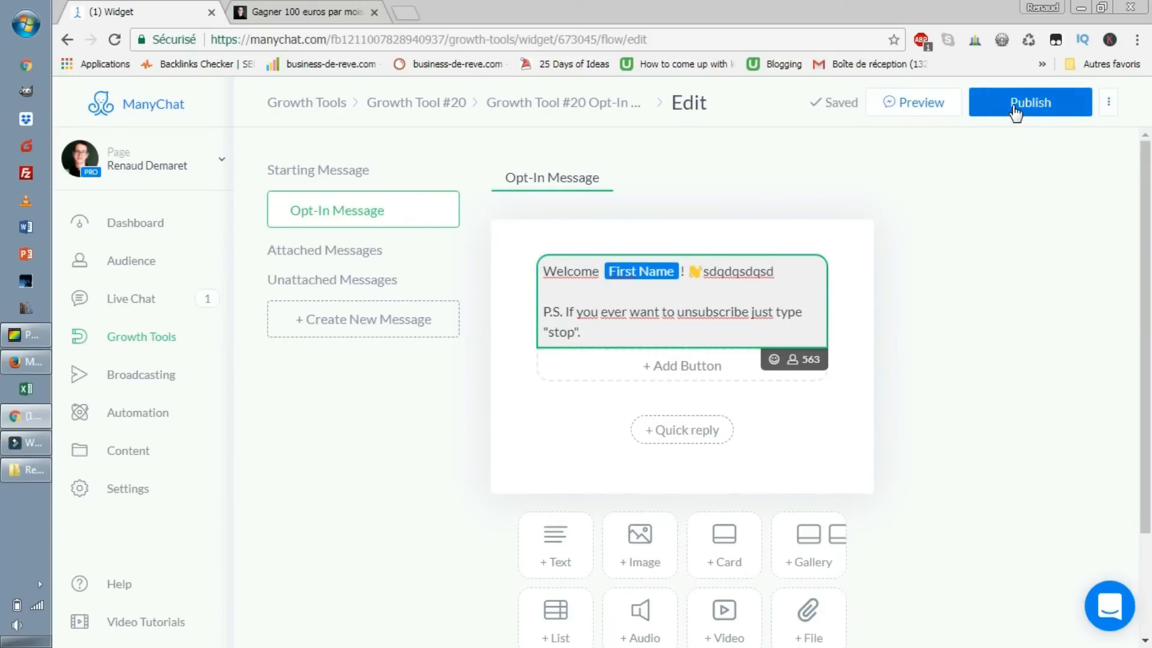
pyautogui.click(1015, 112)
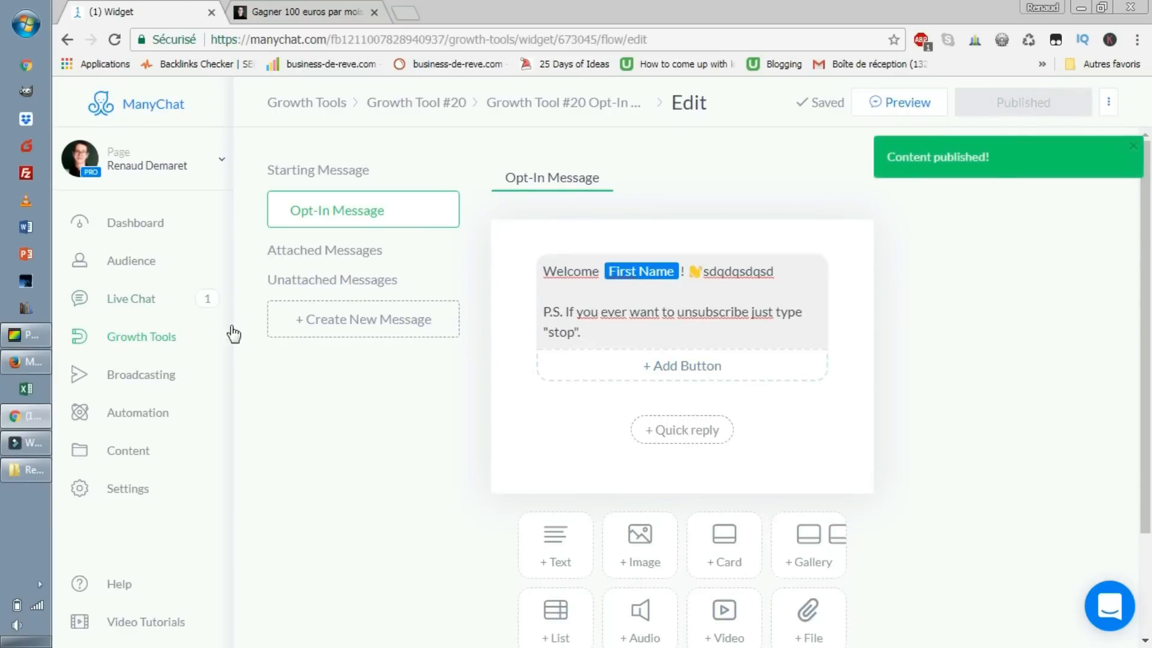
# - Reopen Growth Tool #20 and set its opt-in actions to add subscribers to the sequence "Gagner 100€ en enseignant en ligne"
pyautogui.click(144, 336)
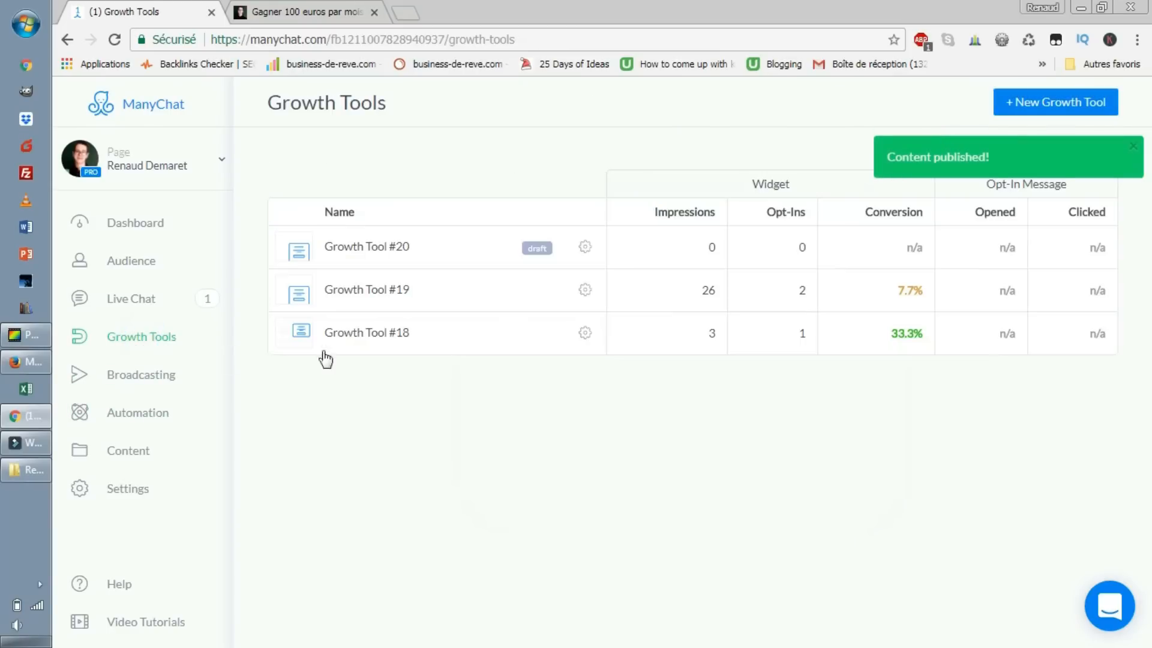
pyautogui.click(393, 252)
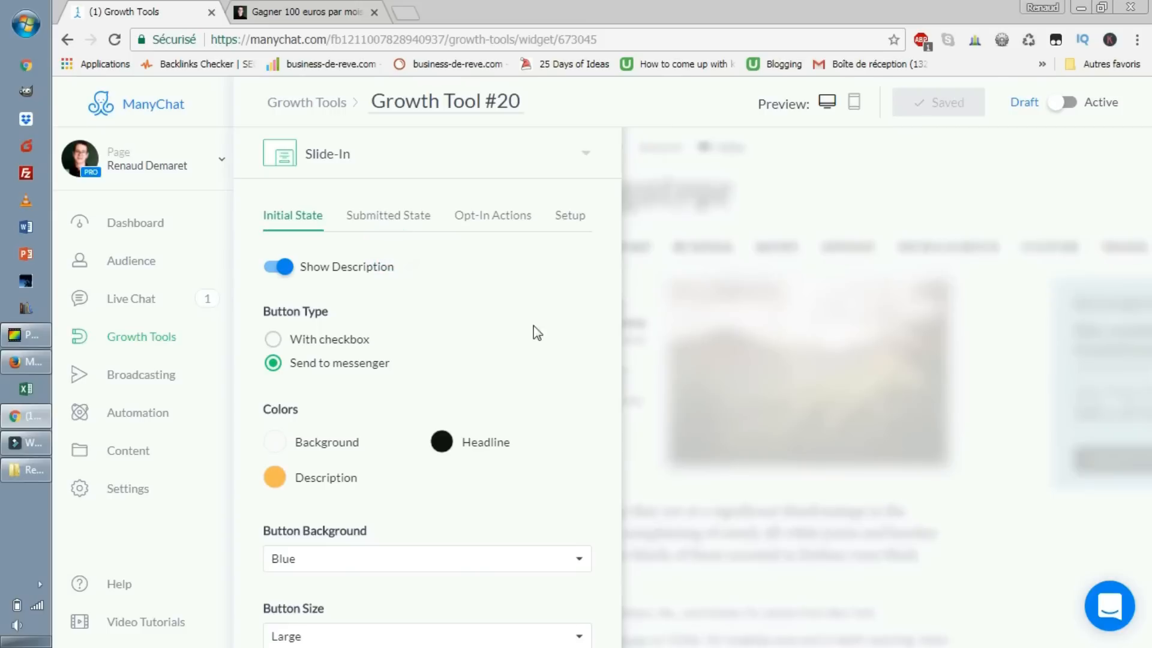
pyautogui.click(384, 218)
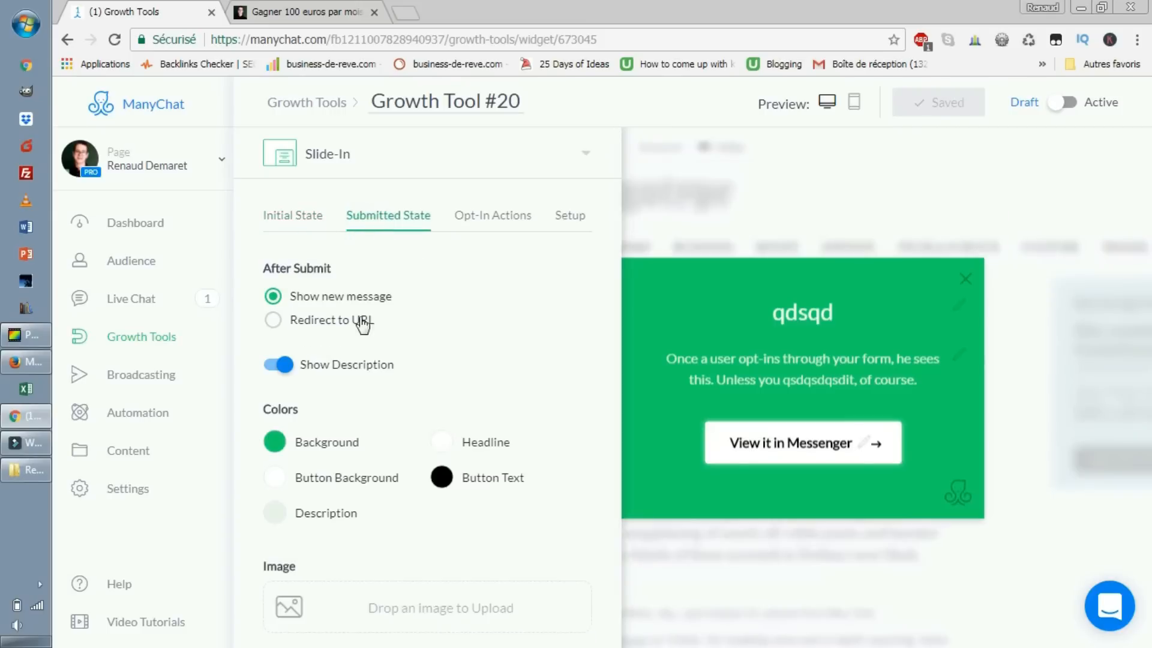
pyautogui.click(497, 220)
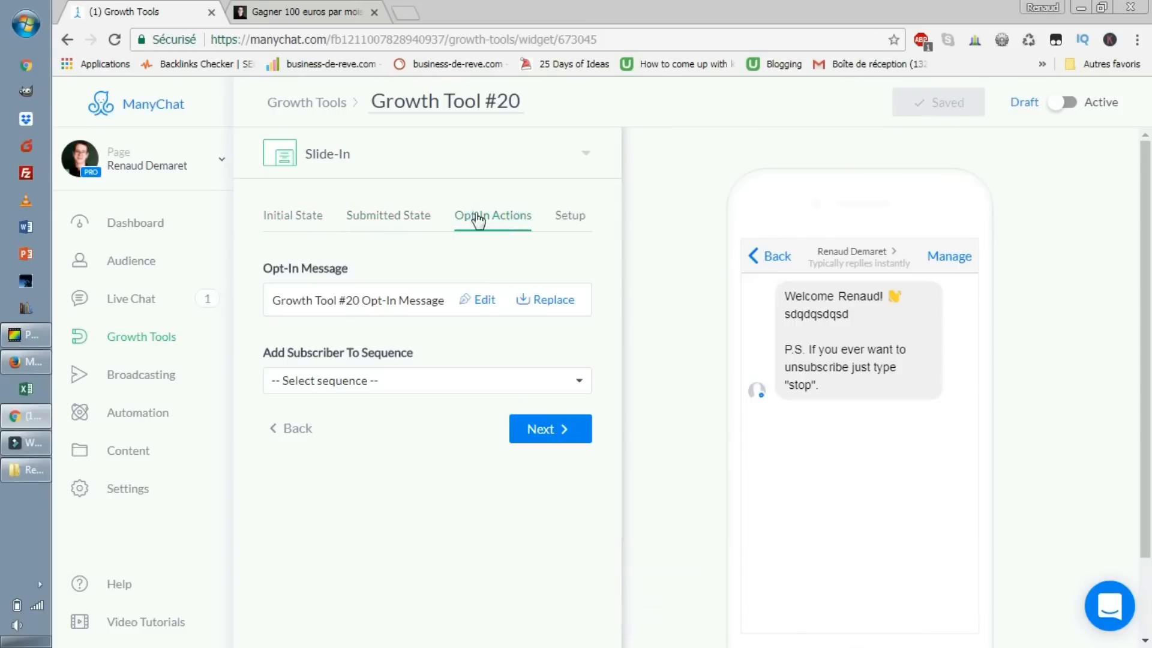
pyautogui.click(483, 387)
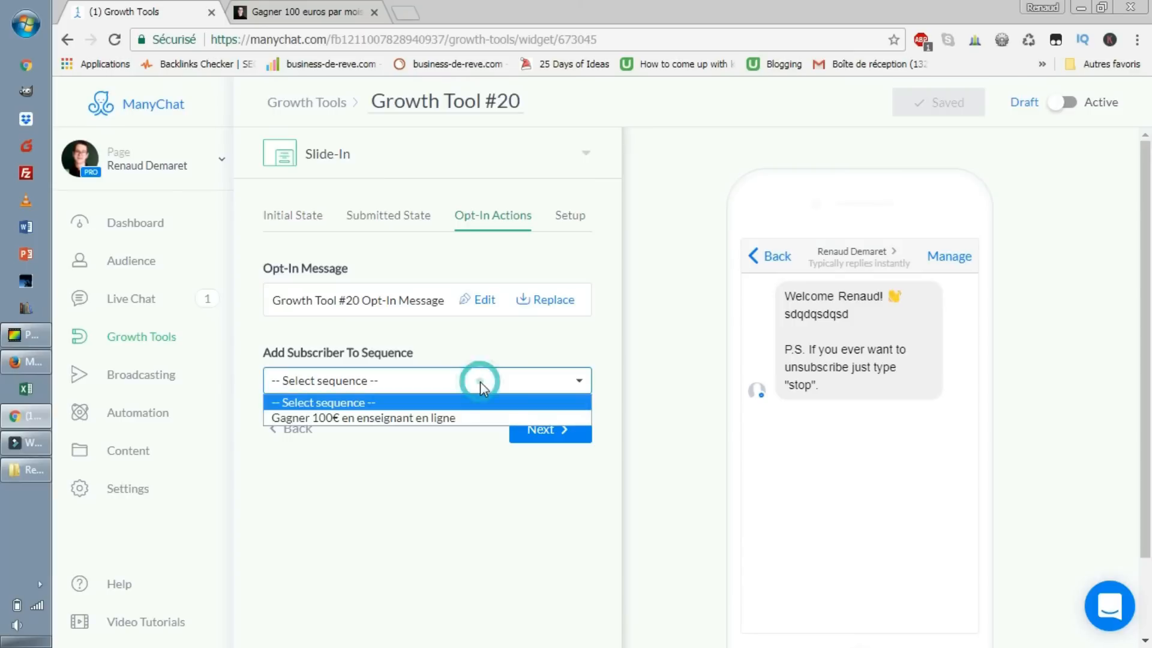
pyautogui.click(484, 417)
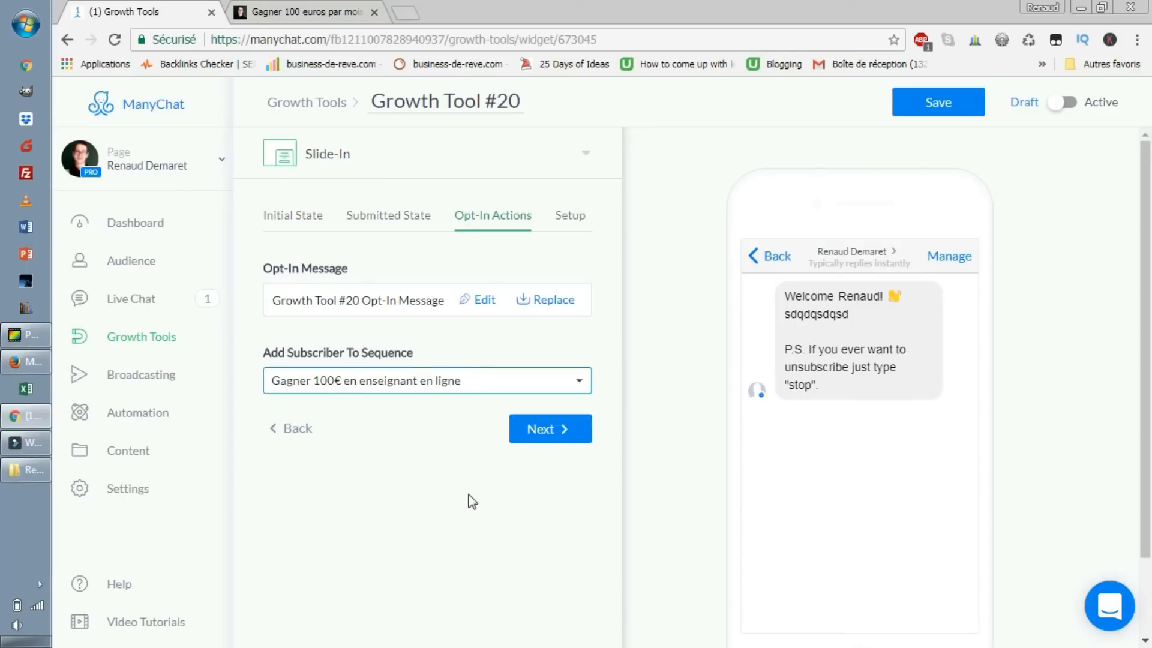
# - Open the JavaScript snippet installation from the widget's setup and review the authorized websites
pyautogui.click(557, 439)
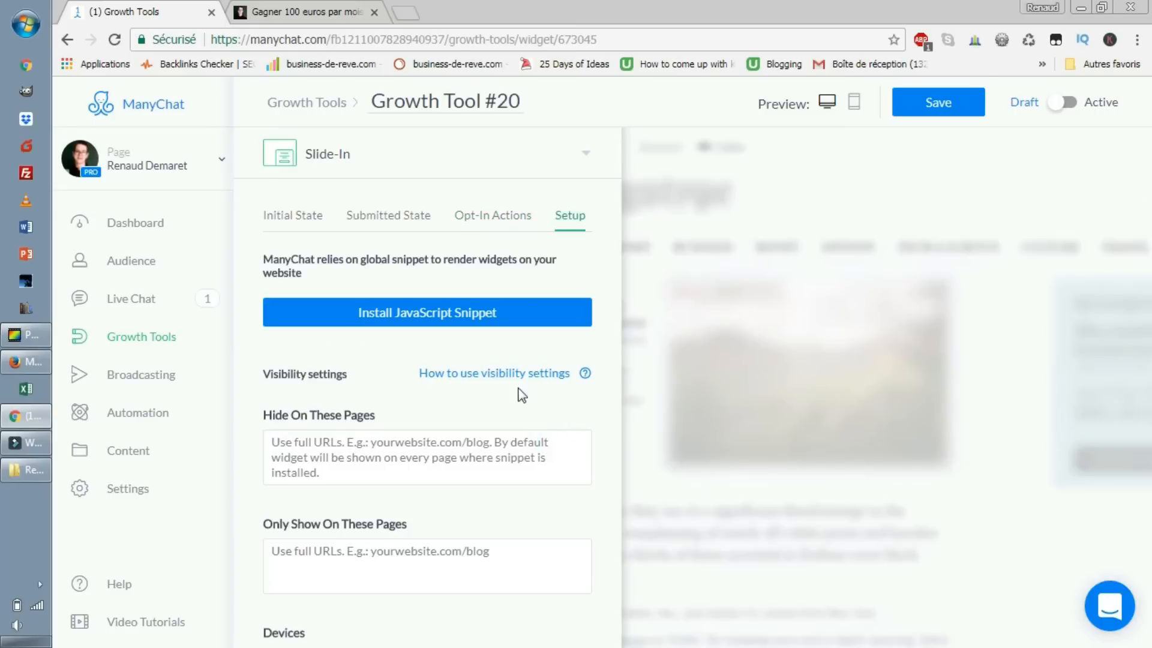
pyautogui.scroll(-3, 546, 527)
pyautogui.scroll(3, 547, 546)
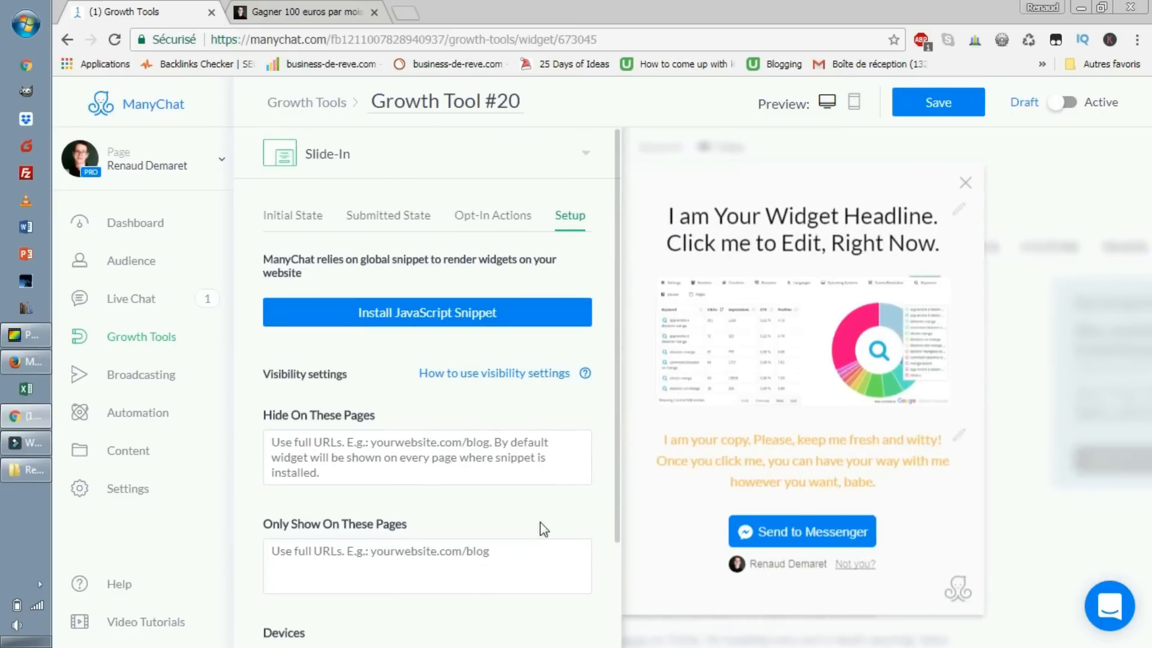
pyautogui.click(460, 314)
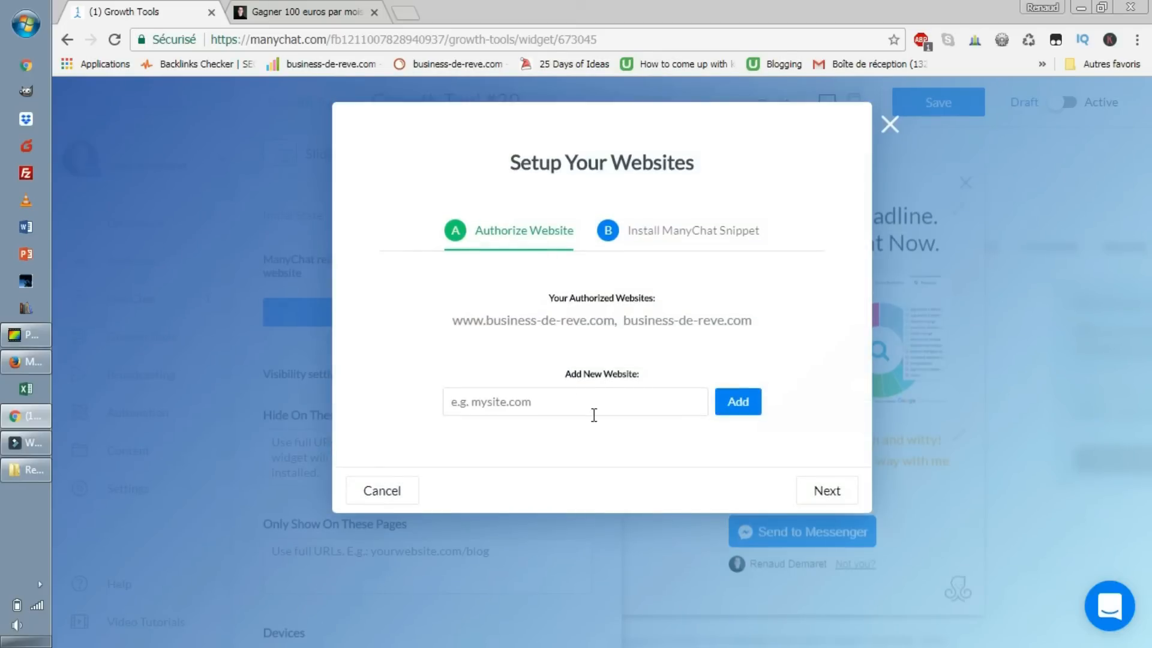
pyautogui.click(564, 399)
pyautogui.moveTo(452, 319); pyautogui.dragTo(771, 319)
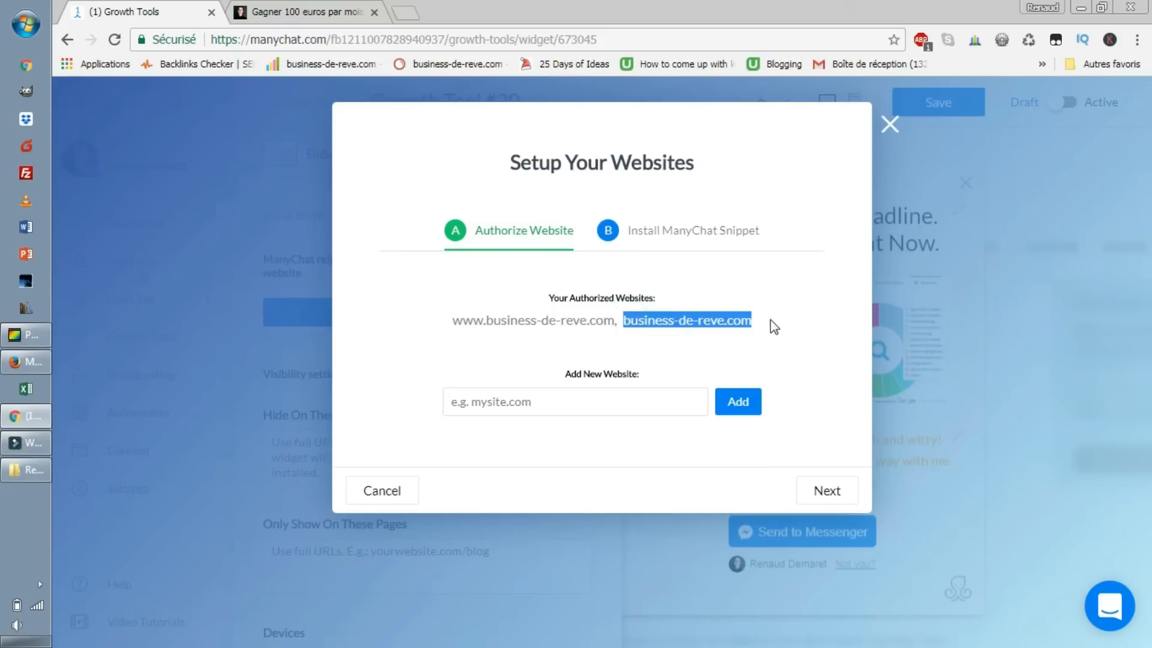
pyautogui.moveTo(452, 320); pyautogui.dragTo(618, 326)
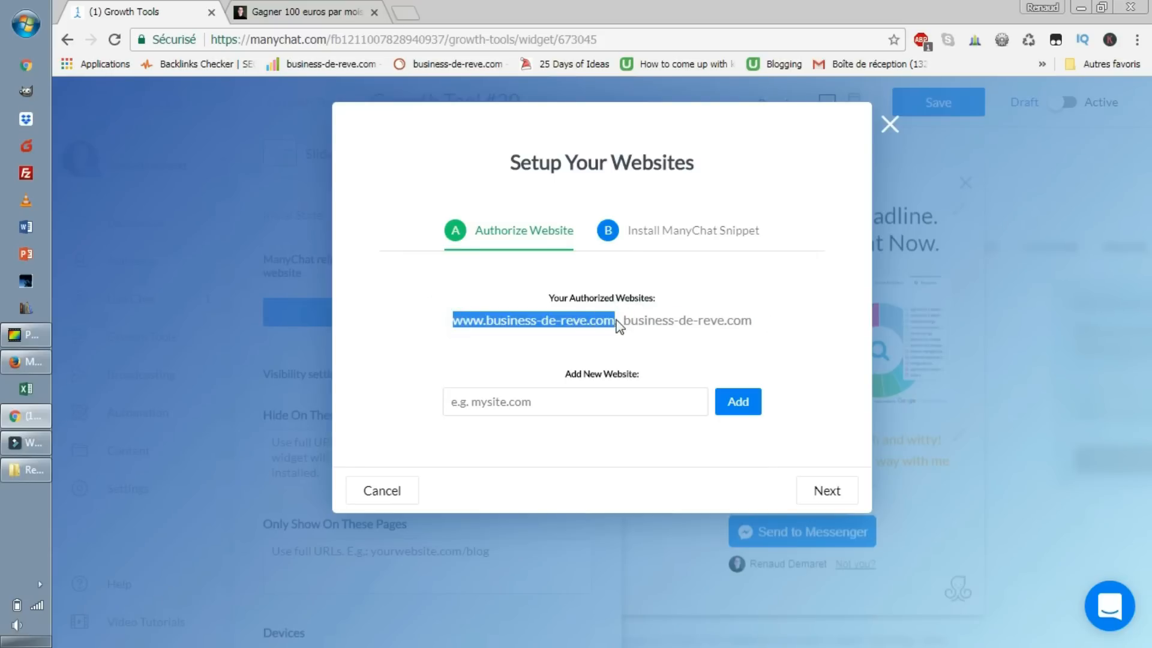
pyautogui.click(694, 334)
# - Proceed to the snippet installation stage and copy the ManyChat script code
pyautogui.click(806, 495)
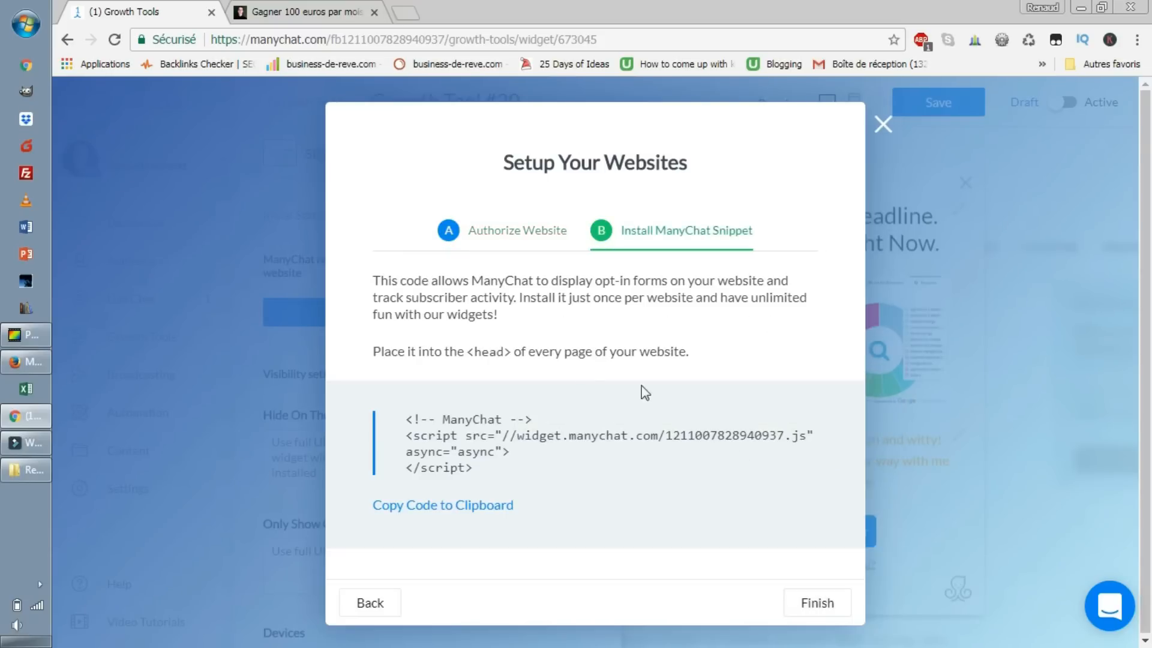
pyautogui.click(496, 507)
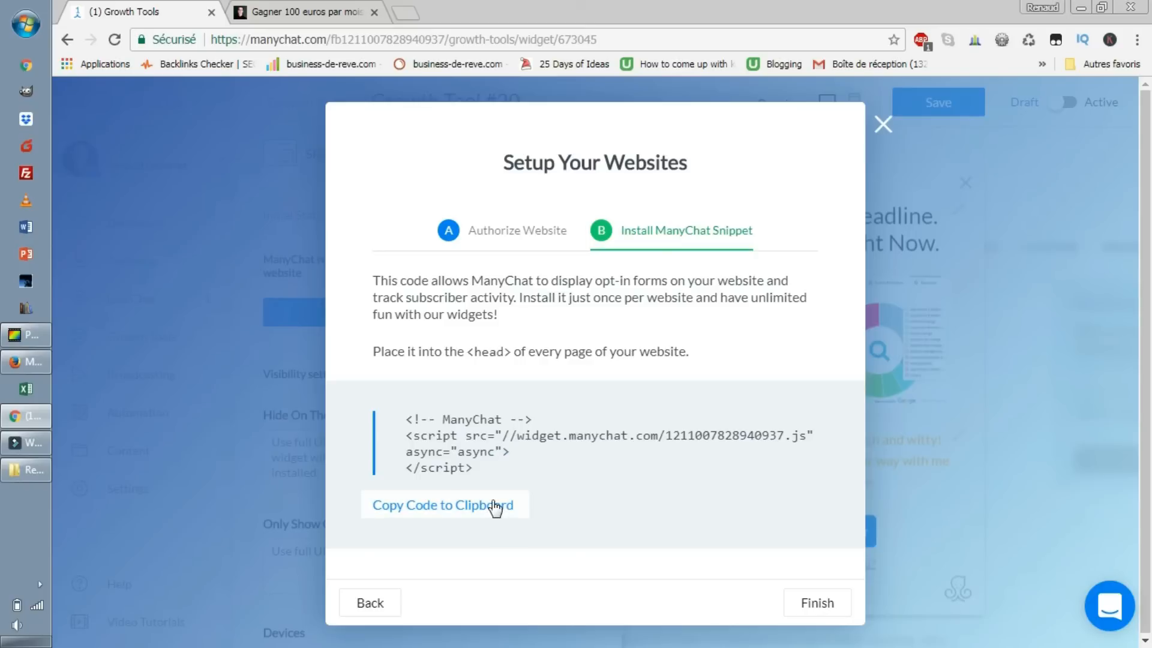
pyautogui.moveTo(488, 543); pyautogui.dragTo(394, 427)
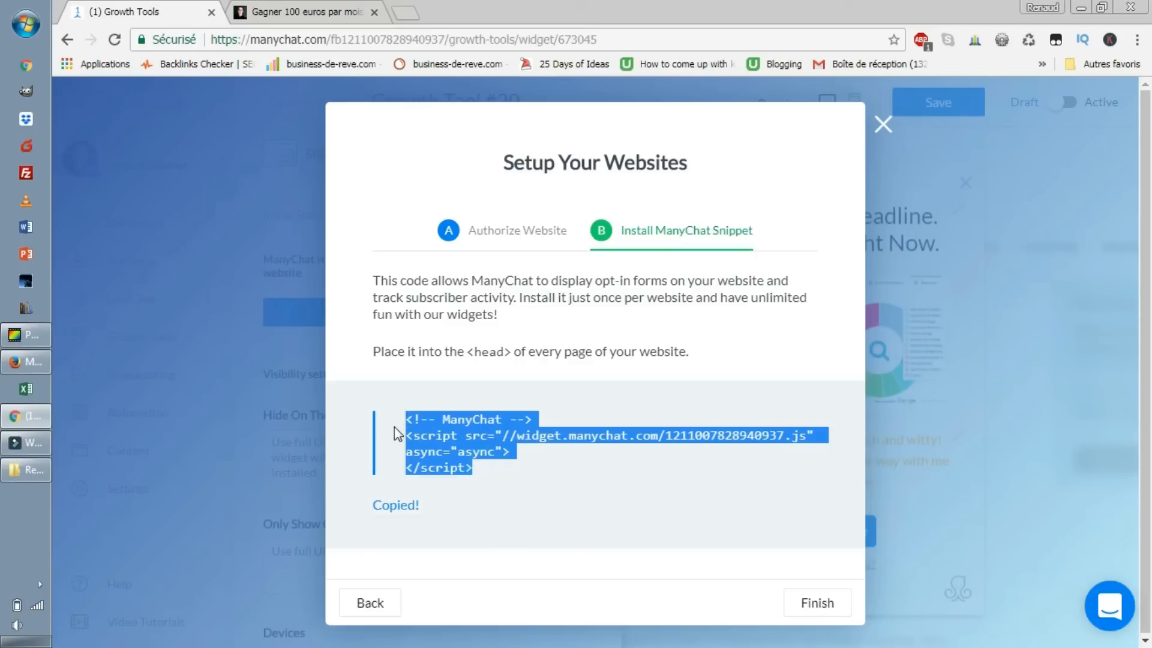
pyautogui.rightClick(453, 435)
pyautogui.click(537, 448)
# - In a new browser tab, open the WordPress admin of business-de-reve.com and load the Selfy theme's header.php in the theme editor
pyautogui.click(298, 15)
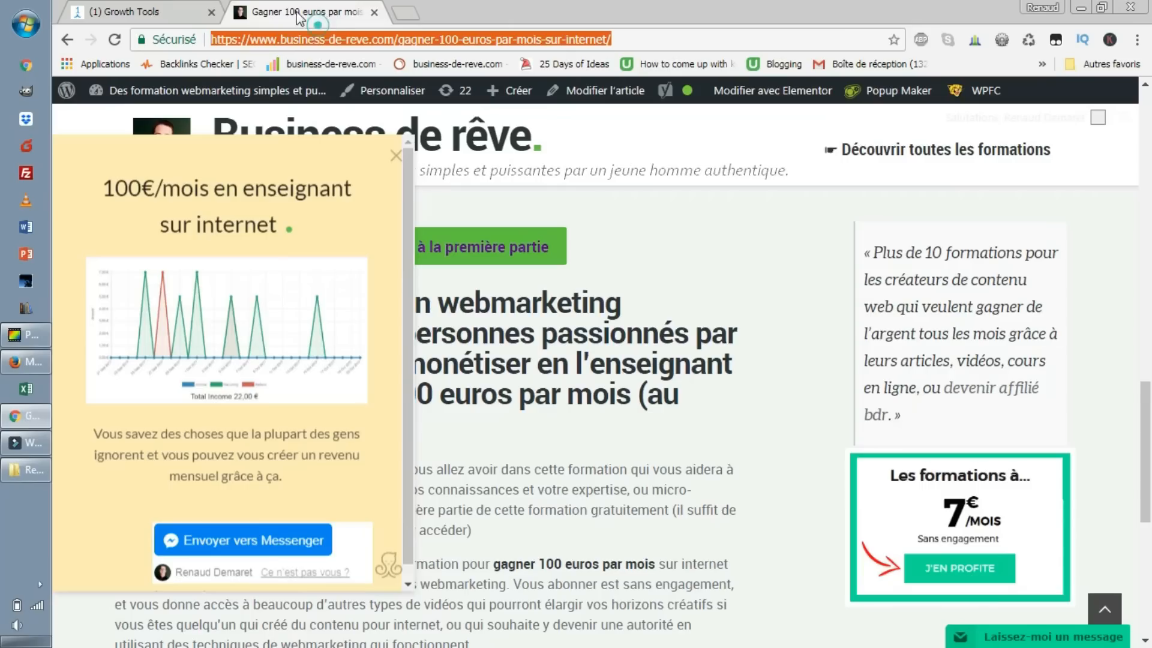
pyautogui.click(396, 15)
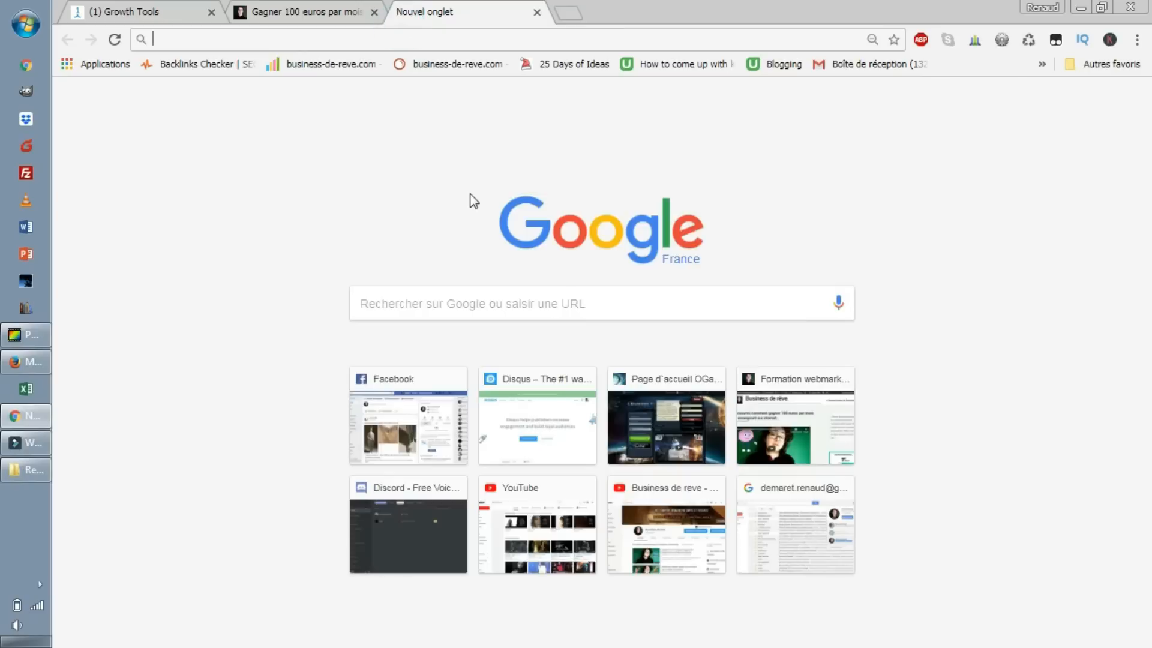
pyautogui.write('business-de-reve.com')
pyautogui.press('Return')
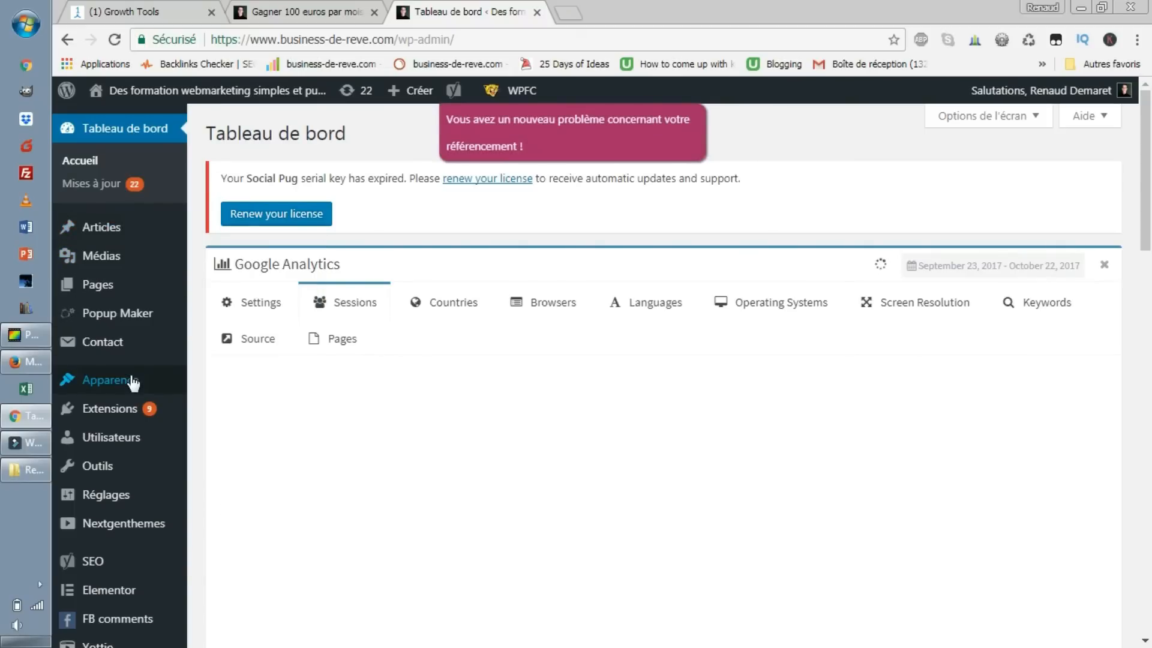
pyautogui.moveTo(134, 380)
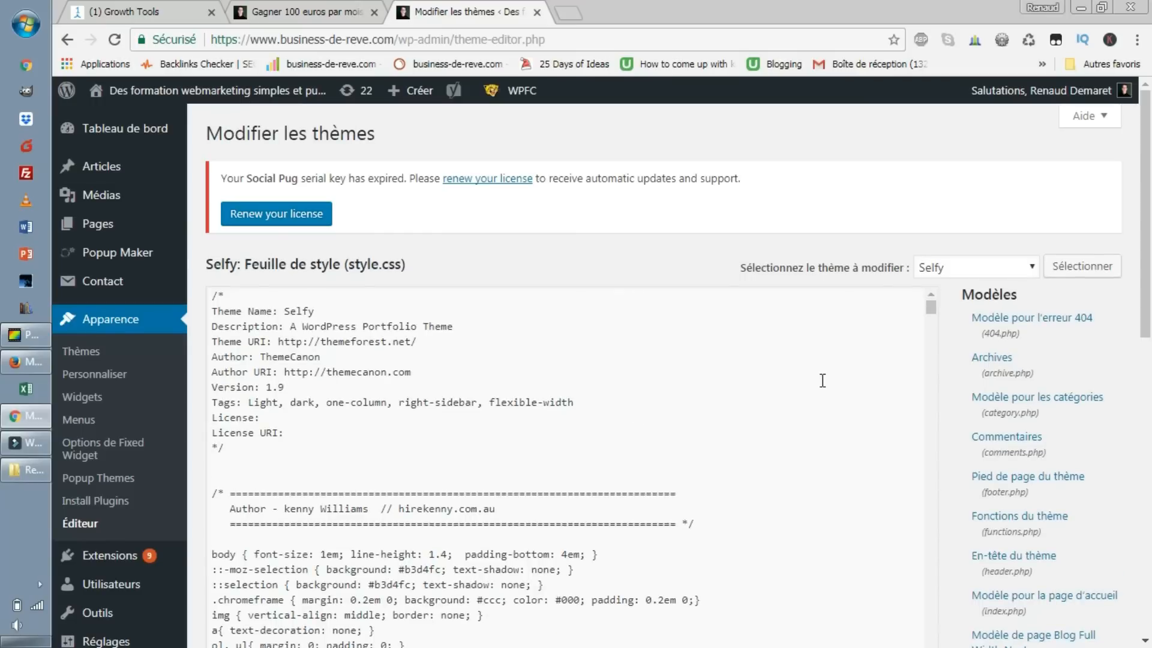
pyautogui.scroll(-3, 1082, 430)
pyautogui.scroll(-2, 1107, 376)
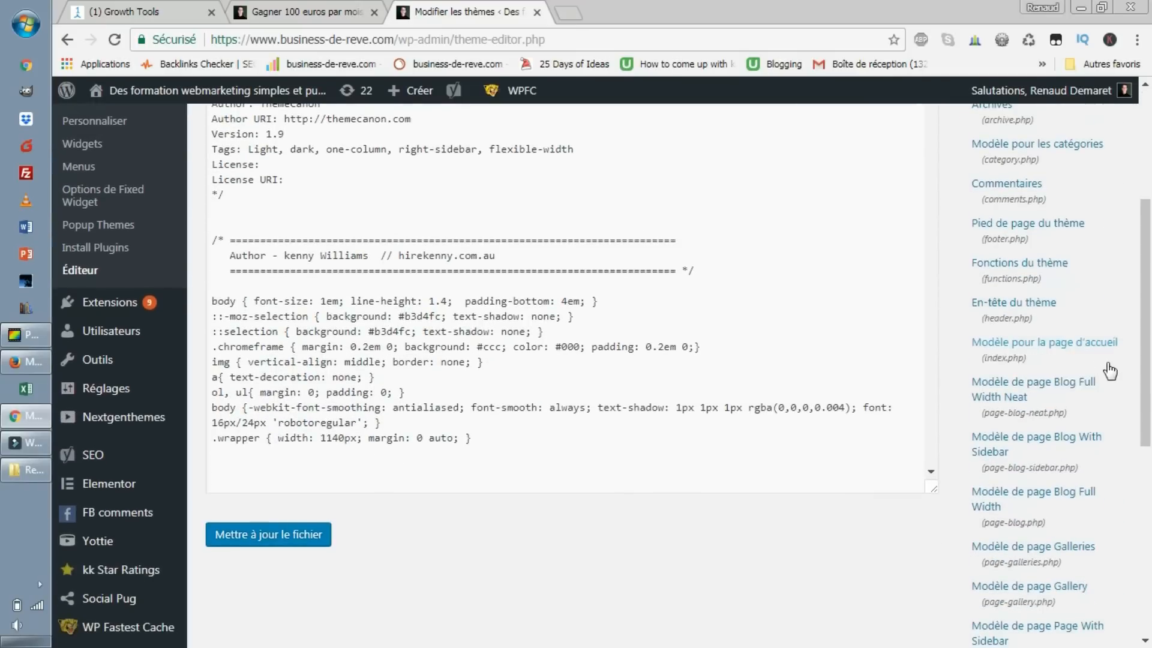
pyautogui.click(1027, 310)
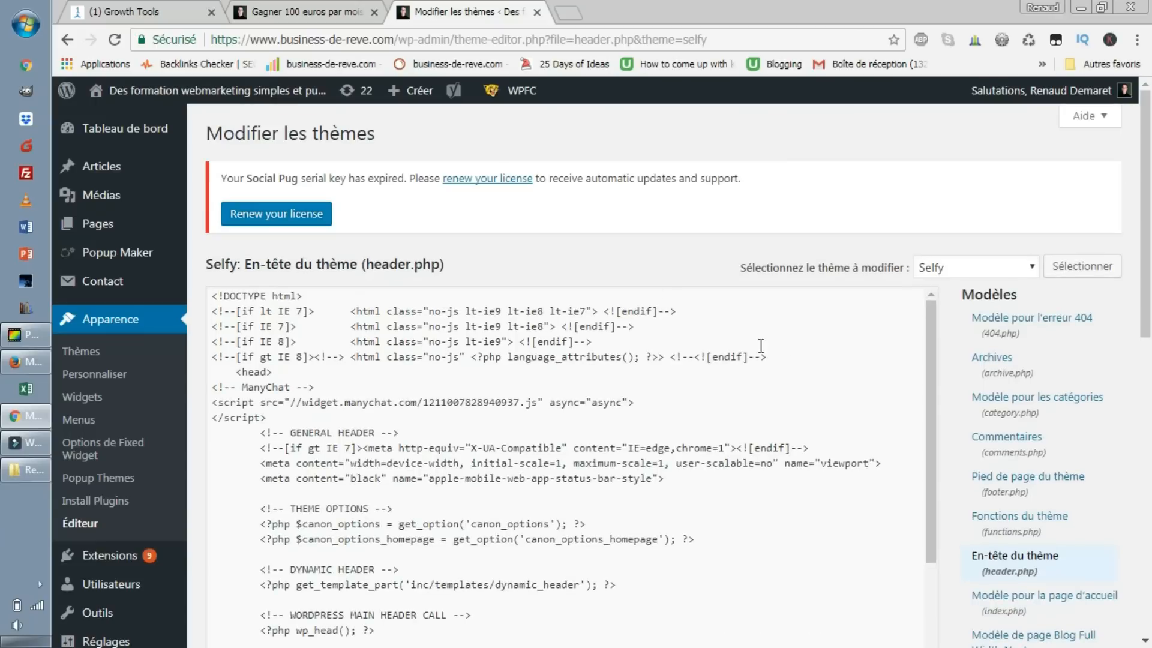
# - Copy the existing ManyChat script located just below the opening head tag in header.php
pyautogui.moveTo(429, 261); pyautogui.dragTo(382, 257)
pyautogui.scroll(-3, 454, 353)
pyautogui.scroll(3, 454, 353)
pyautogui.moveTo(266, 418); pyautogui.dragTo(187, 389)
pyautogui.hotkey('ctrl', 'c')
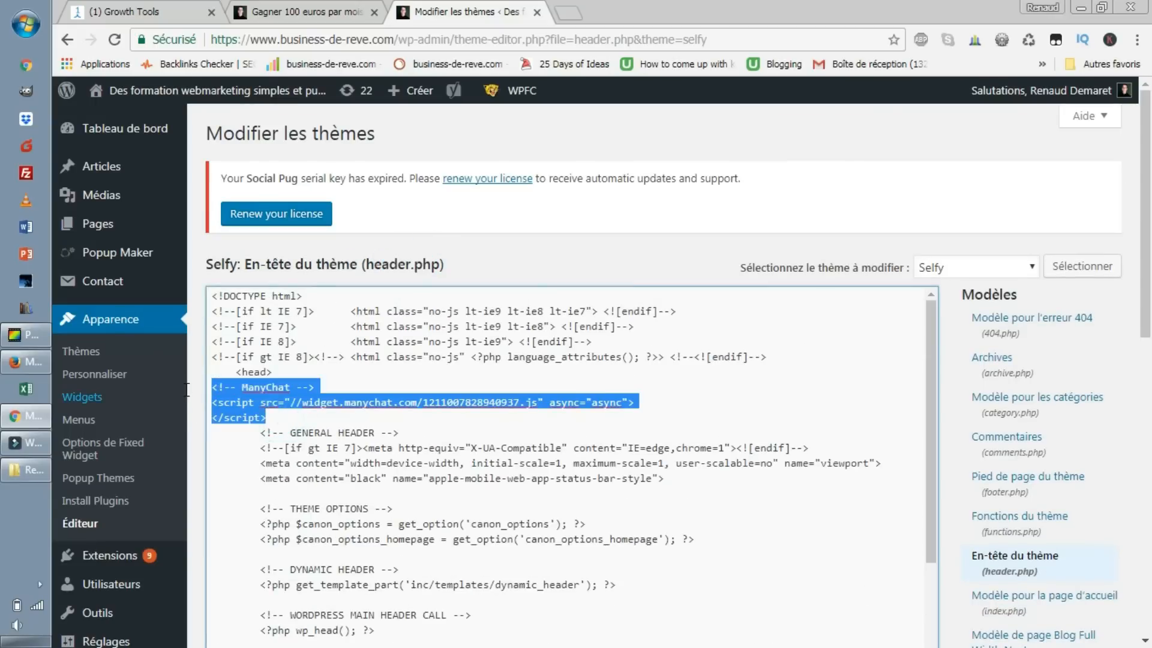
# - Paste the ManyChat script on a new line just before the closing head tag in header.php
pyautogui.moveTo(273, 372); pyautogui.dragTo(239, 375)
pyautogui.scroll(-4, 313, 428)
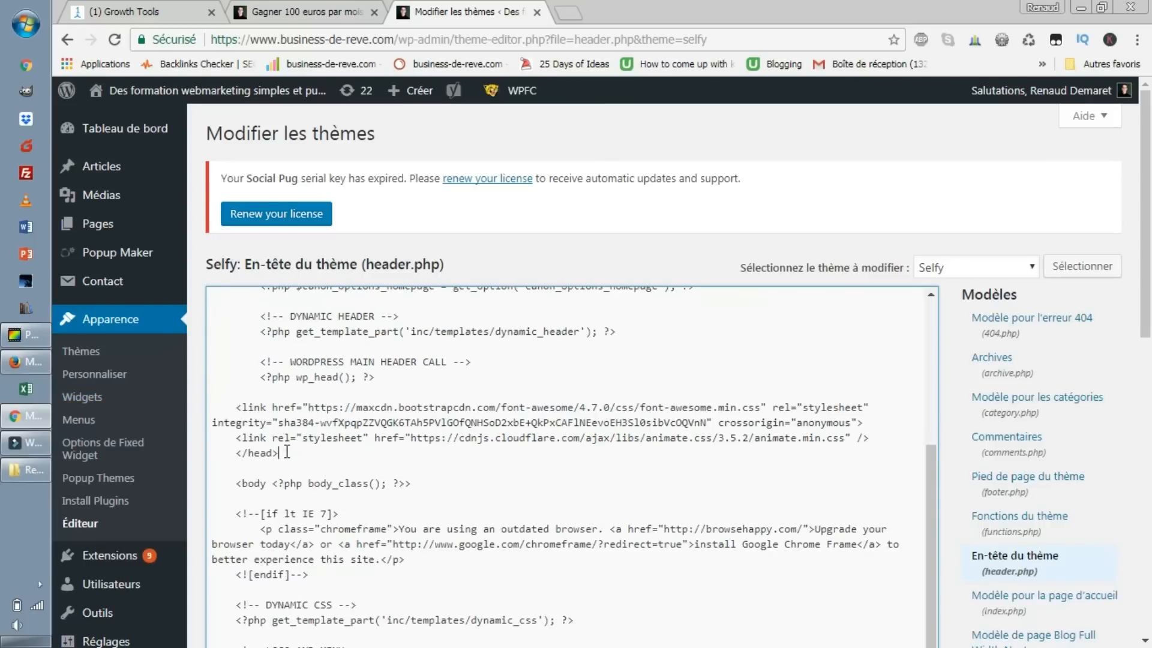
pyautogui.moveTo(287, 452); pyautogui.dragTo(244, 454)
pyautogui.scroll(4, 332, 455)
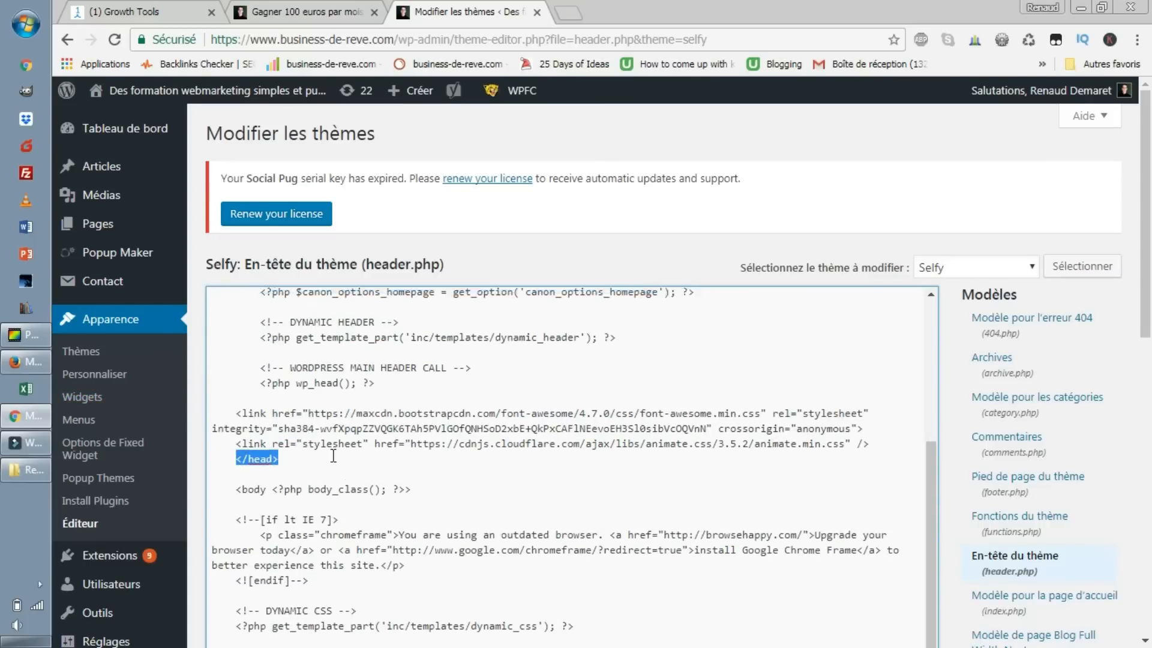
pyautogui.click(276, 410)
pyautogui.scroll(-4, 352, 431)
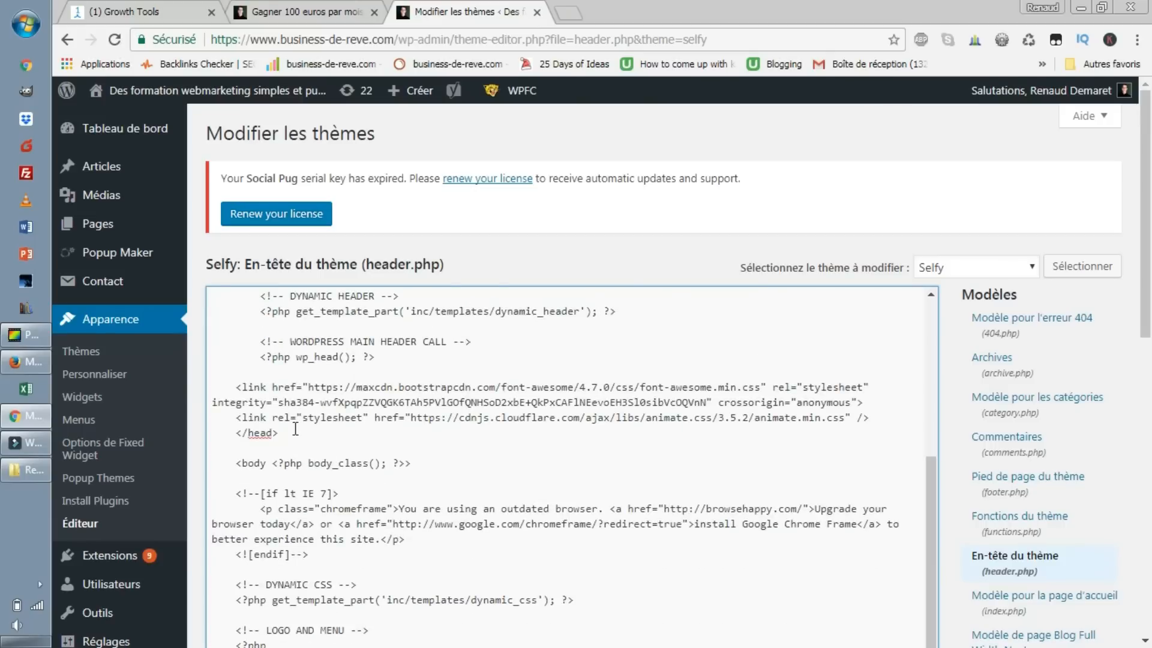
pyautogui.click(892, 411)
pyautogui.press('Return')
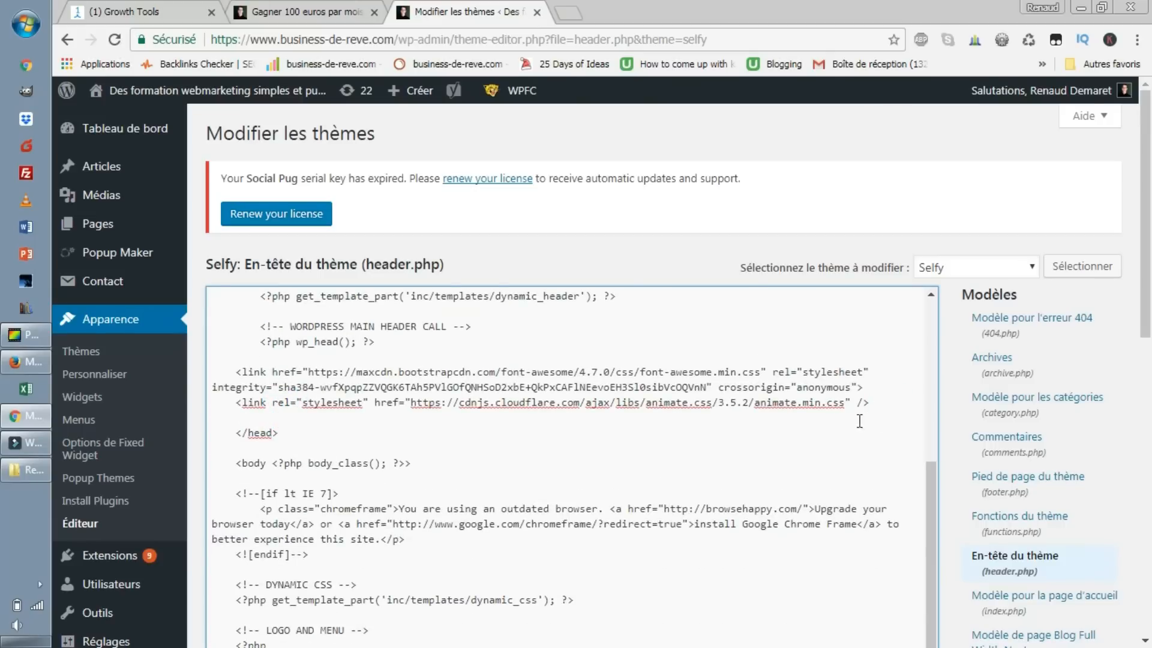
pyautogui.hotkey('ctrl', 'v')
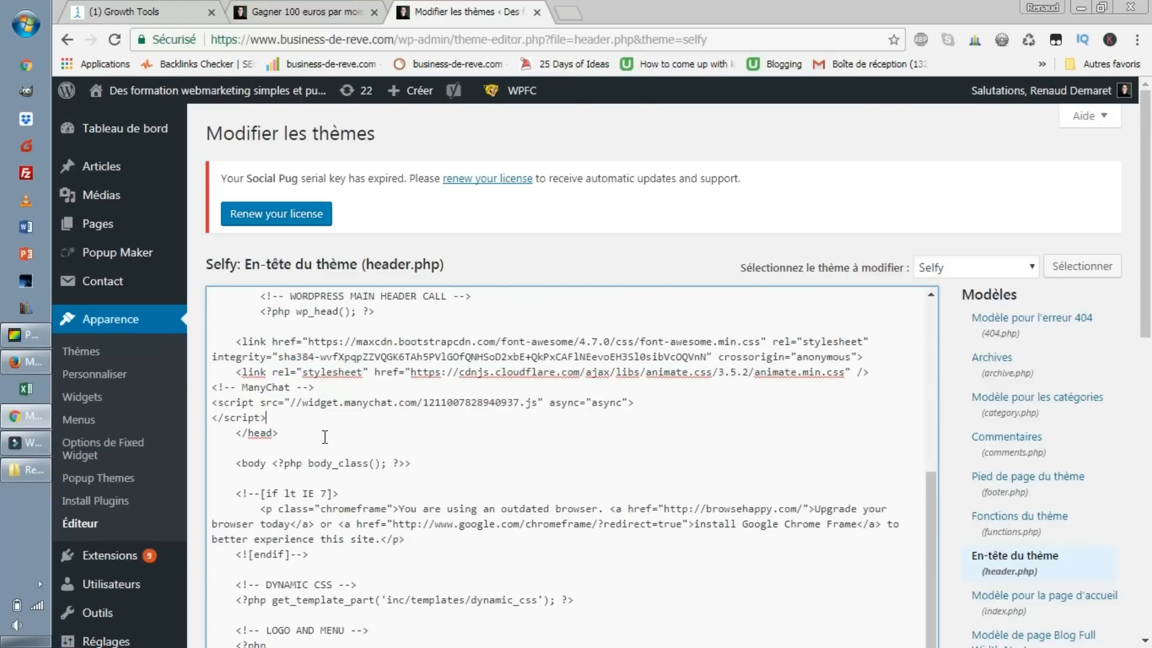
# - Delete the duplicate ManyChat script just before the closing head tag in header.php
pyautogui.scroll(-5, 865, 378)
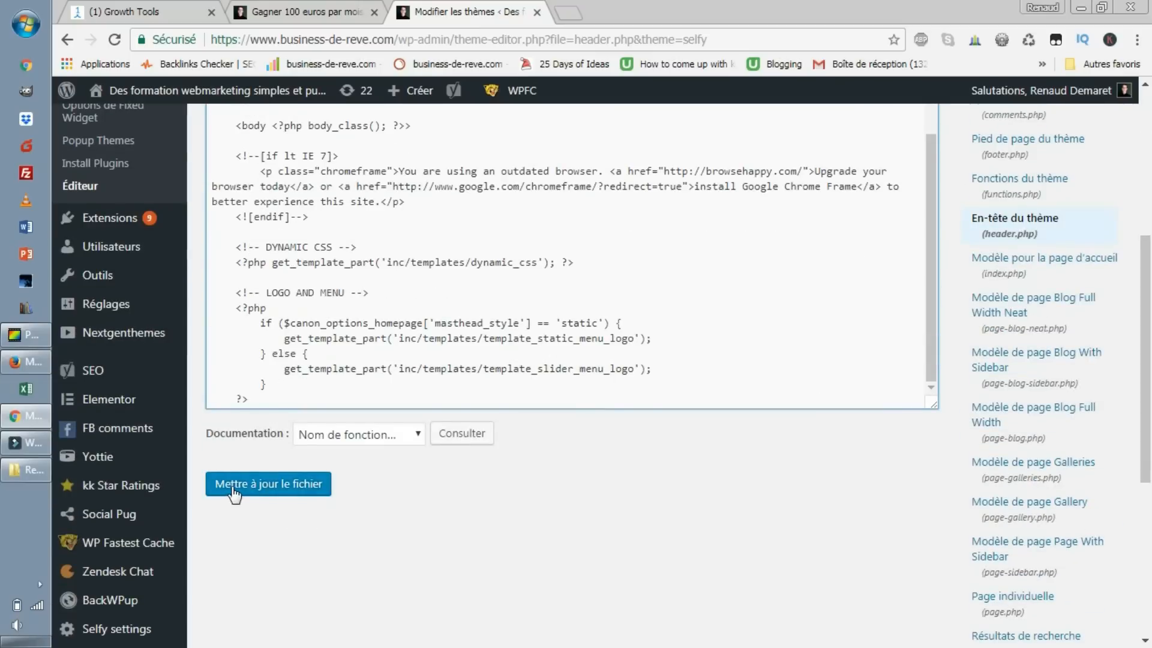
pyautogui.scroll(4, 567, 449)
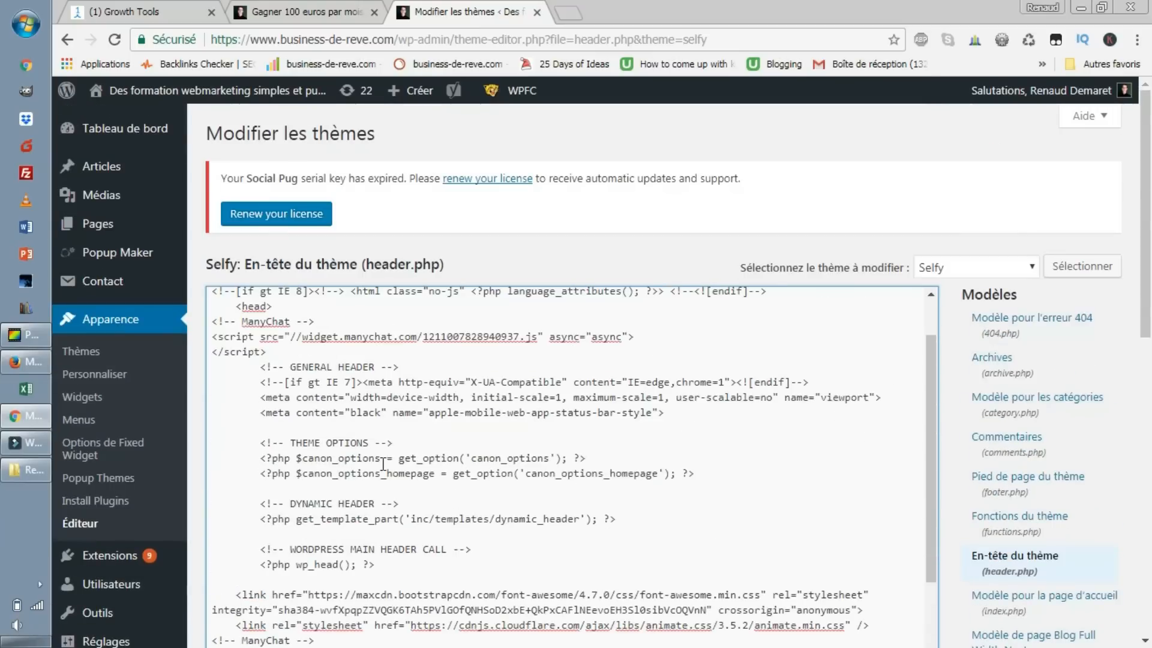
pyautogui.scroll(-1, 312, 370)
pyautogui.scroll(-1, 312, 370)
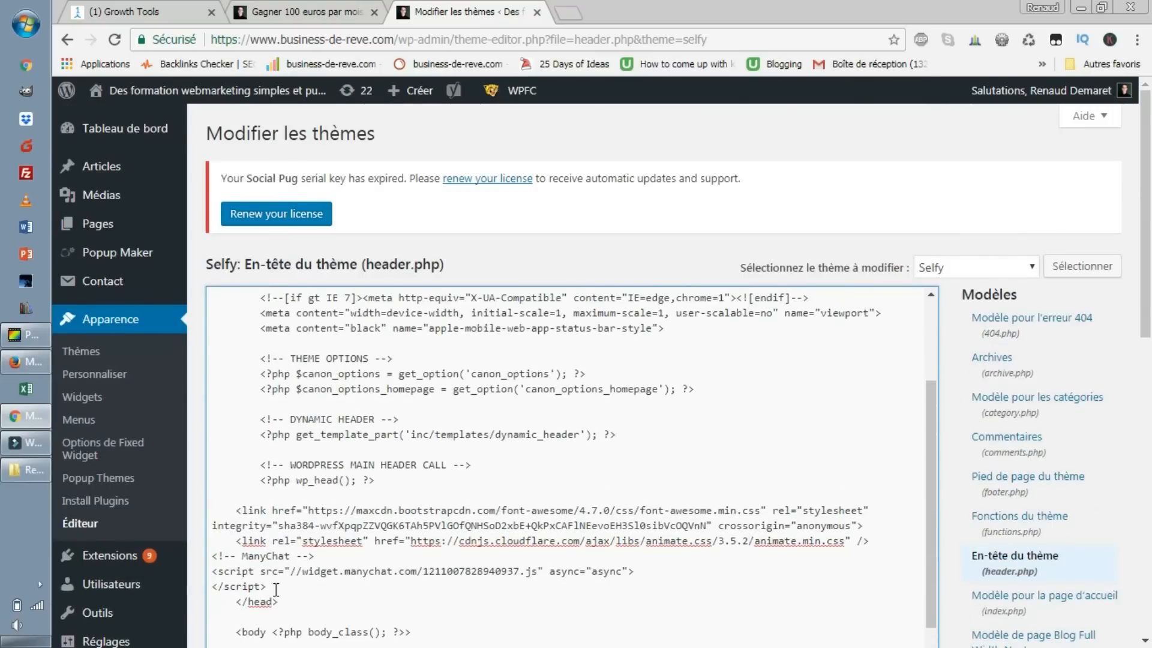
pyautogui.moveTo(276, 590); pyautogui.dragTo(212, 556)
pyautogui.press('Delete')
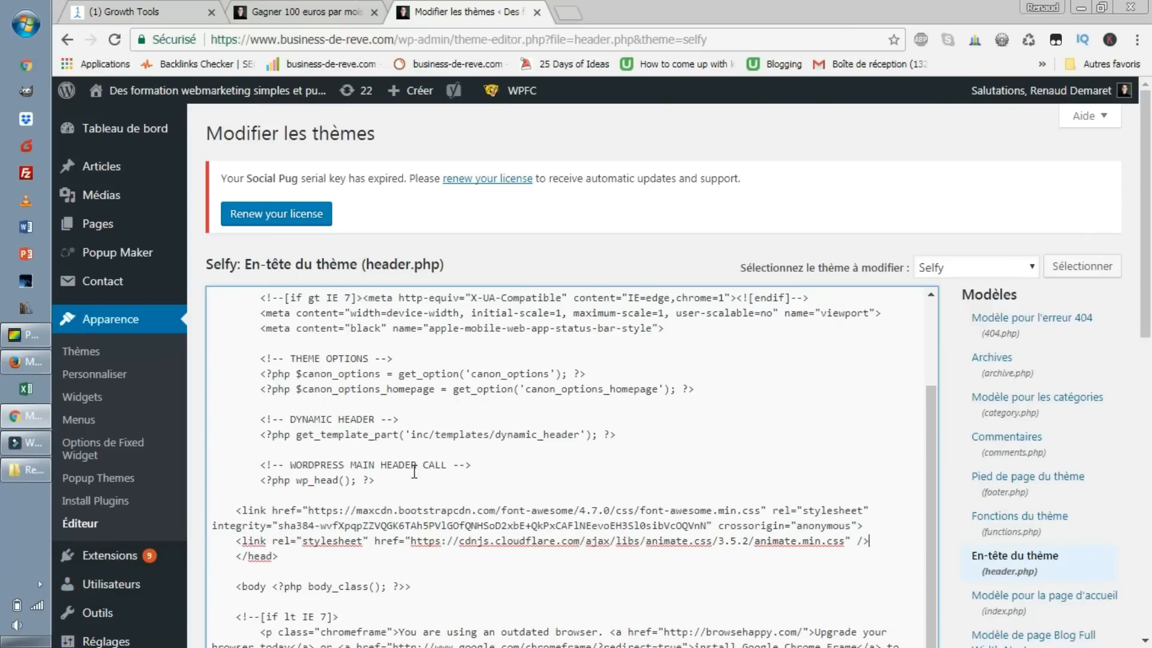
# - Save header.php with the ManyChat script just below the opening head tag, and close the website setup dialog in ManyChat
pyautogui.scroll(3, 414, 471)
pyautogui.moveTo(288, 432); pyautogui.dragTo(204, 390)
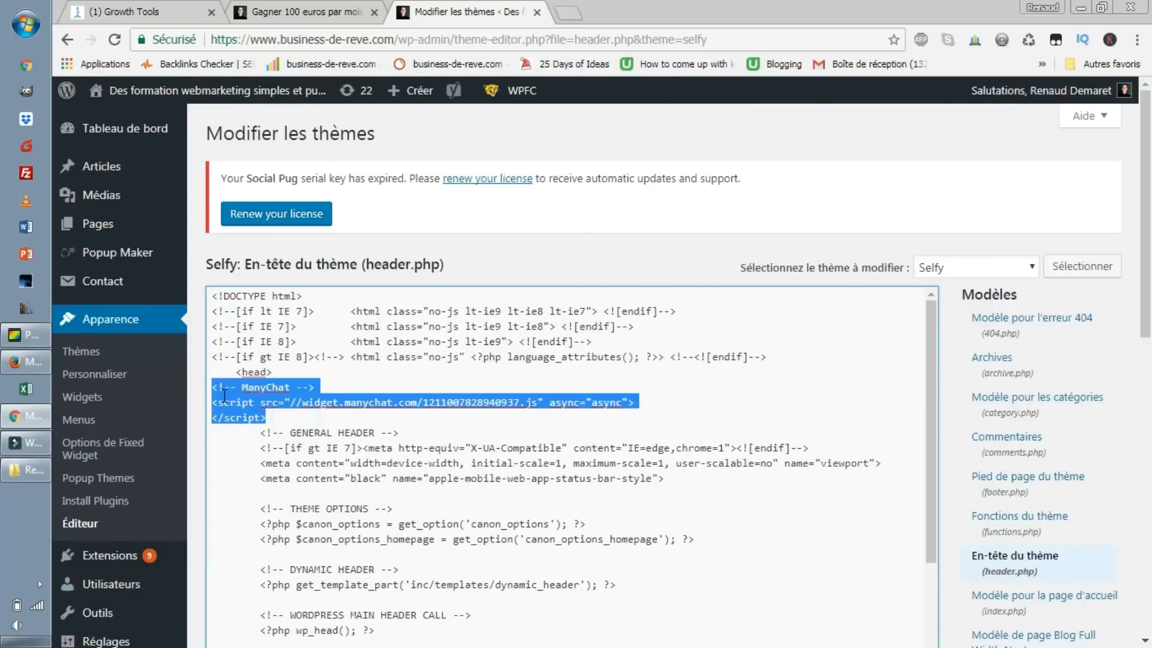
pyautogui.scroll(-10, 949, 537)
pyautogui.click(281, 489)
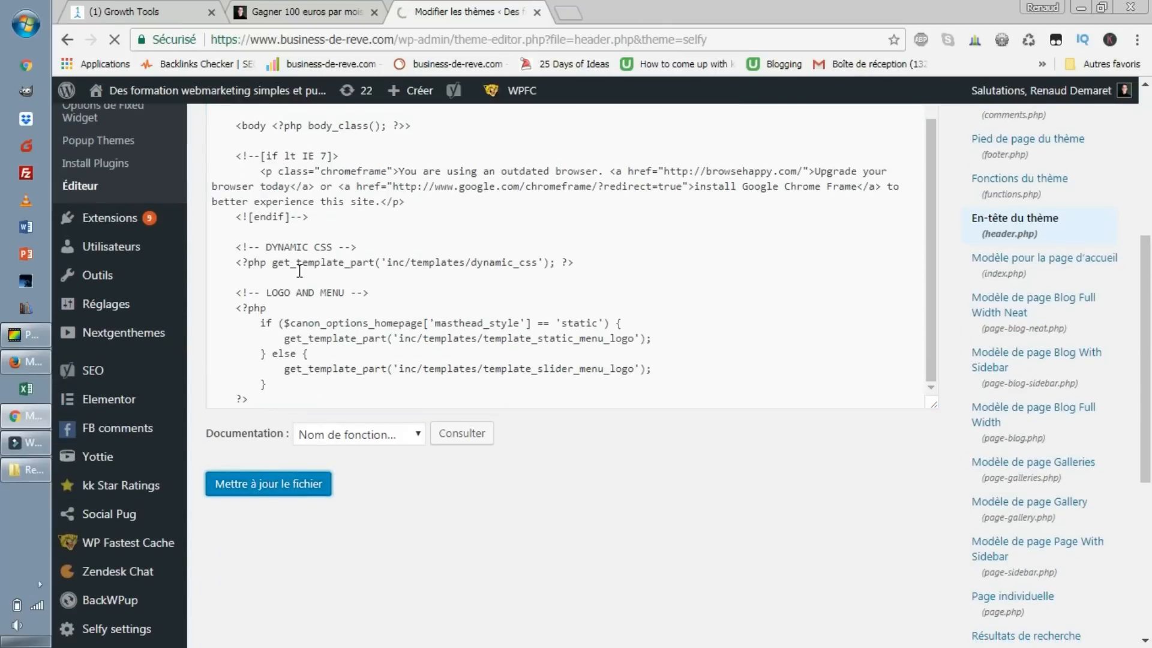
pyautogui.click(138, 11)
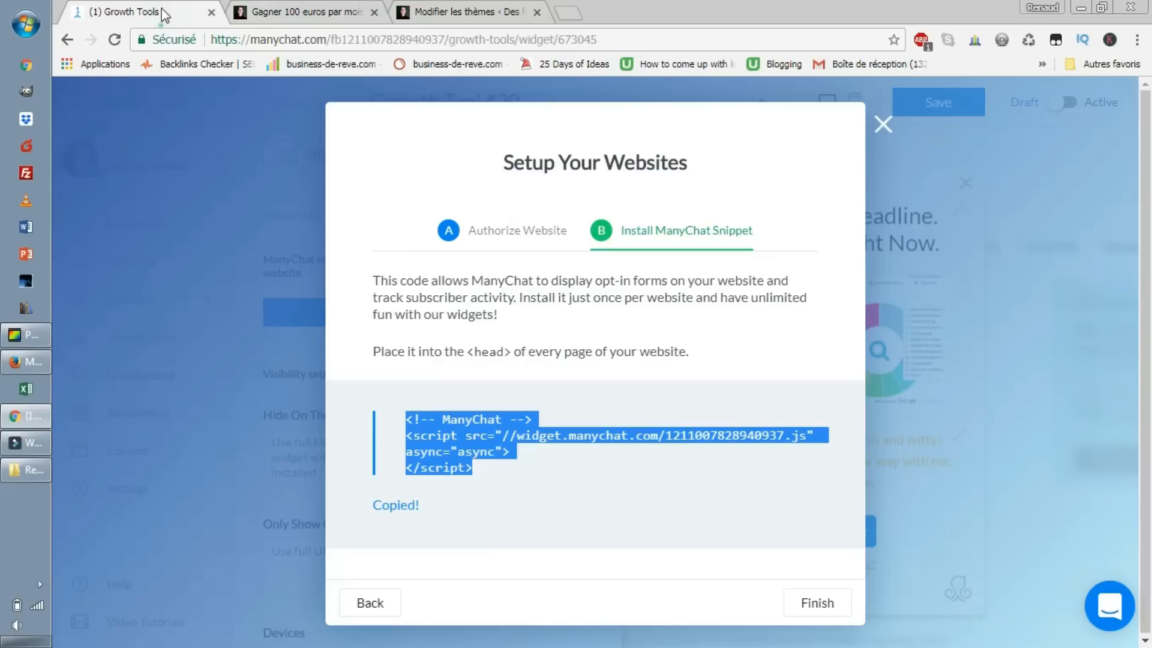
pyautogui.click(882, 124)
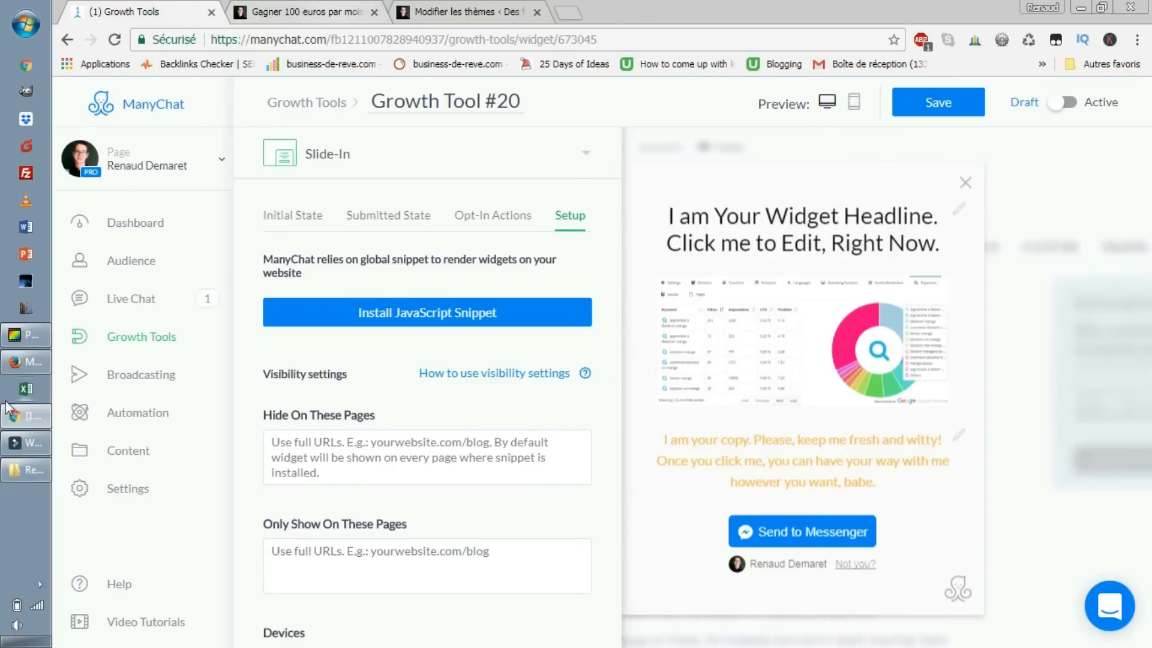
# - Switch to Firefox, reload the business-de-reve.com article and read down it to check the slide-in opt-in, closing each widget panel shown
pyautogui.click(25, 361)
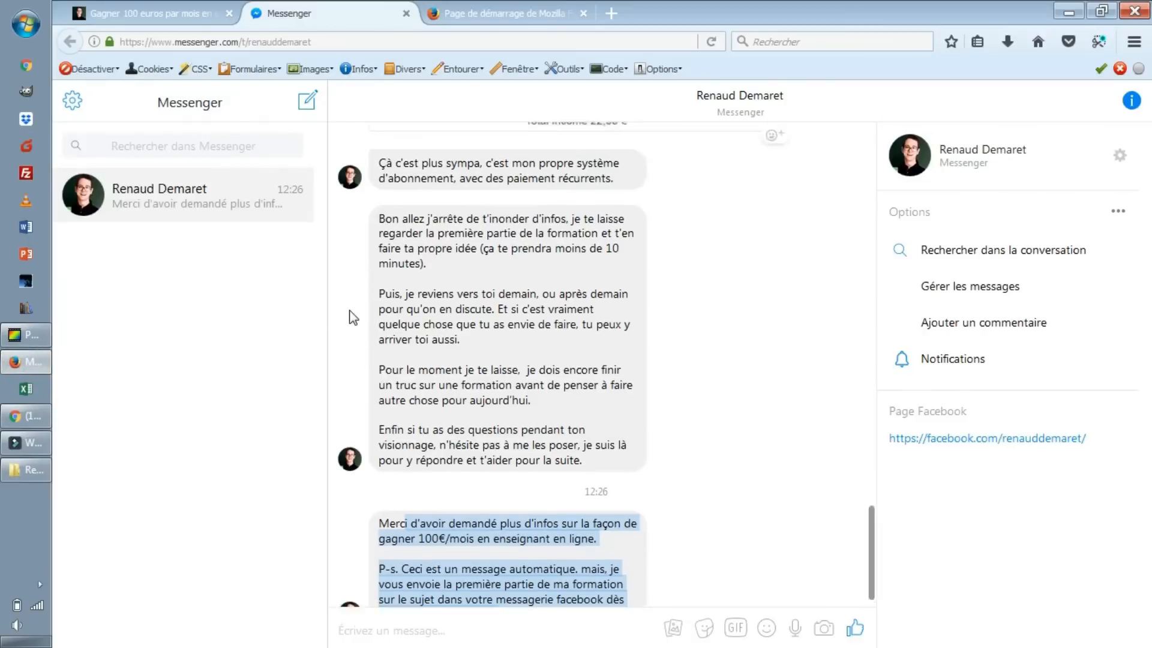
pyautogui.click(507, 14)
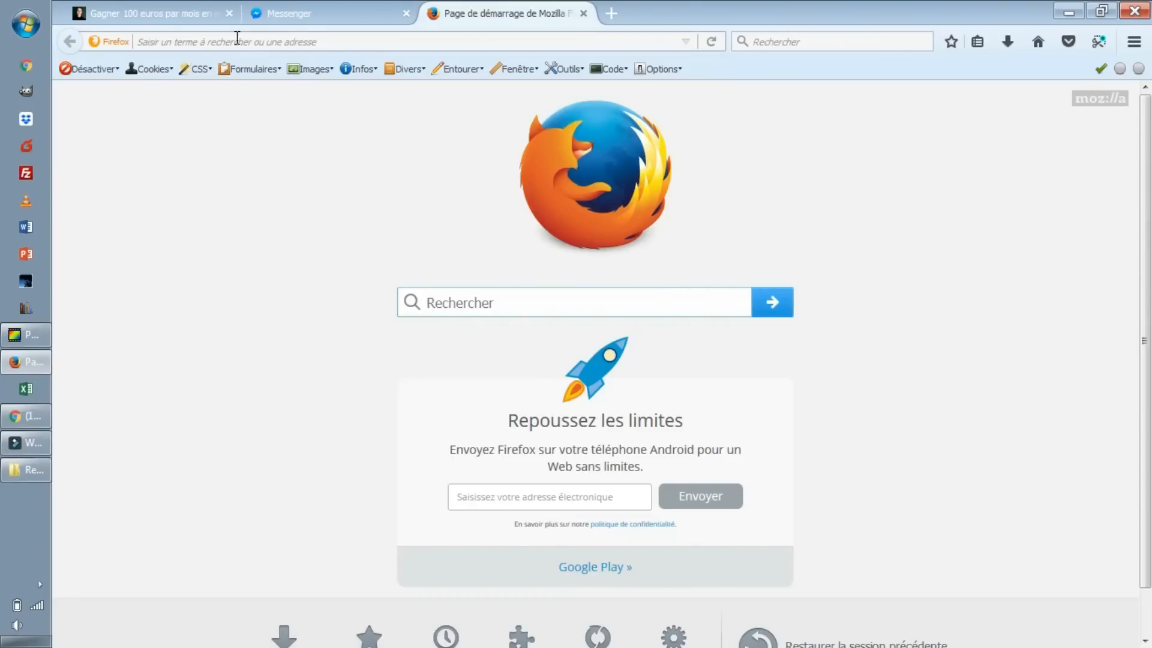
pyautogui.click(180, 13)
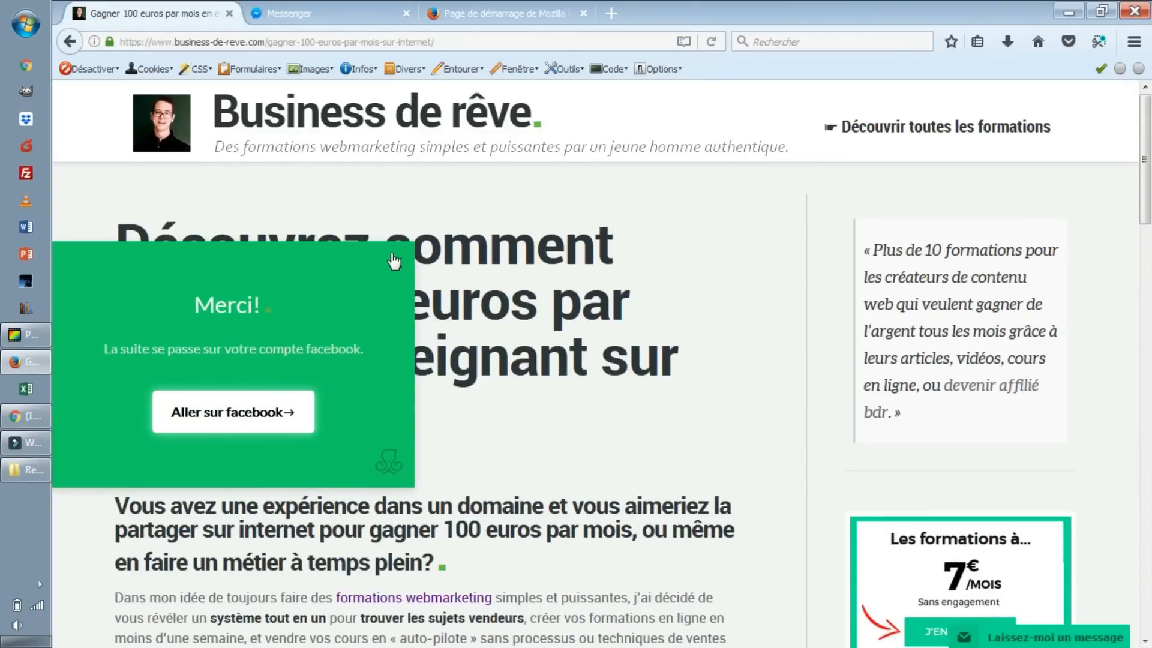
pyautogui.click(393, 261)
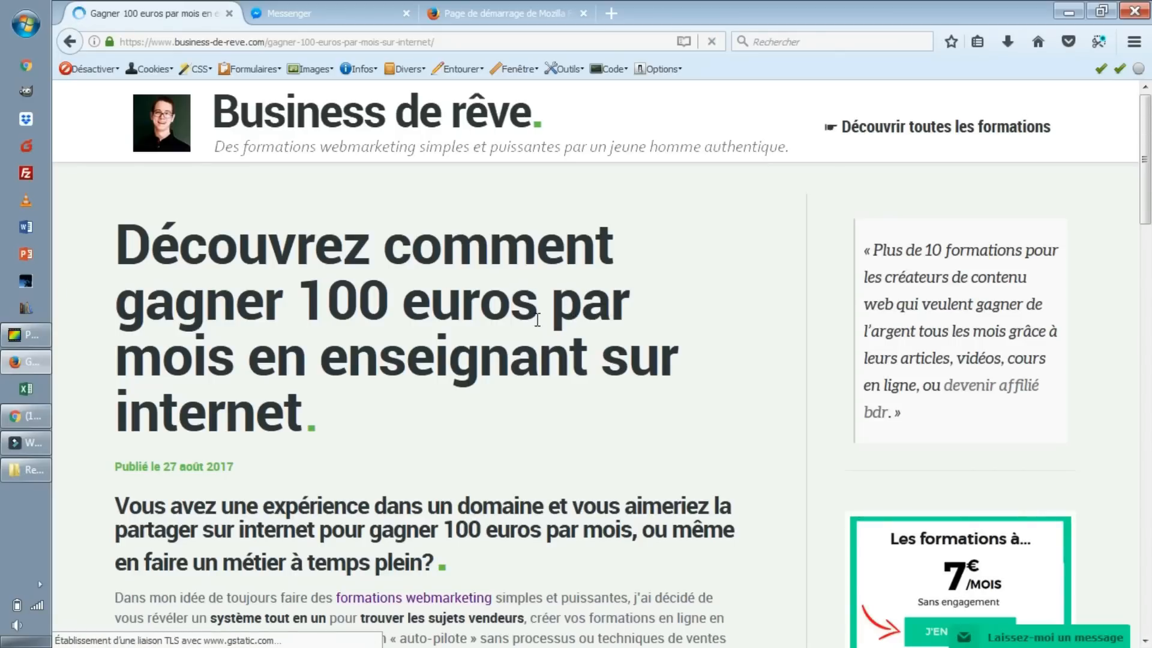
pyautogui.scroll(-1, 602, 307)
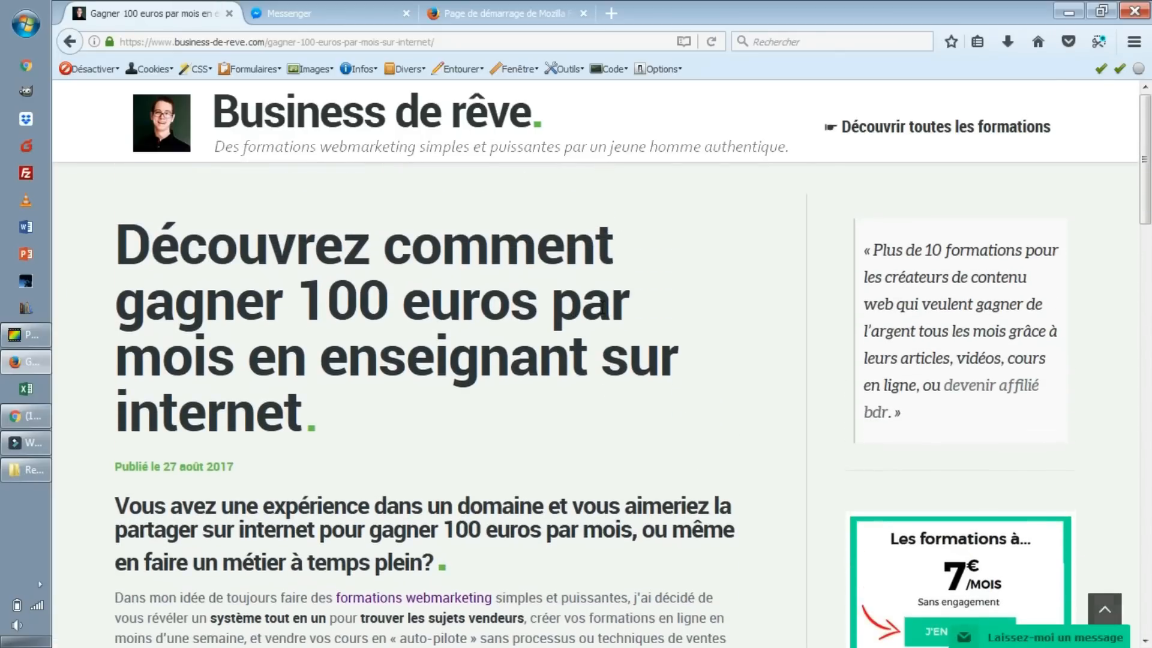
pyautogui.scroll(-15, 569, 333)
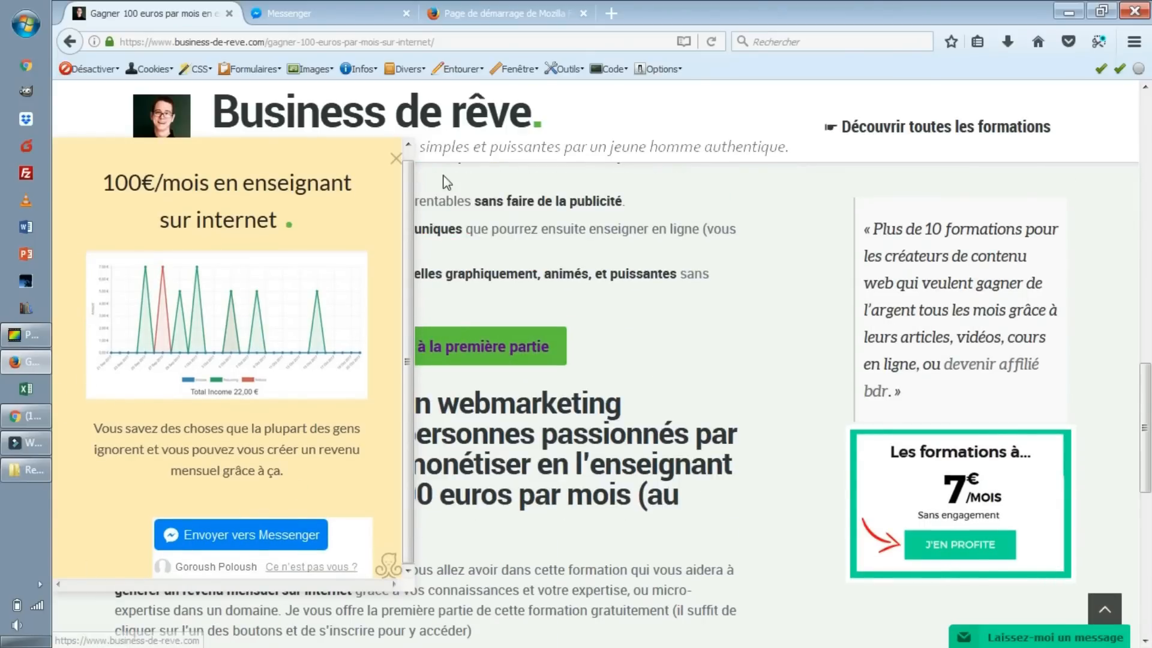
pyautogui.click(395, 159)
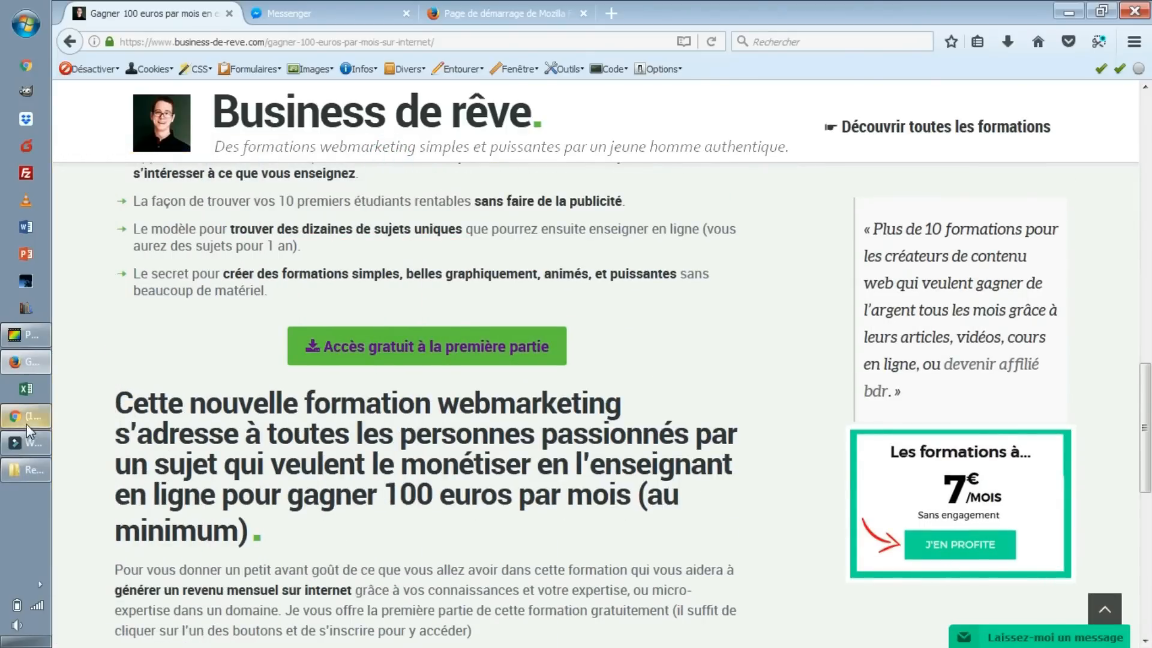
# - Open the Messenger conversation and examine the automatic opt-in message below the sequence messages
pyautogui.click(37, 361)
pyautogui.click(40, 364)
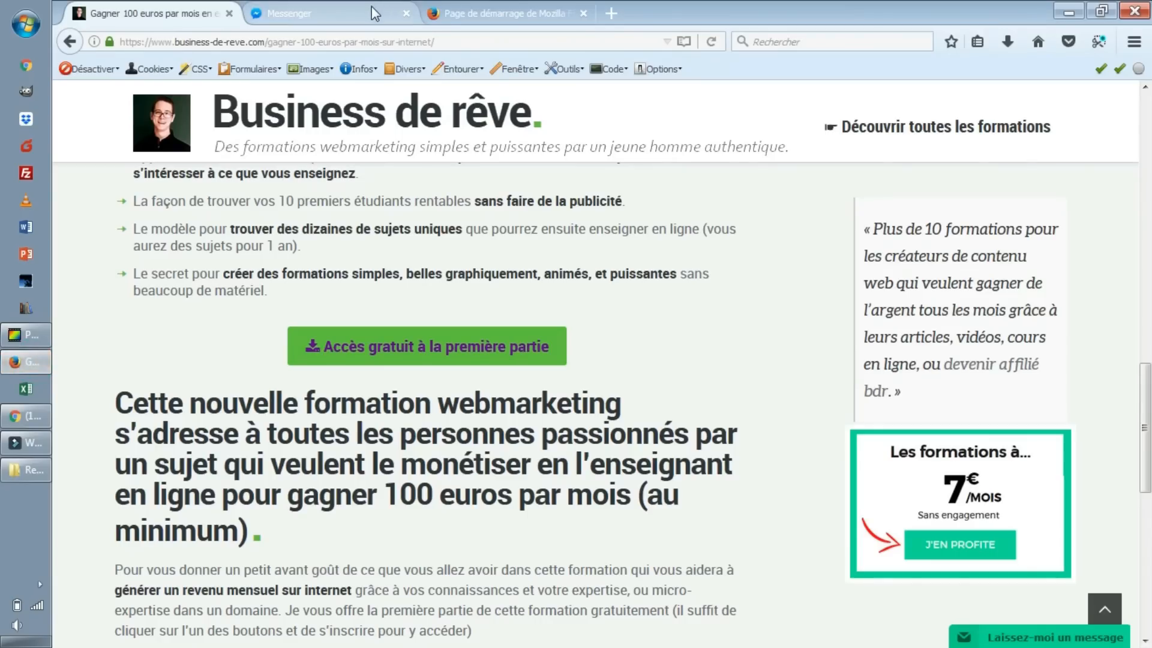
pyautogui.click(371, 12)
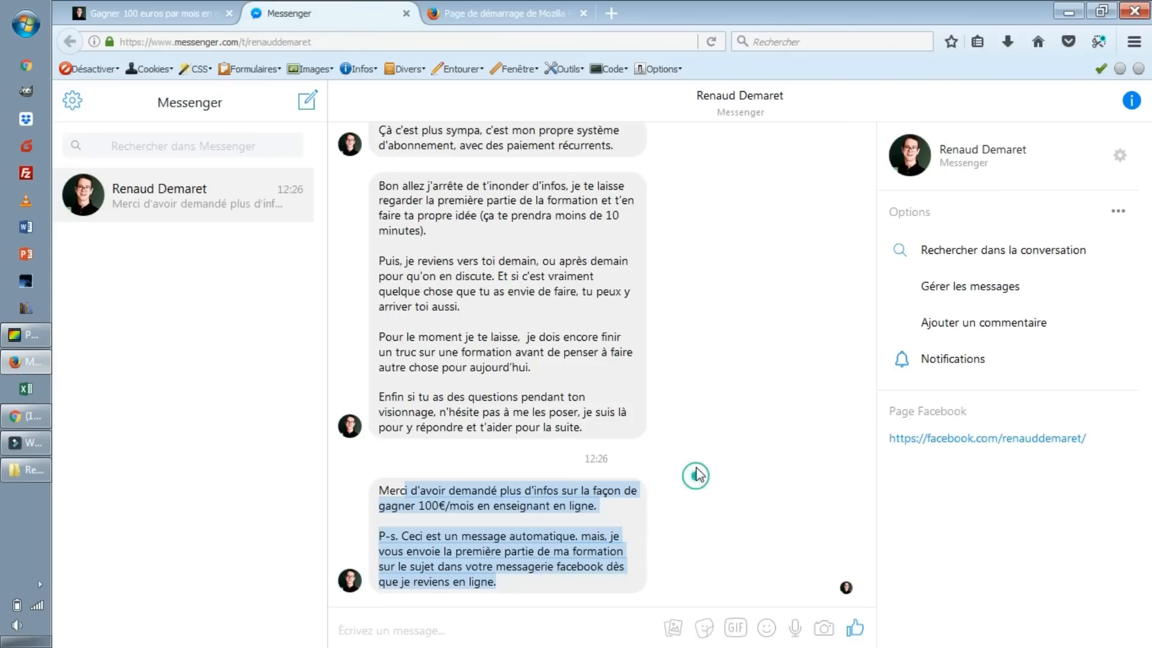
pyautogui.click(612, 506)
pyautogui.click(588, 459)
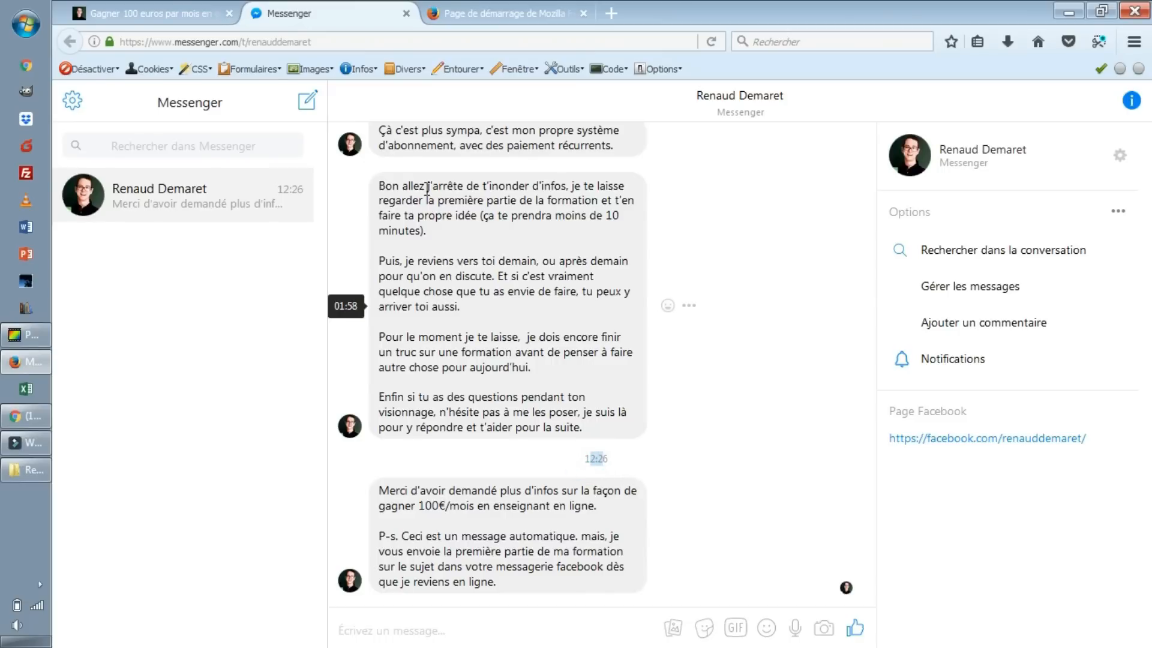
# - Return to ManyChat in Chrome, cancel leaving the widget editor, and switch Growth Tool #20 from draft to active
pyautogui.click(42, 415)
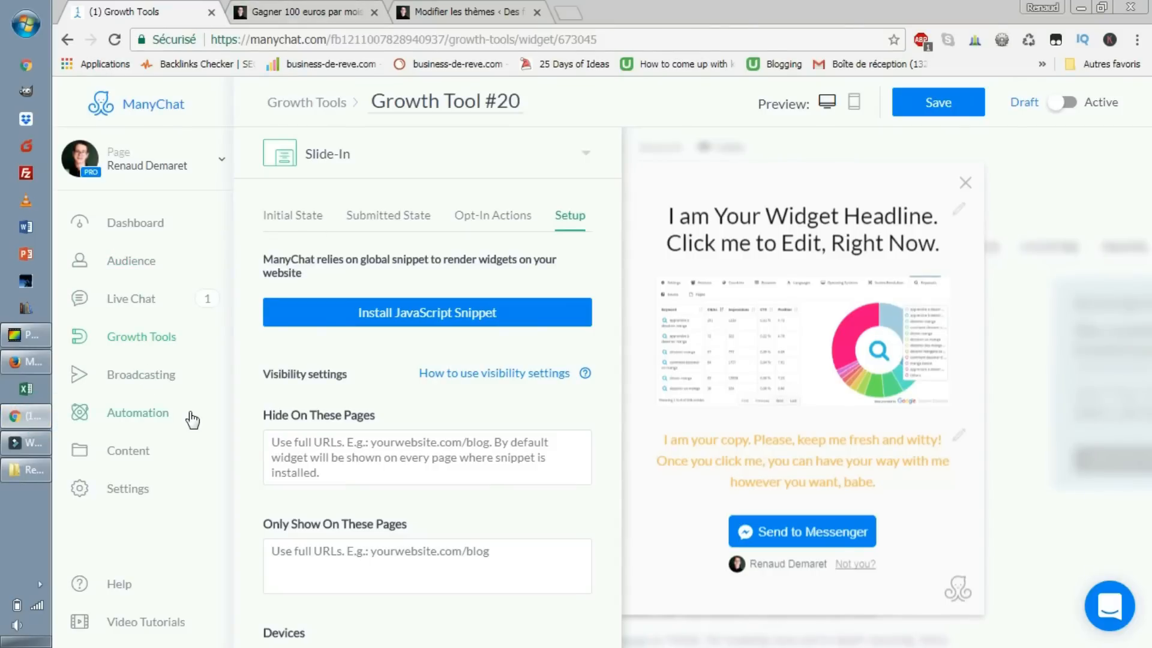
pyautogui.click(145, 416)
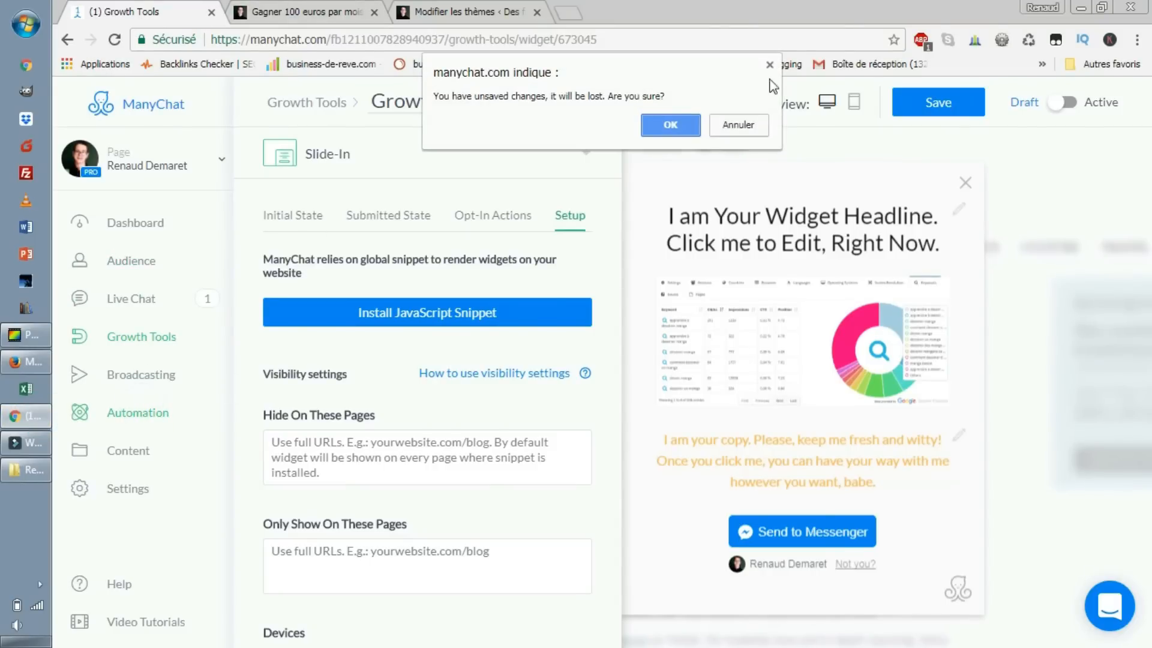
pyautogui.click(731, 125)
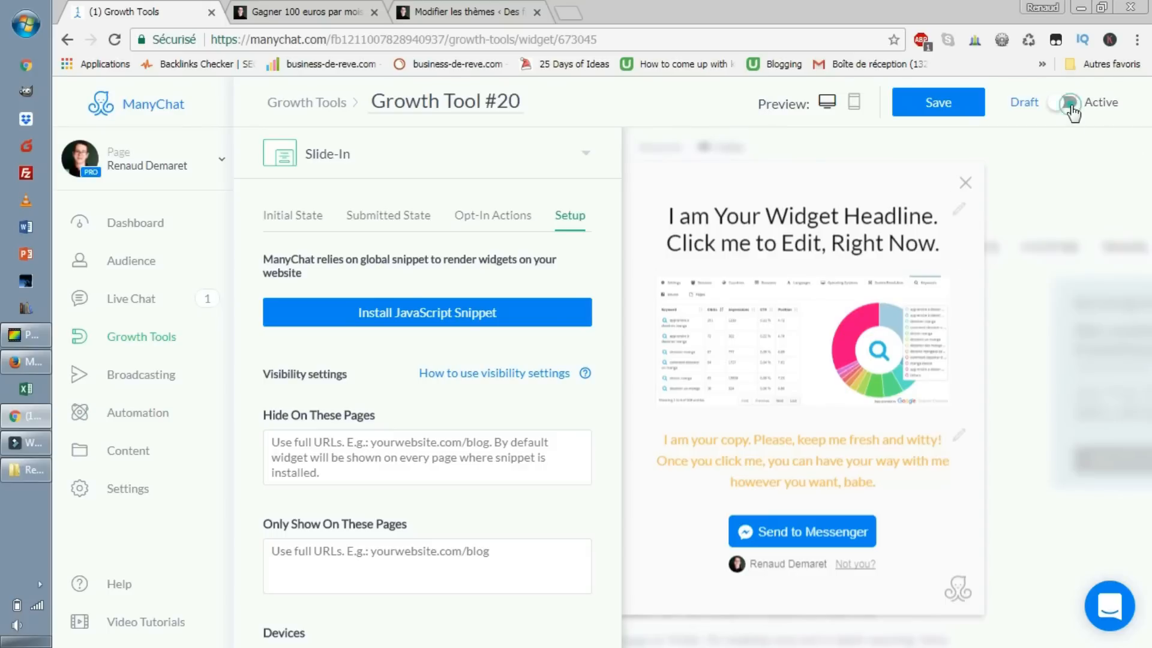
pyautogui.click(1071, 107)
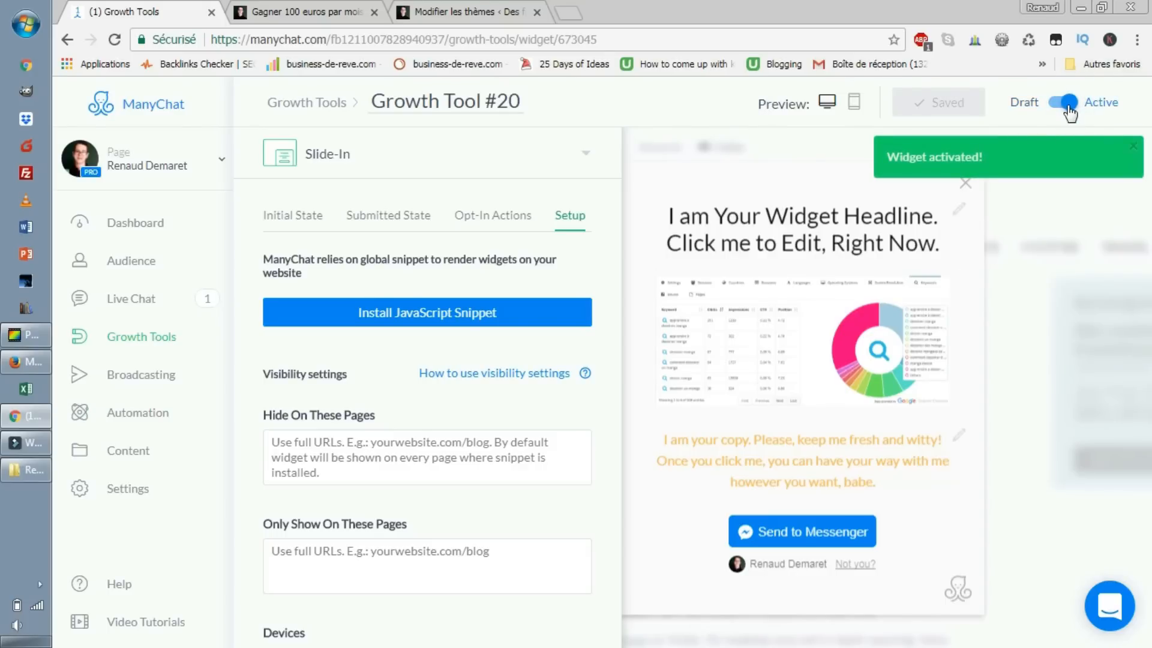
# - Reopen Growth Tool #20 from the growth tools list, set it back to draft, and return to the list
pyautogui.click(164, 343)
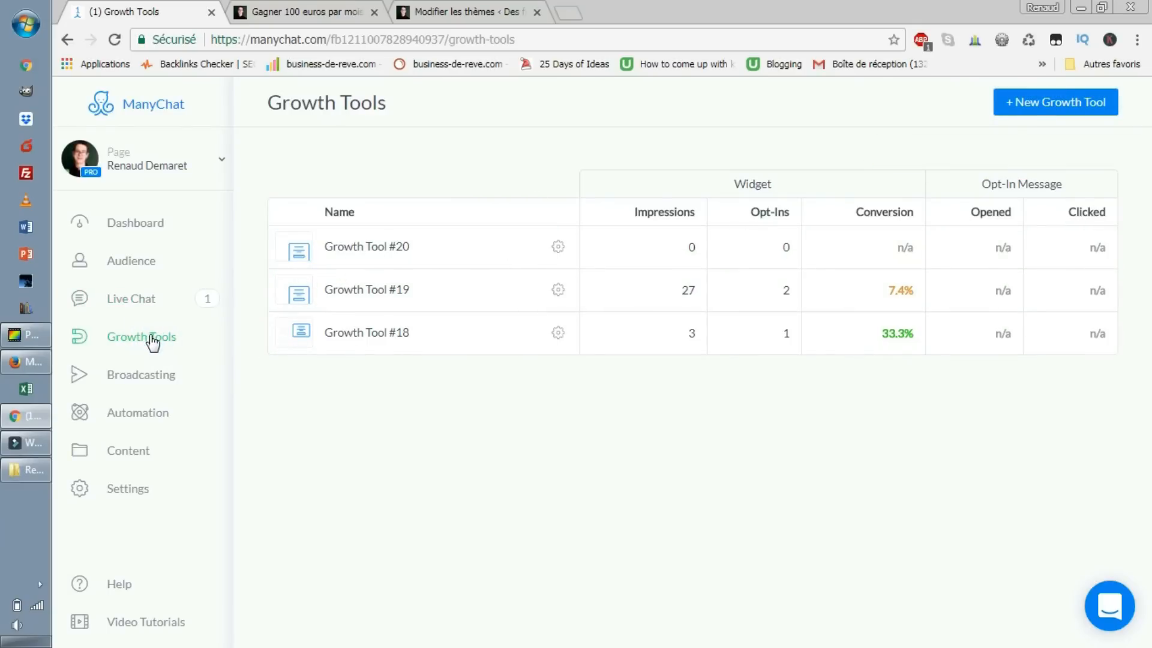
pyautogui.click(398, 247)
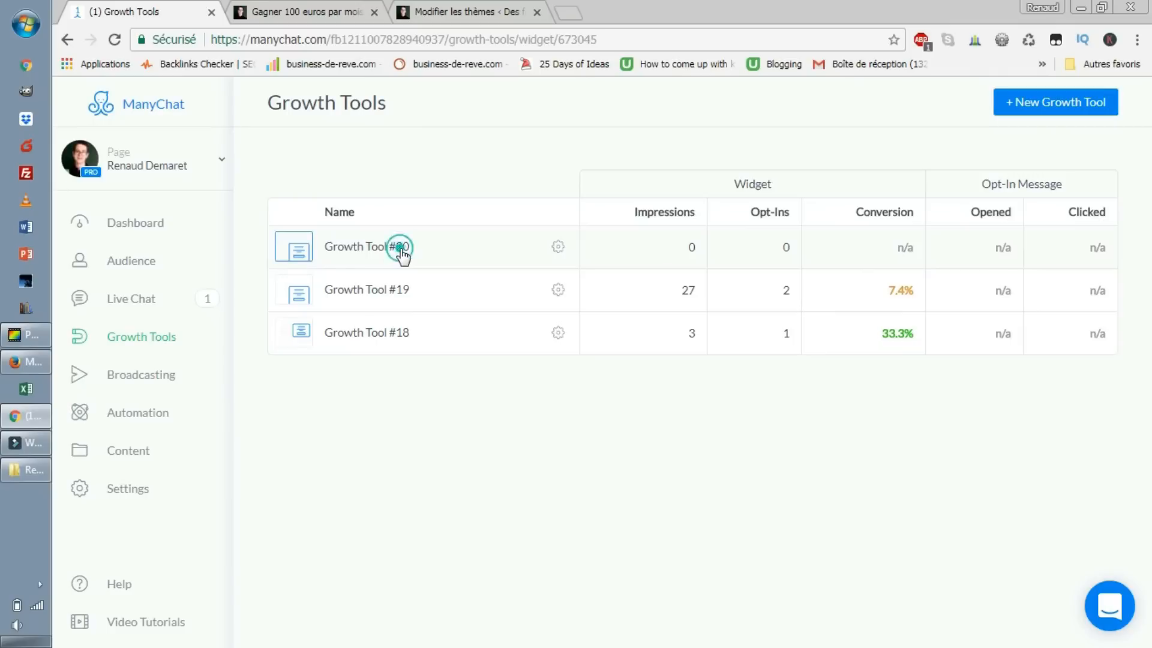
pyautogui.click(1066, 108)
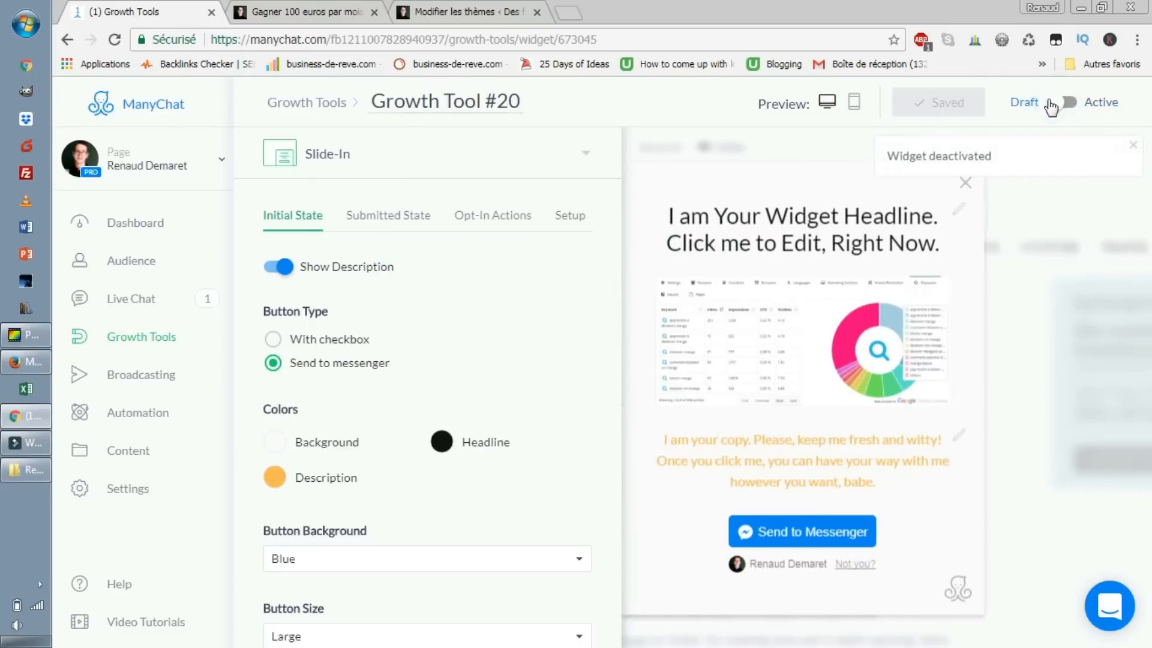
pyautogui.click(142, 347)
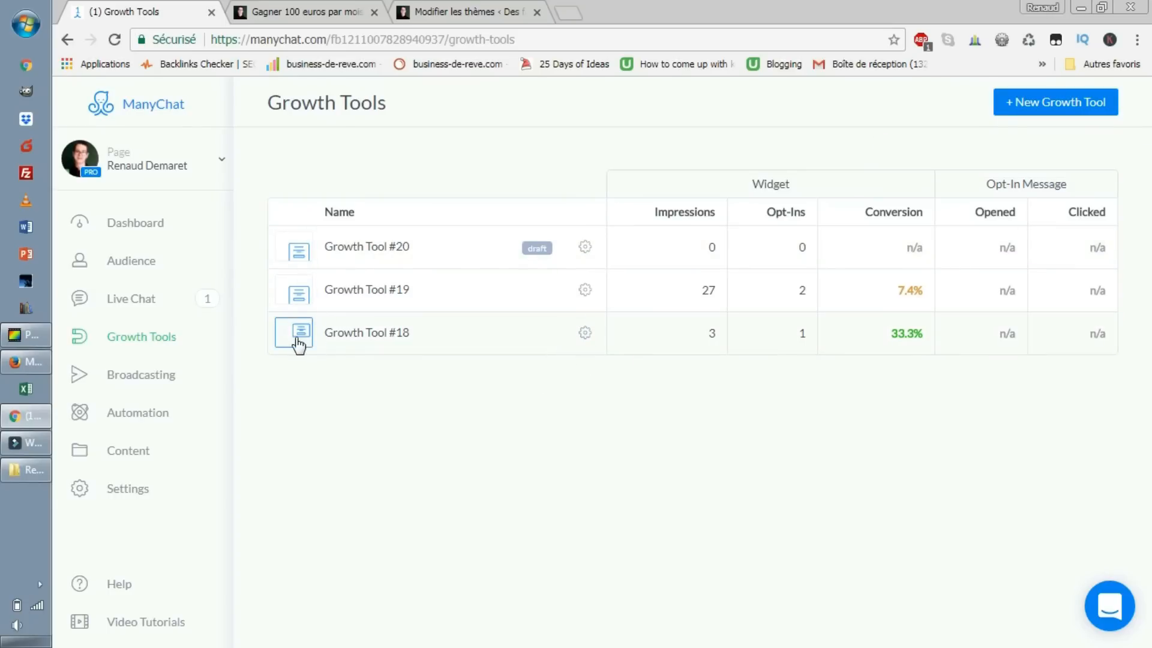
# - Delete the widgets Growth Tool #18 and Growth Tool #20 from the growth tools list
pyautogui.click(585, 336)
pyautogui.click(529, 428)
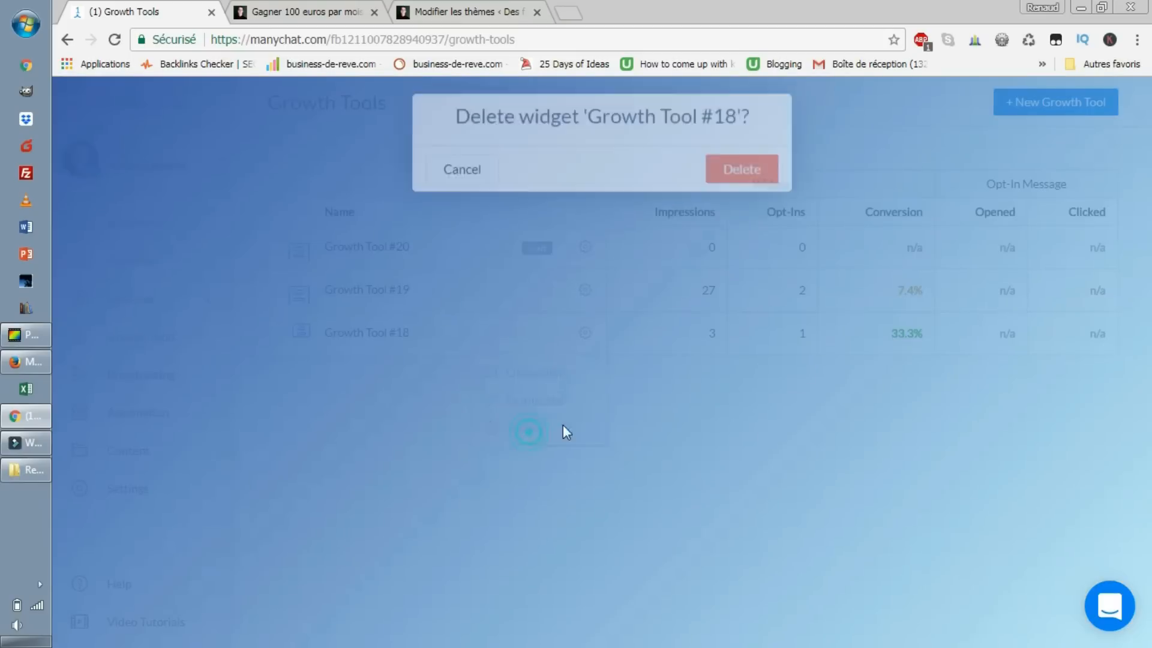
pyautogui.click(766, 174)
pyautogui.click(585, 247)
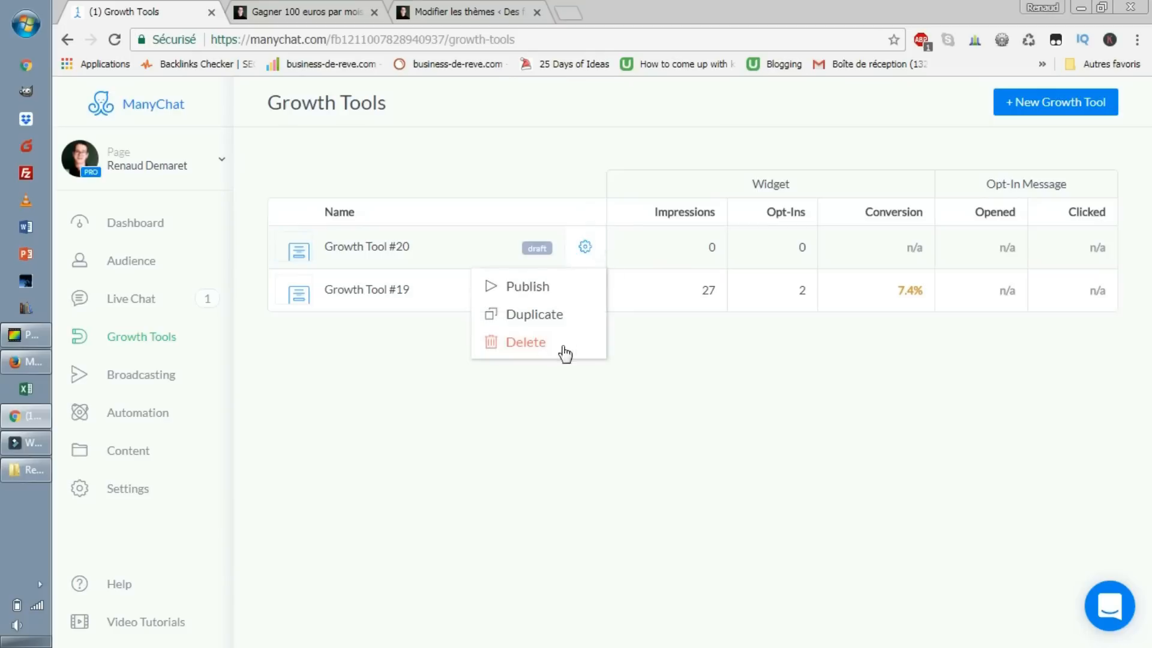
pyautogui.click(565, 353)
pyautogui.click(741, 173)
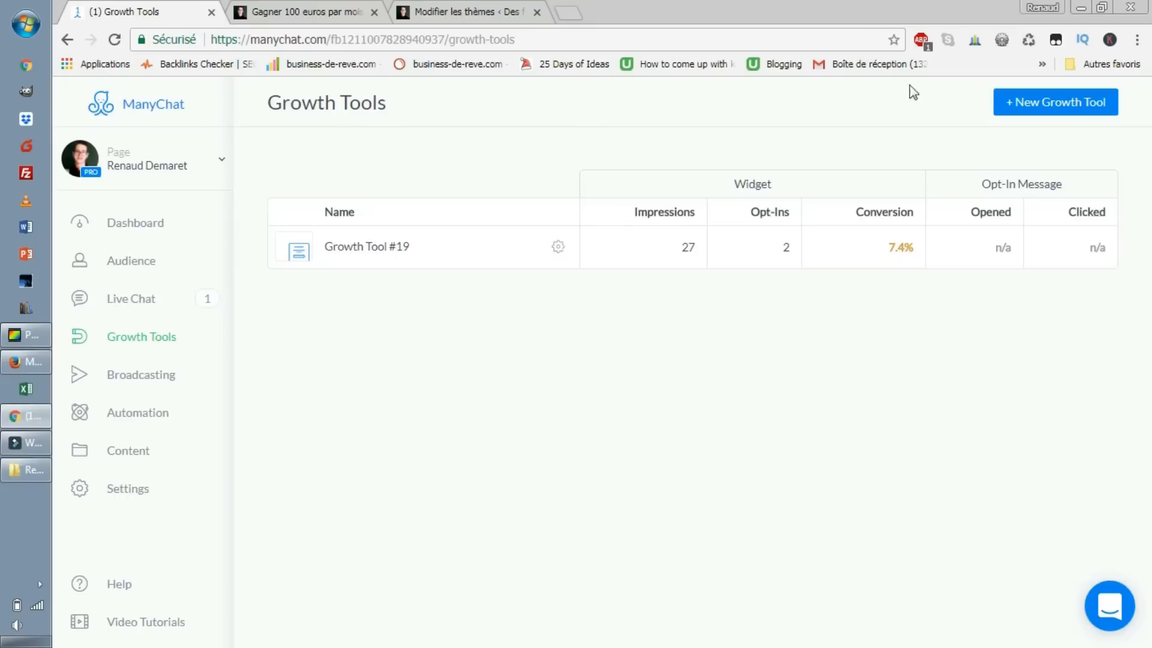
# - Reload the business-de-reve.com article in Chrome and examine how the slide-in opt-in widget behaves while reading down the page
pyautogui.click(306, 12)
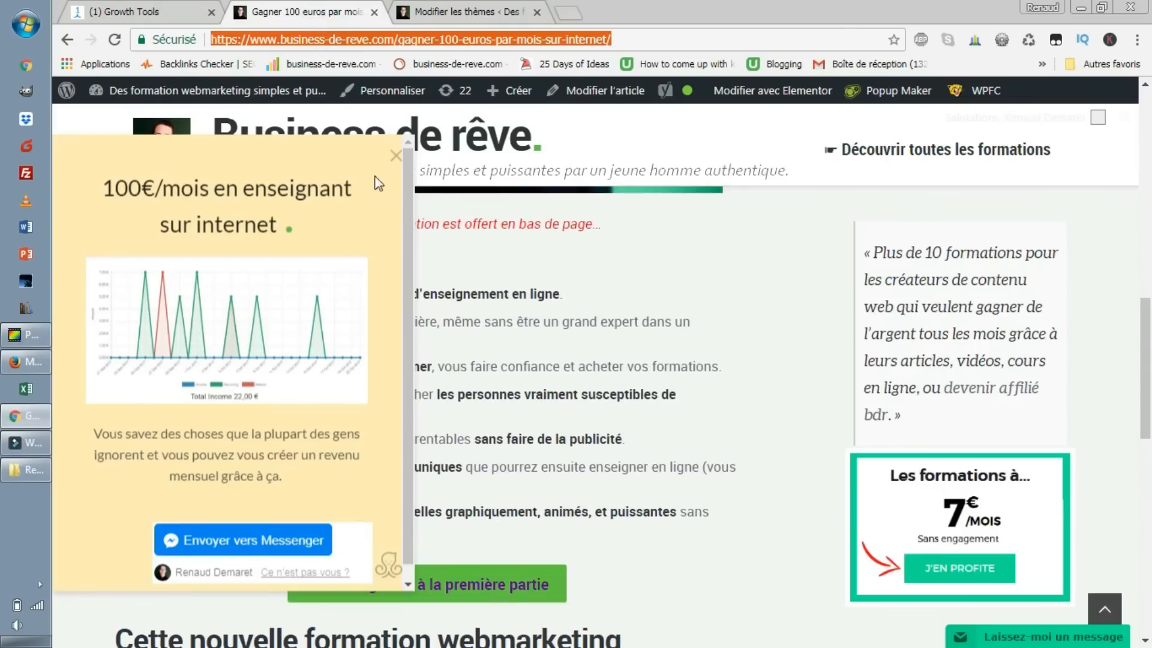
pyautogui.click(396, 156)
pyautogui.scroll(10, 527, 389)
pyautogui.press('F5')
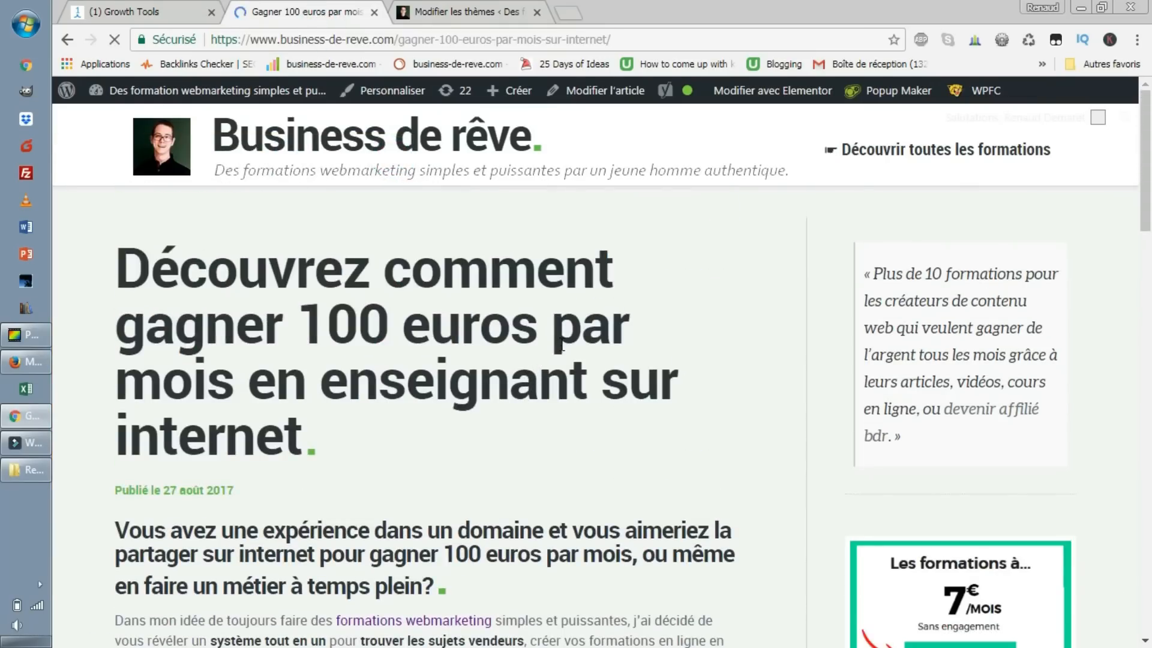
pyautogui.scroll(-2, 571, 355)
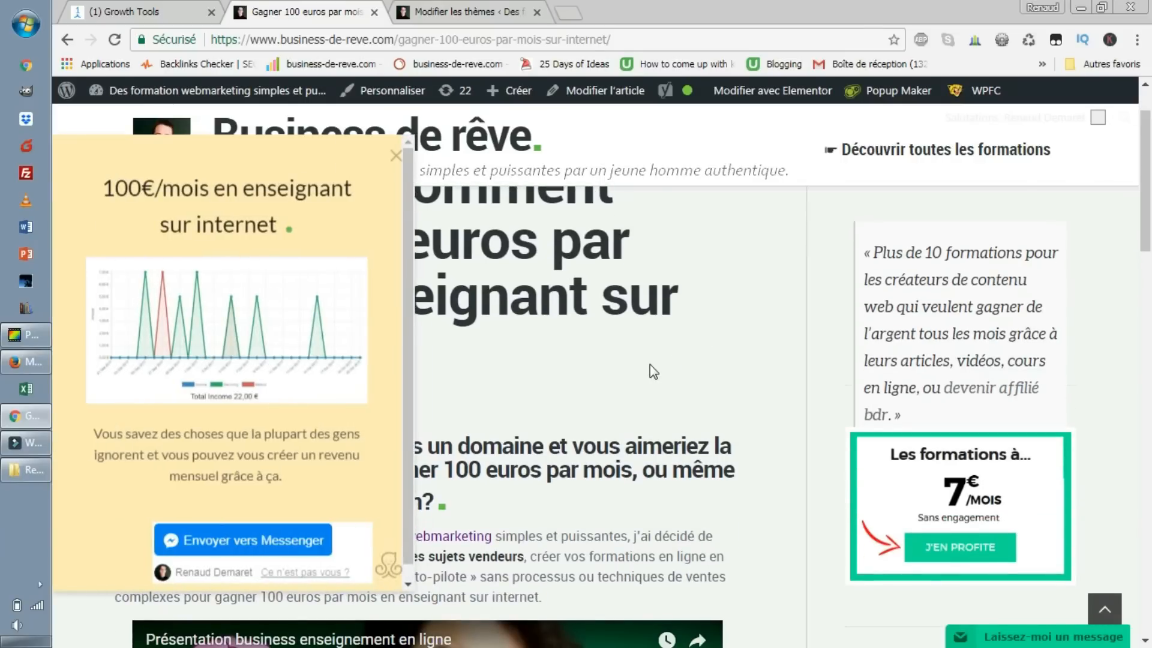
pyautogui.scroll(-6, 651, 373)
pyautogui.scroll(-10, 656, 373)
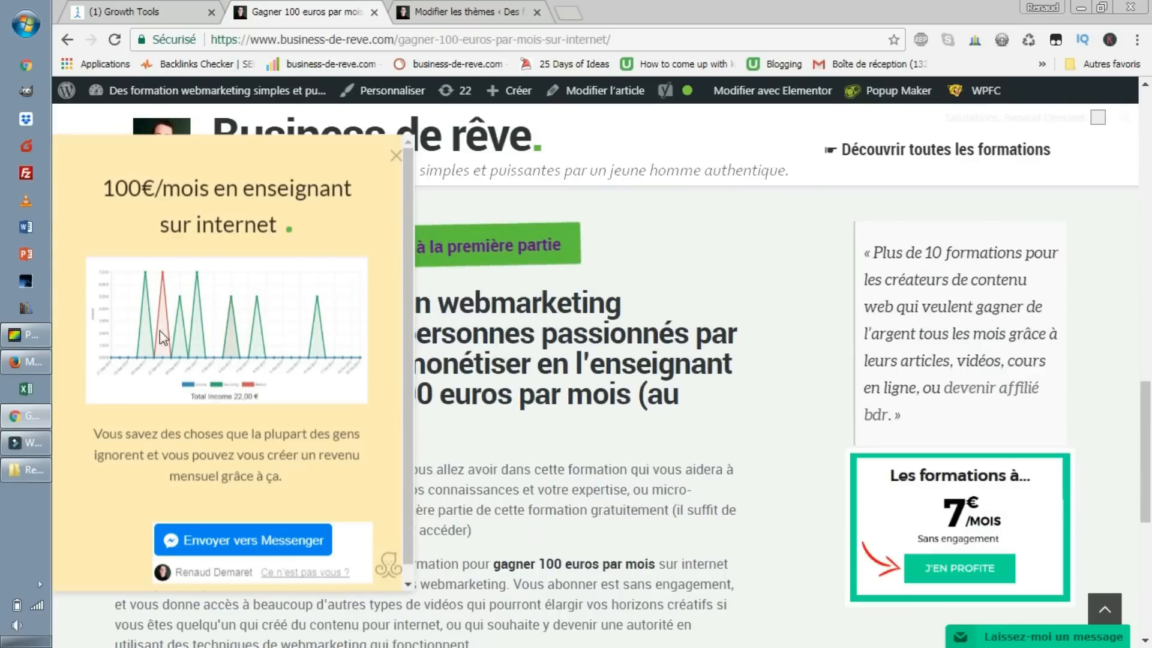
pyautogui.scroll(1, 305, 251)
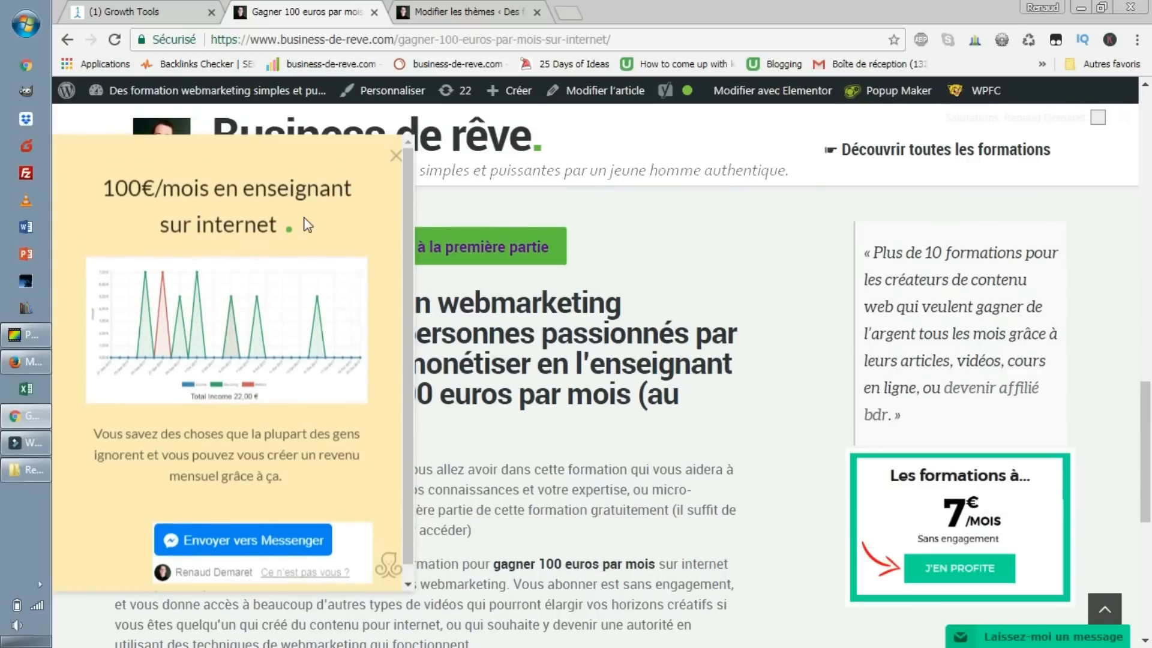
pyautogui.scroll(-4, 489, 579)
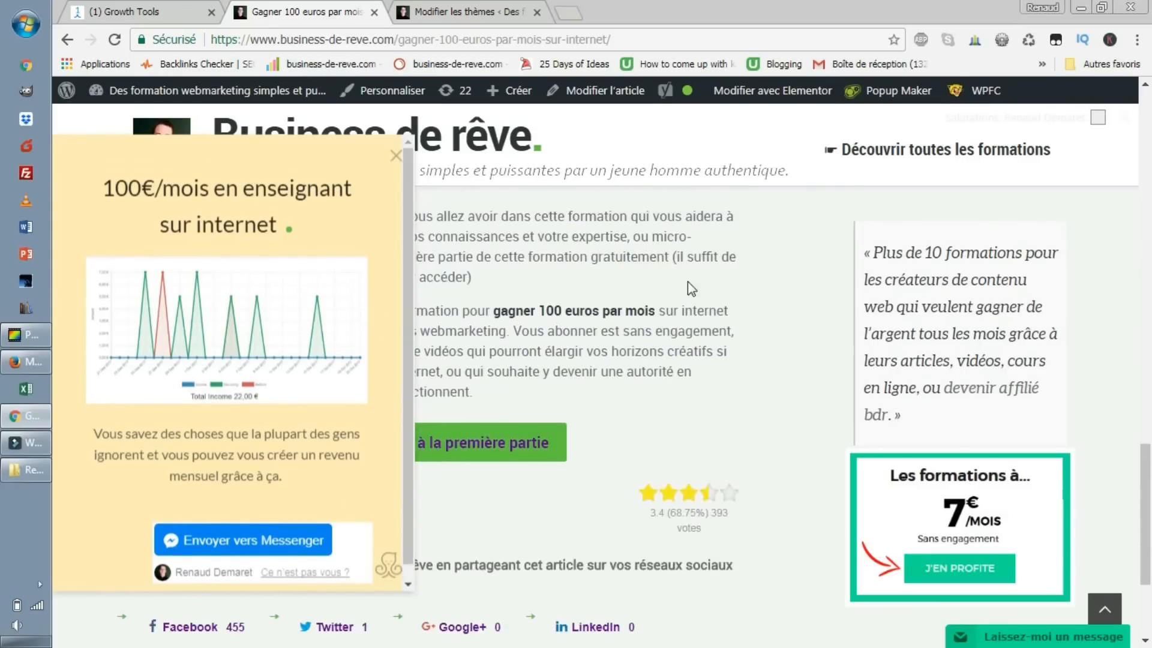
# - Examine the slide-in widget's title, image and description while moving through the article, and close the widget
pyautogui.scroll(12, 687, 282)
pyautogui.scroll(4, 679, 312)
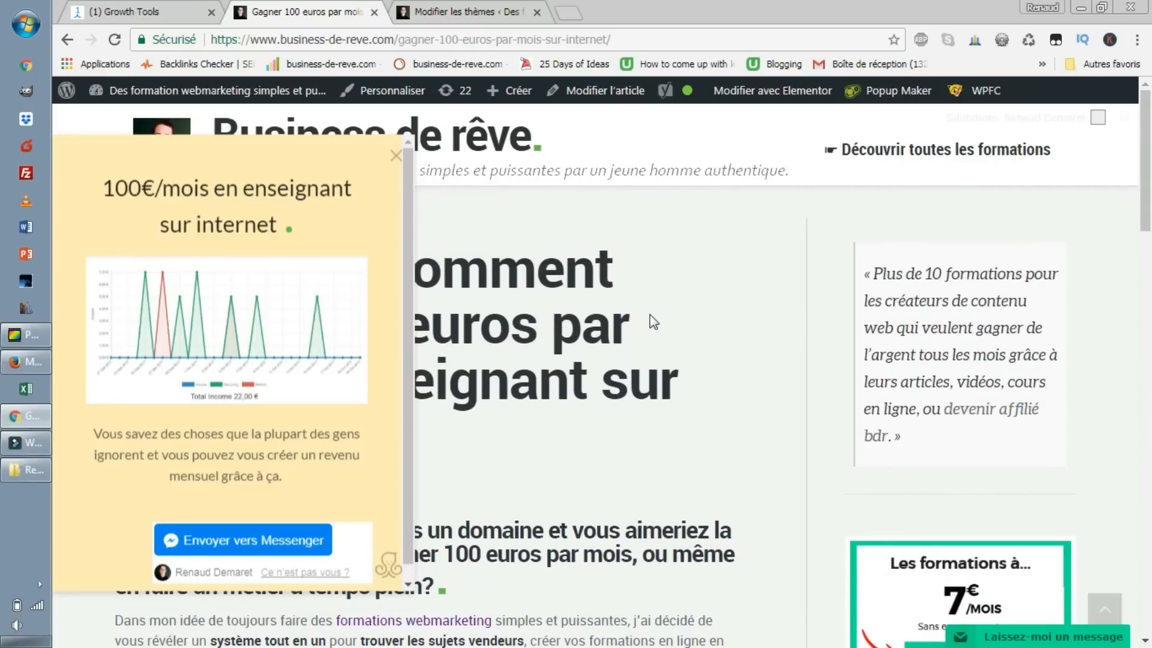
pyautogui.scroll(-10, 677, 363)
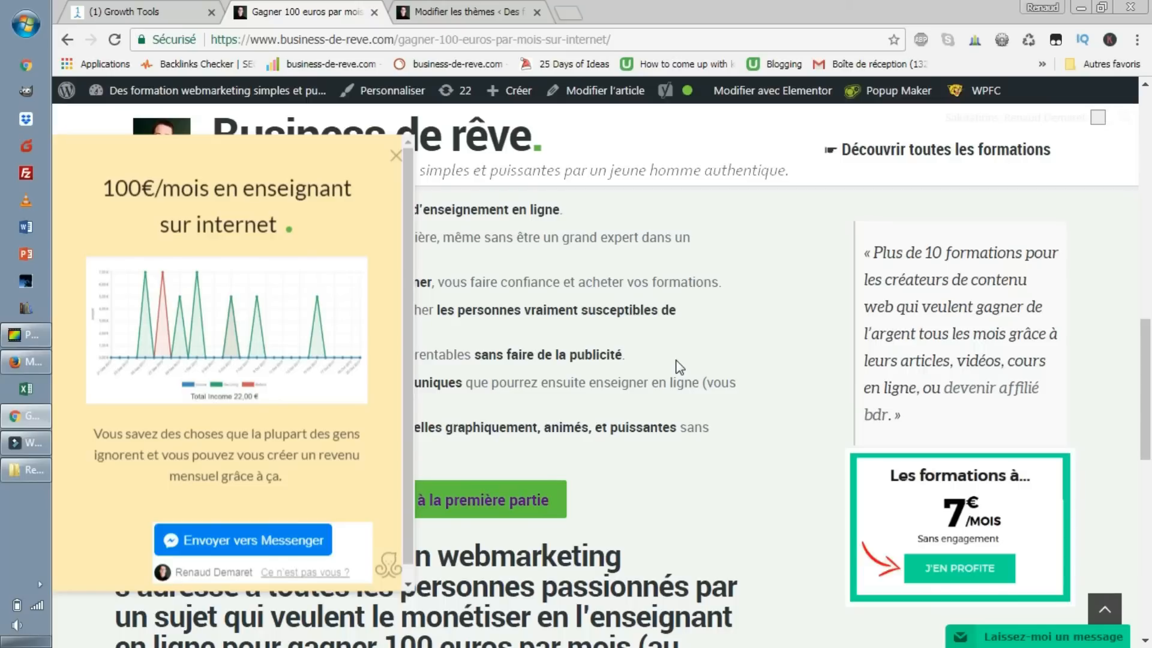
pyautogui.scroll(-1, 338, 262)
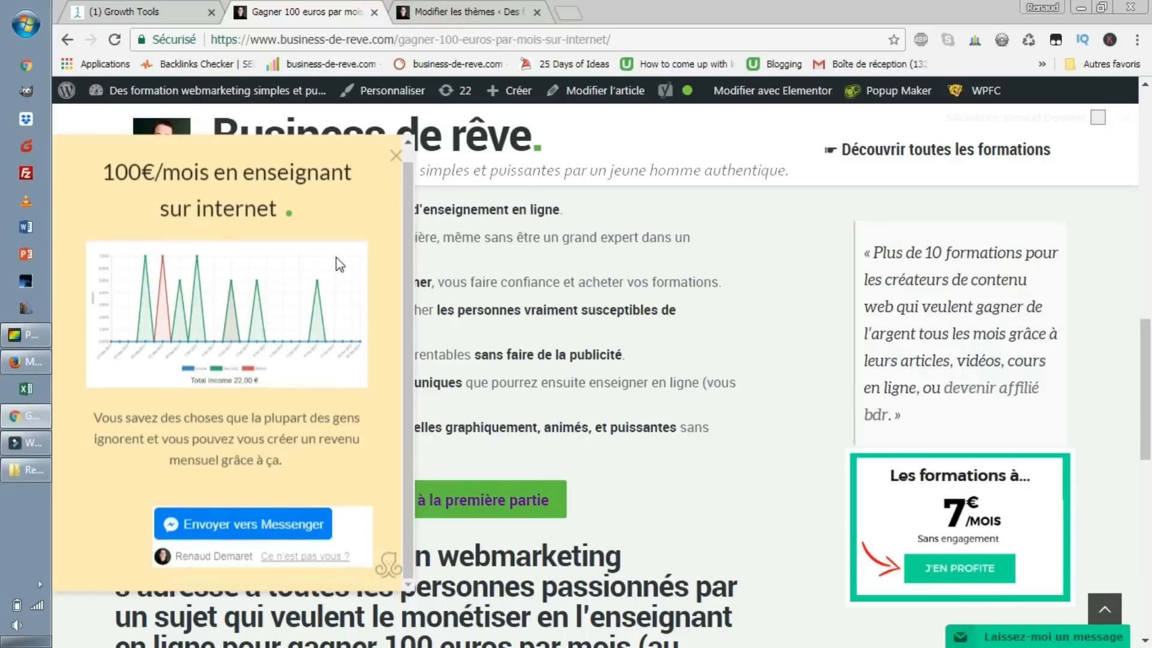
pyautogui.scroll(1, 303, 484)
pyautogui.moveTo(158, 175); pyautogui.dragTo(251, 258)
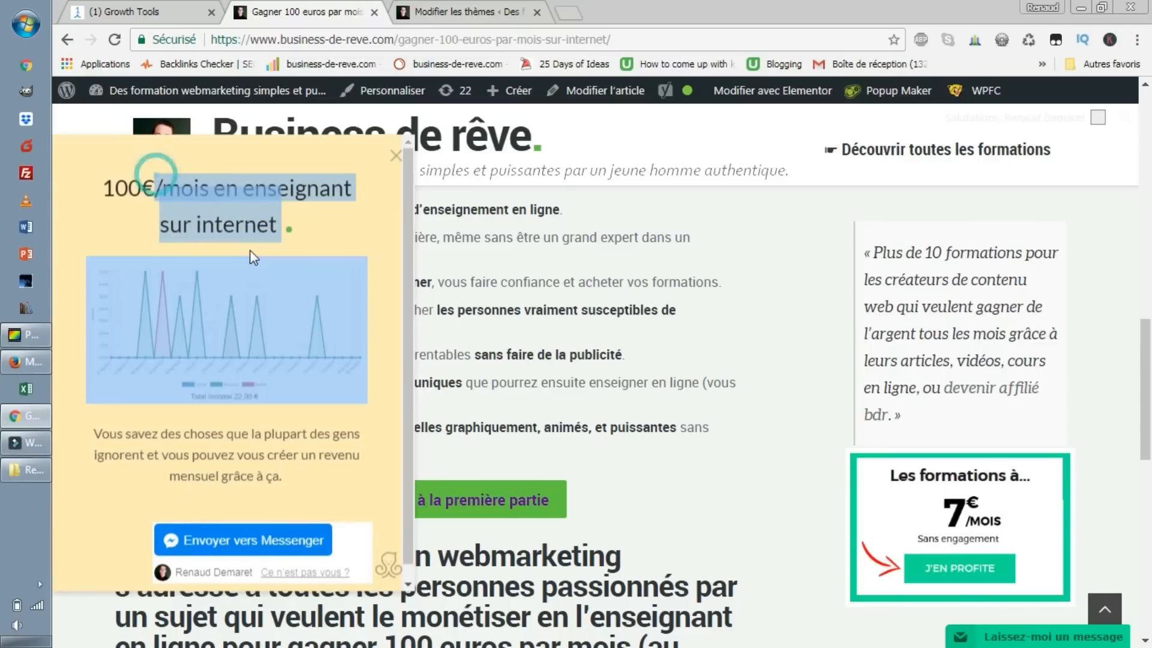
pyautogui.moveTo(287, 480); pyautogui.dragTo(120, 433)
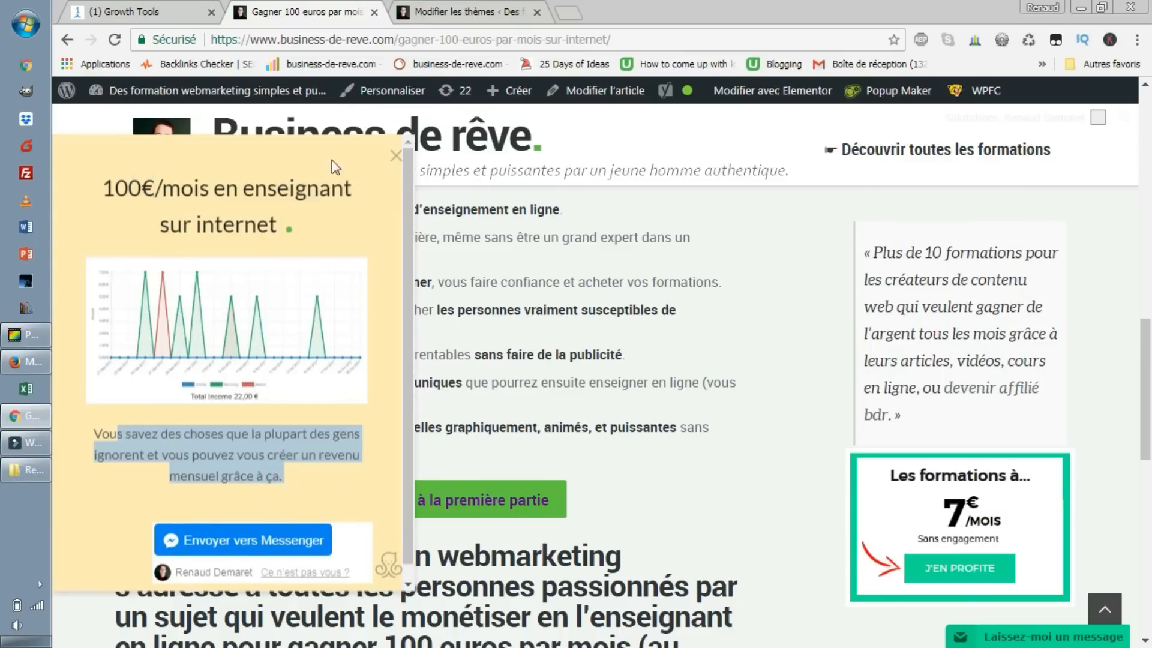
pyautogui.click(394, 161)
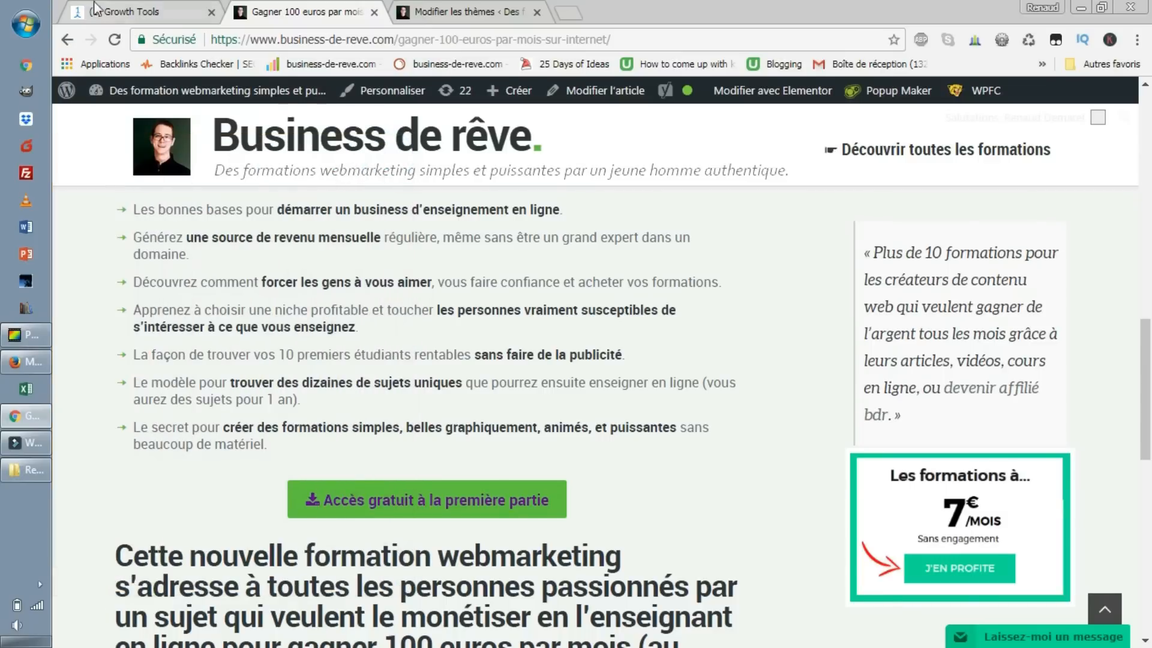
# - Switch to the Messenger conversation in Firefox and read through the automated messages received from the page
pyautogui.click(105, 11)
pyautogui.click(40, 353)
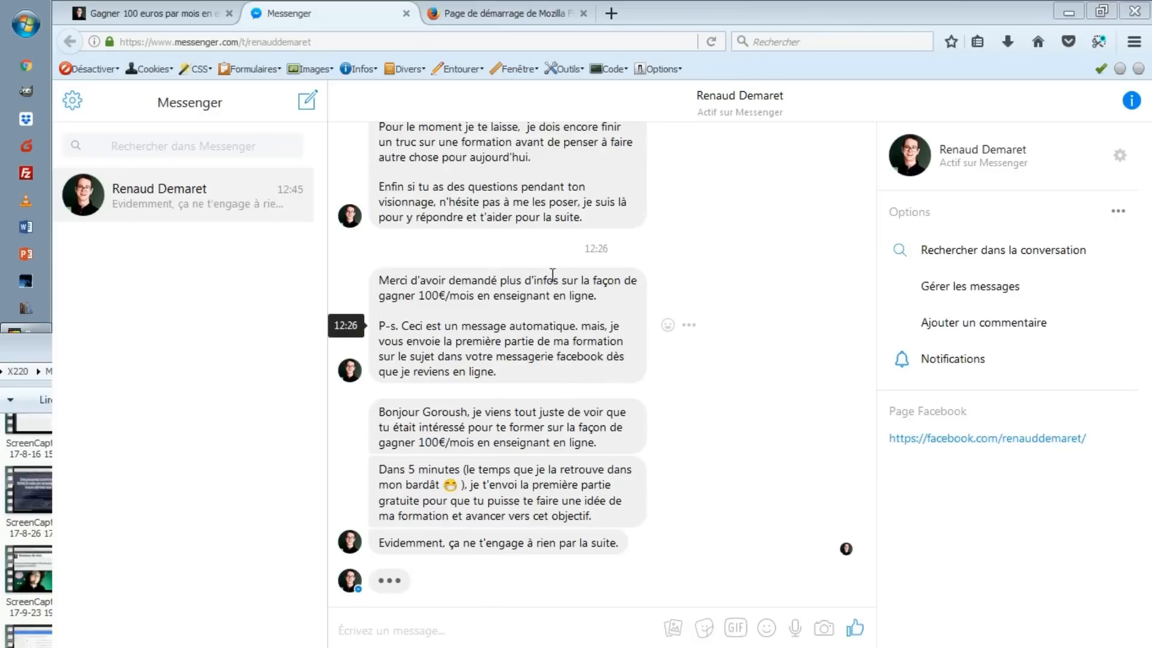
pyautogui.click(716, 280)
pyautogui.scroll(15, 715, 280)
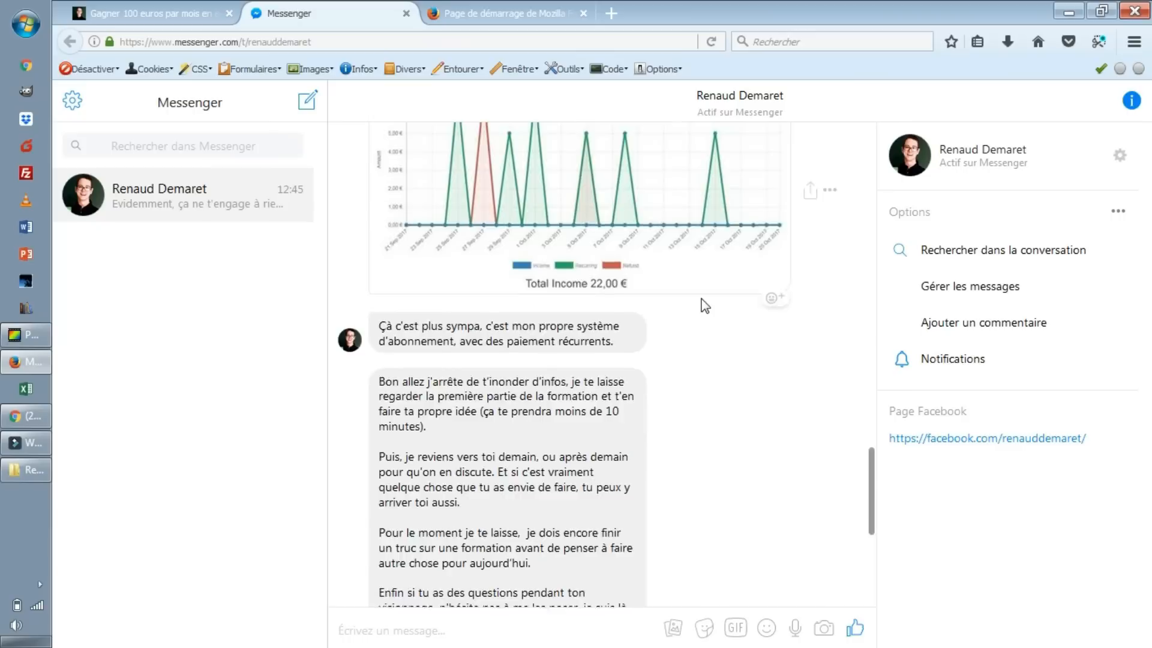
pyautogui.scroll(-15, 705, 307)
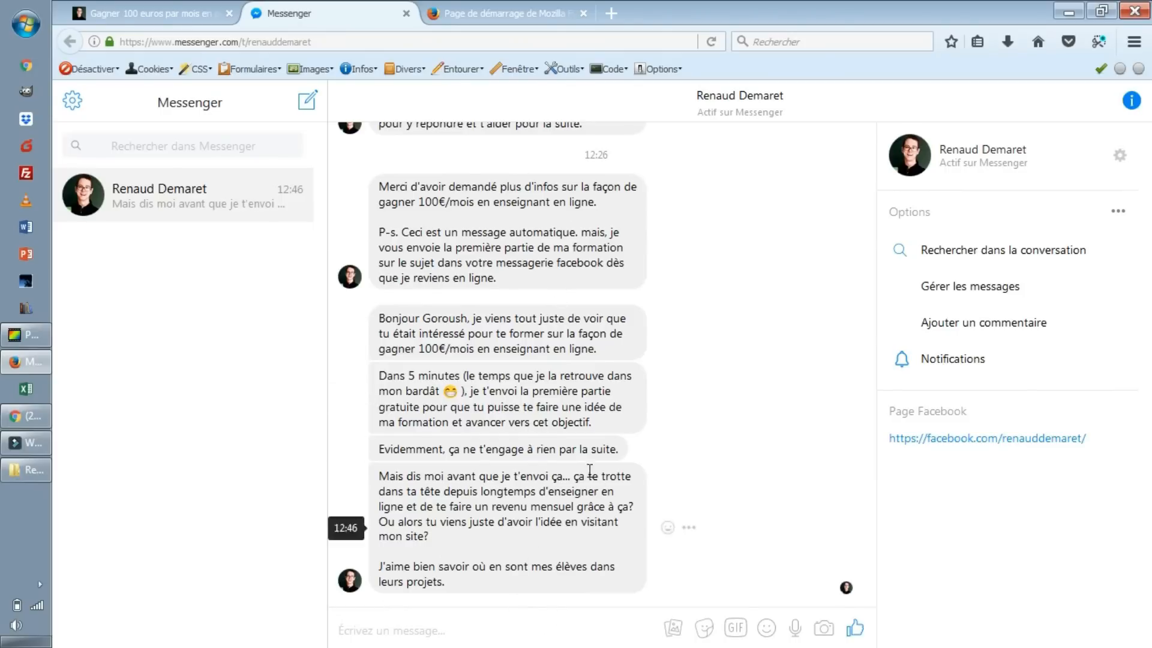
# - On the article in Firefox, close the slide-in widget, reload the page and examine how the widget reappears while reading
pyautogui.click(219, 17)
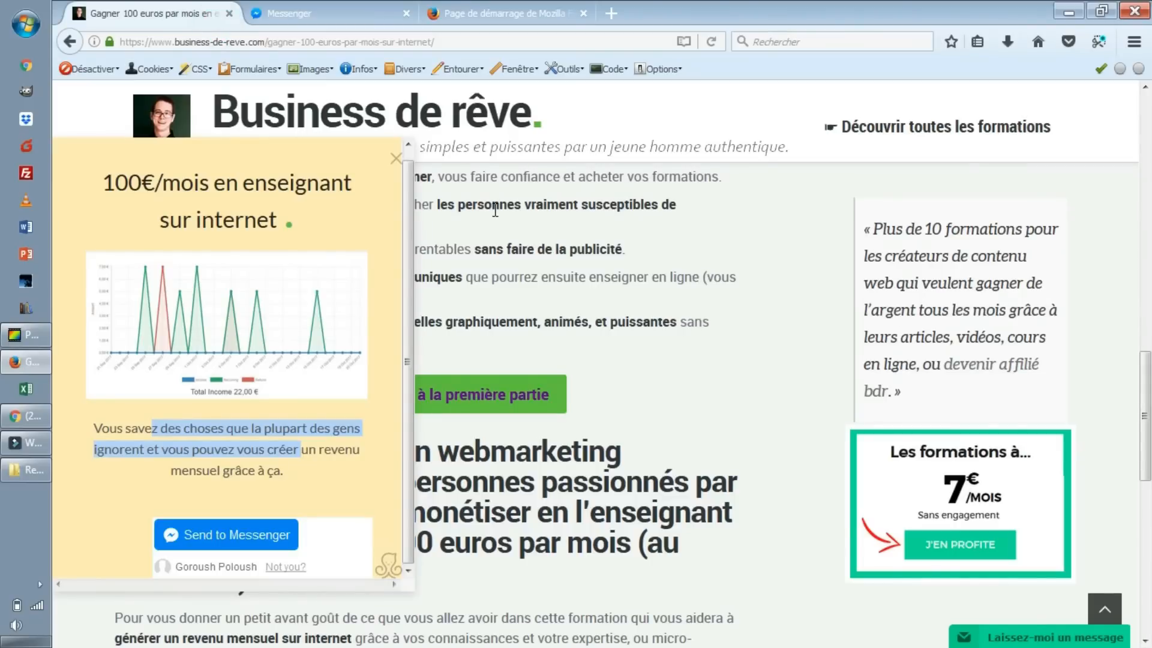
pyautogui.scroll(5, 496, 207)
pyautogui.click(394, 157)
pyautogui.scroll(5, 672, 462)
pyautogui.scroll(5, 672, 461)
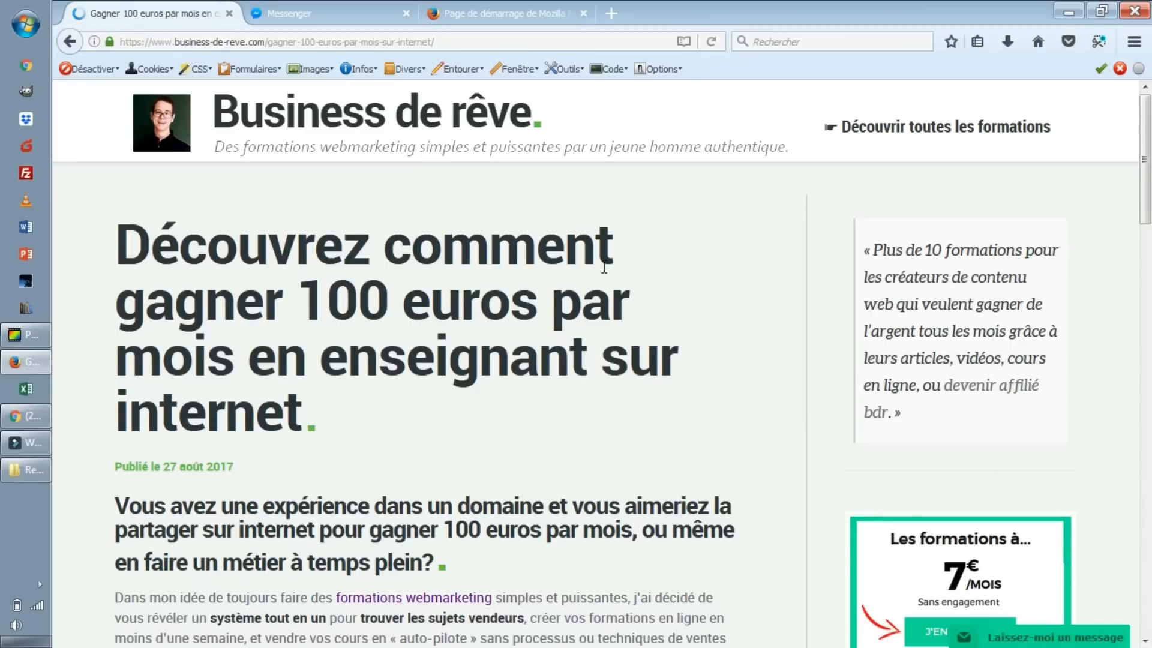
pyautogui.scroll(-15, 606, 264)
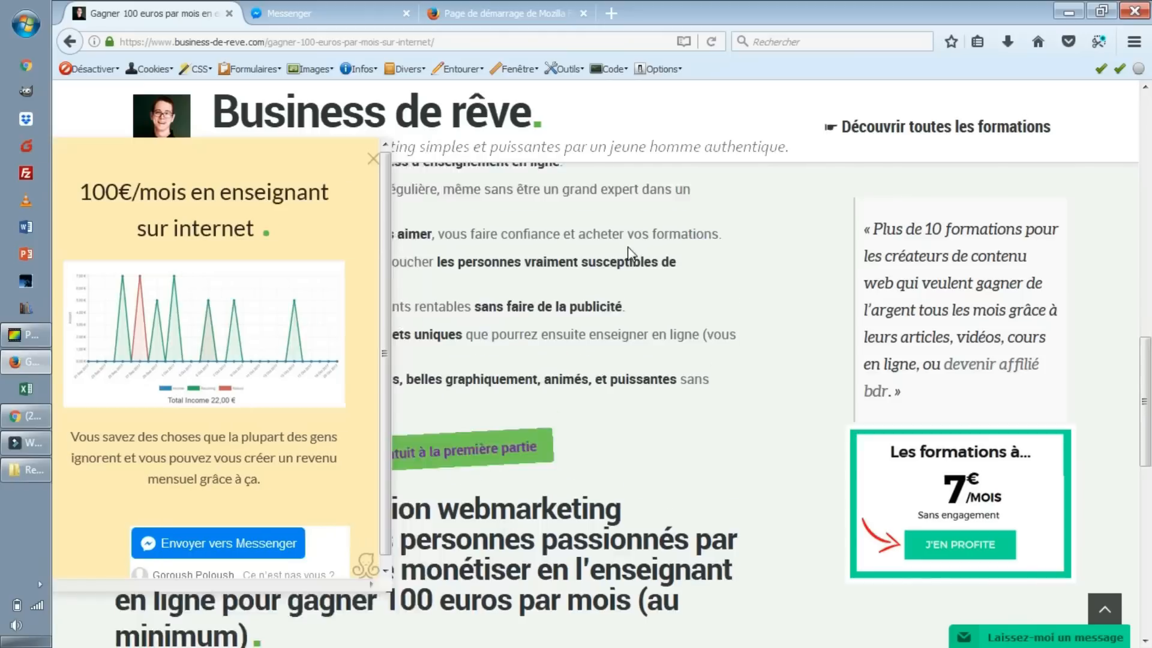
pyautogui.scroll(-2, 628, 252)
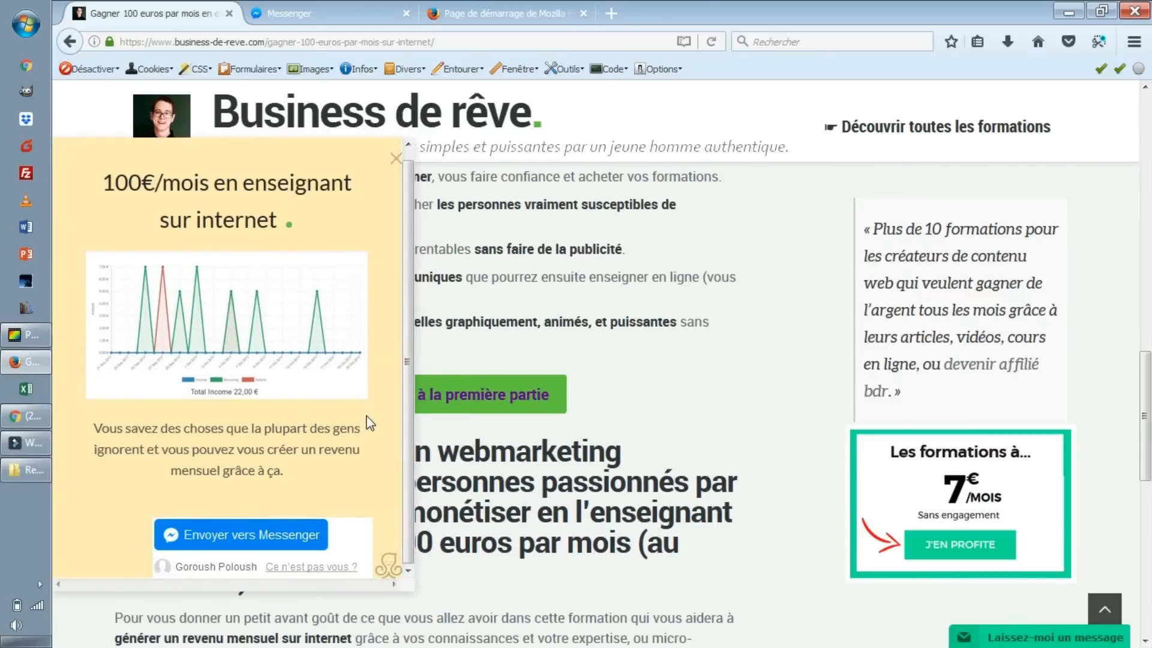
pyautogui.scroll(15, 669, 408)
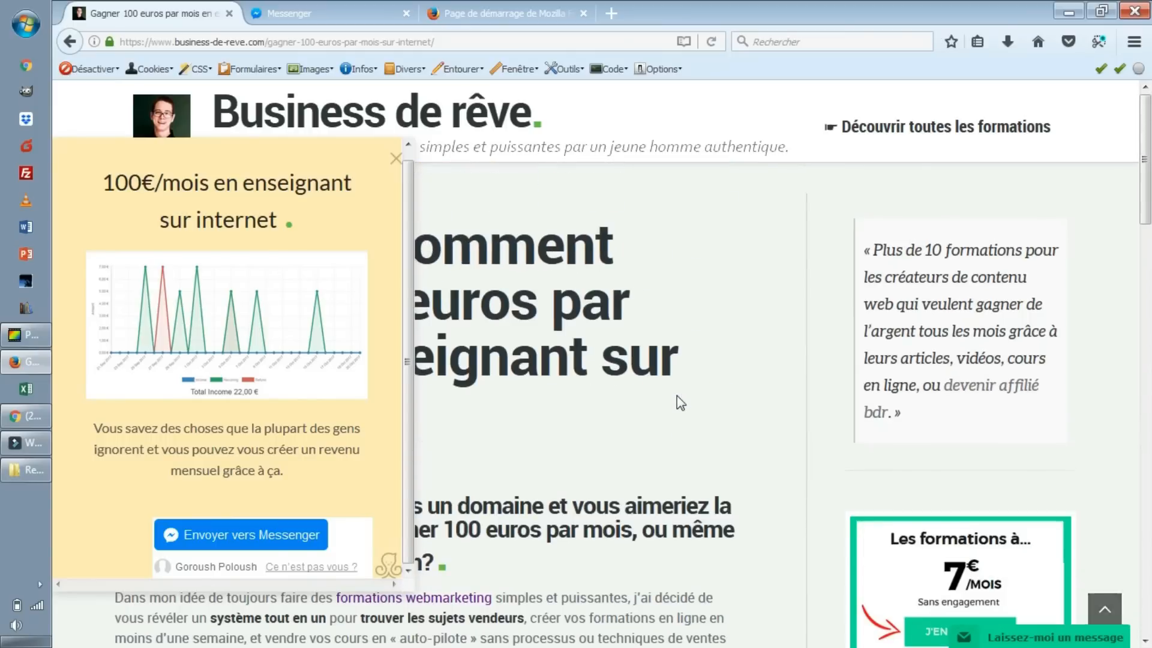
pyautogui.scroll(-12, 681, 399)
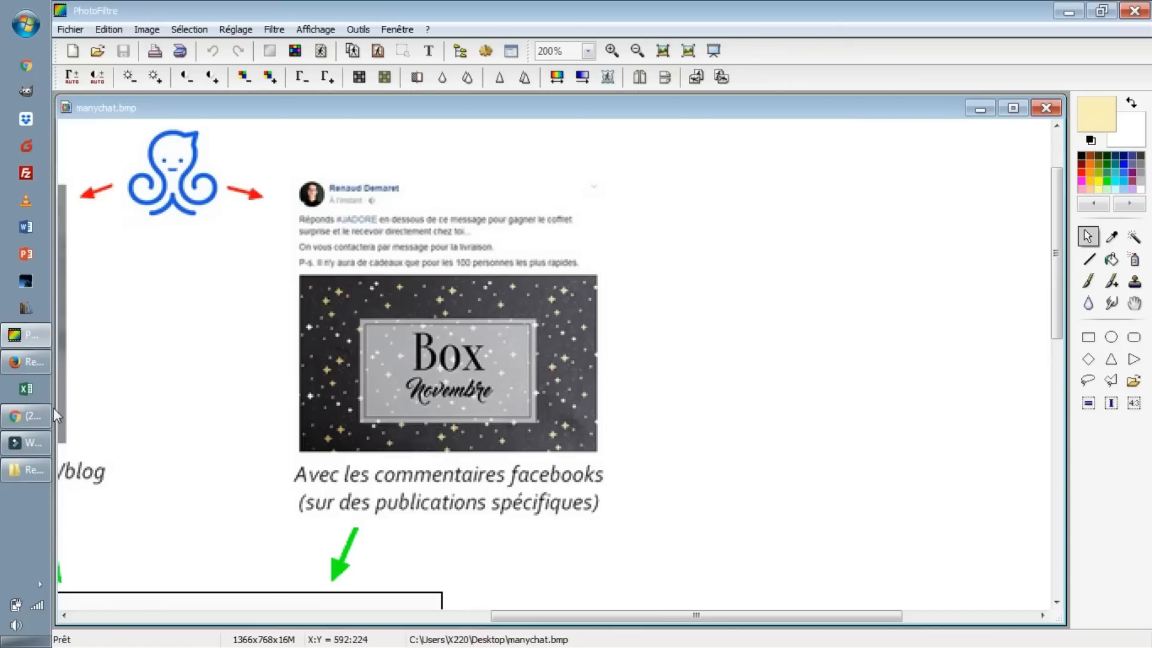
# - Return to ManyChat in Chrome, open the growth tools list and delete the widget Growth Tool #24
pyautogui.click(27, 414)
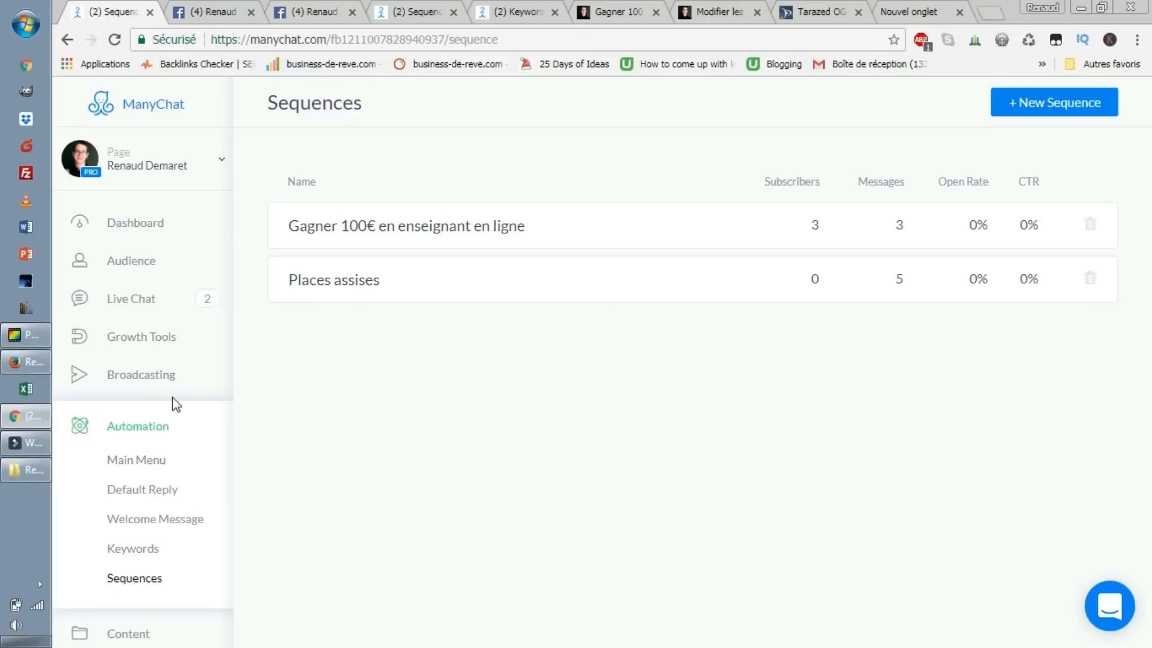
pyautogui.click(158, 340)
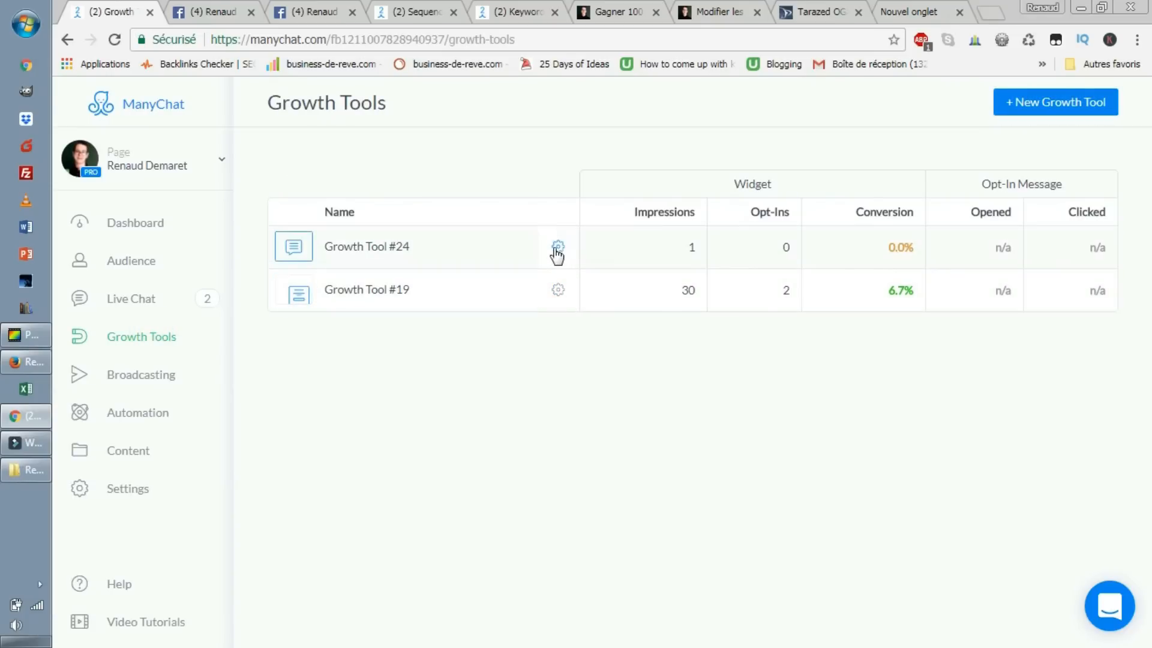
pyautogui.click(559, 254)
pyautogui.click(507, 315)
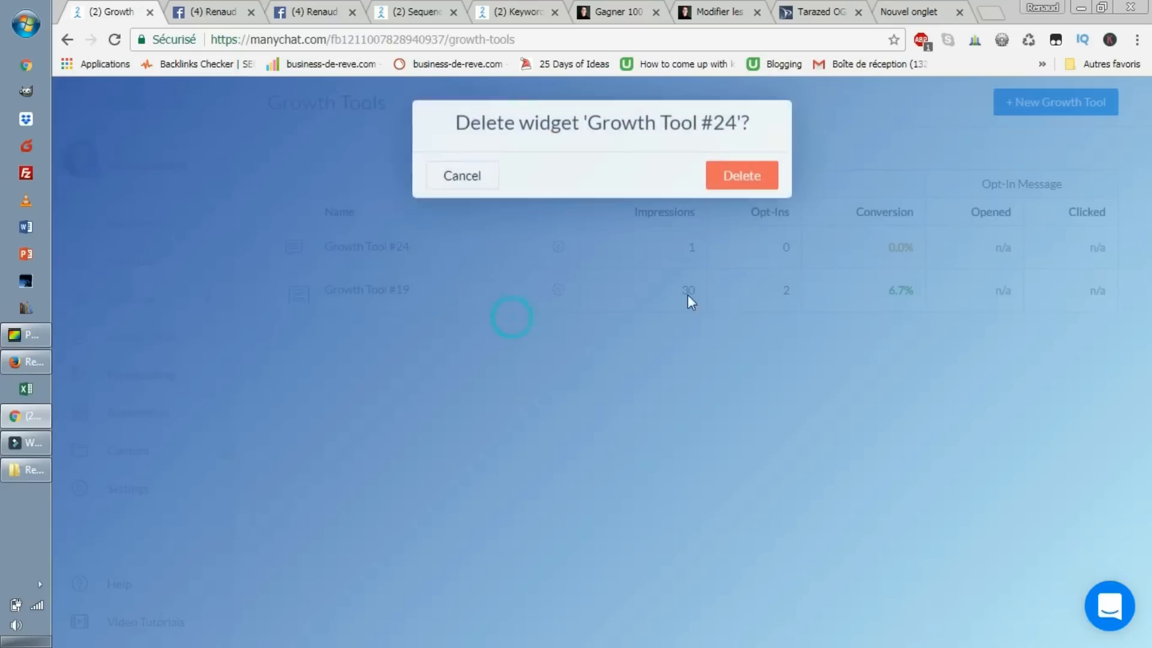
pyautogui.click(742, 176)
# - Create a new Facebook Comments growth tool and open its selection of posts for comment tracking
pyautogui.click(1031, 103)
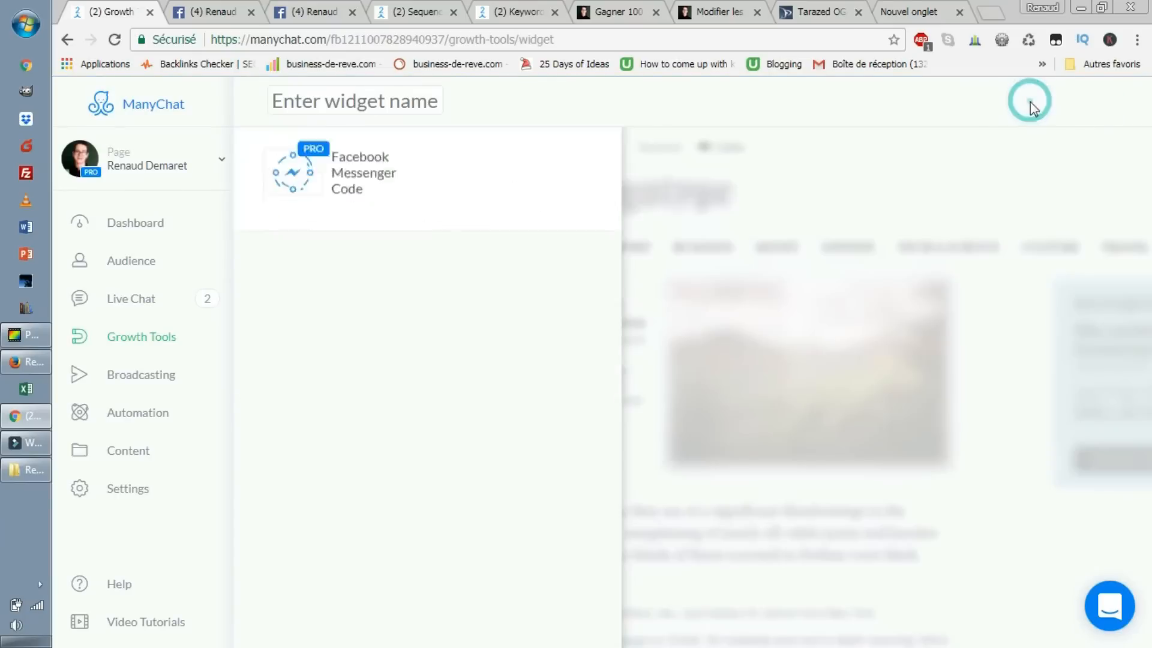
pyautogui.scroll(-2, 517, 494)
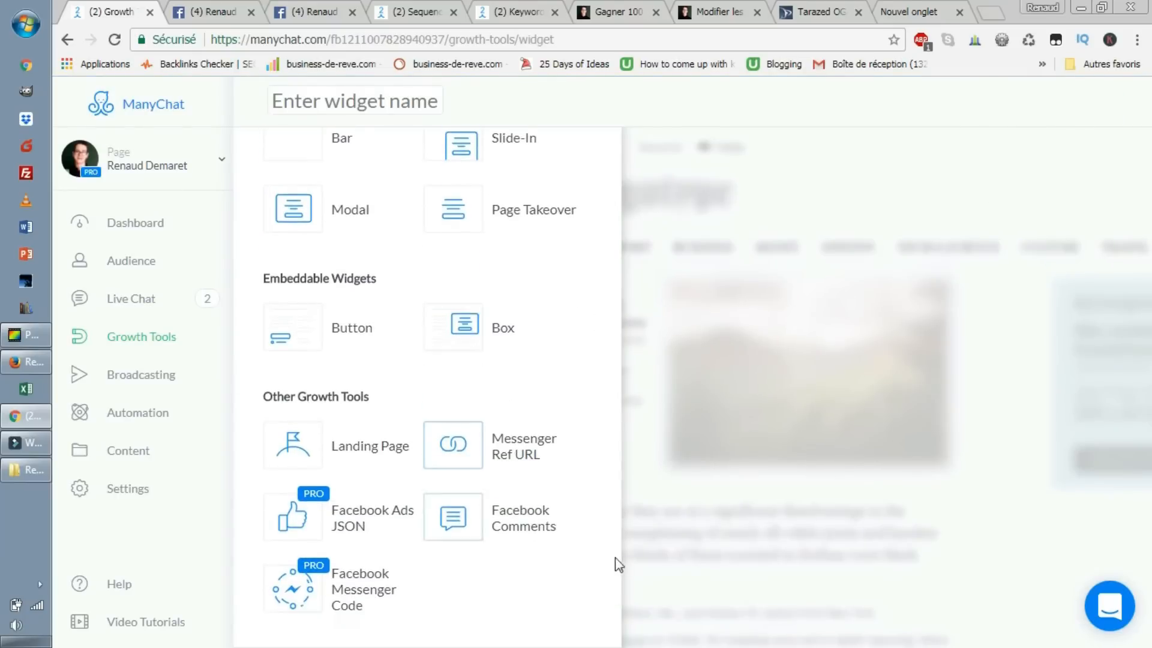
pyautogui.click(463, 536)
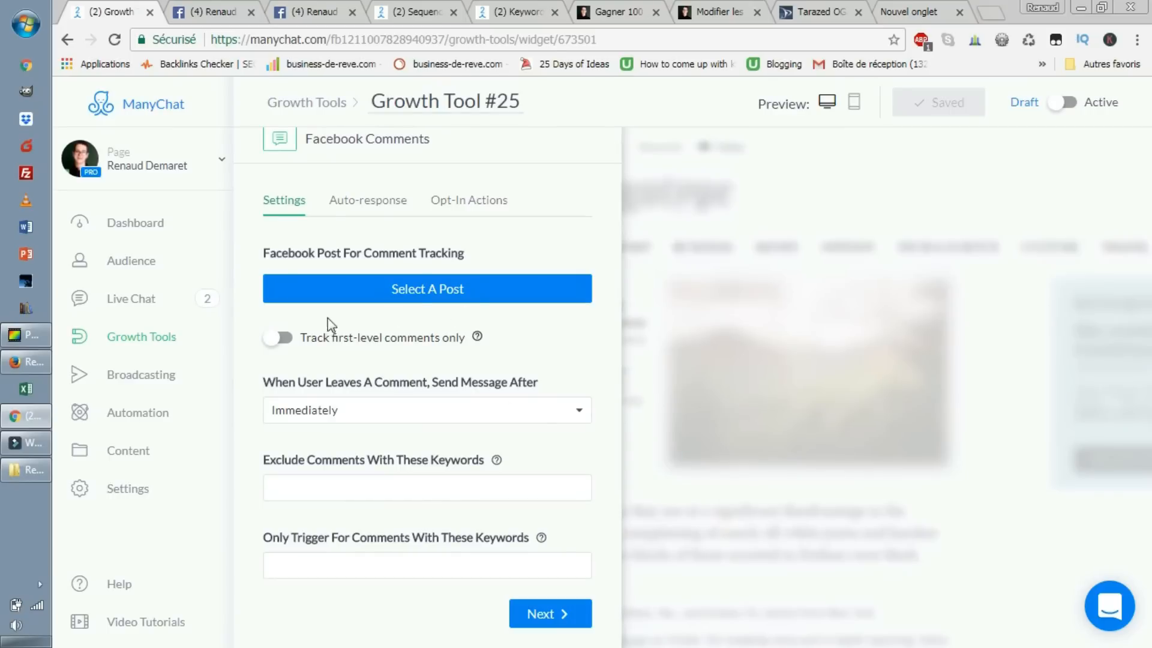
pyautogui.click(492, 298)
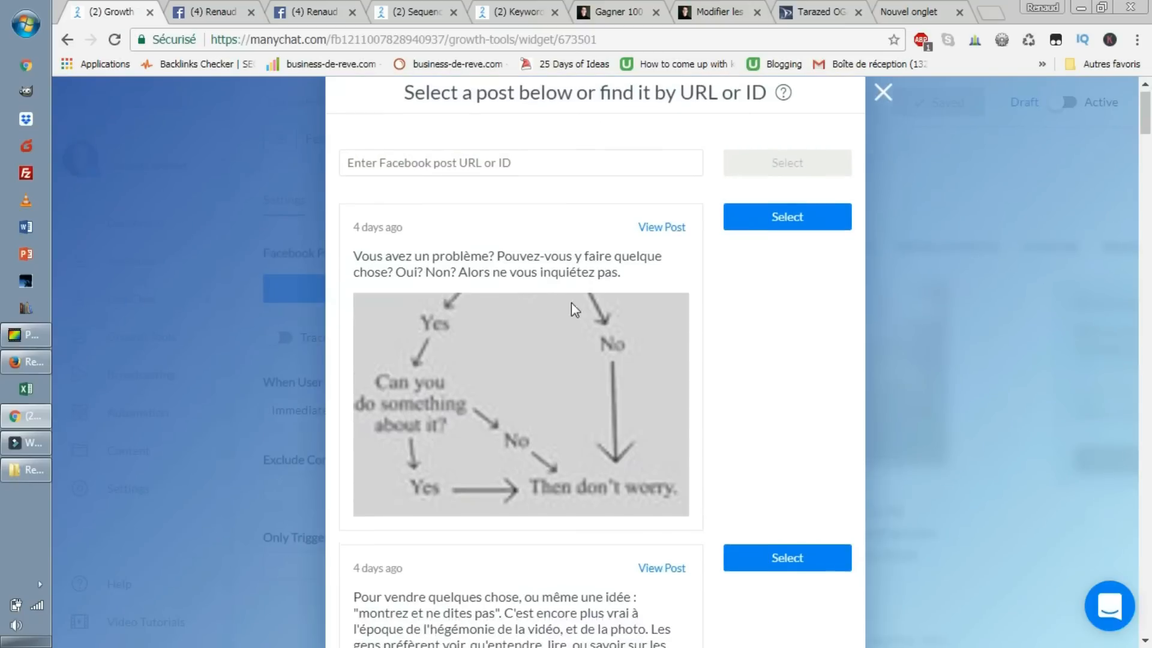
# - View the "Pour vendre quelques chose" post on Facebook in a separate tab, inspect the post ID in its URL, and return to ManyChat
pyautogui.scroll(-3, 585, 312)
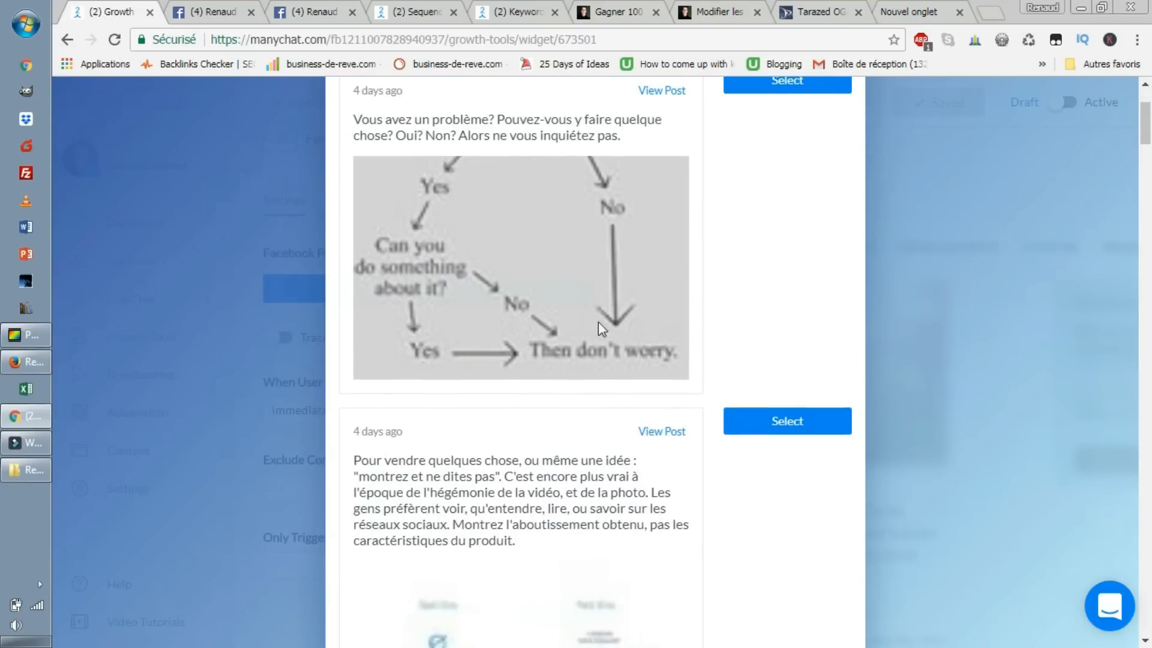
pyautogui.rightClick(666, 437)
pyautogui.click(690, 442)
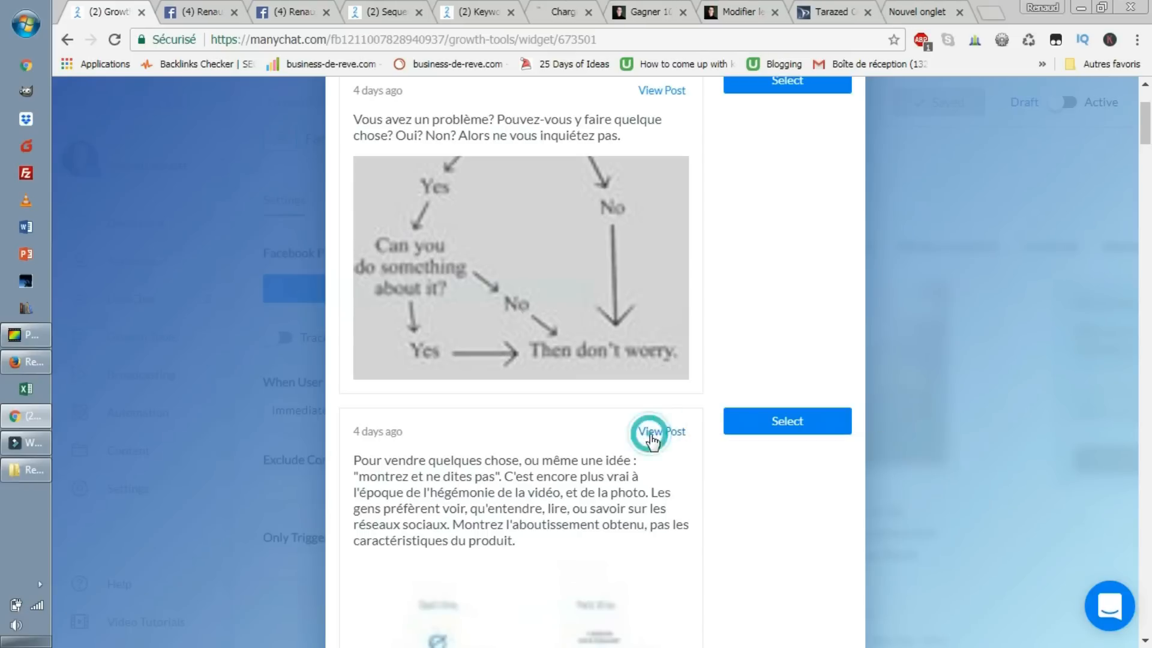
pyautogui.click(520, 12)
pyautogui.moveTo(480, 40); pyautogui.dragTo(683, 47)
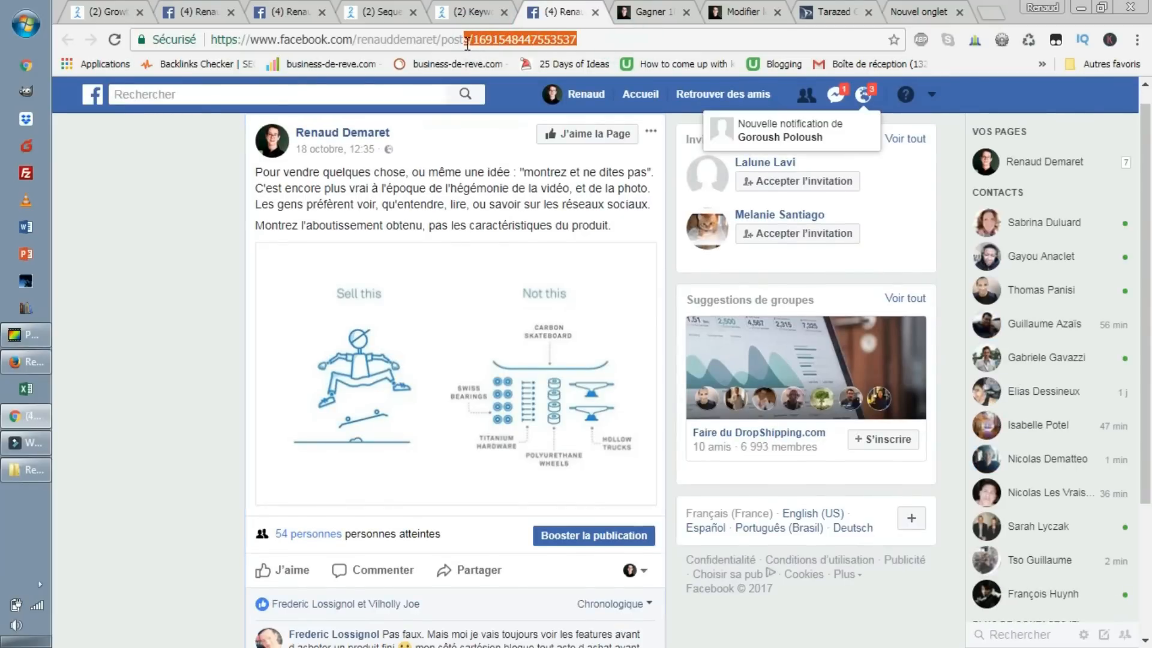
pyautogui.click(594, 12)
pyautogui.click(96, 13)
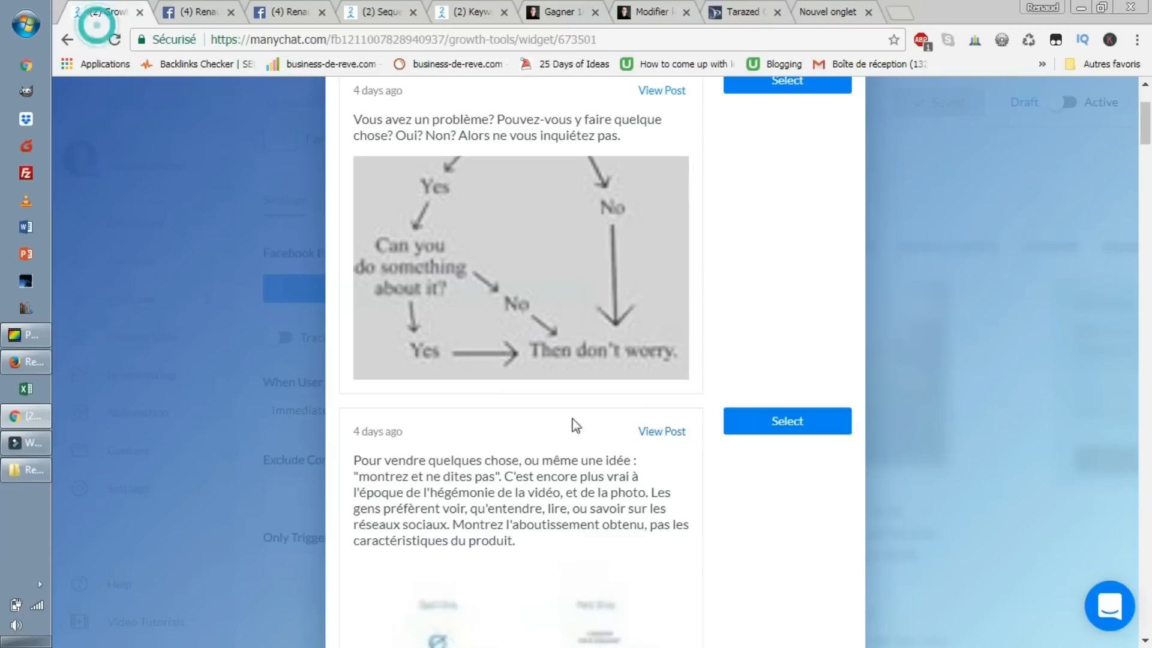
# - Select the 10-day-old post showing a phone with the Facebook login screen for comment tracking
pyautogui.scroll(-5, 728, 395)
pyautogui.scroll(-19, 727, 395)
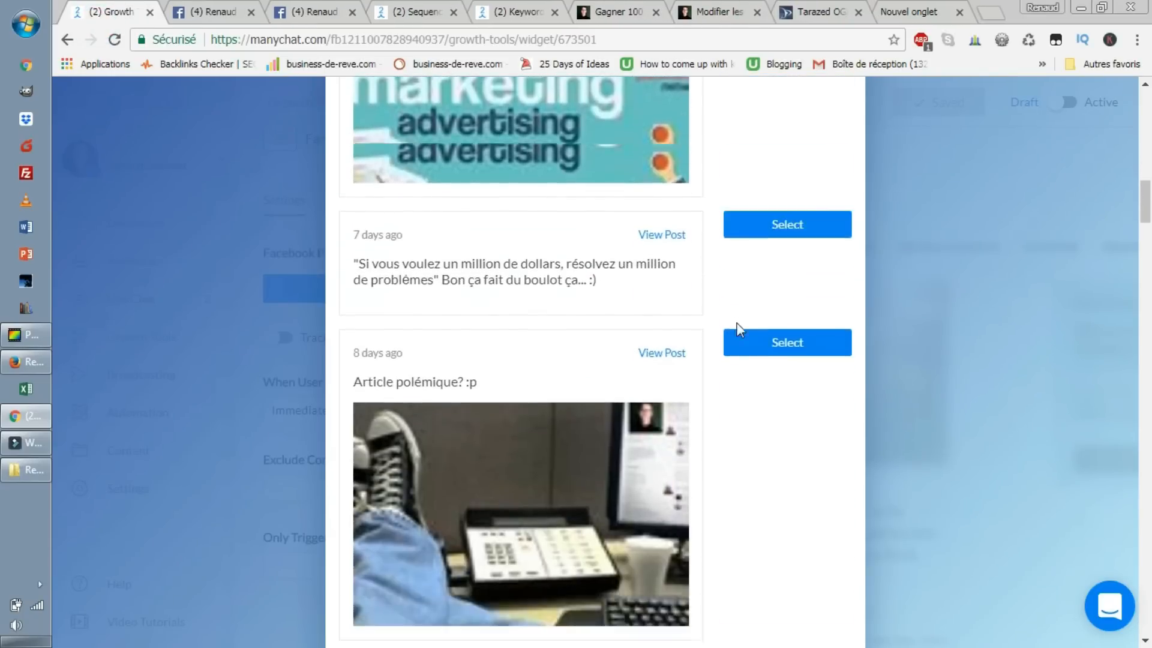
pyautogui.scroll(4, 689, 342)
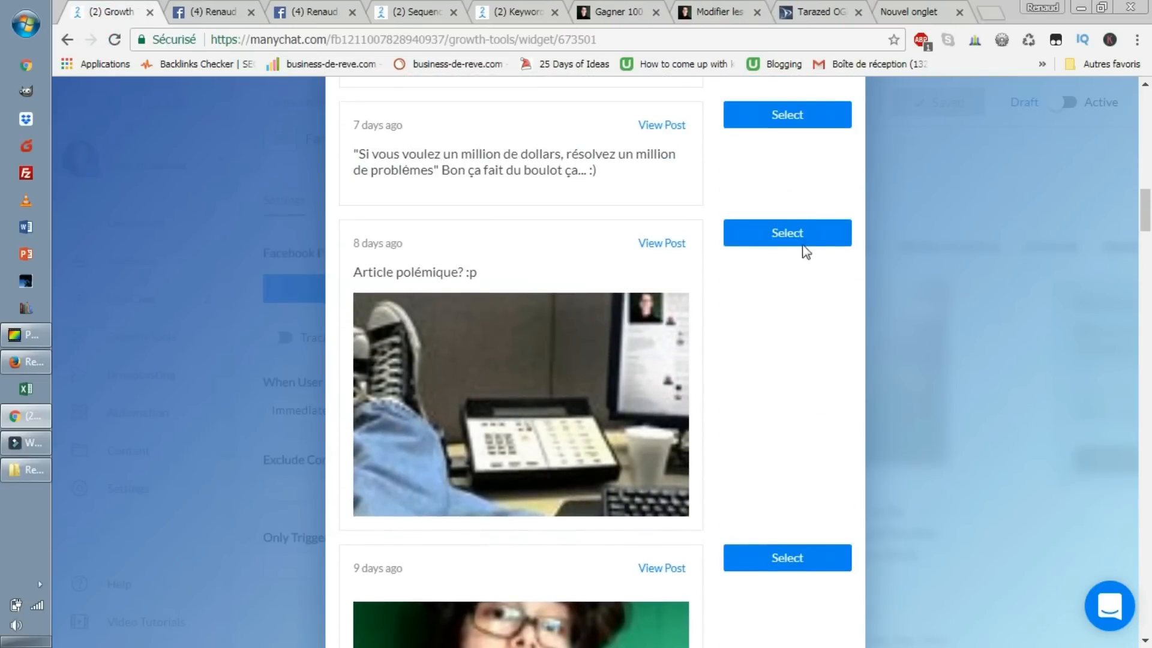
pyautogui.scroll(-8, 720, 423)
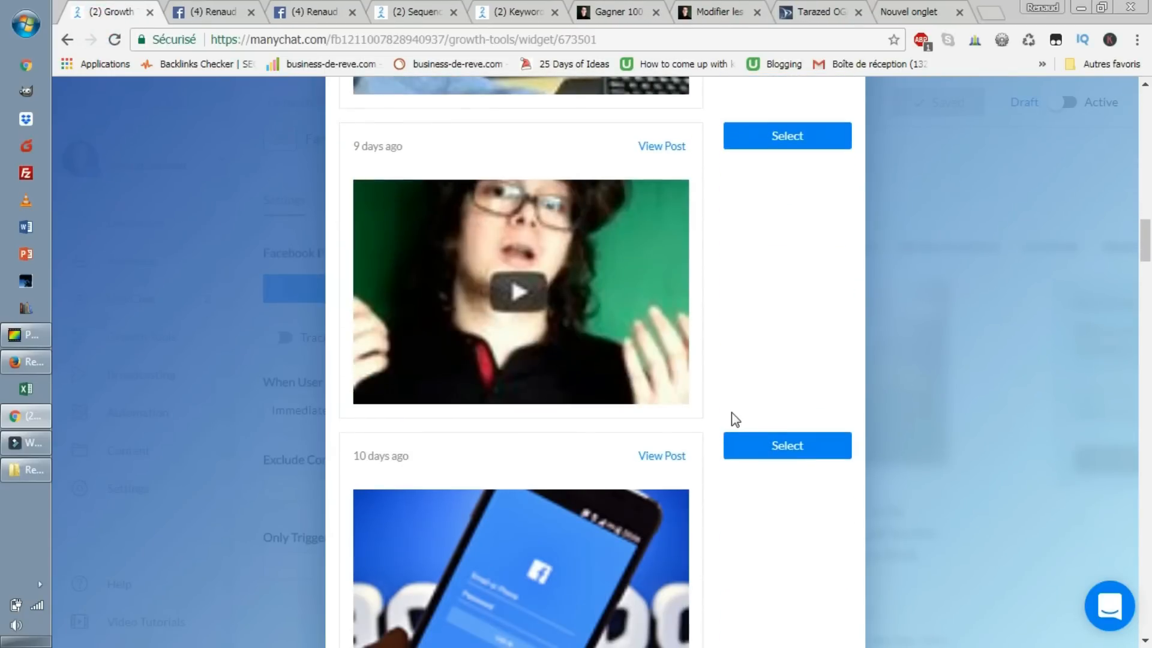
pyautogui.scroll(4, 777, 404)
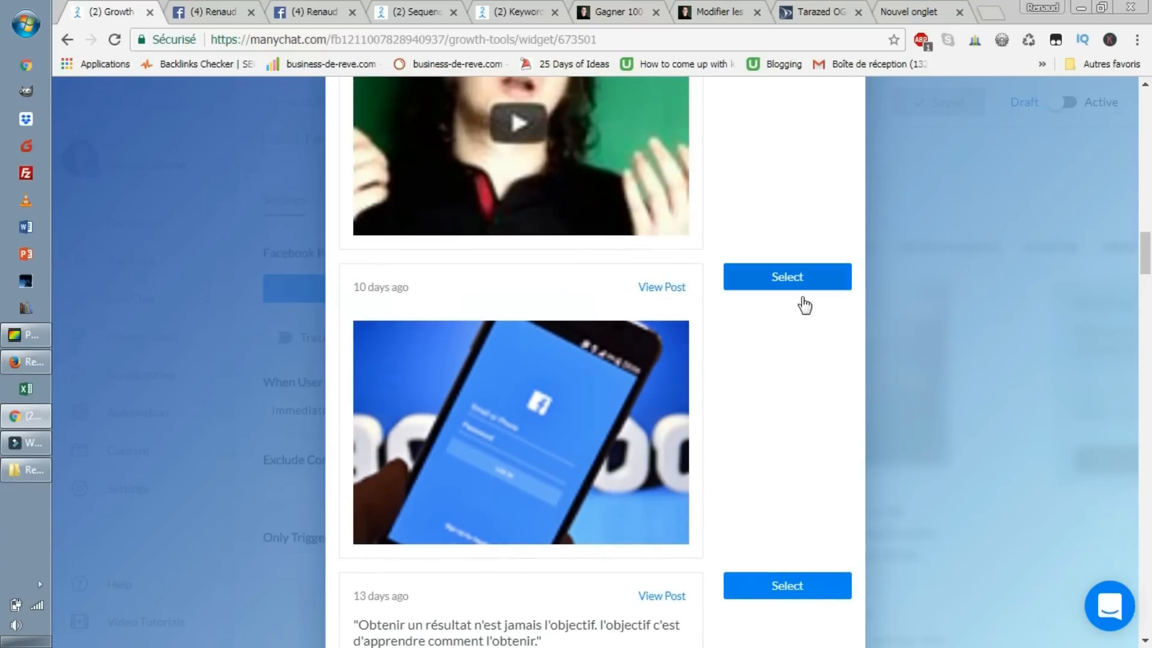
pyautogui.click(774, 279)
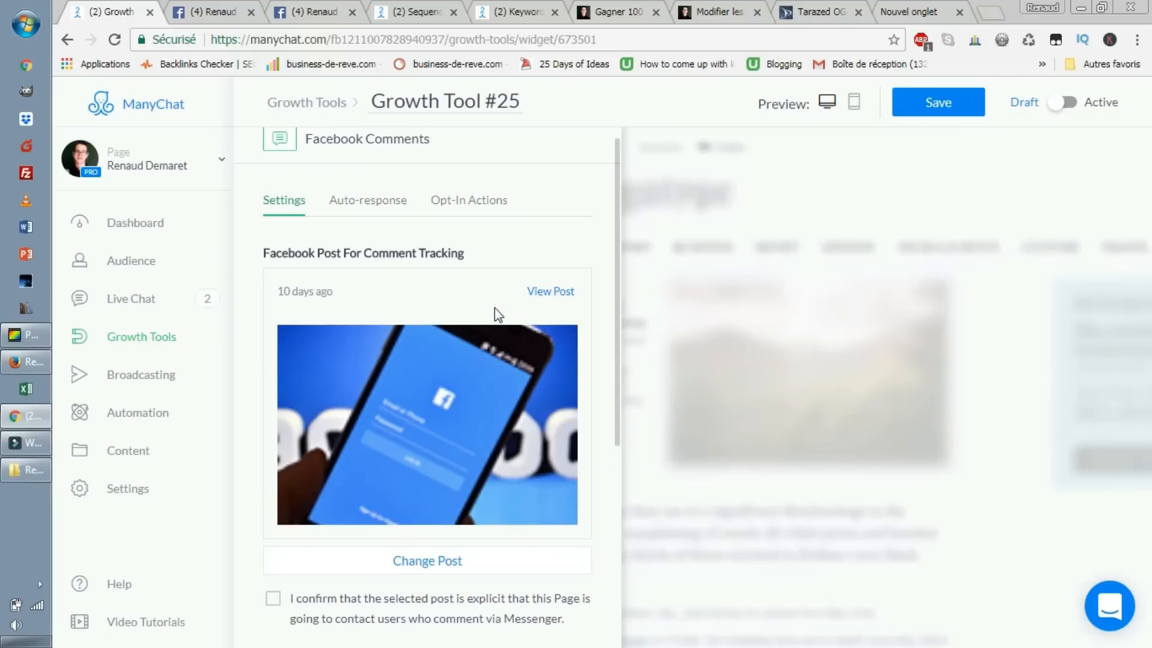
# - Trigger only for comments with the keyword "facebook" and confirm that the post is explicit about contacting commenters via Messenger
pyautogui.scroll(-5, 496, 313)
pyautogui.click(342, 558)
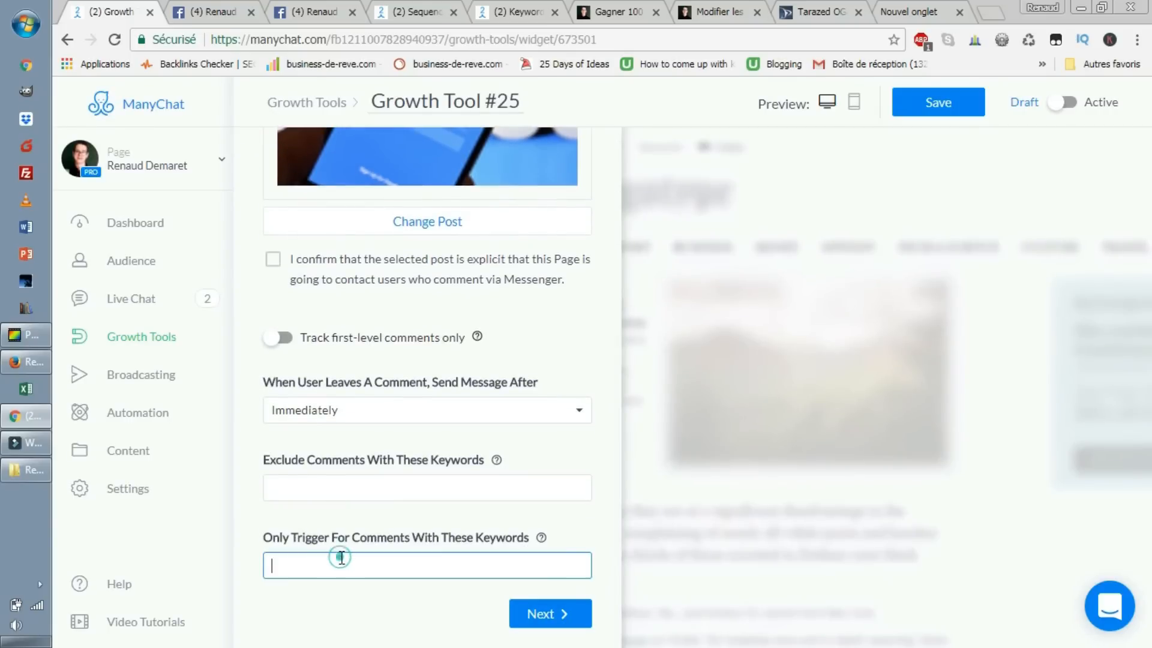
pyautogui.write('facebook')
pyautogui.click(271, 260)
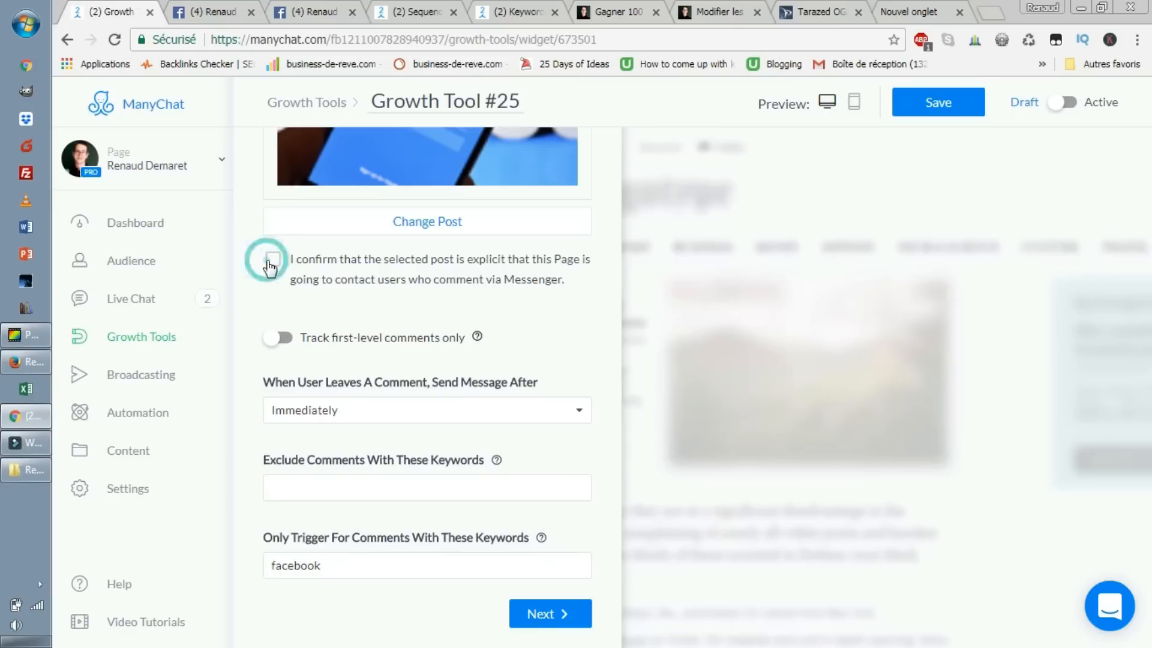
pyautogui.click(272, 261)
pyautogui.scroll(3, 498, 309)
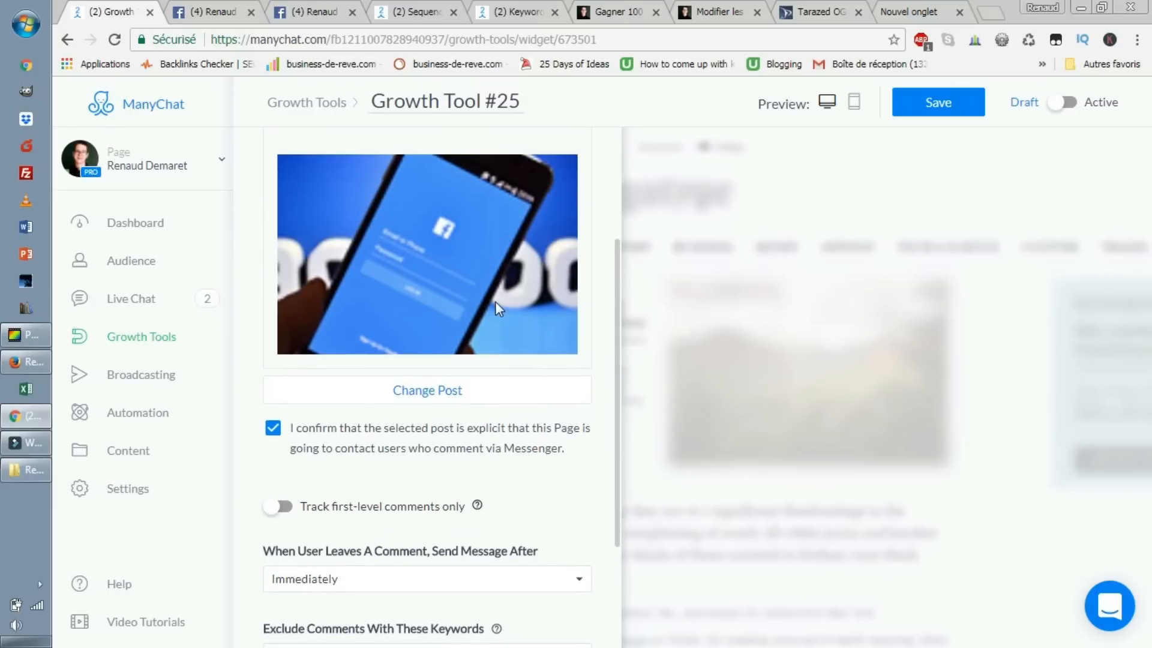
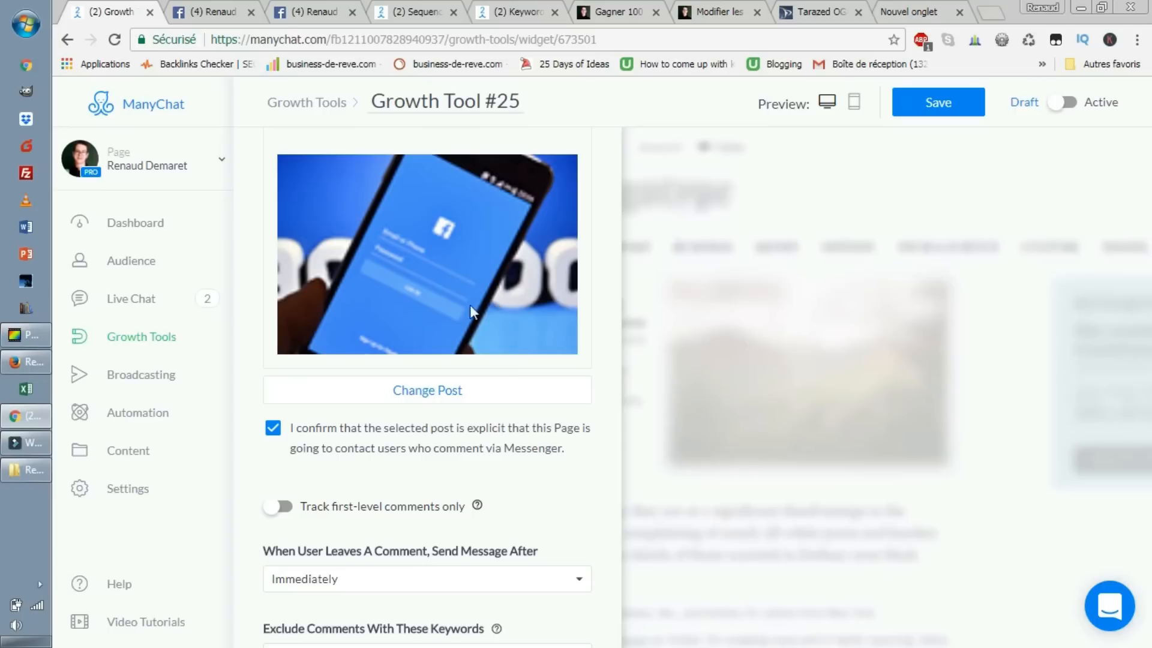
# - Review the Facebook Comments settings, from the tracked post down to the sending delay options and keyword filters
pyautogui.scroll(-3, 437, 378)
pyautogui.scroll(3, 480, 371)
pyautogui.scroll(1, 487, 376)
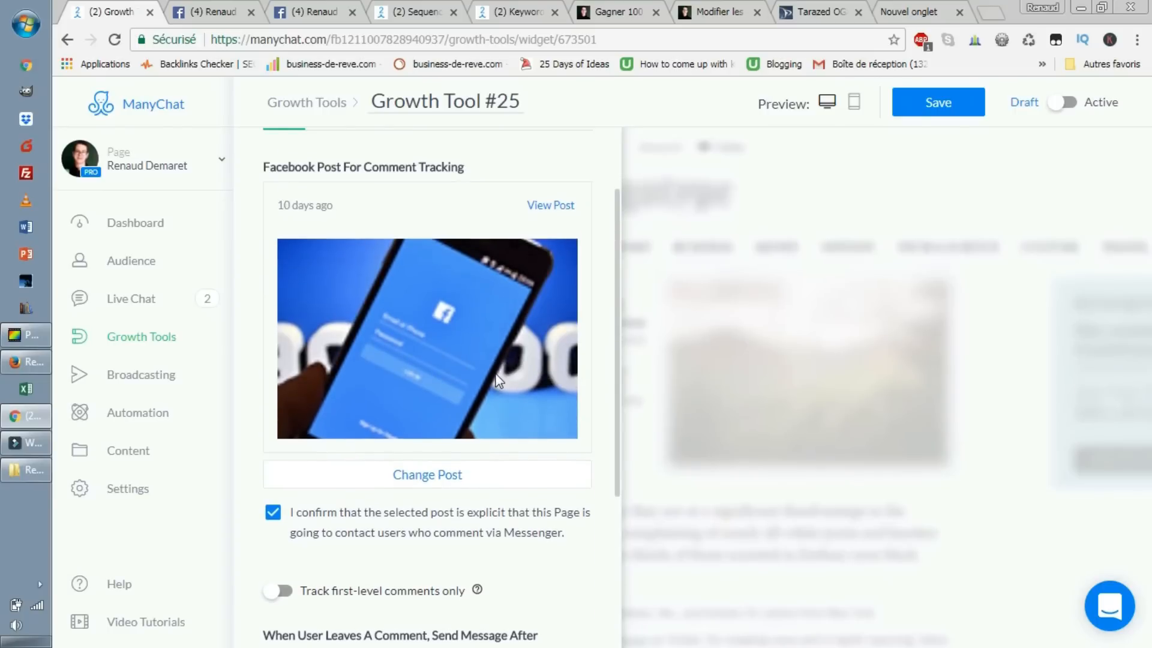
pyautogui.scroll(-3, 507, 369)
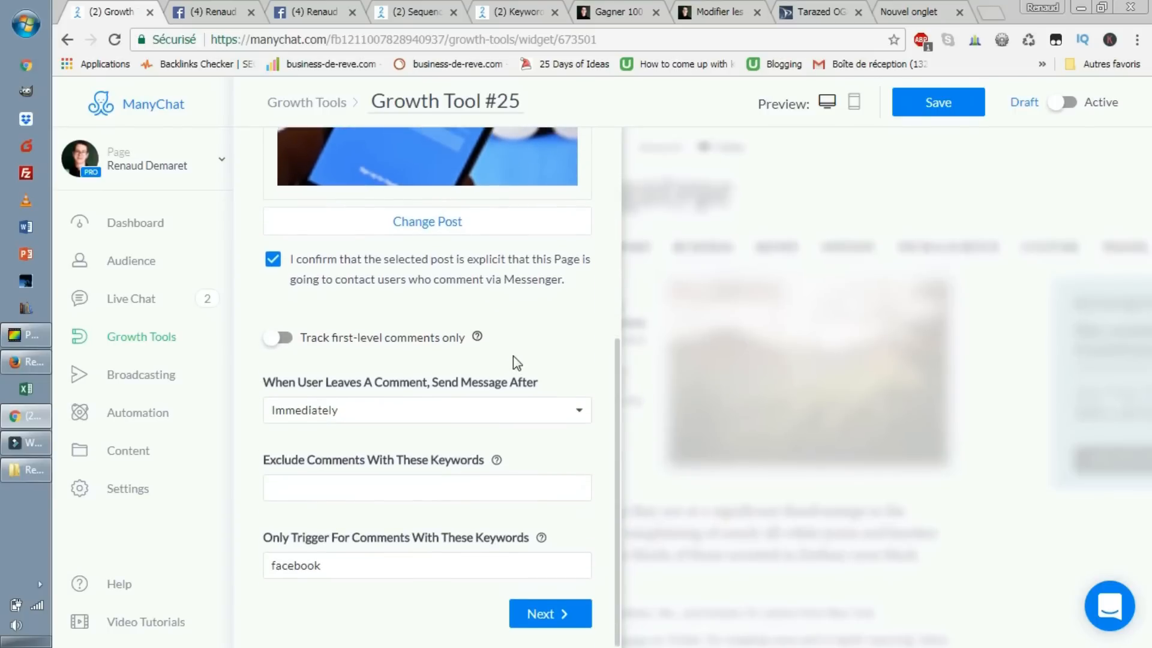
pyautogui.scroll(4, 513, 360)
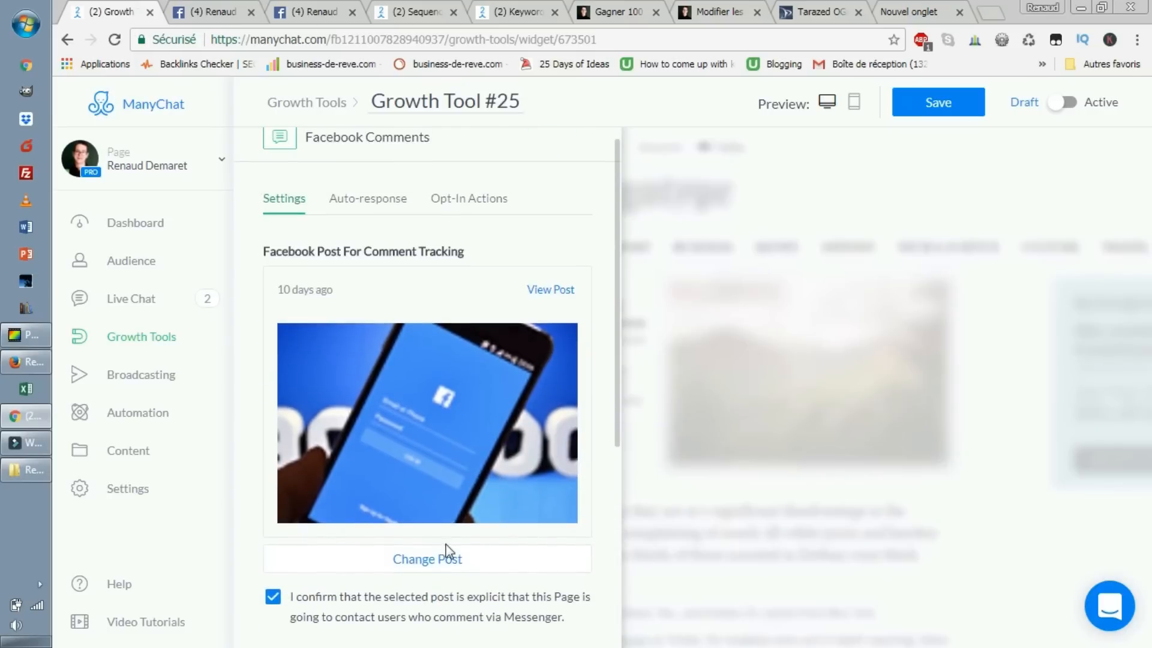
pyautogui.scroll(-4, 404, 318)
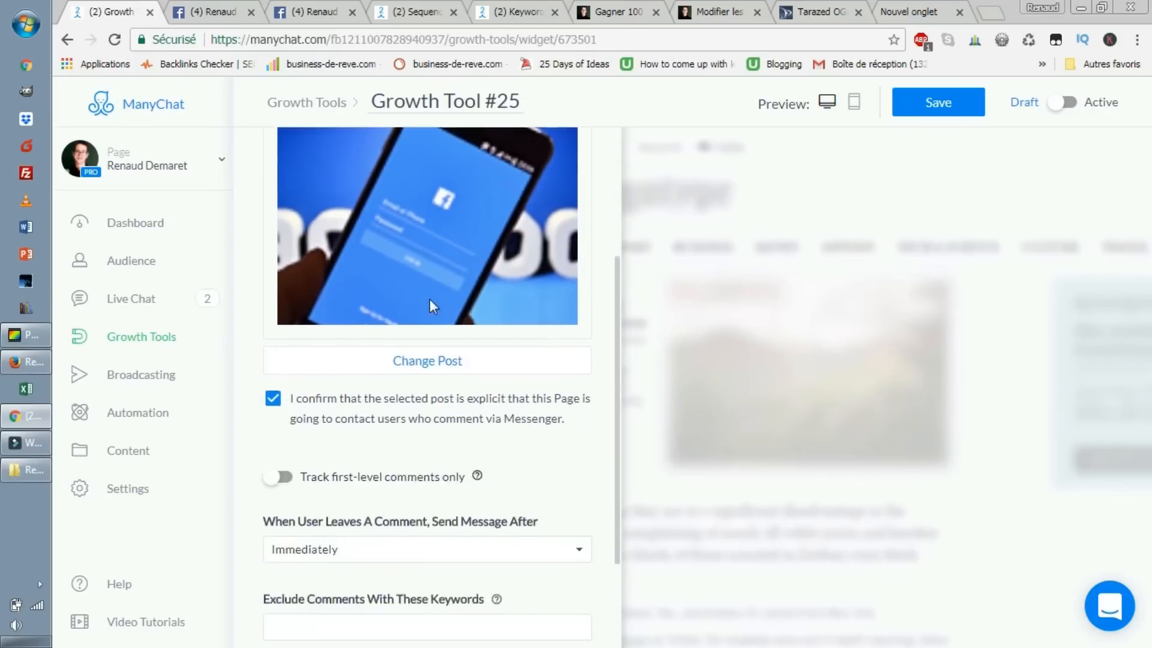
pyautogui.scroll(3, 462, 264)
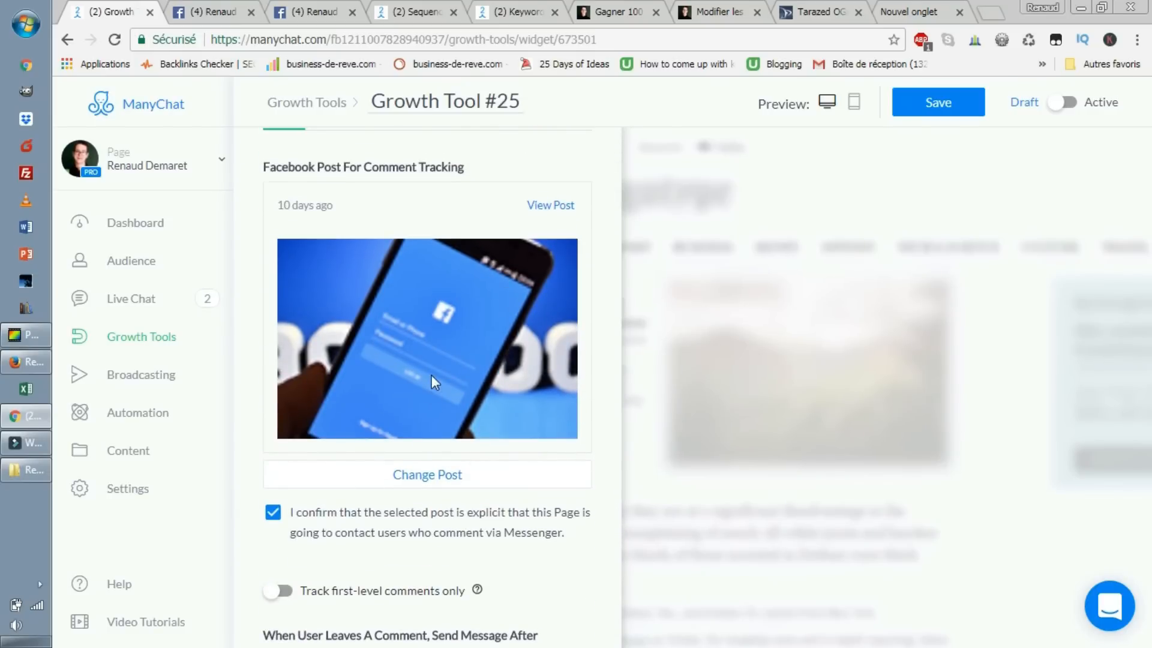
pyautogui.scroll(1, 431, 375)
pyautogui.scroll(-4, 451, 366)
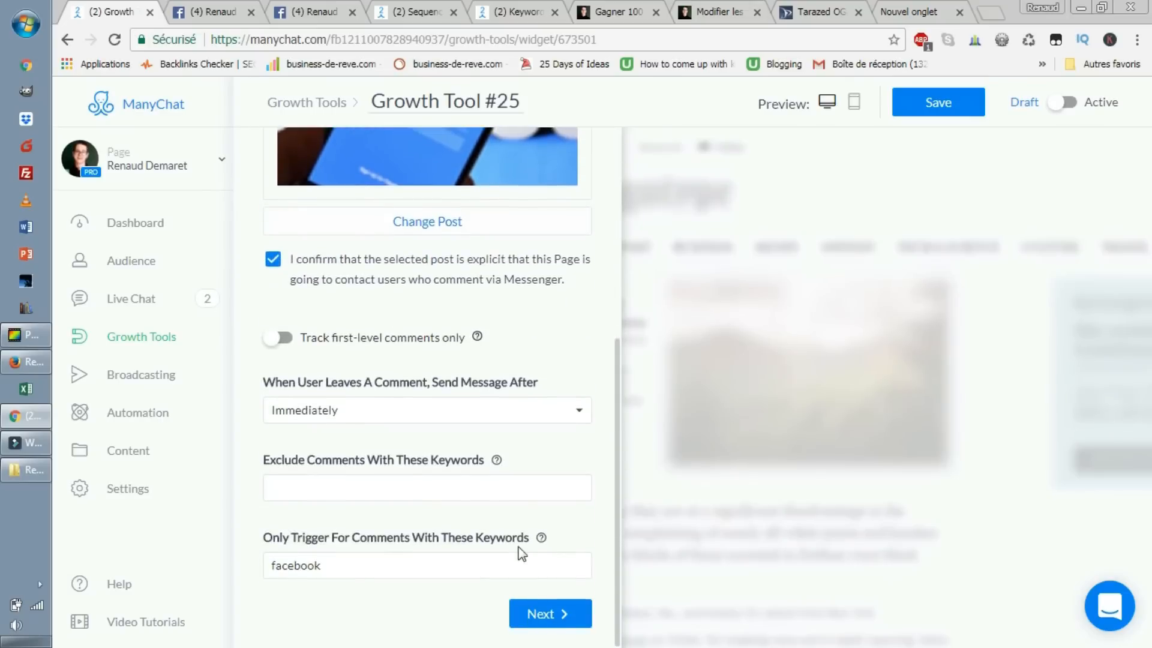
pyautogui.click(433, 415)
pyautogui.click(432, 410)
# - Go to the auto-response settings and replace the default message to commenters with "message réçu,"
pyautogui.click(548, 614)
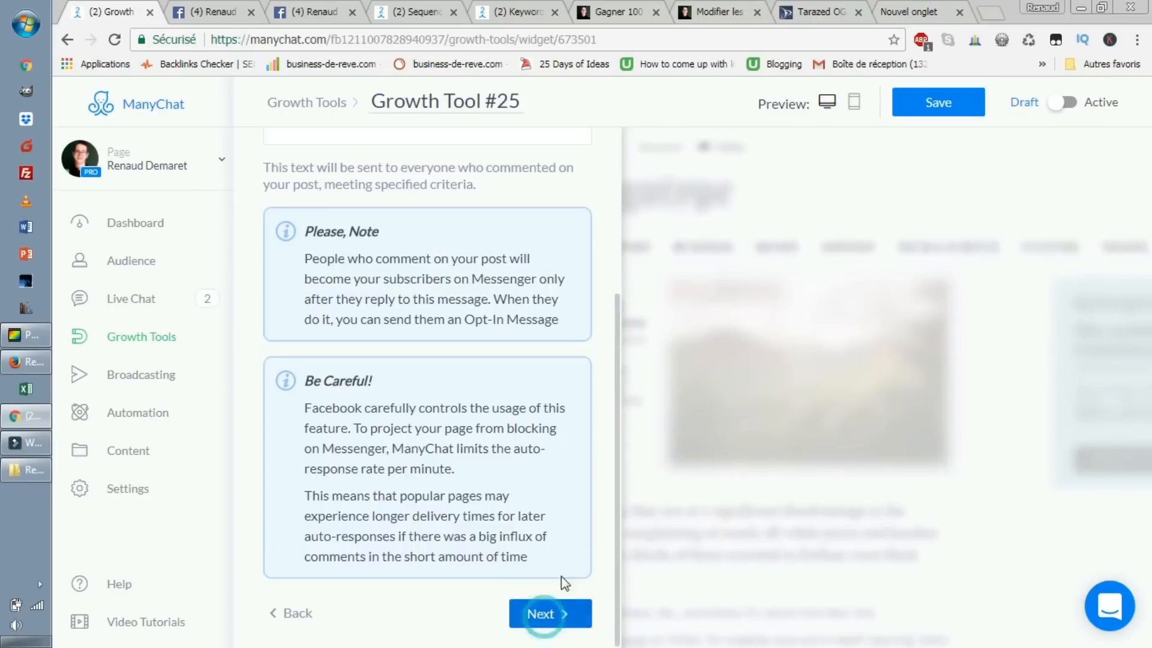
pyautogui.scroll(4, 496, 380)
pyautogui.click(521, 327)
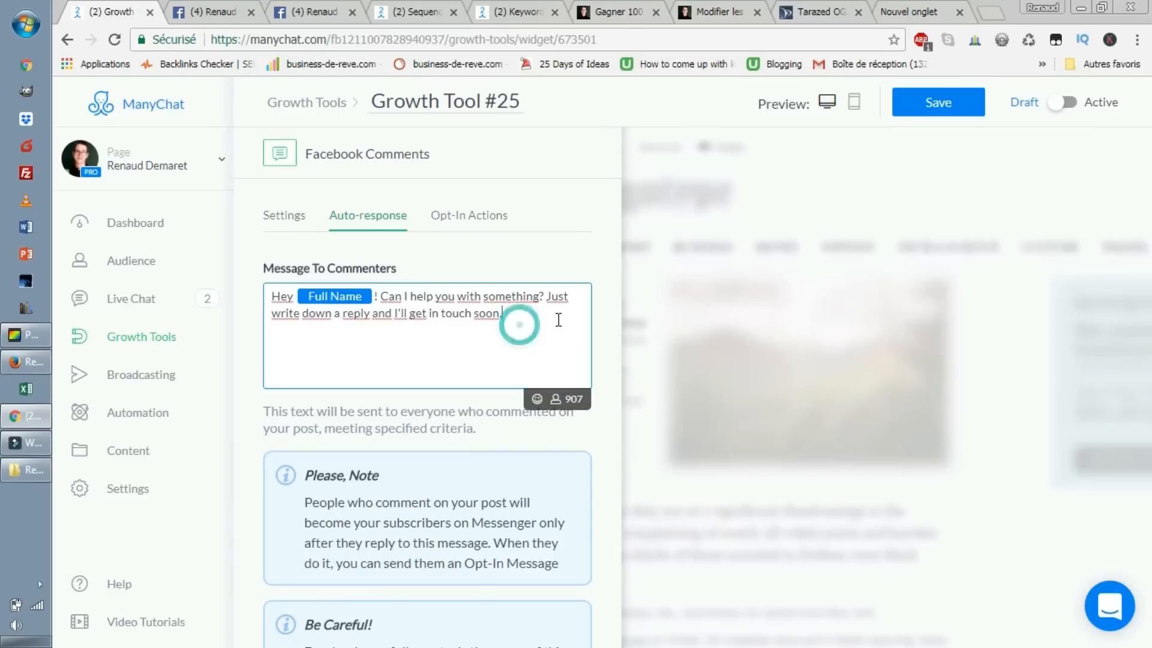
pyautogui.moveTo(560, 318); pyautogui.dragTo(141, 287)
pyautogui.write('me')
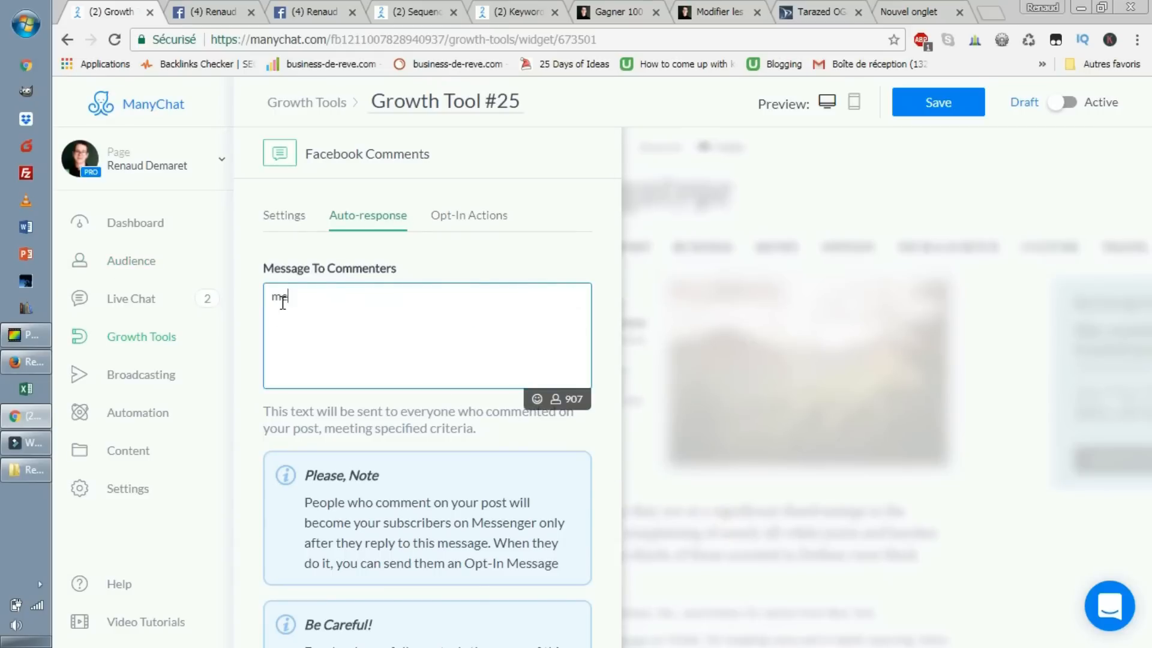
pyautogui.write('ssage ré')
pyautogui.write('çu,')
# - Insert the First Name variable after "message réçu," in the message to commenters and leave no comma after it
pyautogui.click(535, 401)
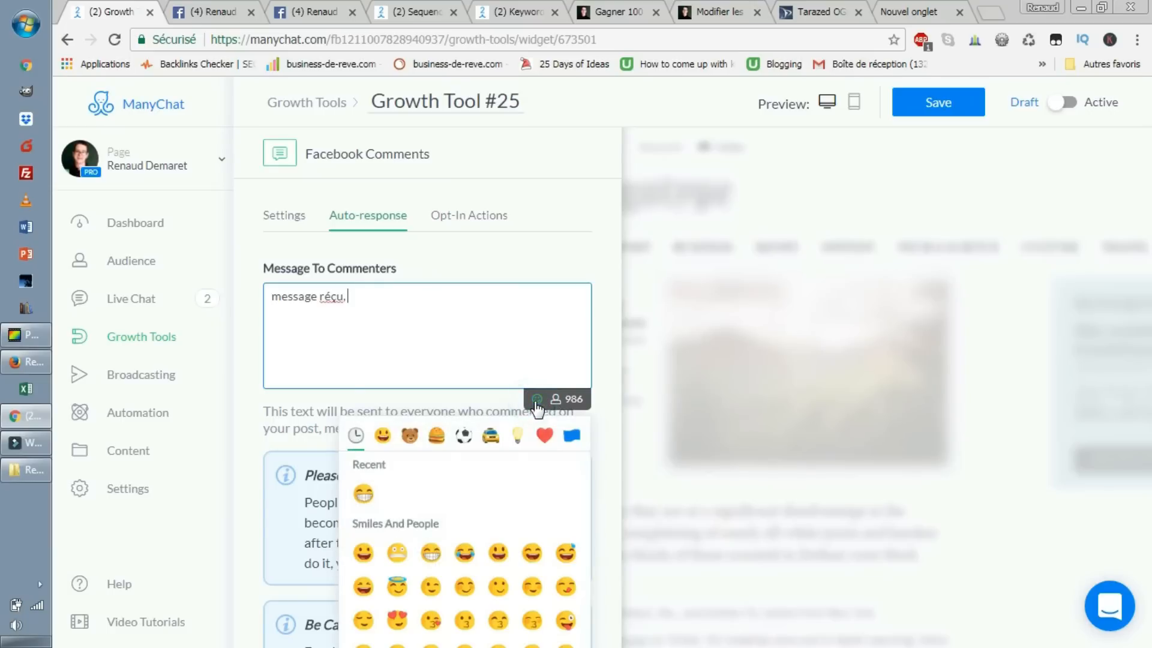
pyautogui.click(539, 402)
pyautogui.click(555, 404)
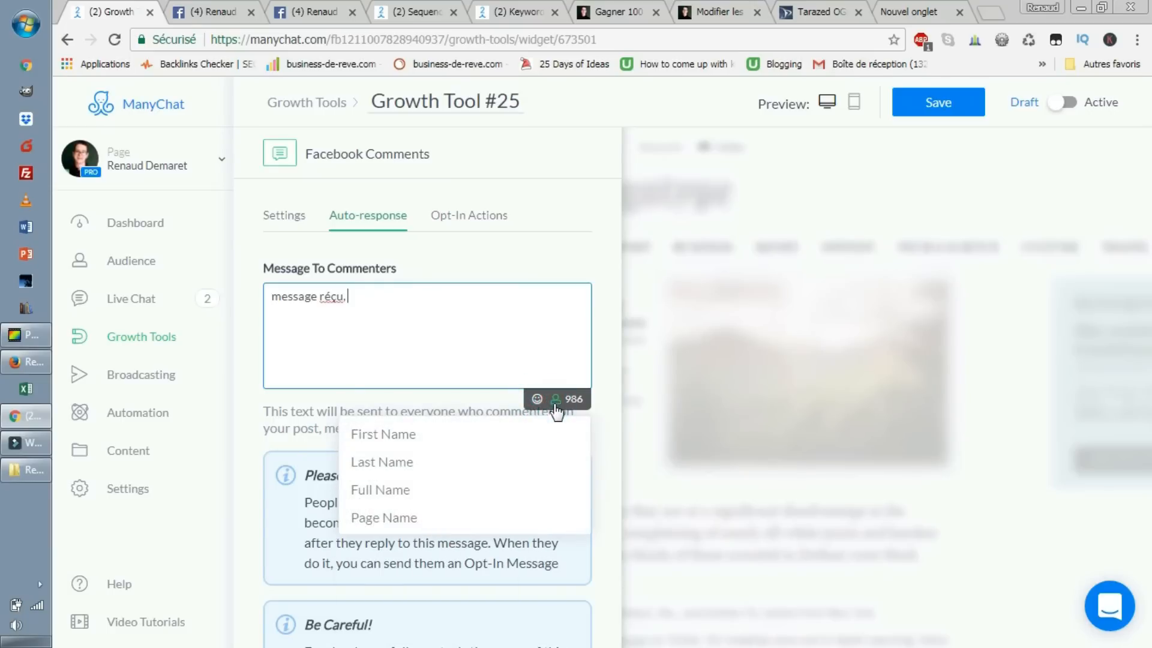
pyautogui.click(420, 436)
pyautogui.click(459, 303)
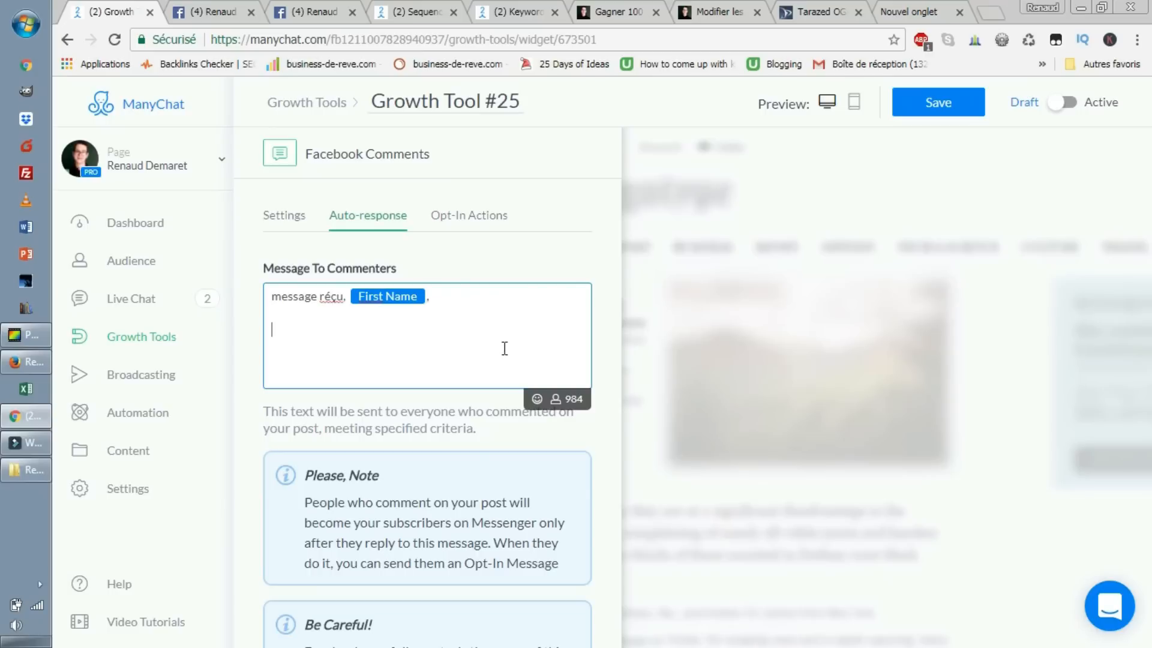
pyautogui.scroll(-2, 484, 341)
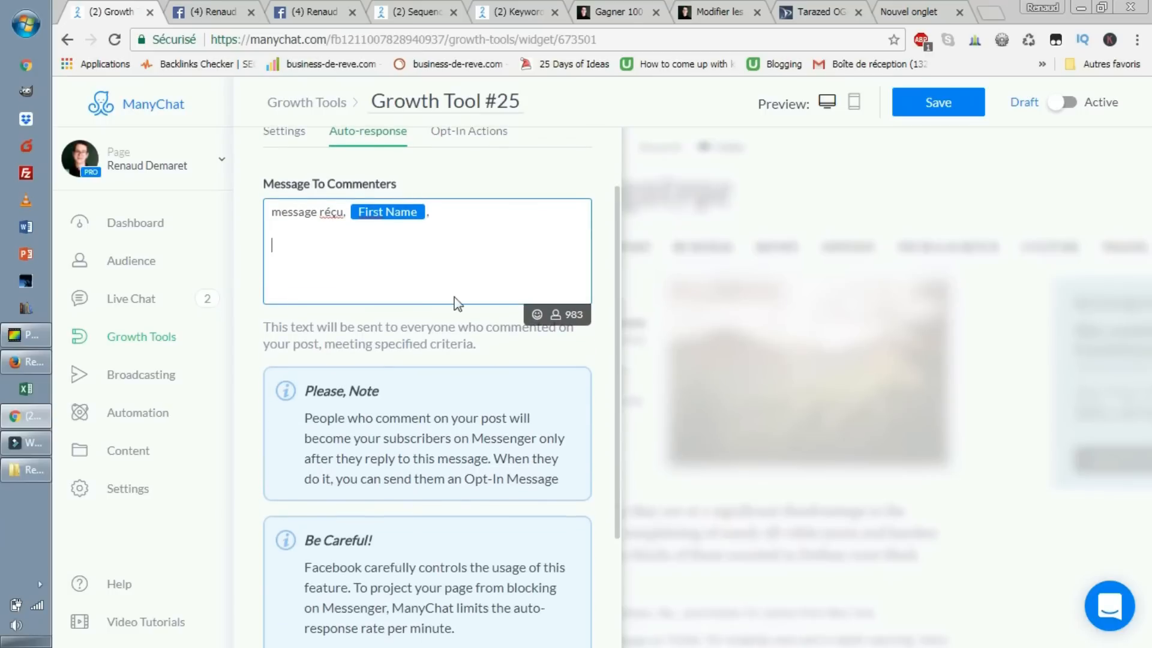
pyautogui.scroll(2, 462, 294)
pyautogui.click(471, 299)
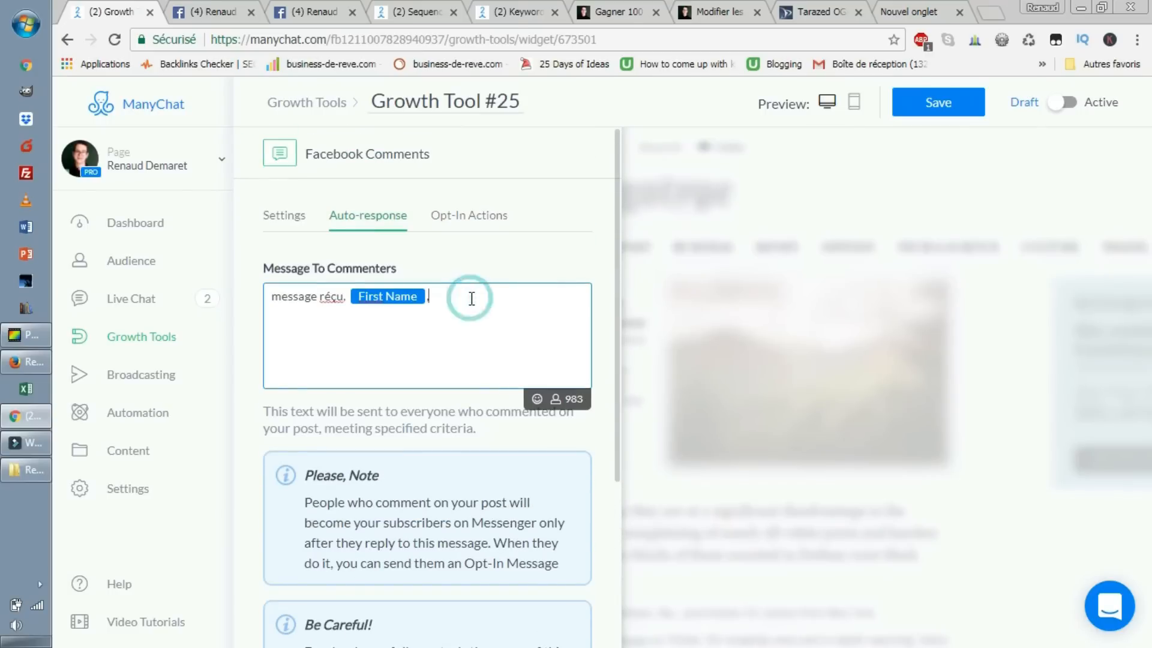
pyautogui.press('BackSpace')
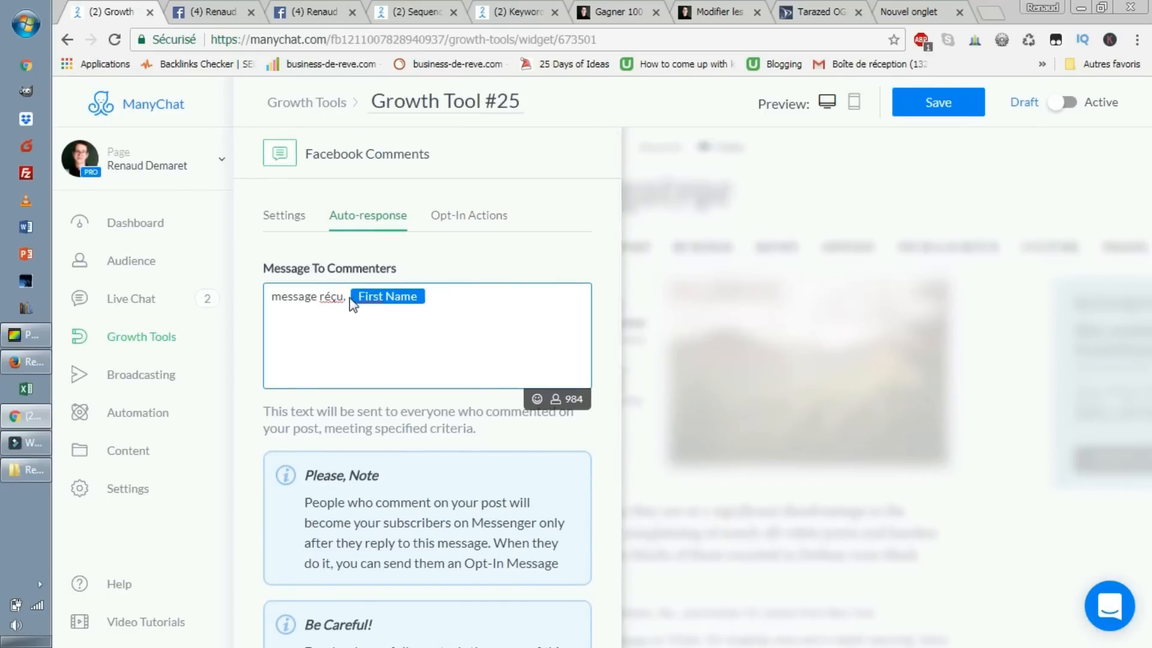
# - Replace "message réçu" with "Quelle est l'adresse de ton blog?" and move the First Name variable below it, separated by a blank line
pyautogui.click(355, 299)
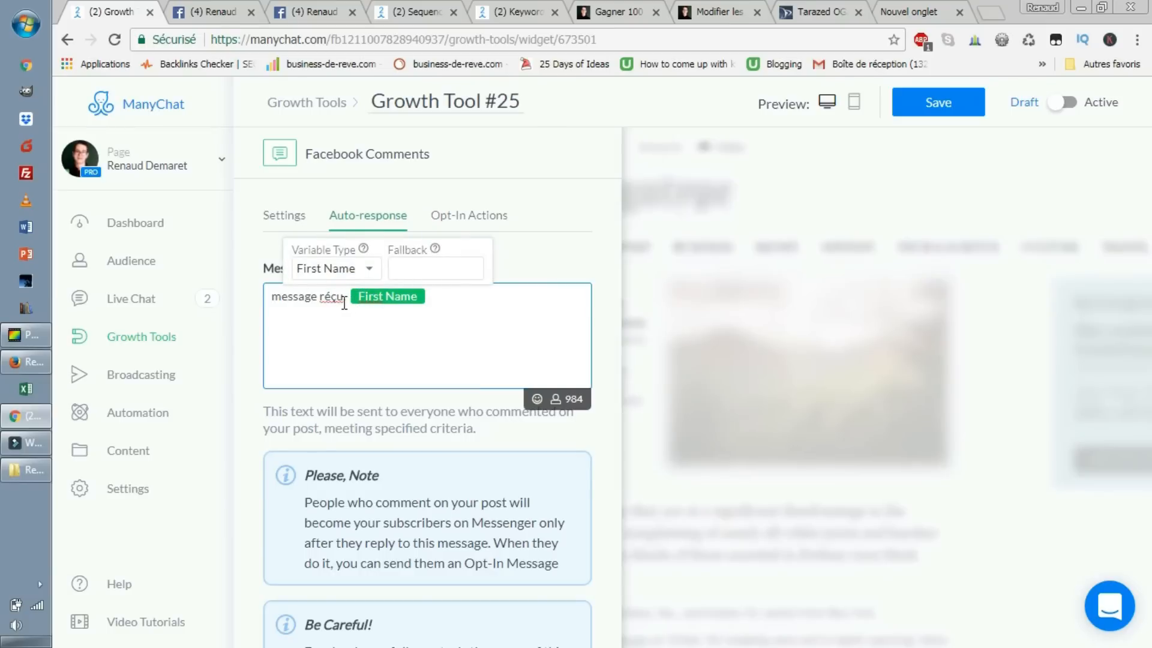
pyautogui.moveTo(344, 305); pyautogui.dragTo(204, 303)
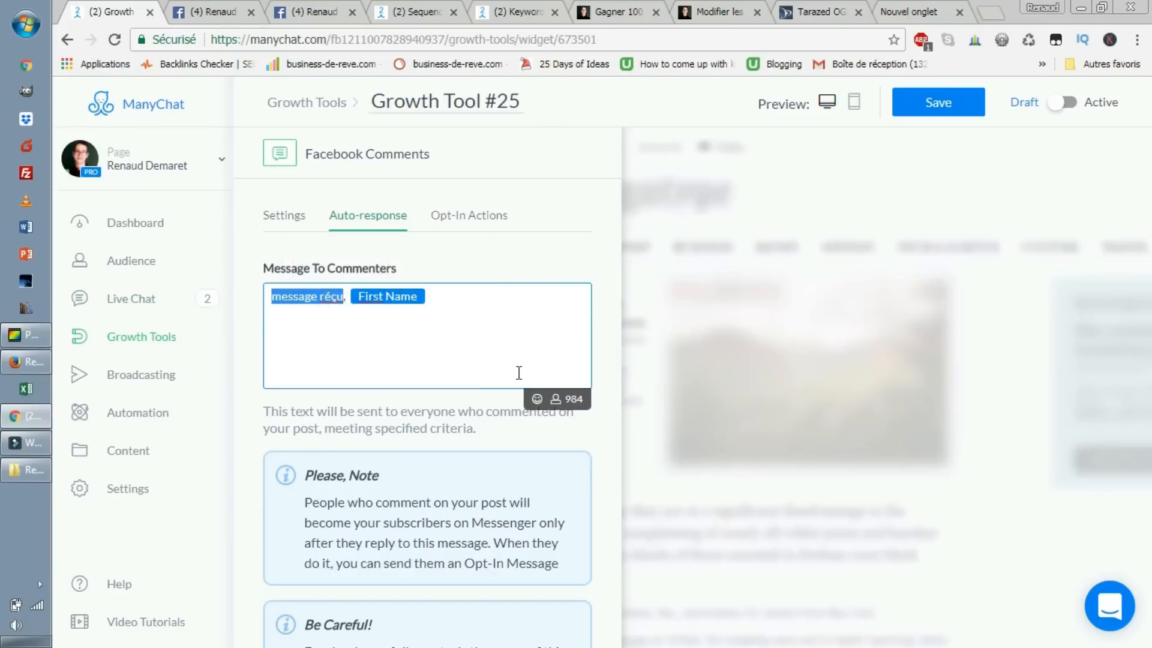
pyautogui.press('BackSpace')
pyautogui.write('Quelle es')
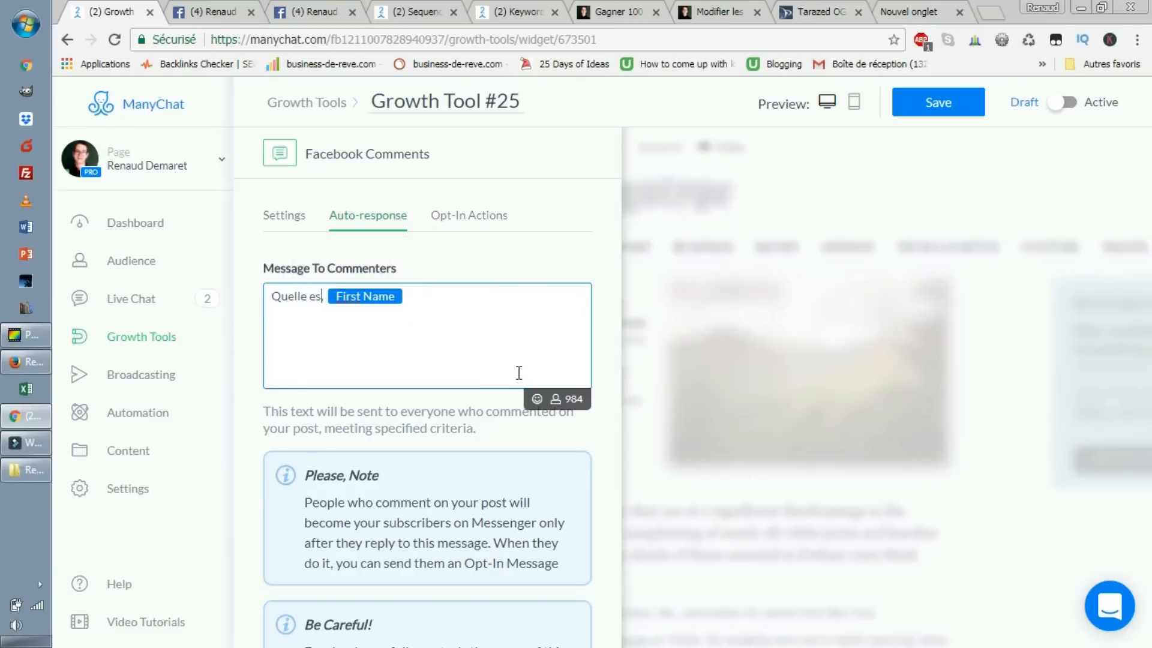
pyautogui.write("t l'adresse ")
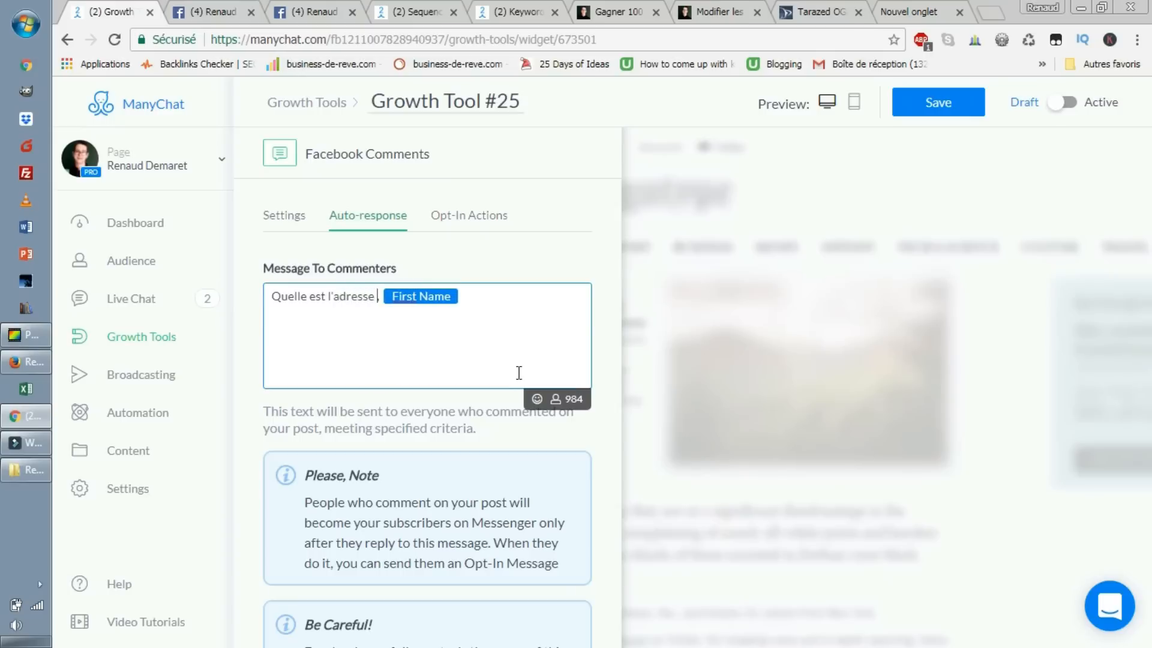
pyautogui.write('de ton blog?')
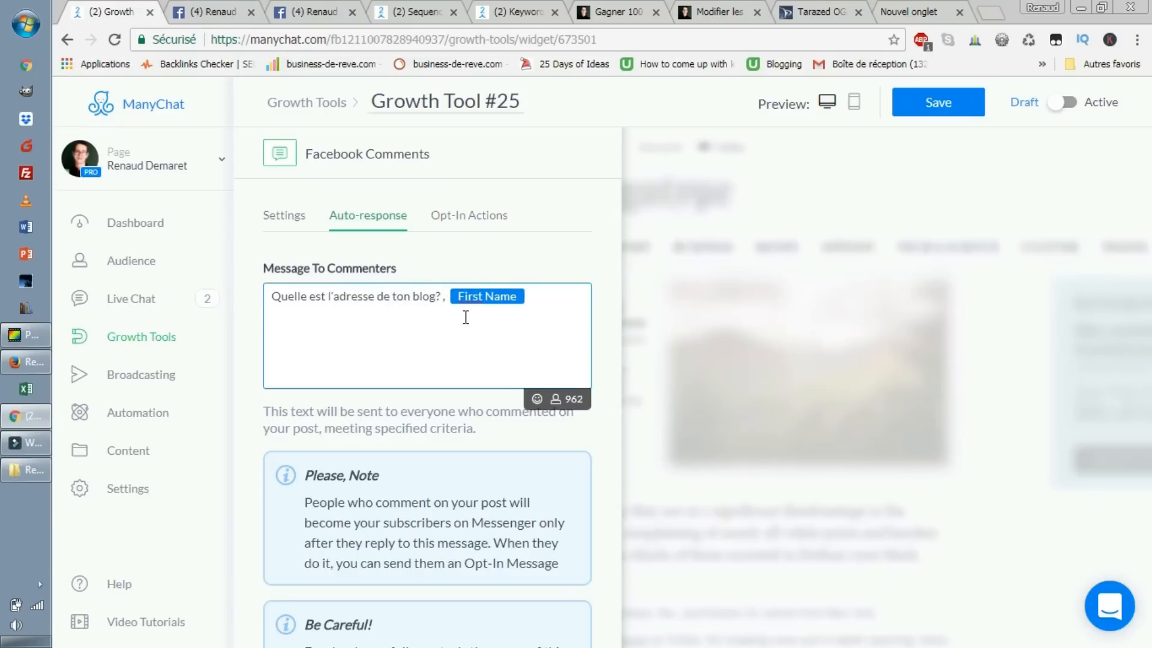
pyautogui.press('Return')
pyautogui.press('Return')
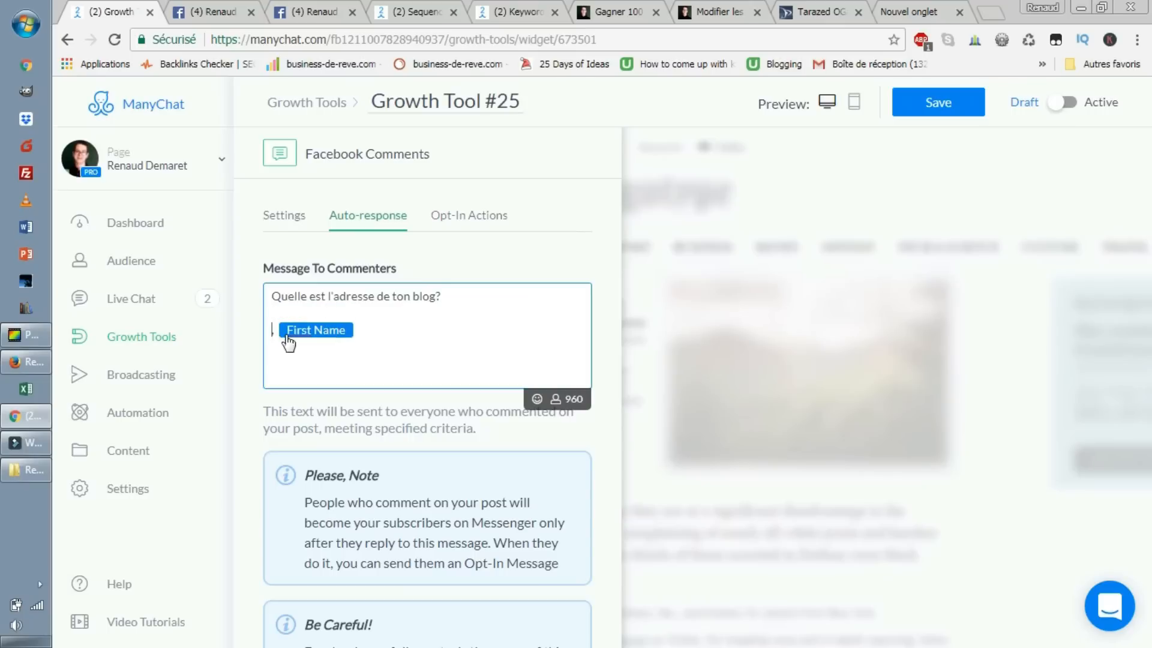
# - Set the opt-in message to be sent to everyone who replies, and recheck the auto-response text
pyautogui.scroll(-3, 479, 349)
pyautogui.scroll(4, 468, 354)
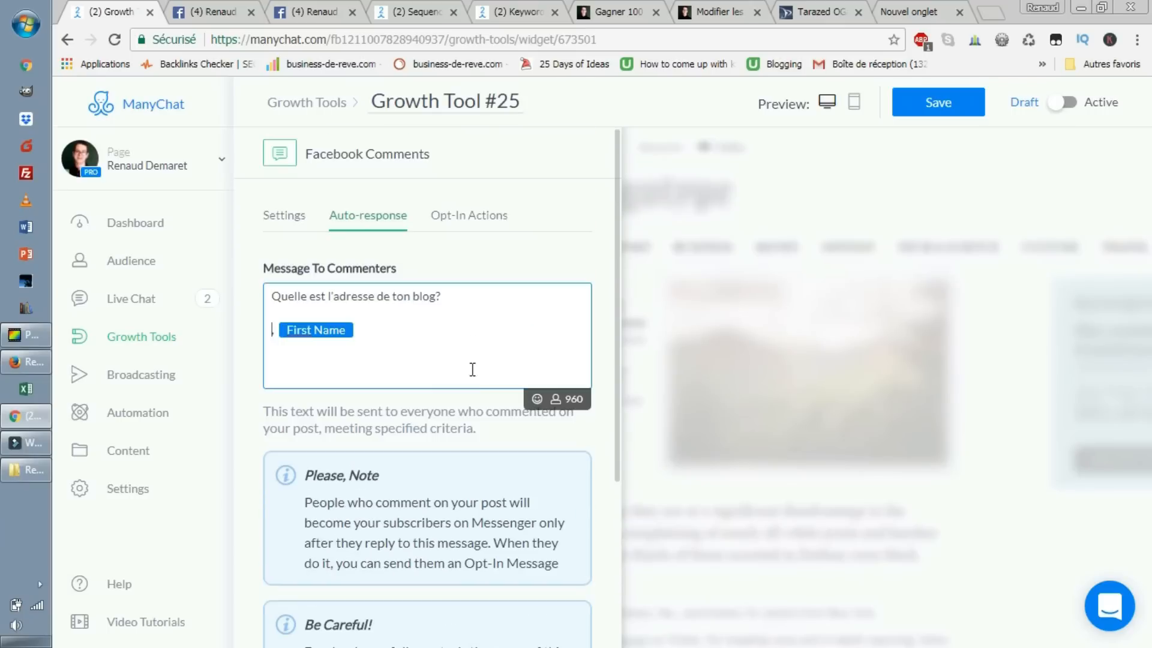
pyautogui.scroll(-5, 470, 370)
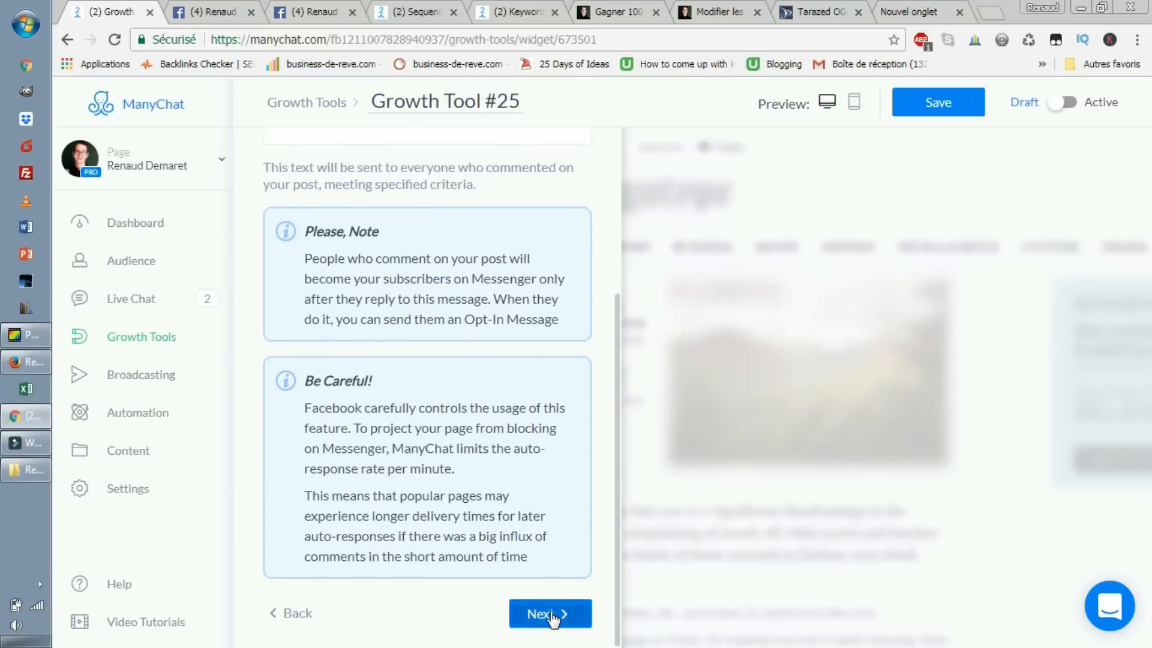
pyautogui.click(550, 613)
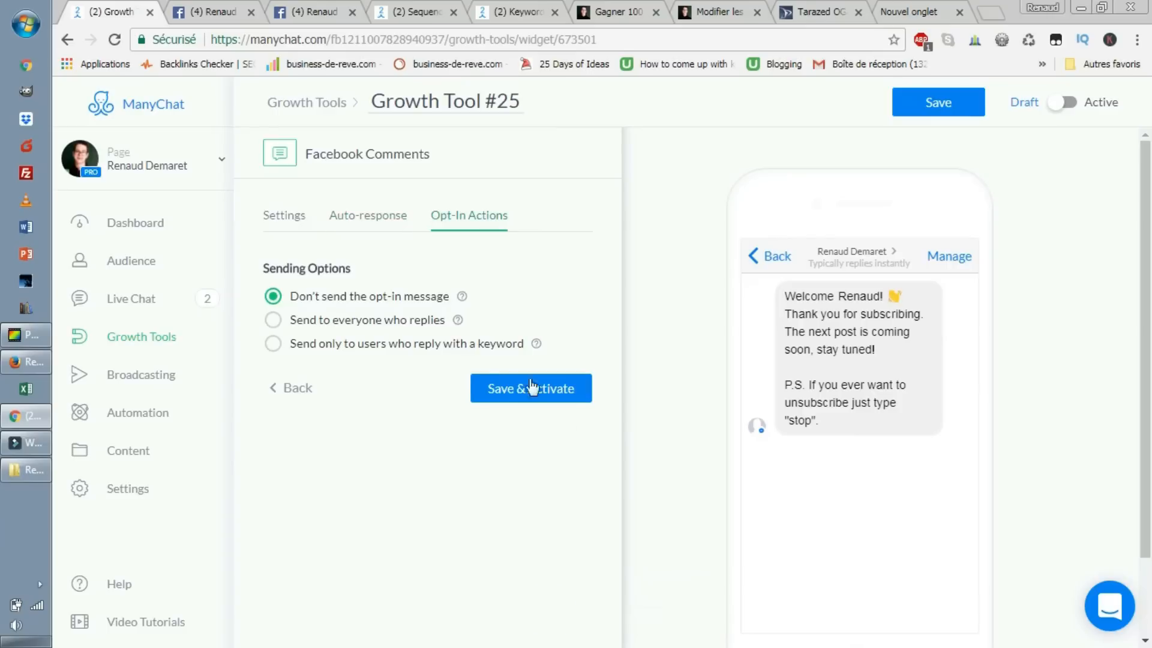
pyautogui.click(373, 324)
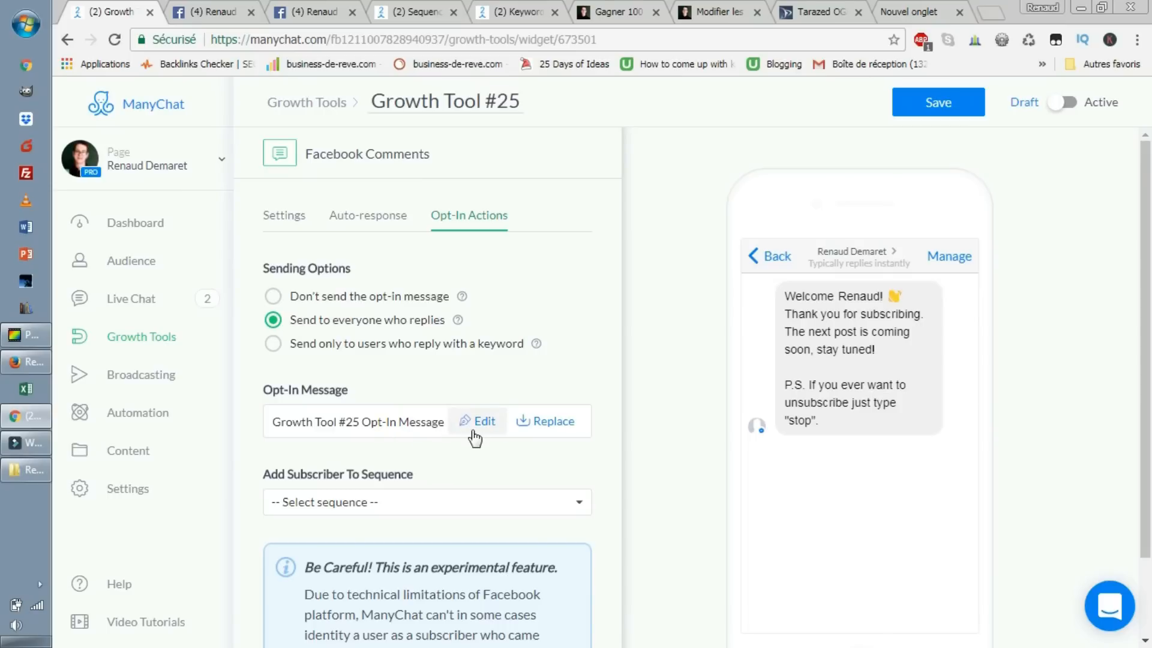
pyautogui.click(354, 223)
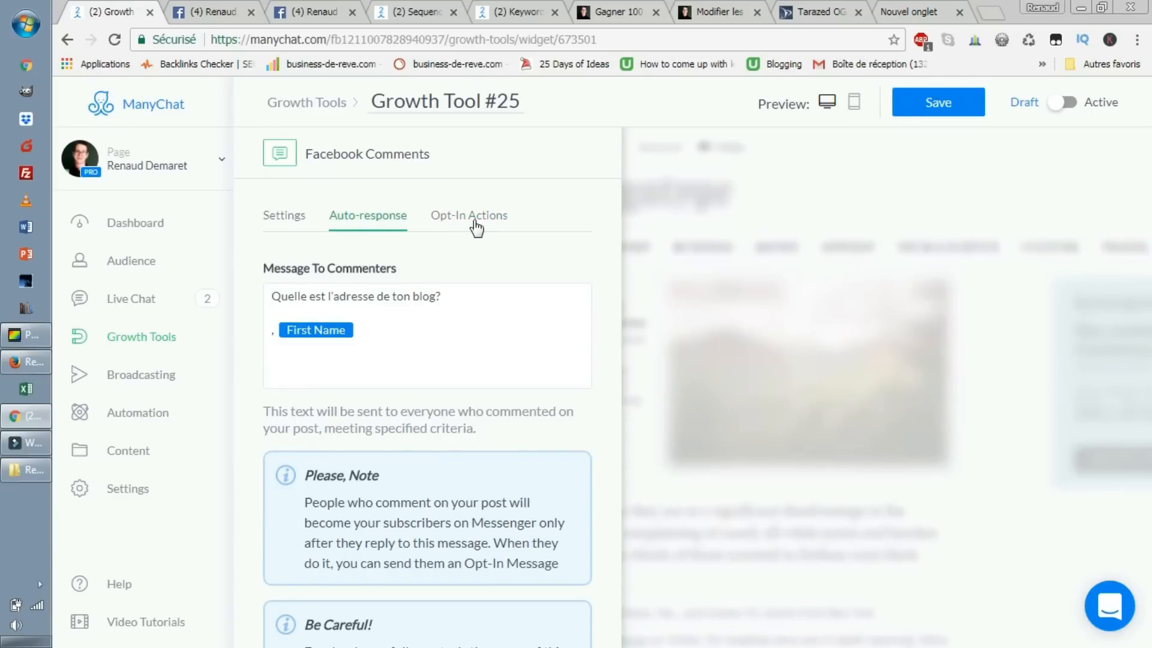
pyautogui.click(475, 223)
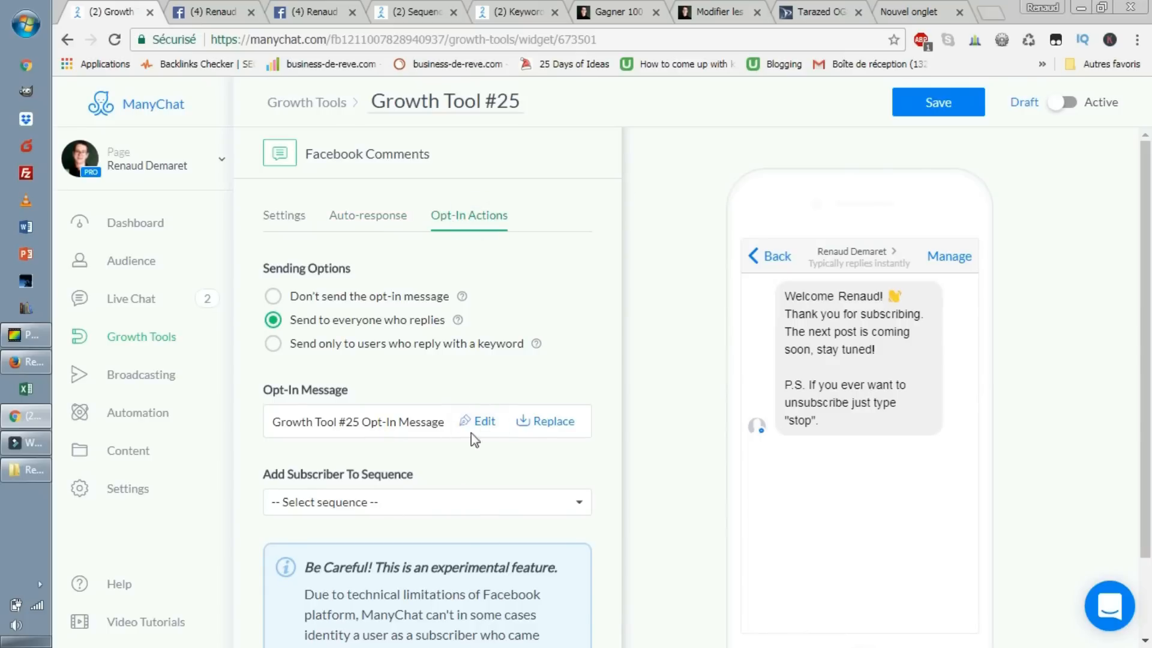
# - Try to open the opt-in message for editing, decline to discard the unsaved changes, and save the growth tool
pyautogui.click(480, 427)
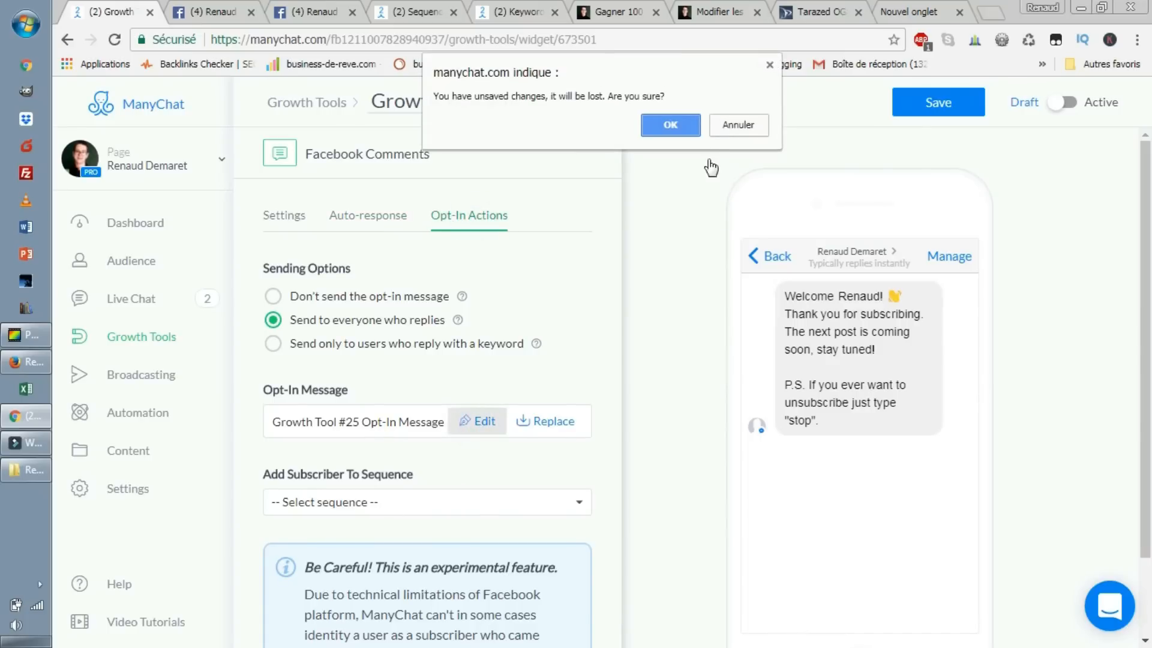
pyautogui.click(742, 129)
pyautogui.click(382, 421)
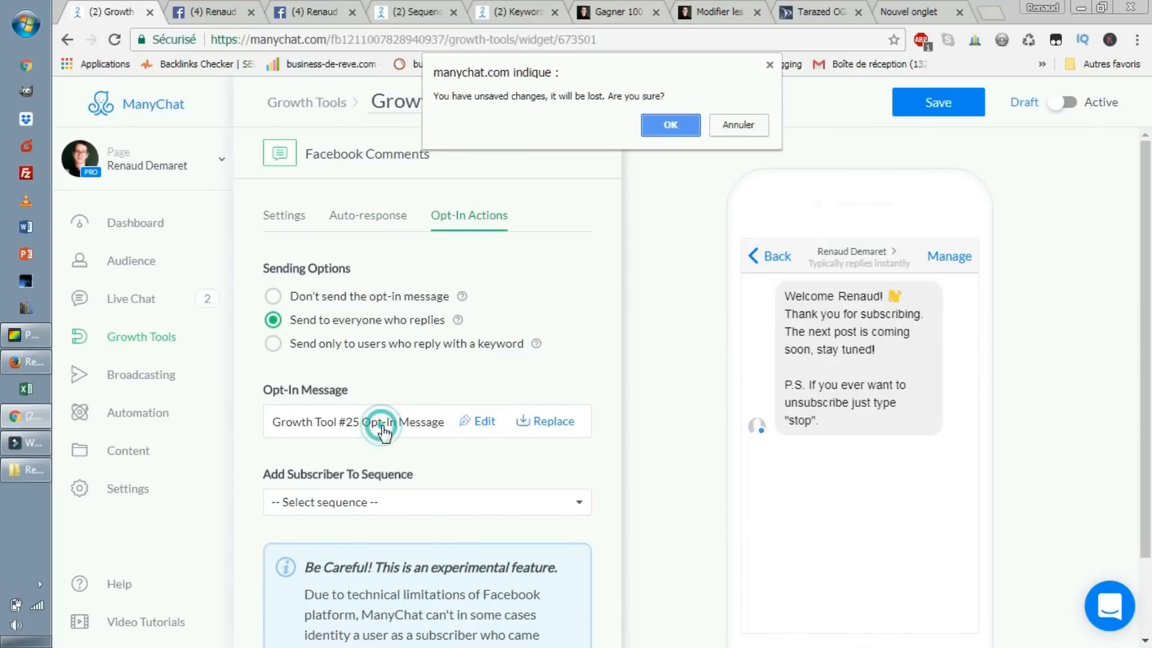
pyautogui.click(738, 123)
pyautogui.click(926, 103)
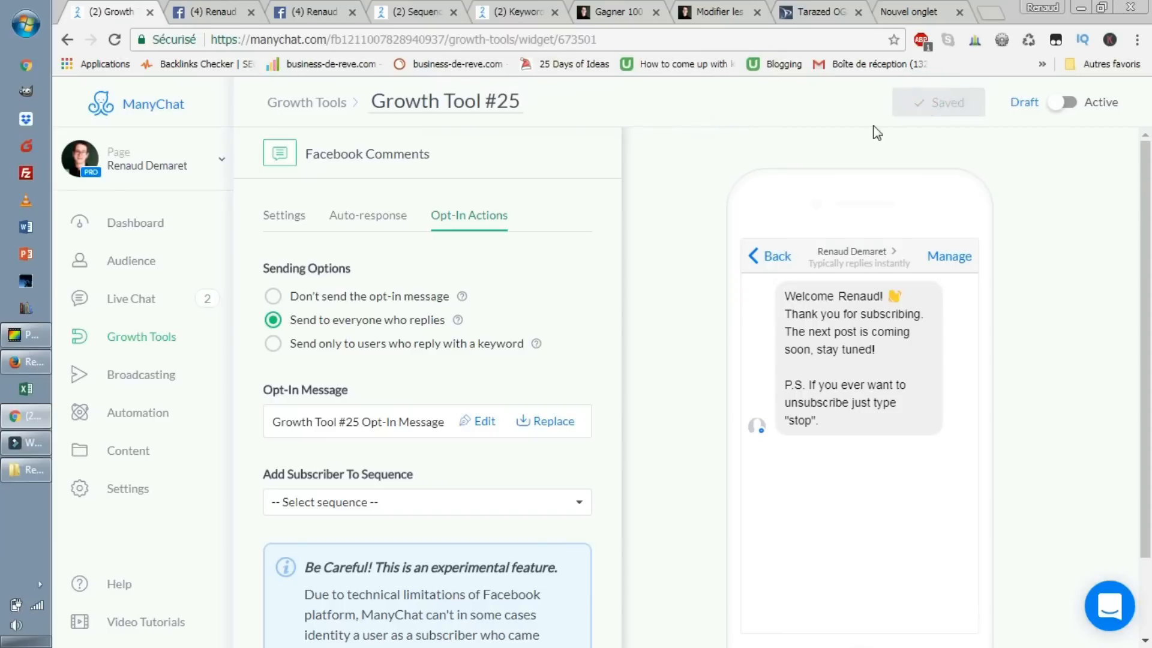
# - Open the growth tool's opt-in message for editing and replace its whole text with "Ok je vais aller voir ça."
pyautogui.click(480, 423)
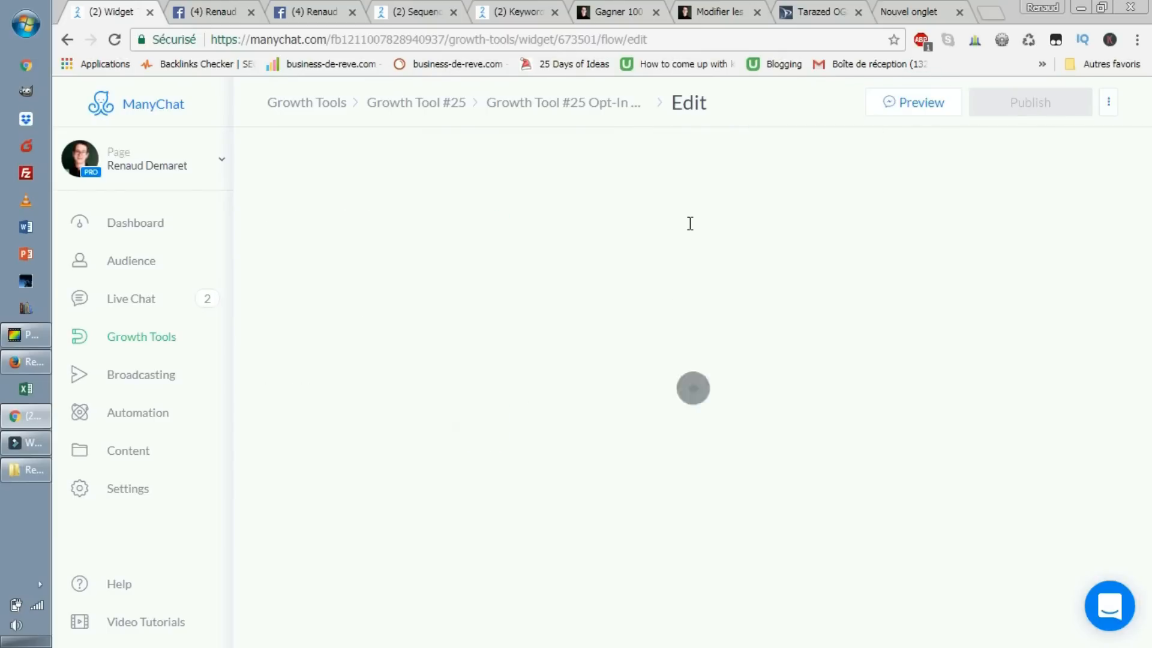
pyautogui.doubleClick(668, 349)
pyautogui.click(667, 347)
pyautogui.click(629, 355)
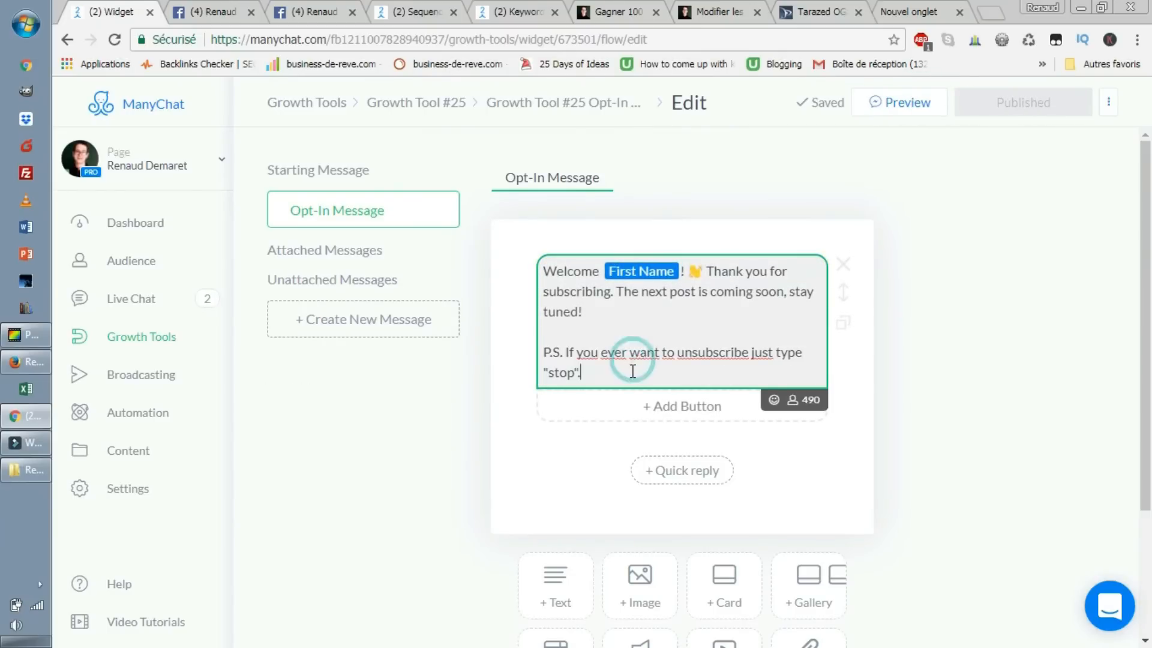
pyautogui.hotkey('ctrl', 'a')
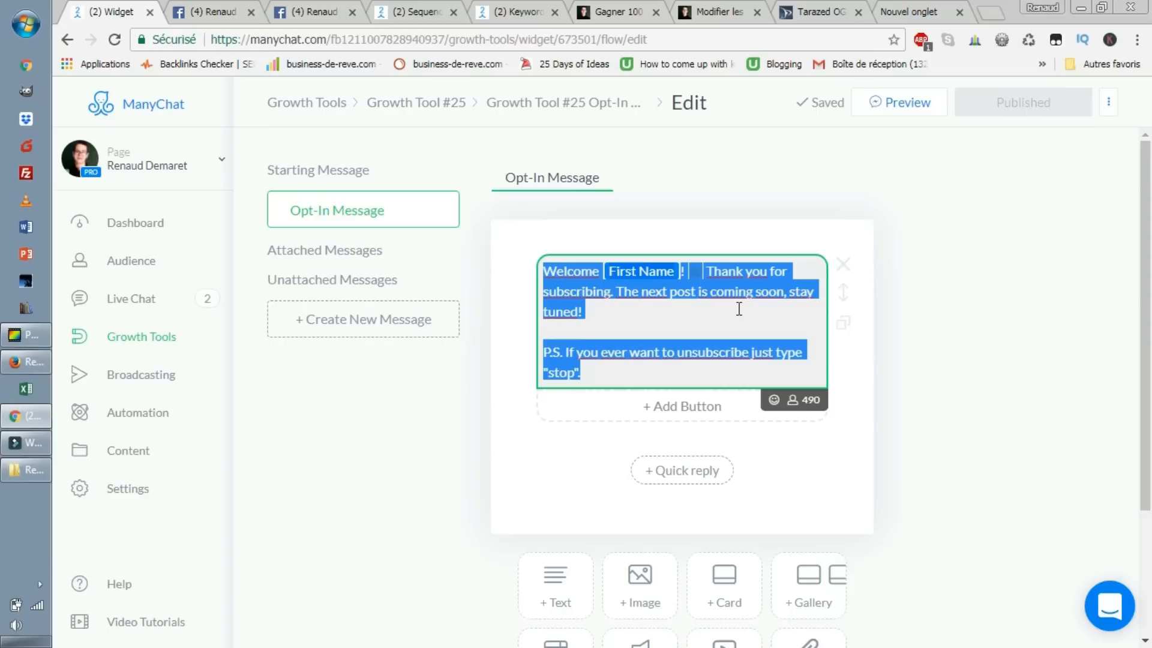
pyautogui.write('Ok je vais')
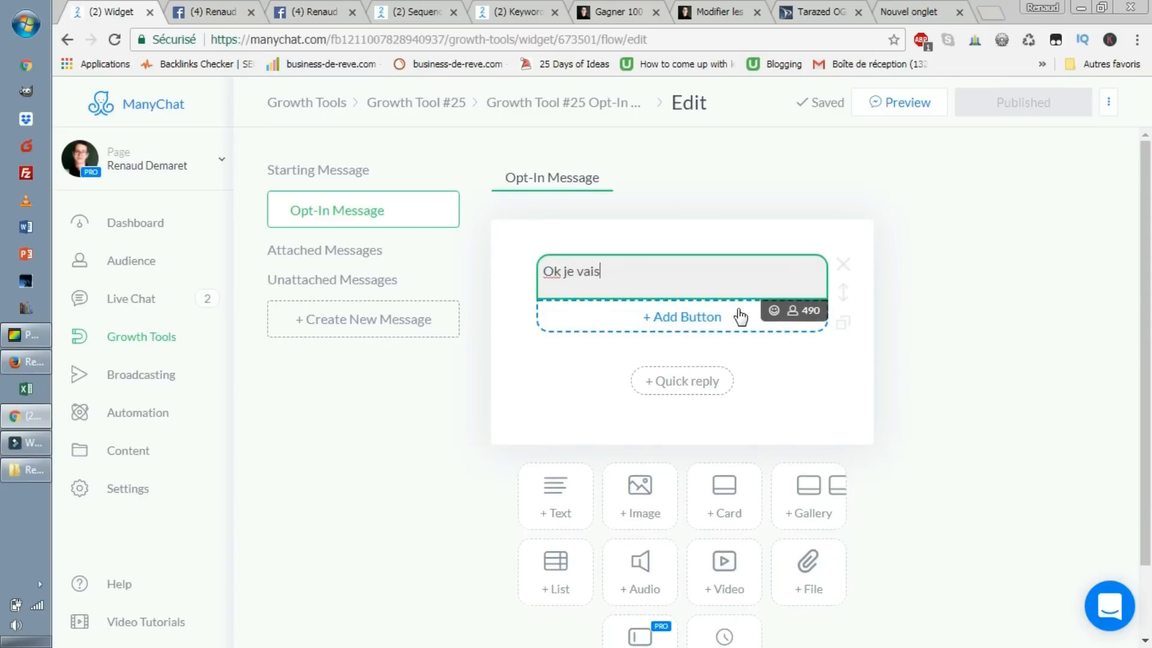
pyautogui.write(' aller voir ça.')
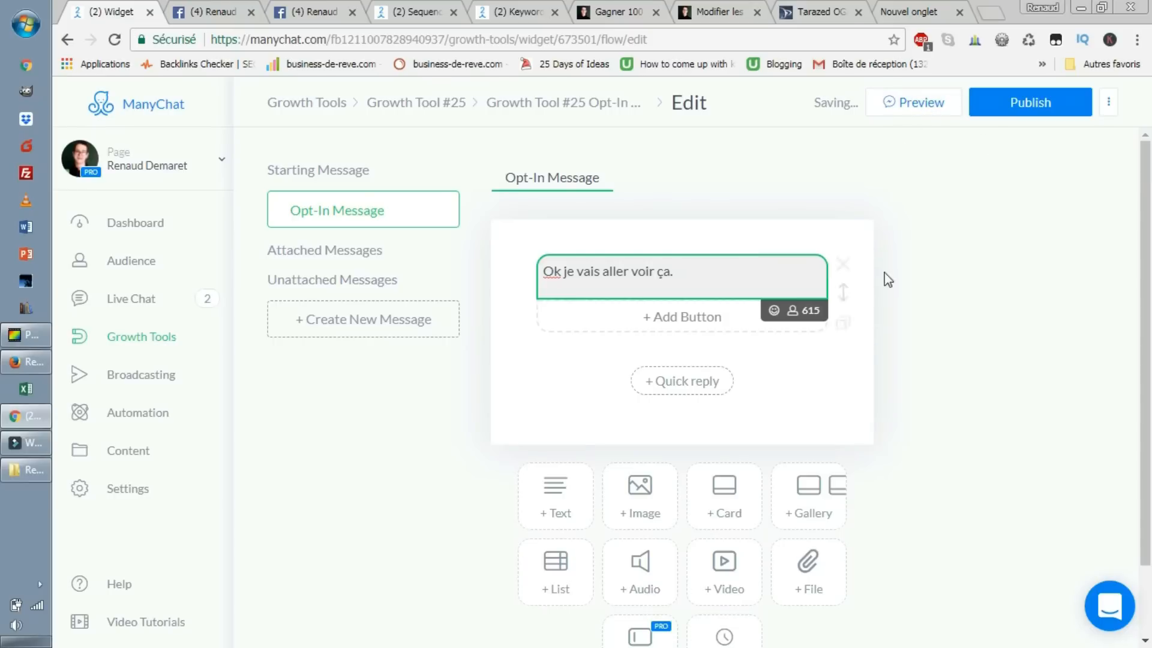
# - Publish the opt-in message and reopen Growth Tool #25 from the list of growth tools
pyautogui.click(1013, 119)
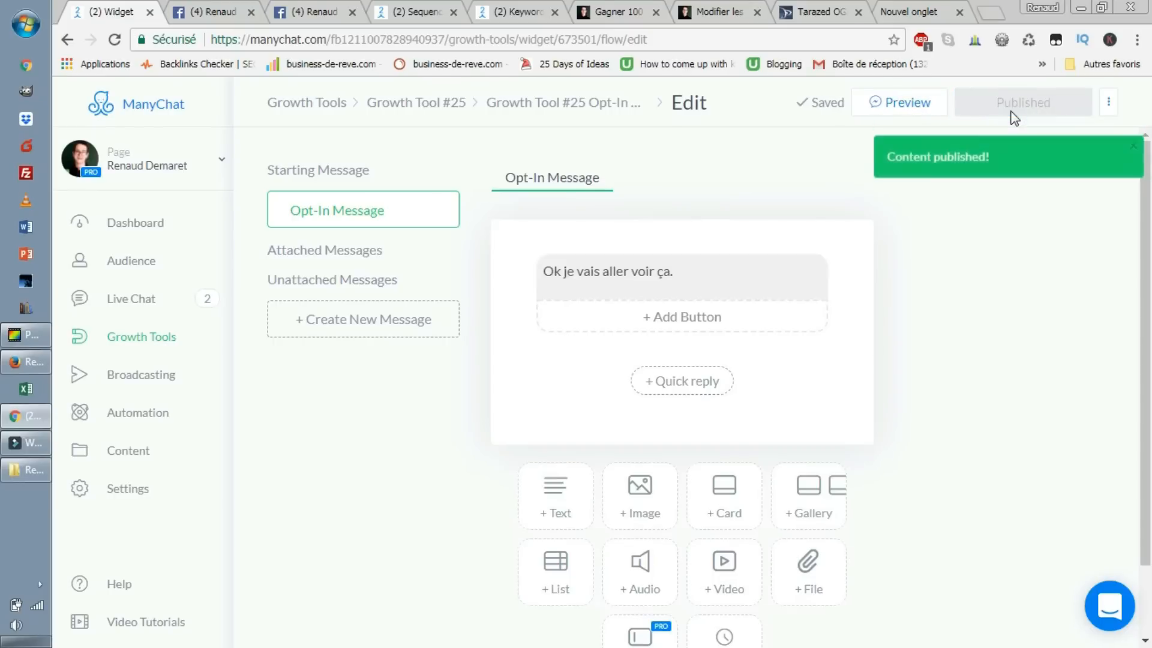
pyautogui.click(161, 337)
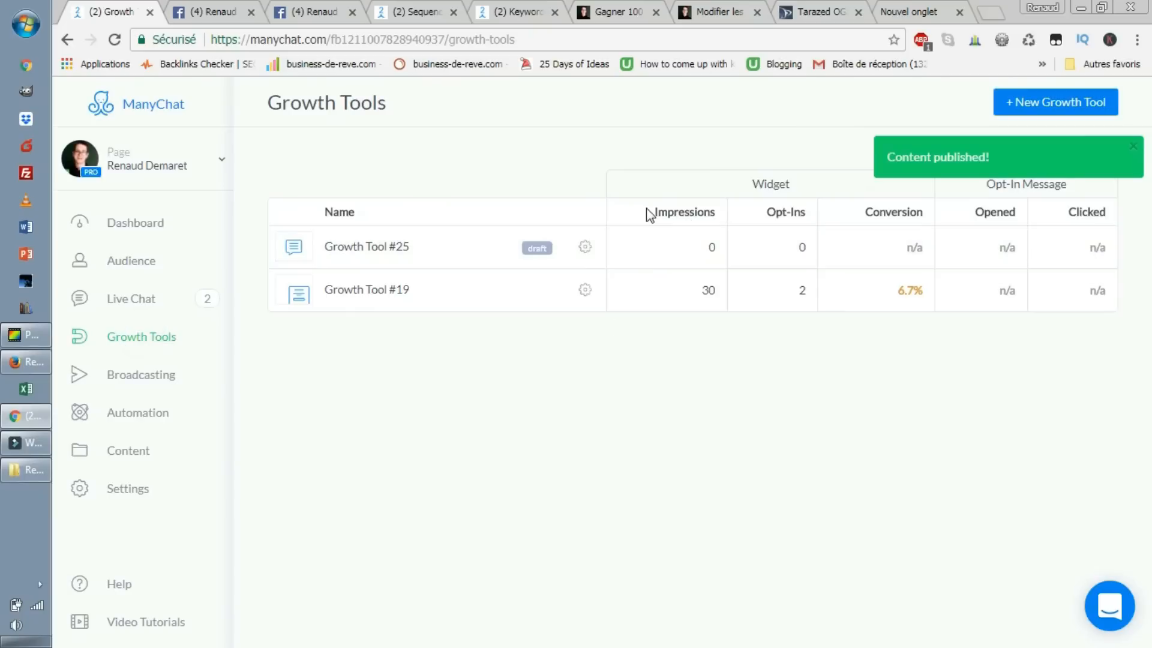
pyautogui.click(586, 248)
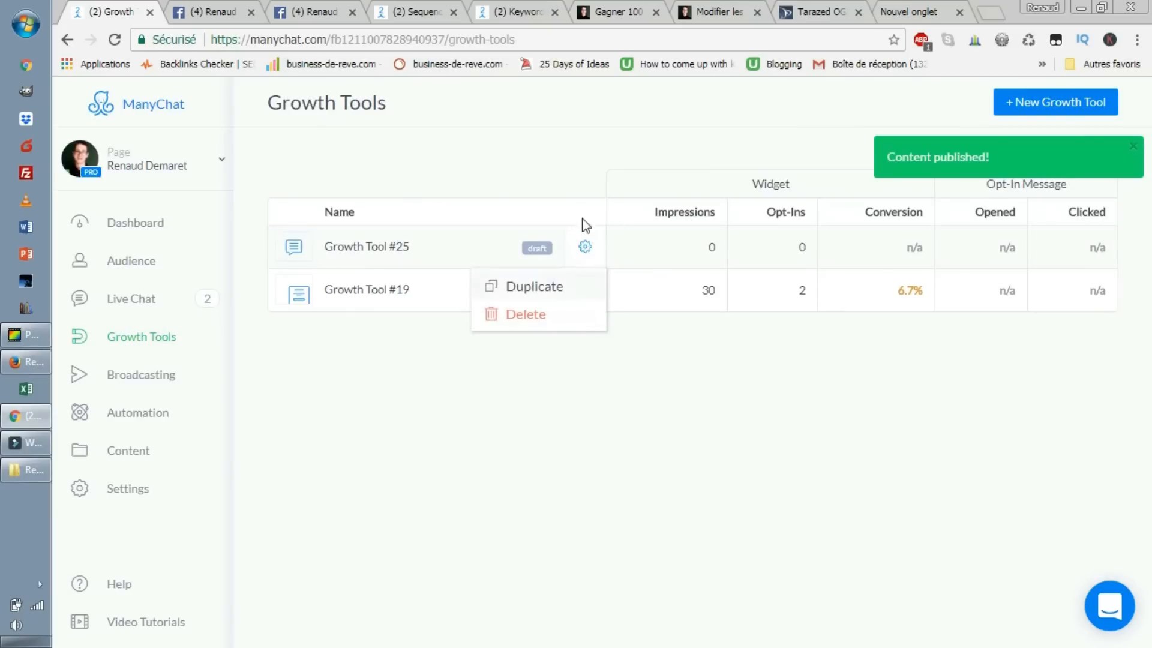
pyautogui.click(369, 246)
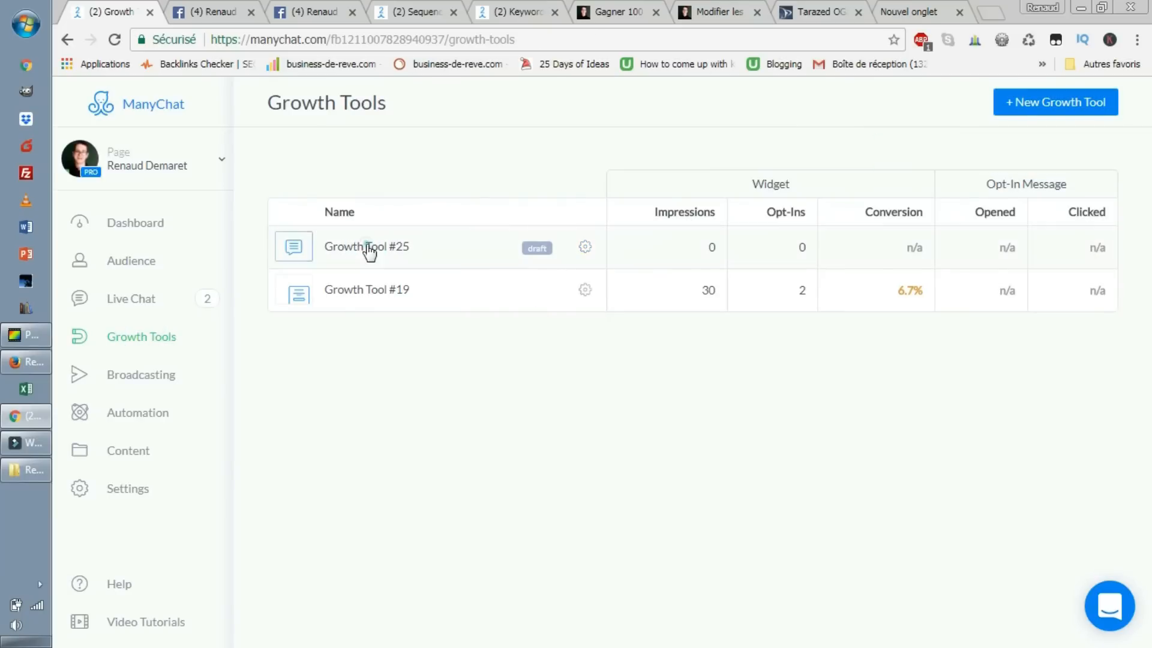
pyautogui.scroll(-2, 497, 395)
pyautogui.scroll(2, 480, 360)
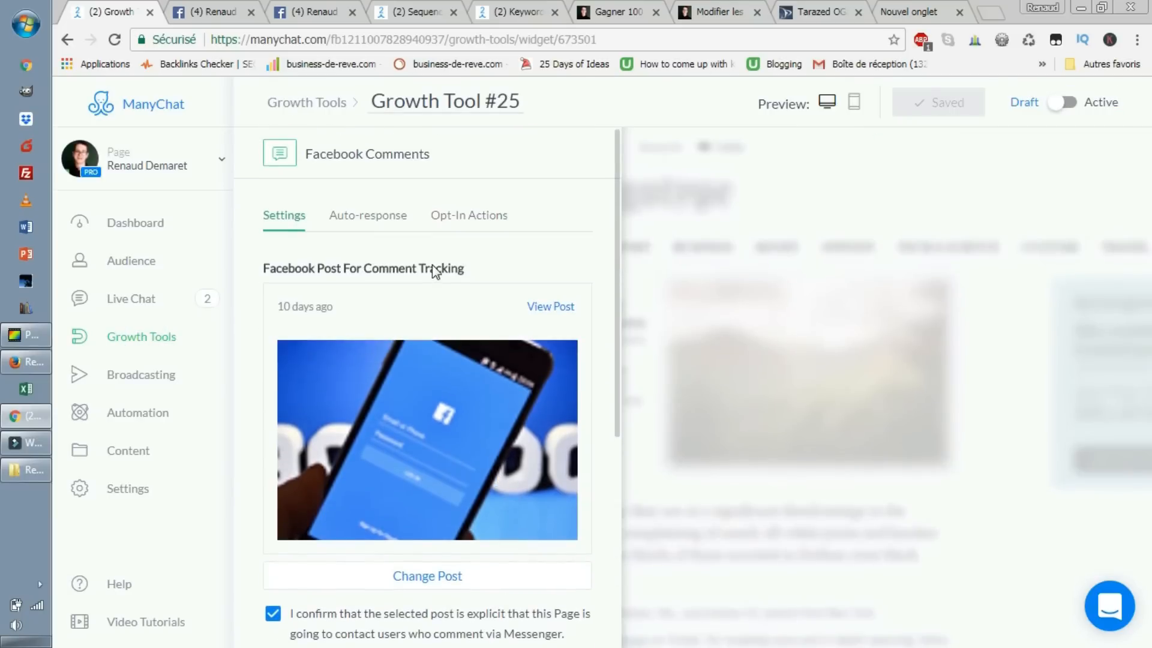
# - Review the opt-in message preview in the opt-in actions and add subscribers to the "Places assises" sequence
pyautogui.click(489, 211)
pyautogui.scroll(-3, 485, 348)
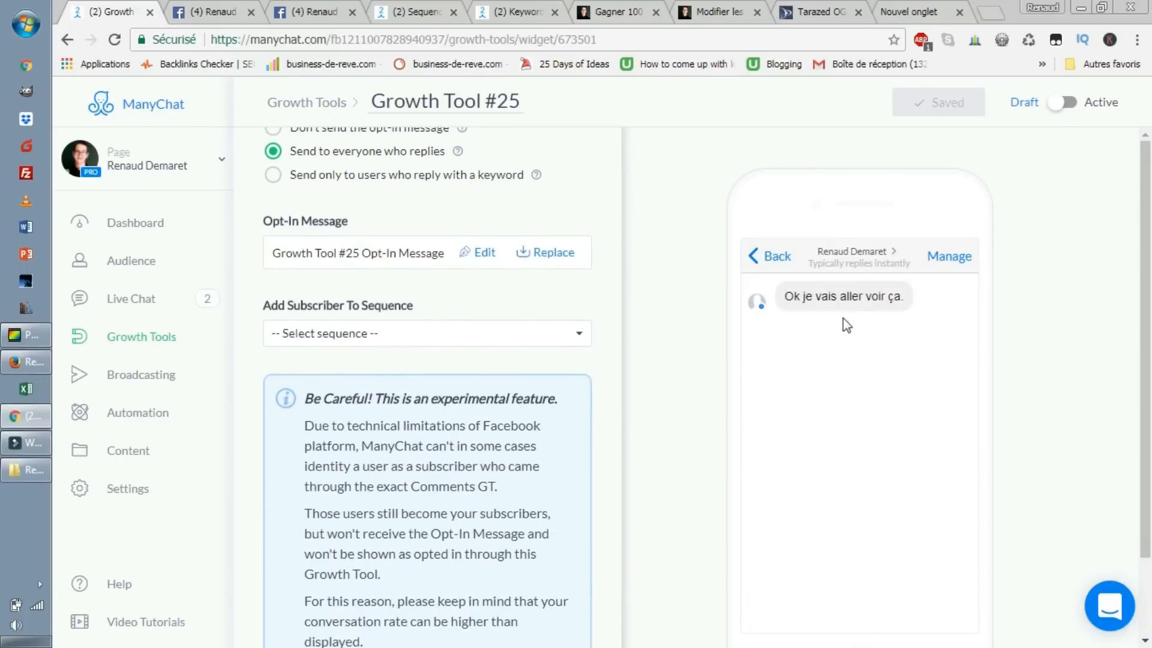
pyautogui.moveTo(822, 296); pyautogui.dragTo(939, 312)
pyautogui.click(427, 336)
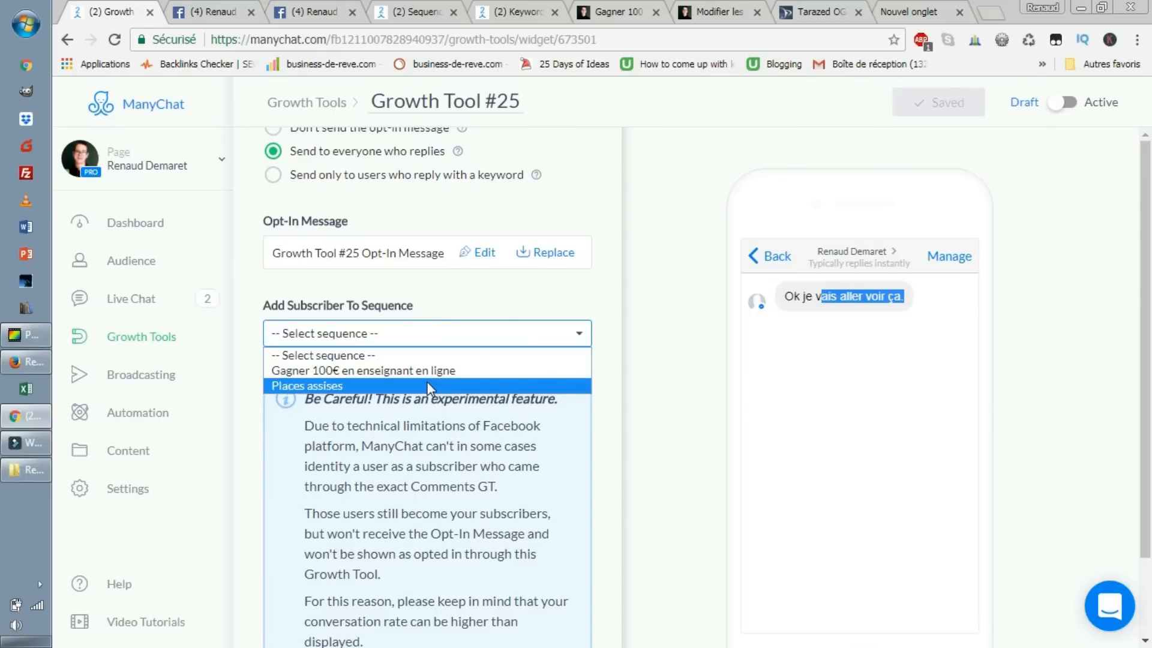
pyautogui.click(428, 386)
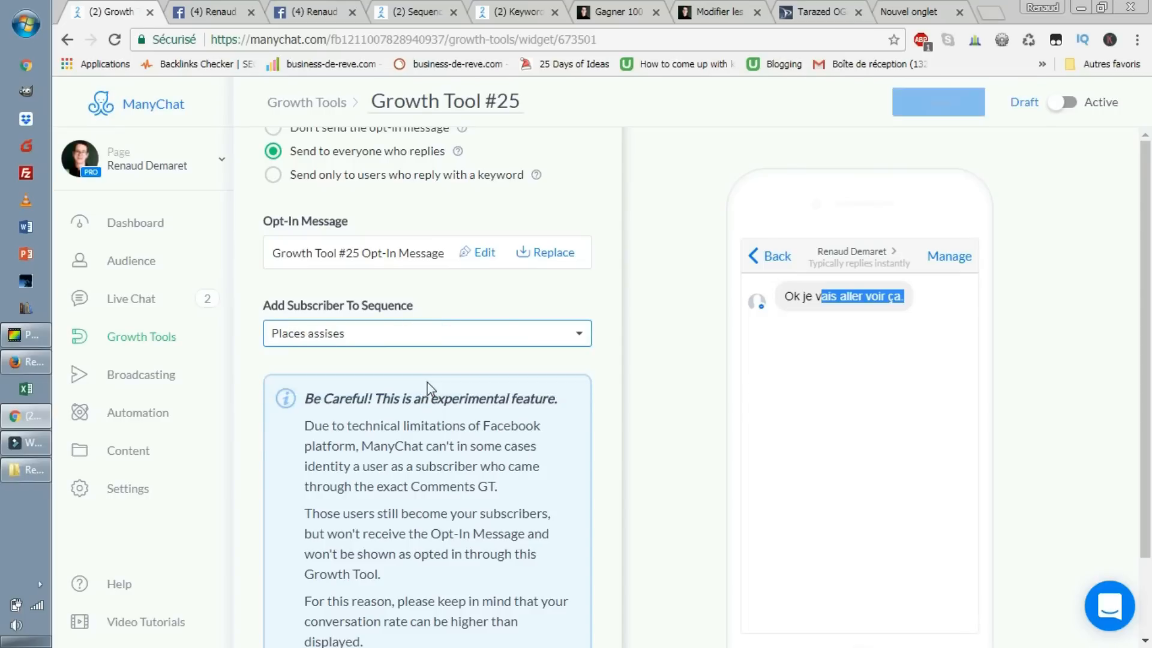
# - Save and activate the growth tool
pyautogui.click(643, 304)
pyautogui.scroll(-2, 659, 367)
pyautogui.scroll(-2, 360, 569)
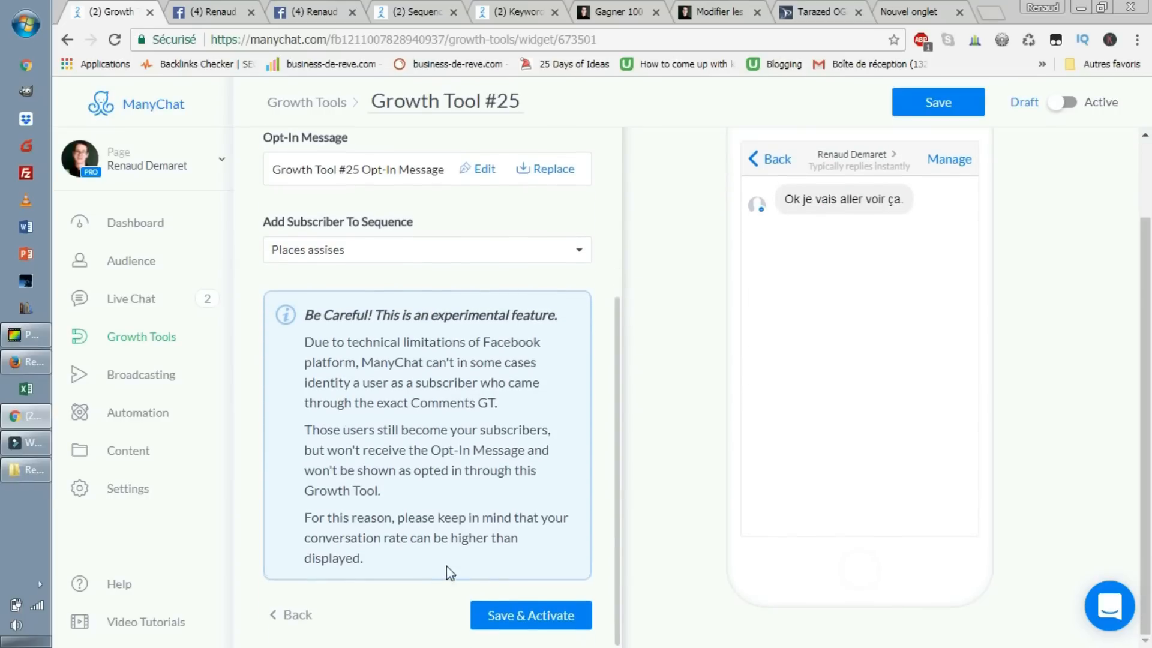
pyautogui.scroll(3, 462, 558)
pyautogui.scroll(-3, 528, 606)
pyautogui.click(538, 628)
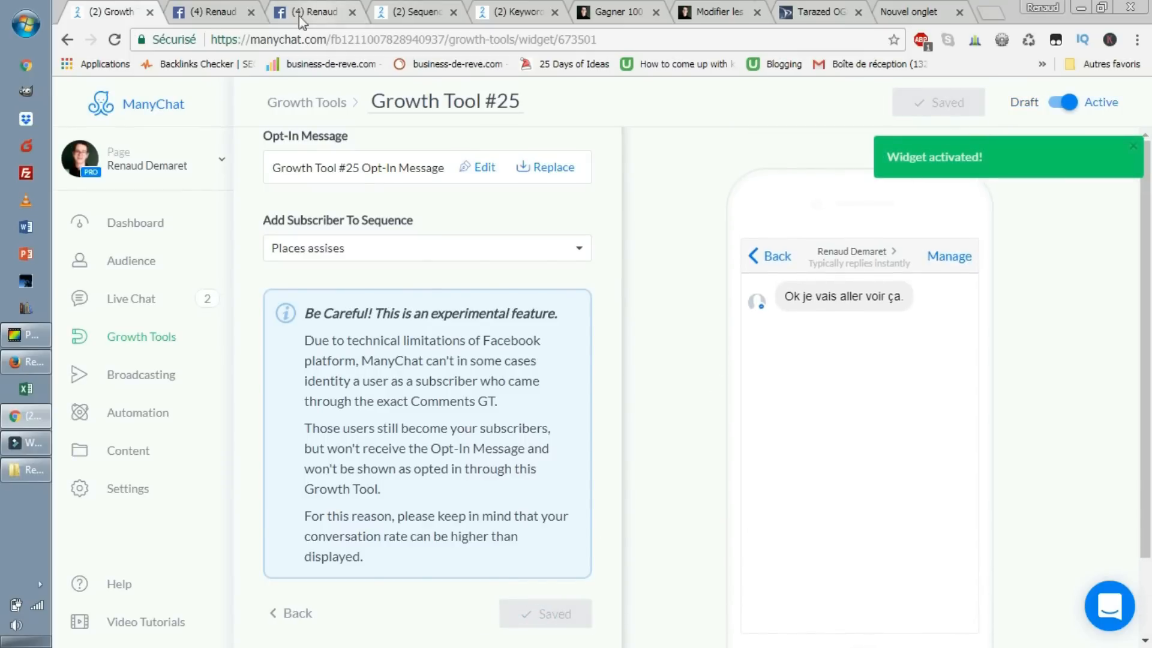
# - Switch to the Facebook page in Firefox, reload it and close the open chat window
pyautogui.click(34, 367)
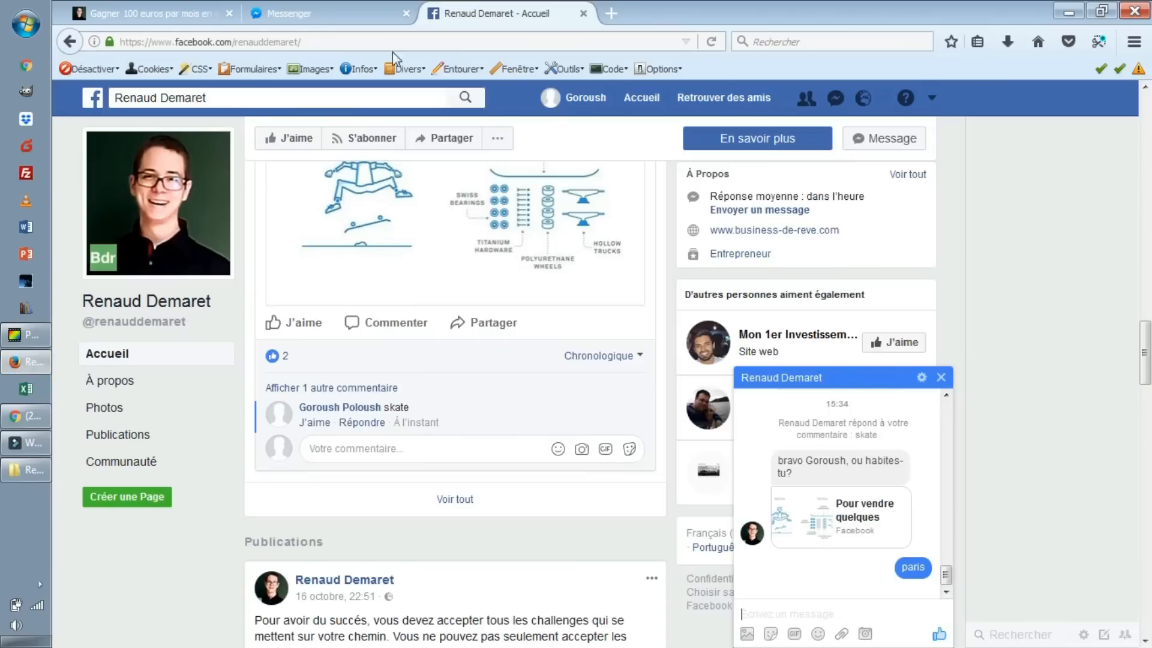
pyautogui.click(326, 43)
pyautogui.press('Return')
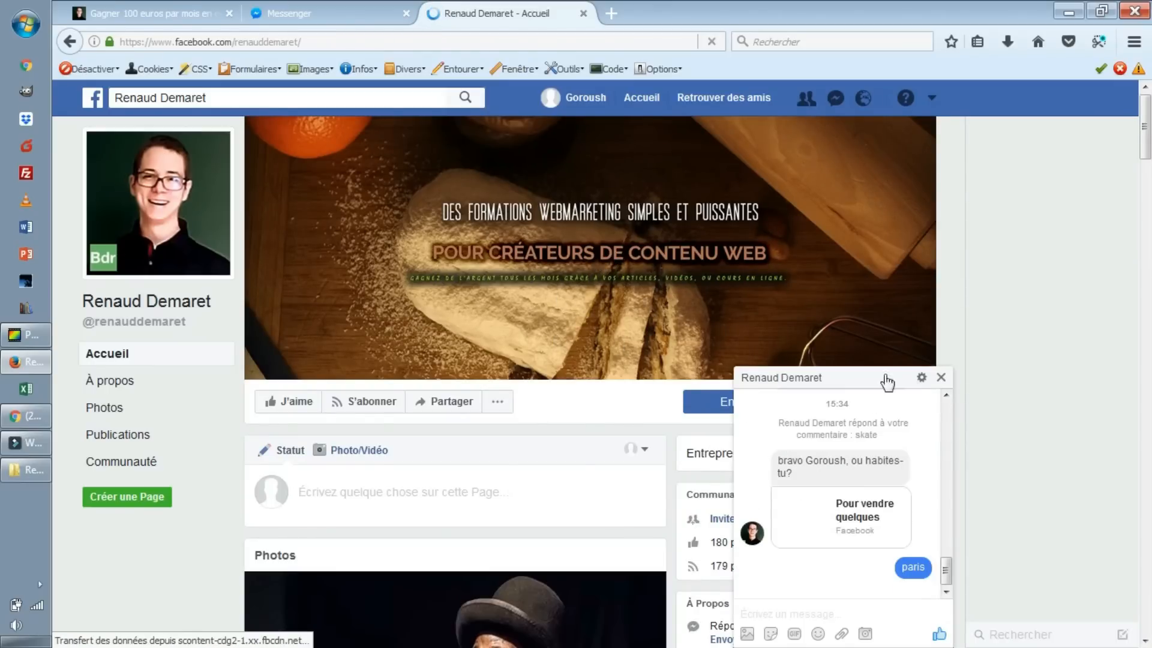
pyautogui.click(939, 378)
# - Find the post "Comment vendre sur facebook et y trouver 100 clients" and write "facebook" in its comment box without submitting it
pyautogui.scroll(-15, 528, 297)
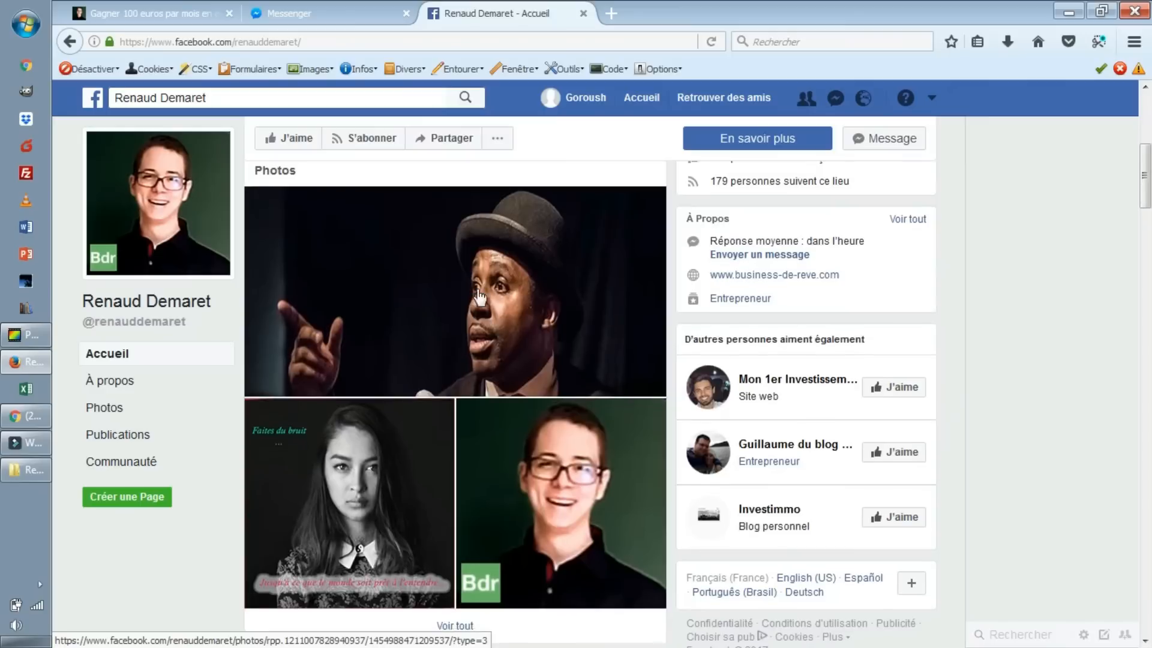
pyautogui.scroll(-10, 540, 303)
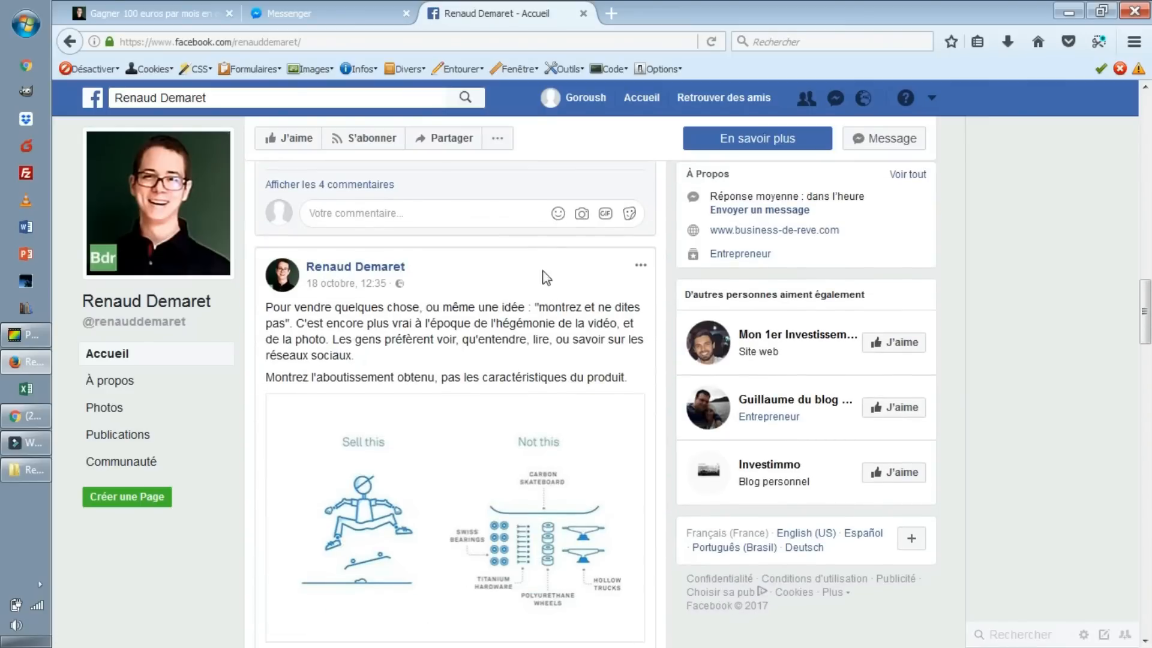
pyautogui.scroll(-20, 581, 243)
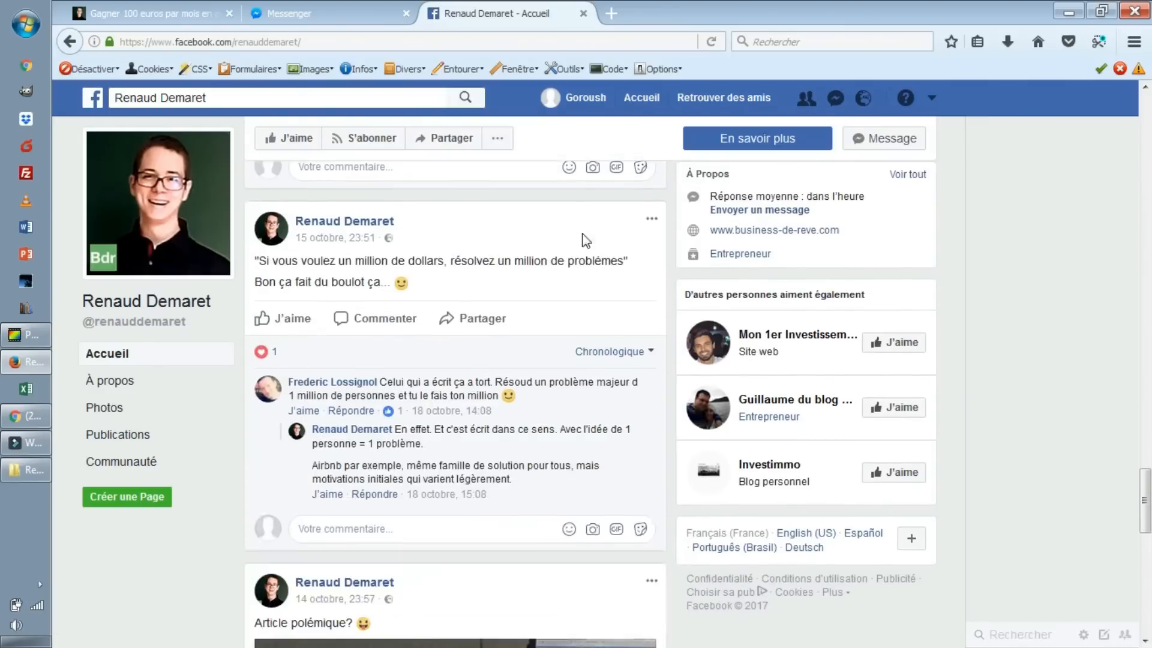
pyautogui.scroll(-5, 585, 240)
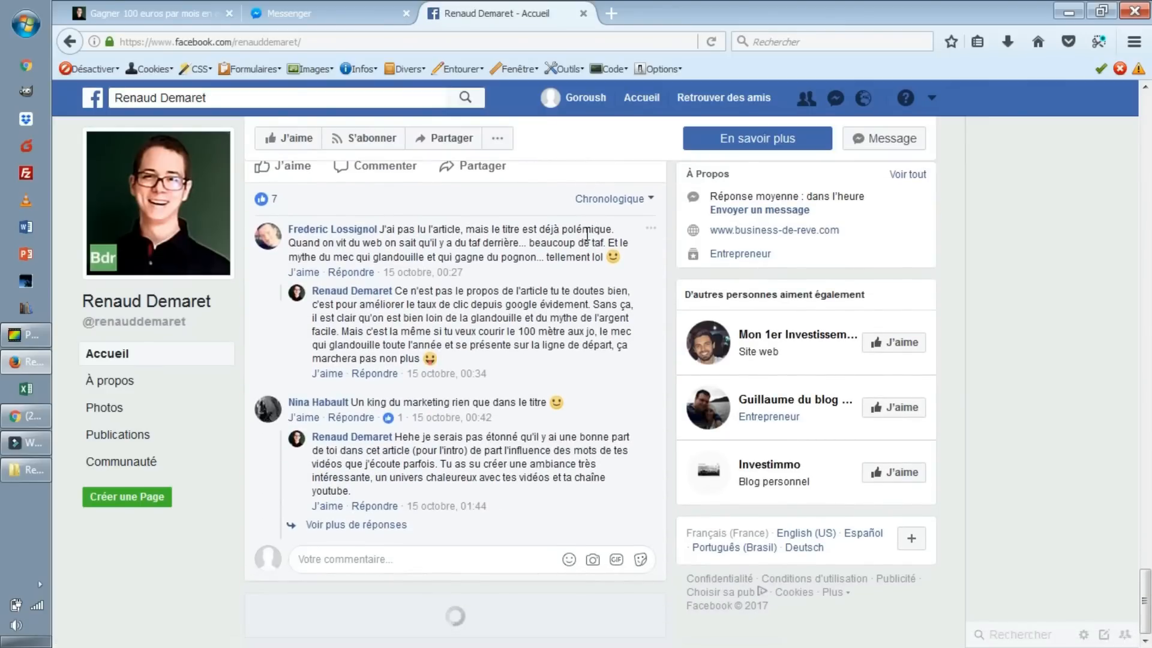
pyautogui.scroll(-15, 585, 281)
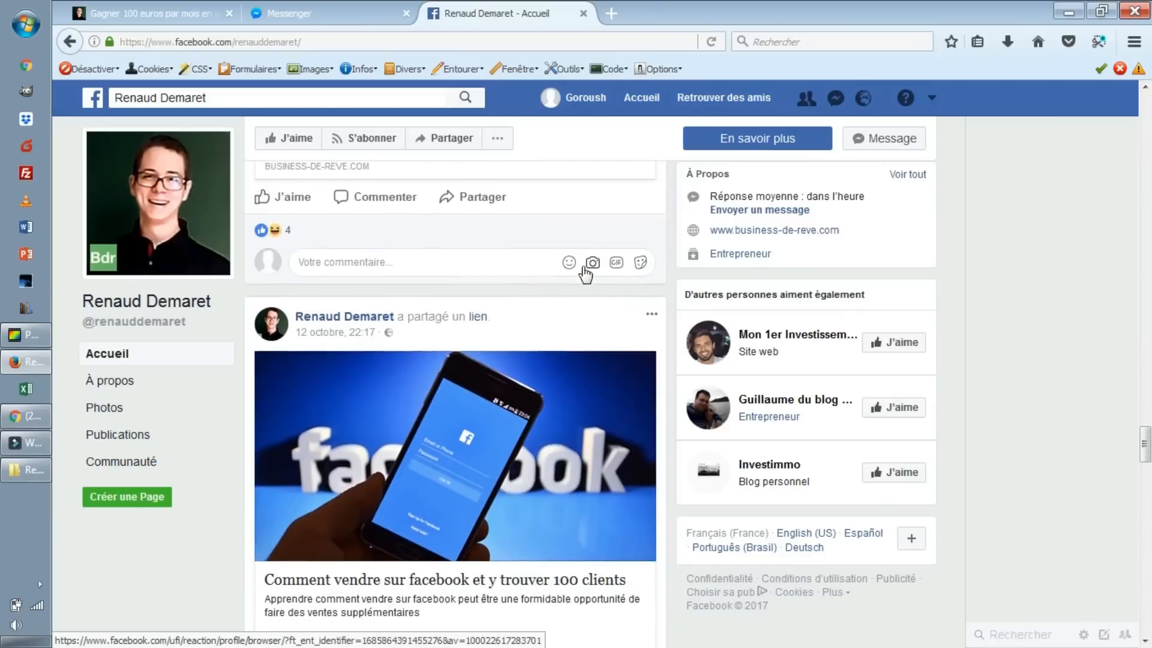
pyautogui.click(387, 287)
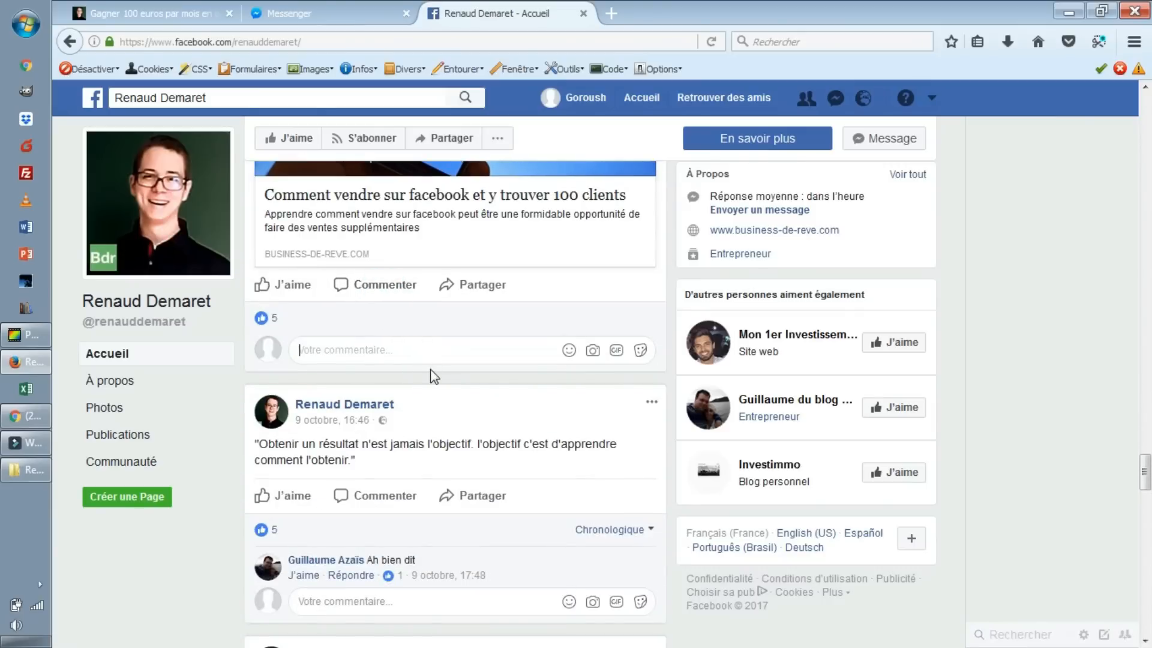
pyautogui.write('facebook')
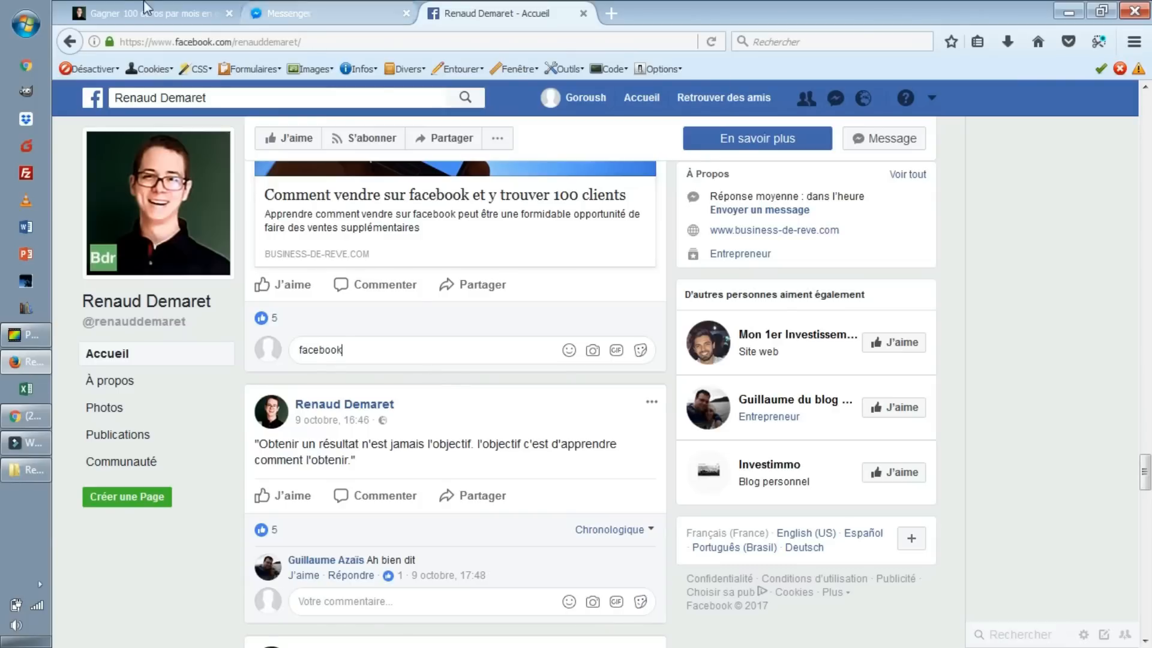
# - Switch back to ManyChat, try adding the comma-separated trigger keywords "eeee" and "rrrr" after "facebook", and remove them again
pyautogui.click(30, 418)
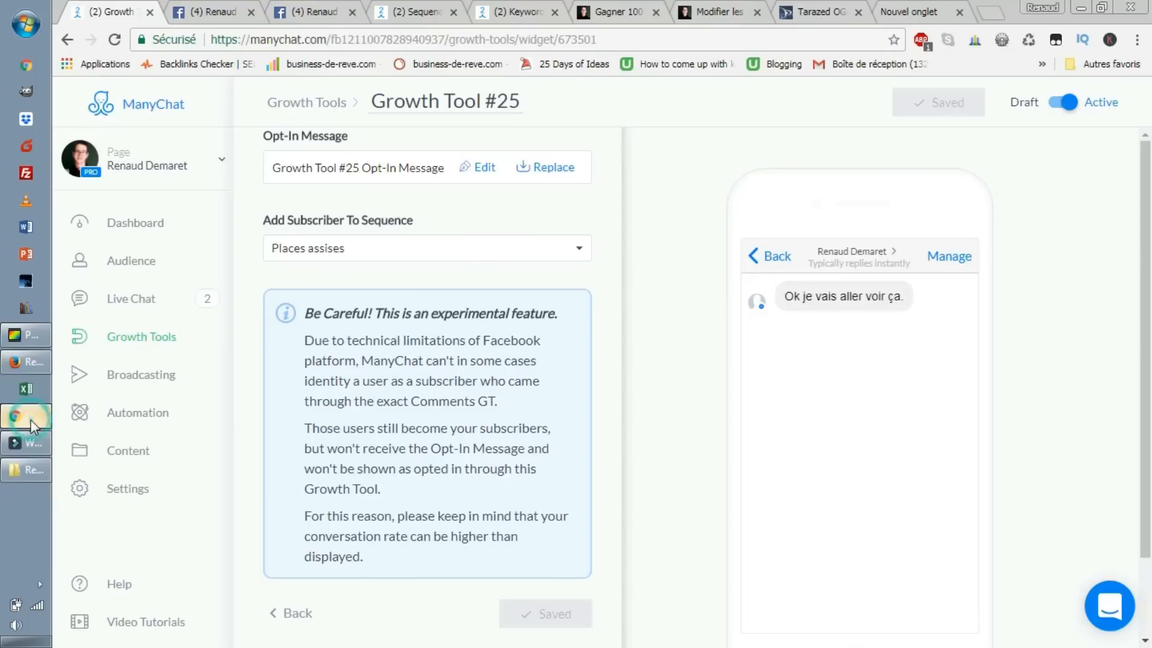
pyautogui.scroll(1, 441, 269)
pyautogui.scroll(3, 348, 240)
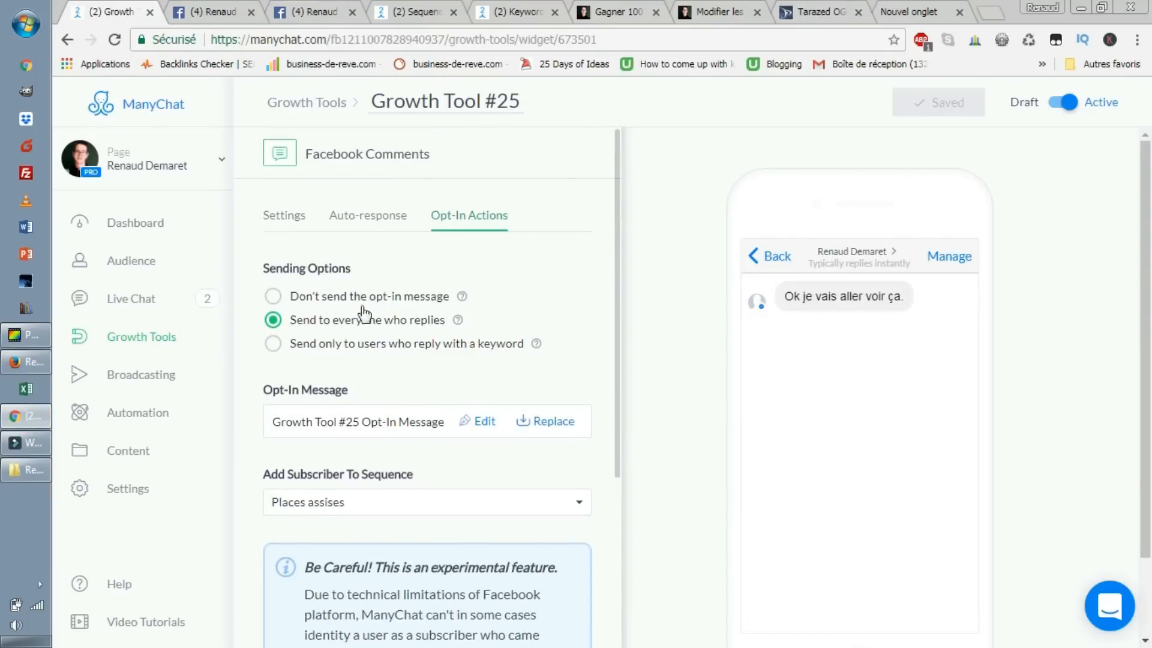
pyautogui.click(275, 231)
pyautogui.scroll(-5, 419, 336)
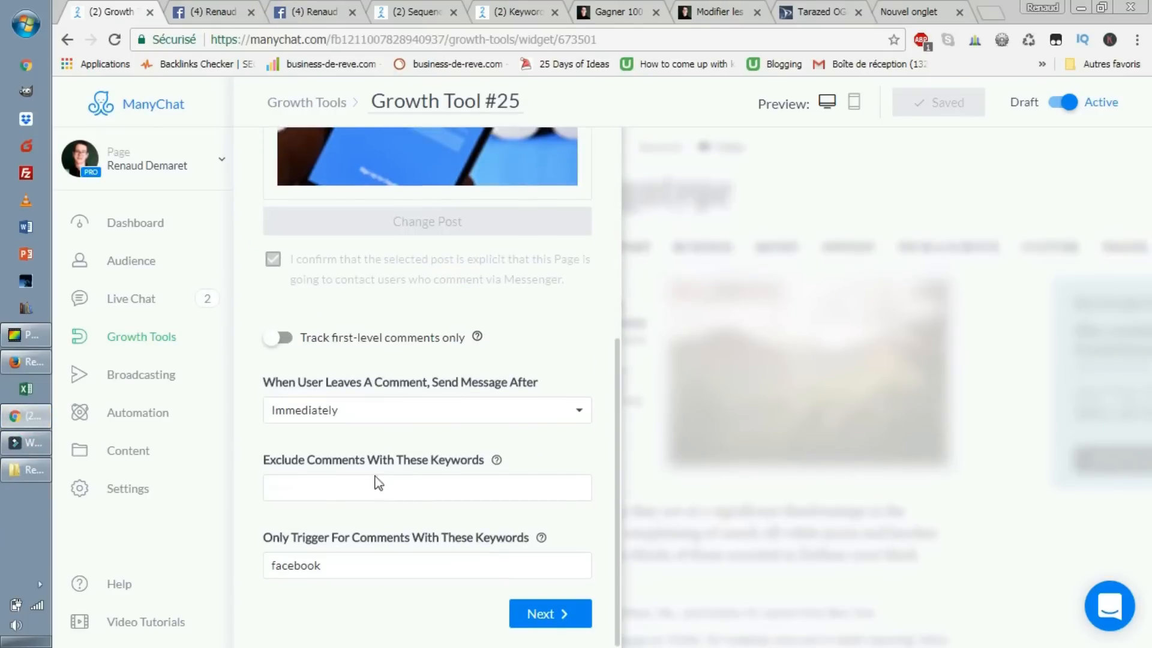
pyautogui.click(340, 565)
pyautogui.write(', eeee, rrr')
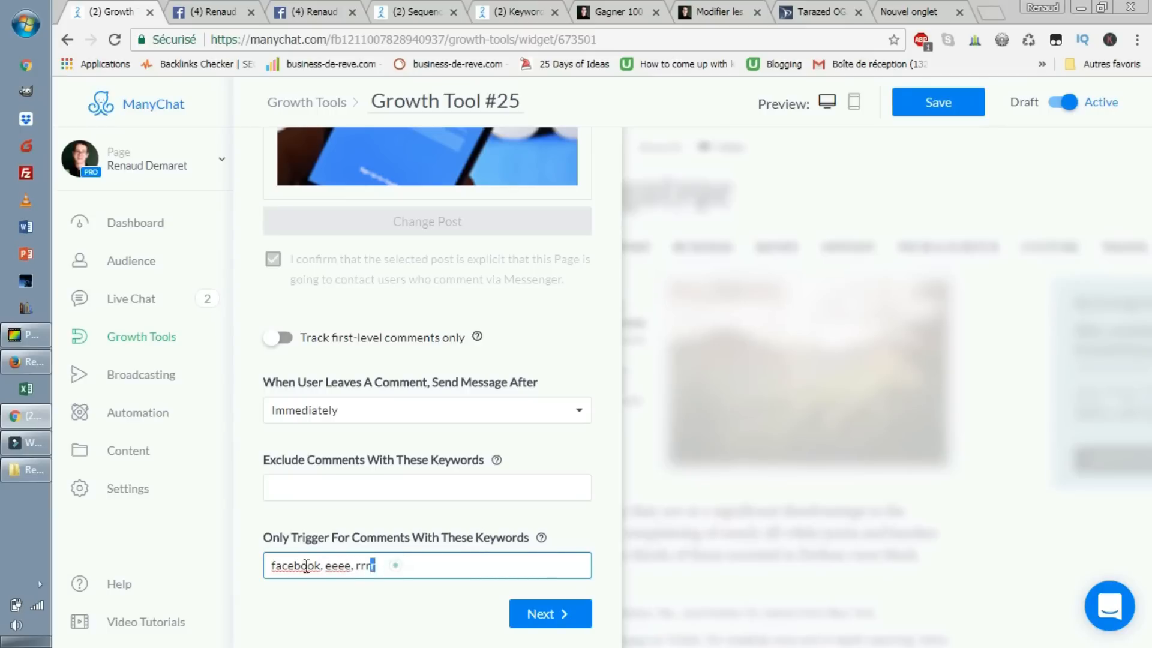
pyautogui.moveTo(306, 566); pyautogui.dragTo(318, 566)
pyautogui.press('BackSpace')
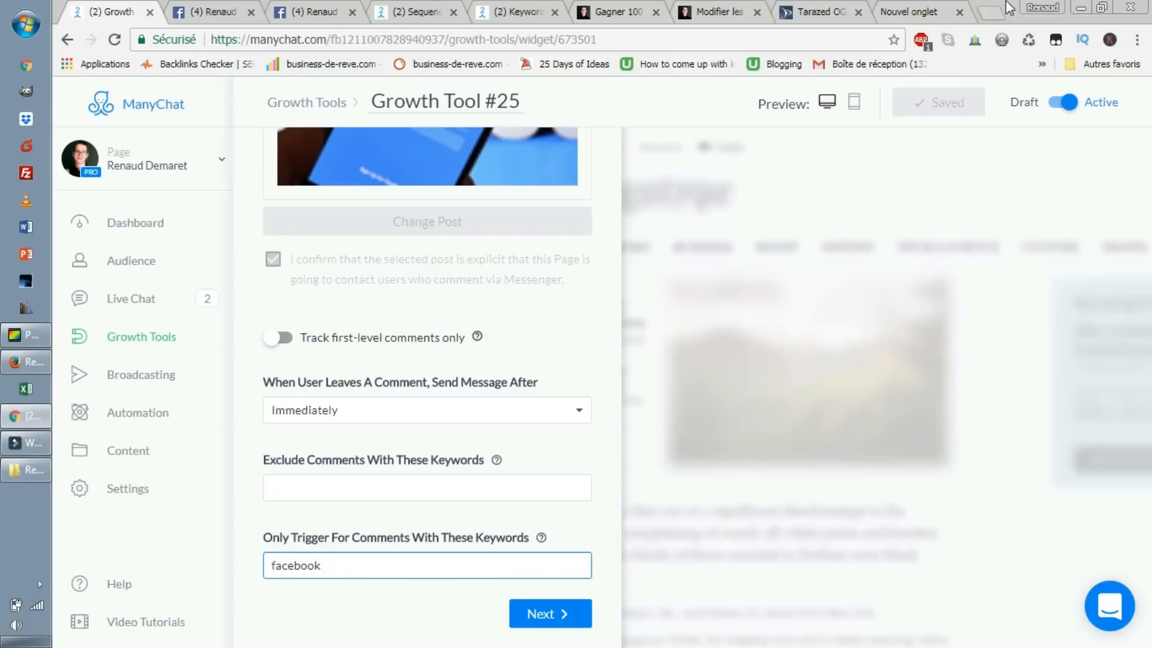
# - Return to the Facebook page in Firefox and post the prepared "facebook" comment under the "Comment vendre sur facebook" post
pyautogui.click(26, 362)
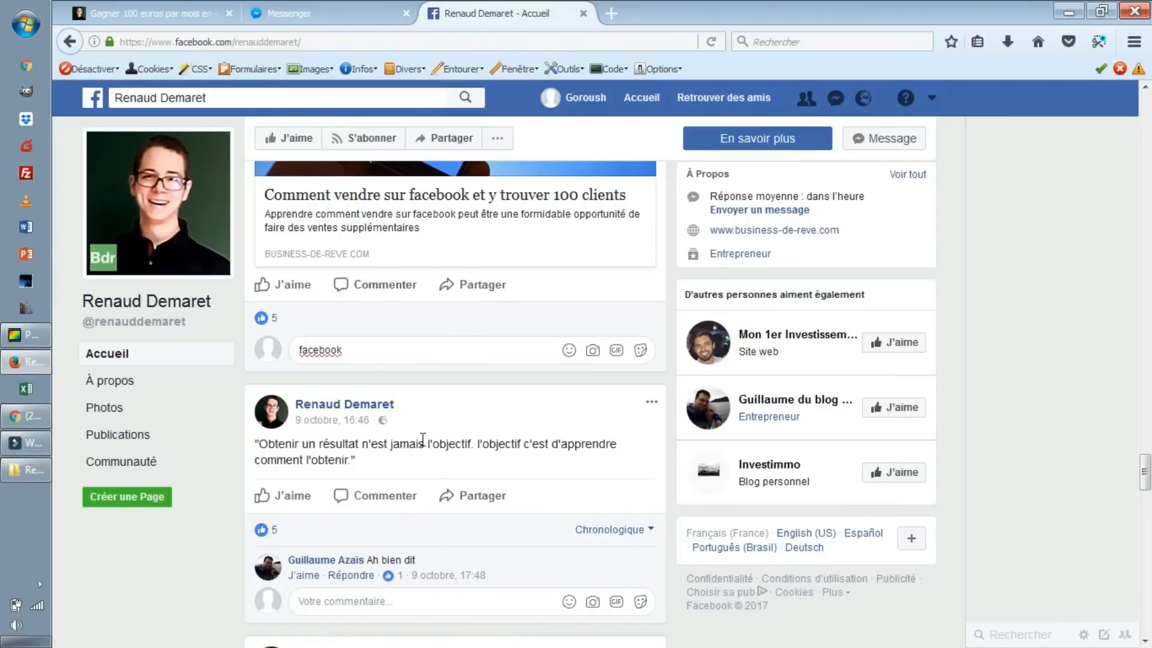
pyautogui.scroll(1, 476, 298)
pyautogui.scroll(5, 476, 298)
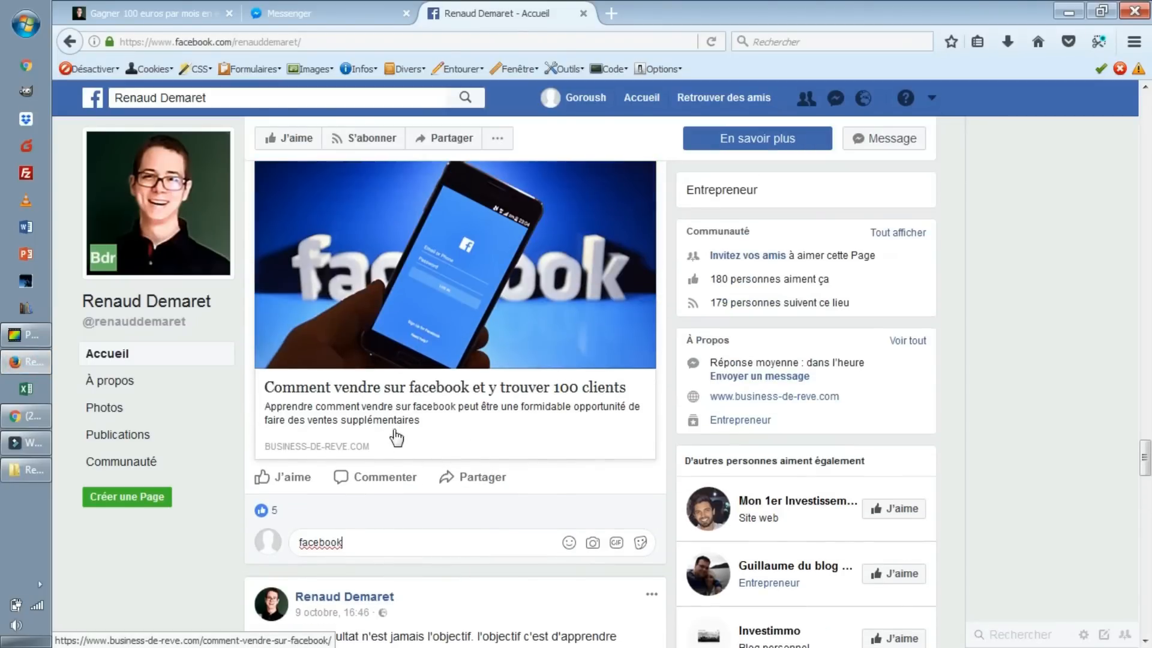
pyautogui.click(380, 546)
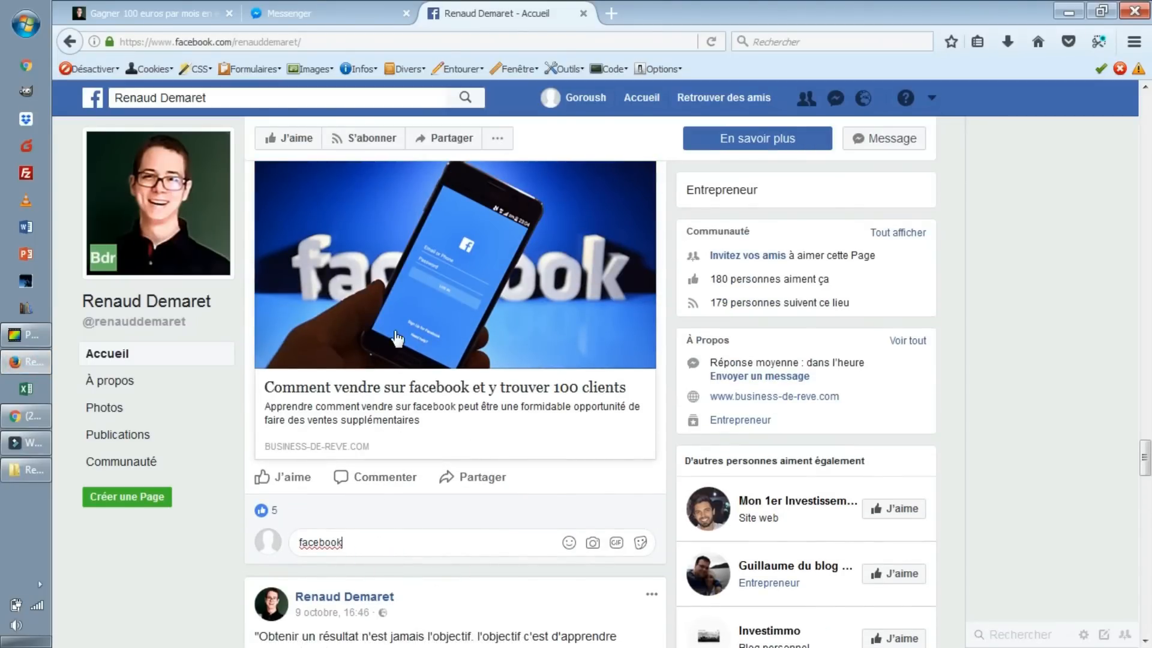
pyautogui.press('Return')
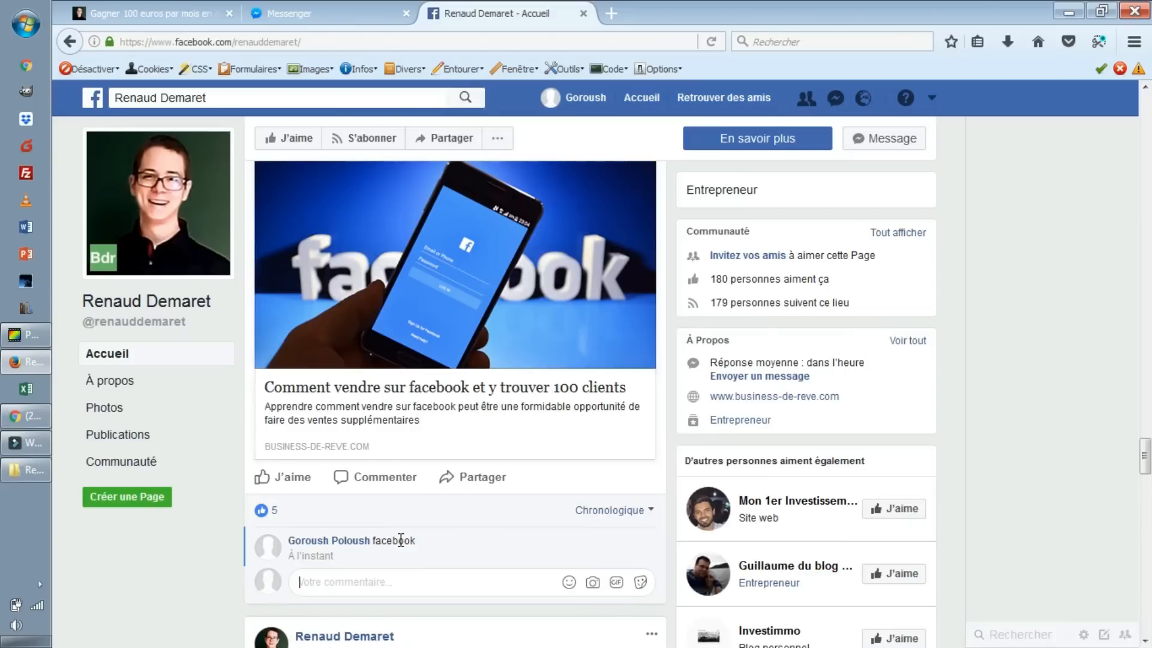